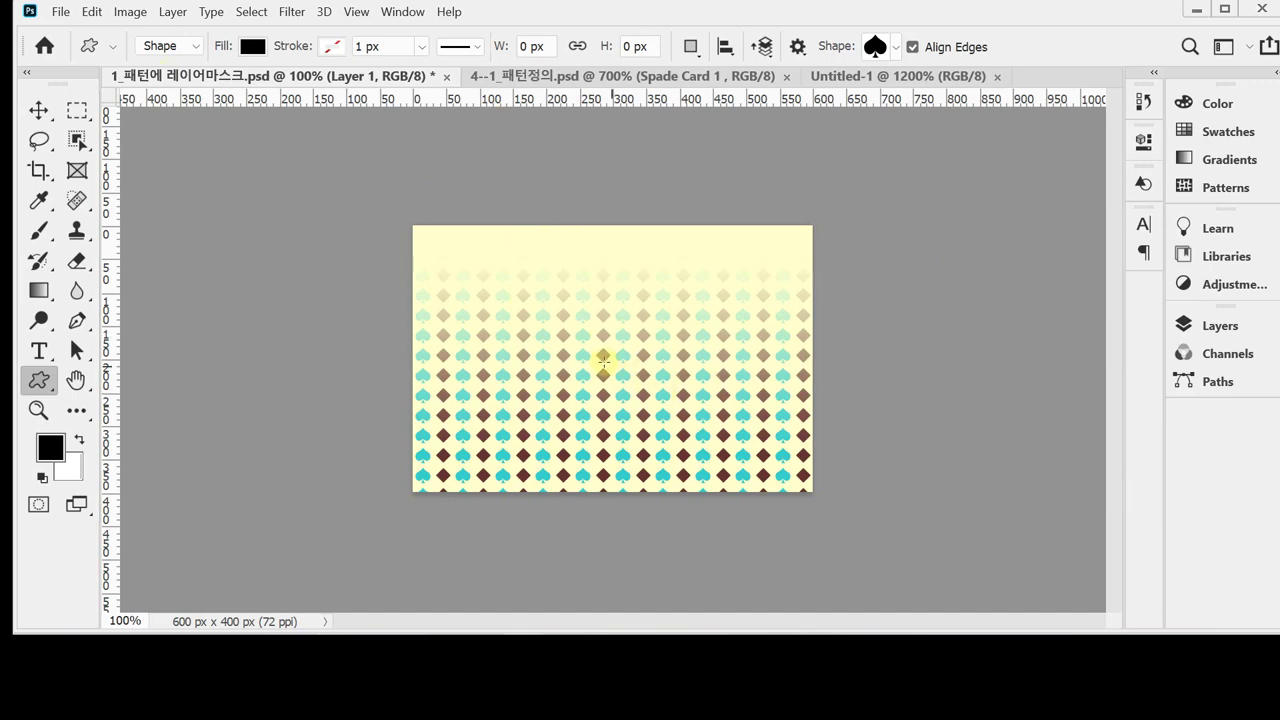
Create a blank 60 × 30 pixel document at 72 ppi with a white background and place a vertical guide at 30 px.
key("ctrl+plus")
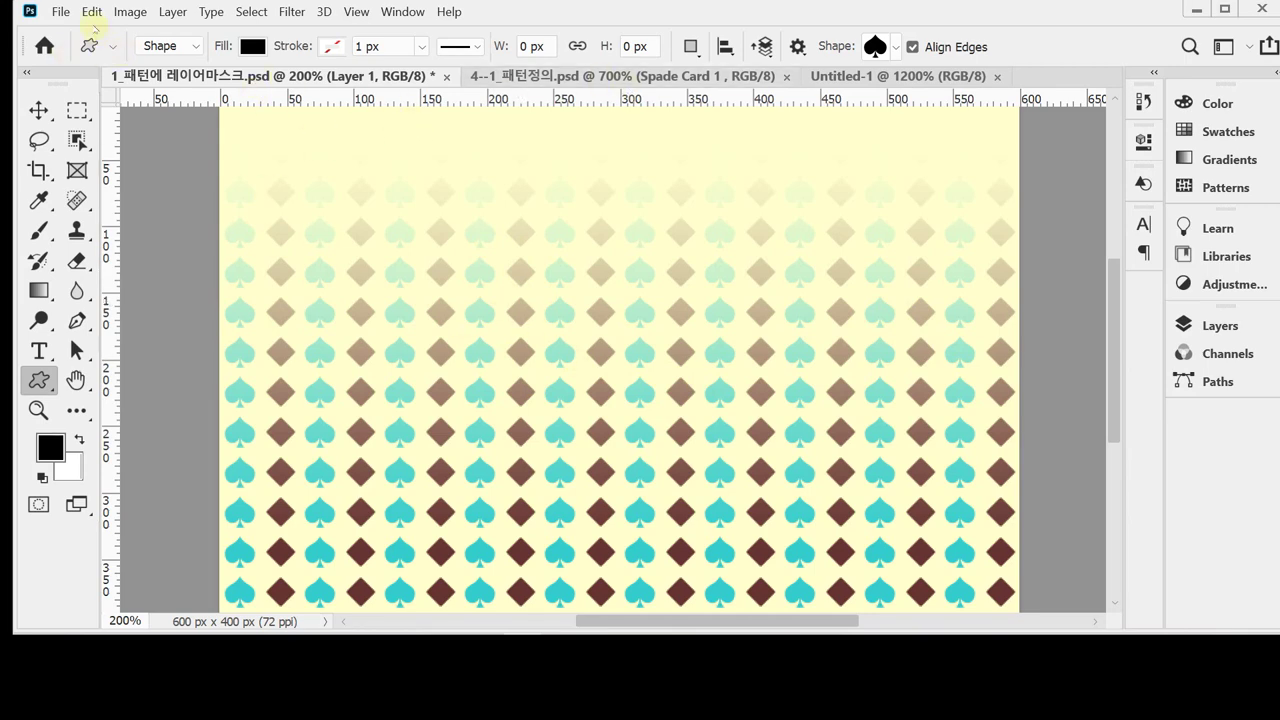
left_click(60, 12)
left_click(66, 29)
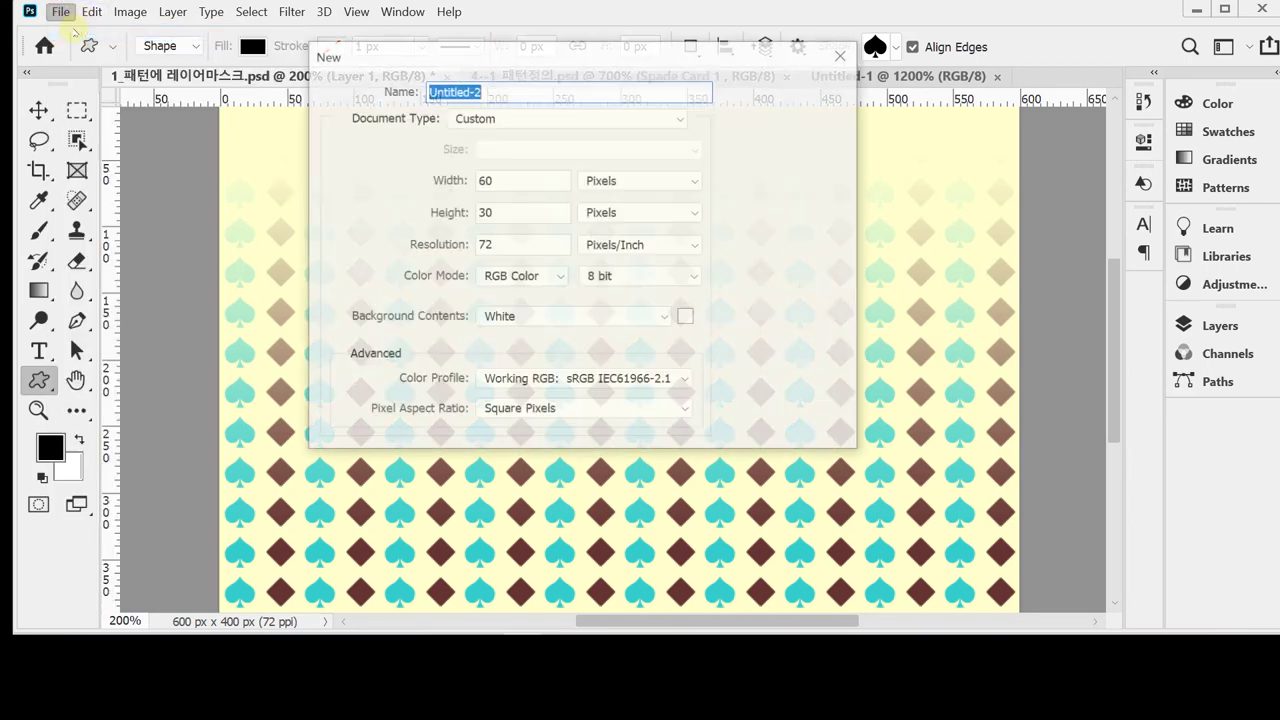
left_click(528, 176)
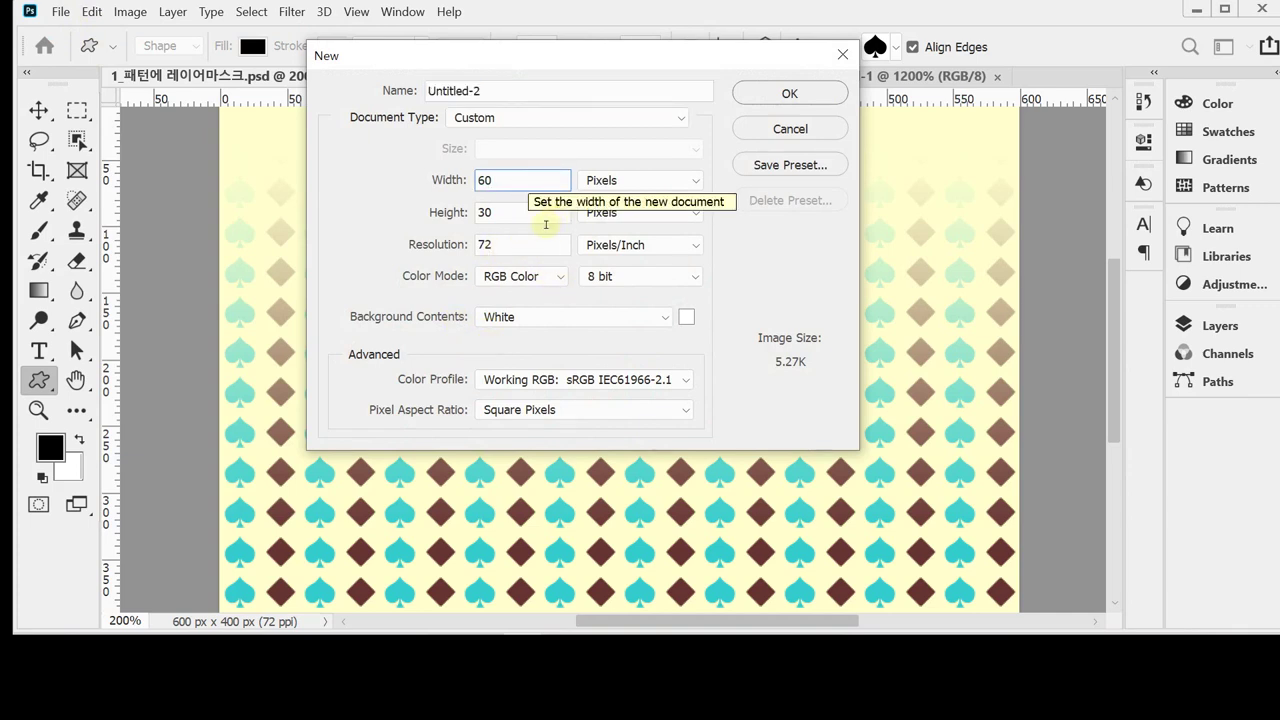
left_click(534, 206)
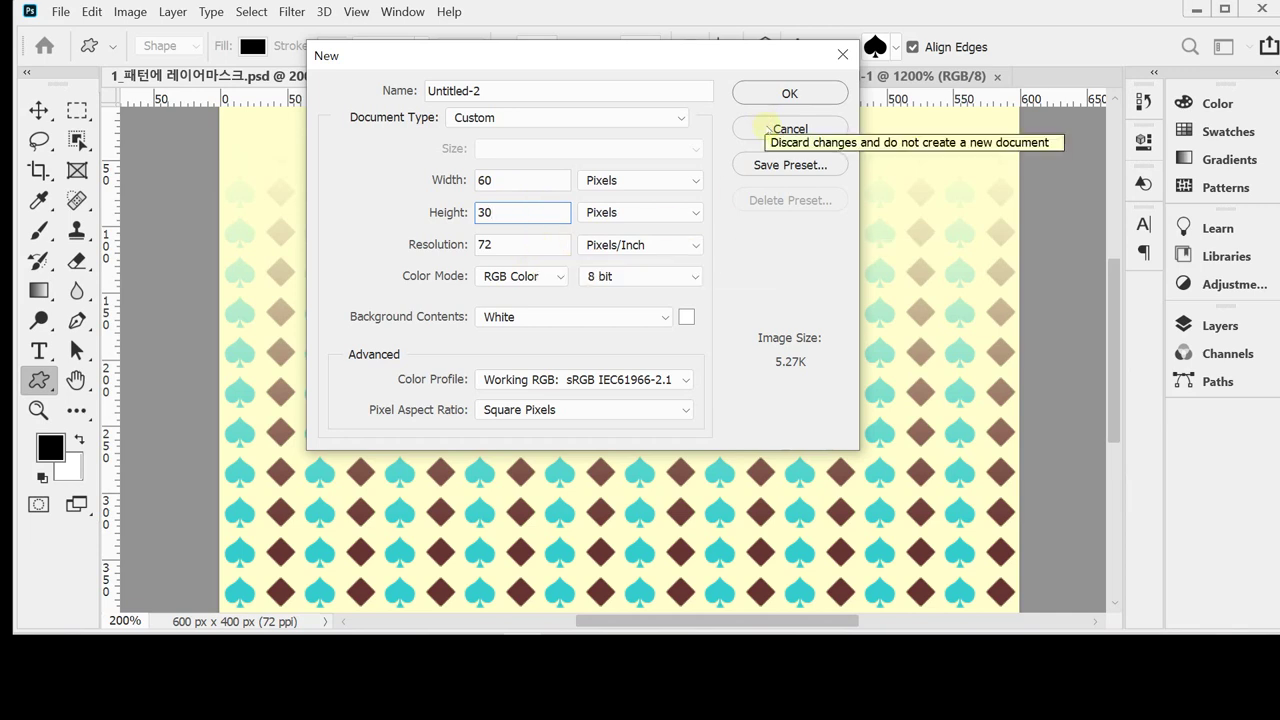
left_click(789, 93)
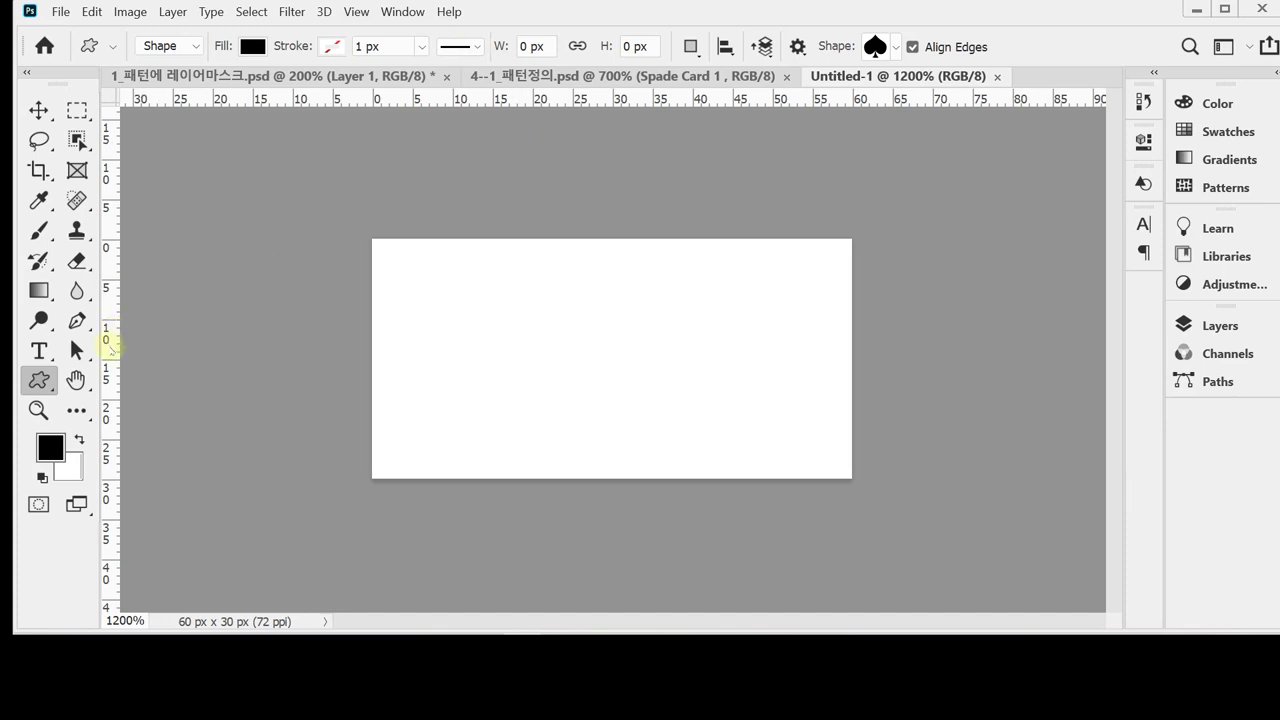
left_click_drag(110, 346, 613, 220)
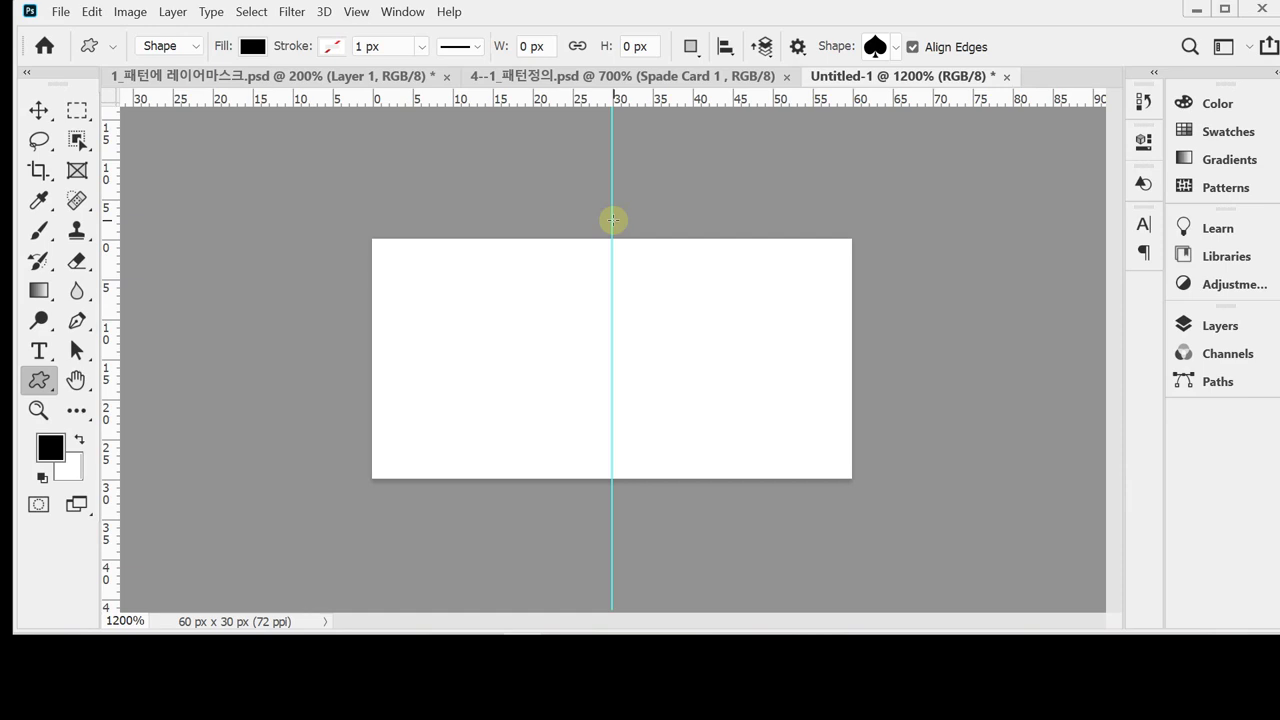
Choose the Custom Shape tool in Shape mode and pick the solid spade from the legacy default Shapes set.
right_click(40, 386)
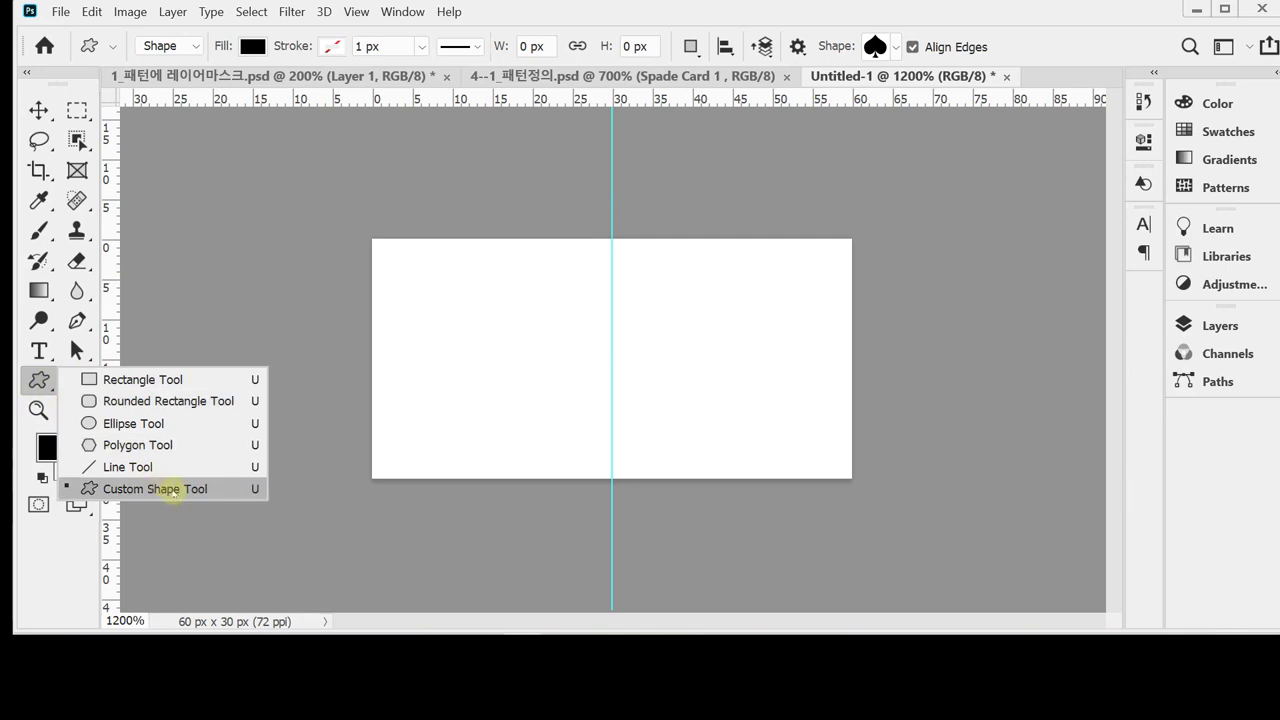
left_click(172, 490)
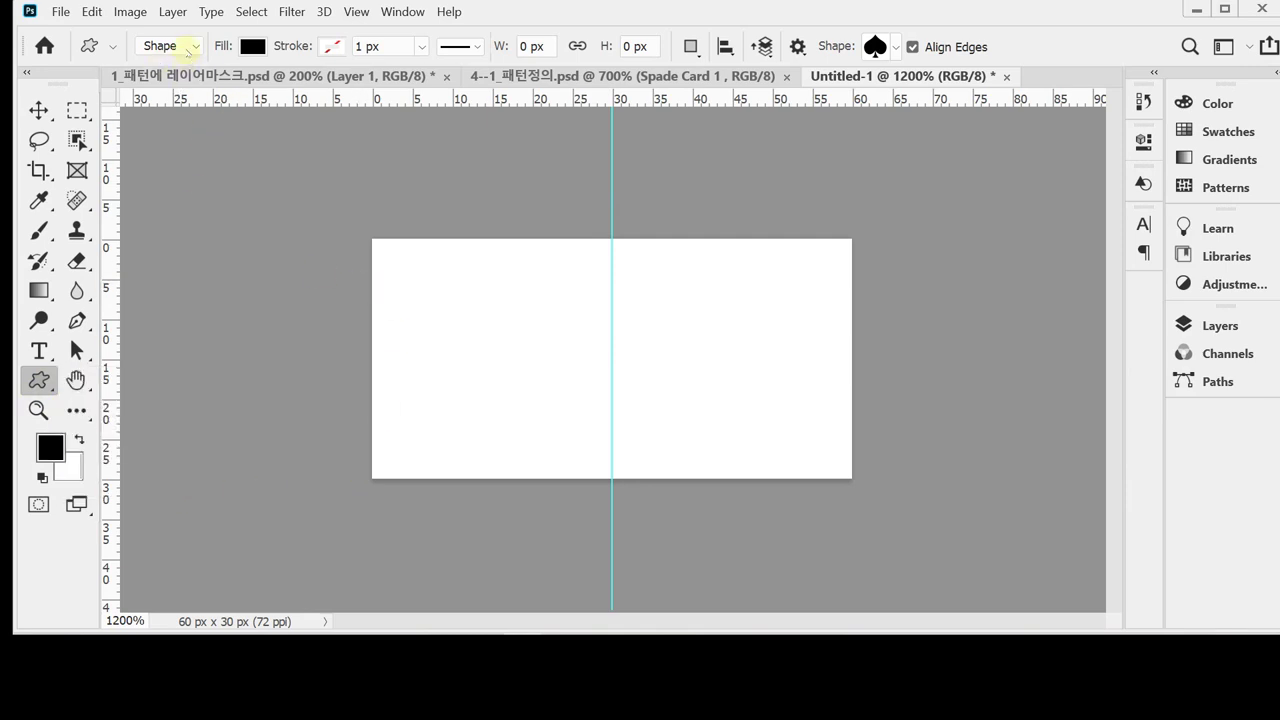
left_click(188, 50)
left_click(190, 47)
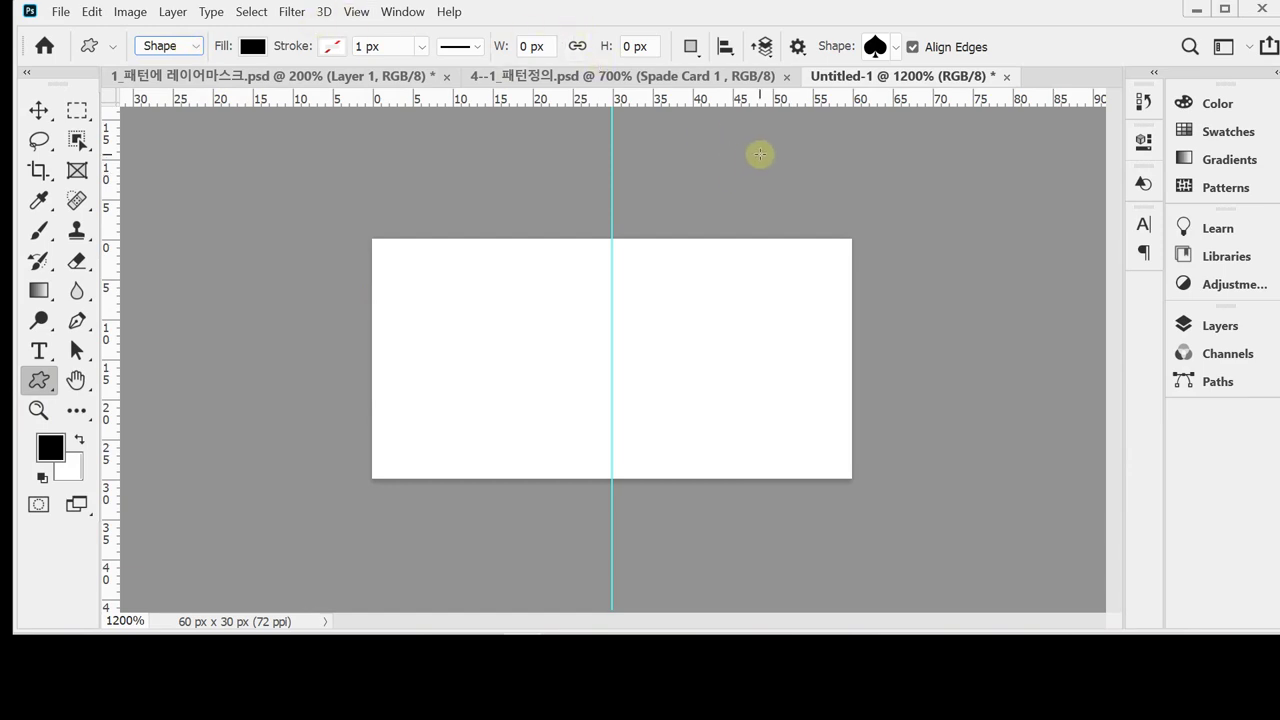
left_click(897, 47)
left_click_drag(999, 355, 999, 257)
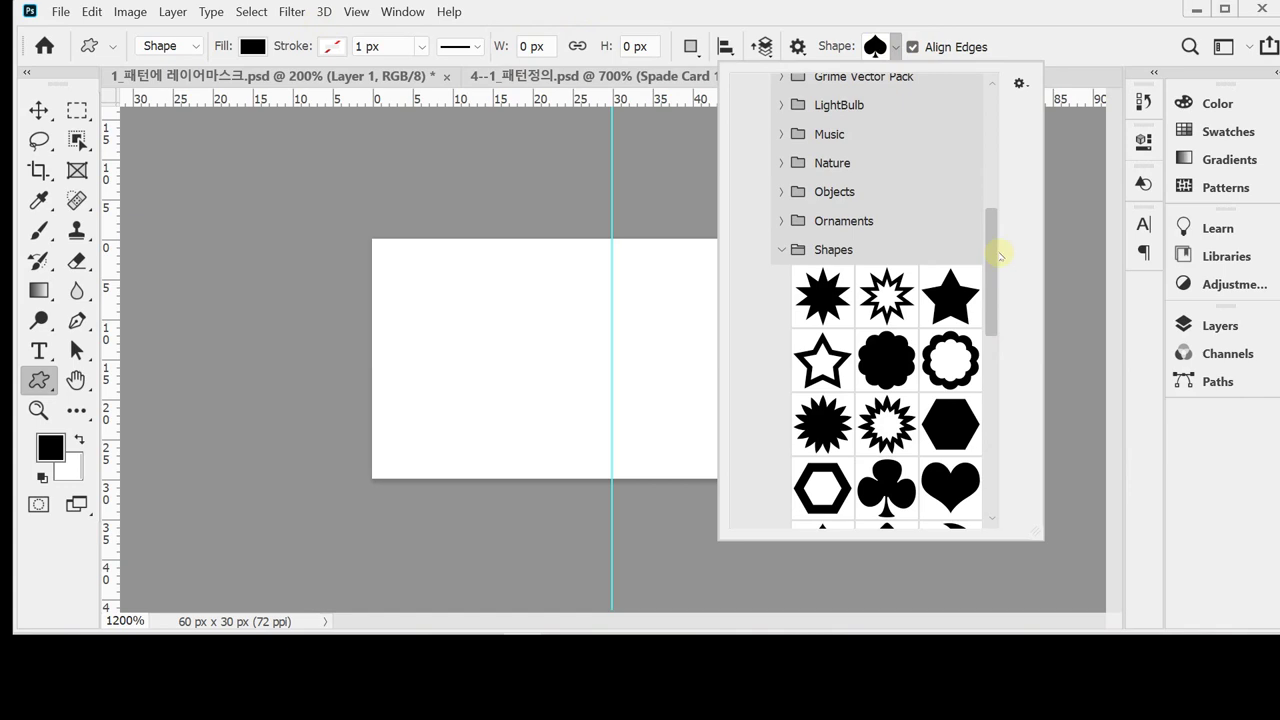
left_click_drag(999, 257, 986, 186)
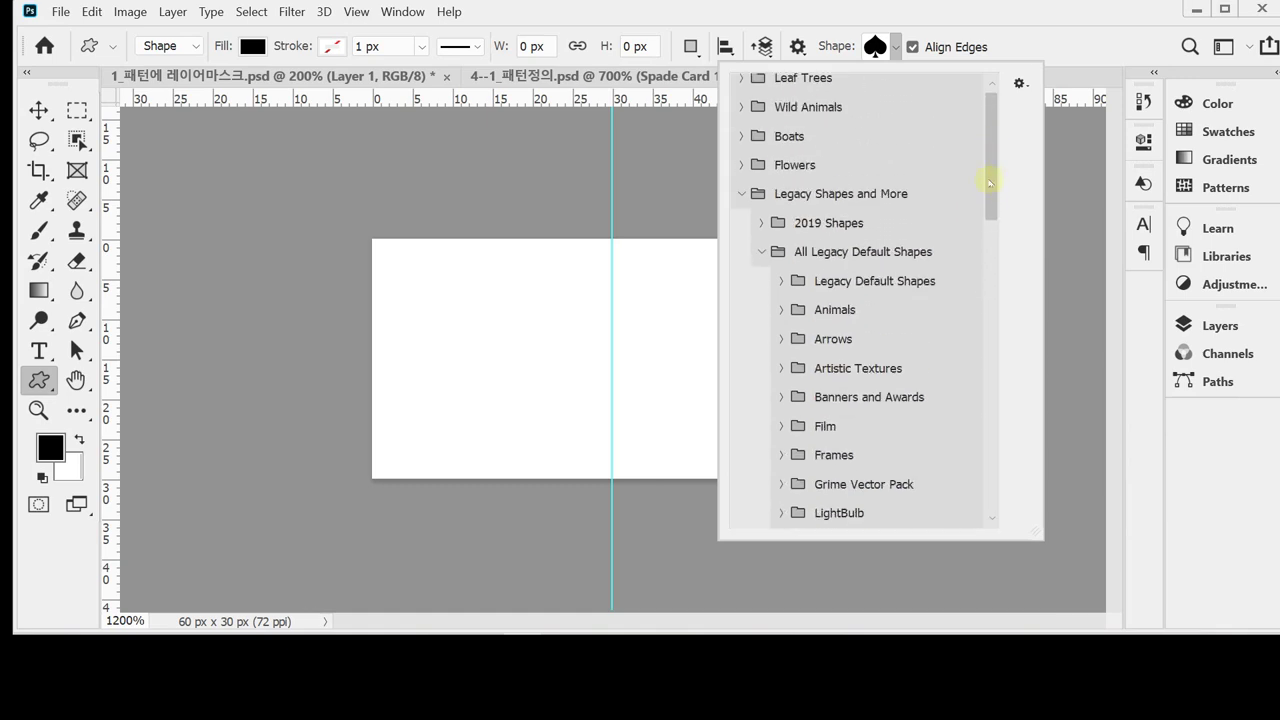
left_click(742, 194)
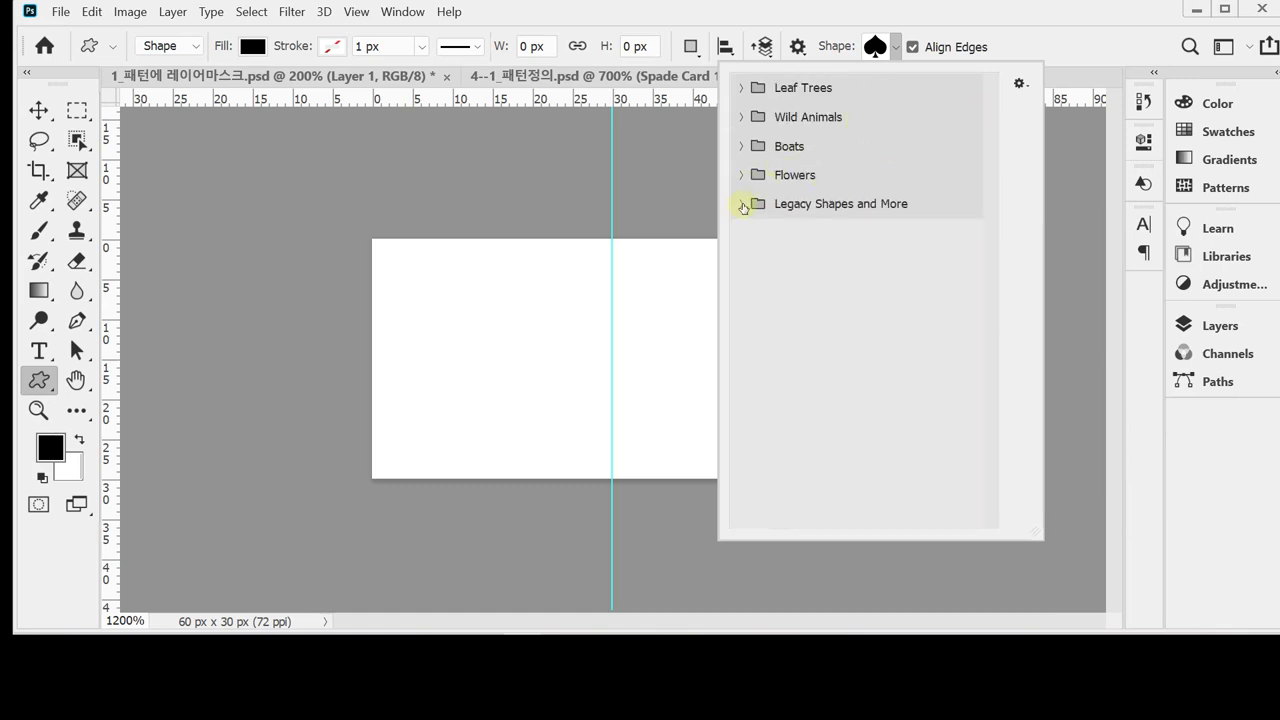
left_click(741, 203)
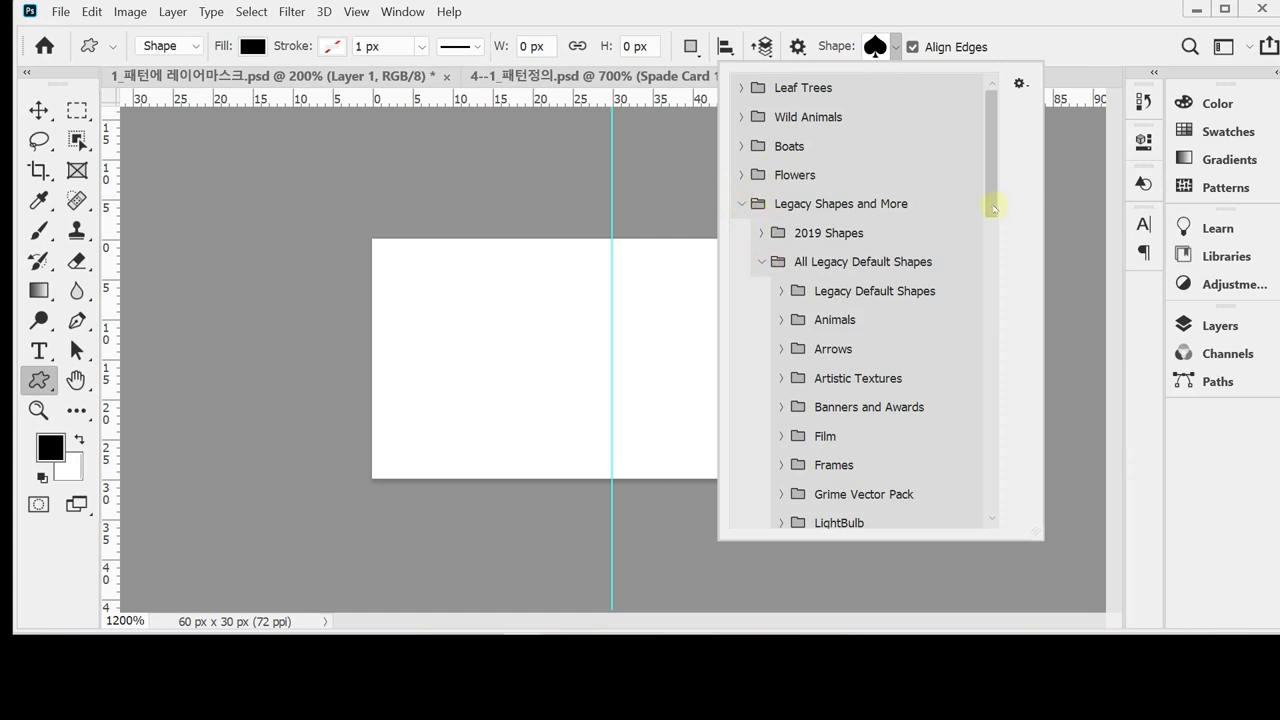
left_click_drag(994, 200, 993, 415)
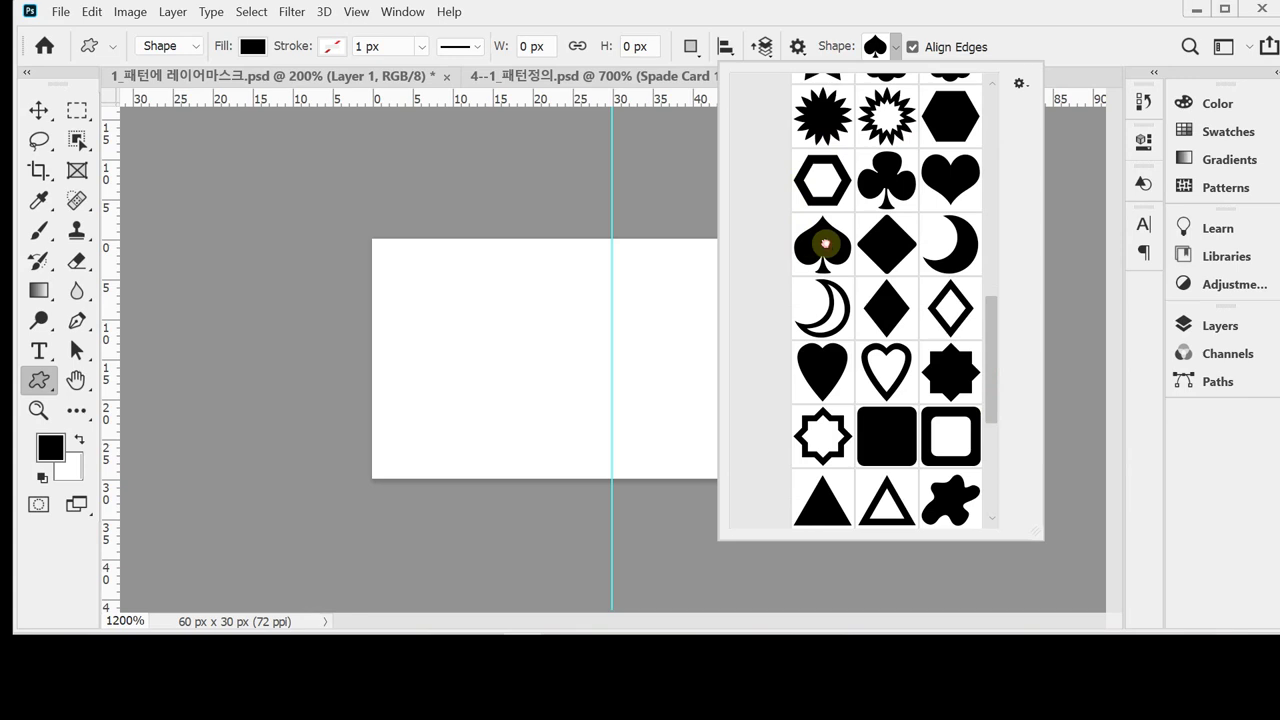
left_click(819, 249)
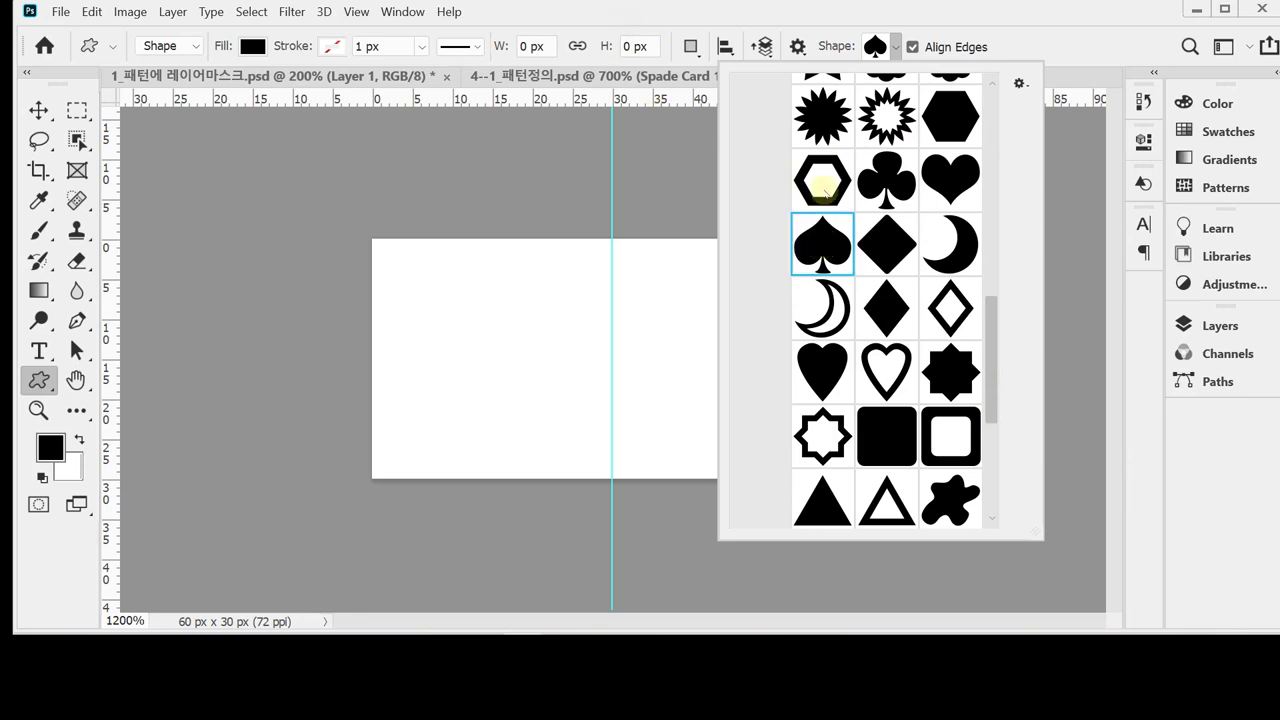
key("Return")
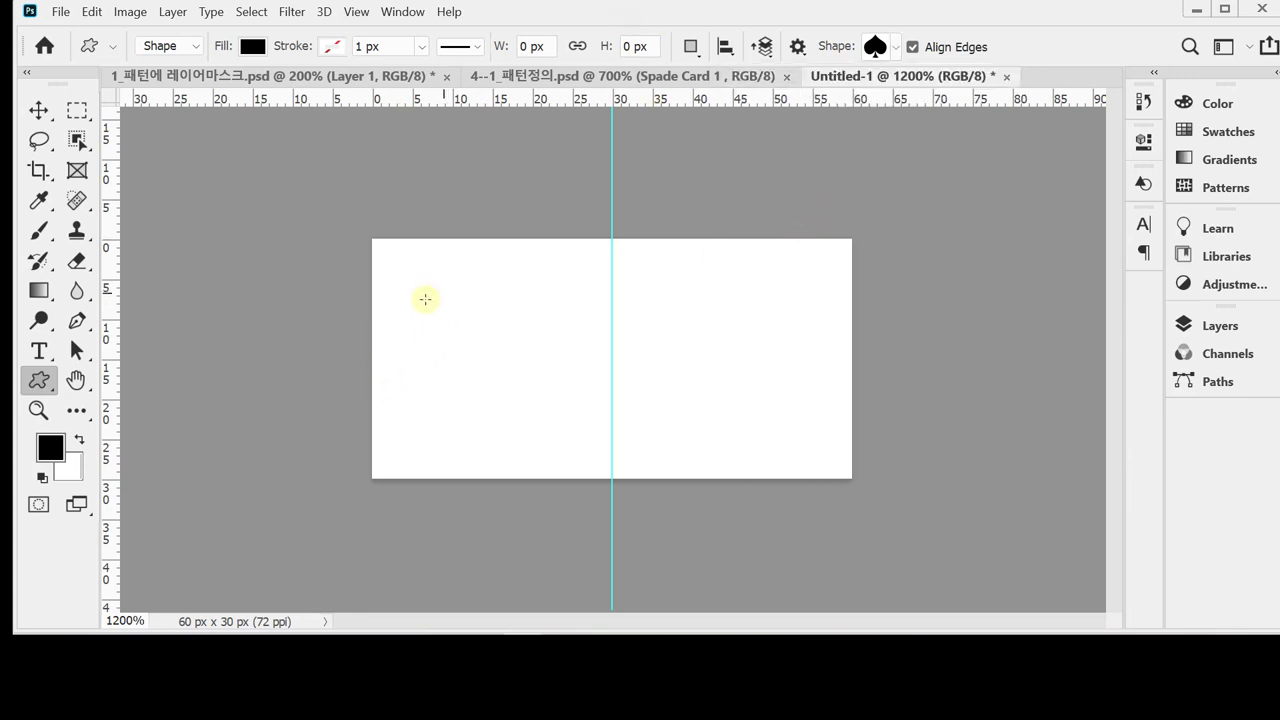
Draw a spade about 18 × 18 px and centre it in the canvas half before the guide.
left_click_drag(424, 300, 576, 440)
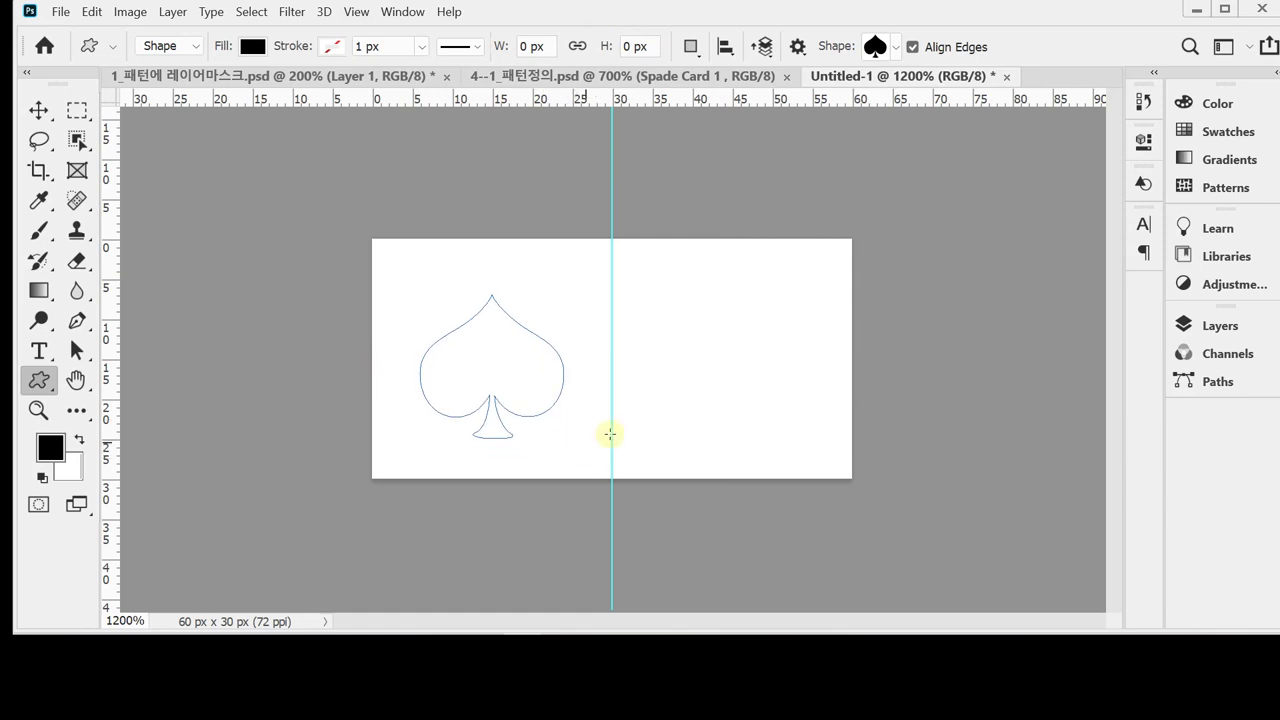
left_click_drag(513, 359, 509, 364)
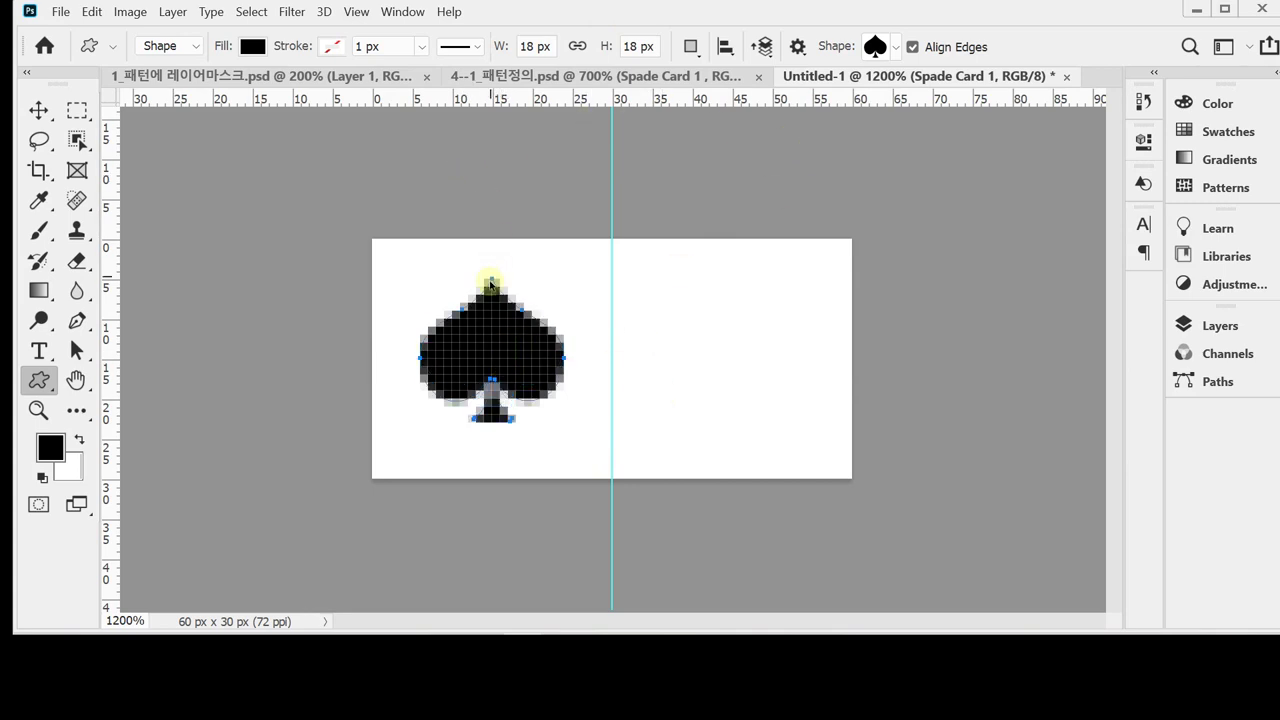
left_click_drag(505, 346, 503, 344)
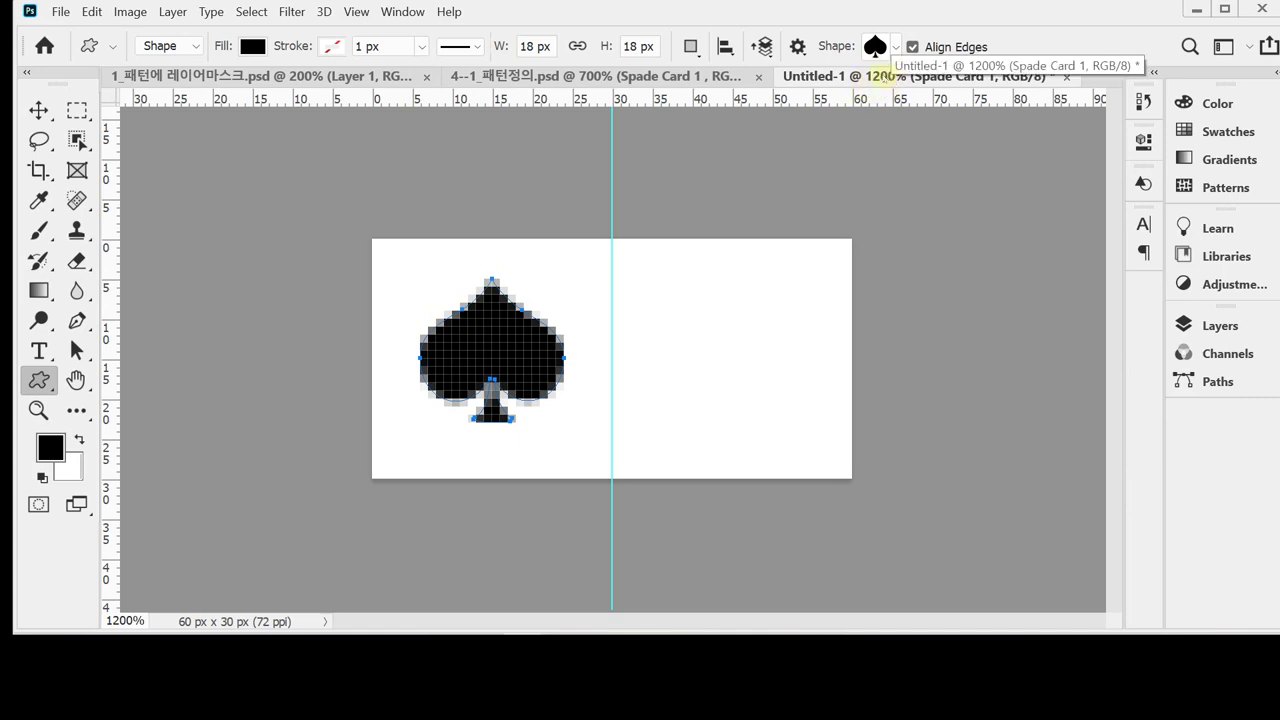
Set the spade shape layer's fill colour to 3cc and deselect its path.
left_click(1208, 323)
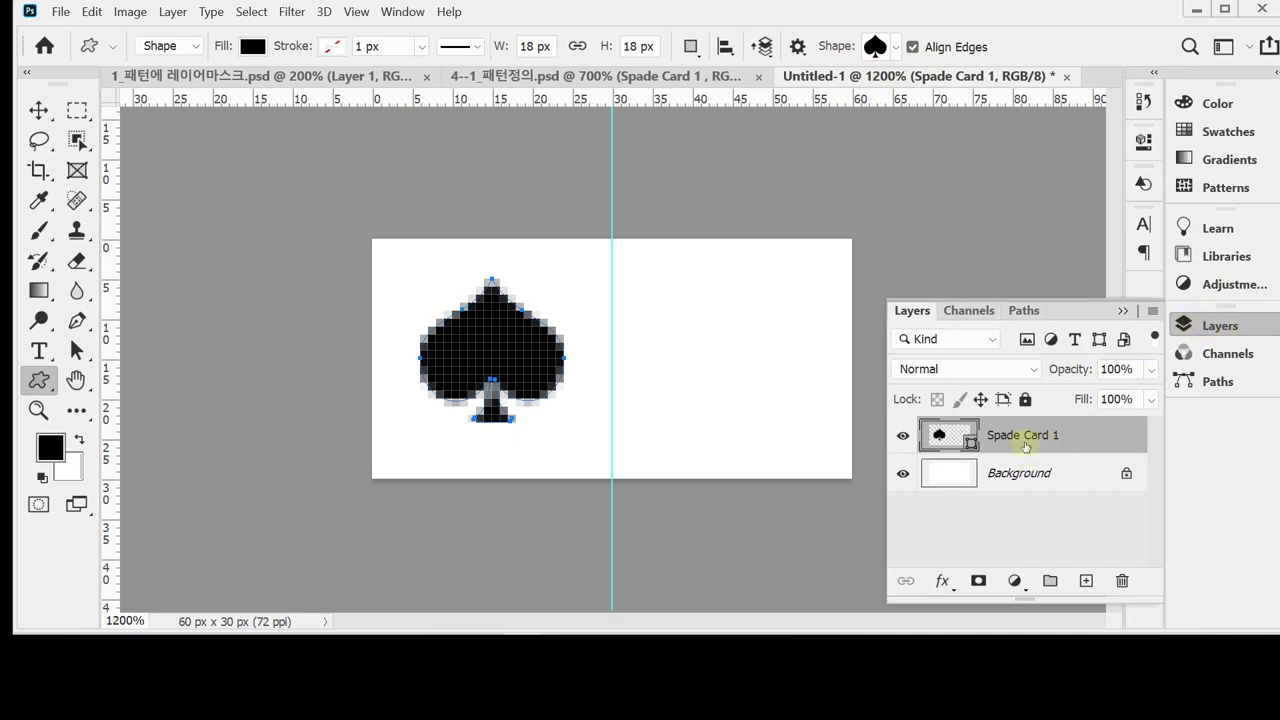
double_click(938, 434)
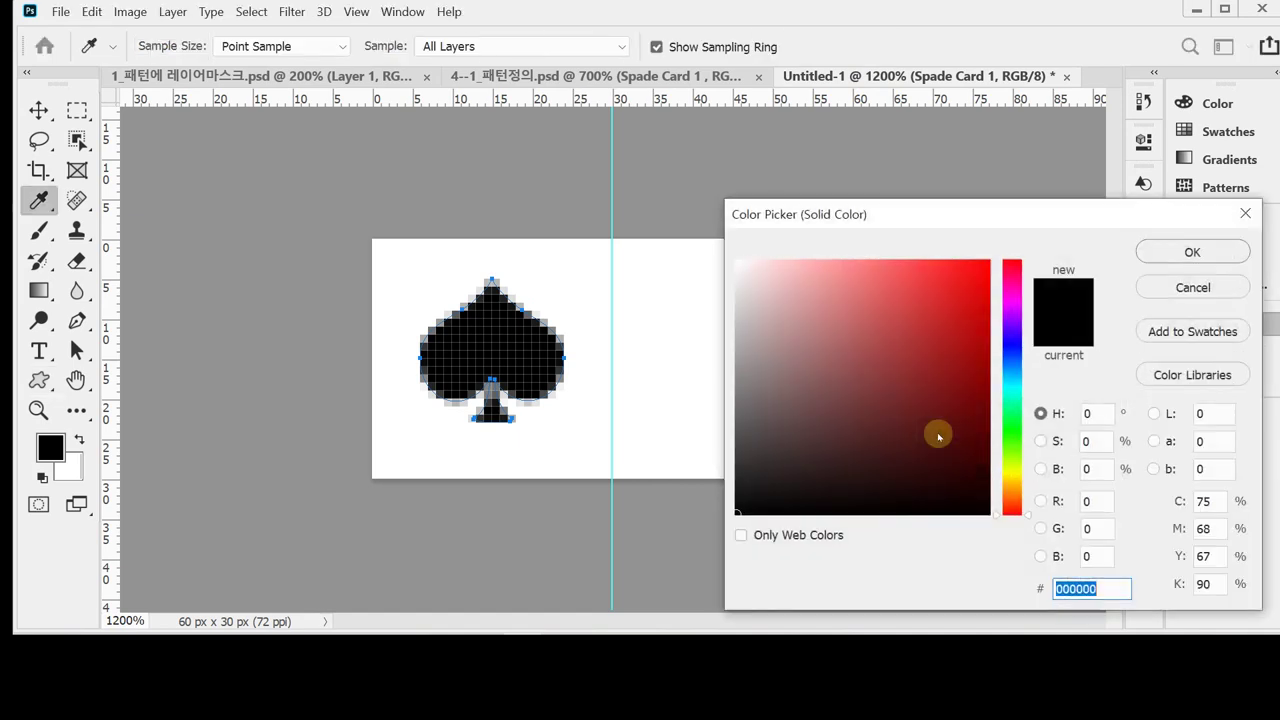
left_click_drag(830, 214, 806, 175)
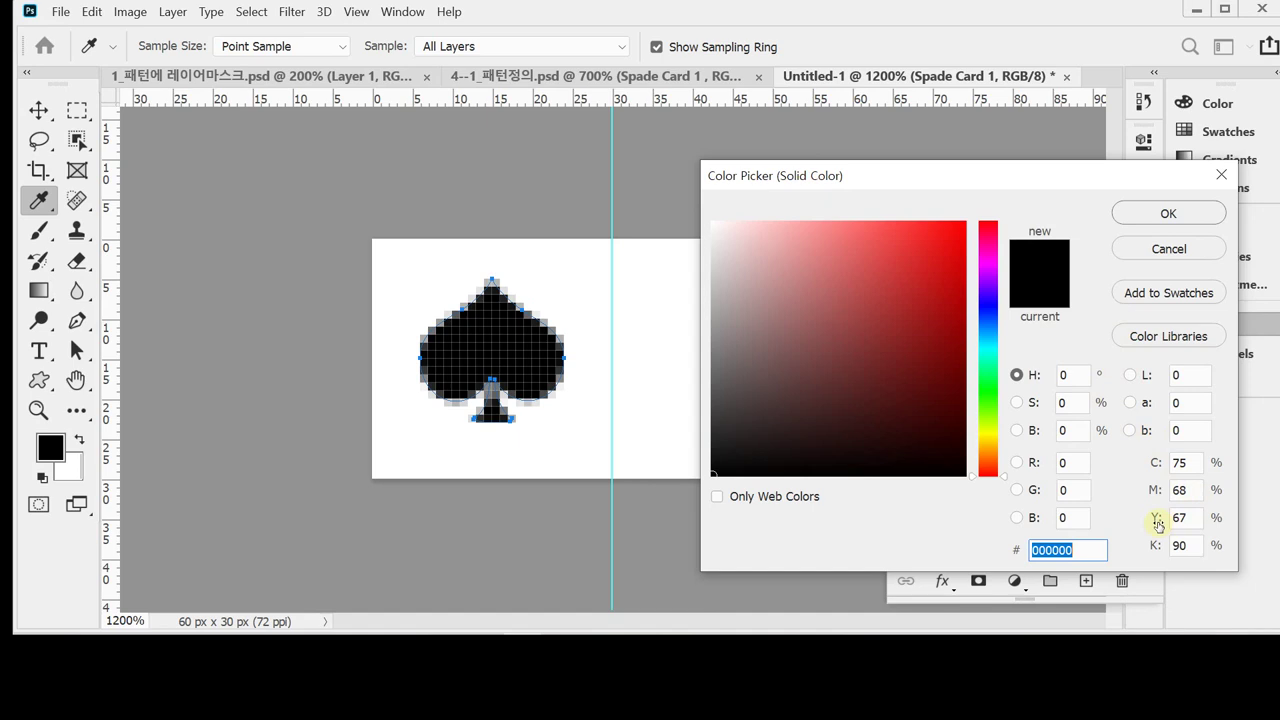
type("3cc")
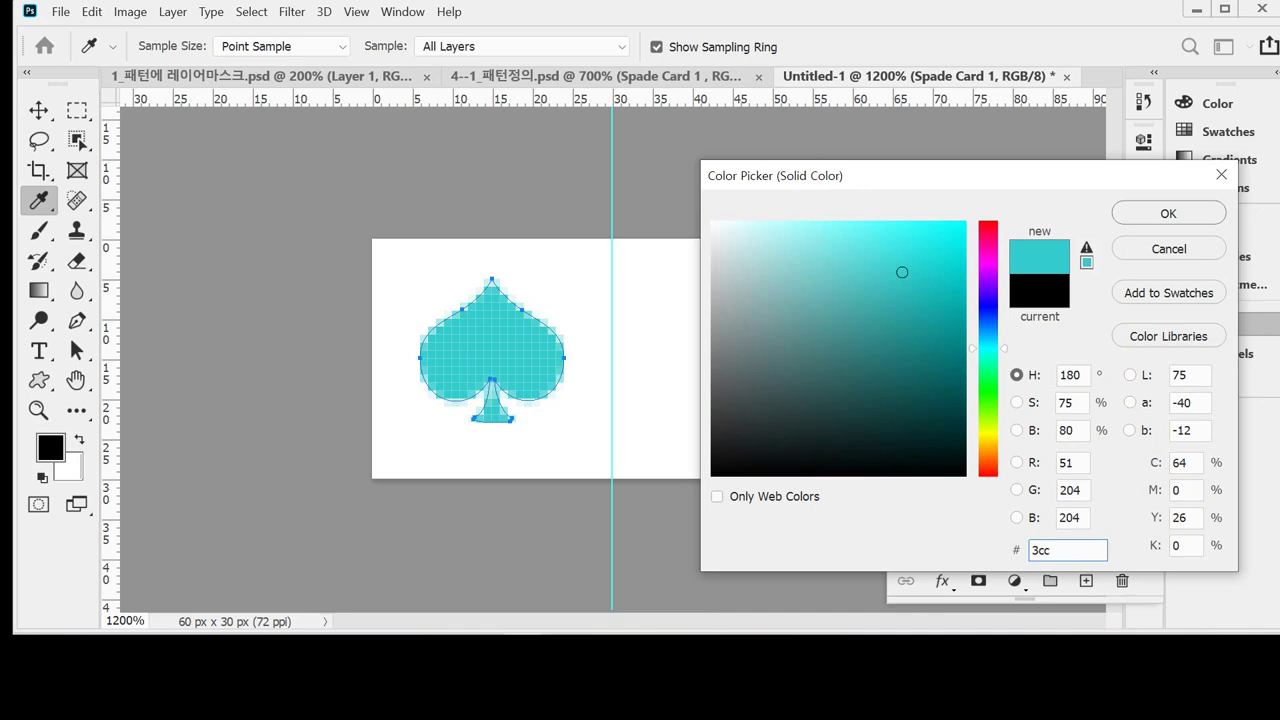
key("Return")
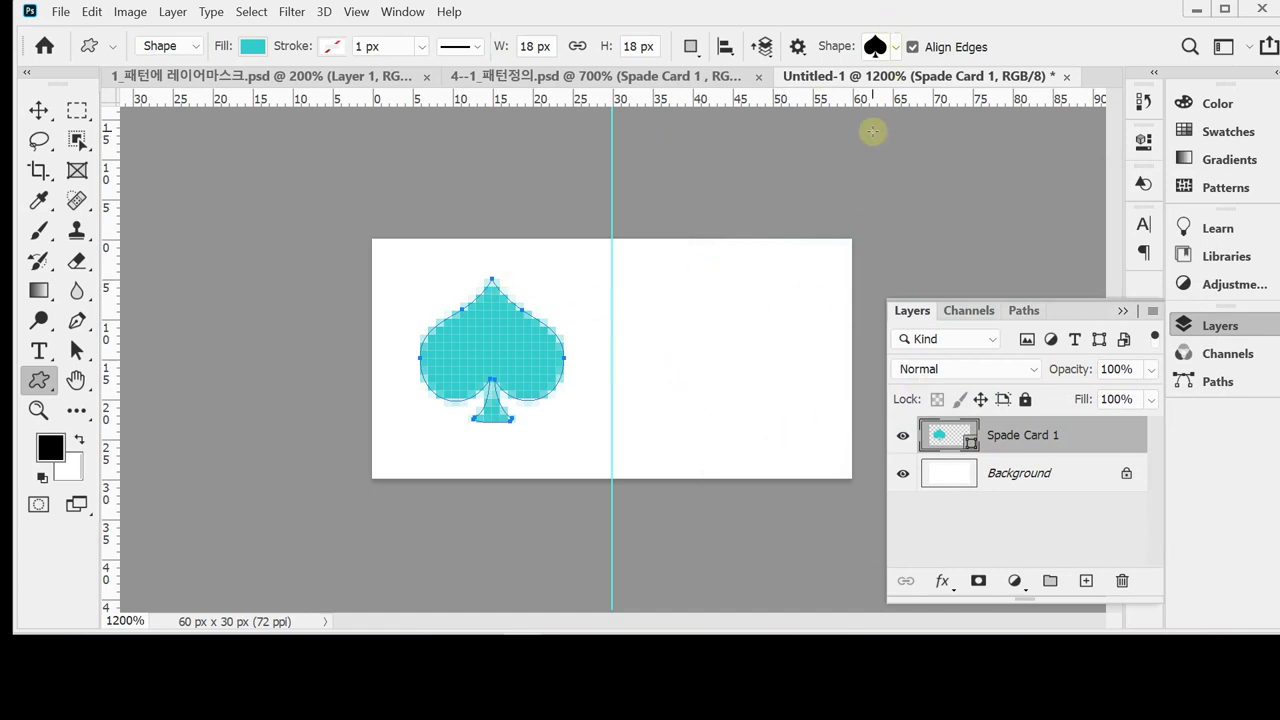
key("Return")
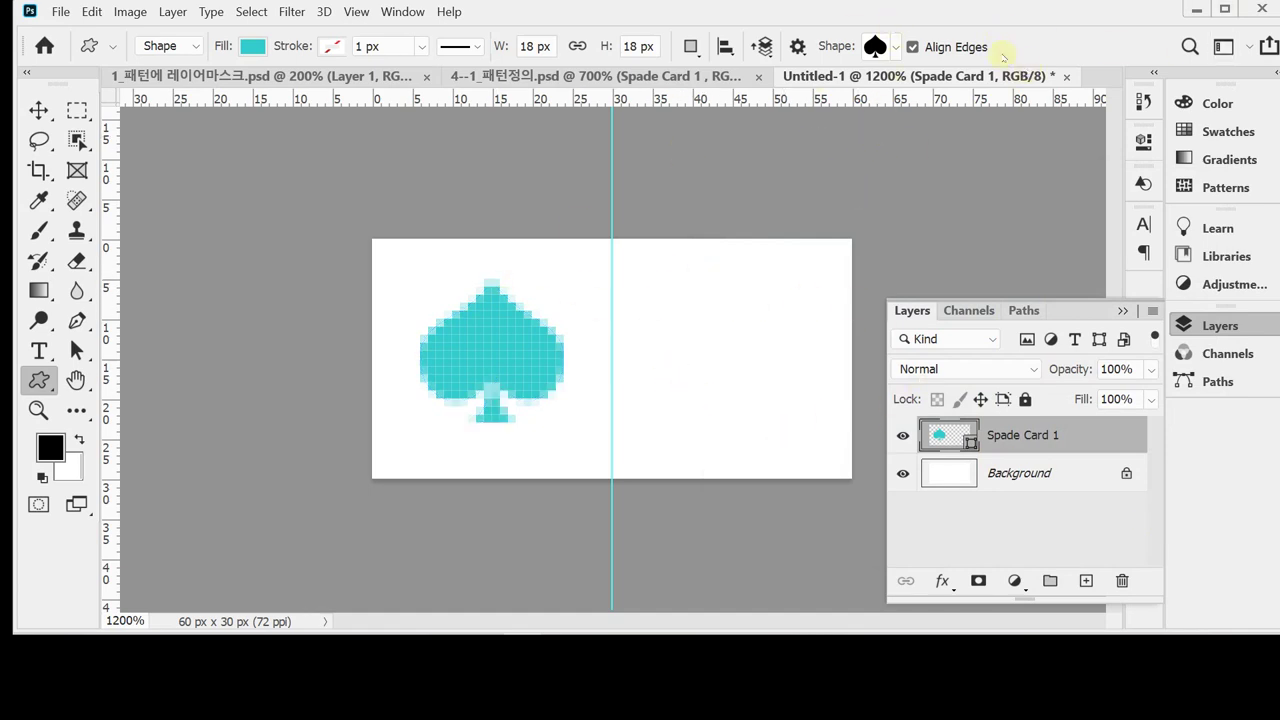
Draw a solid diamond card shape about 19 × 19 px and position it beside the spade, centred in the canvas's empty half.
left_click(897, 47)
left_click(880, 250)
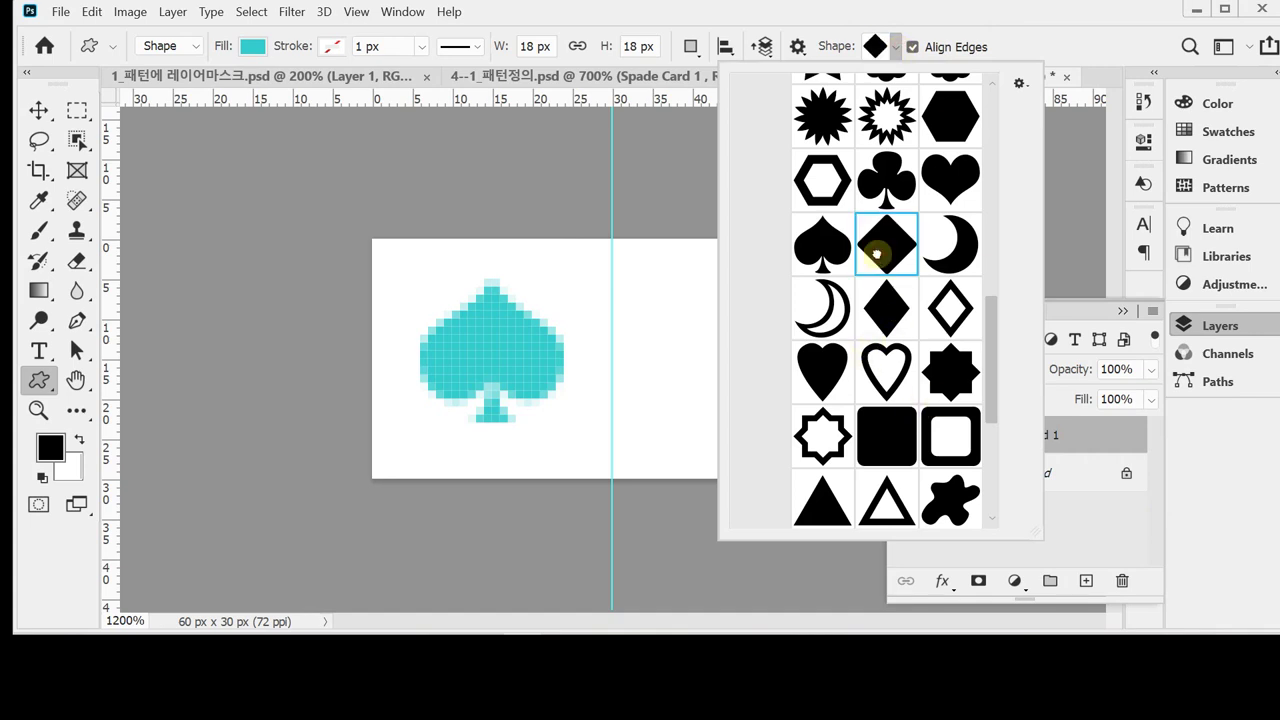
left_click(1044, 40)
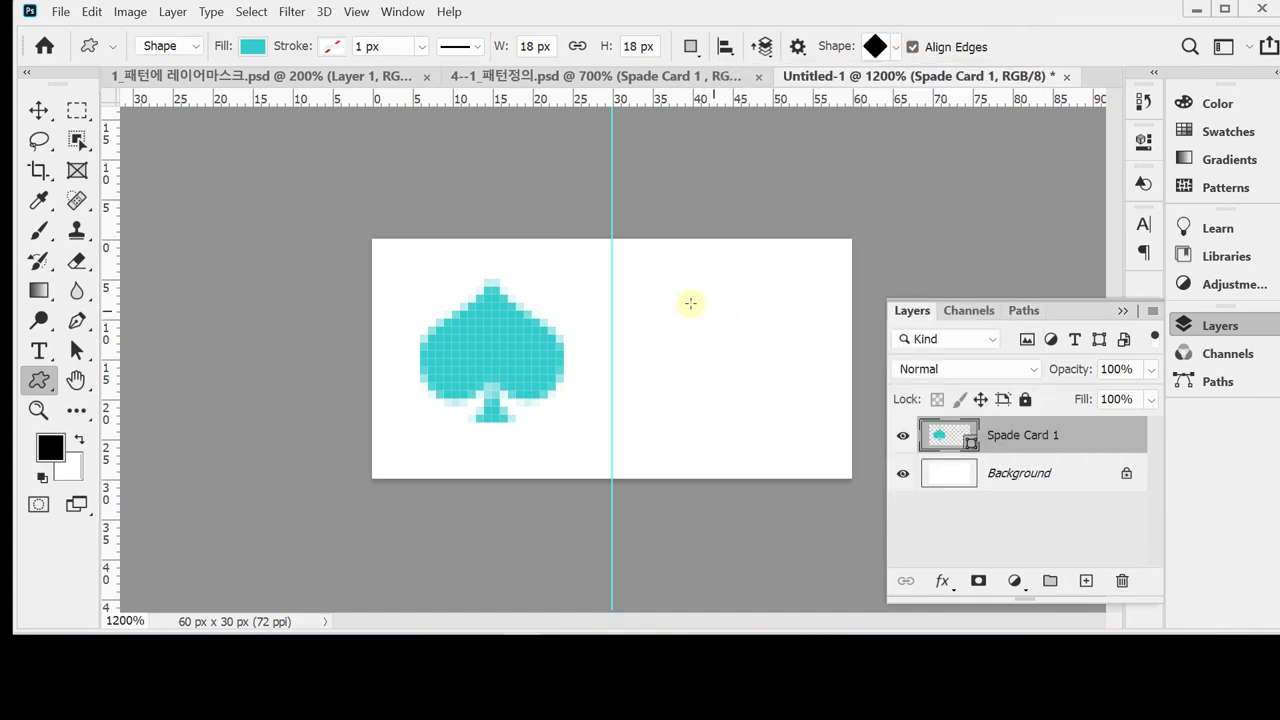
left_click_drag(676, 280, 822, 463)
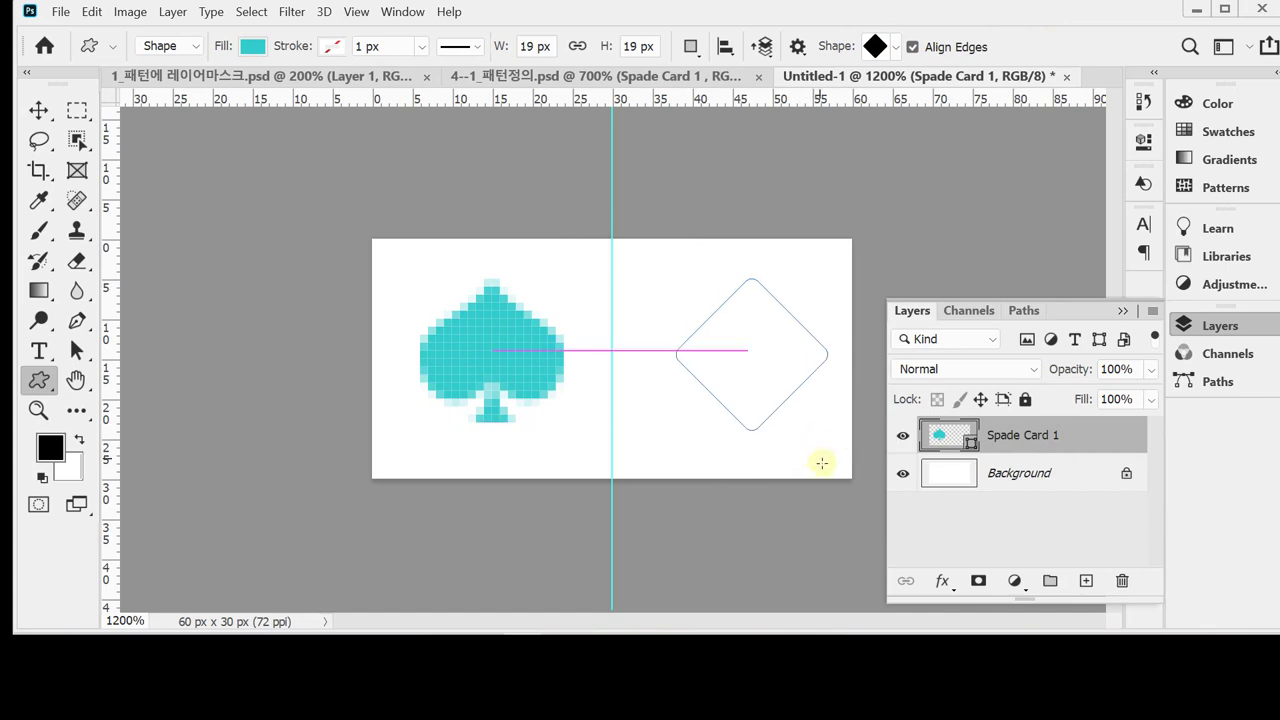
left_click_drag(771, 366, 753, 369)
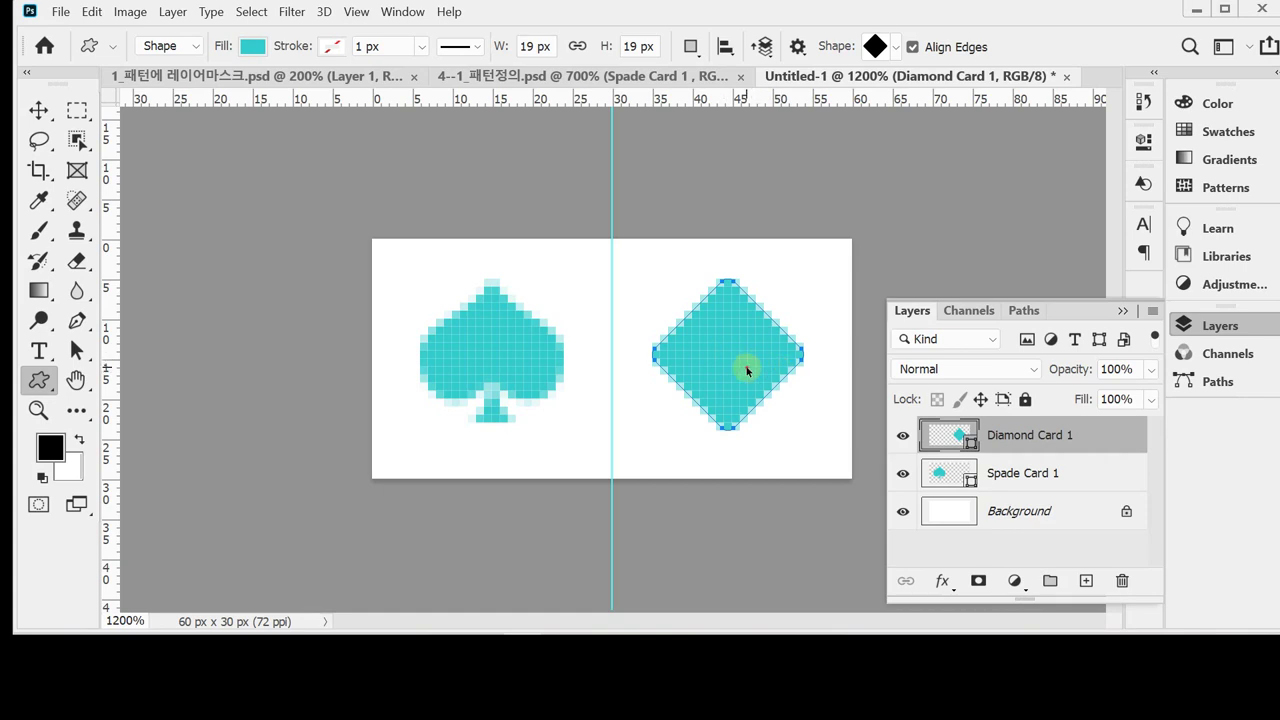
left_click_drag(745, 368, 745, 371)
Set the diamond shape layer's fill colour to 633 and collapse the layer list.
double_click(958, 438)
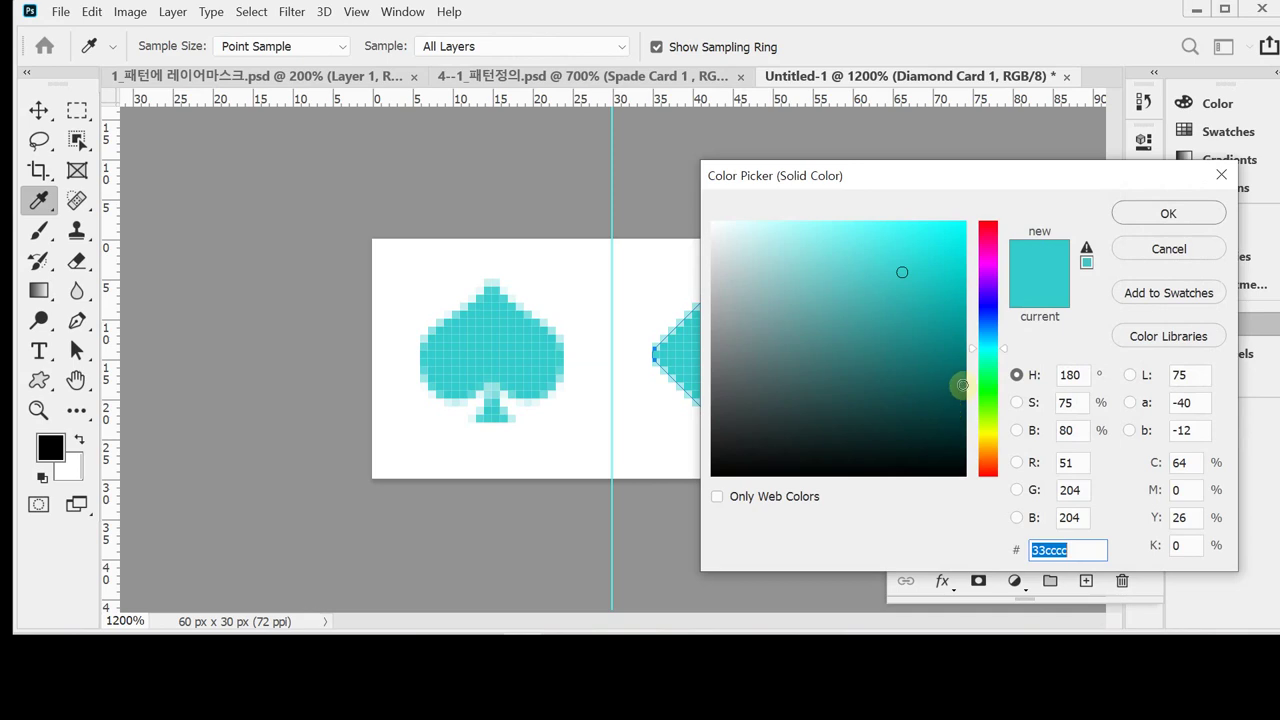
type("633")
key("Return")
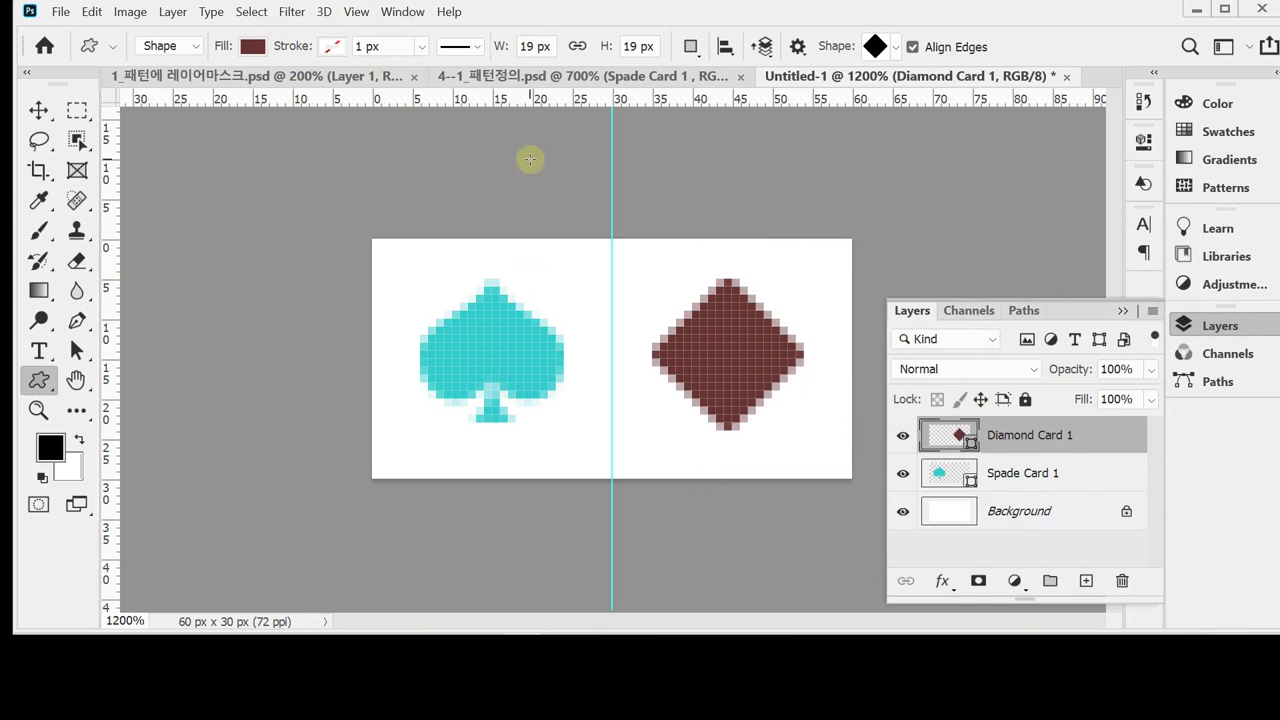
left_click(1208, 324)
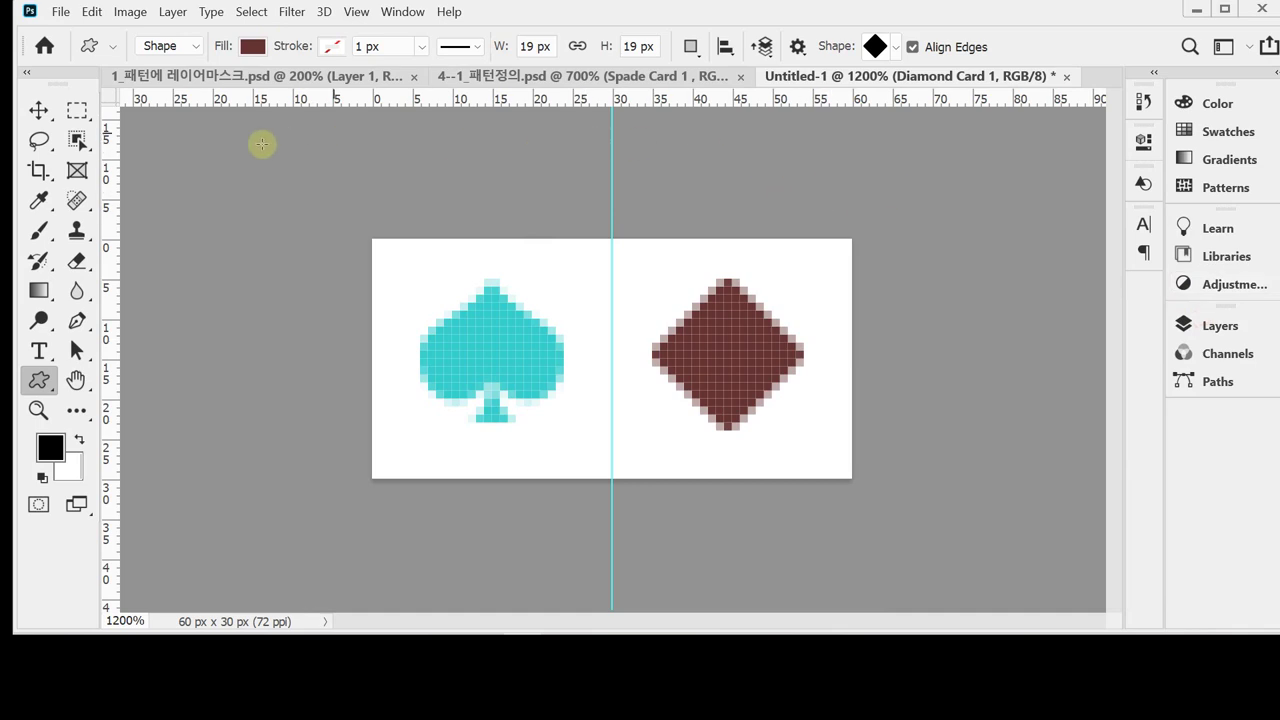
Define the spade-and-diamond tile as a pattern named 카드 패턴.
left_click(90, 15)
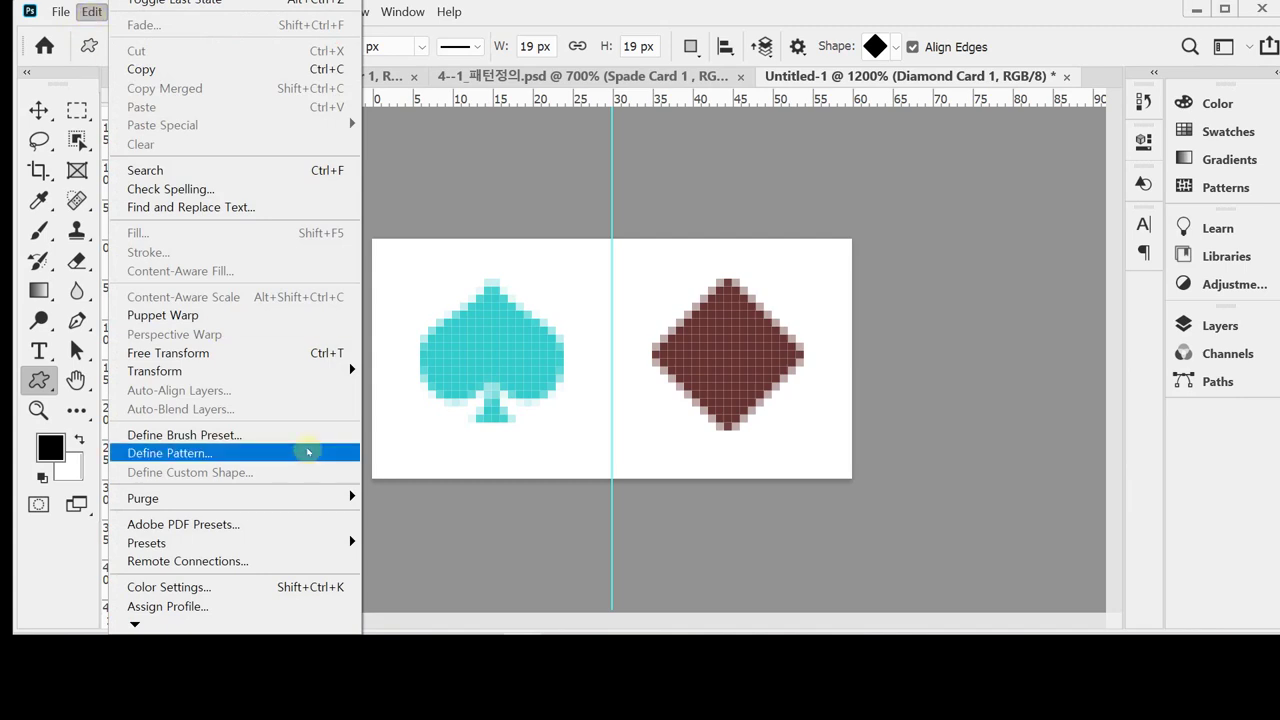
left_click(305, 455)
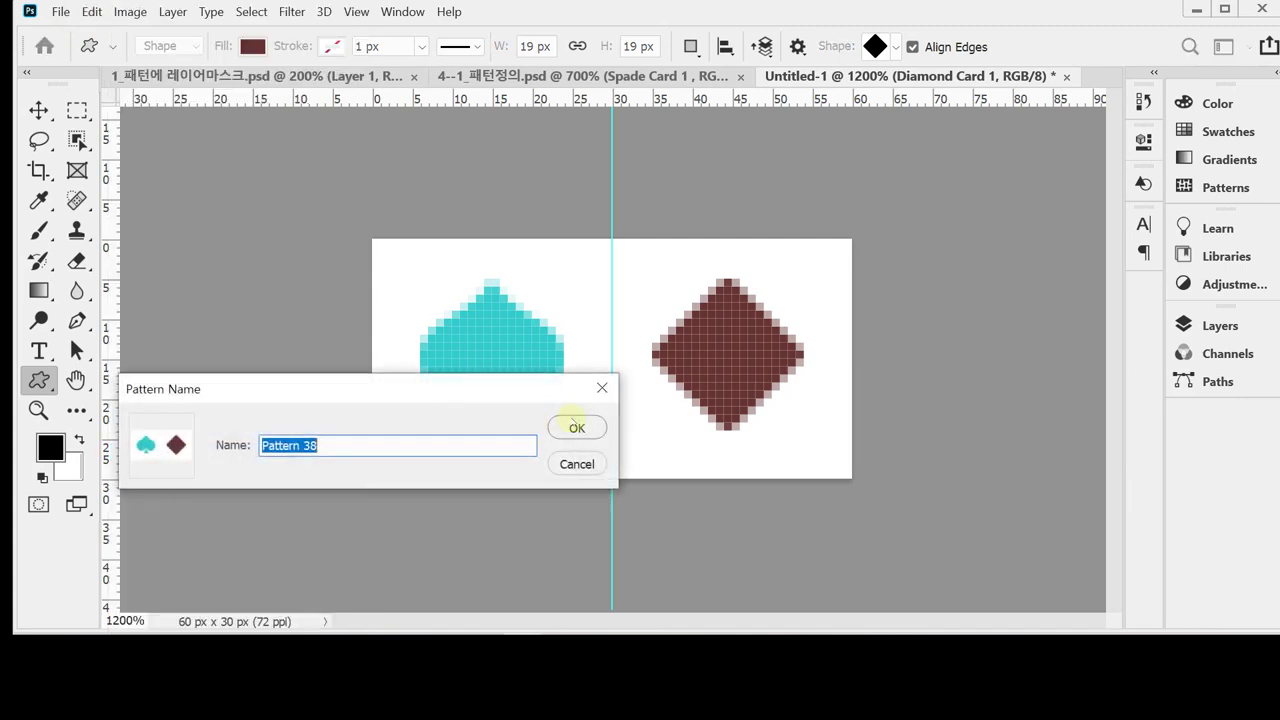
left_click_drag(463, 396, 516, 396)
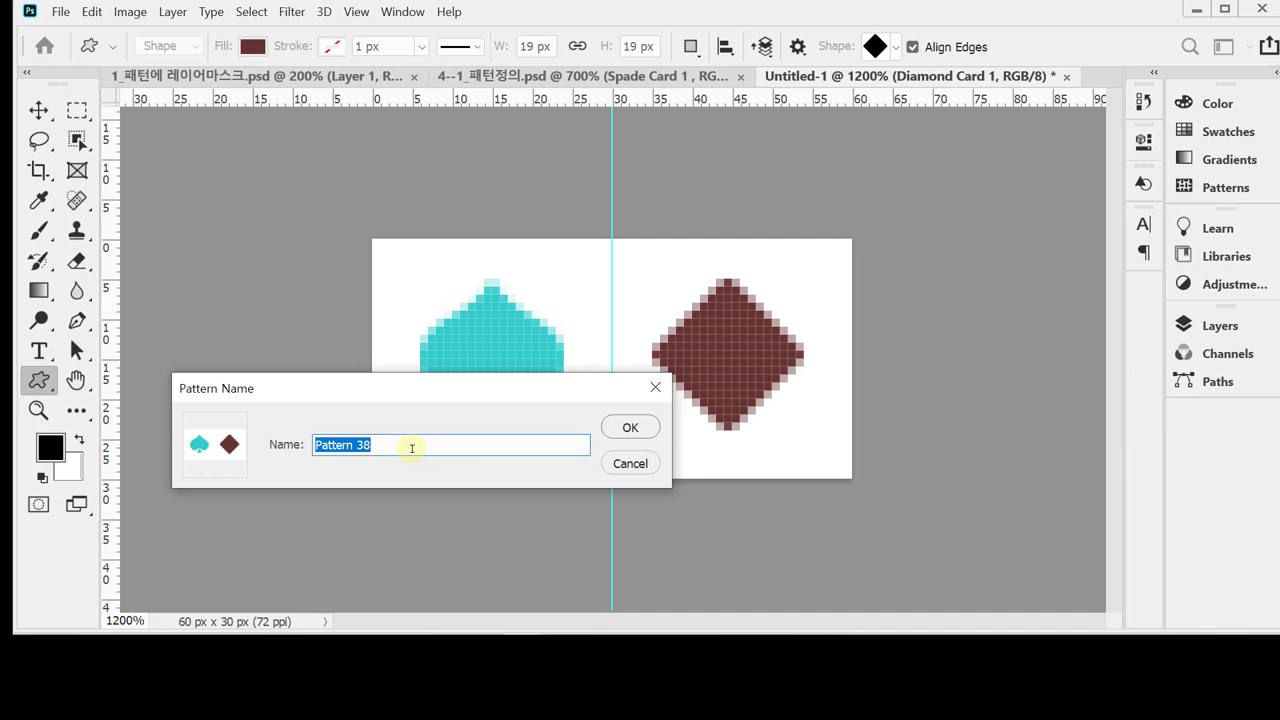
type("카드 ㅍ")
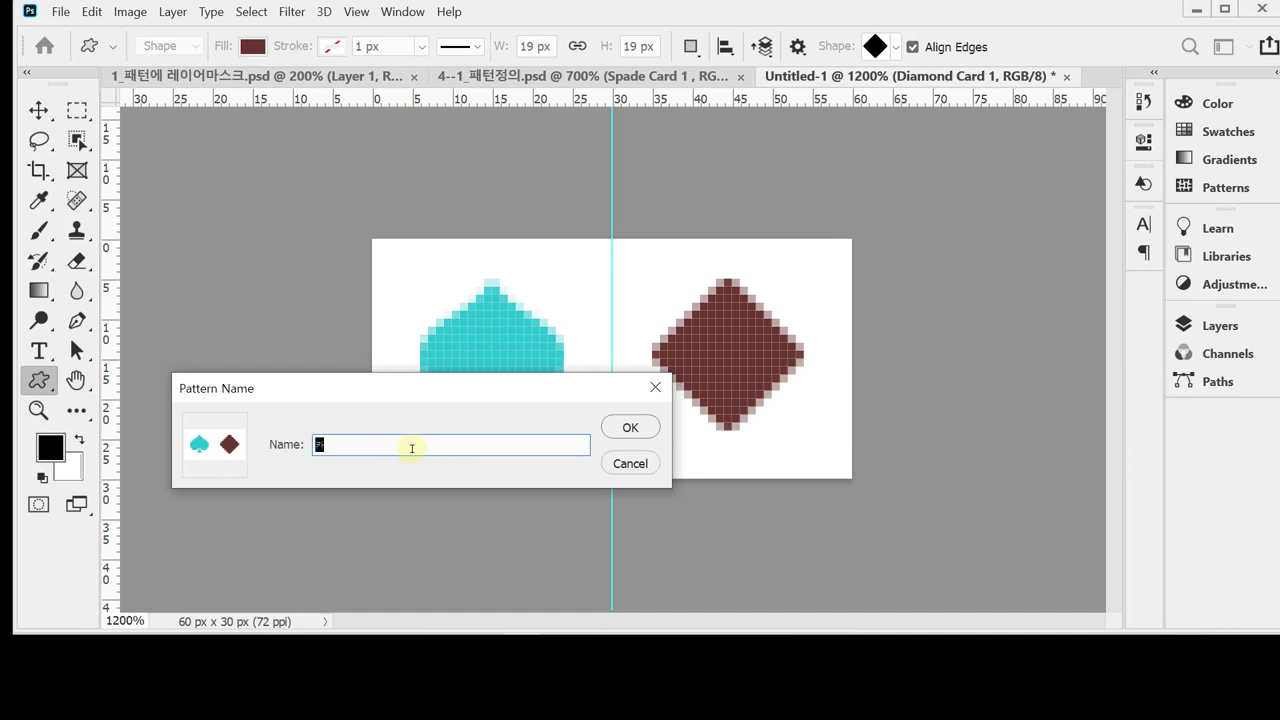
type("ㅐ터ㄴ")
key("Return")
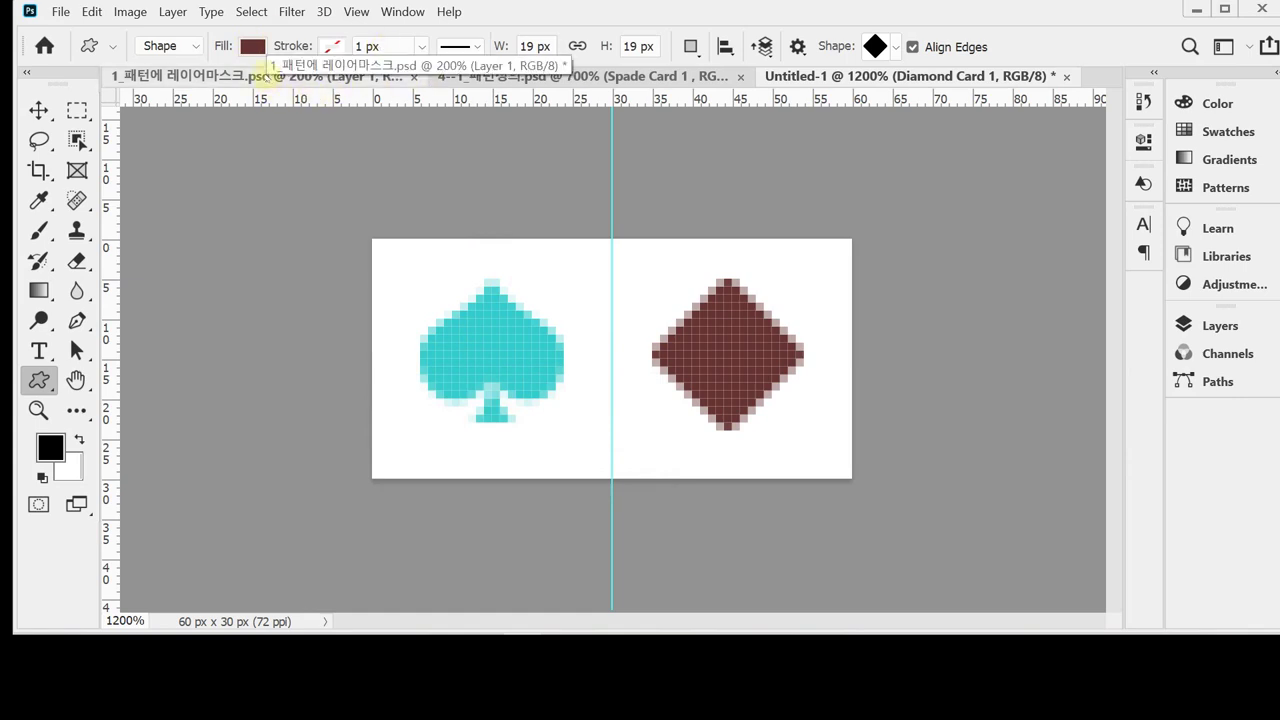
Check the finished example document, then set up a new document with a width of 600 and a height of 400 pixels.
left_click(262, 77)
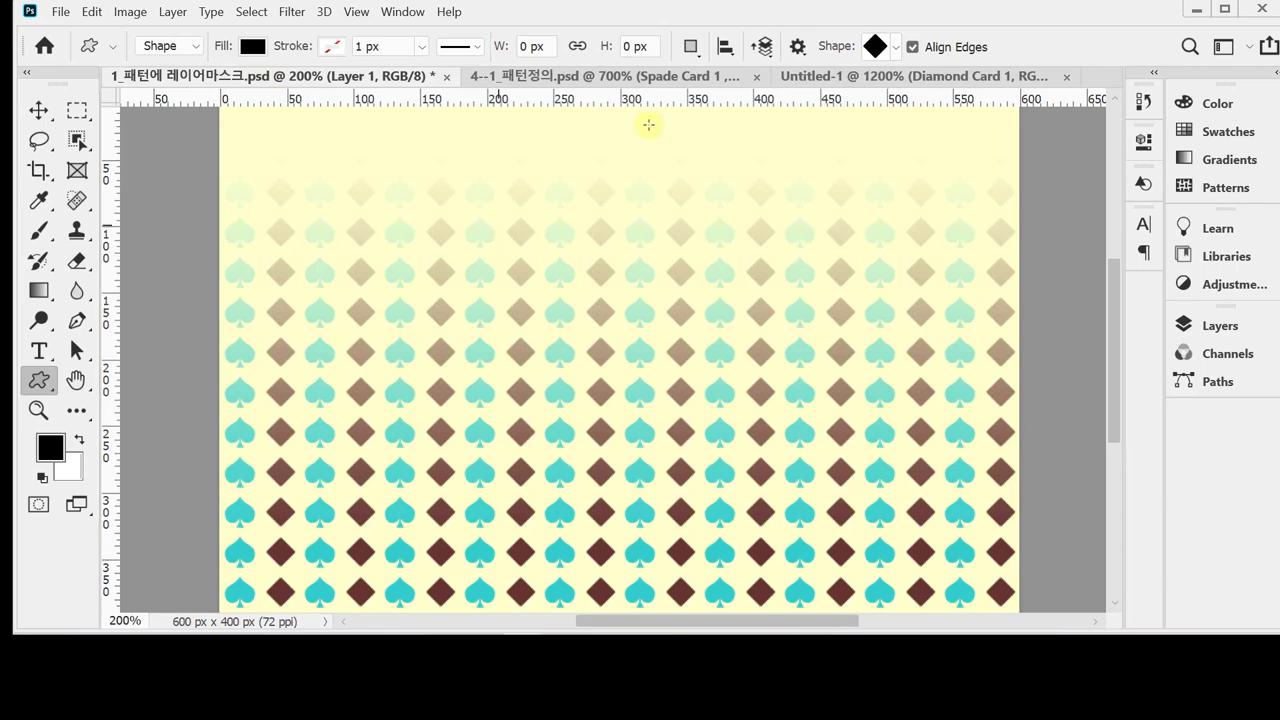
left_click(790, 77)
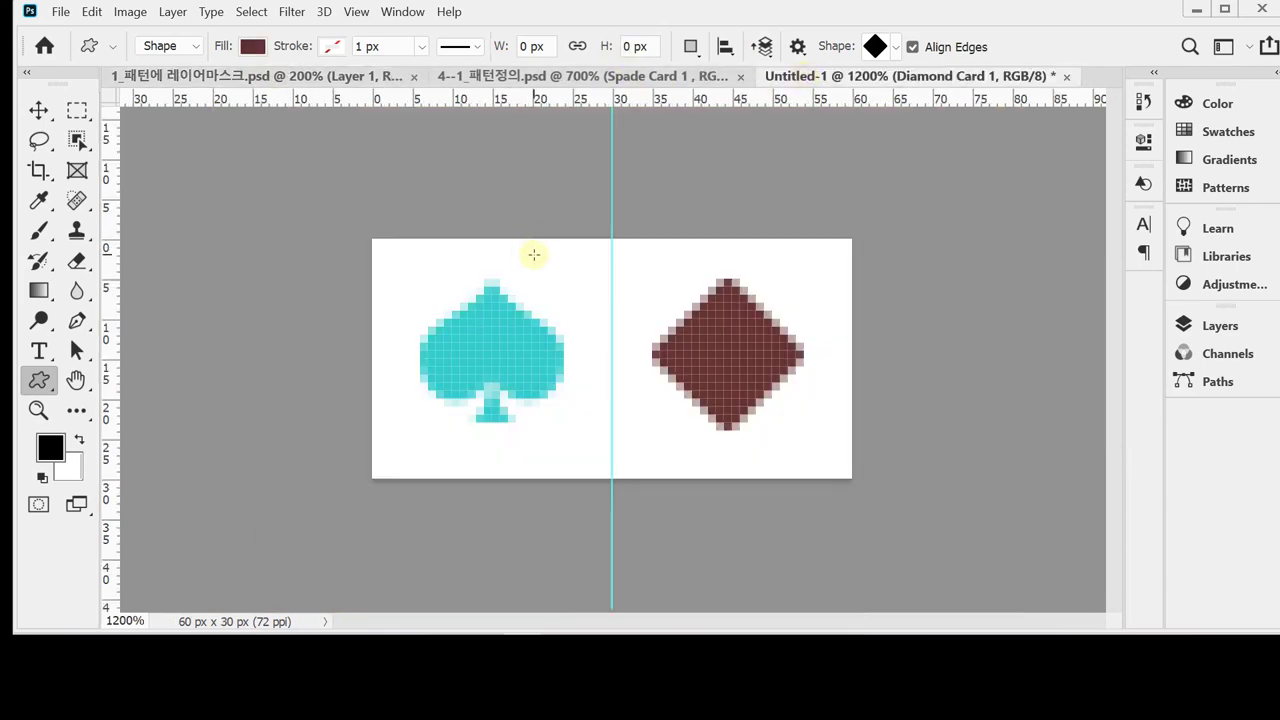
key("ctrl+n")
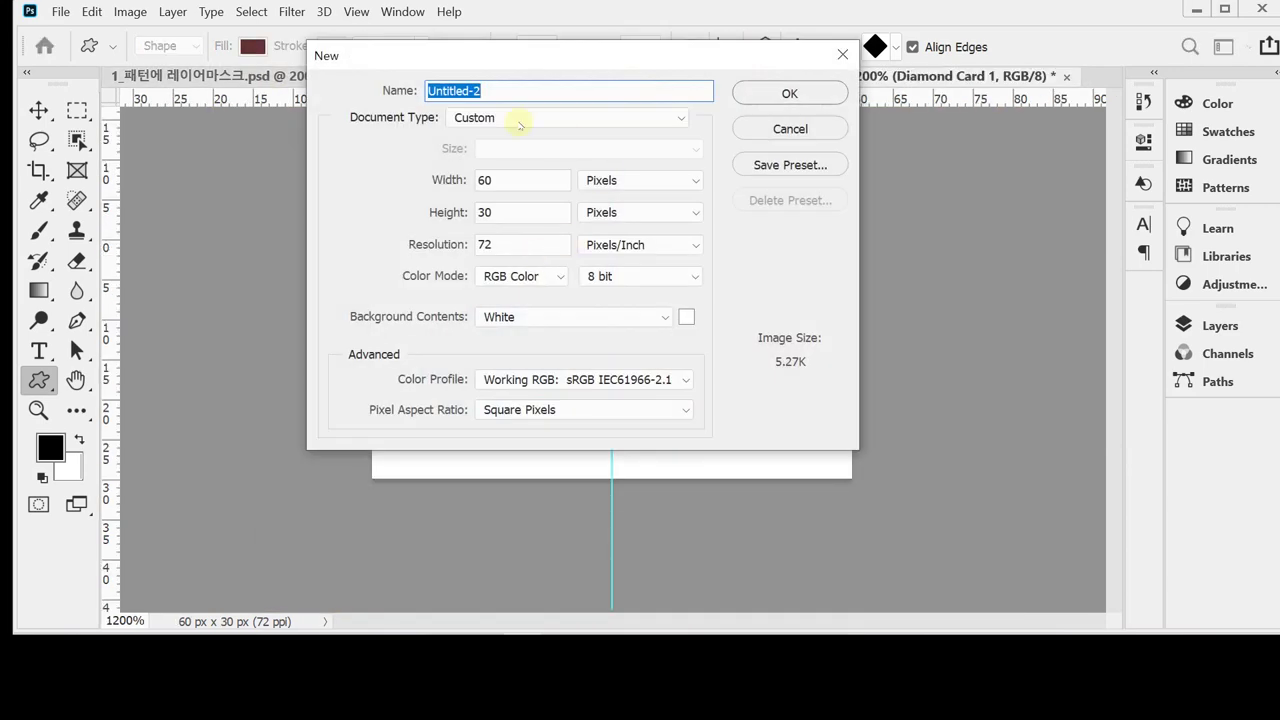
left_click(513, 186)
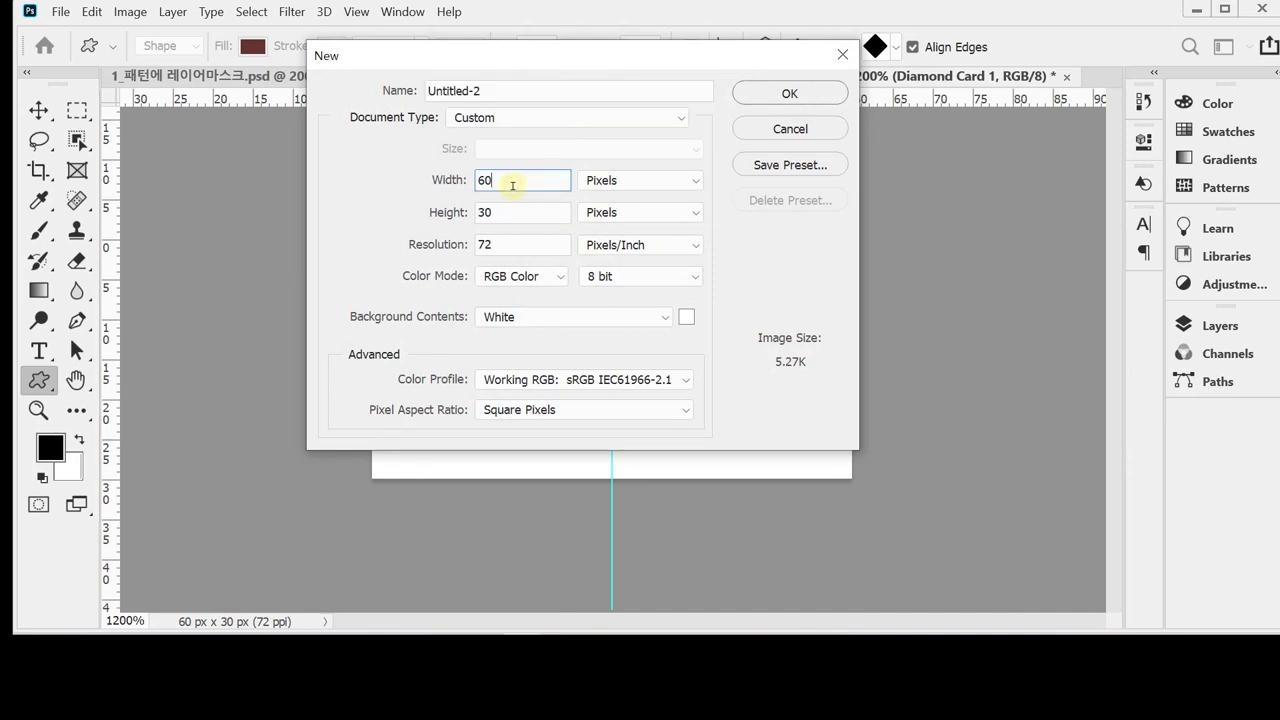
type("0")
key("Tab")
key("Tab")
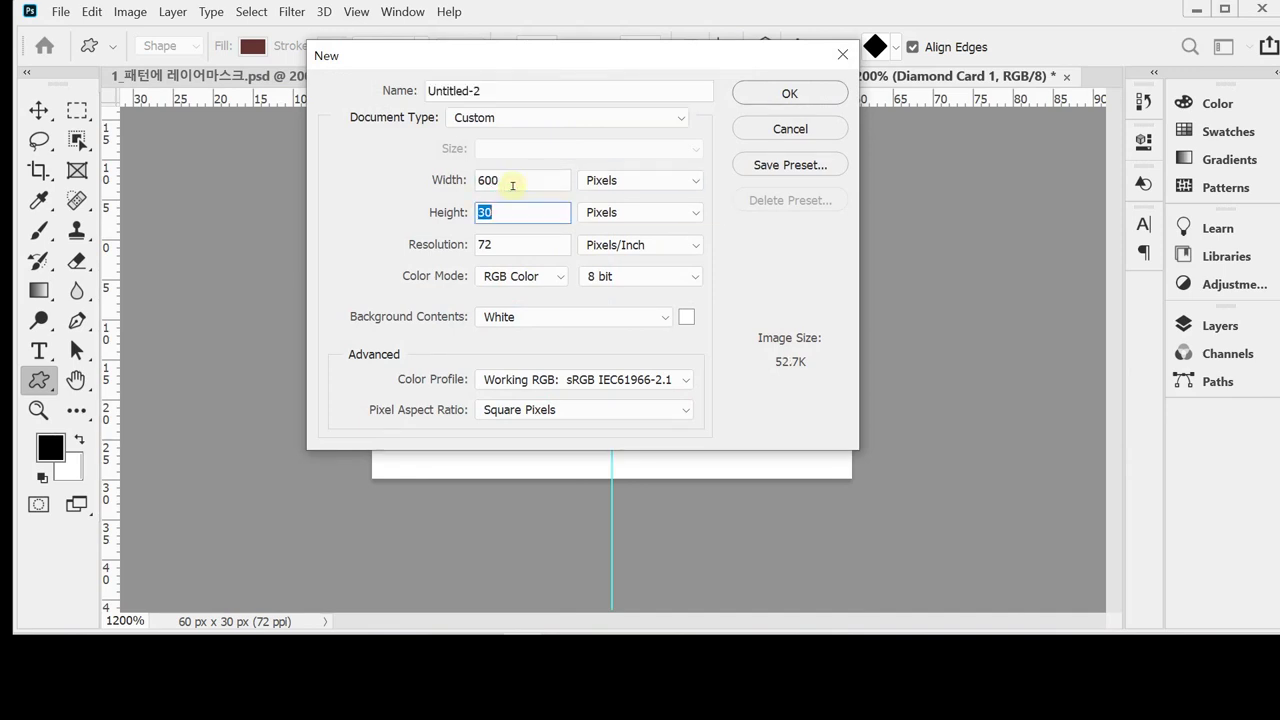
type("400")
key("Tab")
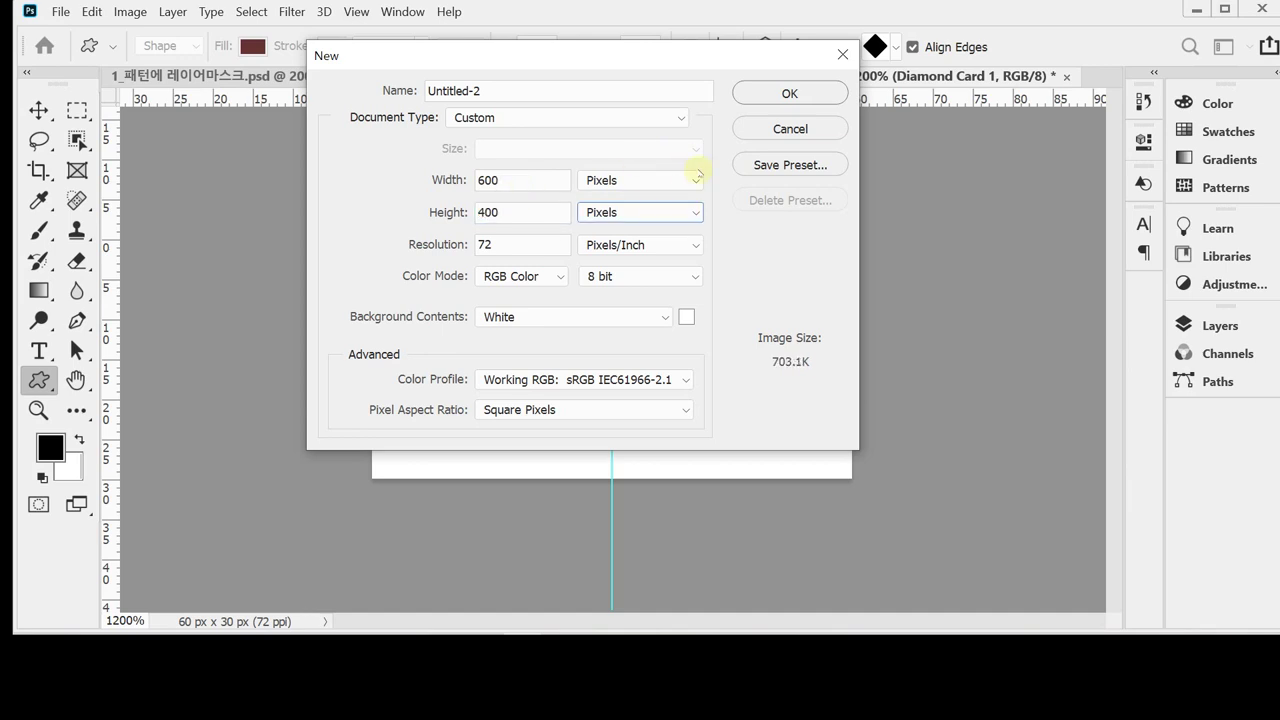
Create the document with pixel units, 72 pixels/inch, 8-bit RGB Color and a white background.
left_click(692, 180)
left_click(694, 198)
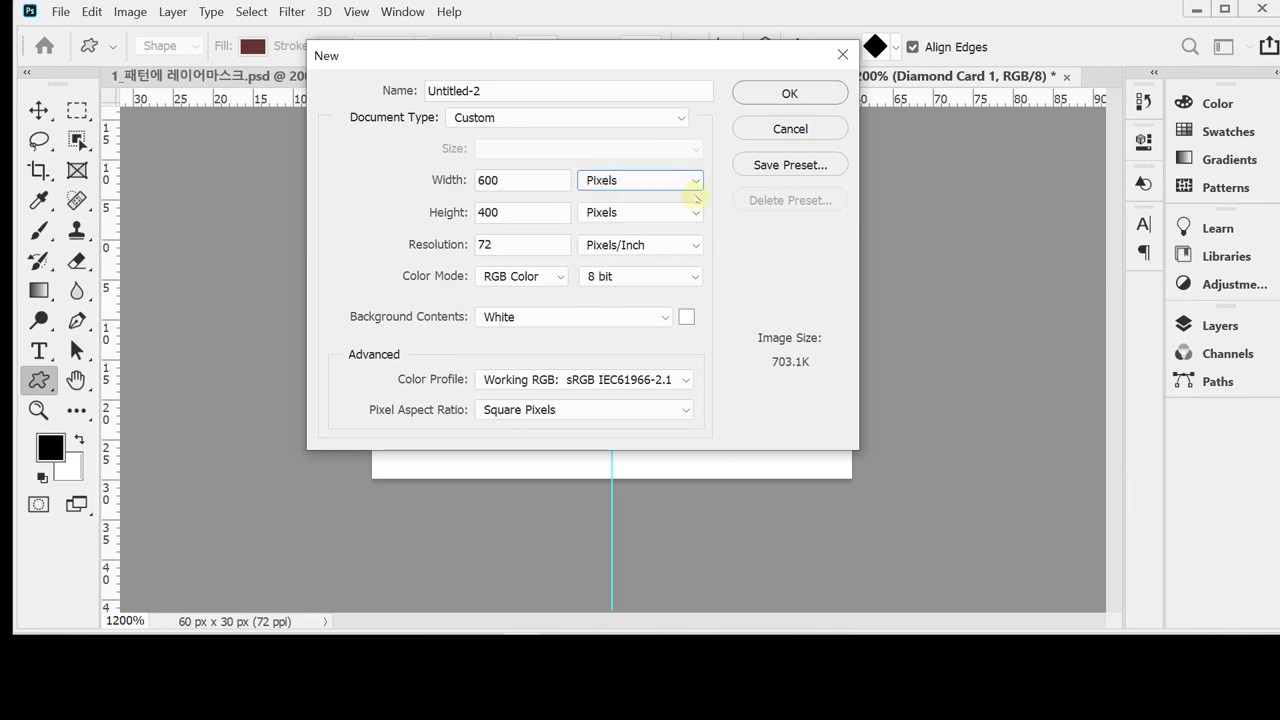
key("Tab")
key("Tab")
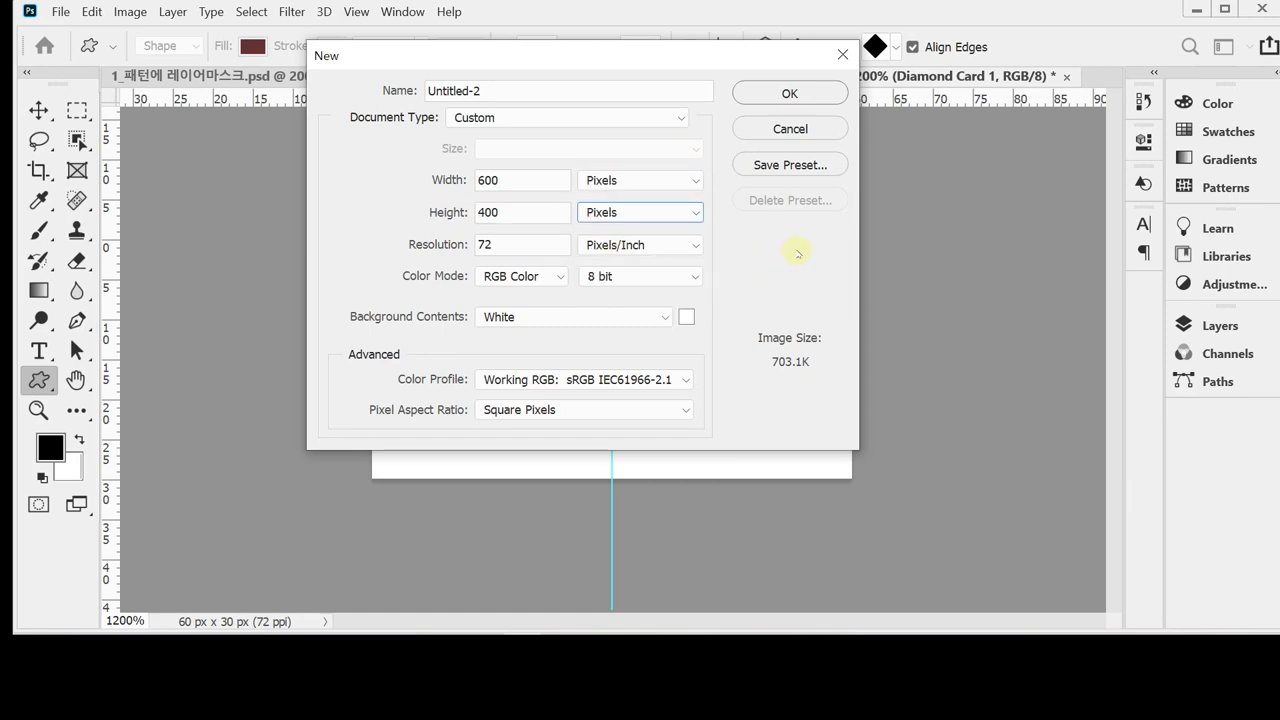
key("Tab")
key("Tab")
key("Tab")
key("Tab")
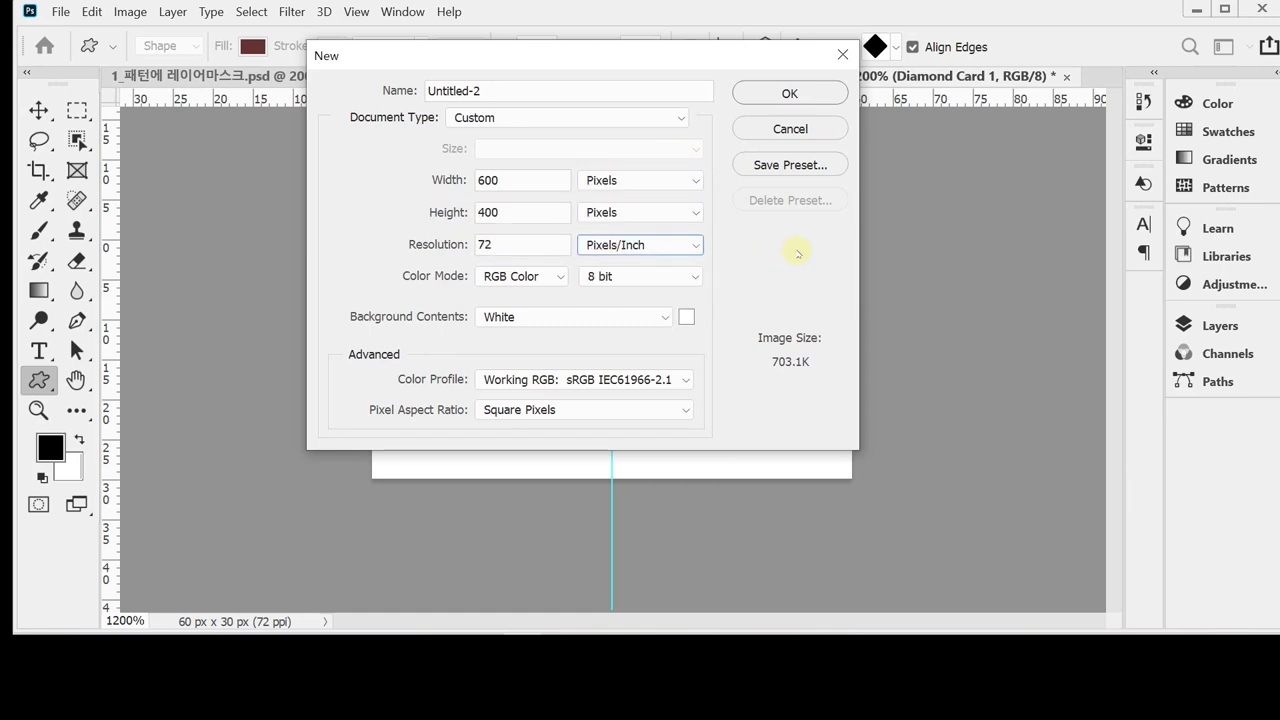
key("Tab")
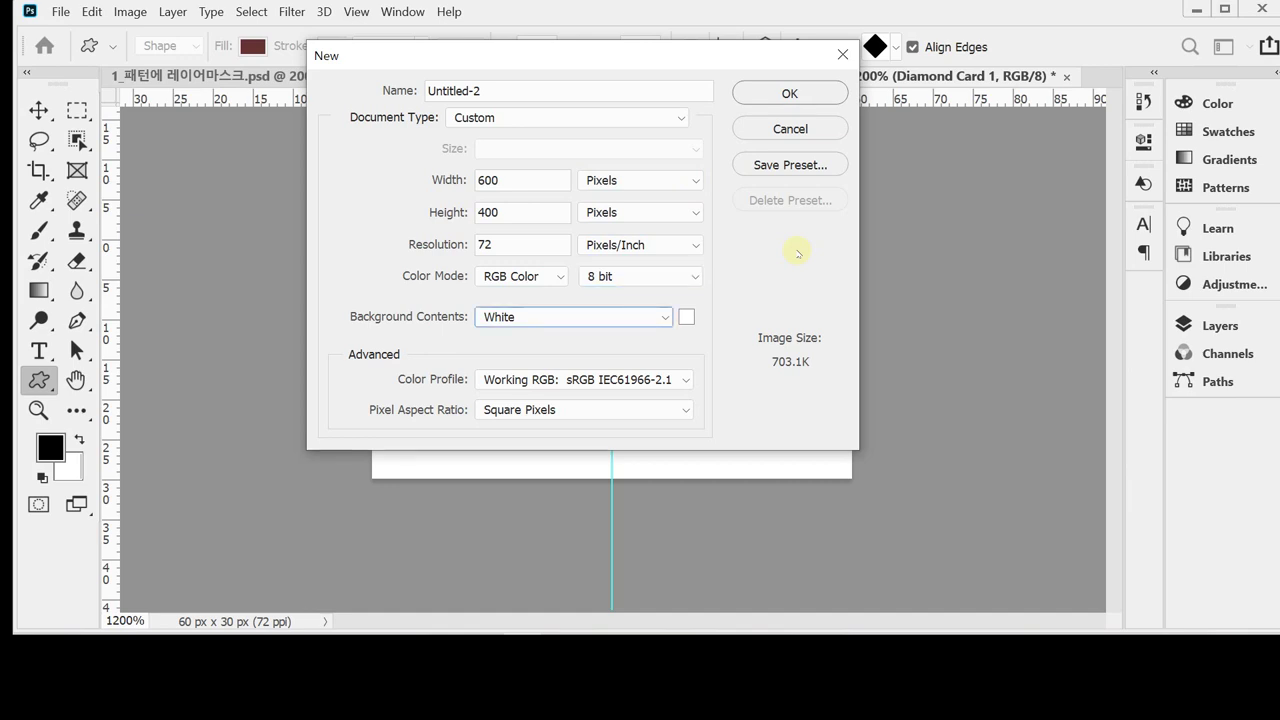
key("Escape")
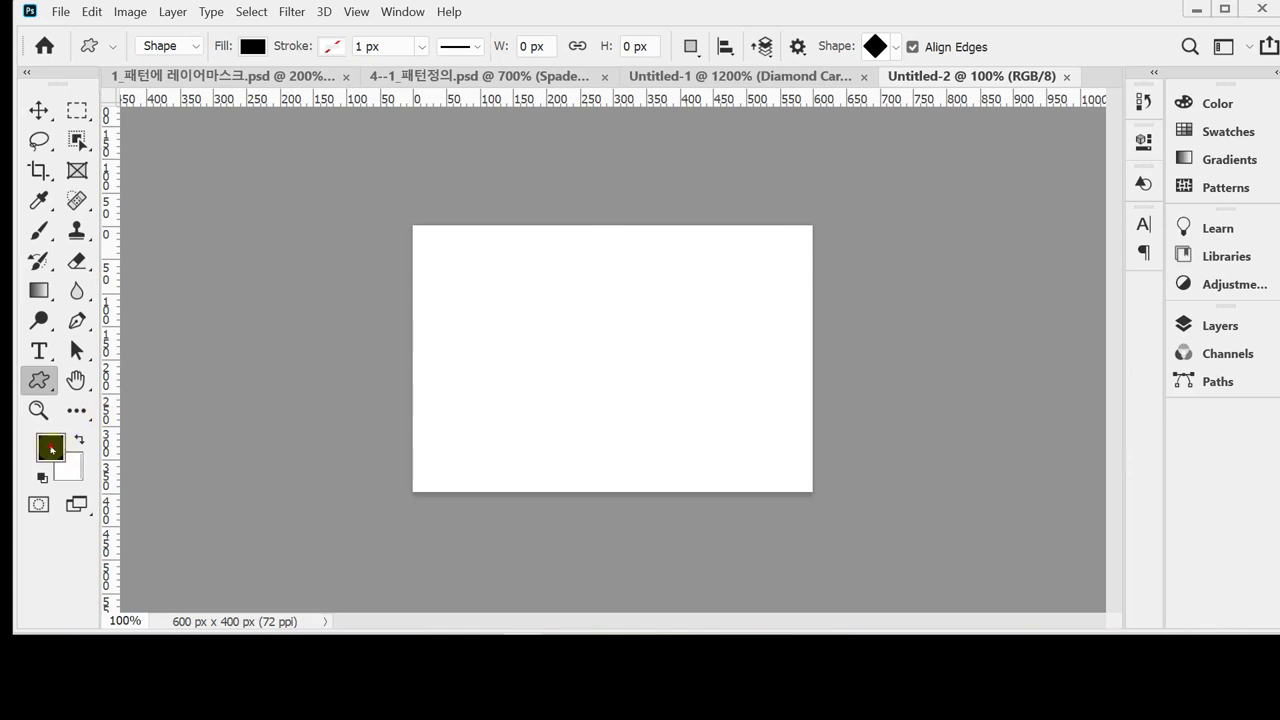
Set the foreground colour to ffc and fill the new document's background with it.
left_click(50, 447)
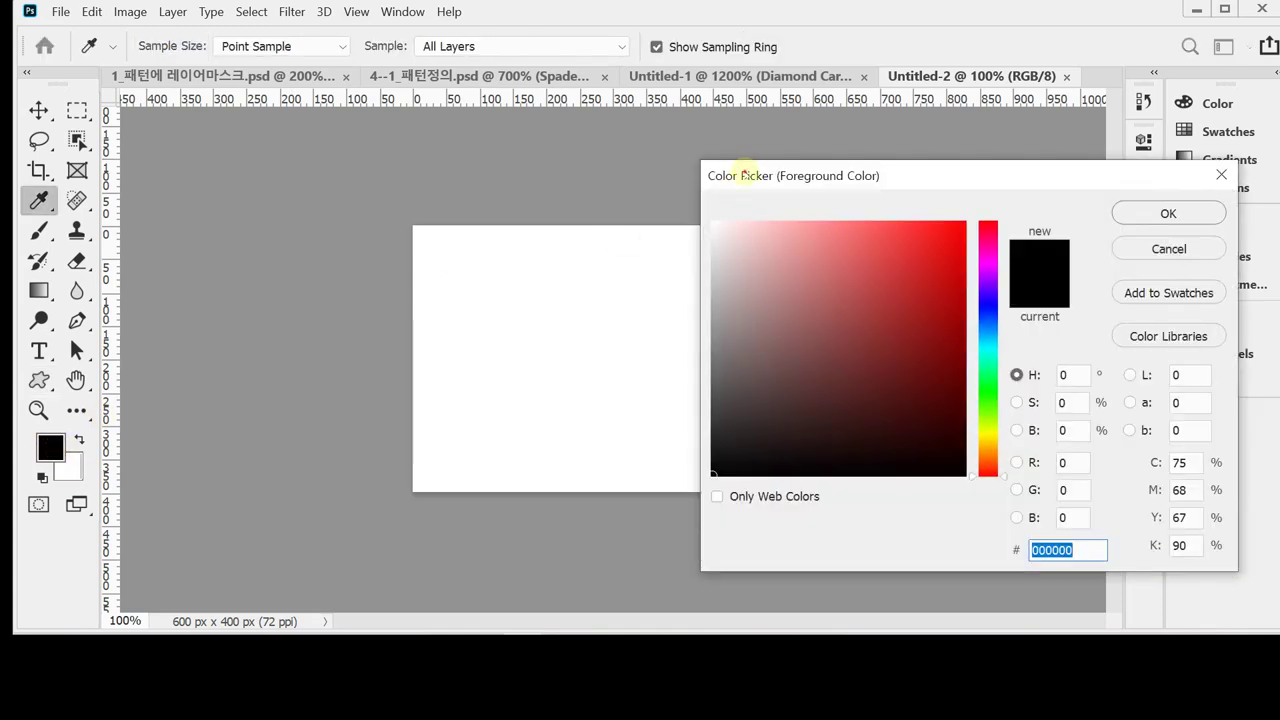
left_click_drag(743, 171, 593, 157)
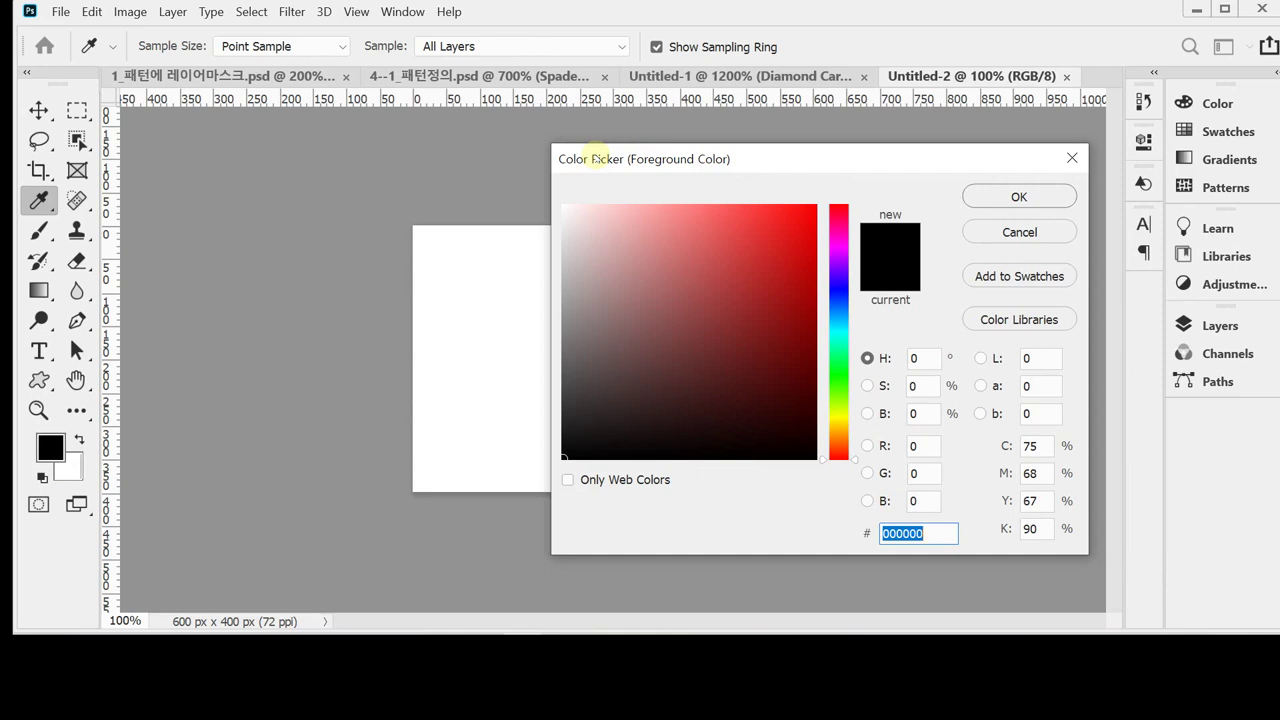
type("ff")
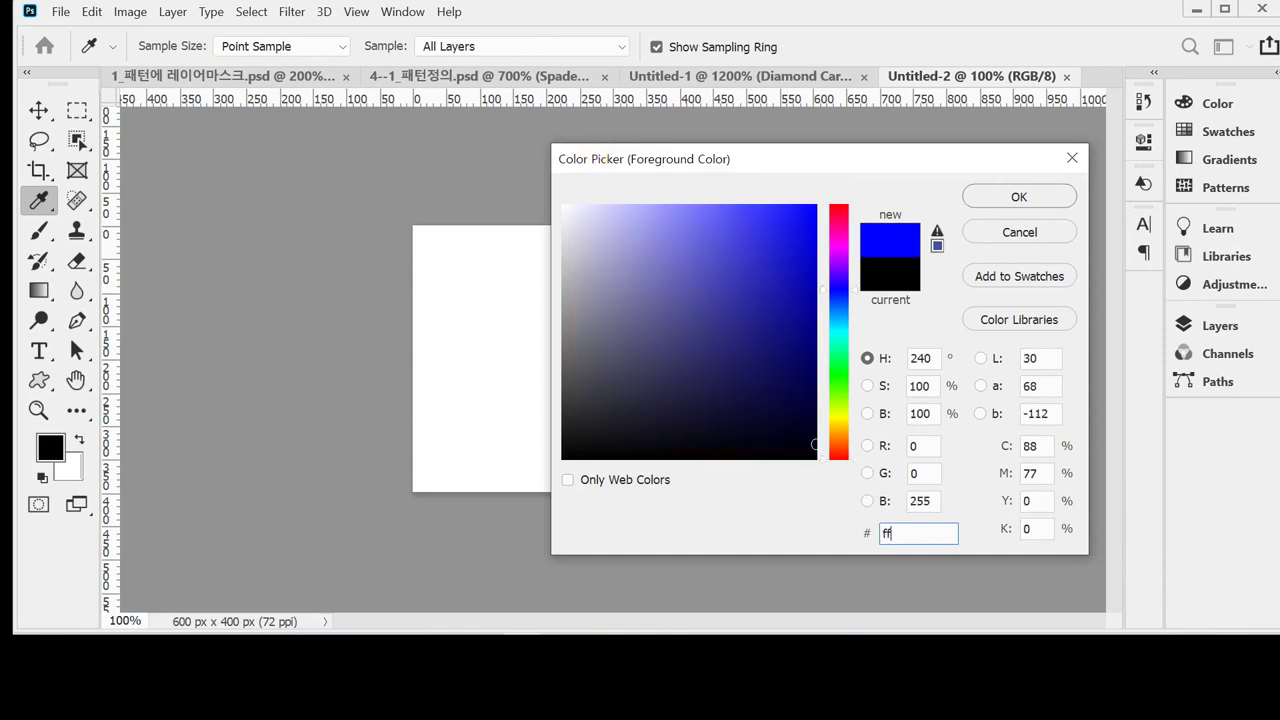
type("c")
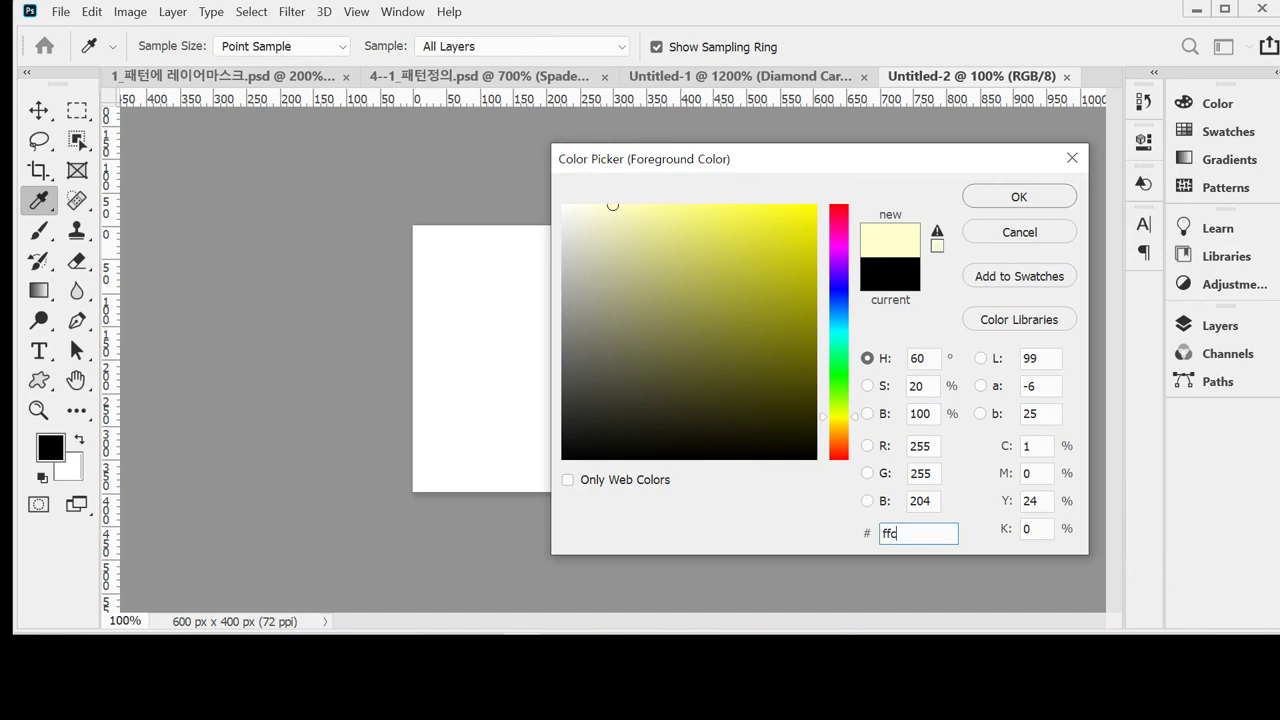
key("Return")
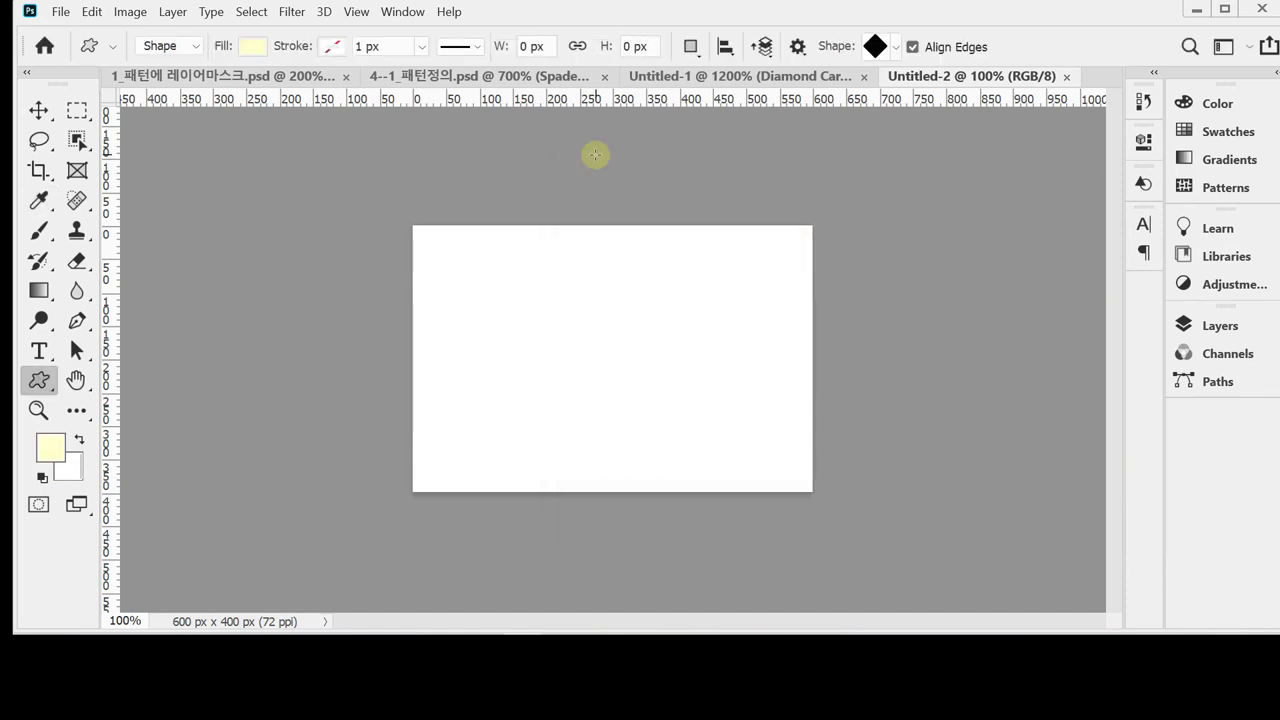
key("alt+BackSpace")
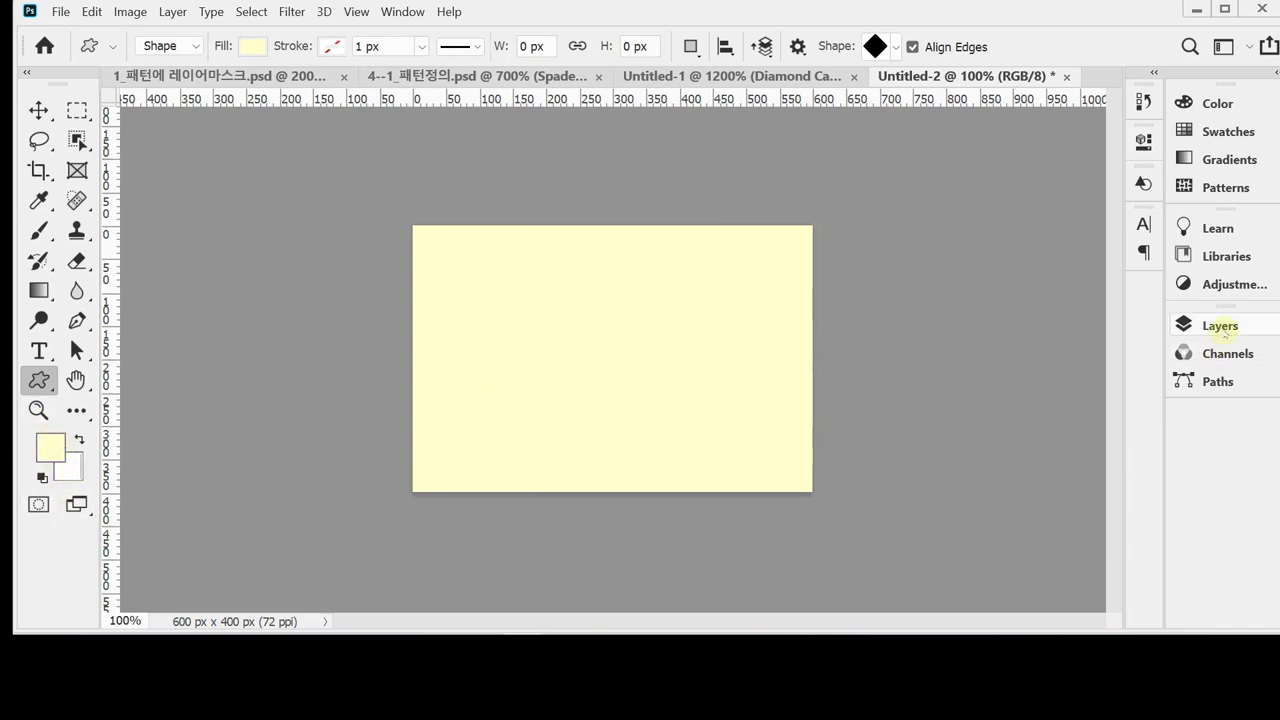
Add a new empty layer above the pale yellow background and collapse the layer list.
left_click(1215, 326)
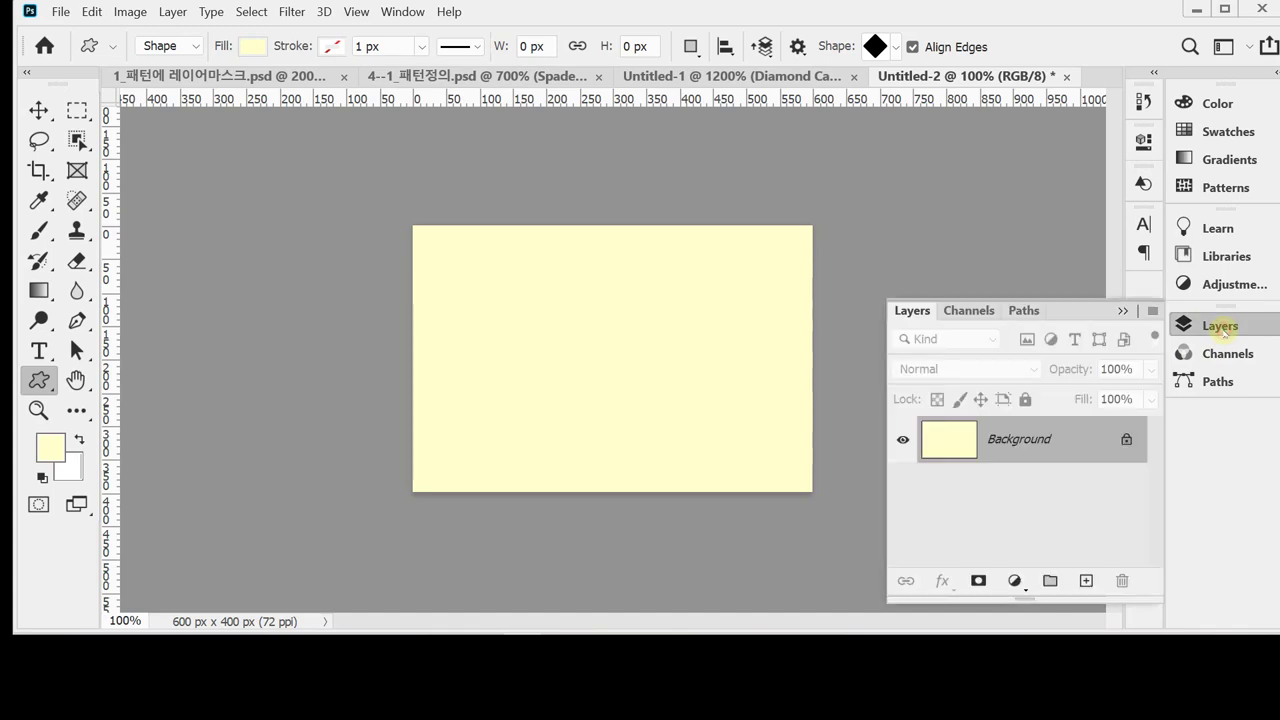
left_click(1086, 581)
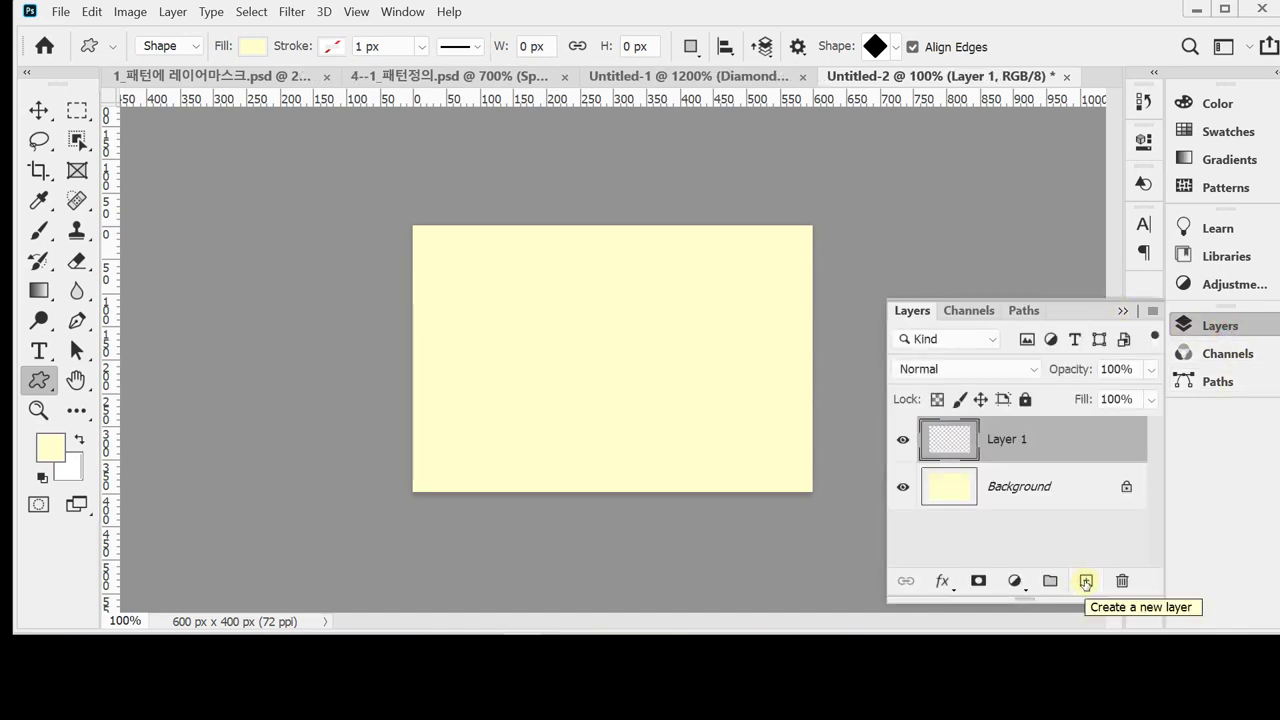
left_click(1220, 325)
Fill the new layer with the custom spade-and-diamond pattern in Normal mode at 100% opacity.
left_click(93, 12)
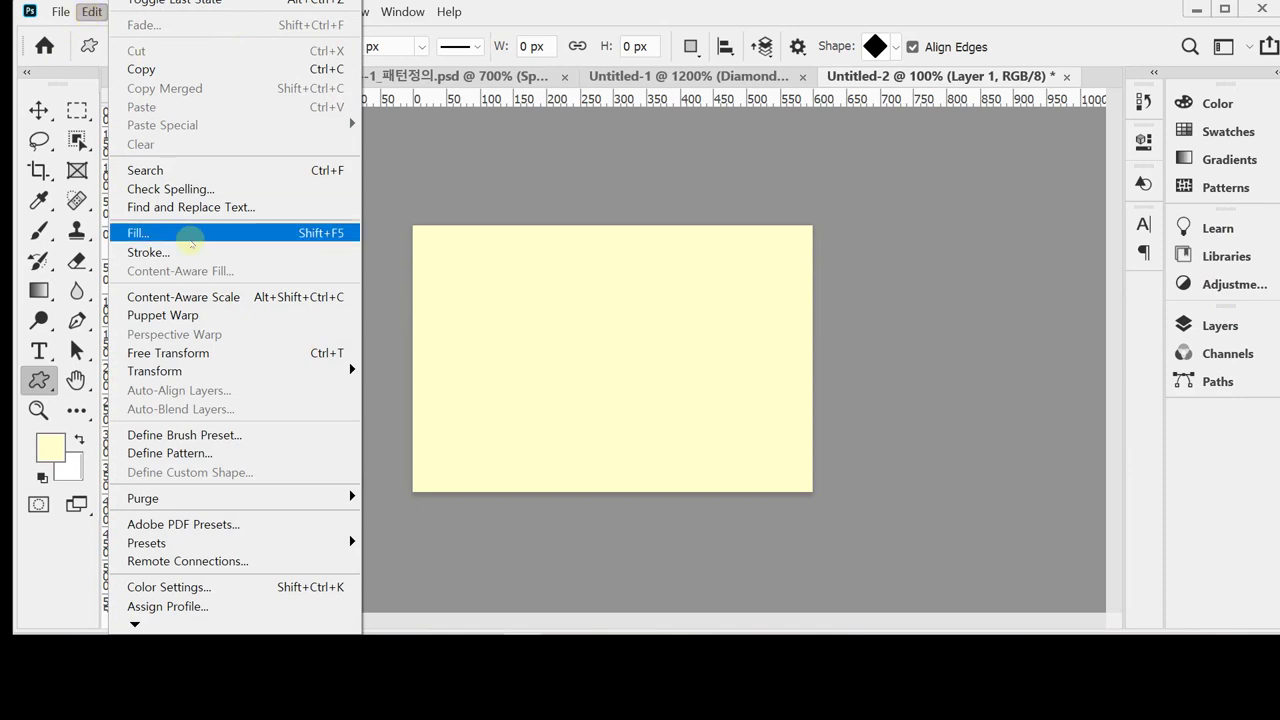
left_click(190, 237)
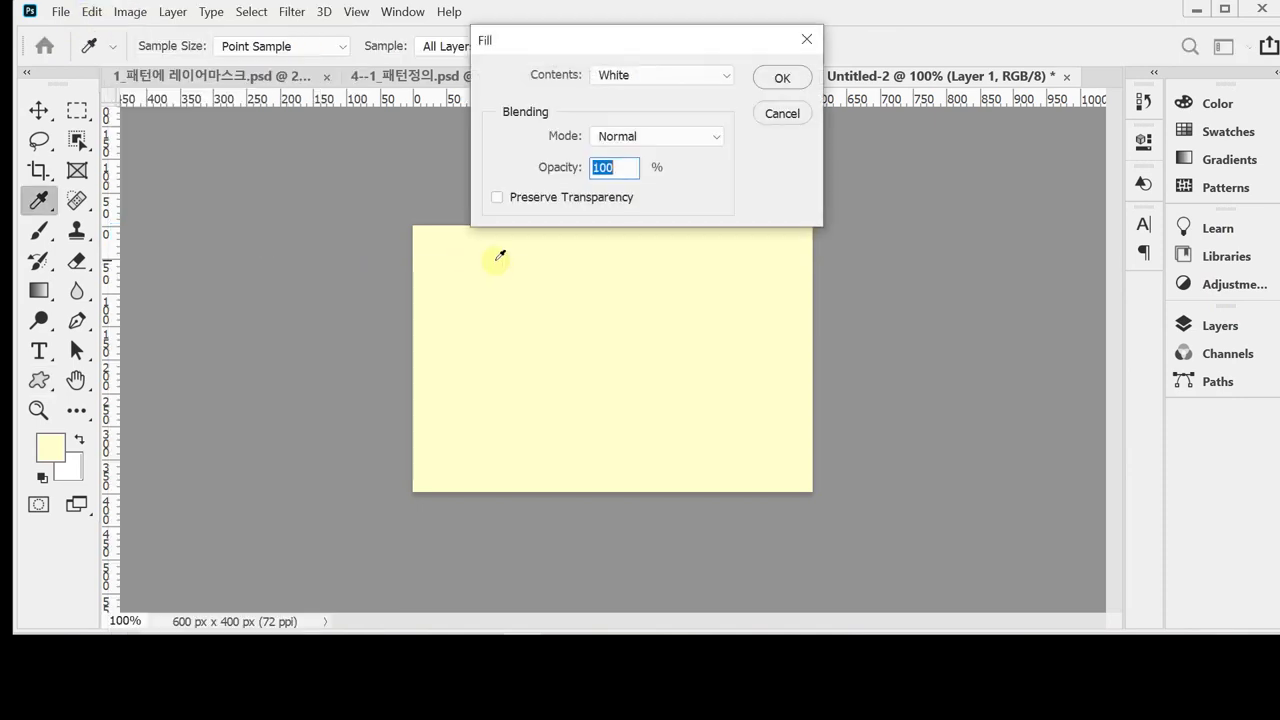
left_click_drag(572, 45, 551, 95)
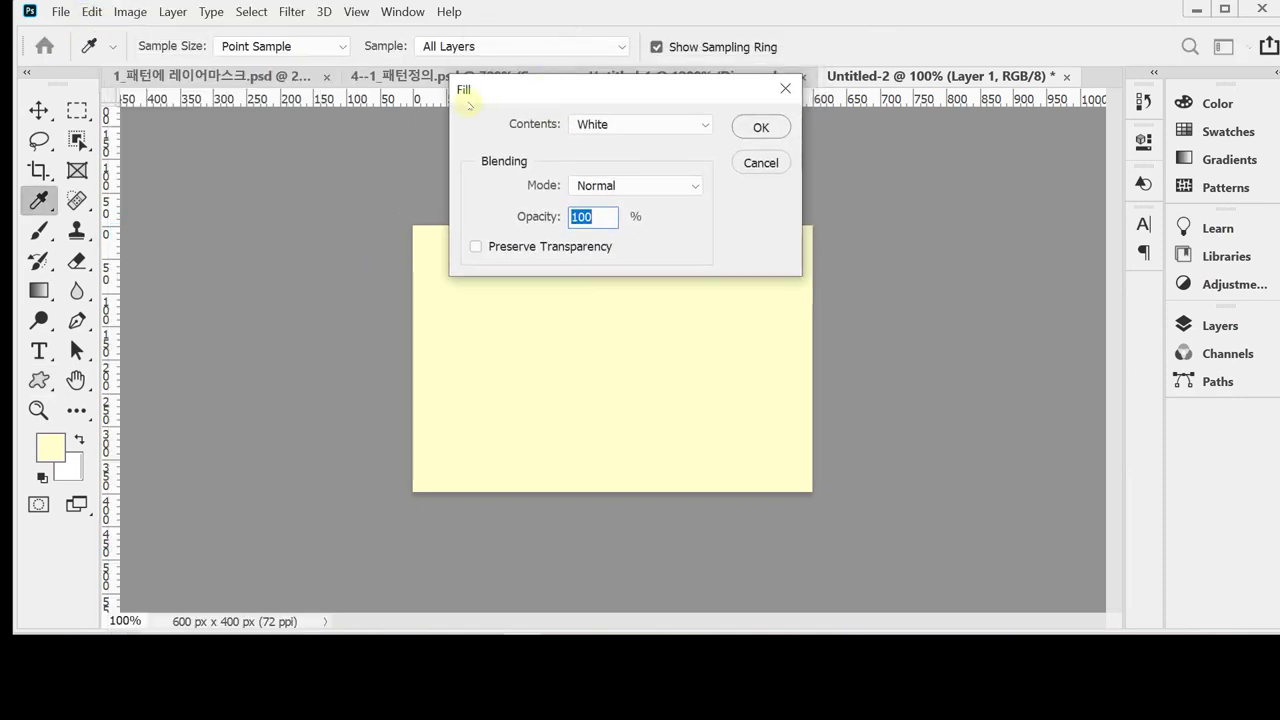
left_click(707, 123)
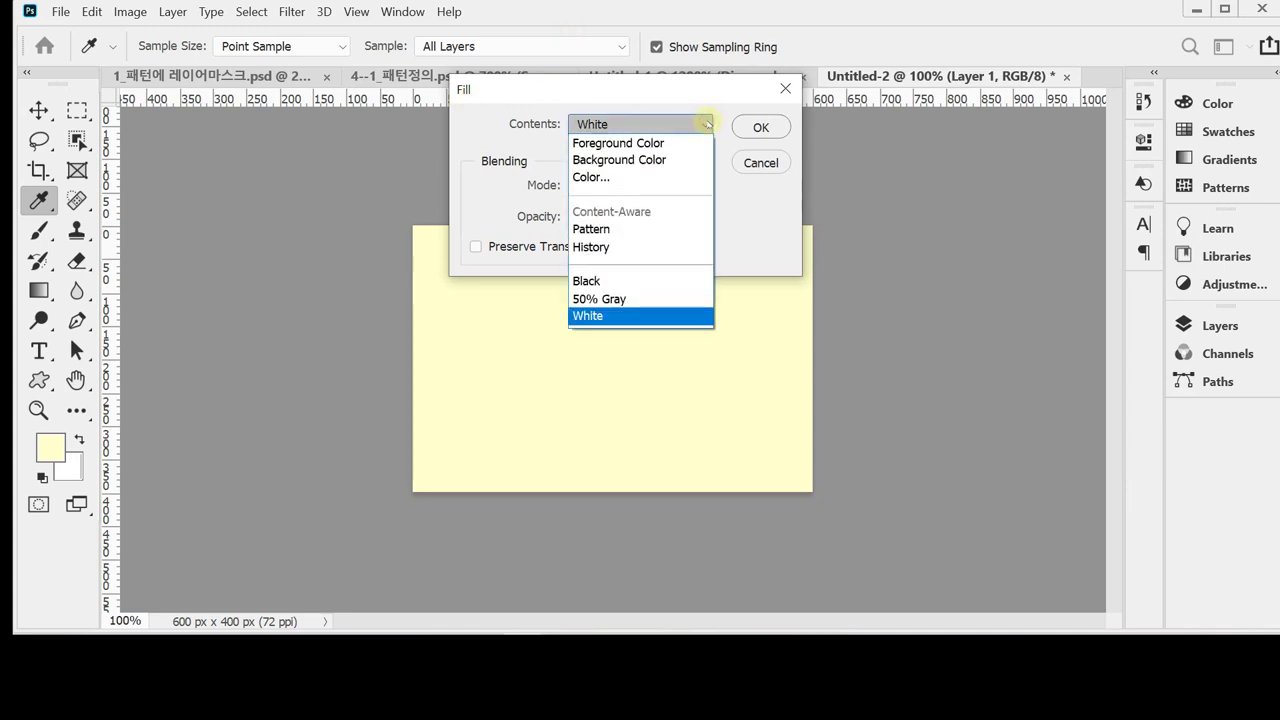
left_click(667, 229)
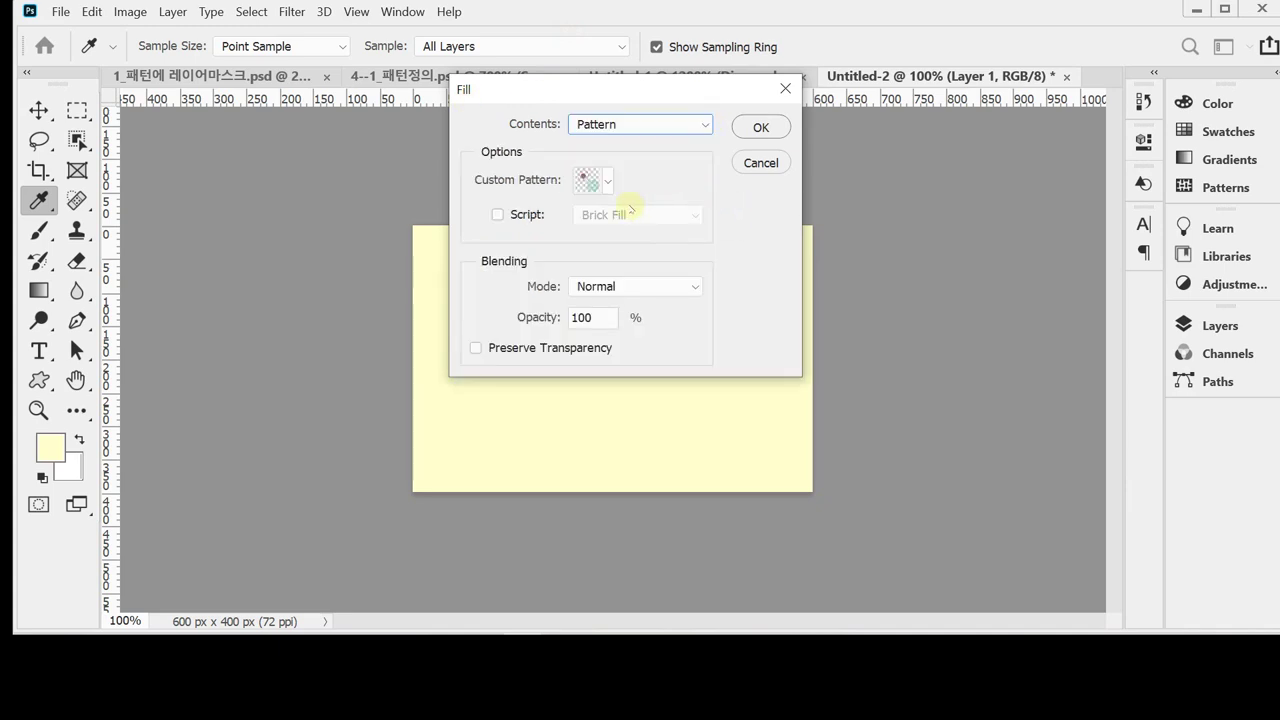
left_click(608, 179)
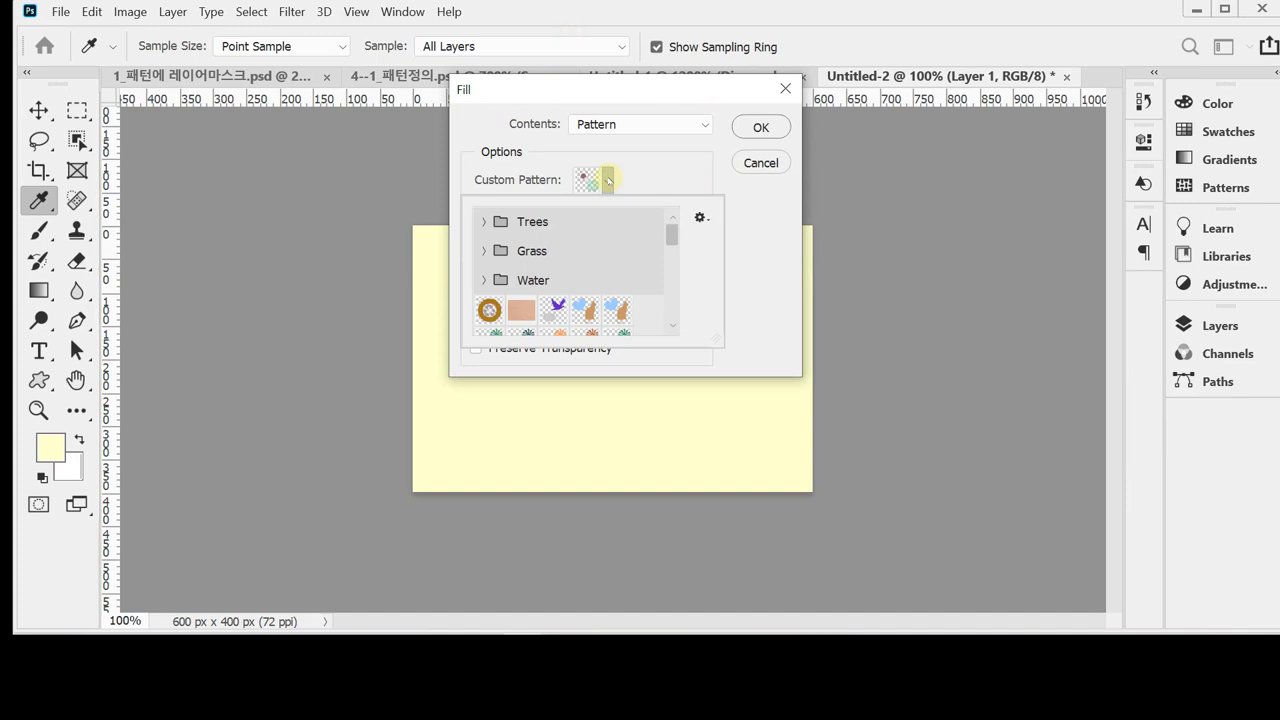
left_click_drag(674, 236, 669, 328)
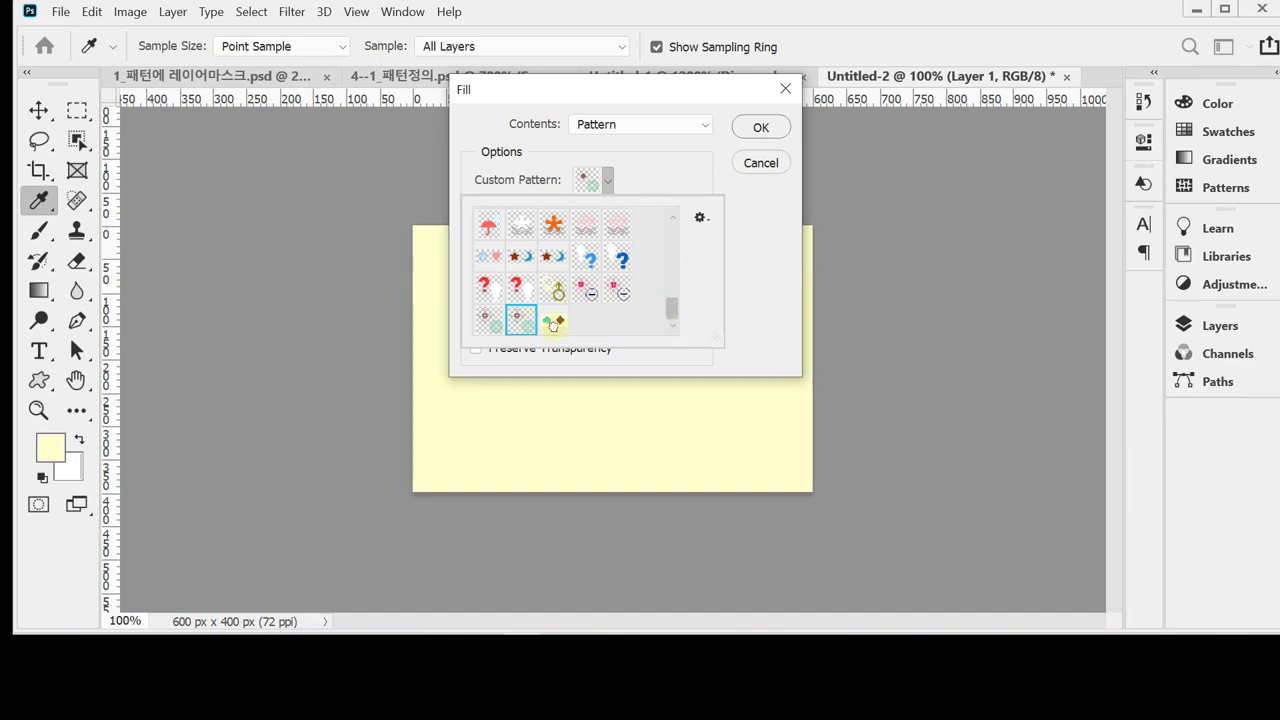
left_click(551, 327)
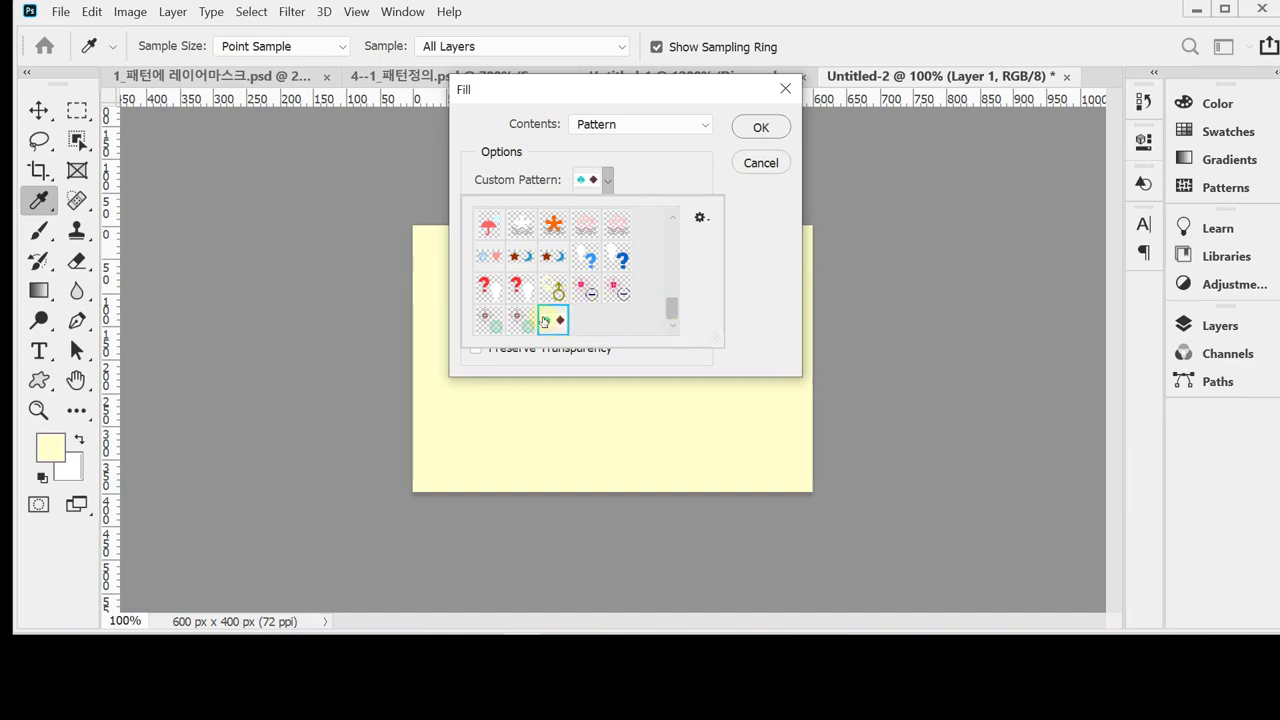
left_click(690, 159)
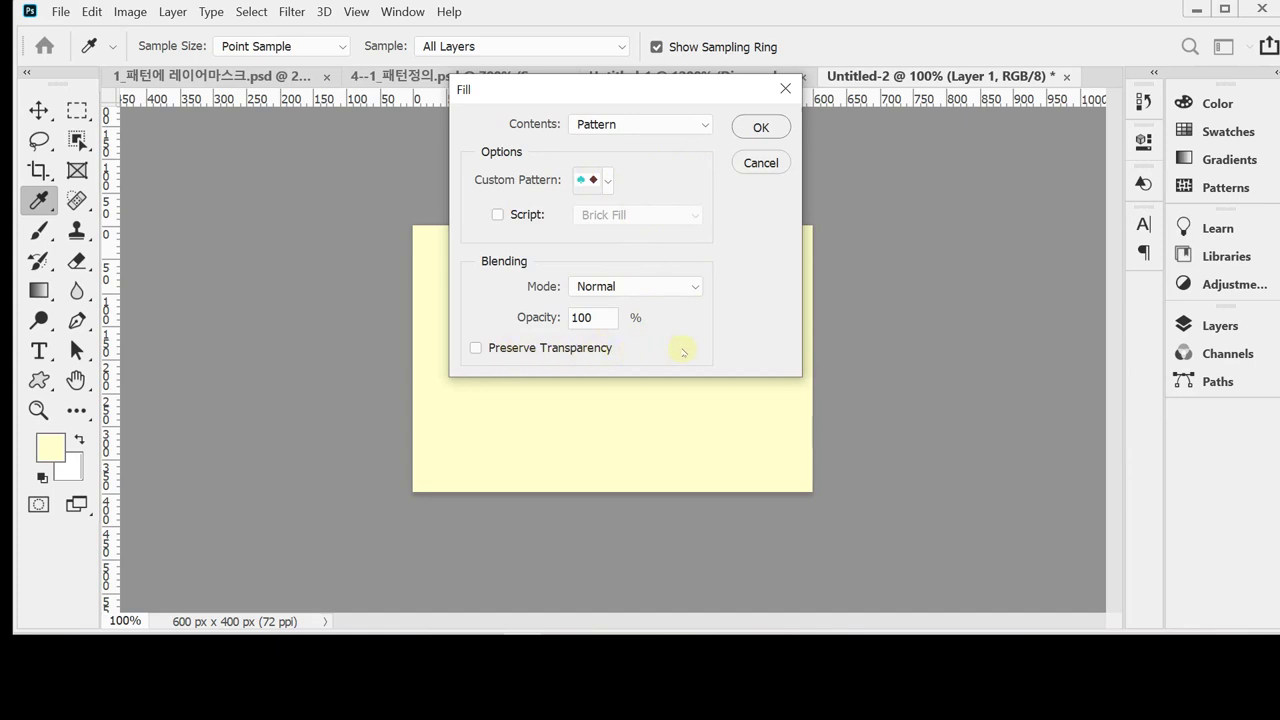
left_click(758, 128)
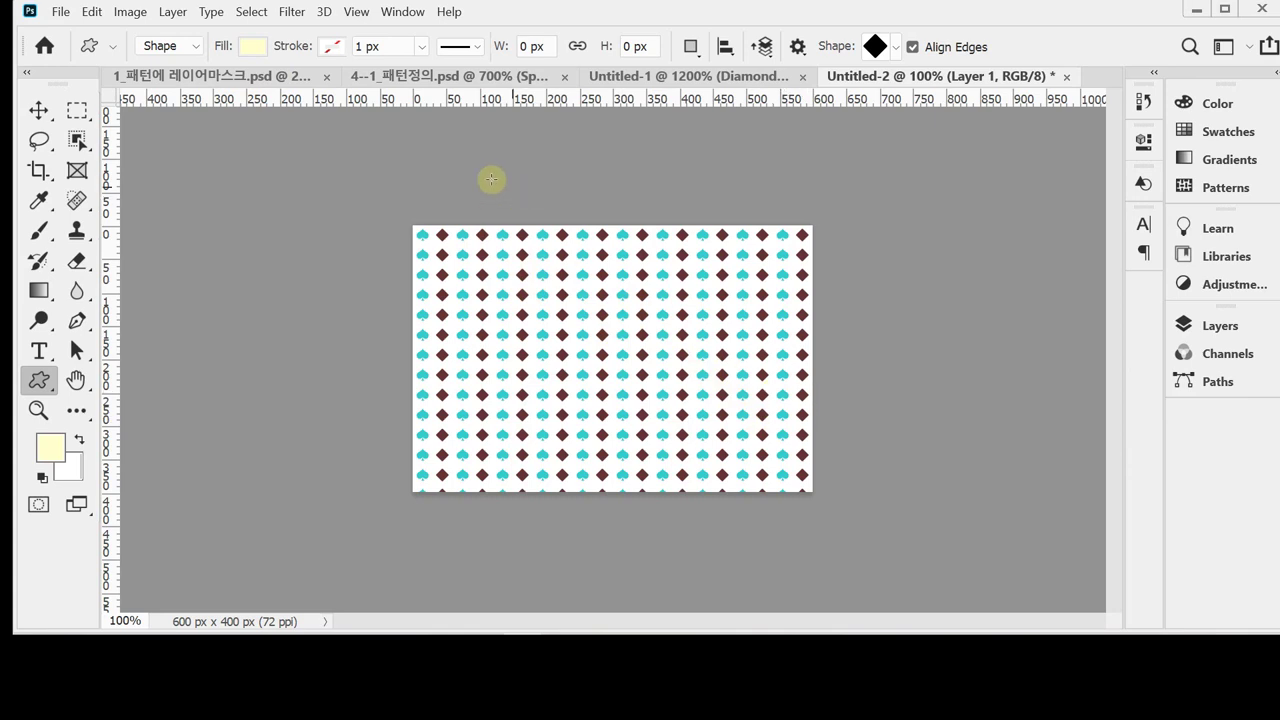
Switch to the 60 × 30 px spade-and-diamond tile document and hide its white Background layer.
left_click(605, 77)
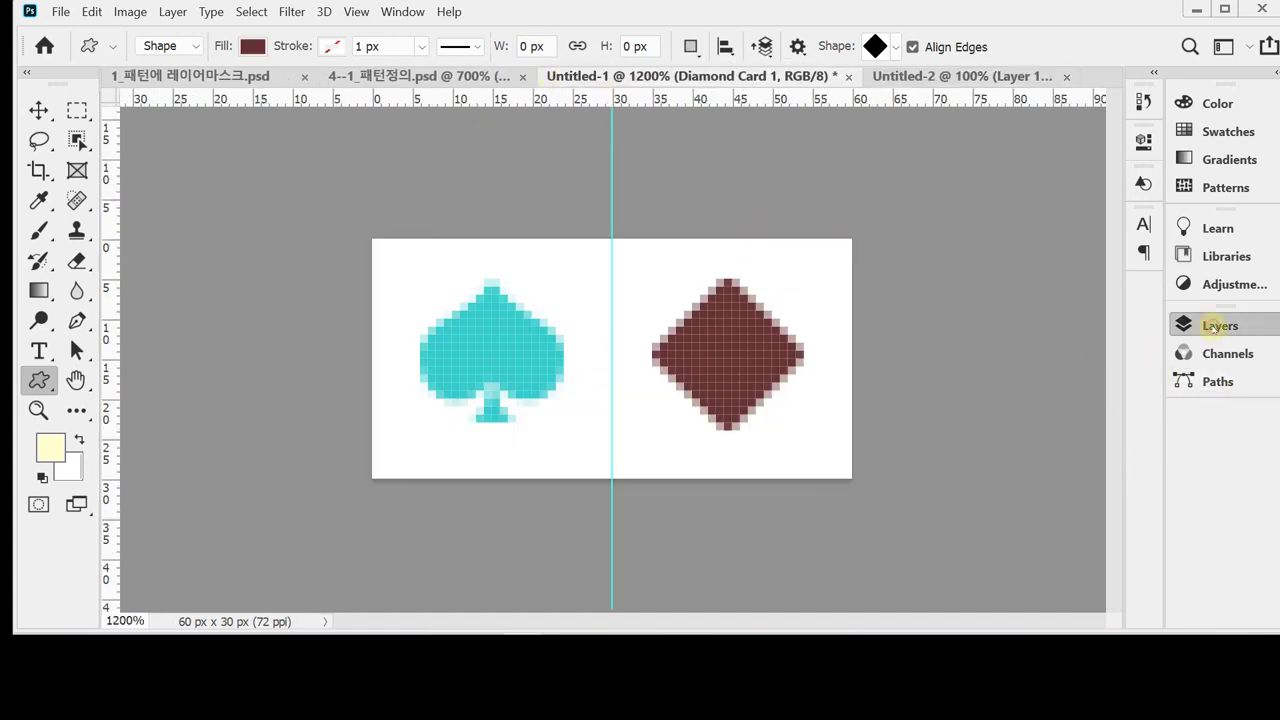
left_click(1212, 327)
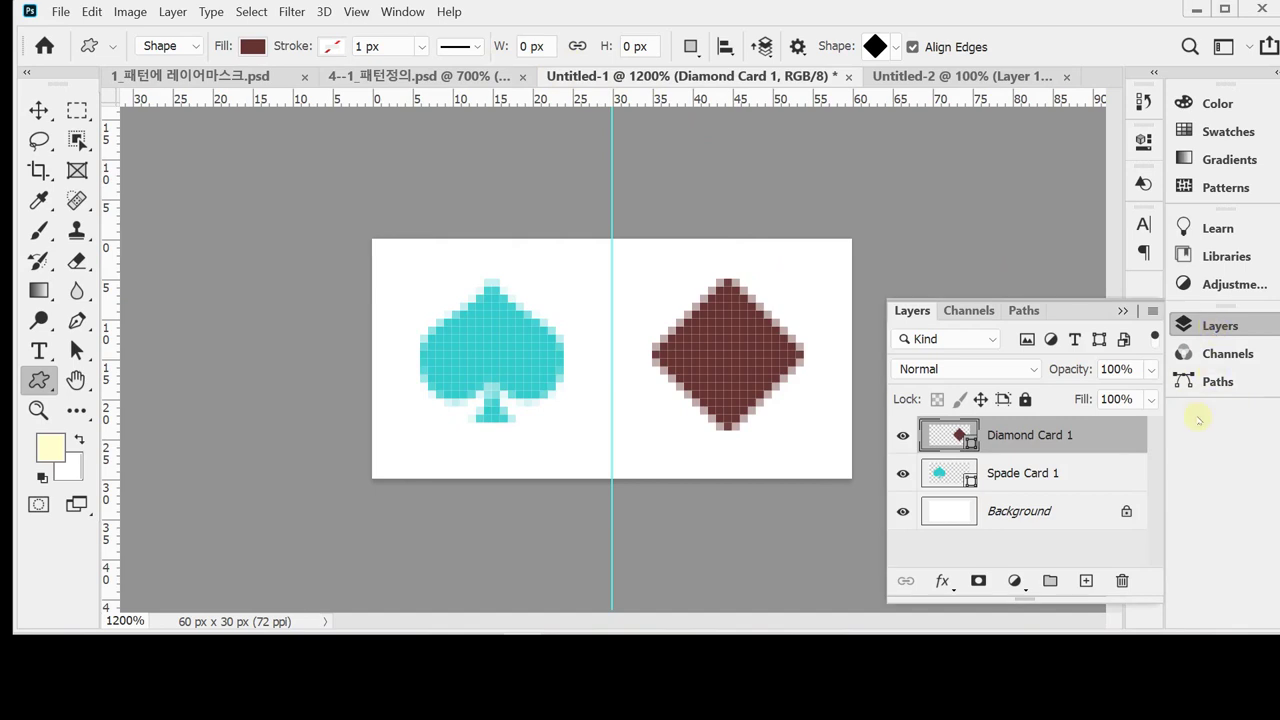
left_click(902, 514)
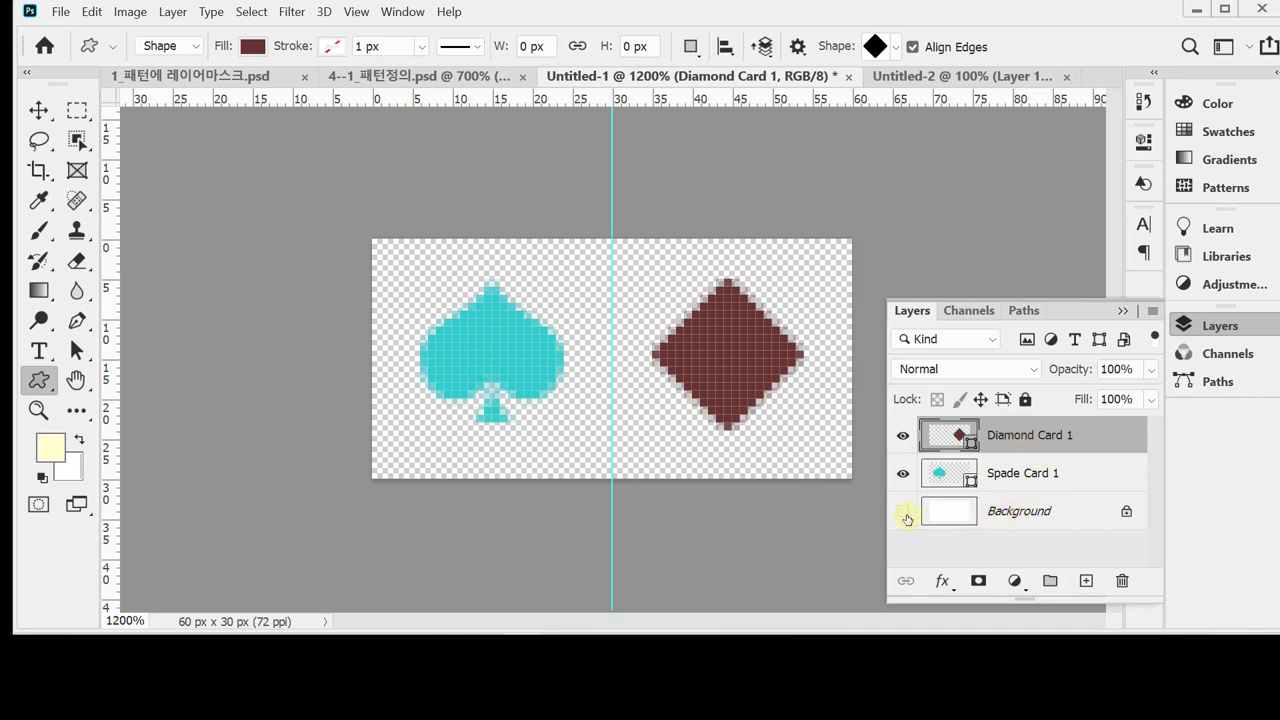
left_click(1201, 326)
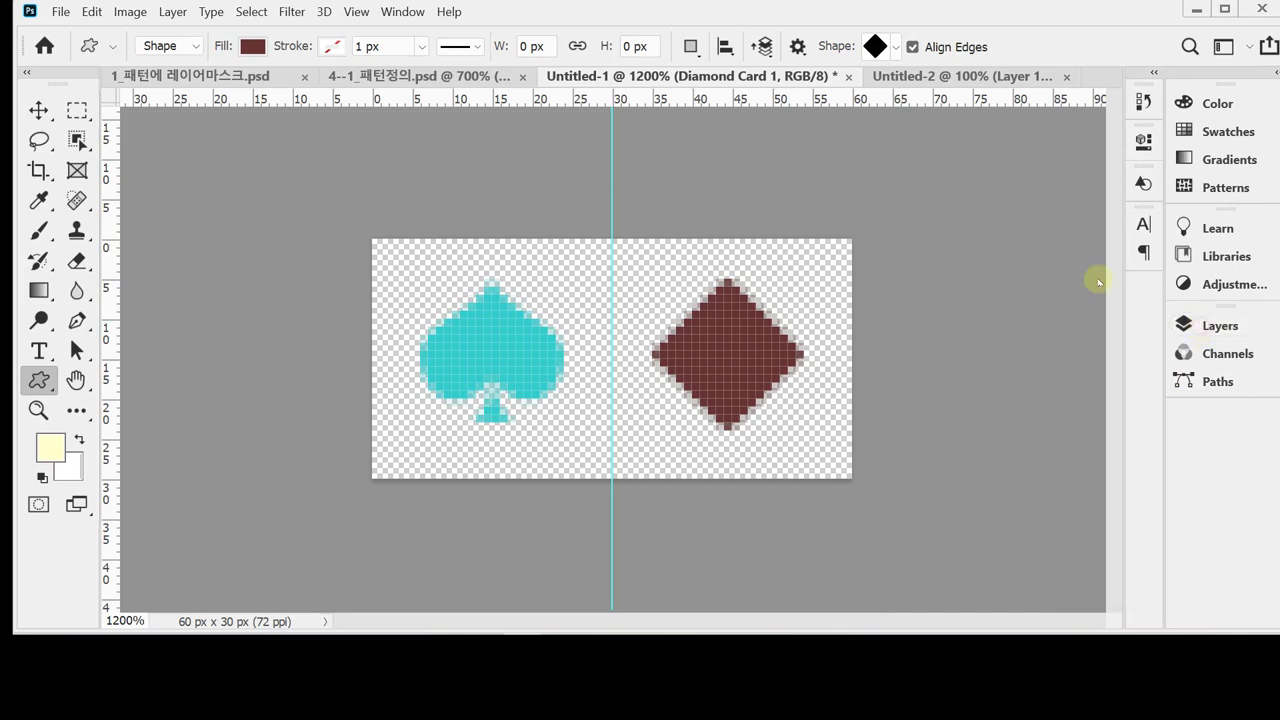
left_click(60, 12)
left_click(72, 32)
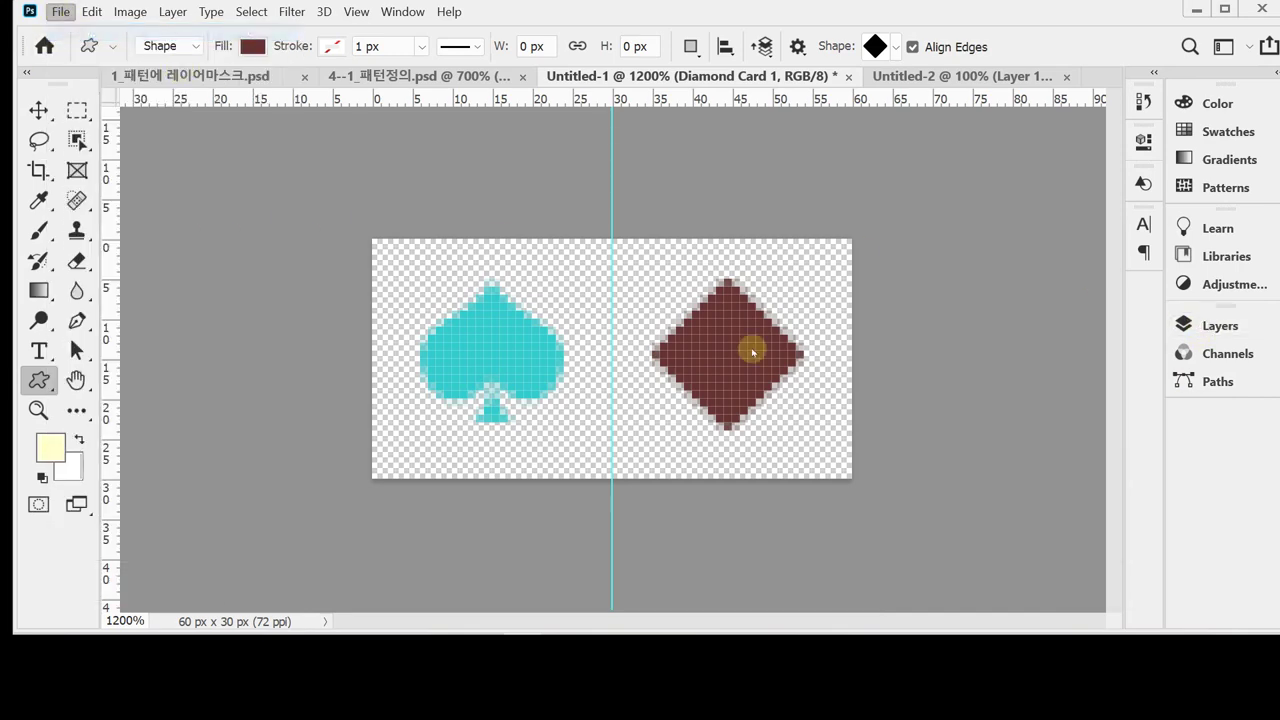
double_click(505, 182)
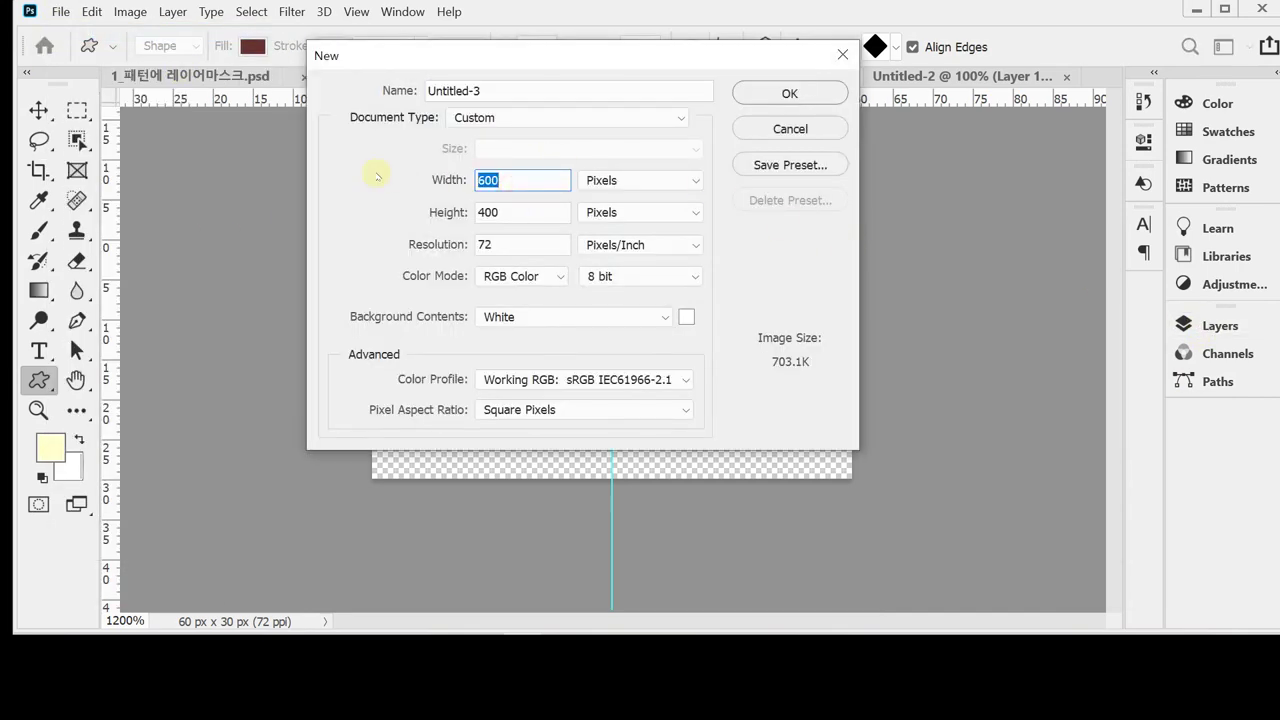
type("60")
key("Tab")
type("30")
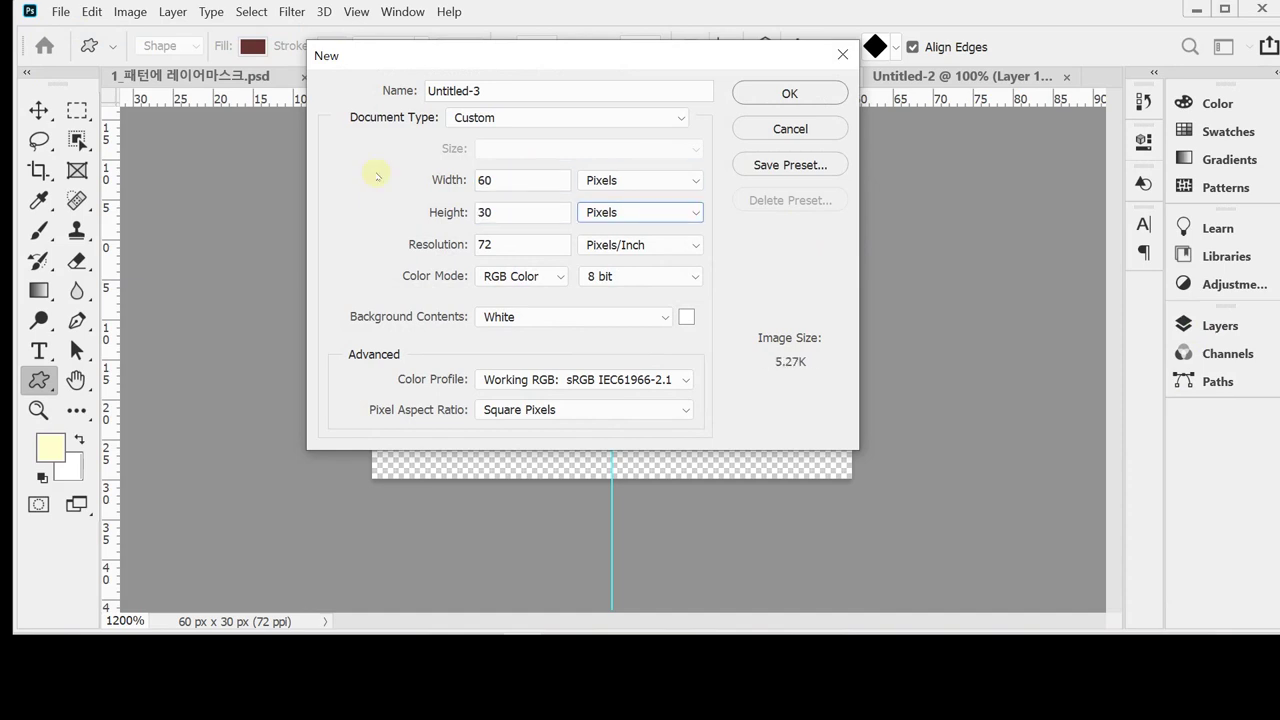
key("Tab")
left_click(570, 316)
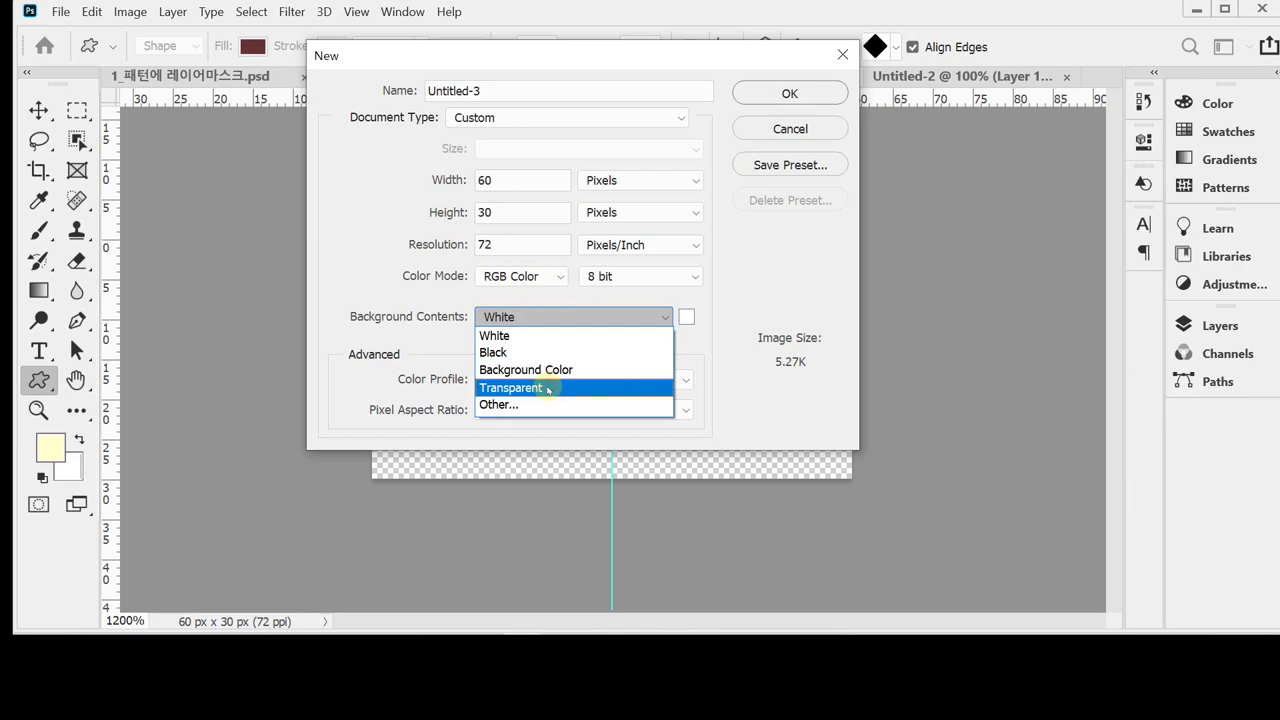
left_click(548, 389)
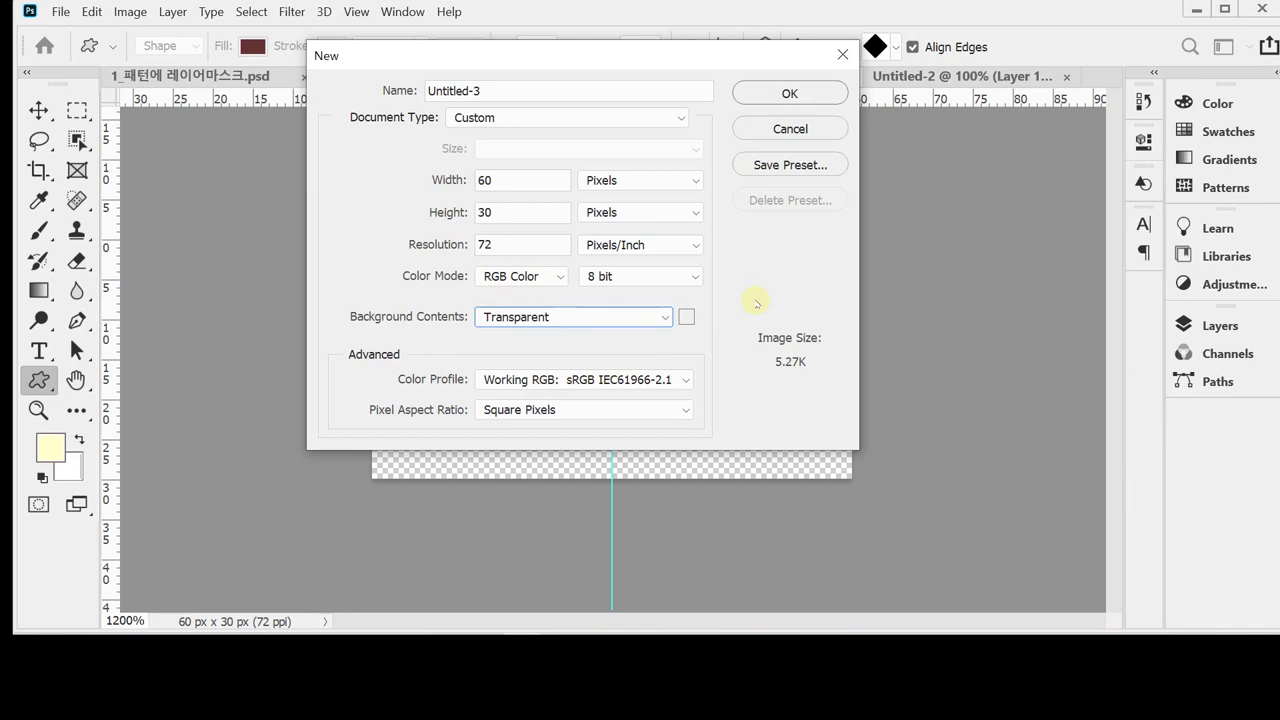
key("Escape")
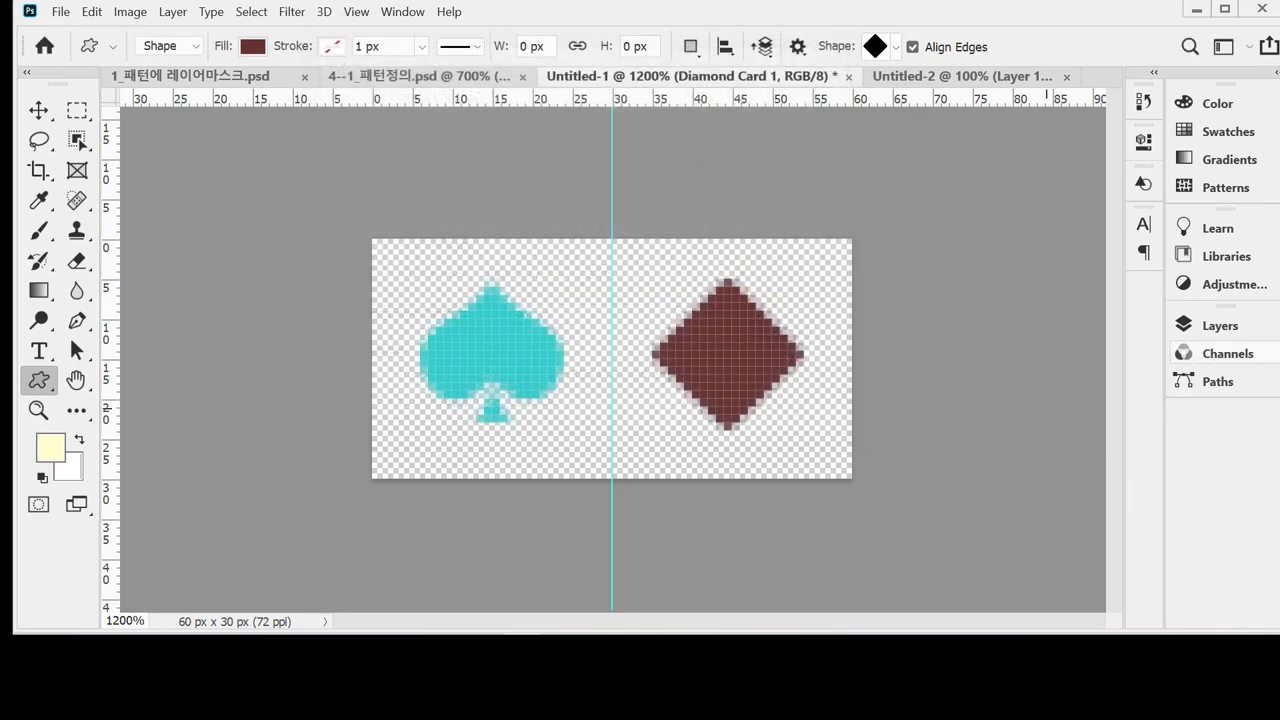
Define the transparent spade-and-diamond tile as a new pattern named 카드 패턴.
left_click(91, 11)
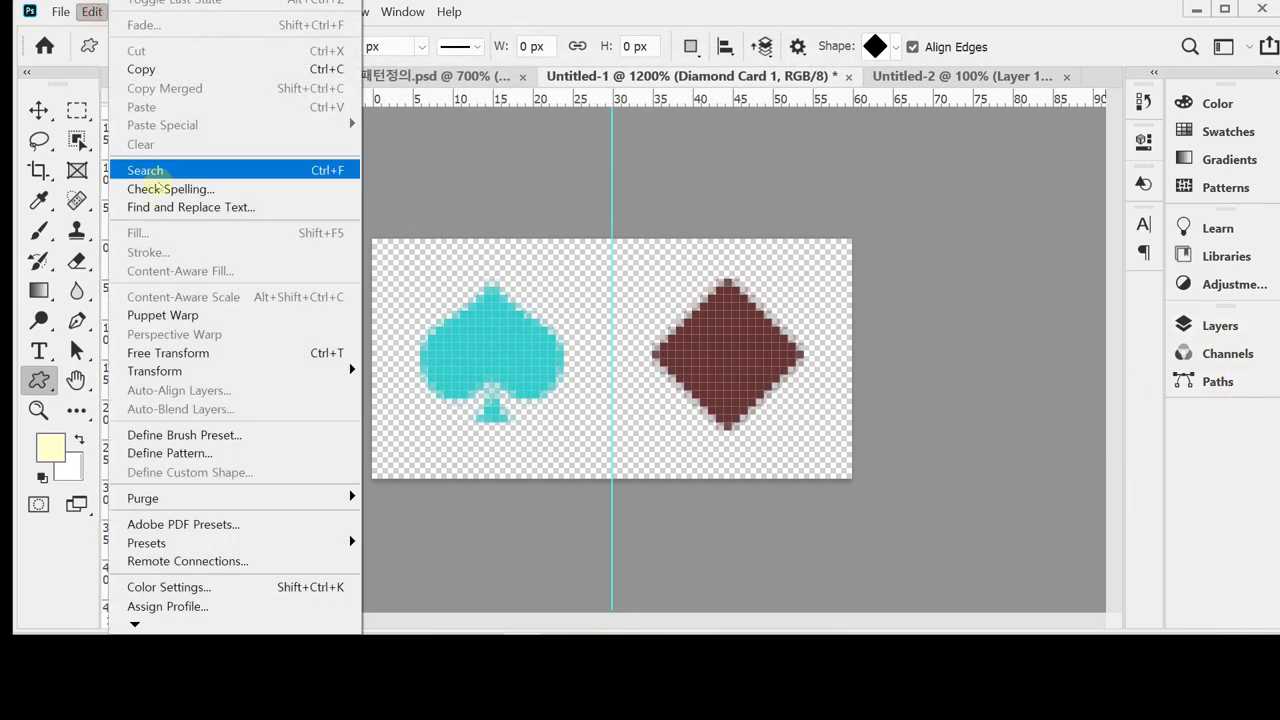
left_click(216, 454)
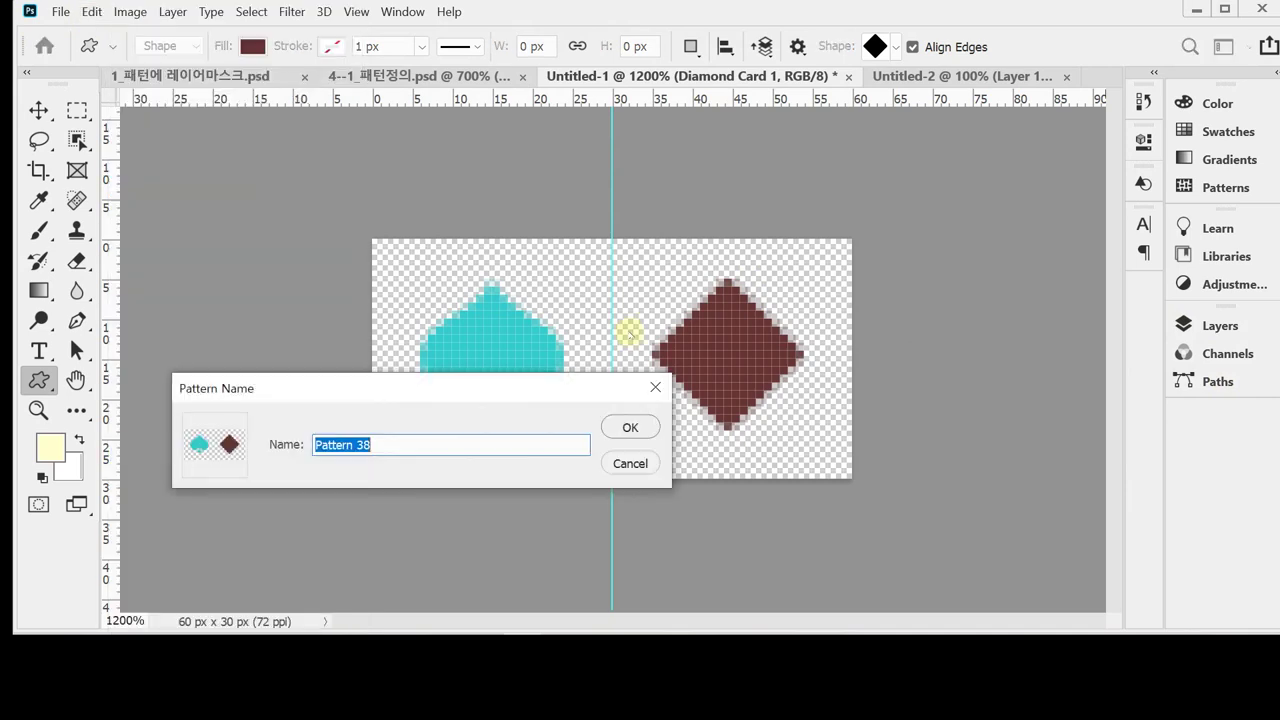
type("ab")
key("BackSpace")
key("BackSpace")
type("카드 ㅍ")
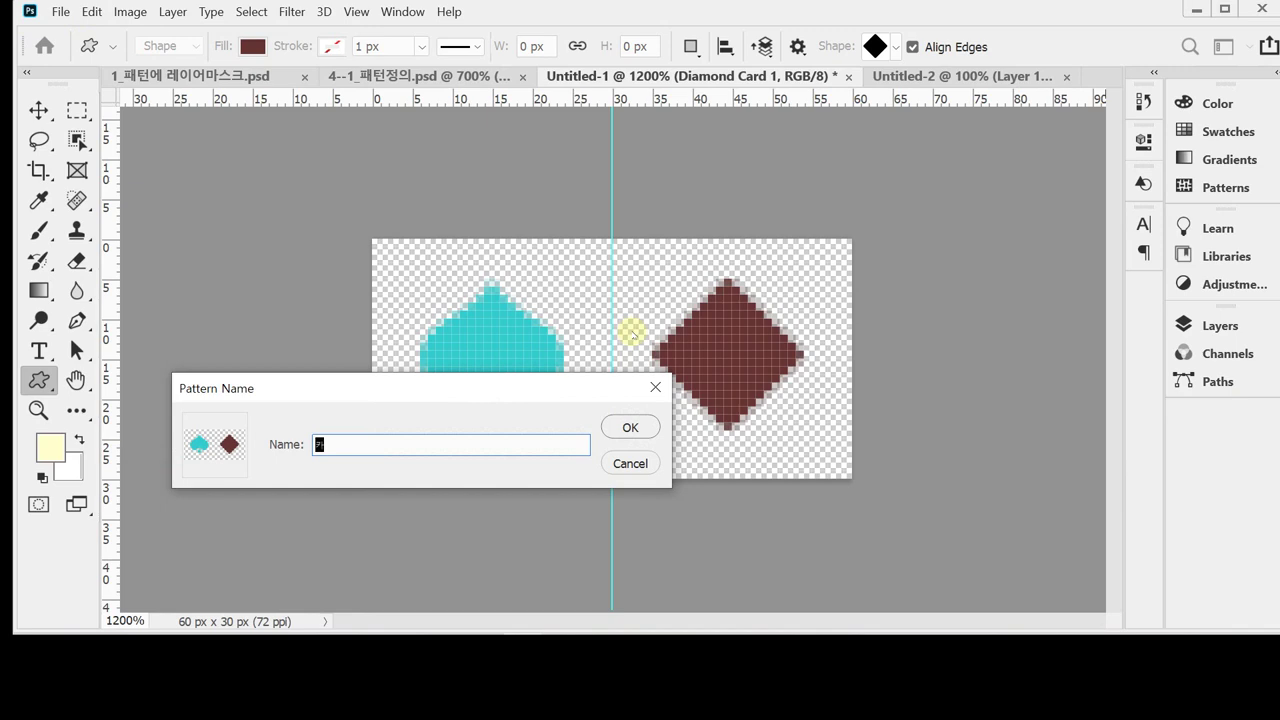
type("ㅐ턴")
key("Return")
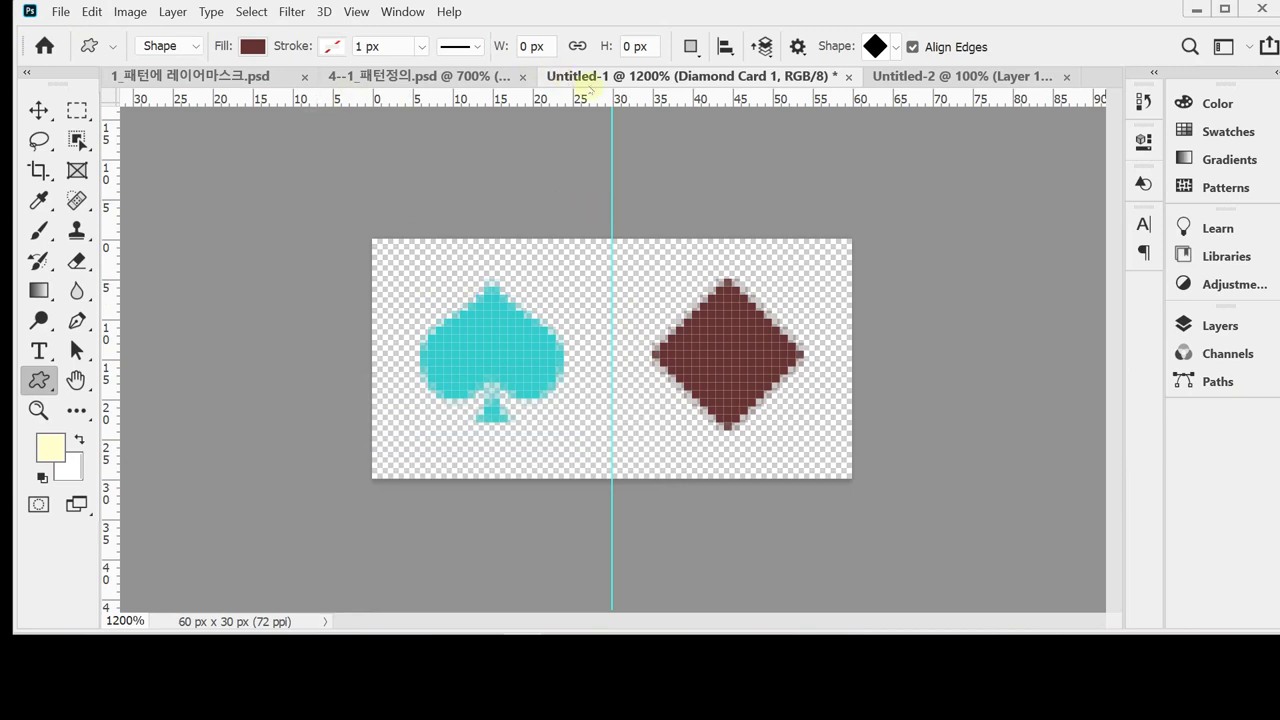
Return to the 600 × 400 px document and undo the white-backed pattern fill on Layer 1.
left_click(900, 77)
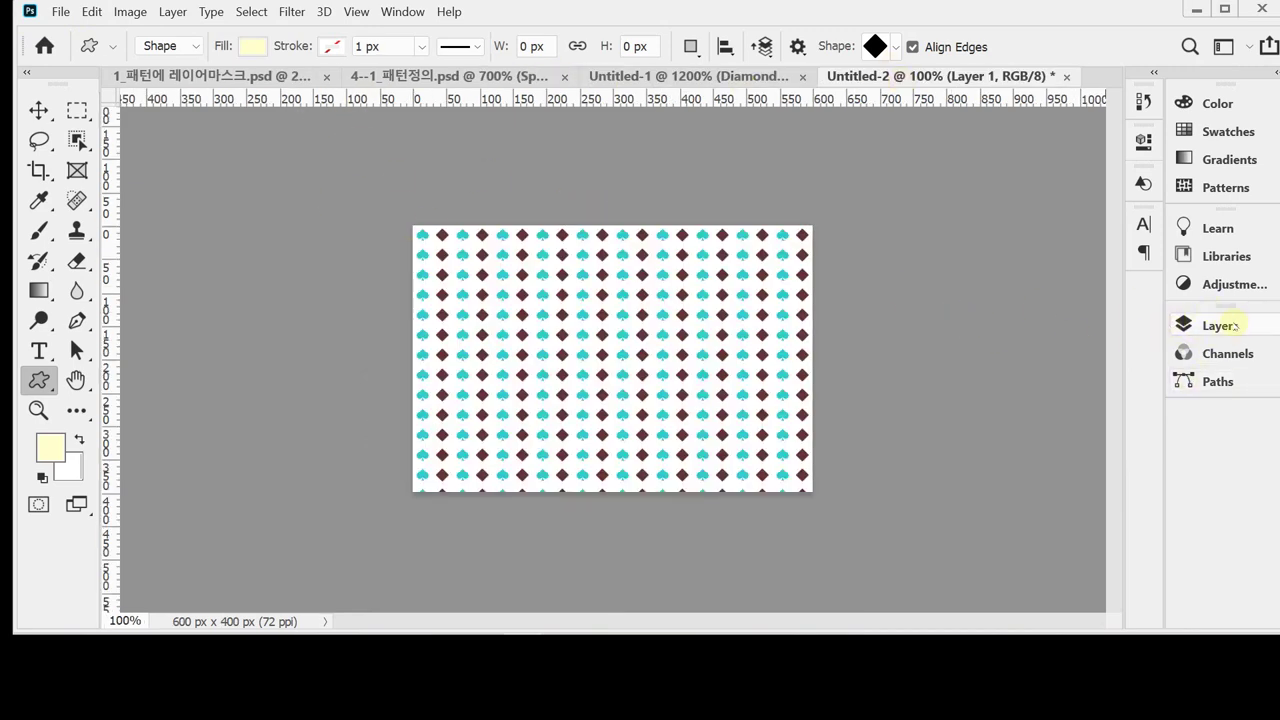
key("ctrl+z")
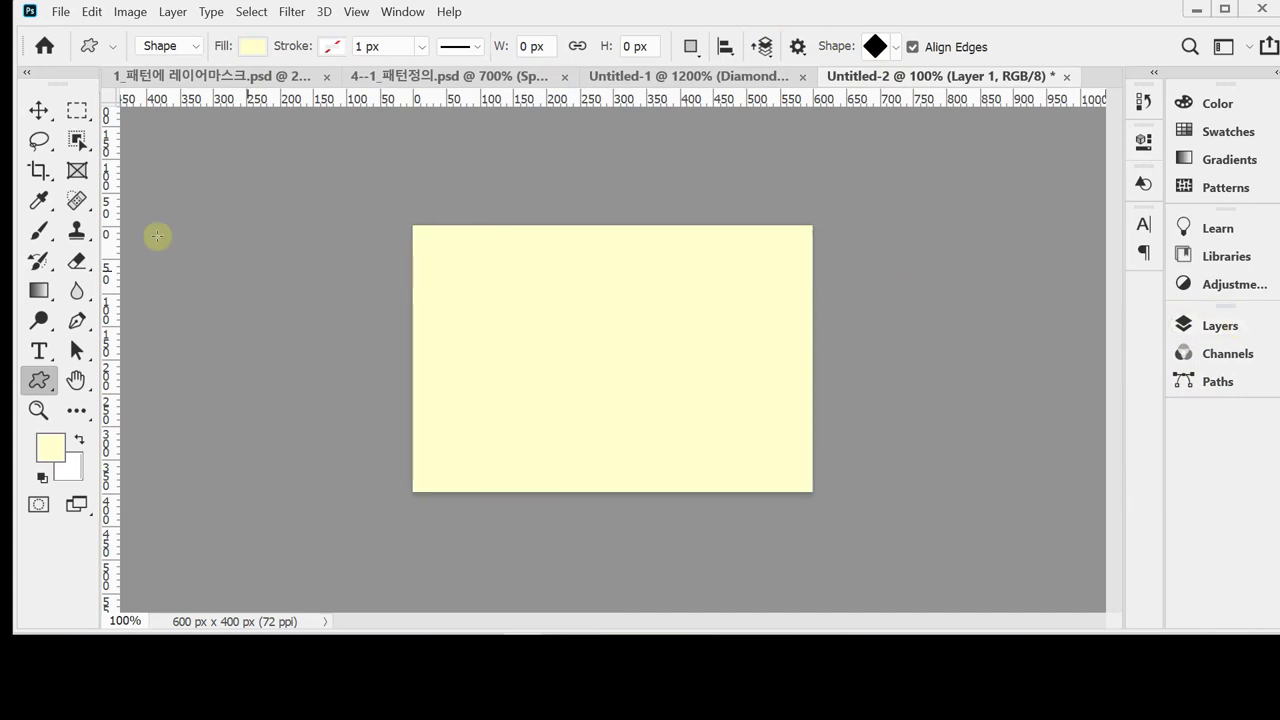
left_click(1214, 325)
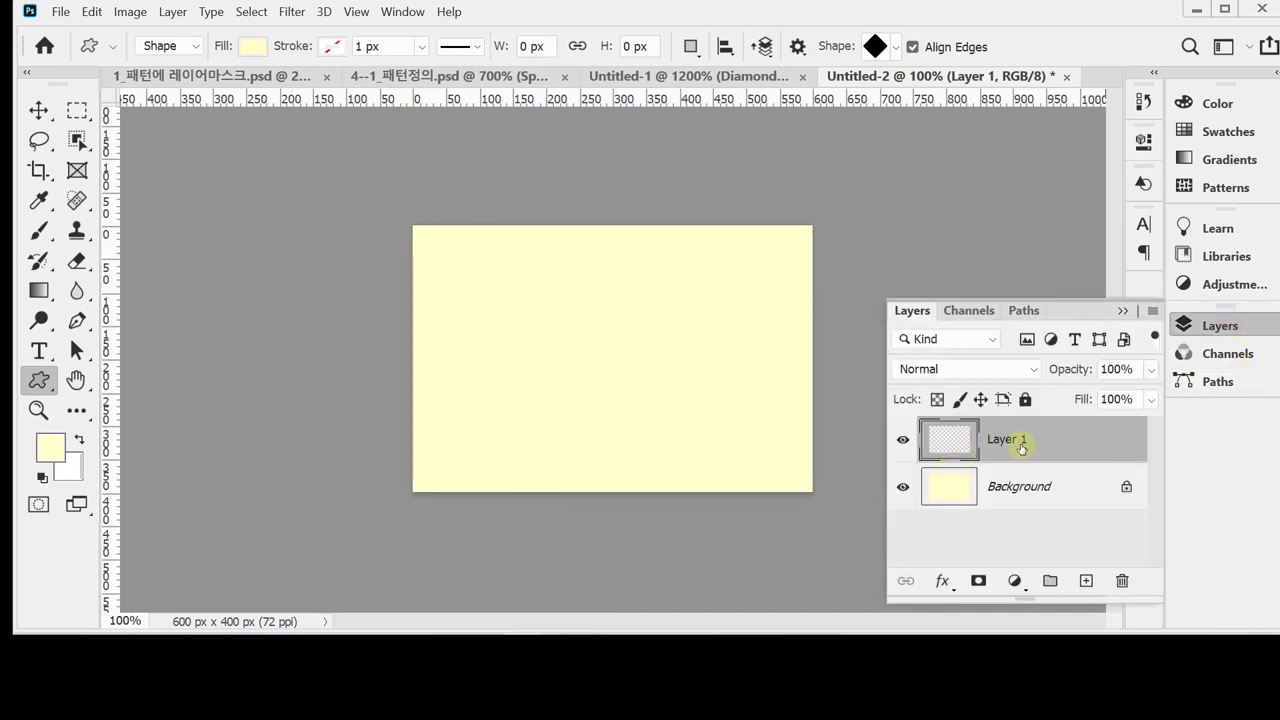
left_click(1190, 325)
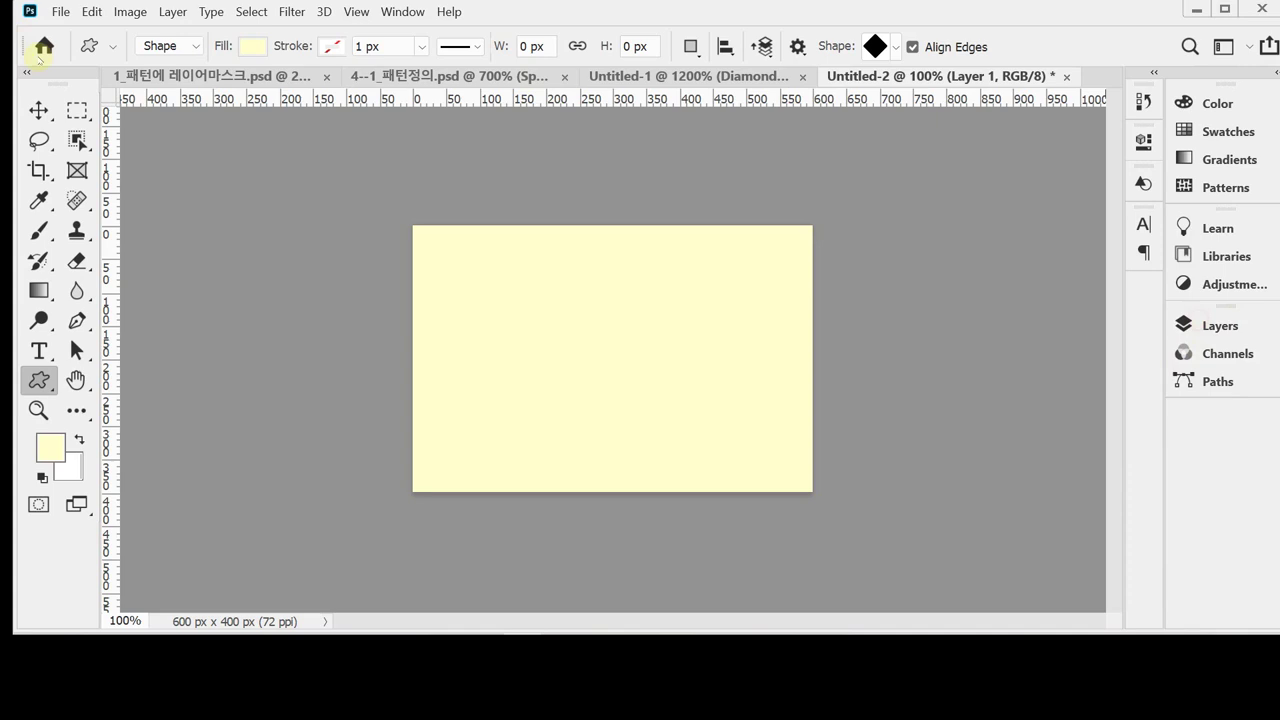
Fill Layer 1 with the transparent spade-and-diamond pattern in Normal mode at 100% opacity.
left_click(91, 14)
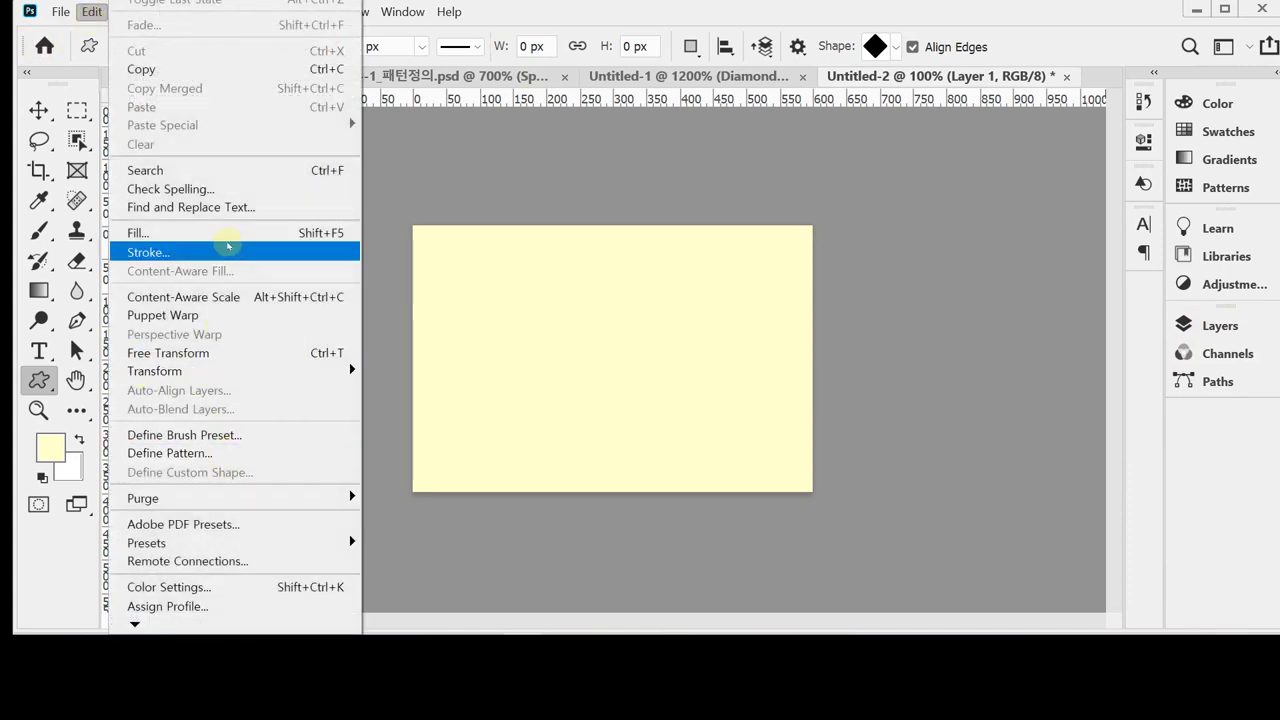
left_click(230, 233)
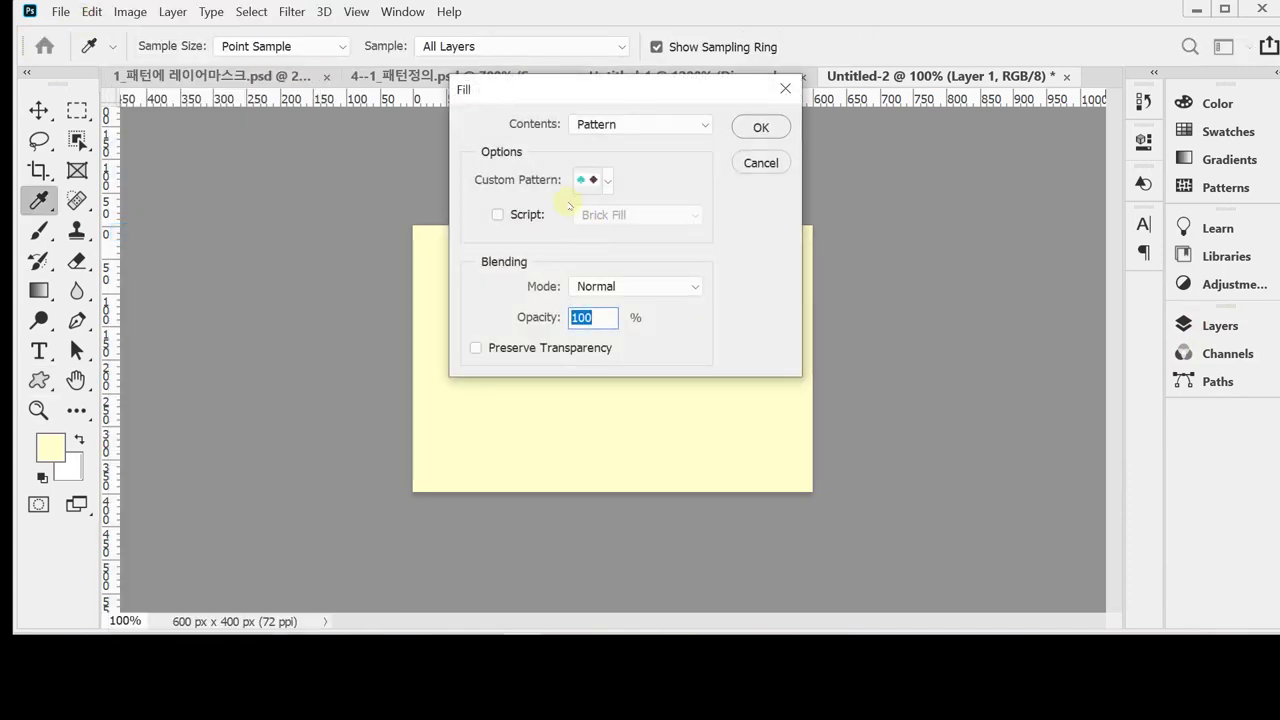
left_click(608, 124)
left_click(608, 124)
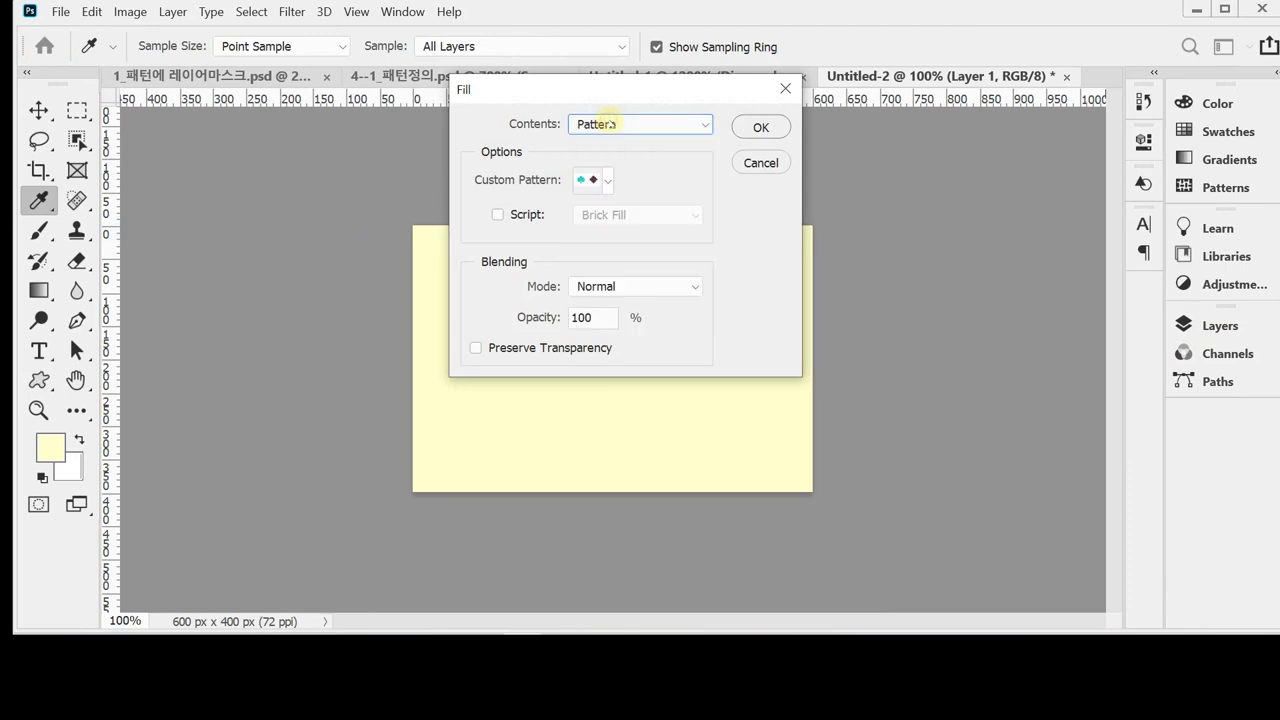
left_click(606, 181)
left_click(575, 320)
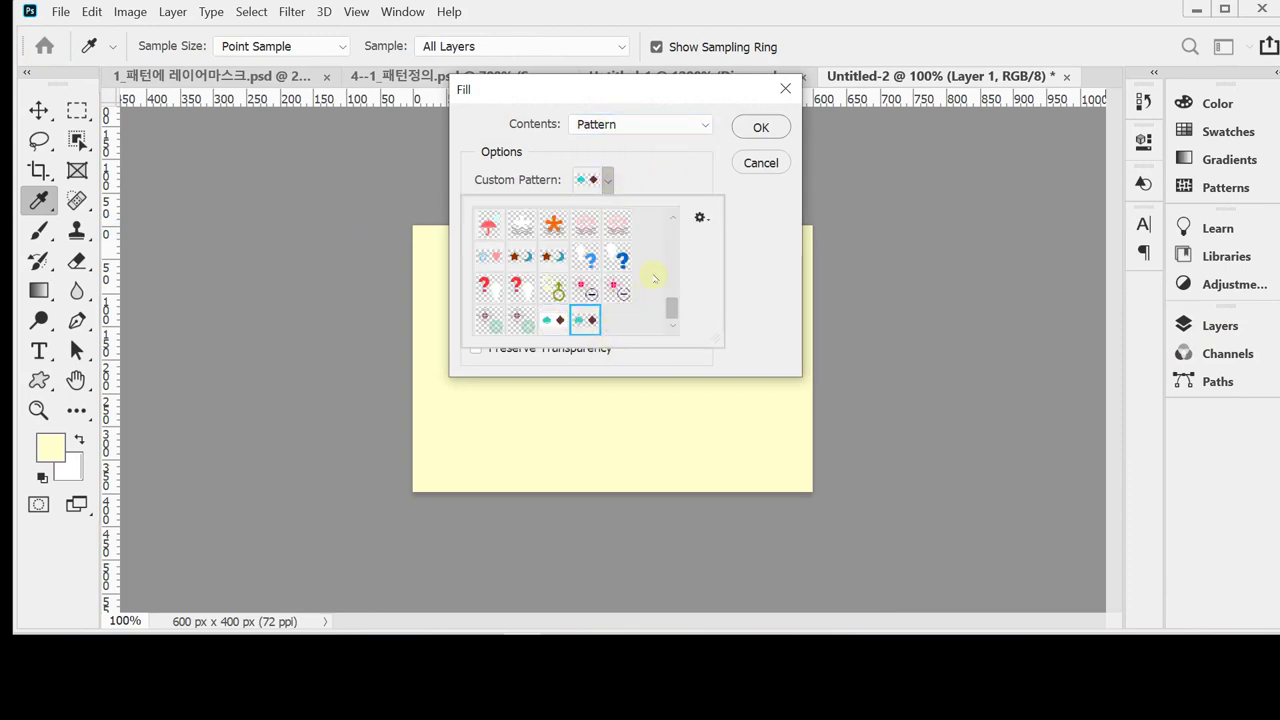
left_click(772, 228)
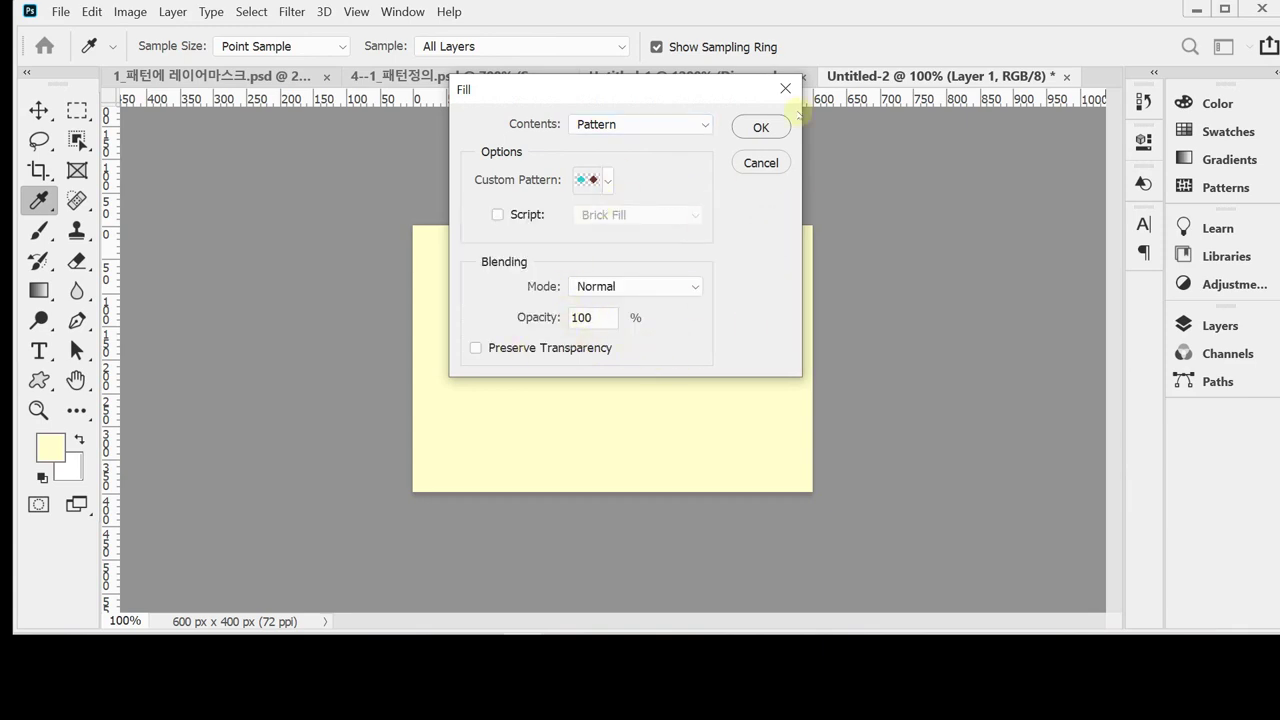
left_click(771, 126)
key("u")
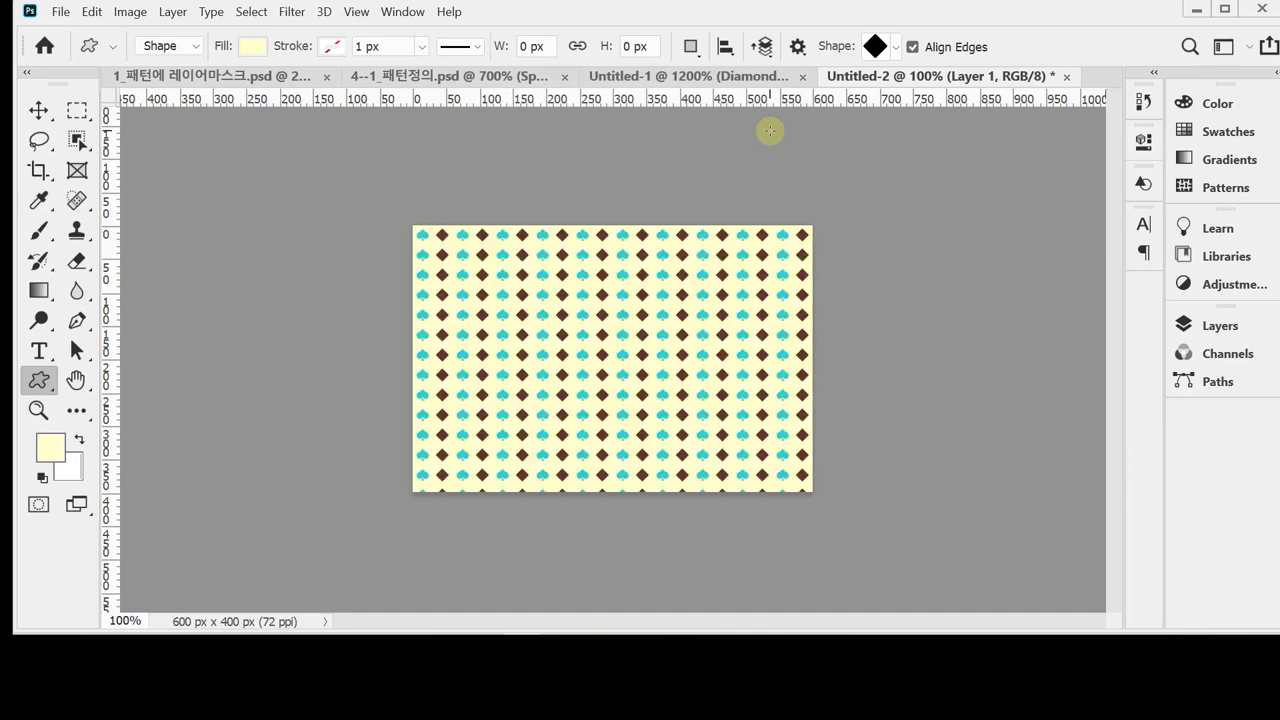
Compare the image with the pattern layer hidden and shown, and inspect the tiled motifs at 200% magnification.
left_click(1195, 325)
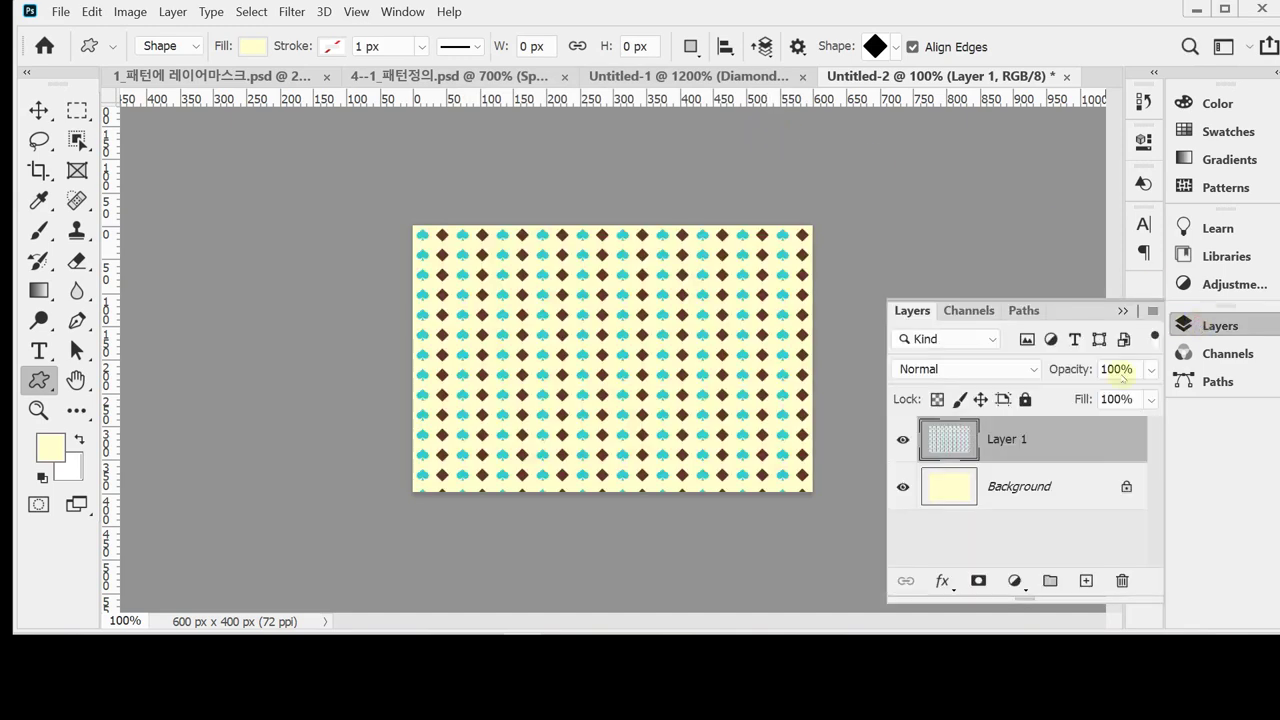
left_click(904, 441)
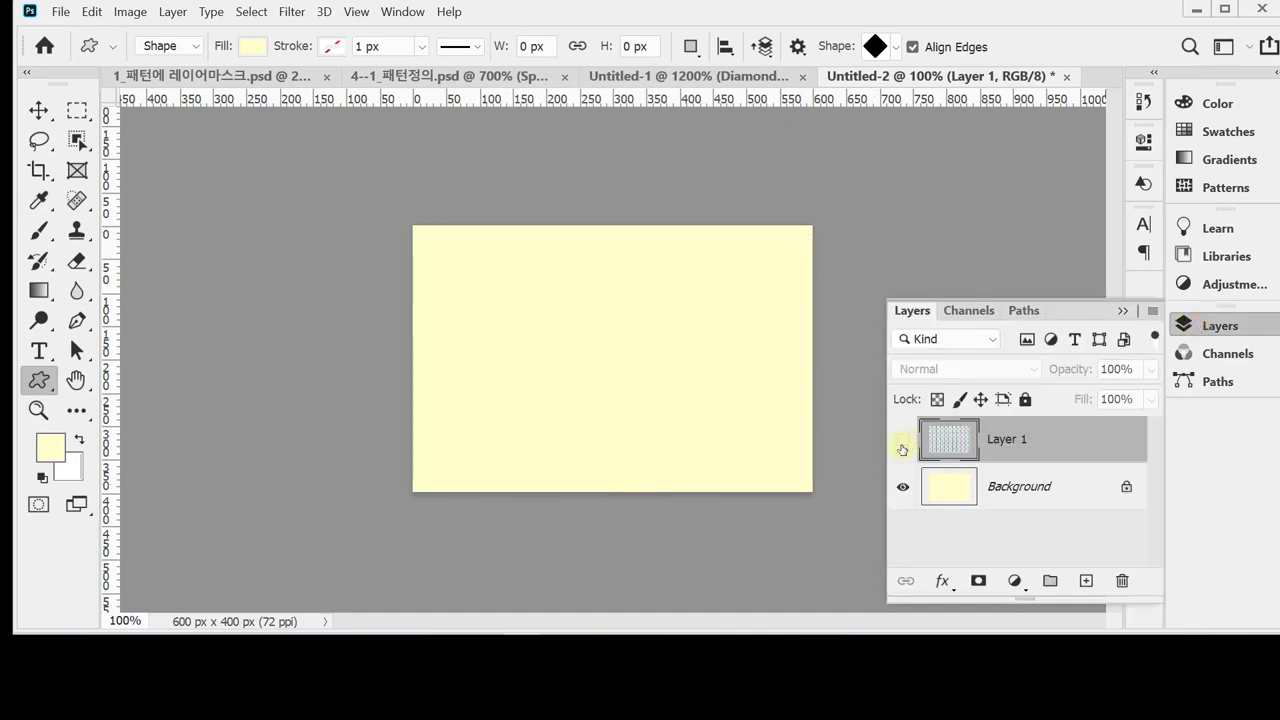
left_click(903, 444)
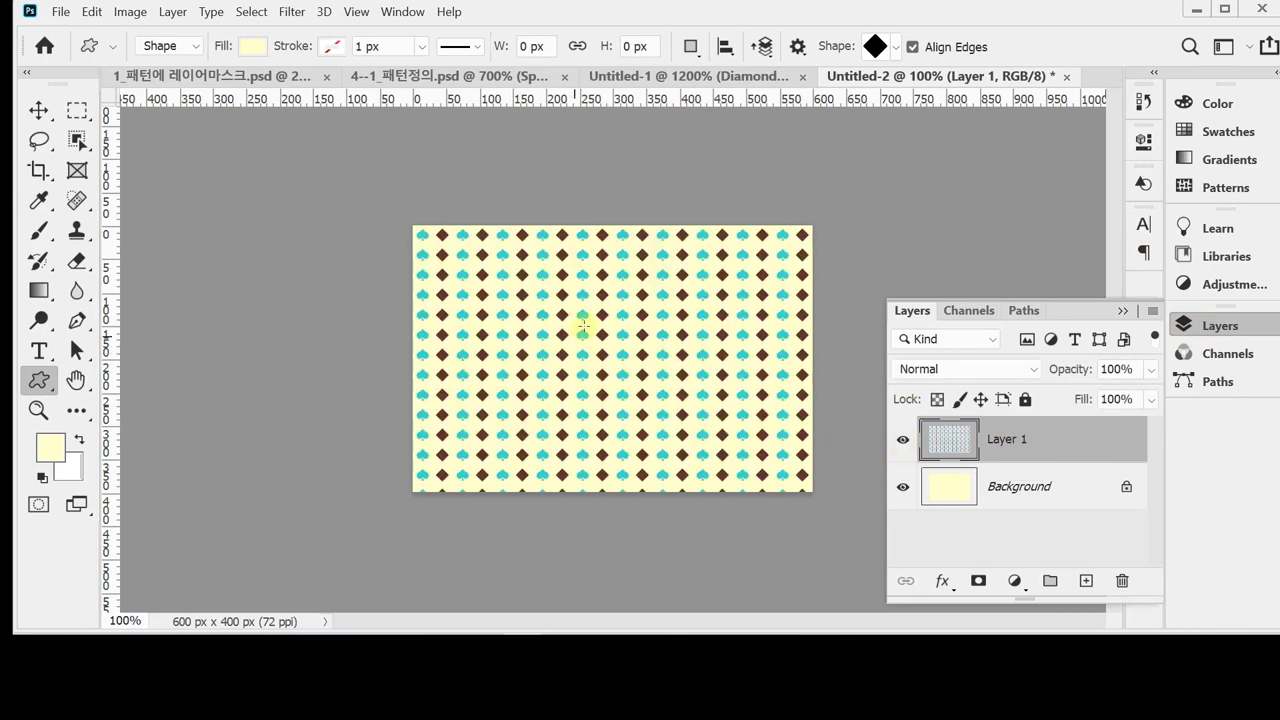
left_click(584, 327, "ctrl")
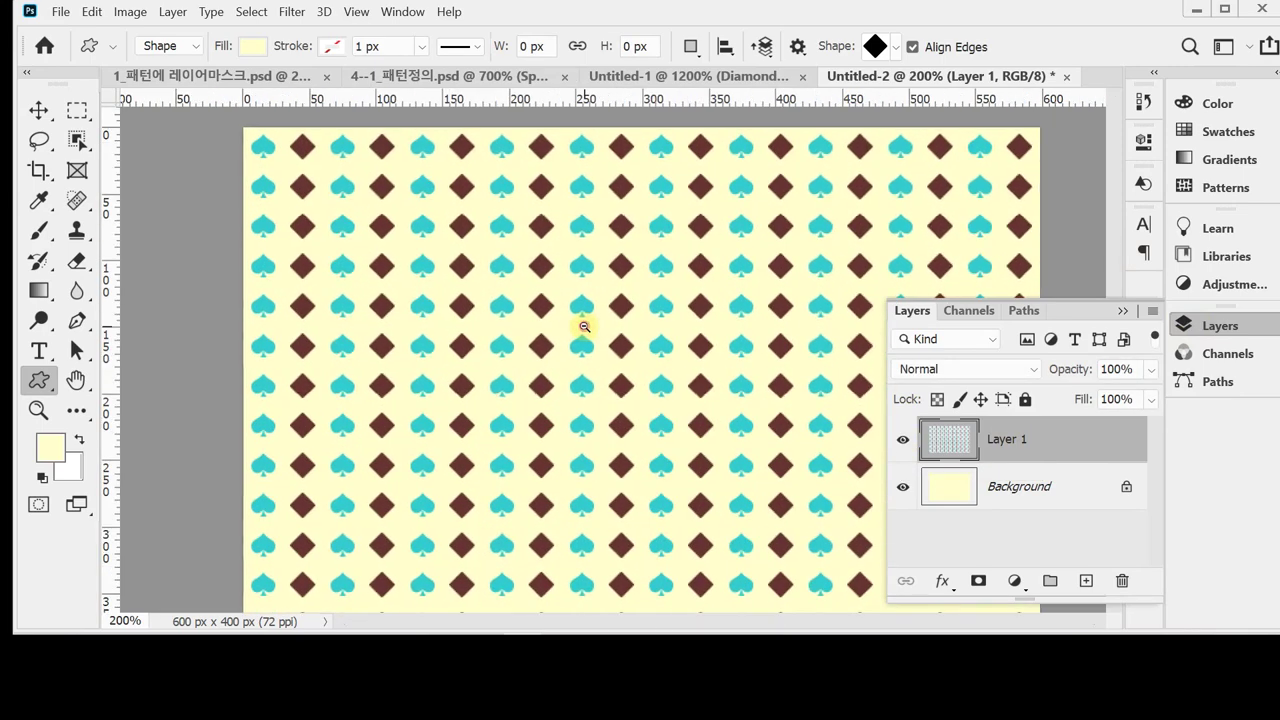
left_click(583, 329, "ctrl+alt")
left_click(1212, 324)
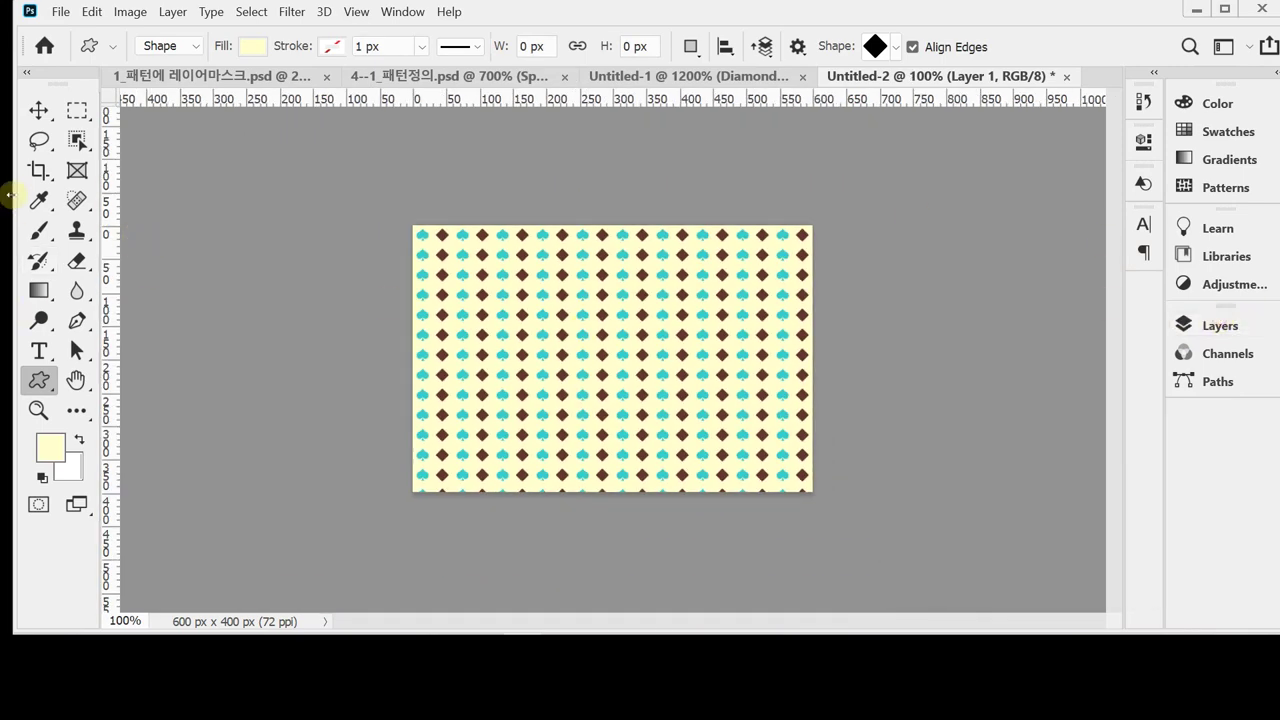
Add a layer mask to Layer 1 and draw a vertical black-to-white linear gradient on it from near the image's upper edge to near its lower edge.
left_click(1212, 325)
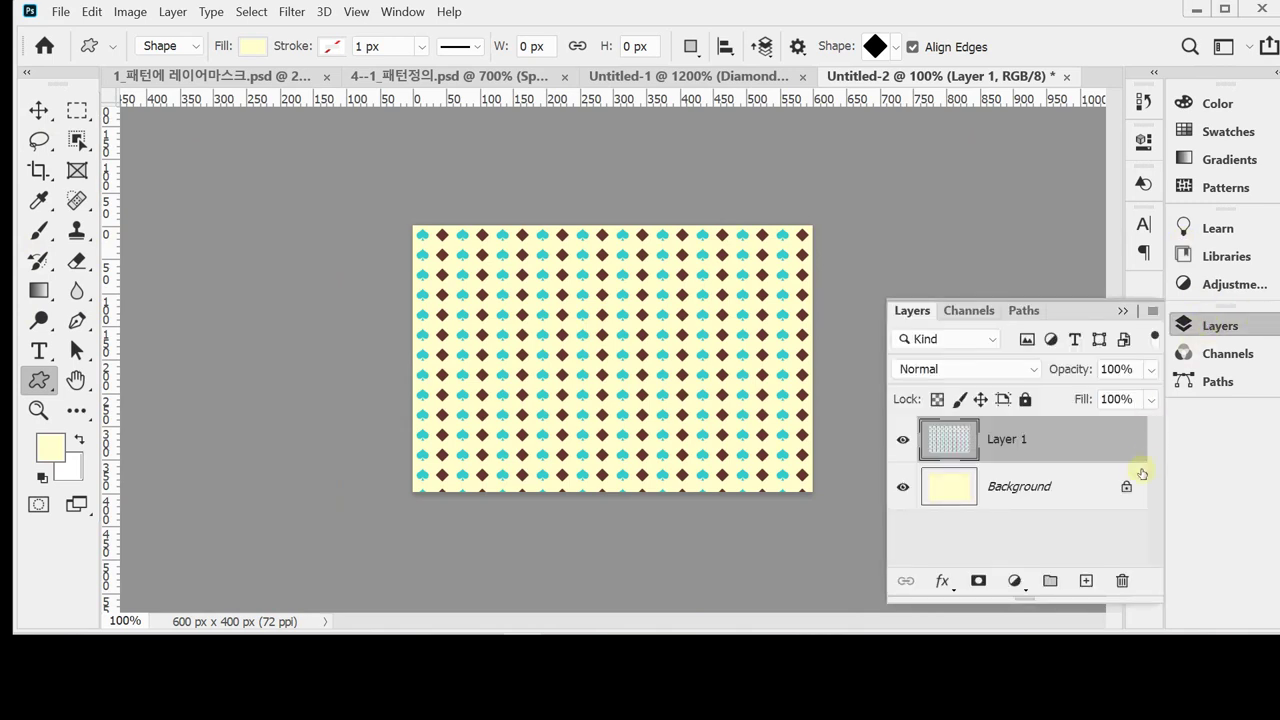
left_click(977, 582)
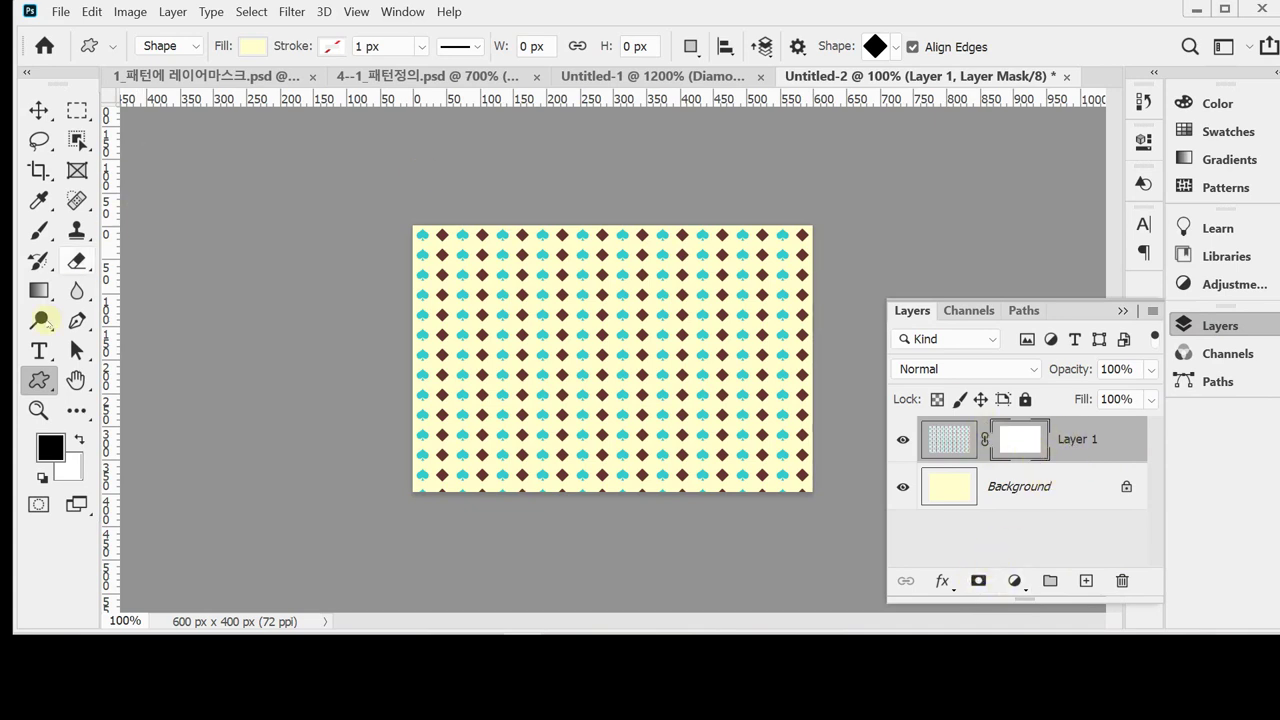
left_click(40, 293)
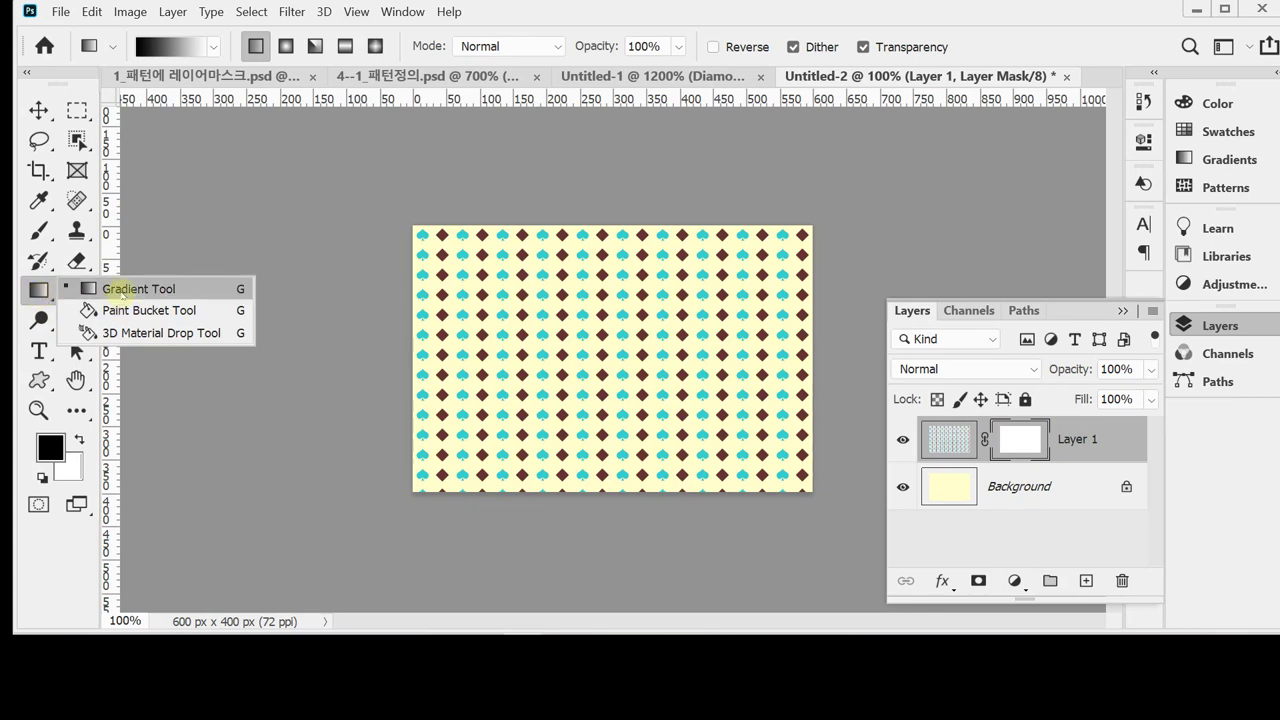
left_click(122, 291)
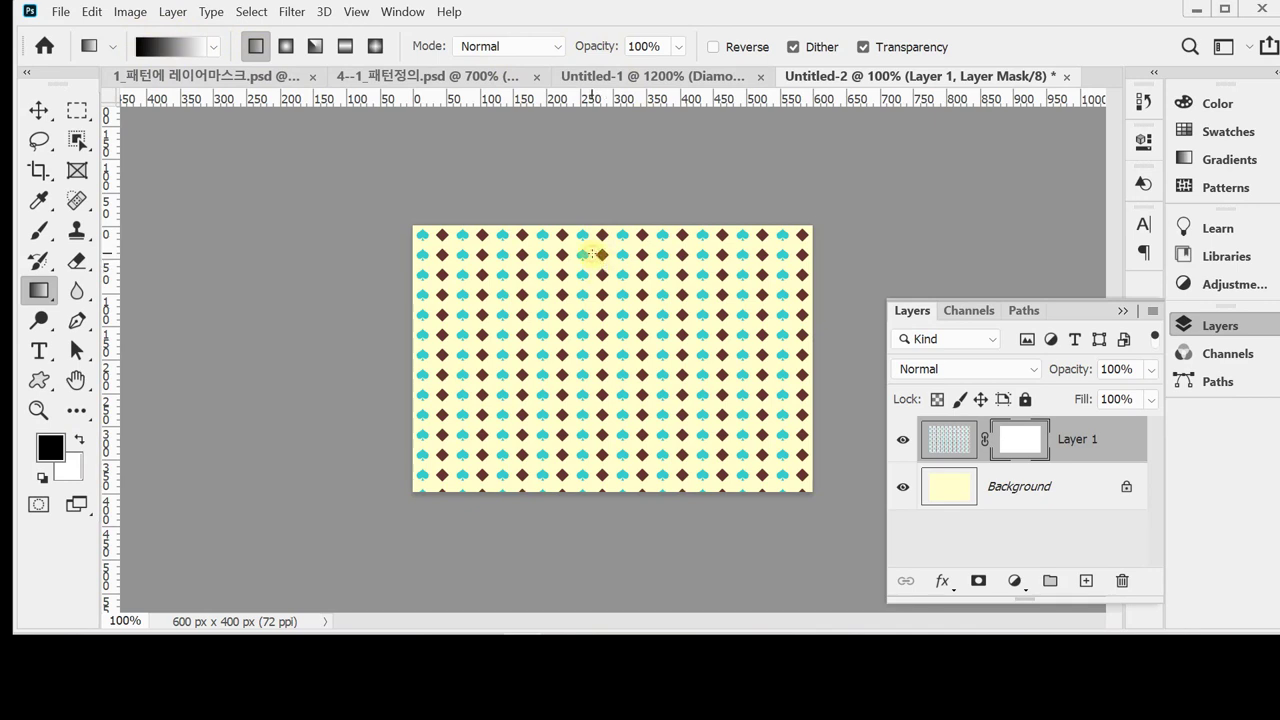
left_click_drag(592, 253, 593, 460)
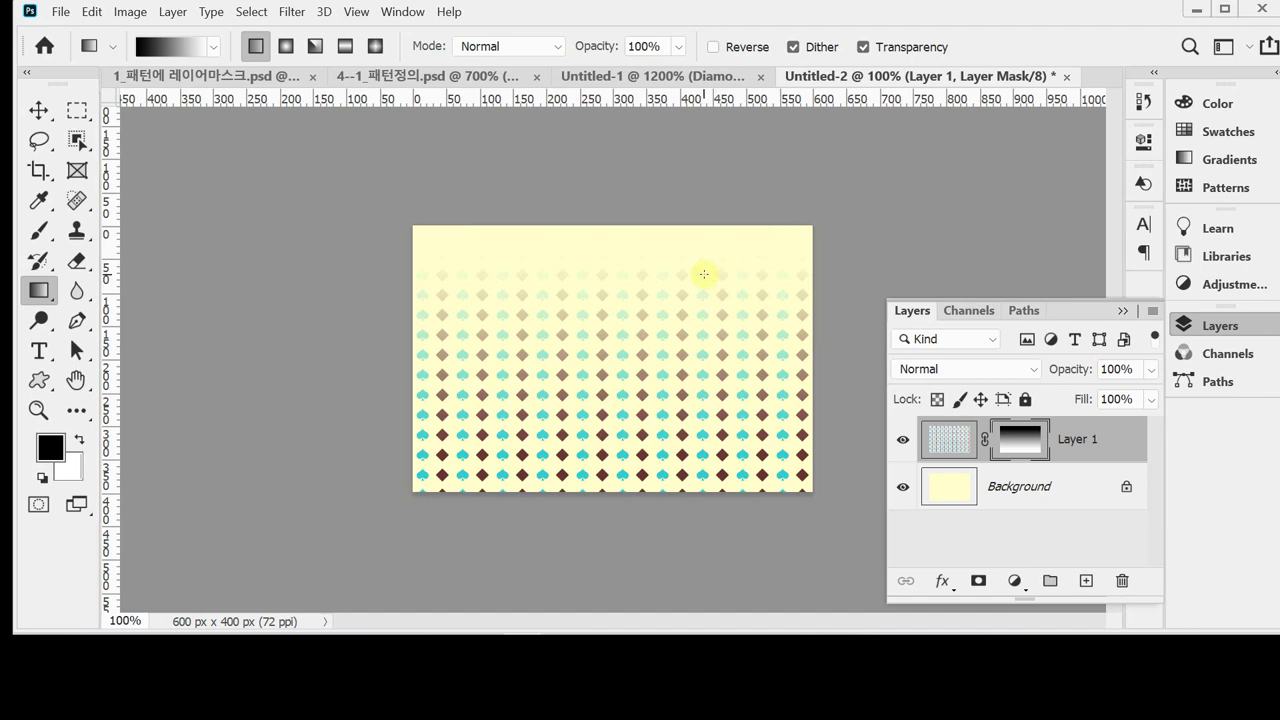
left_click(1250, 325)
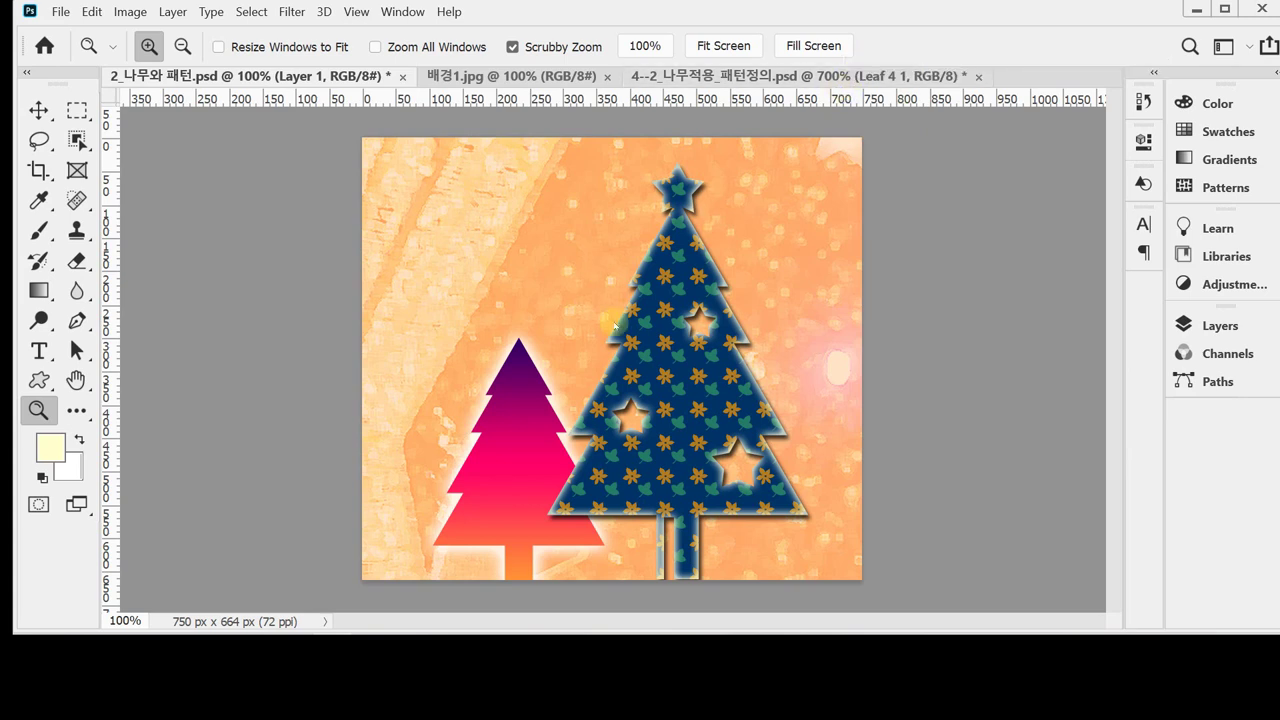
Examine the flower-and-leaf pattern on the large blue tree at up to 300% magnification, and view the document holding its source tile.
left_click_drag(672, 369, 673, 370)
left_click(672, 369)
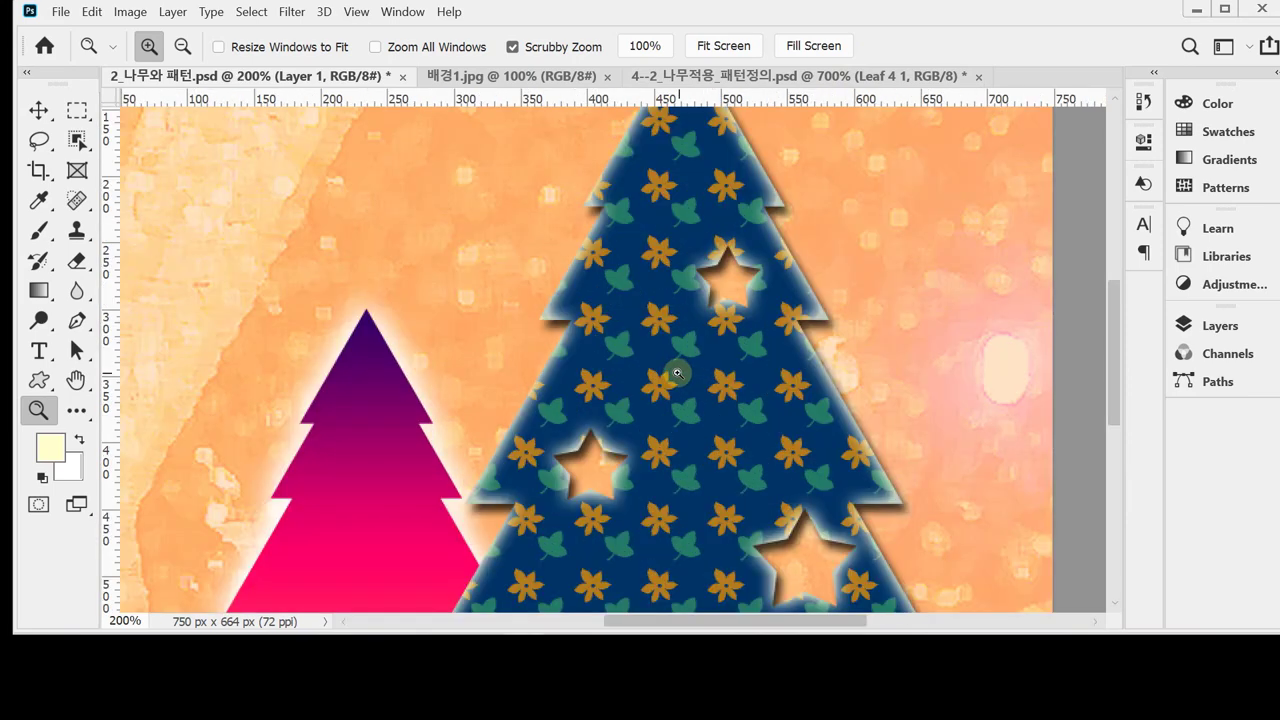
left_click(675, 370)
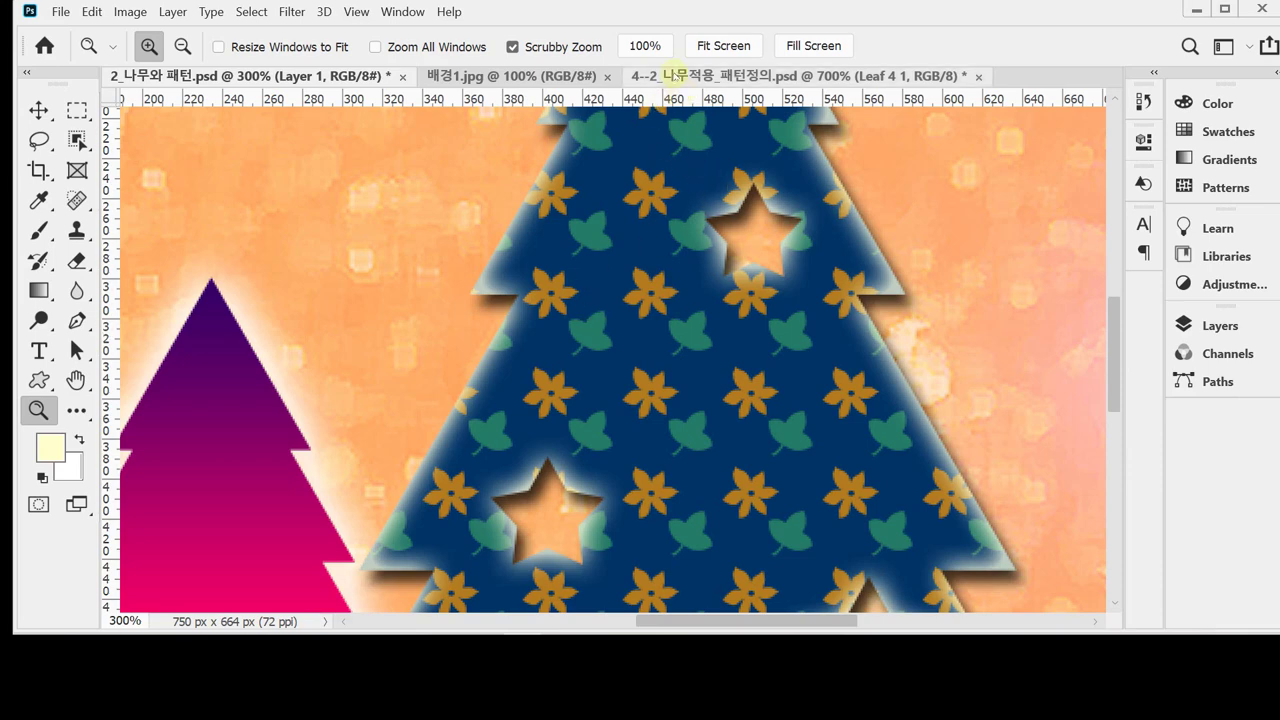
left_click(672, 76)
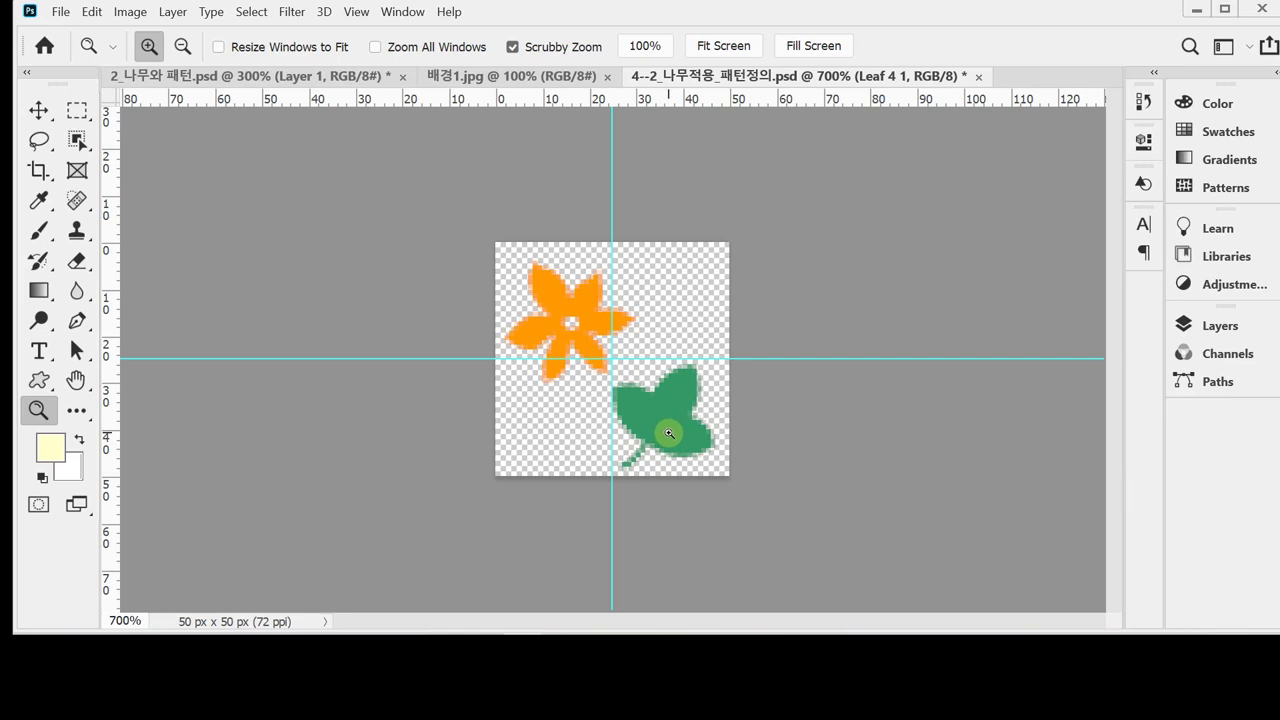
Create a new 50 × 50 px RGB document at 72 pixels/inch with transparent background contents.
key("ctrl+n")
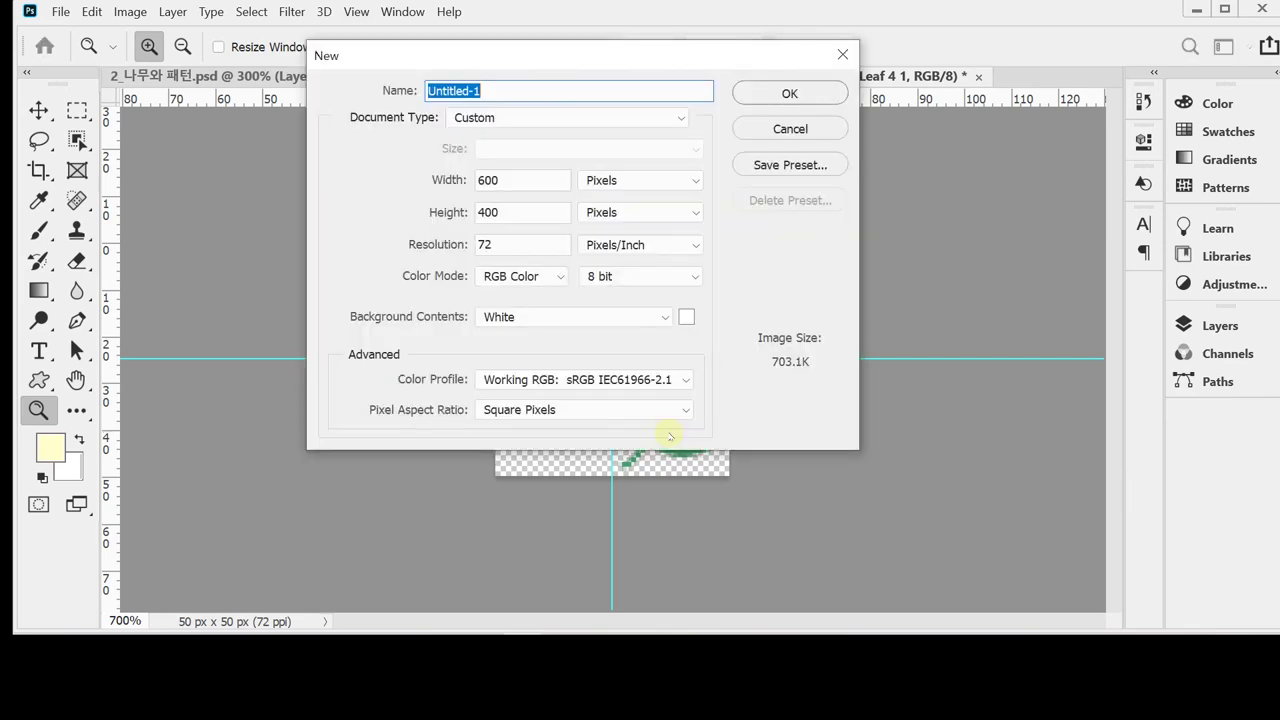
key("Tab")
key("Tab")
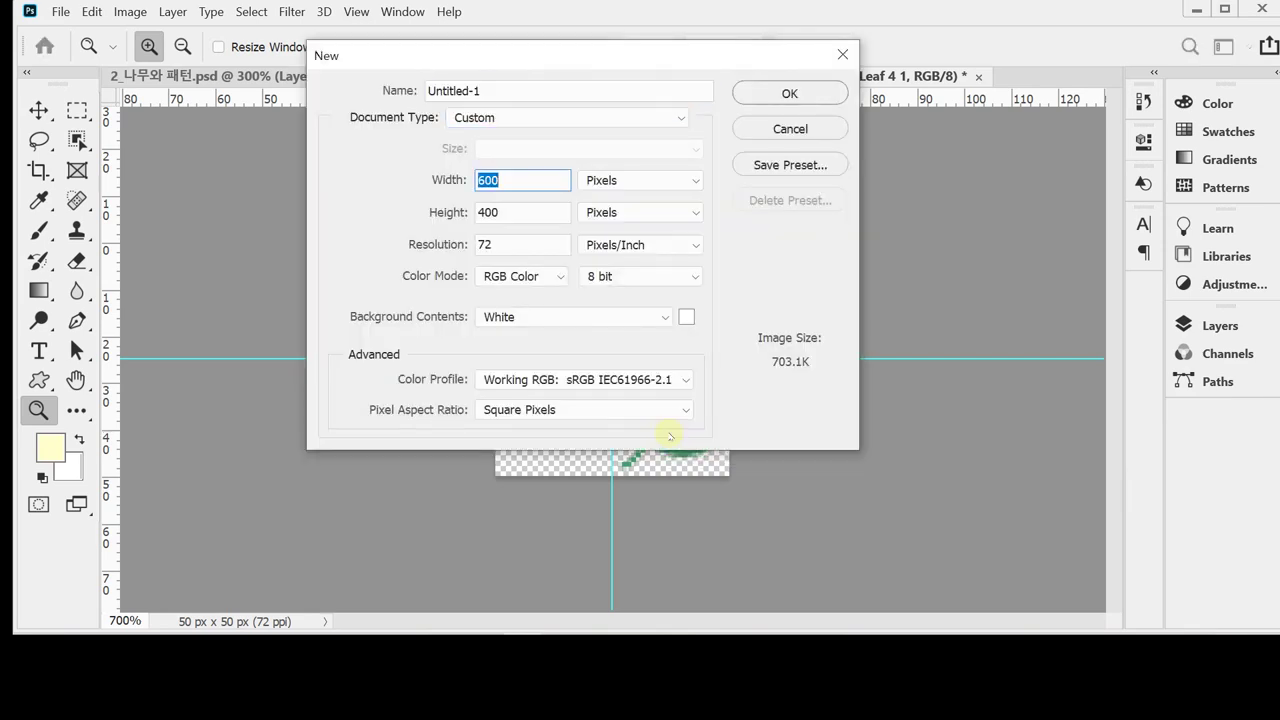
type("50")
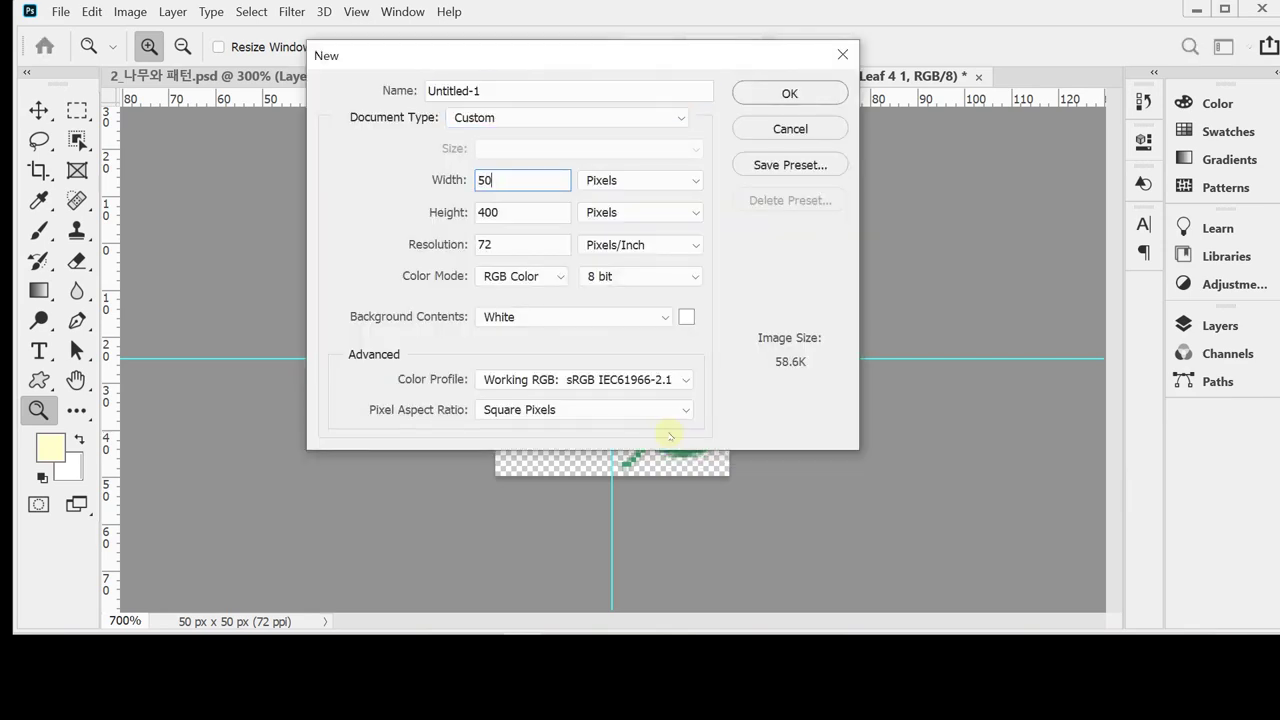
key("Tab")
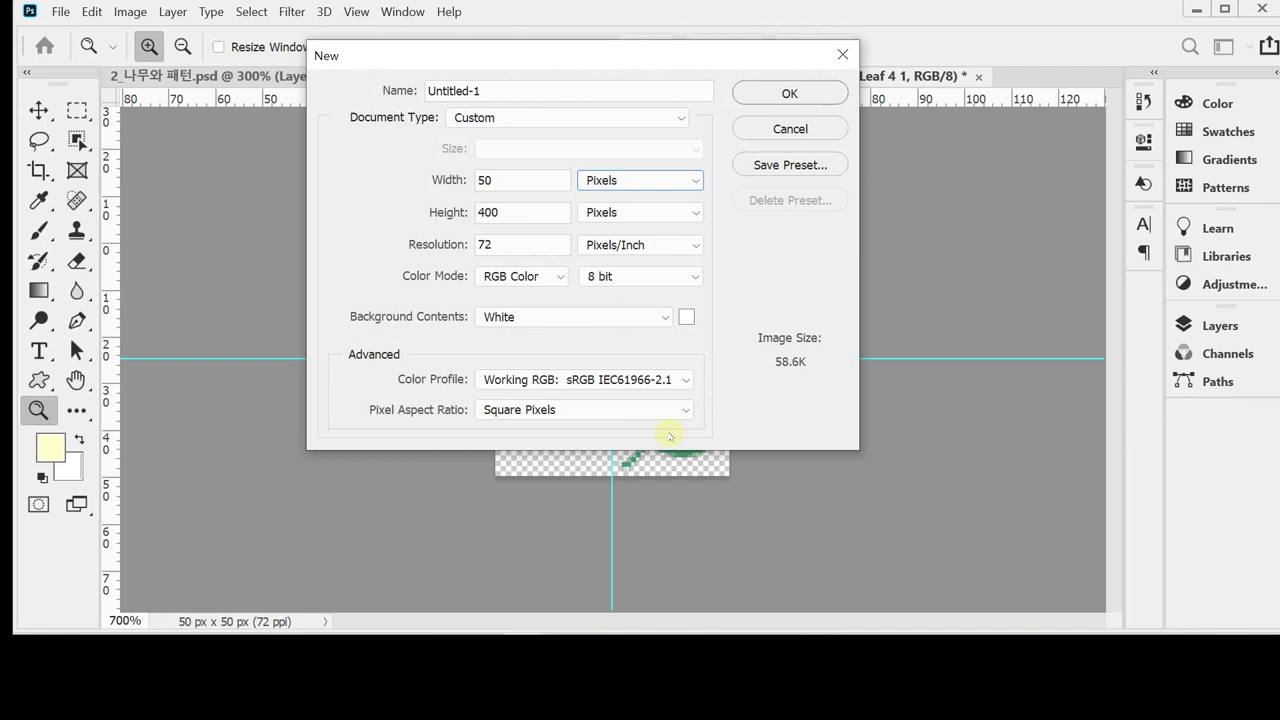
key("Tab")
type("50")
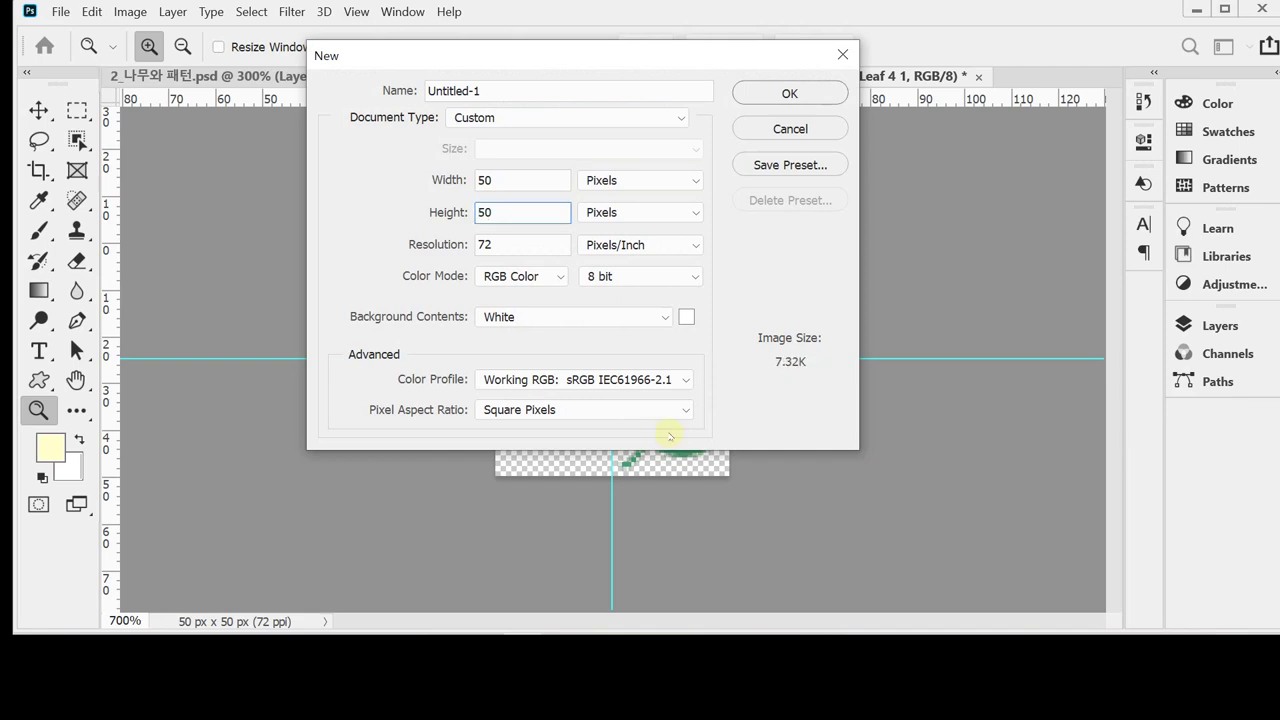
key("Tab")
key("Tab")
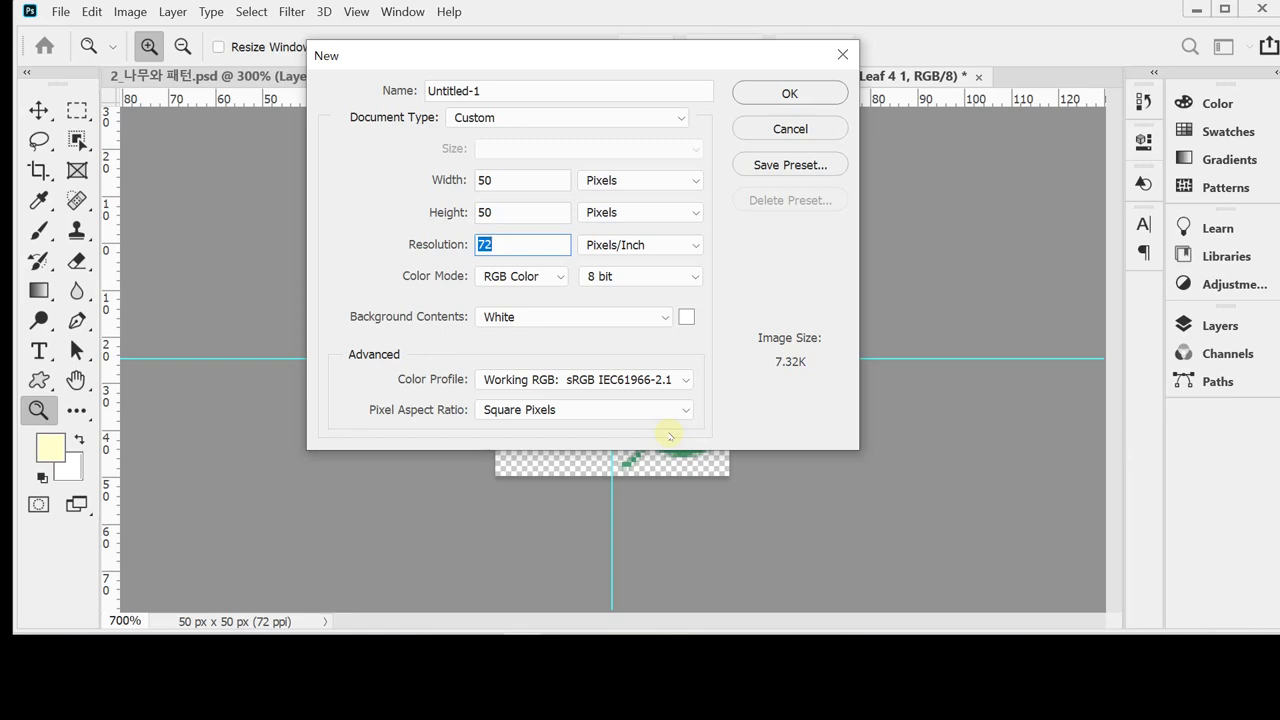
left_click(578, 316)
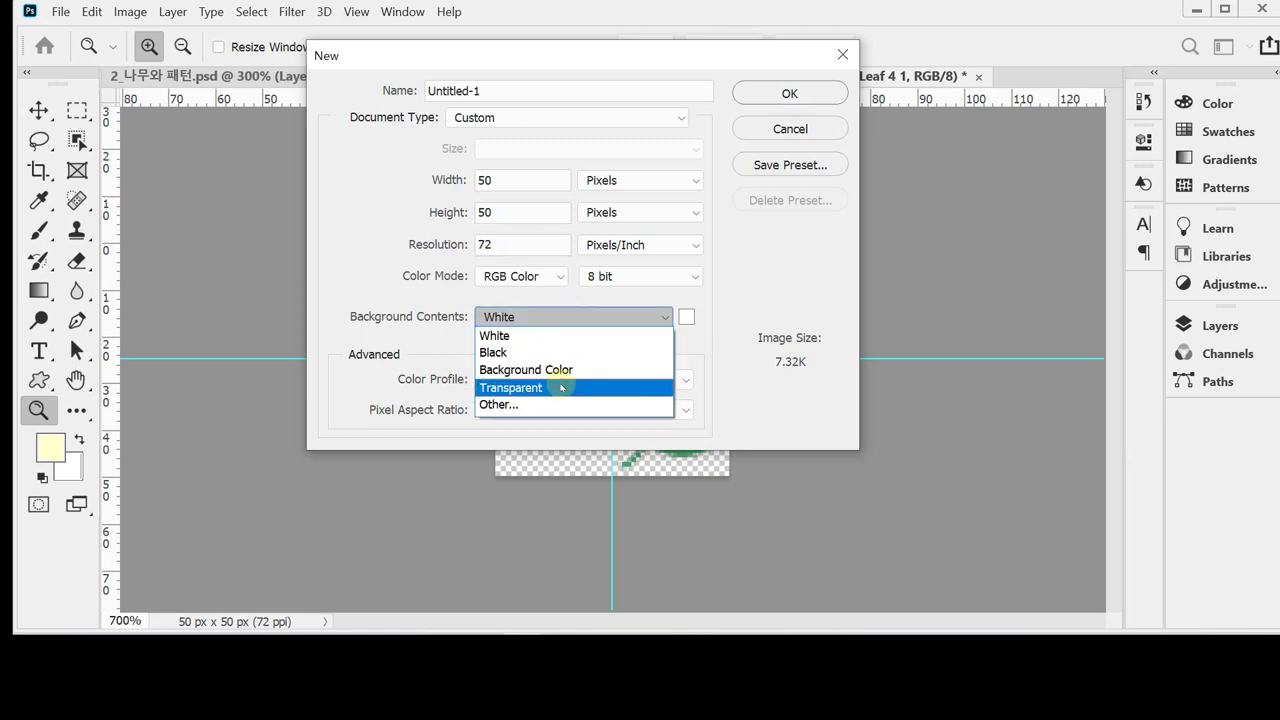
left_click(561, 387)
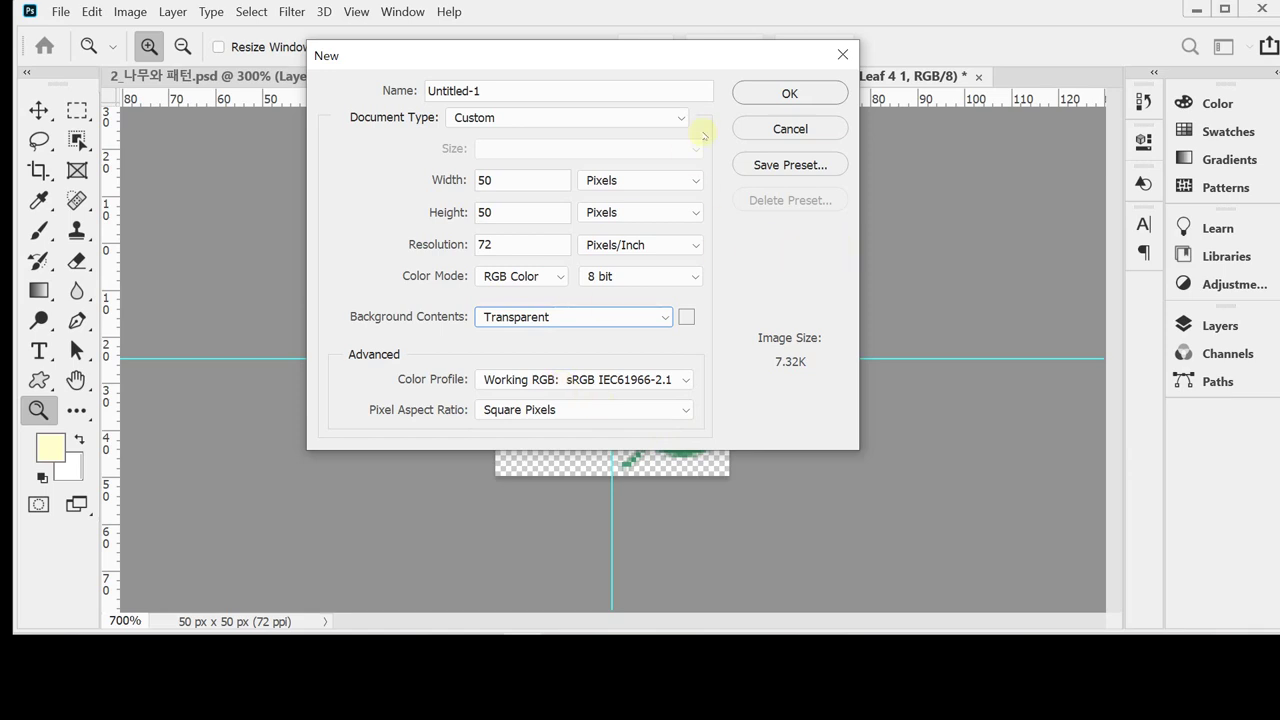
left_click(815, 94)
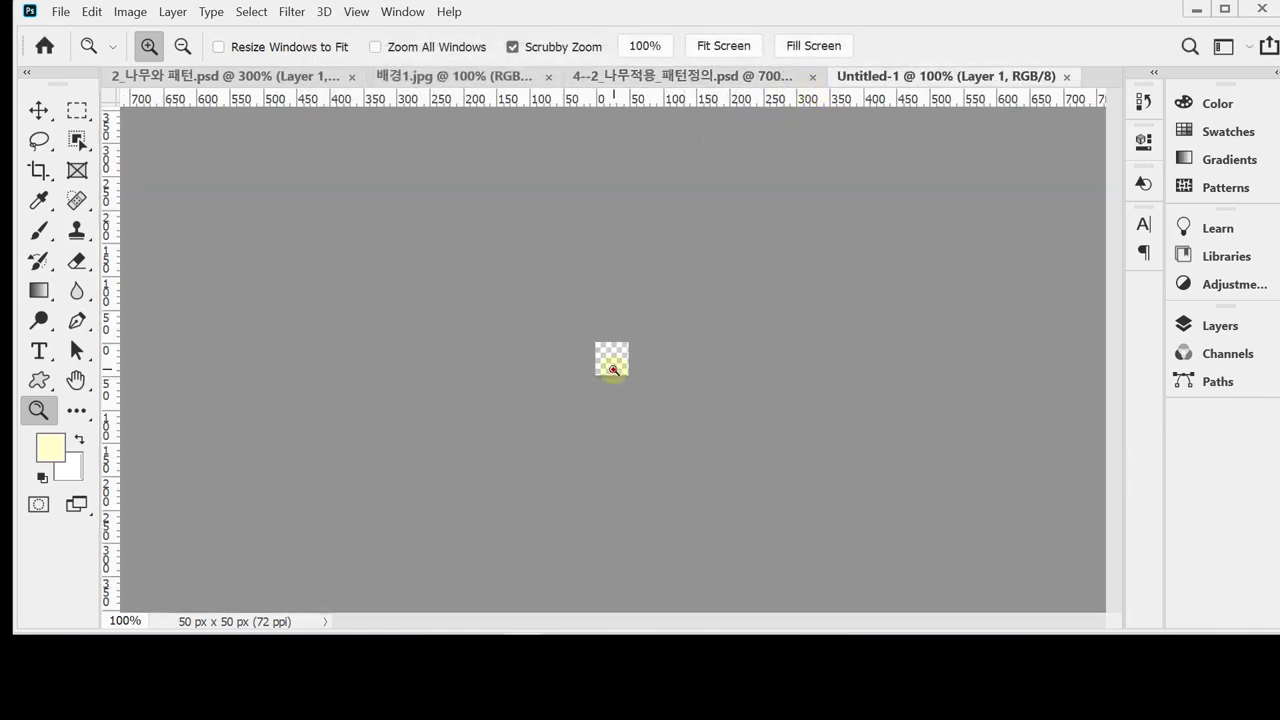
Place one vertical and one horizontal guide crossing at the centre of the 50 × 50 px canvas.
left_click(612, 364)
left_click(612, 365)
left_click(612, 365)
left_click(613, 368)
left_click(613, 370)
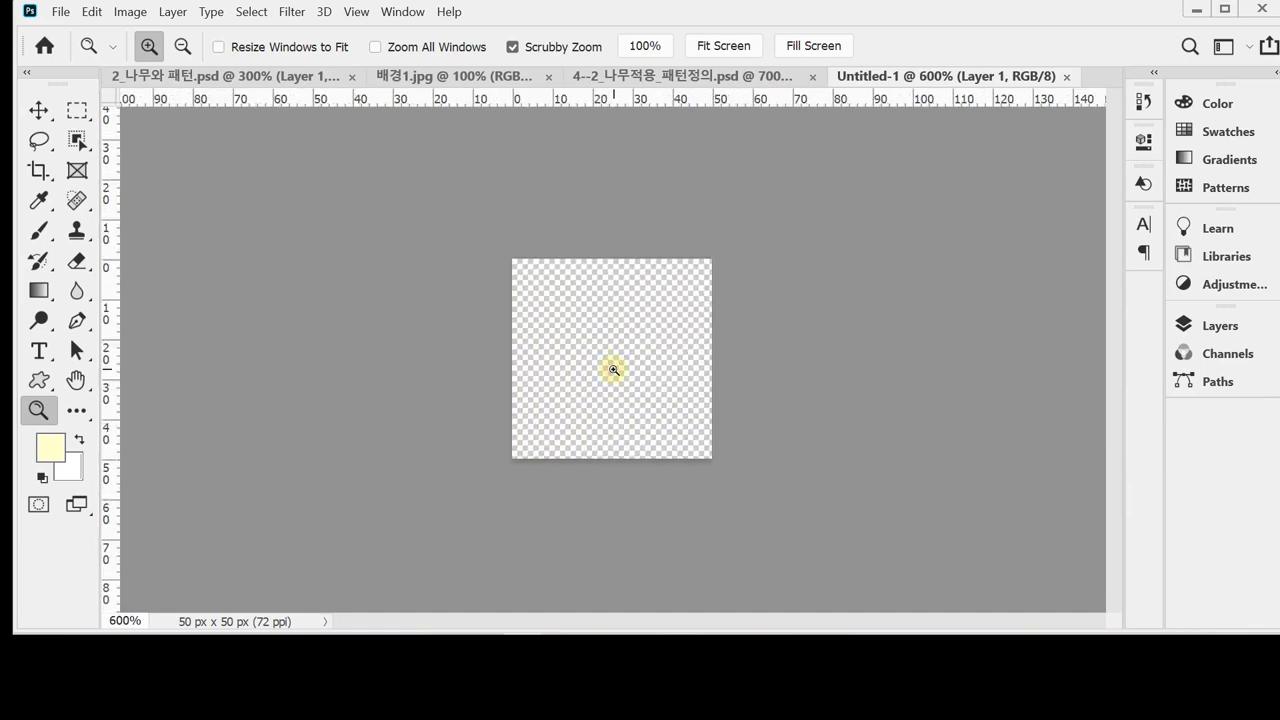
left_click(613, 370)
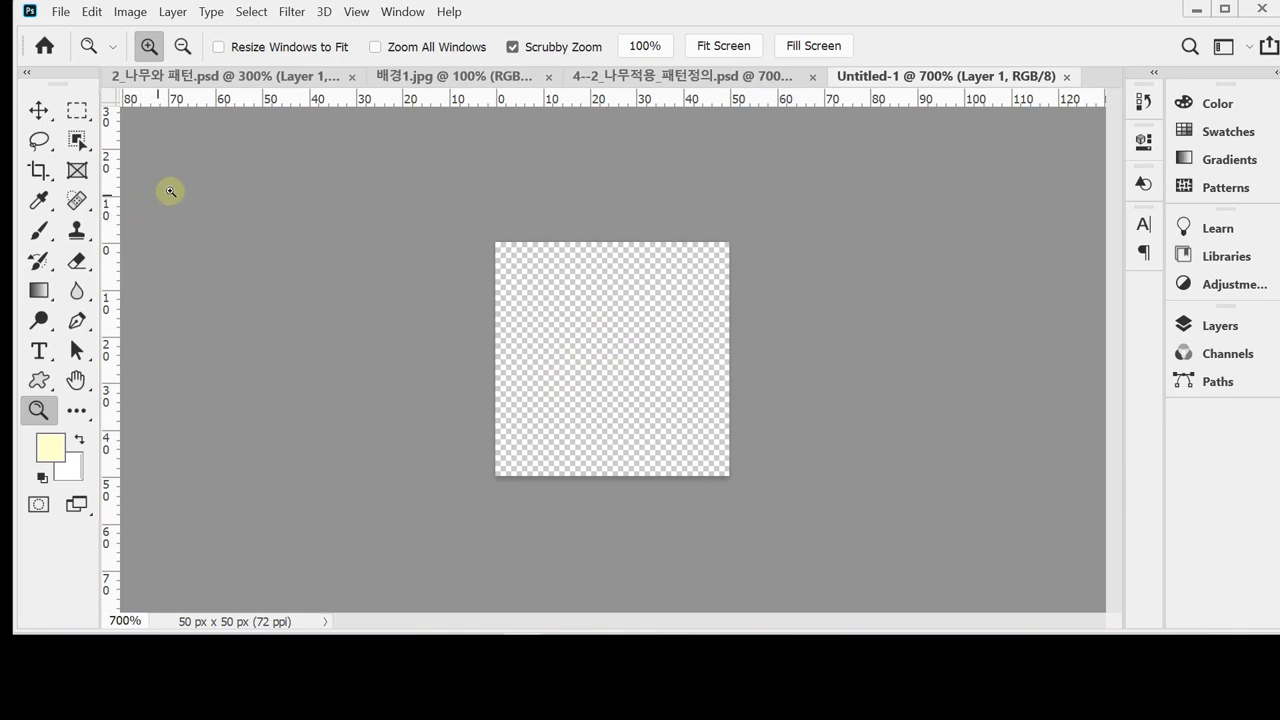
left_click(566, 344)
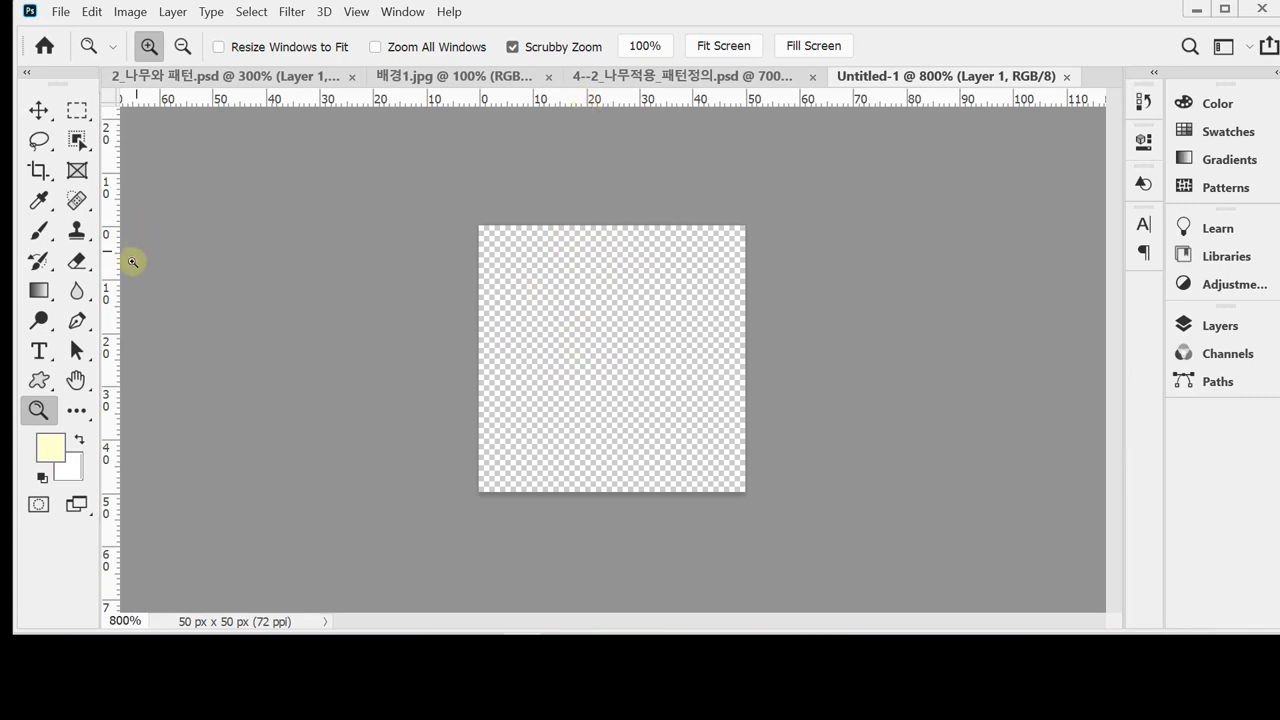
left_click_drag(113, 278, 612, 286)
left_click_drag(592, 92, 564, 360)
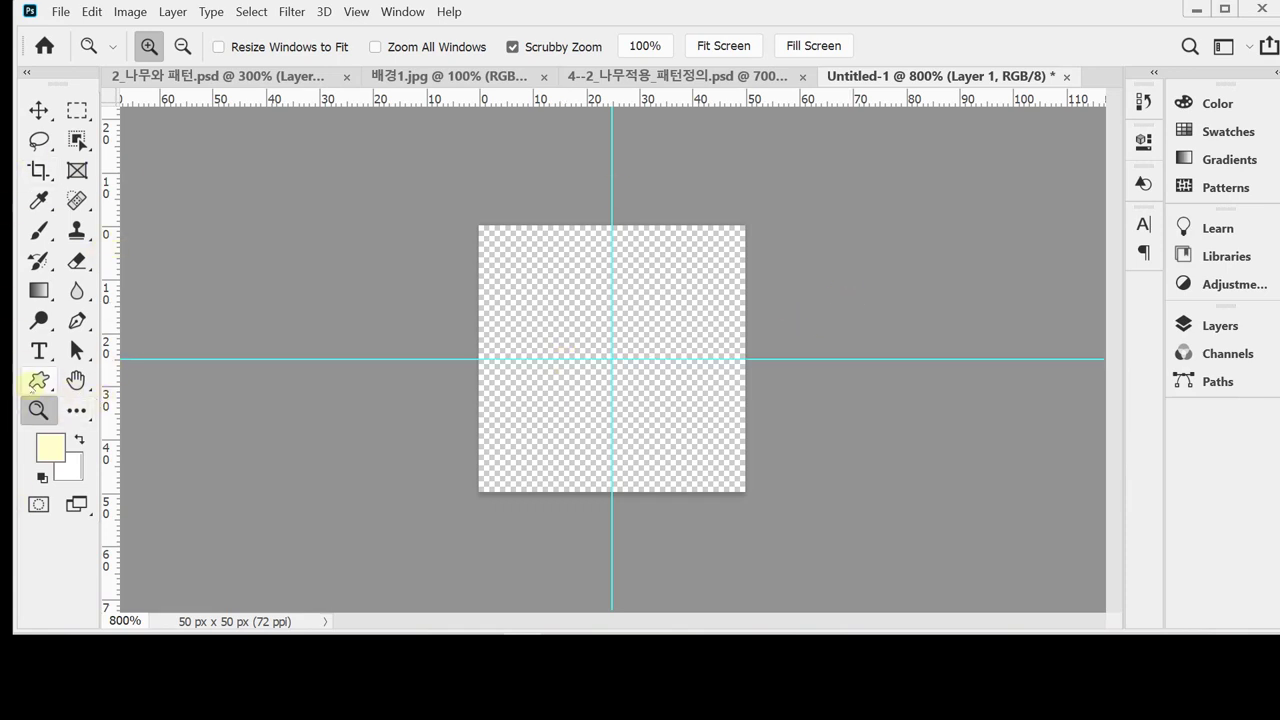
Draw the six-petal flower custom shape in Shape mode, about 25 × 23 px, in the canvas's upper-left quadrant.
left_click(39, 381)
left_click(160, 488)
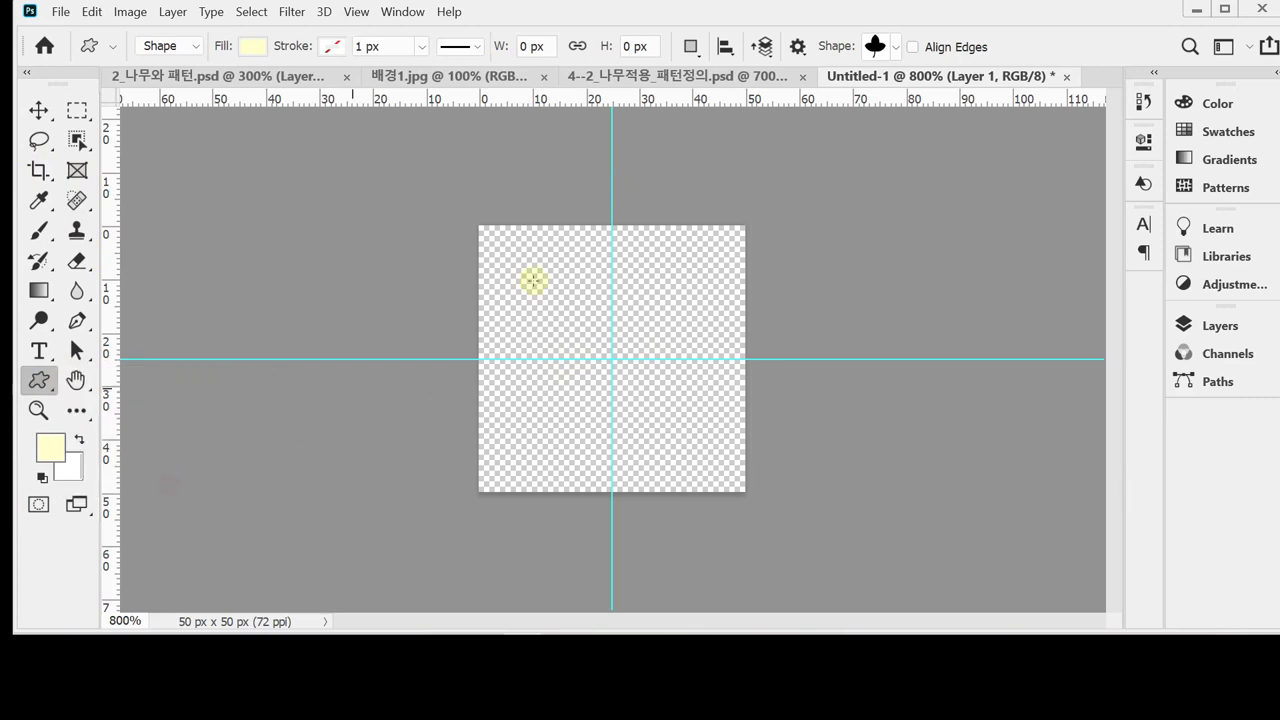
left_click(165, 46)
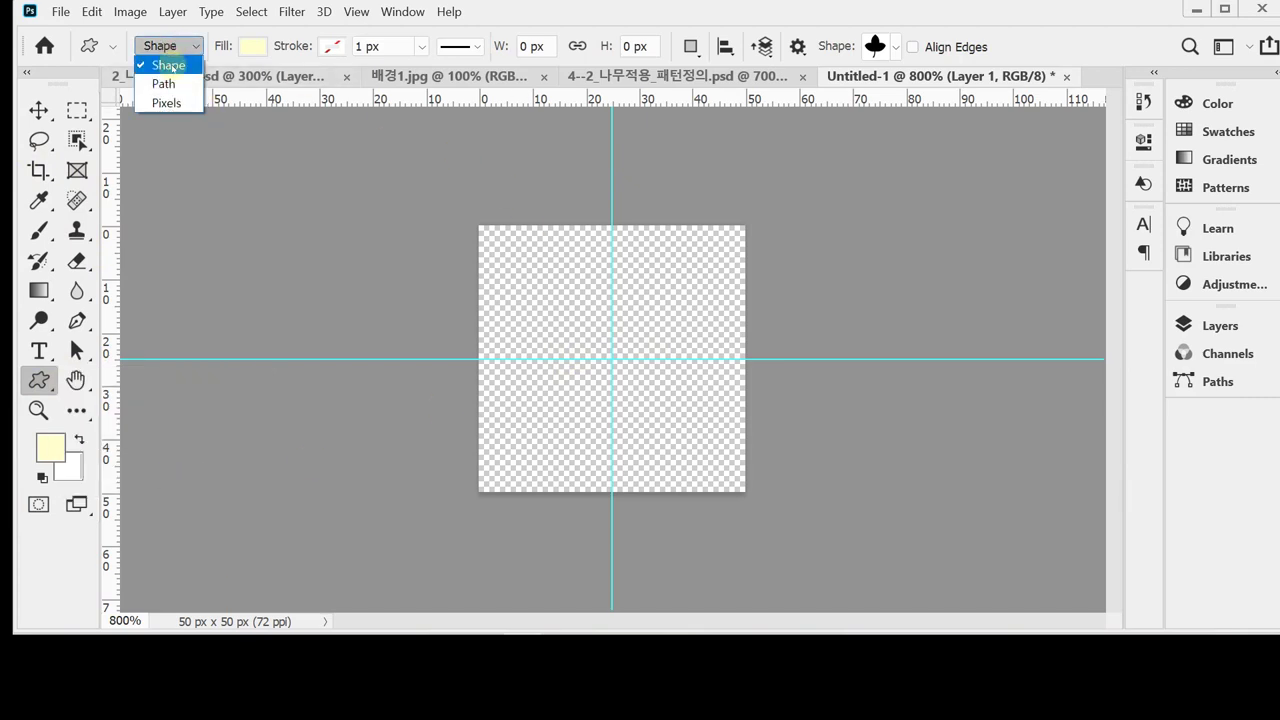
left_click(170, 66)
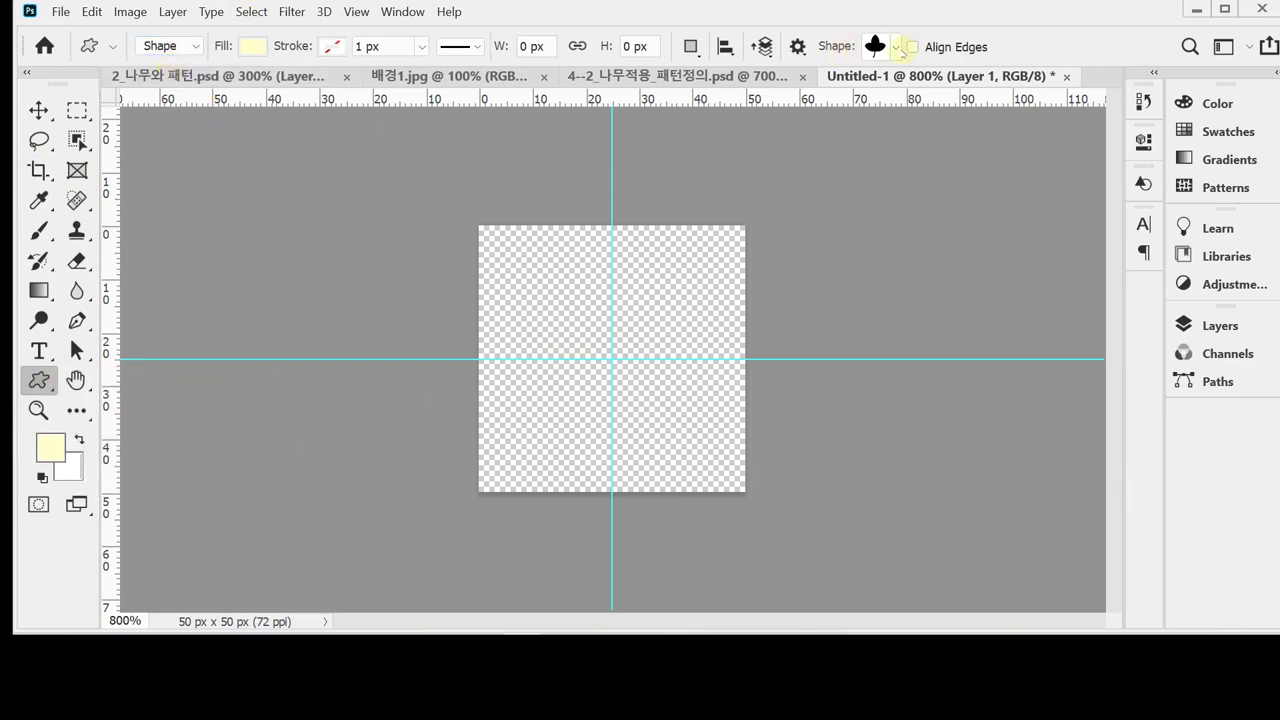
left_click(897, 48)
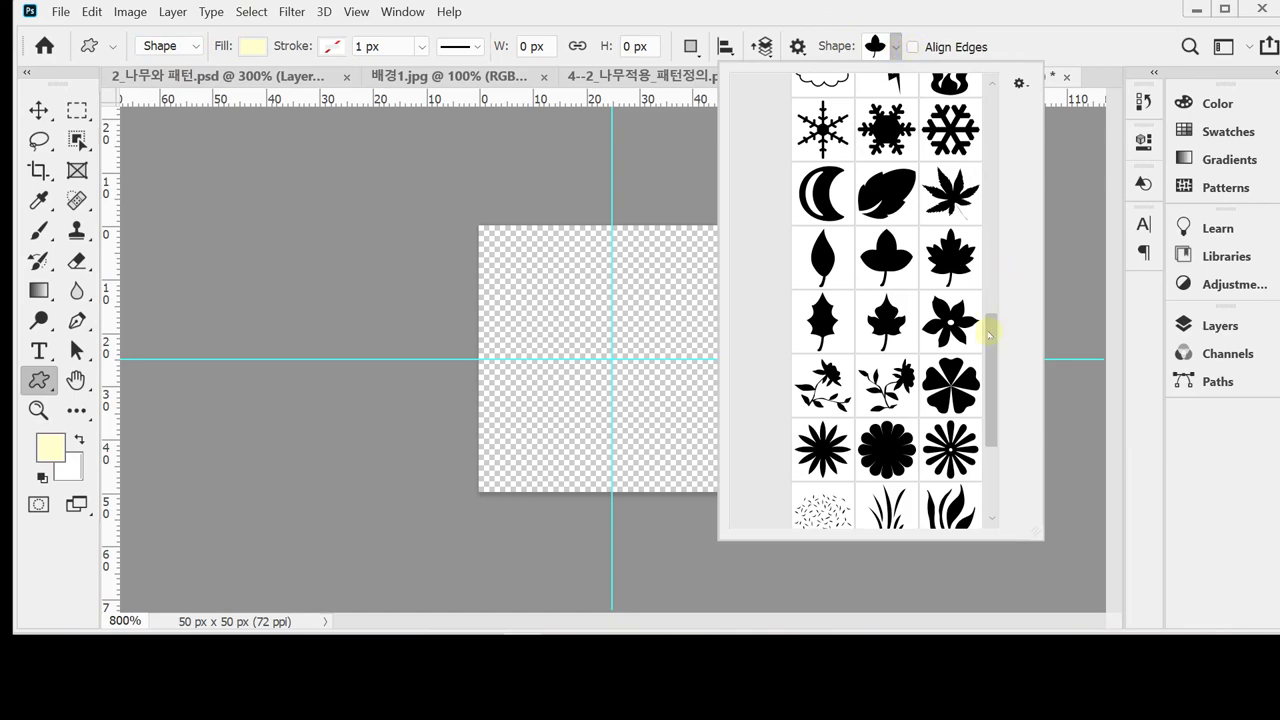
left_click_drag(988, 335, 1004, 108)
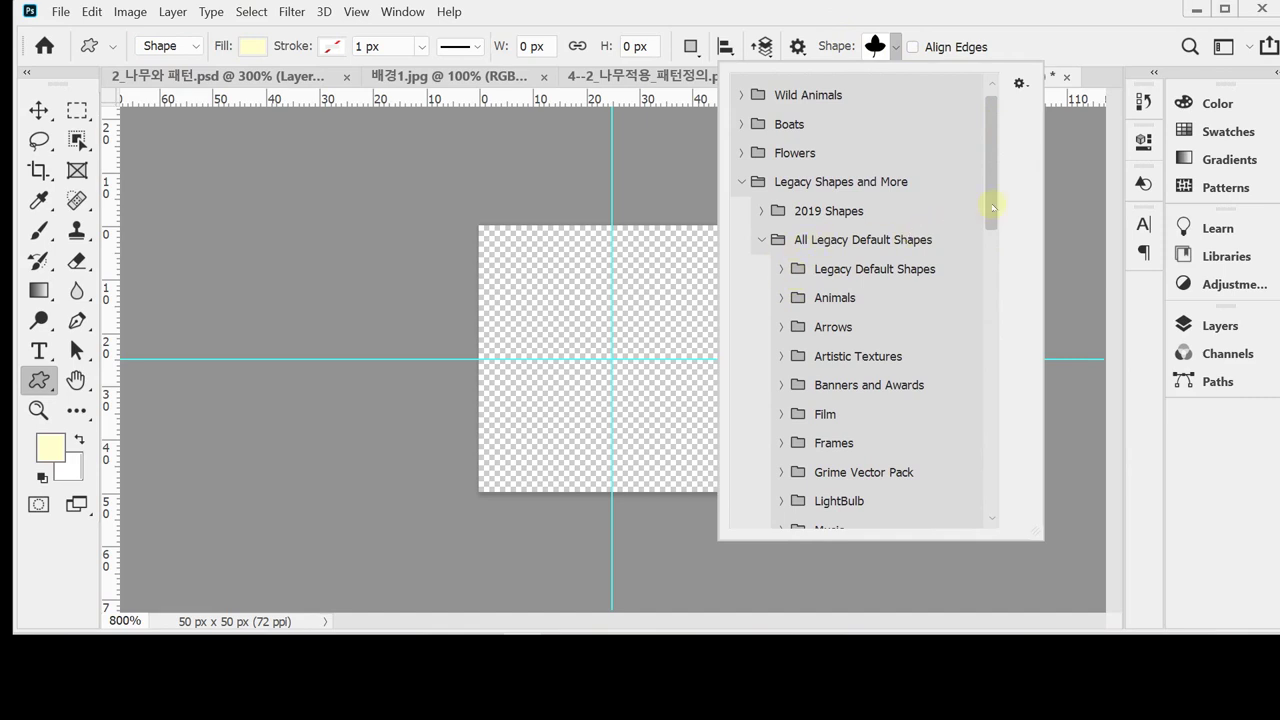
left_click_drag(995, 207, 998, 428)
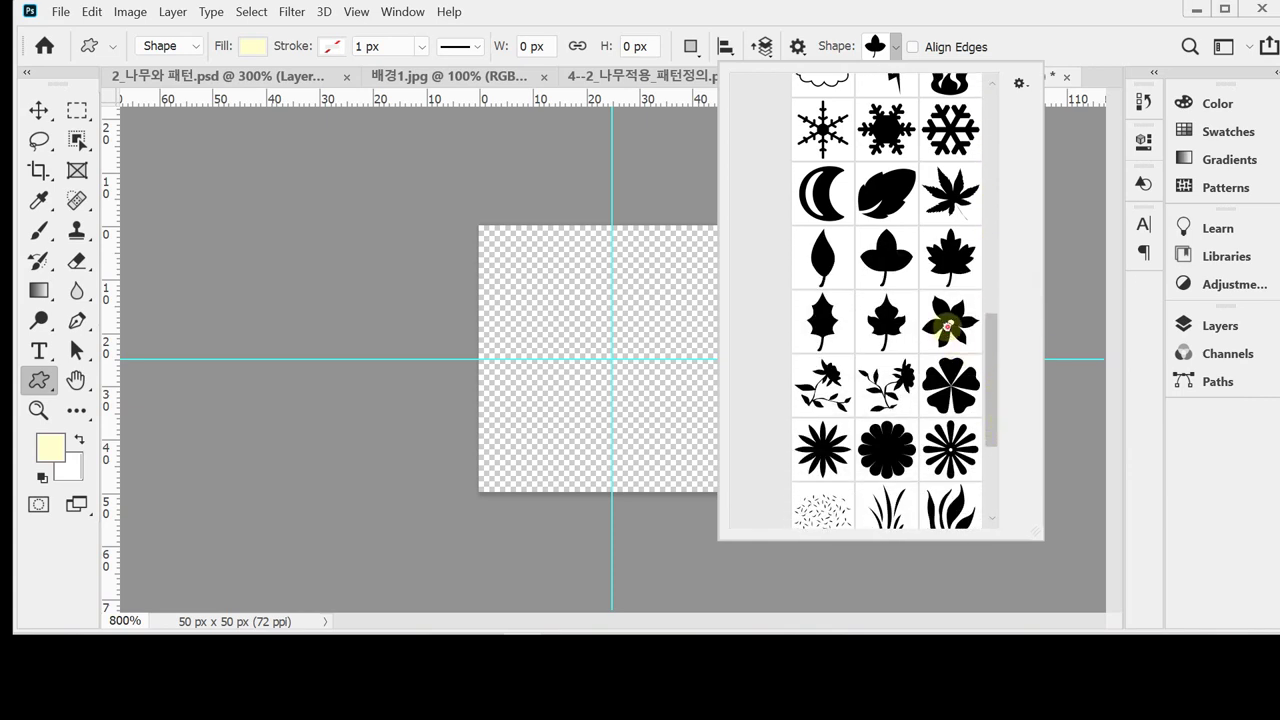
left_click(946, 325)
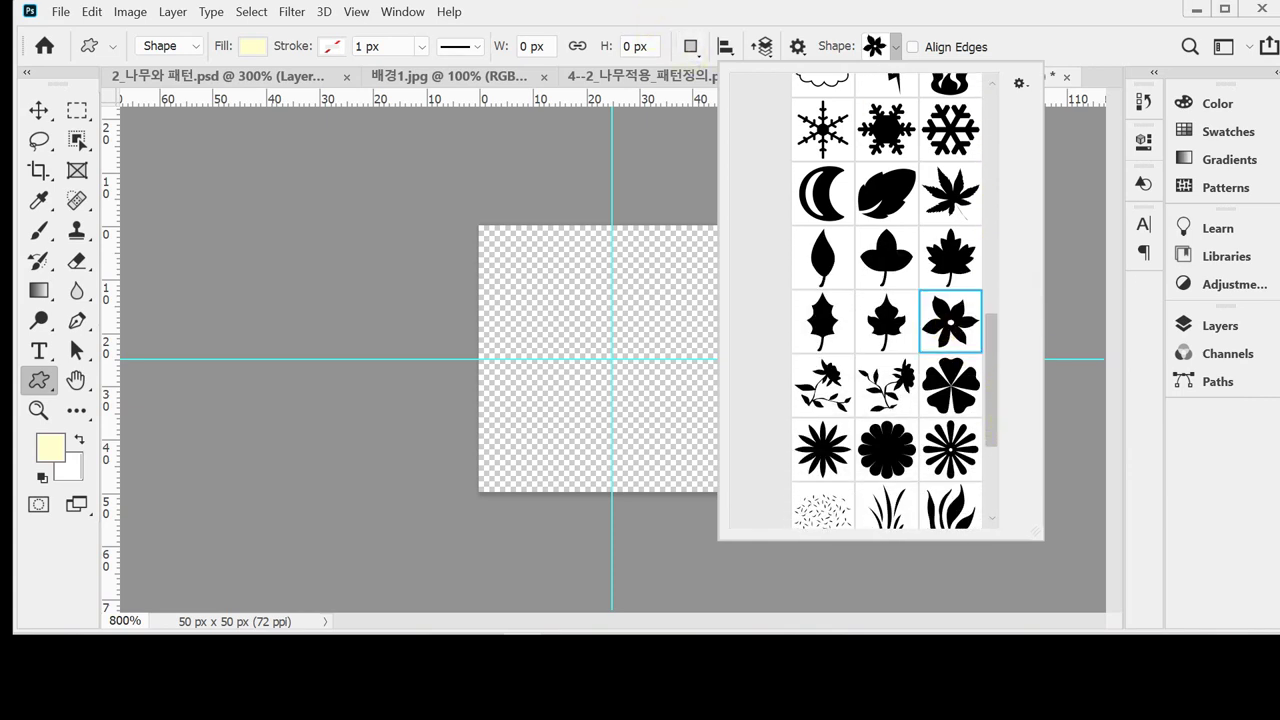
left_click_drag(500, 251, 577, 343)
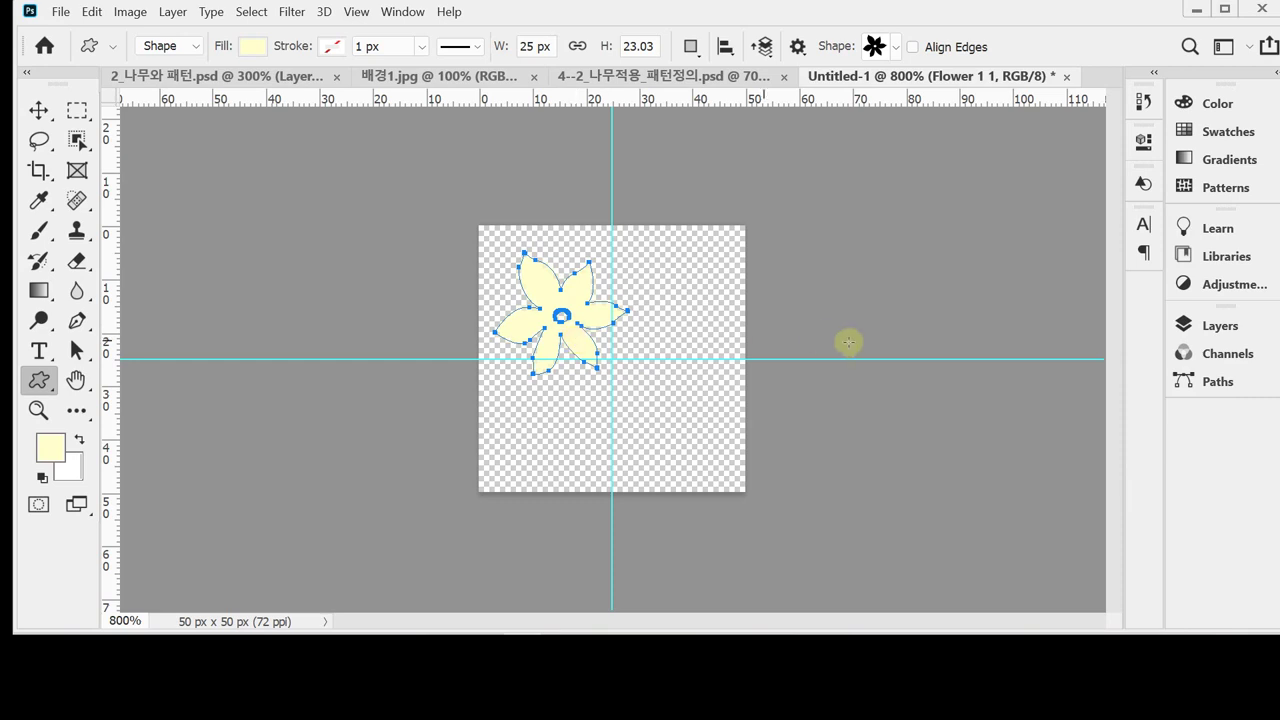
Set the flower shape layer's fill colour to orange f90 and dismiss its path outline.
left_click(1219, 325)
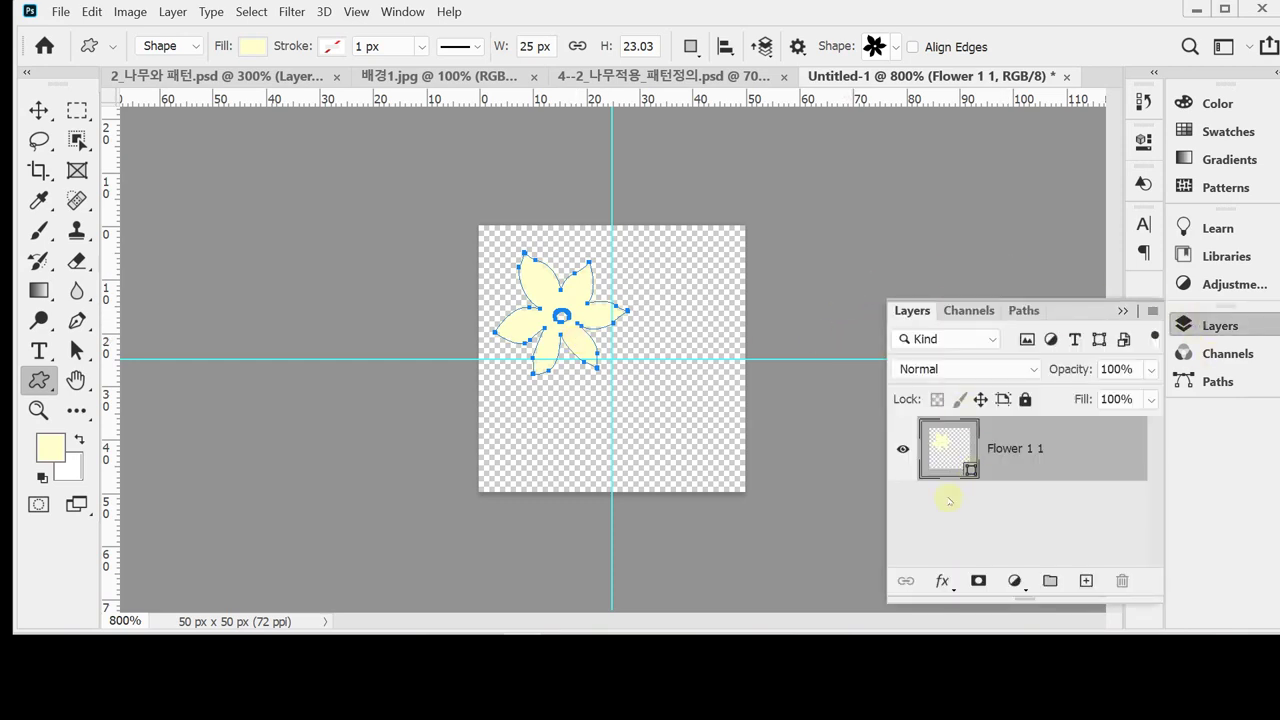
double_click(937, 451)
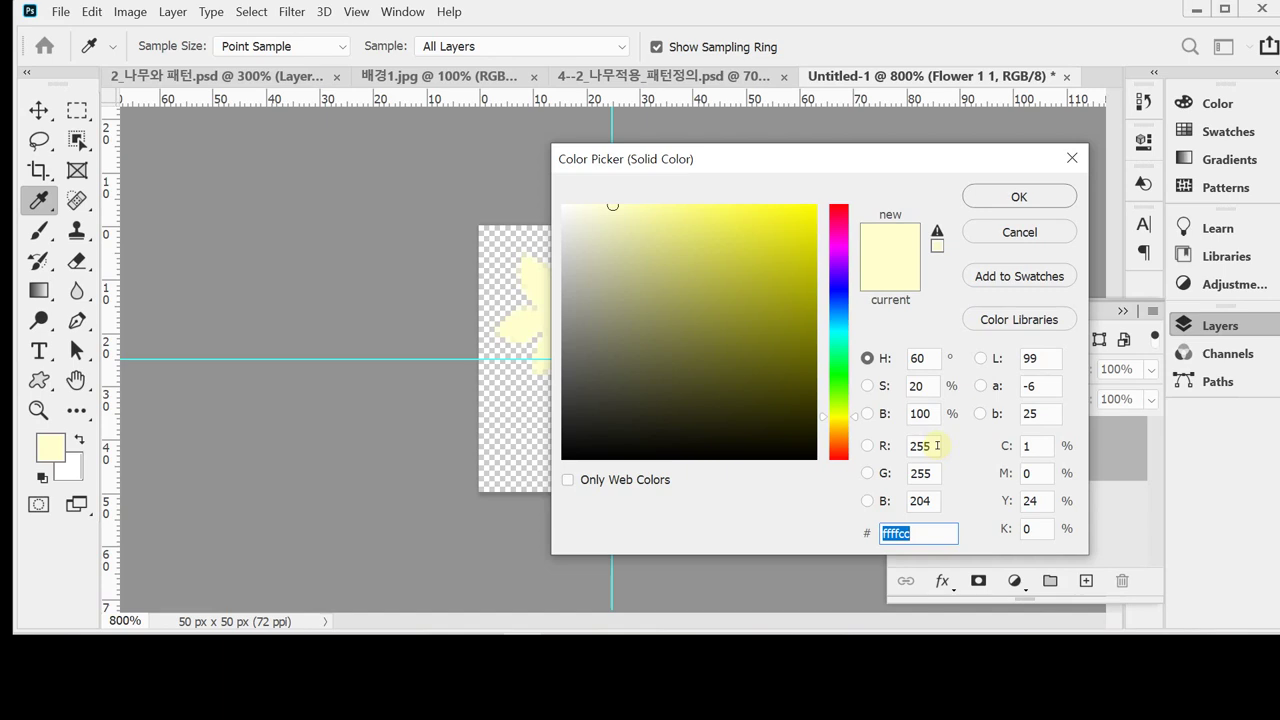
type("f")
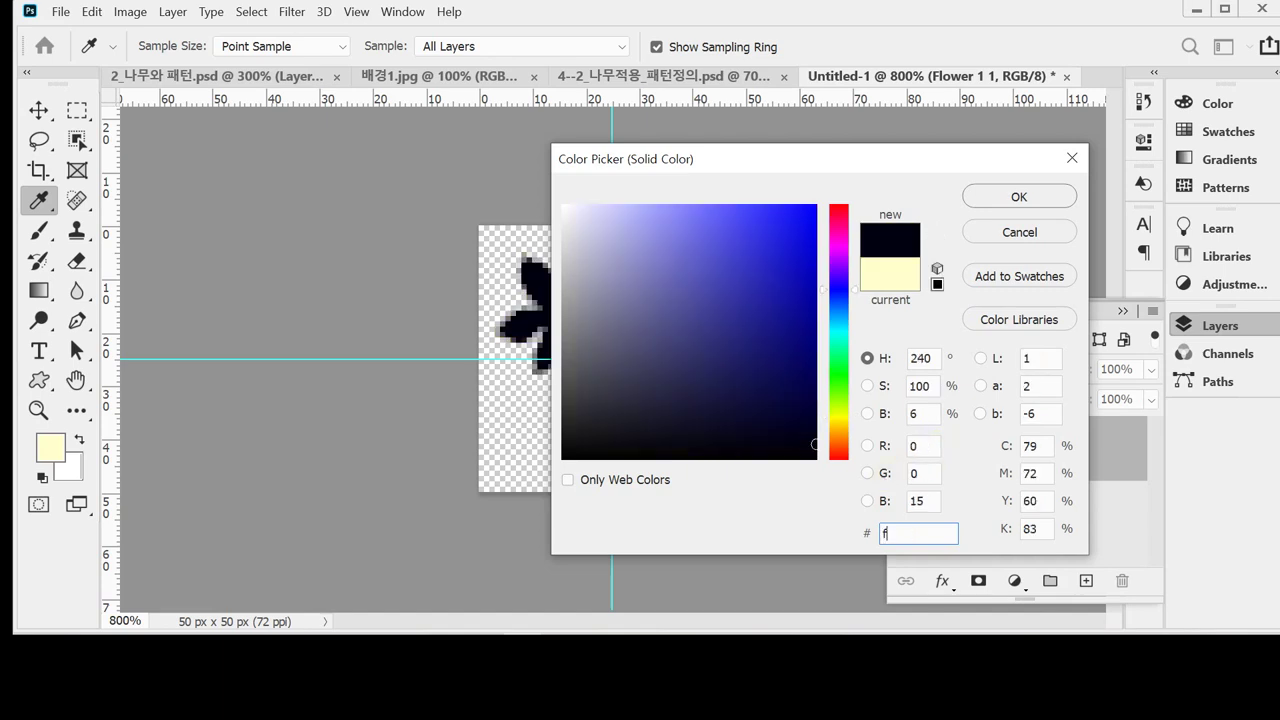
type("90")
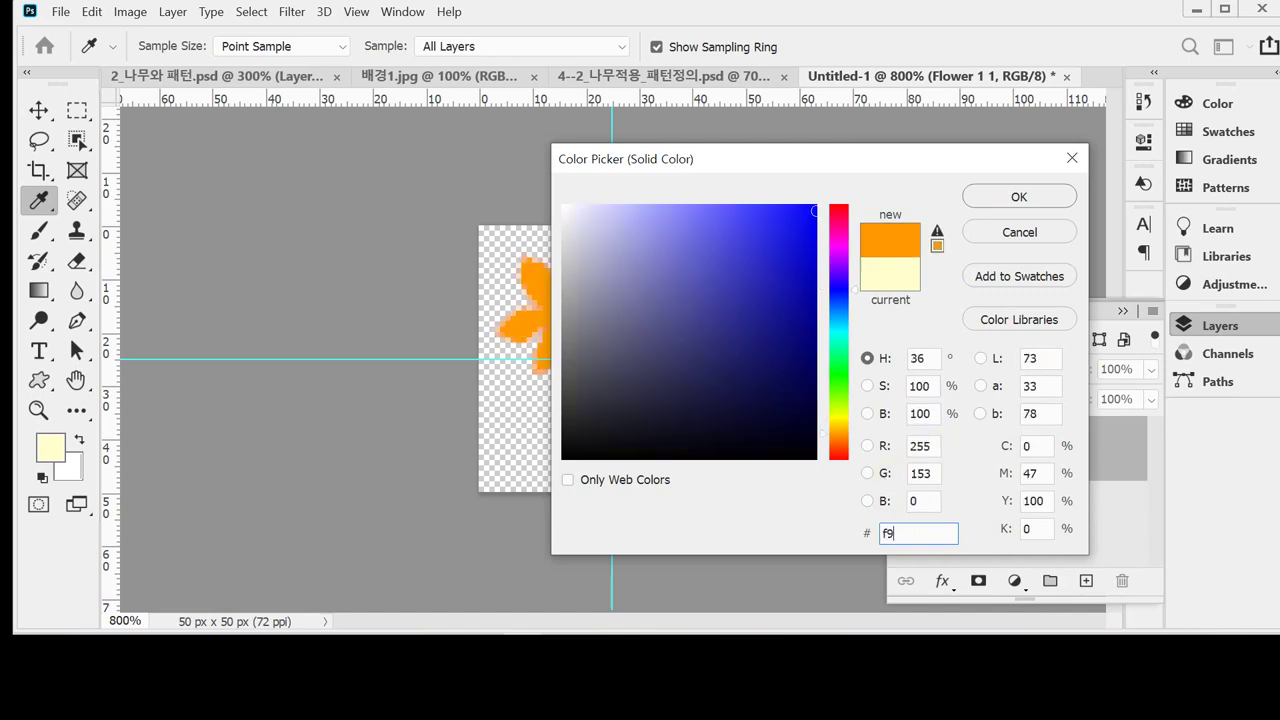
key("Return")
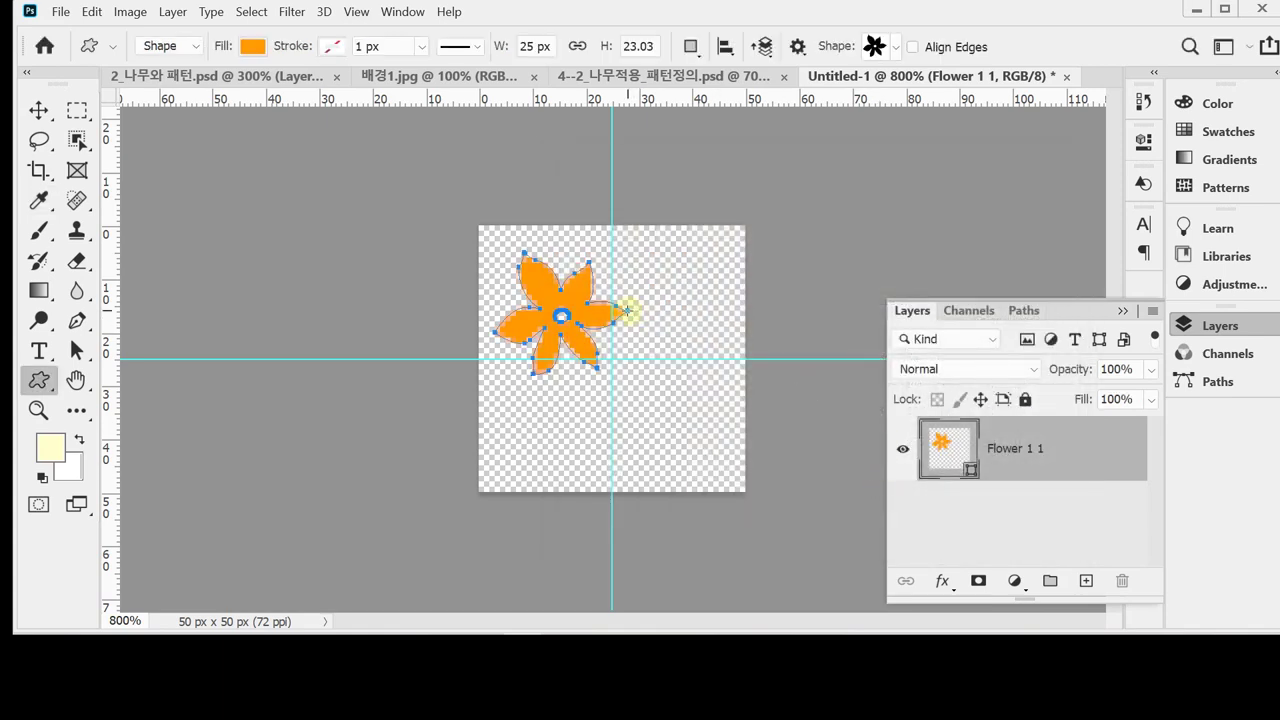
key("Return")
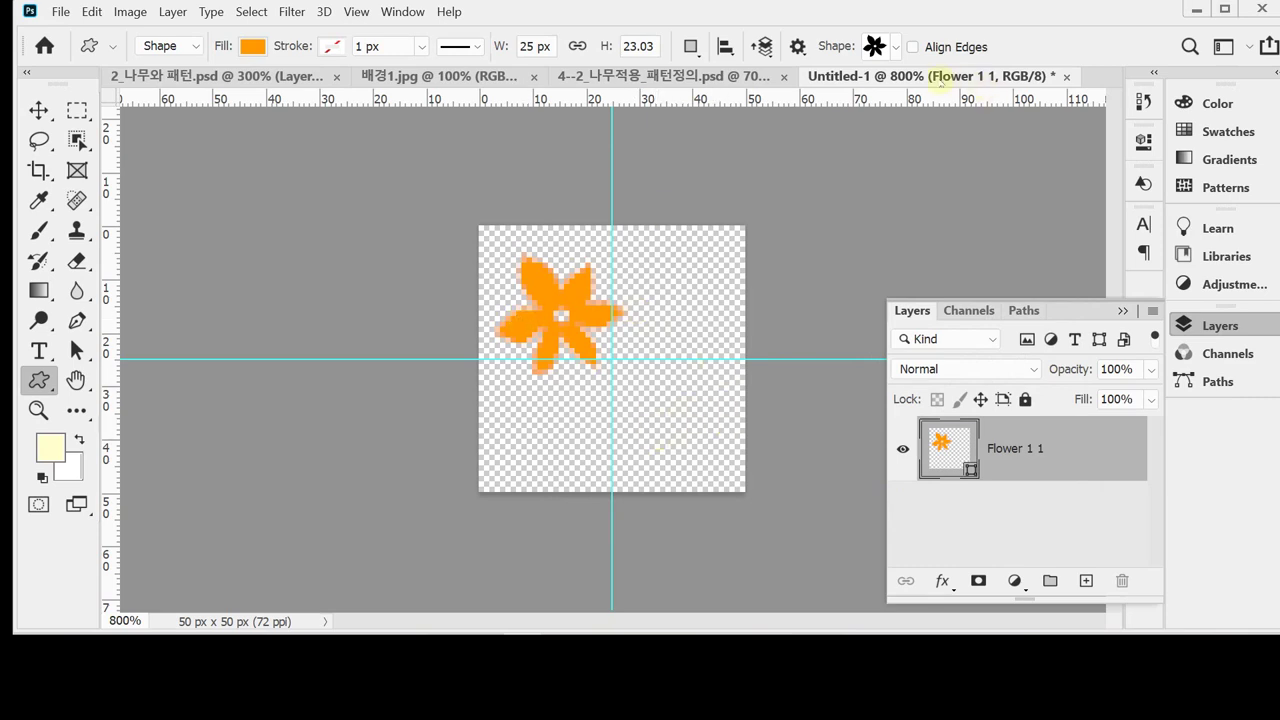
Draw the three-lobed leaf custom shape, about 25 × 27 px, in the canvas's lower-right quadrant against the vertical guide.
left_click(896, 47)
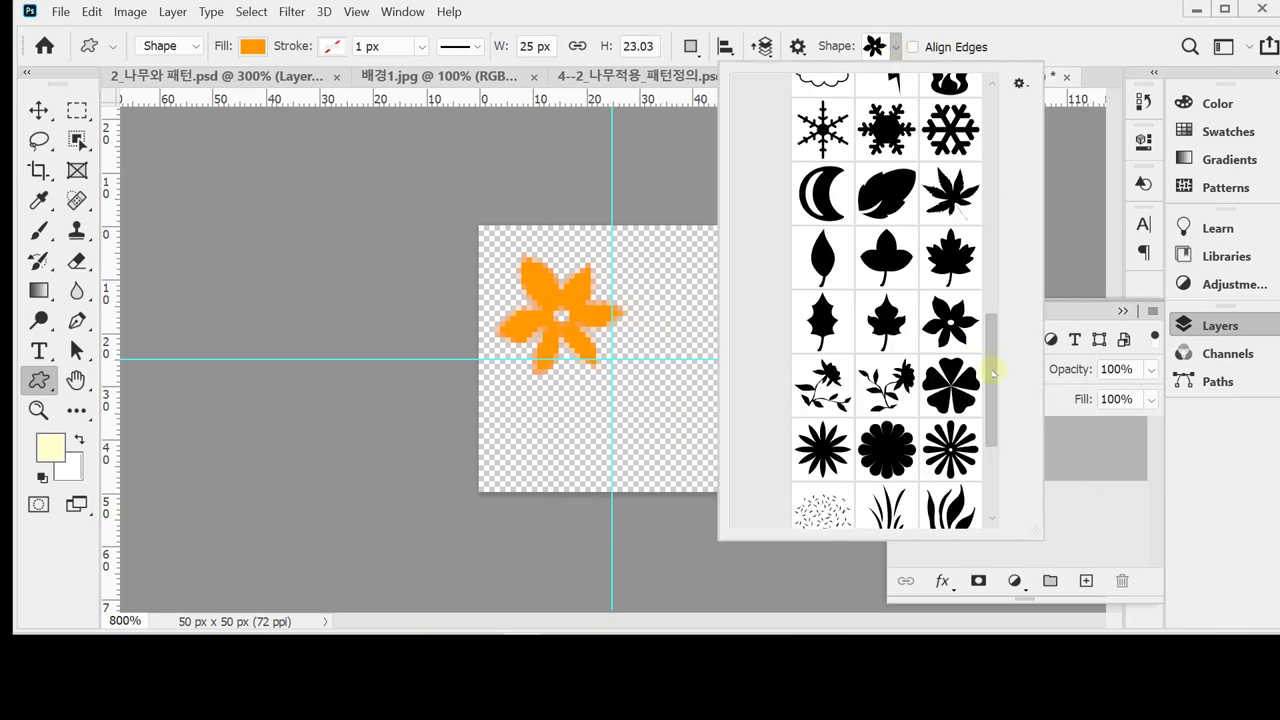
left_click(886, 257)
left_click(644, 403)
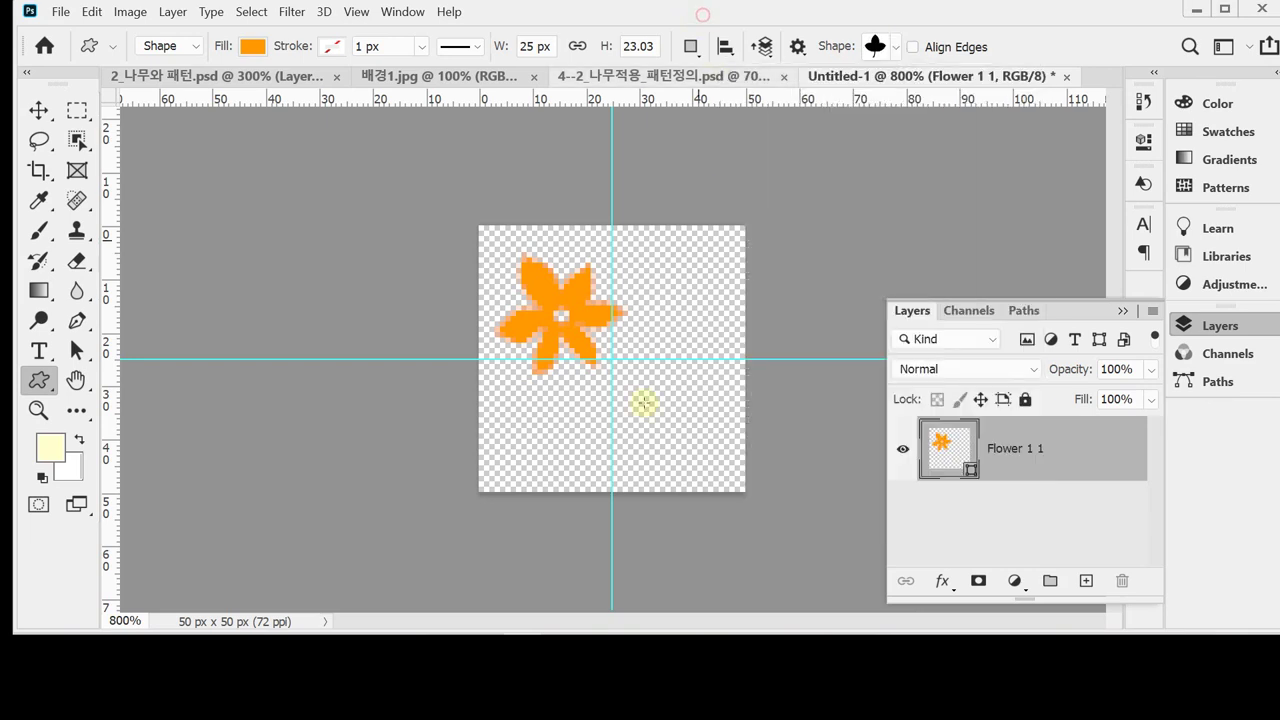
left_click_drag(617, 394, 760, 511)
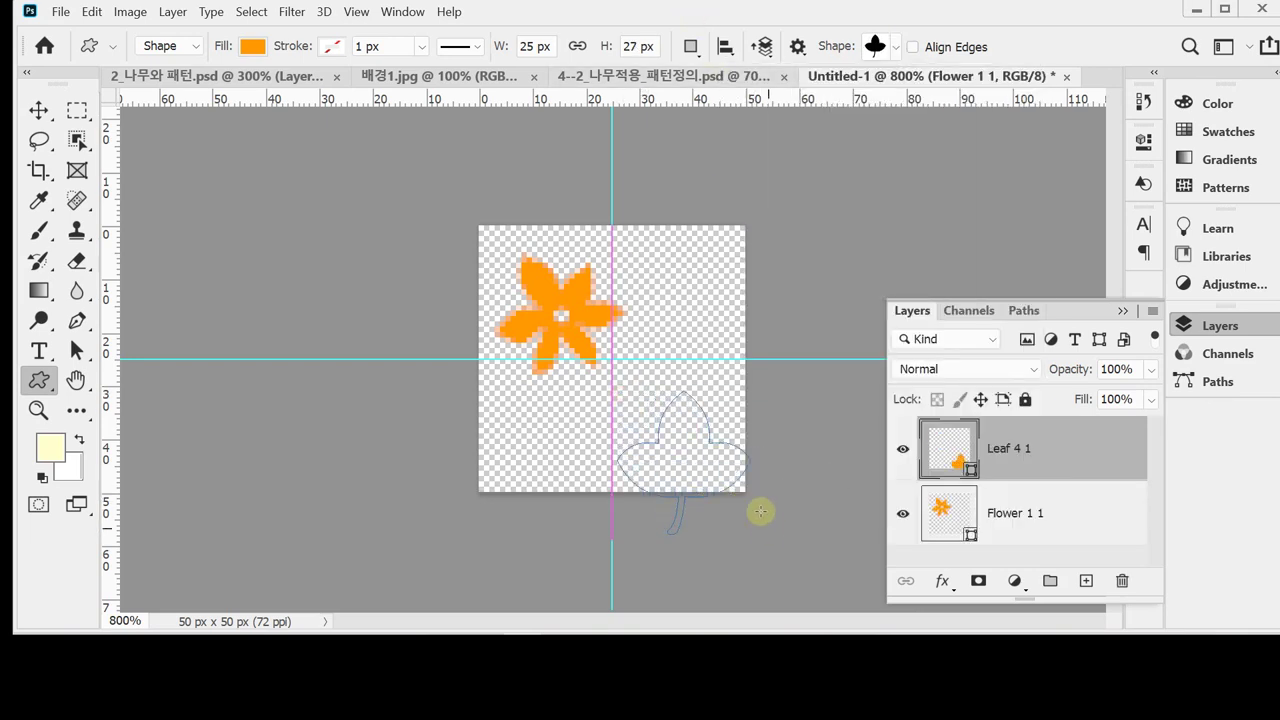
left_click_drag(686, 478, 687, 440)
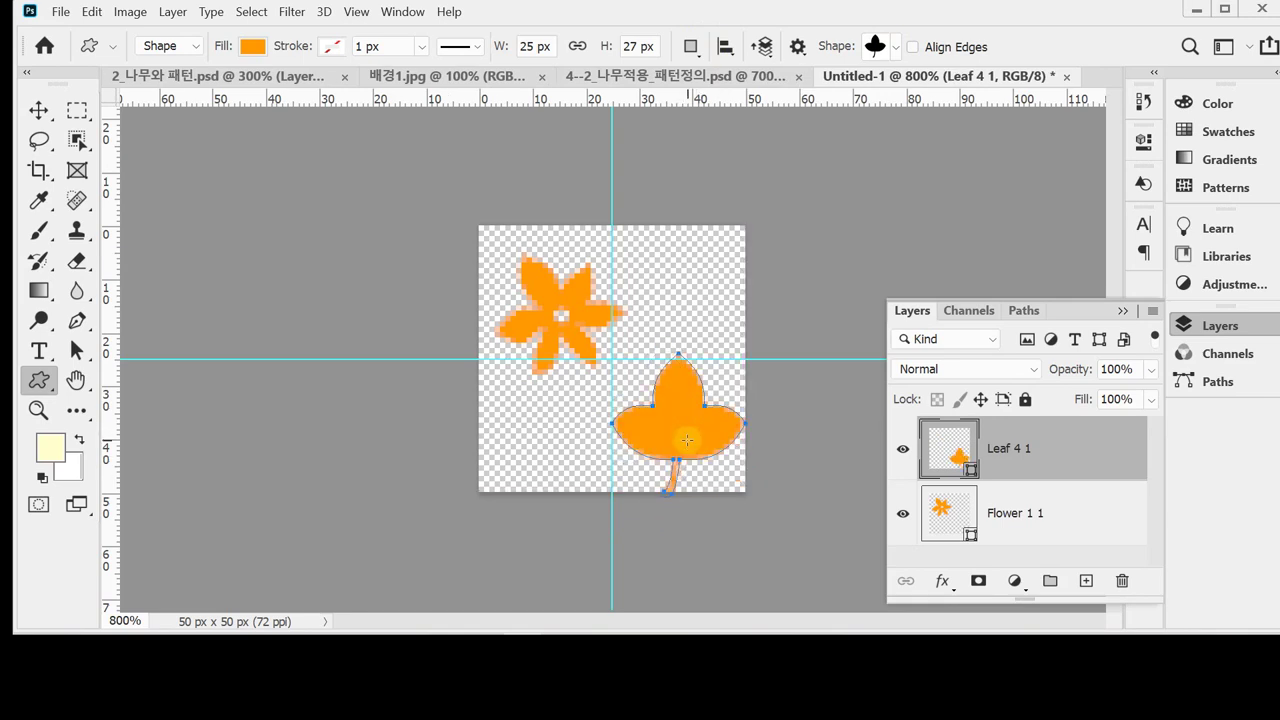
Scale the leaf shape to about 92%, nudge it up and left within its quadrant, and rotate it 30° clockwise.
key("ctrl+t")
left_click_drag(747, 356, 735, 367)
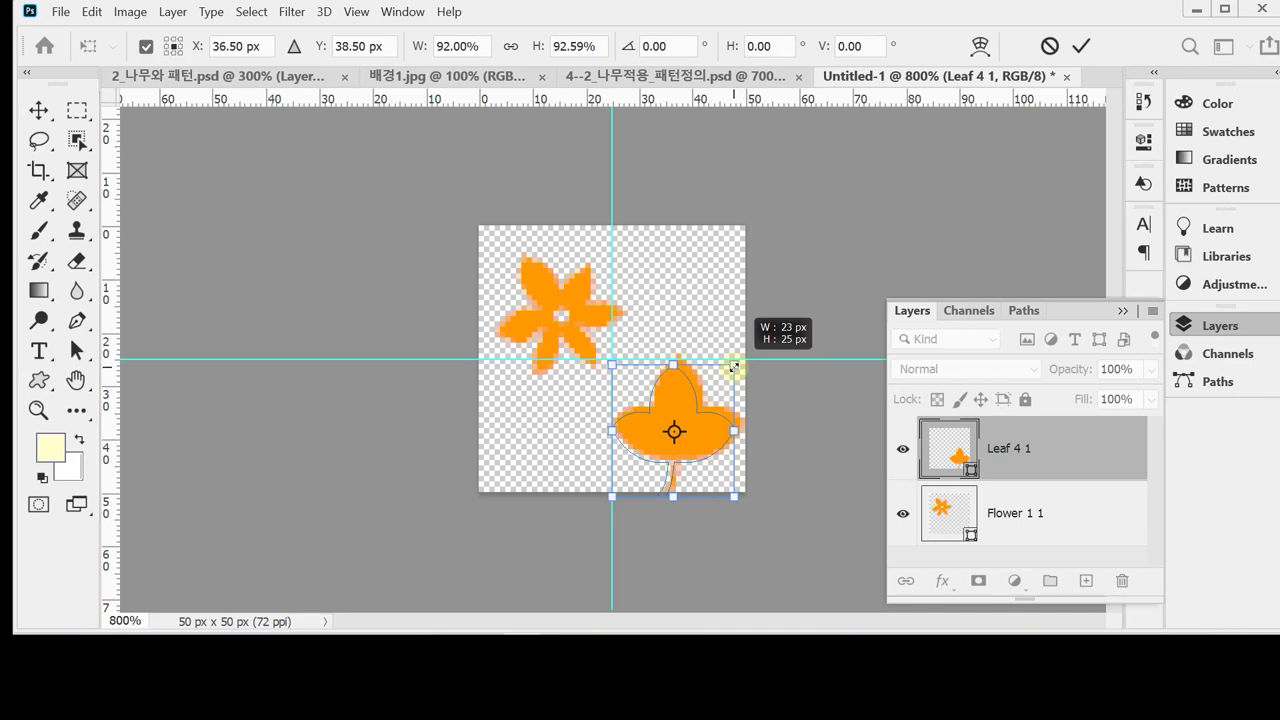
left_click_drag(733, 367, 731, 368)
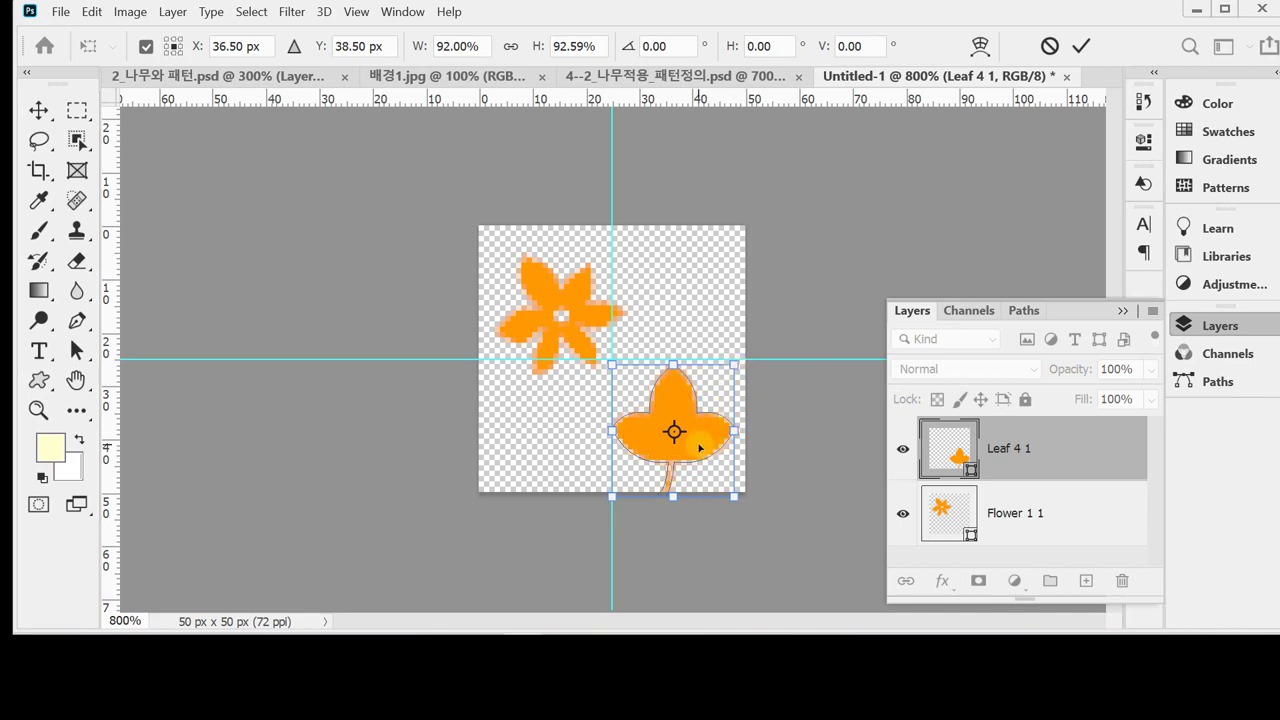
left_click_drag(697, 446, 695, 440)
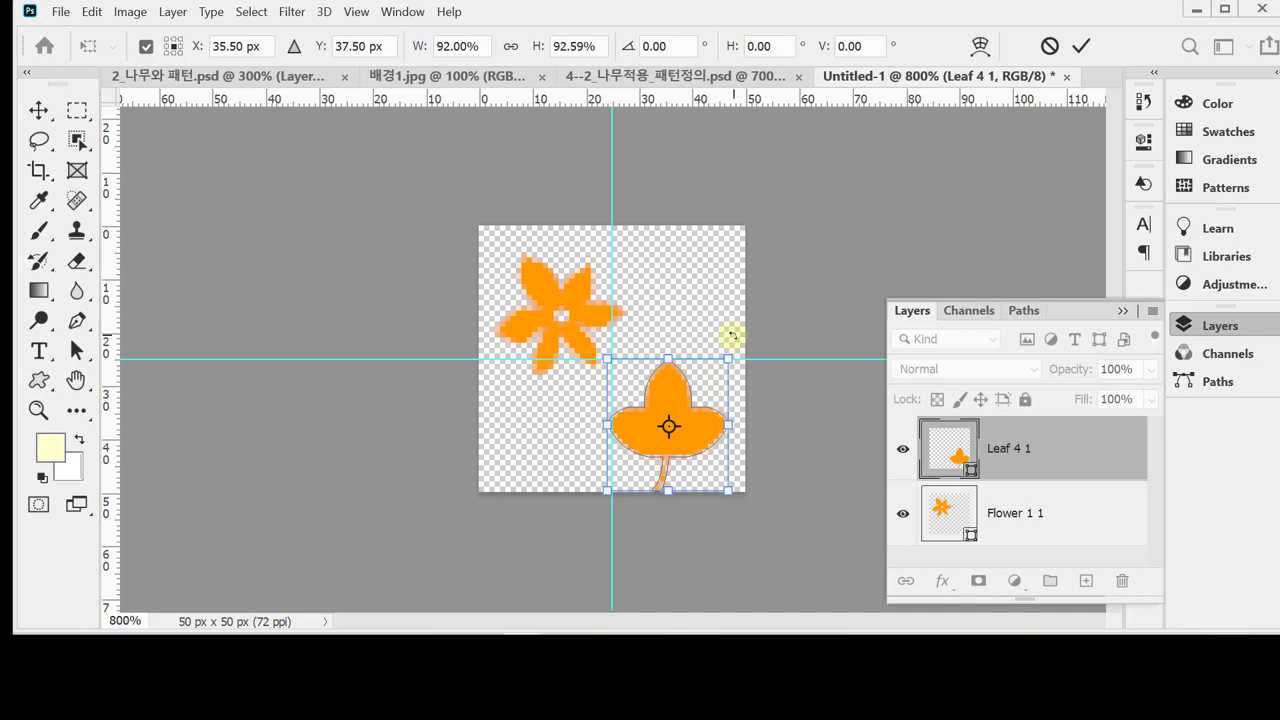
left_click_drag(732, 336, 760, 382)
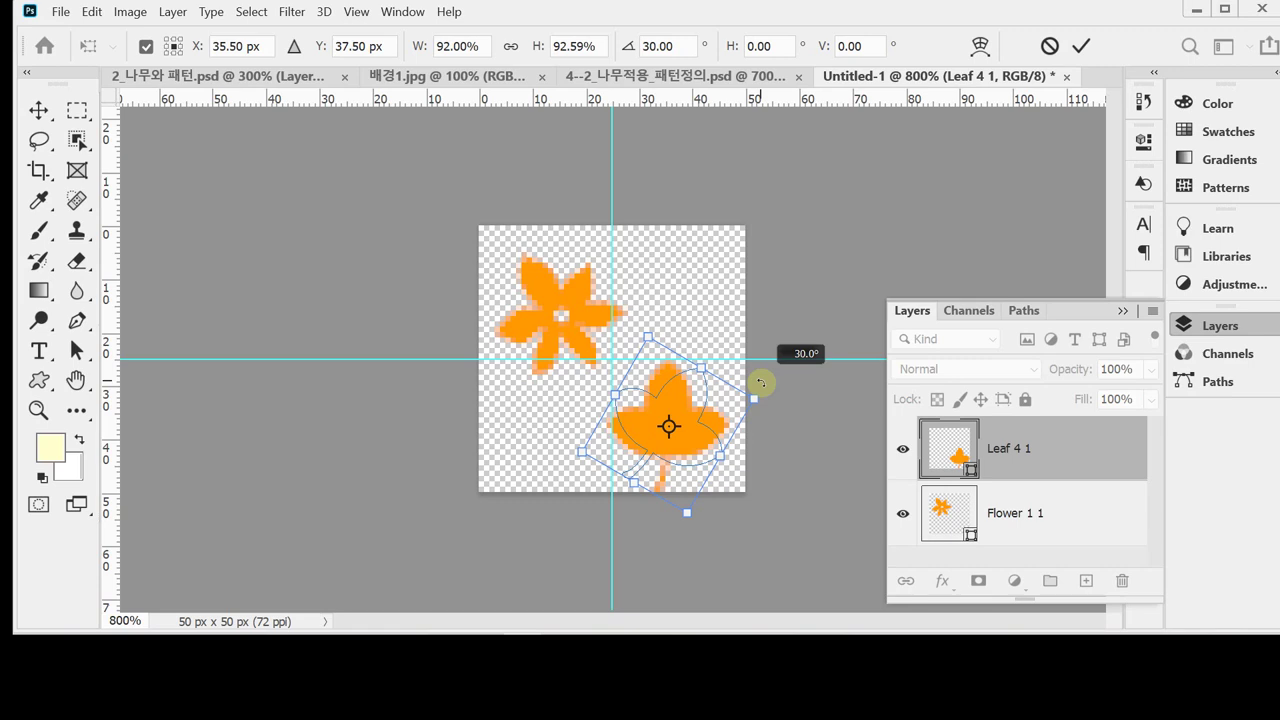
left_click_drag(760, 382, 760, 382)
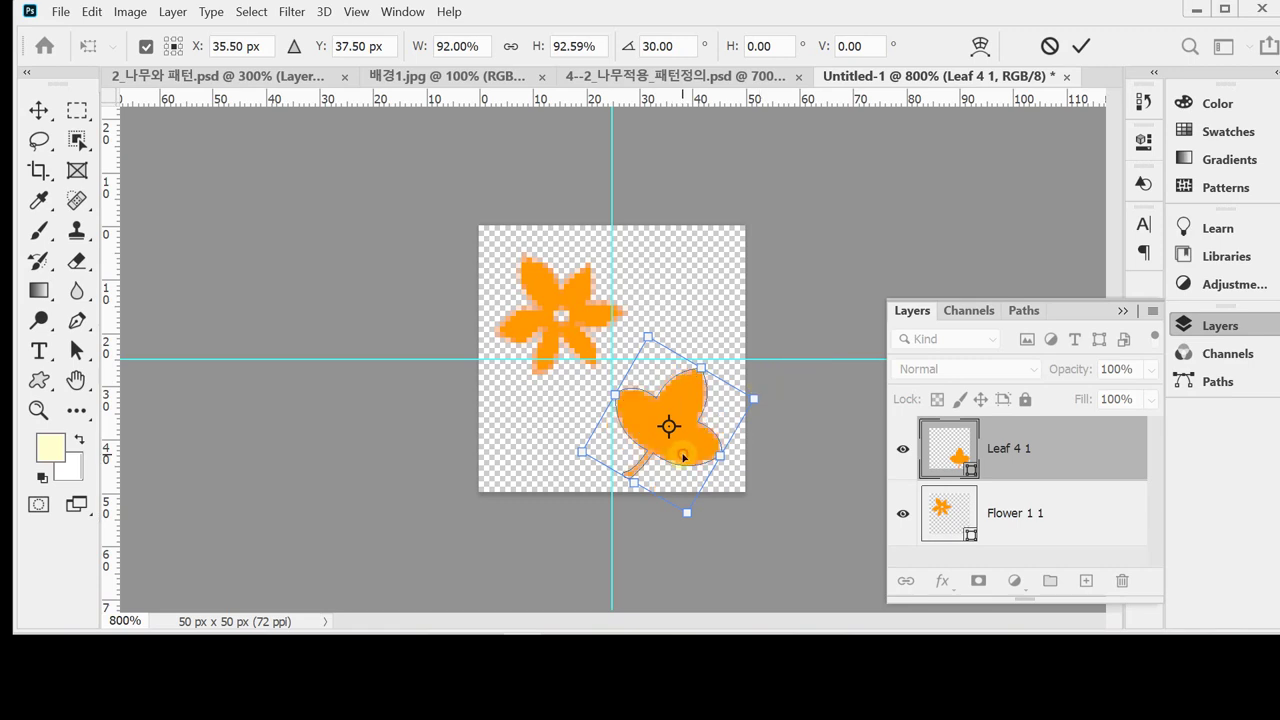
key("Return")
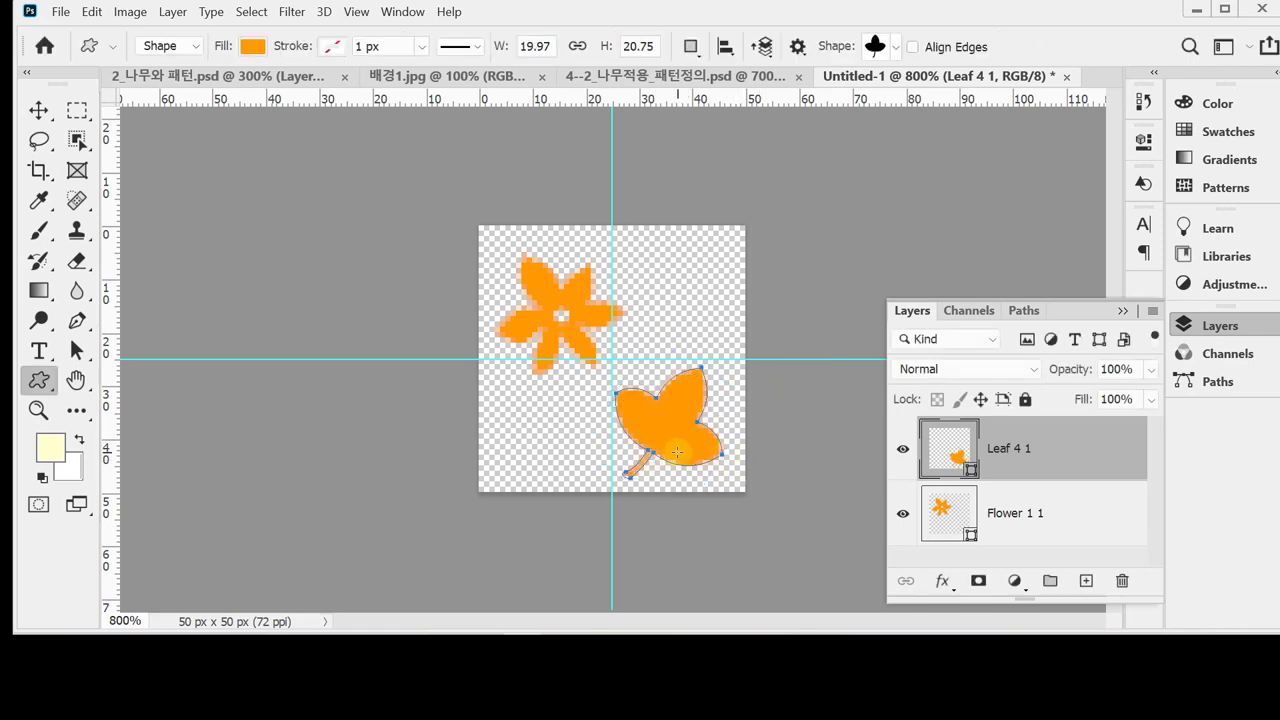
Set the leaf shape layer's fill colour to green 396.
double_click(957, 452)
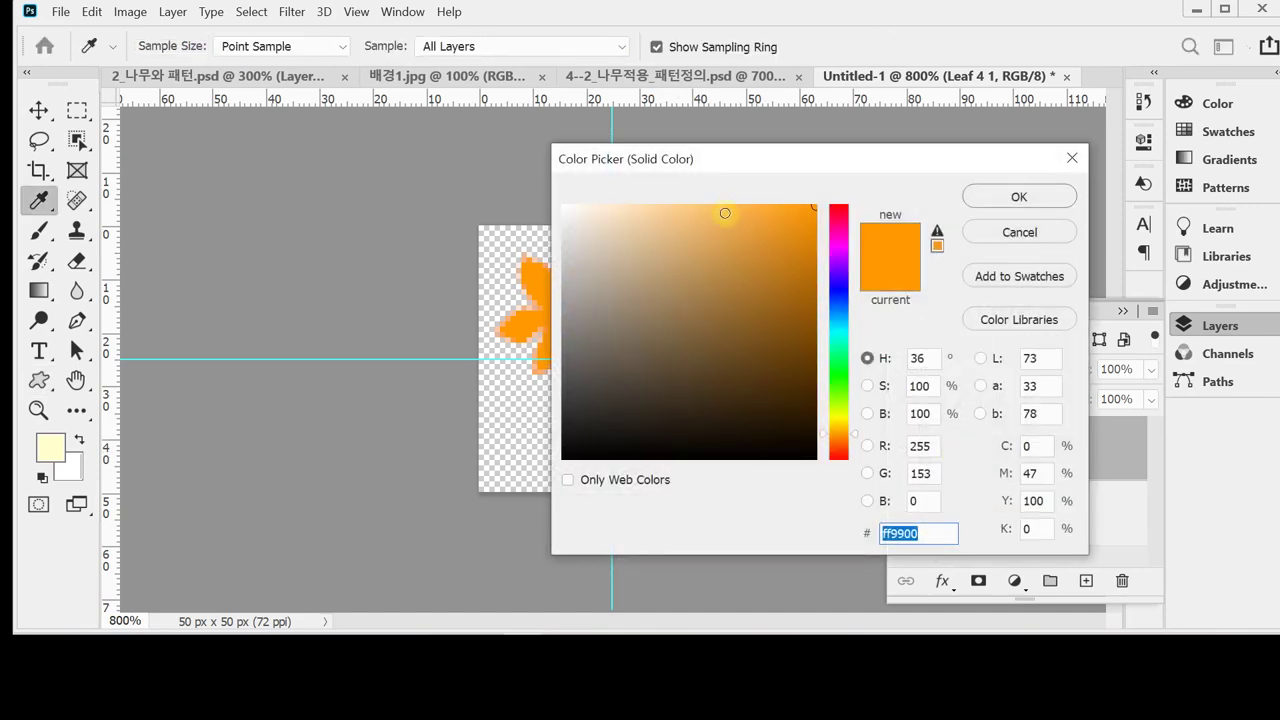
type("396")
key("Return")
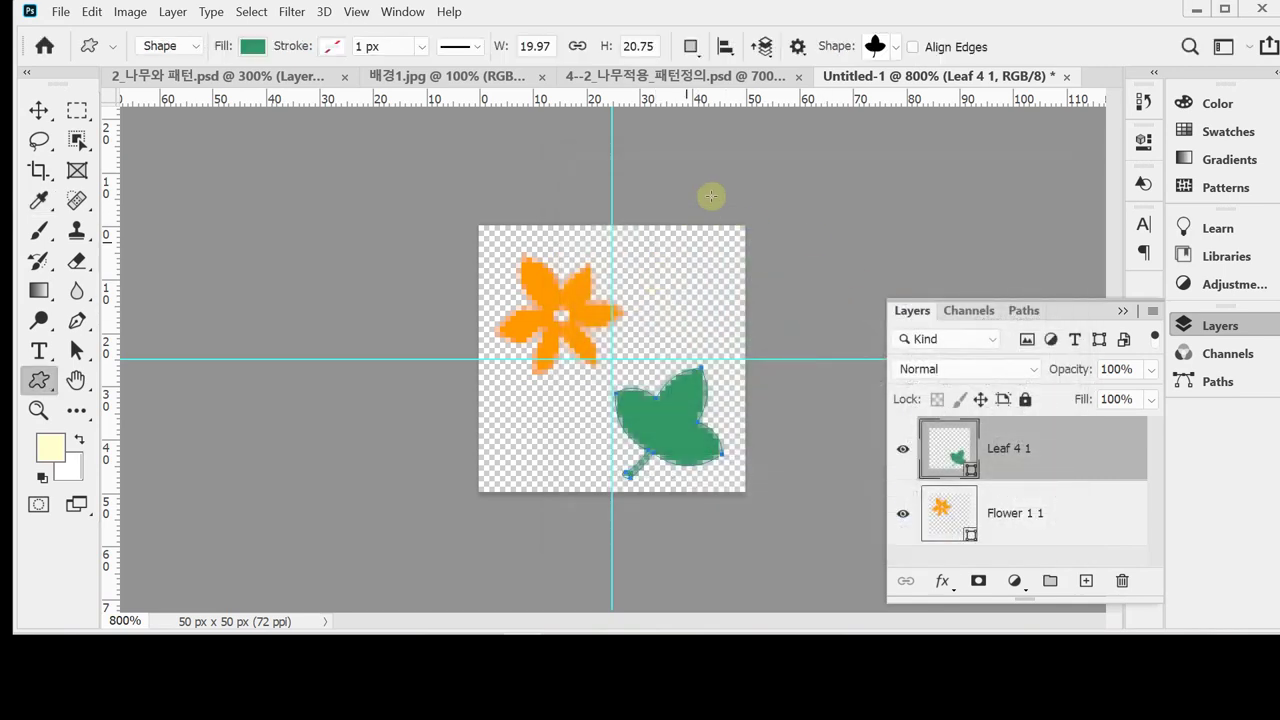
Move the flower shape slightly up and left, and enlarge it to about 108%.
left_click(39, 111)
left_click_drag(600, 333, 593, 327)
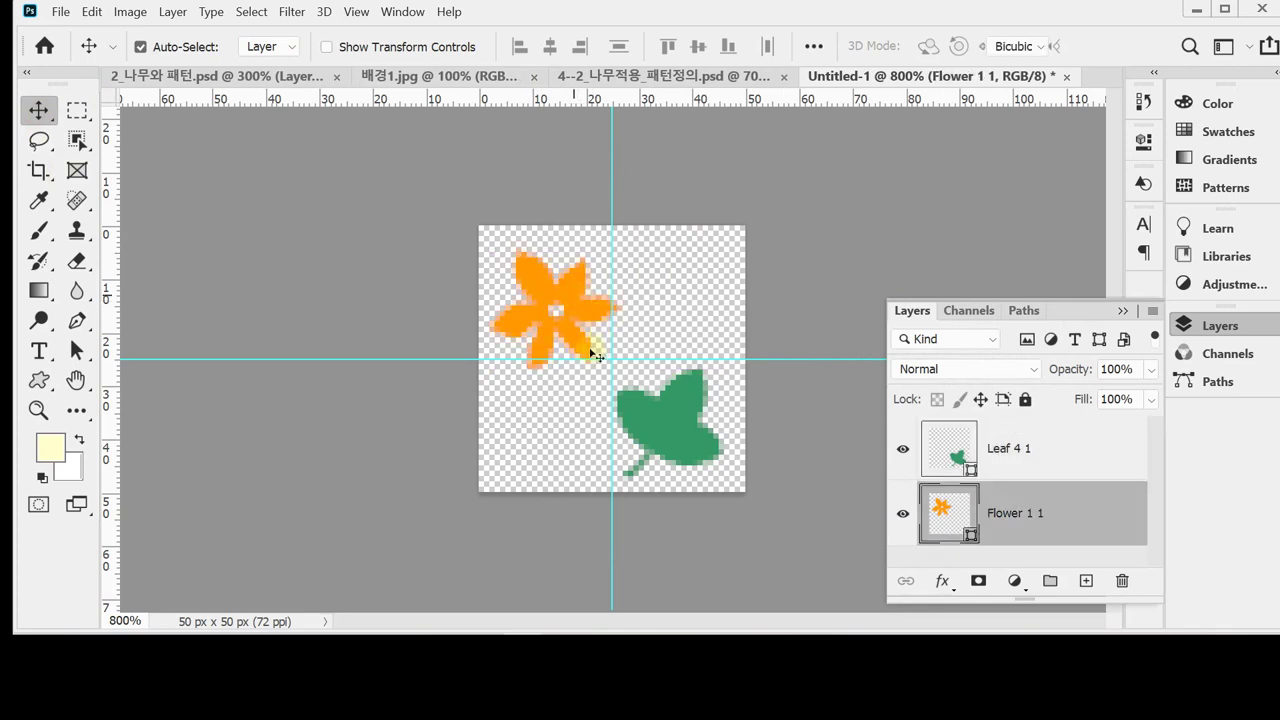
key("ctrl+t")
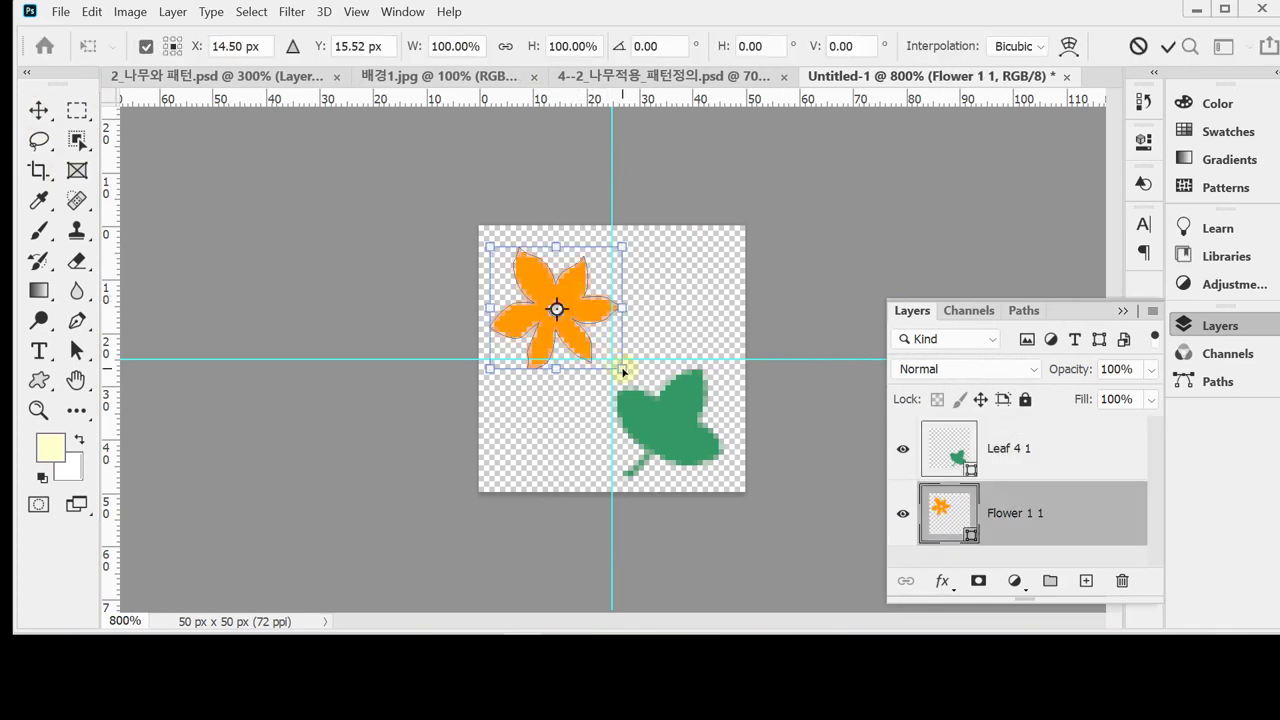
left_click_drag(621, 369, 632, 377)
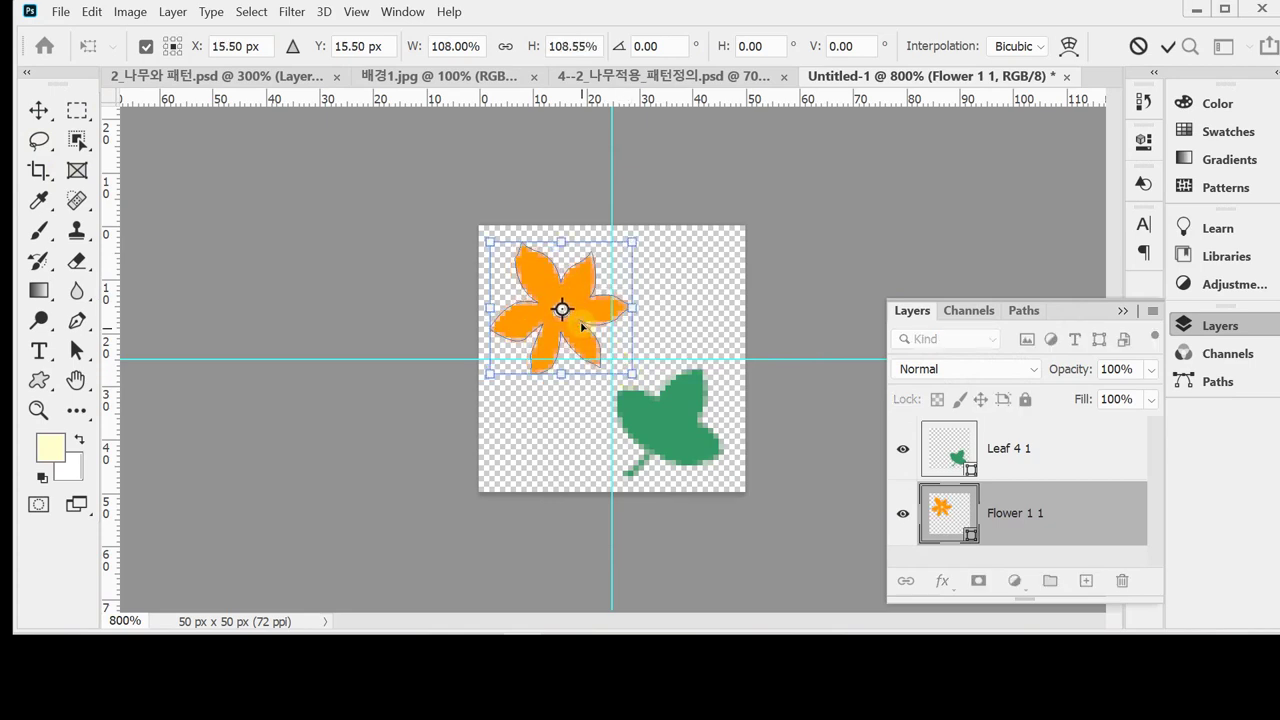
double_click(580, 318)
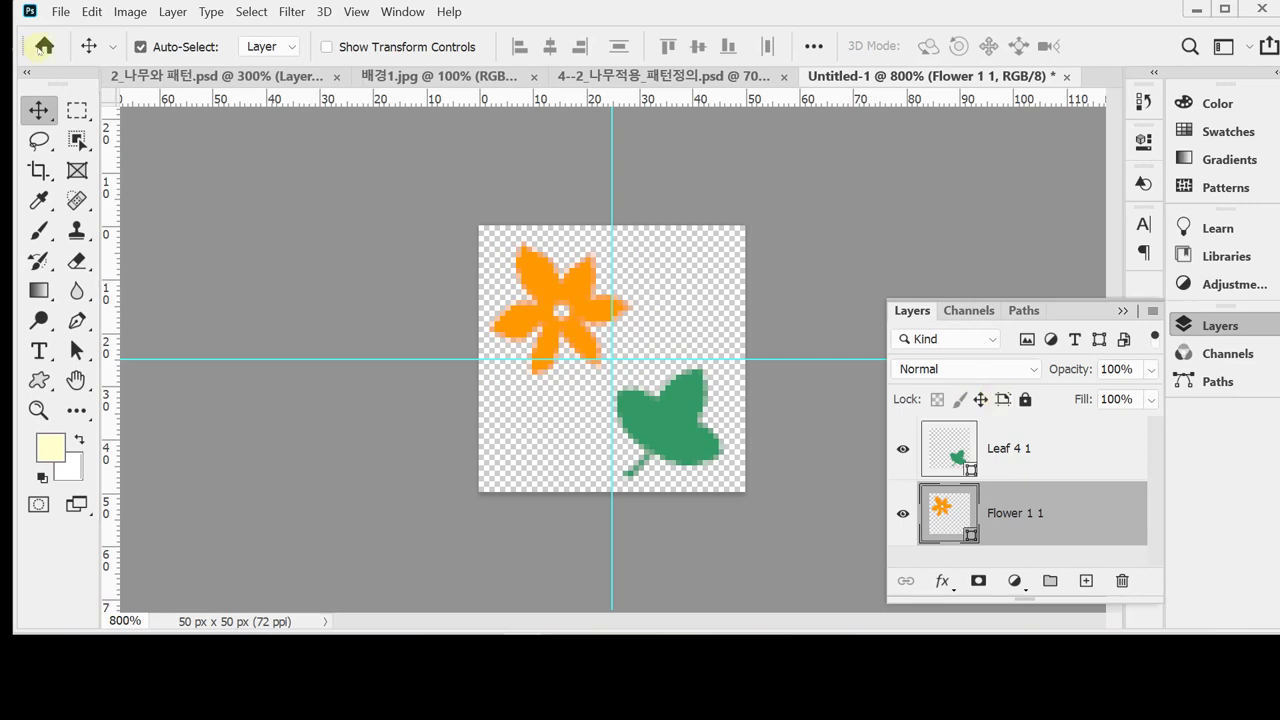
Define the whole 50 × 50 px tile as a pattern, giving it a Korean flower-and-leaf name.
left_click(91, 11)
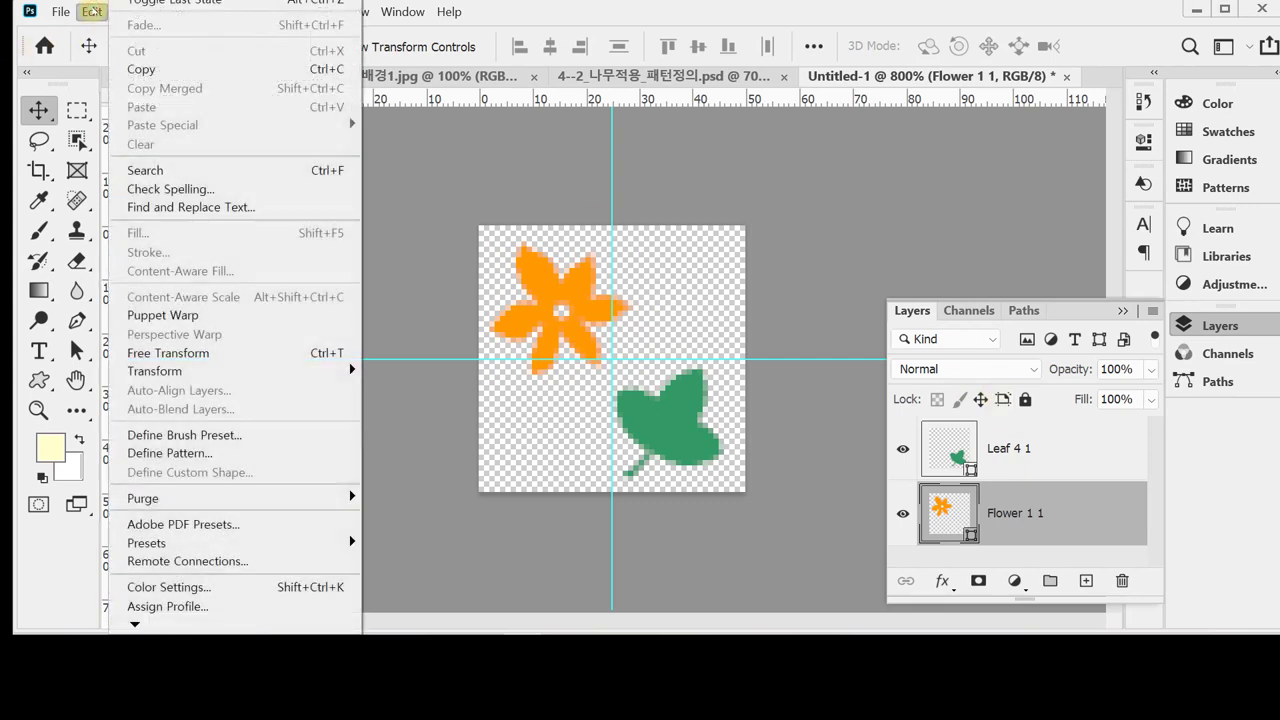
left_click(230, 453)
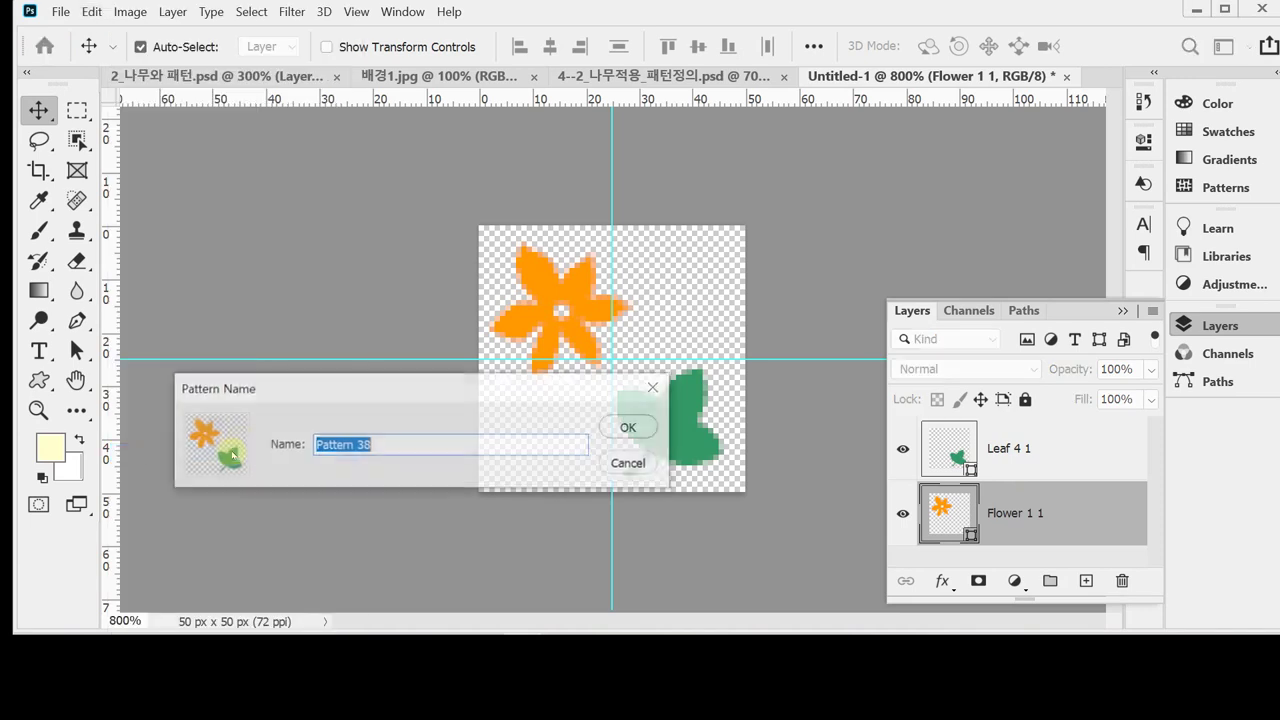
left_click_drag(430, 392, 463, 420)
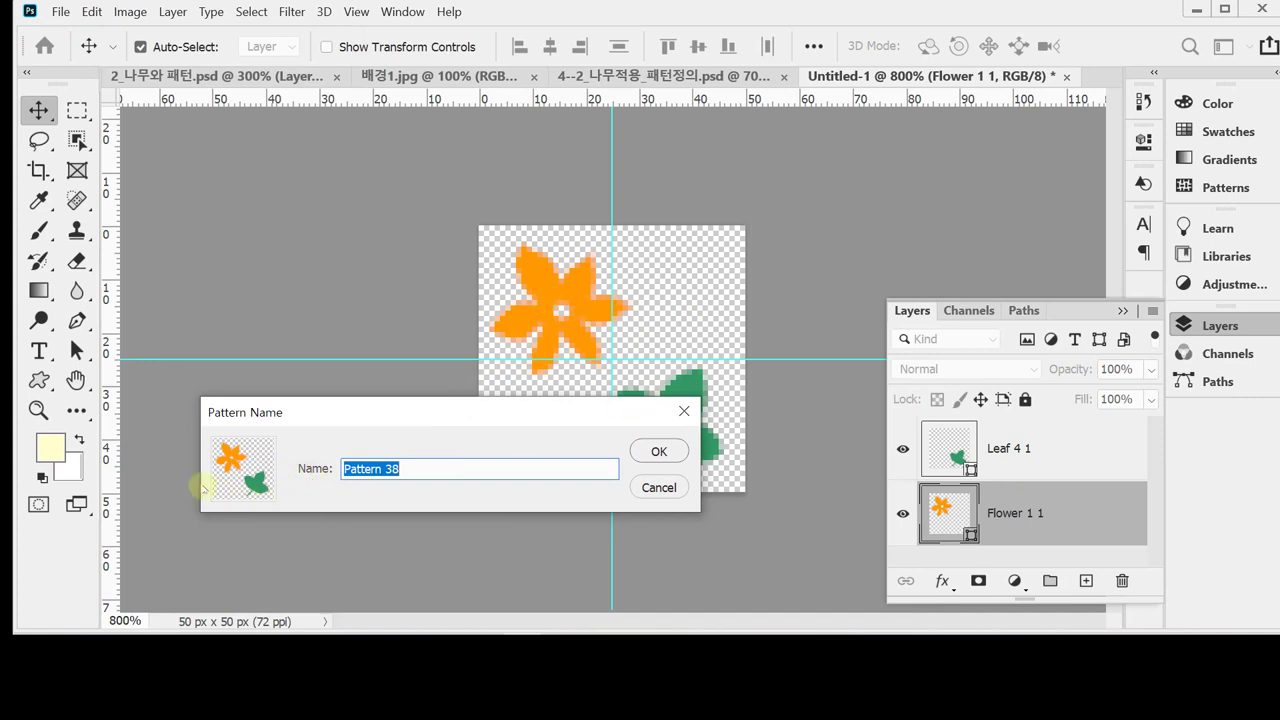
left_click_drag(305, 414, 305, 401)
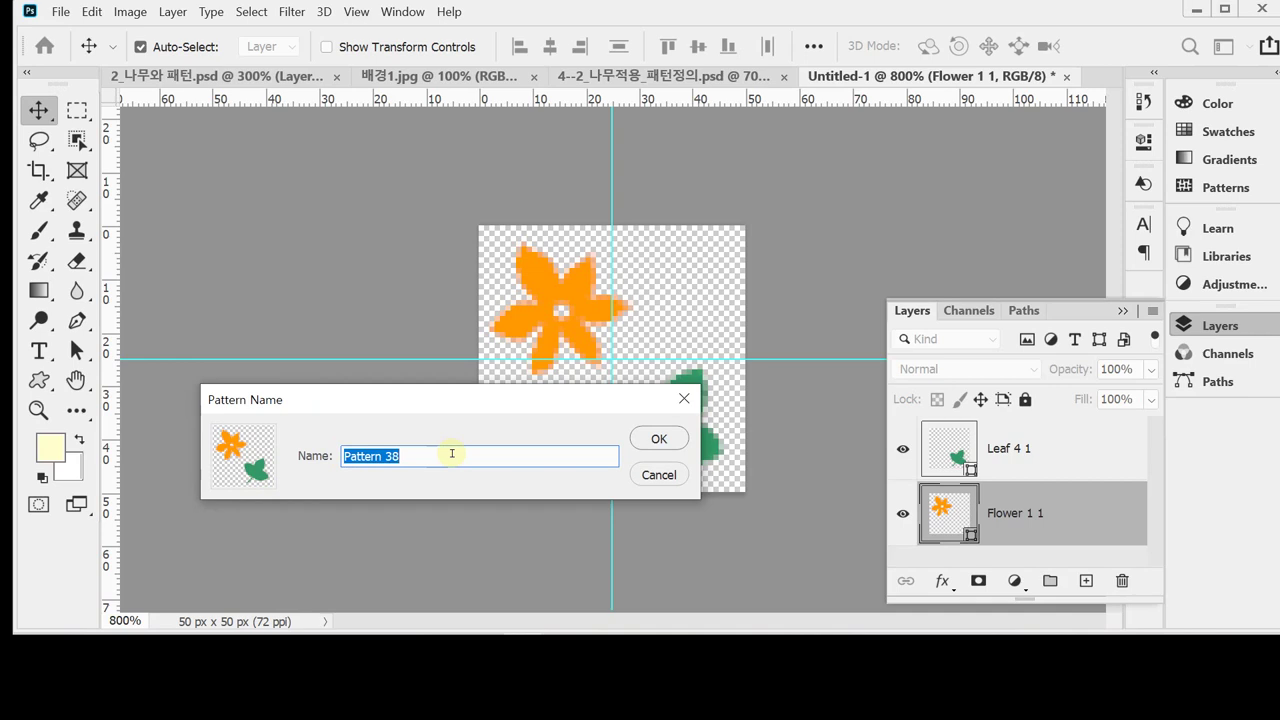
type("ㅠ")
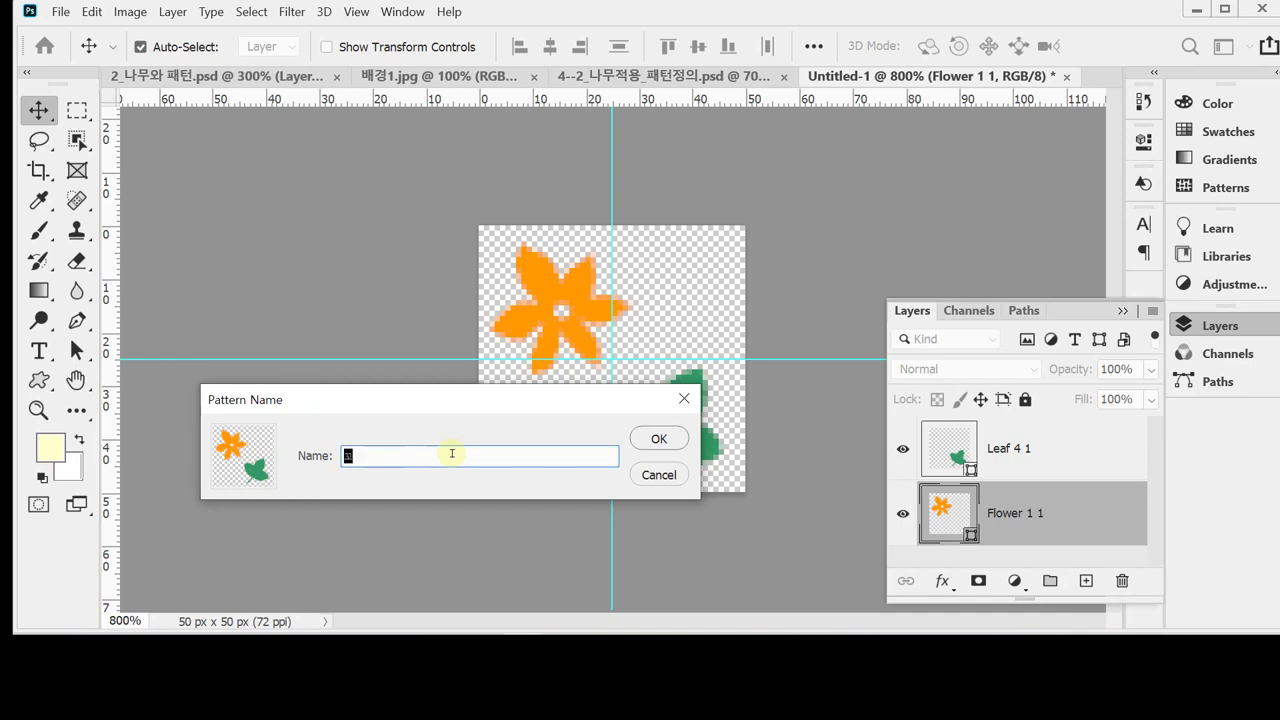
type("과 나")
type("뭇이")
type("ㅍ")
key("Return")
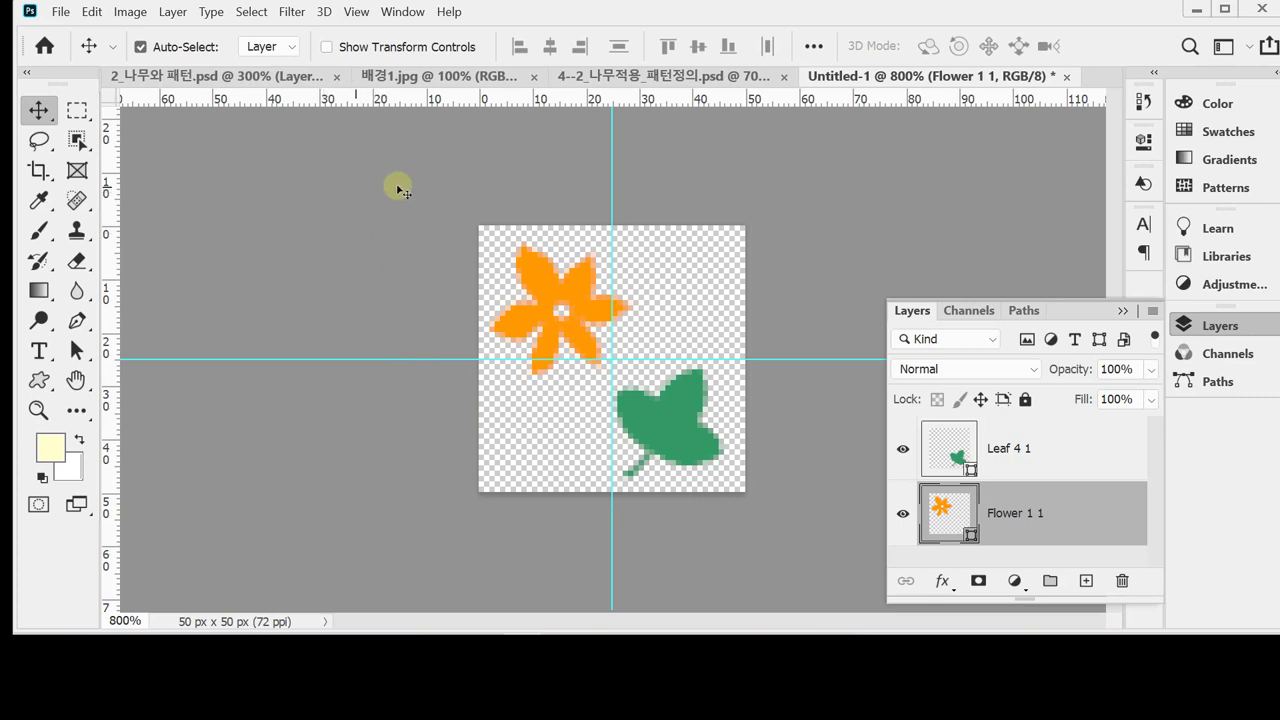
Switch to the 배경1.jpg document and activate the Custom Shape tool.
left_click(372, 77)
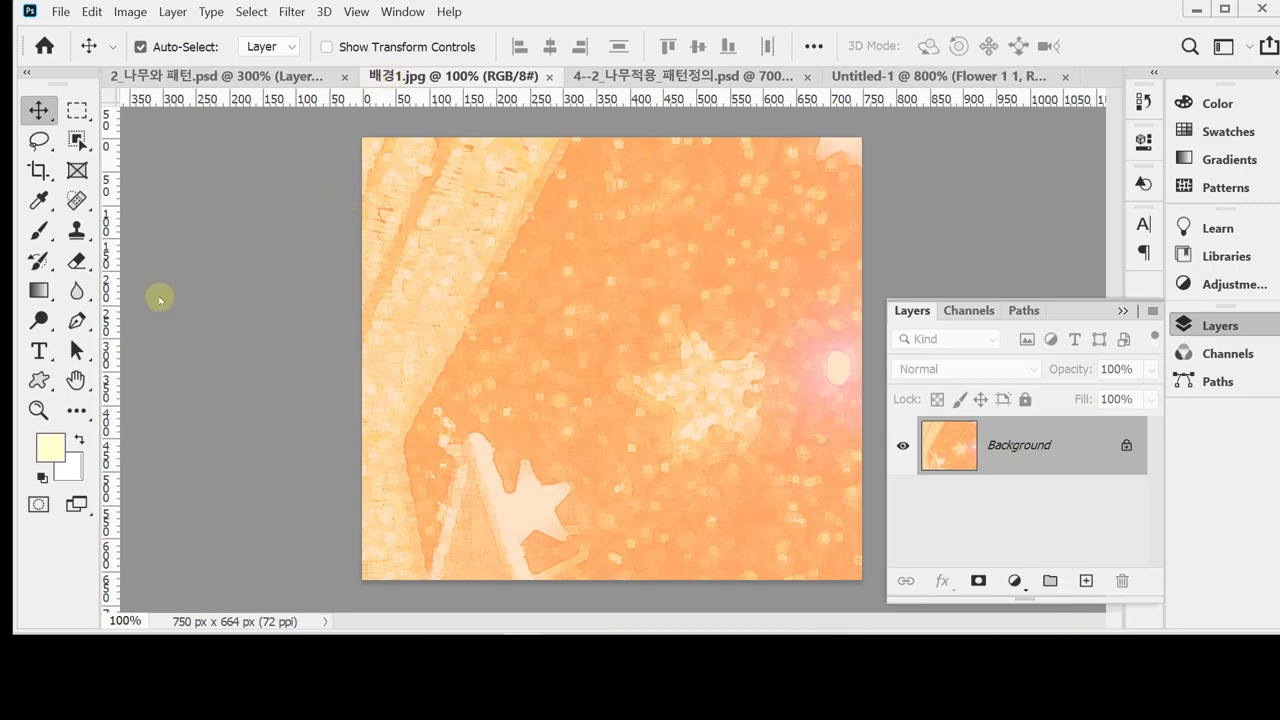
left_click(40, 381)
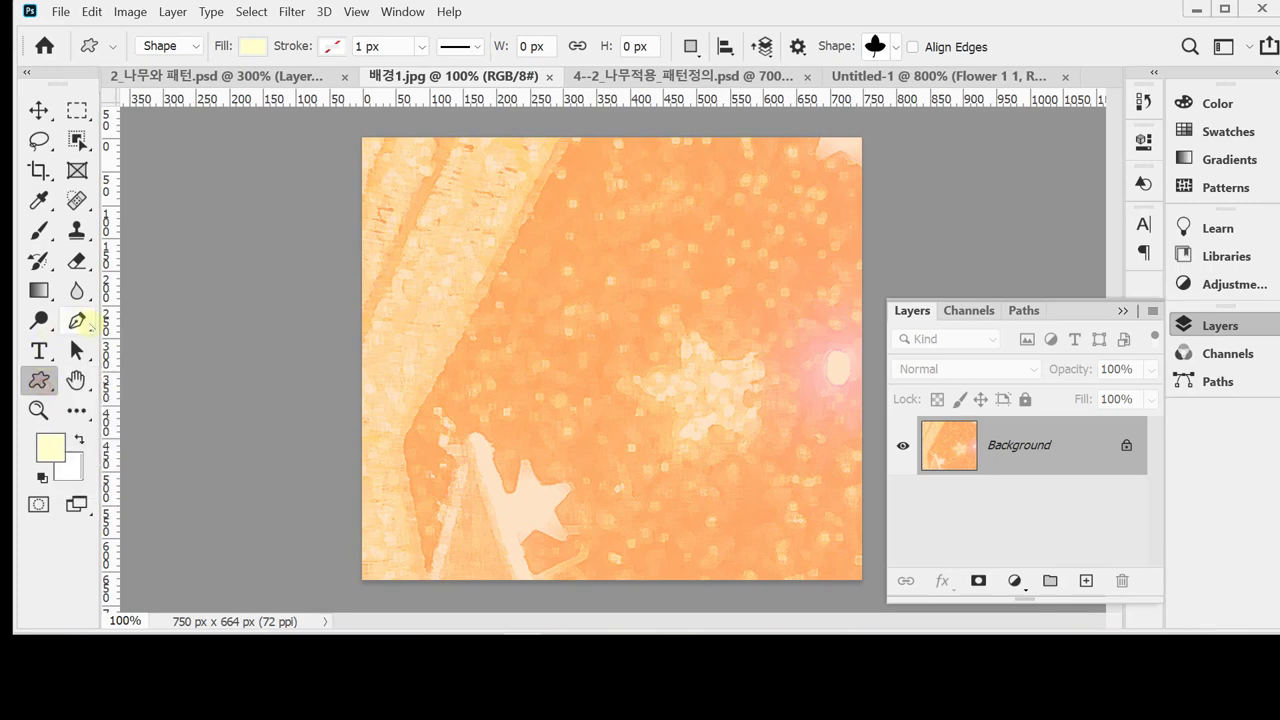
left_click(77, 320)
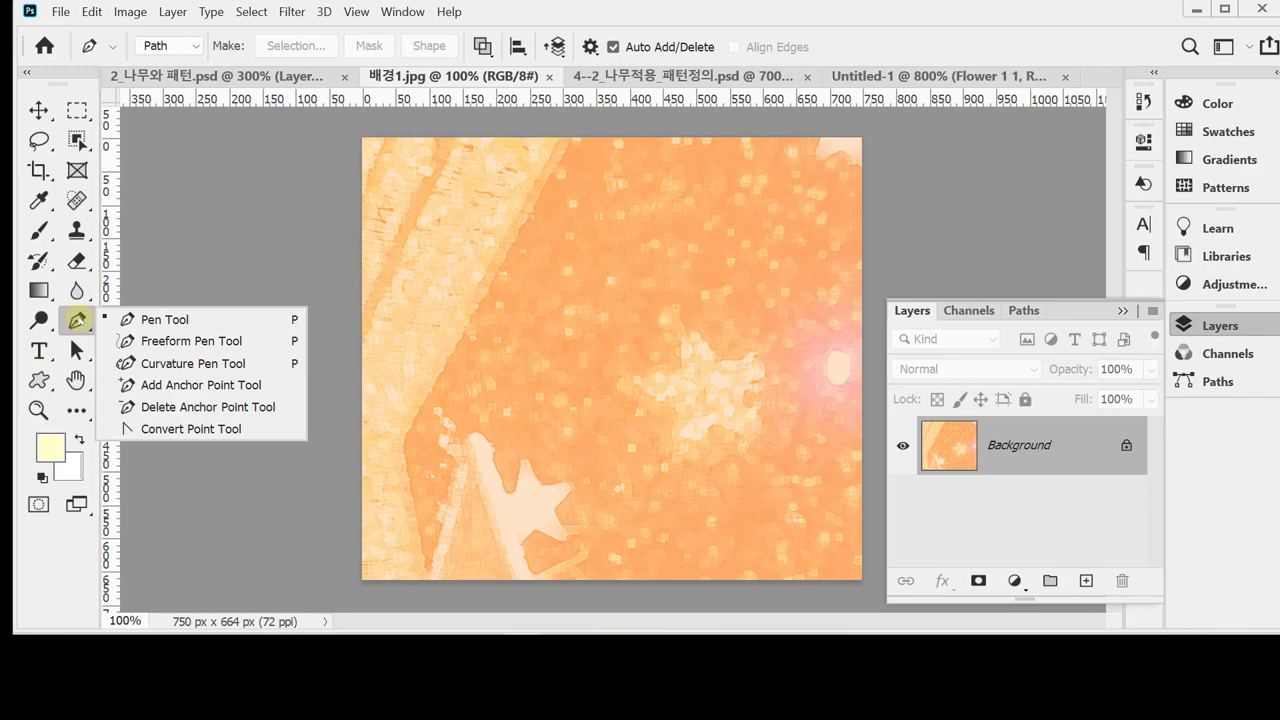
left_click(38, 380)
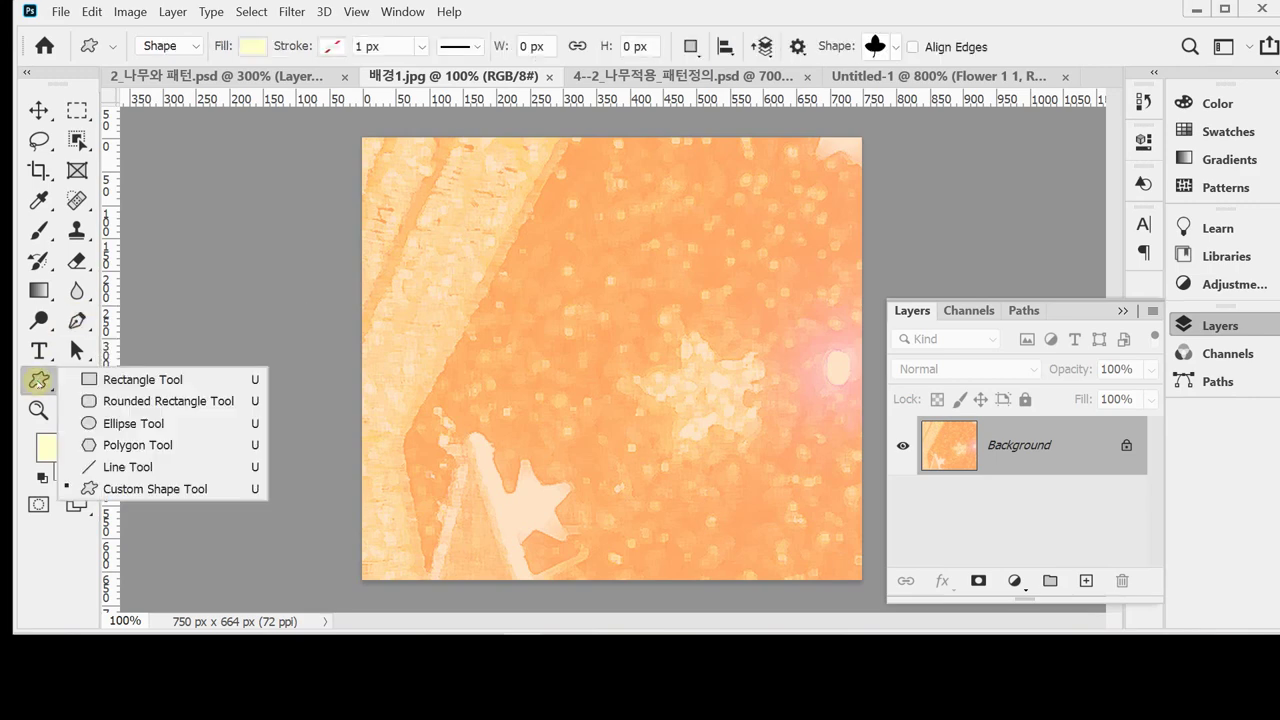
left_click(214, 490)
Choose the solid triangle from the Shapes group as the custom shape.
left_click(897, 47)
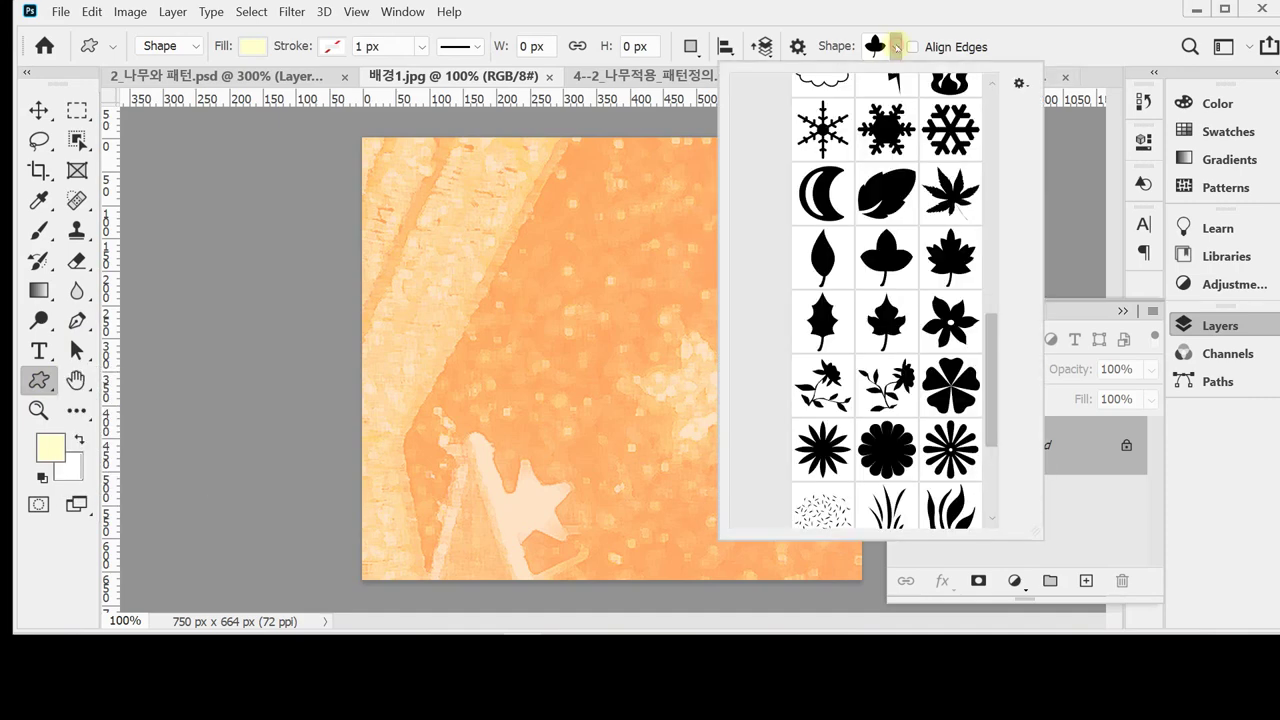
scroll(991, 337, "up", 8)
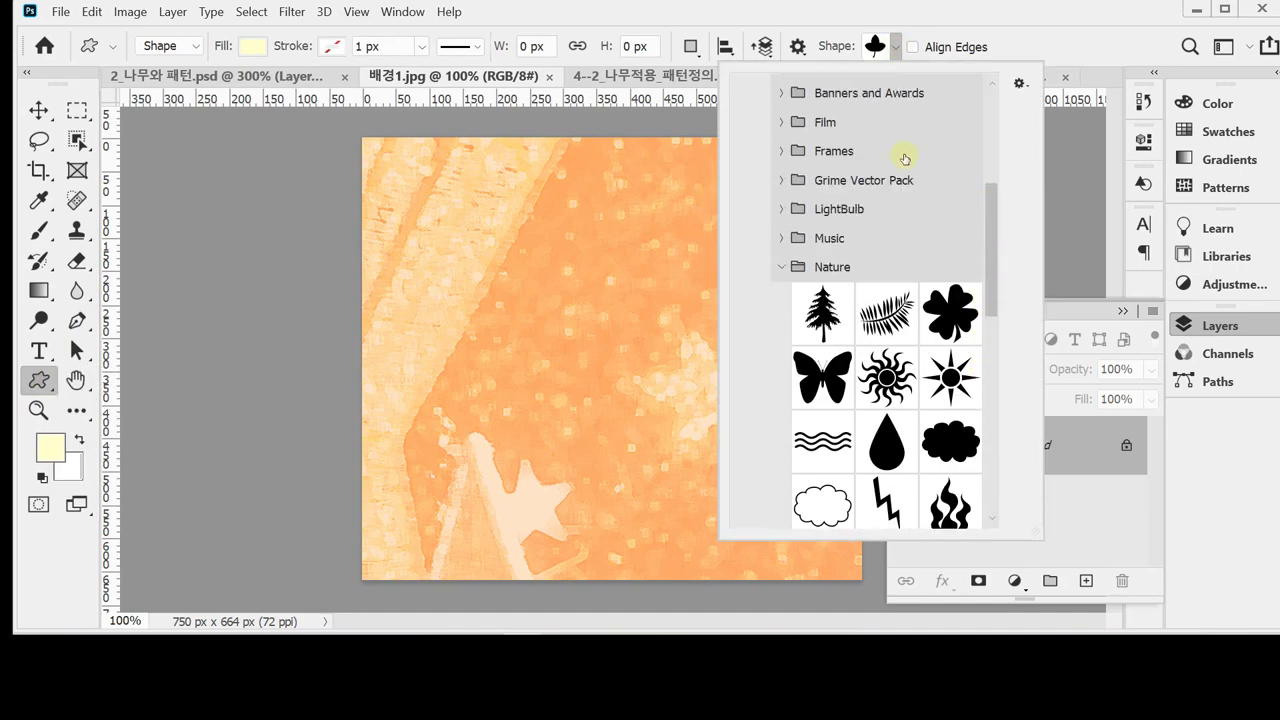
left_click(780, 268)
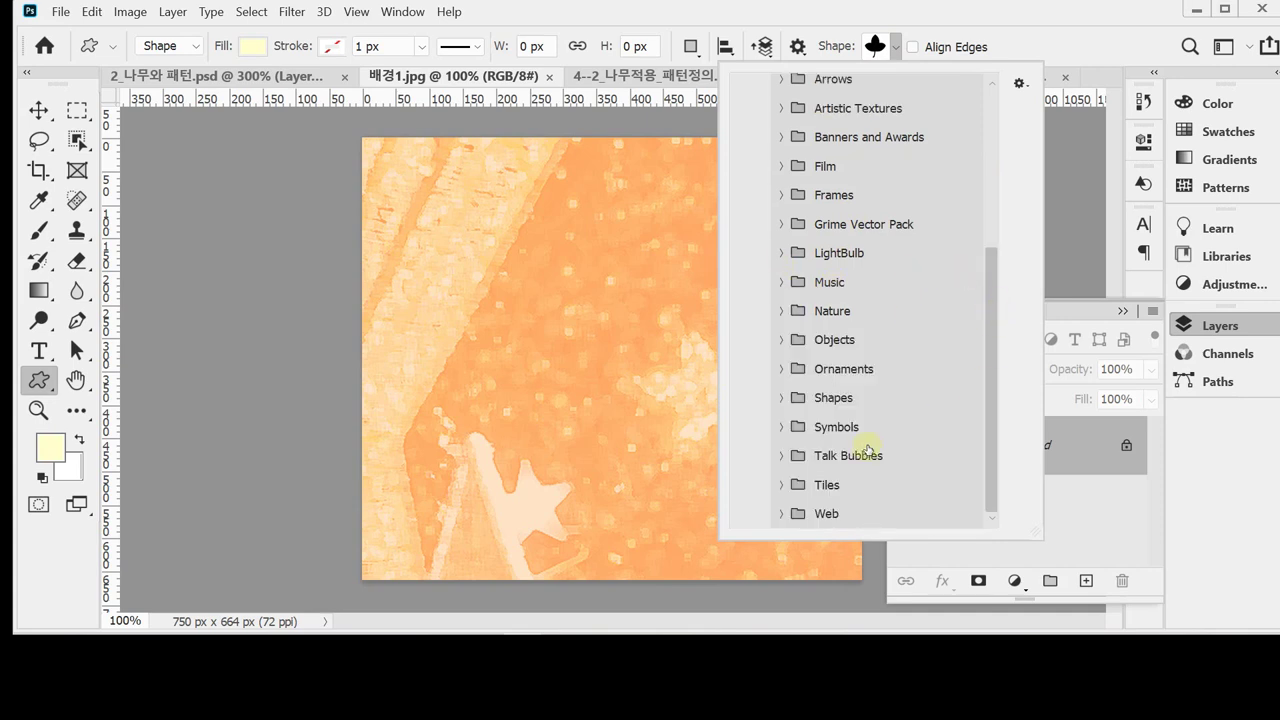
left_click(781, 398)
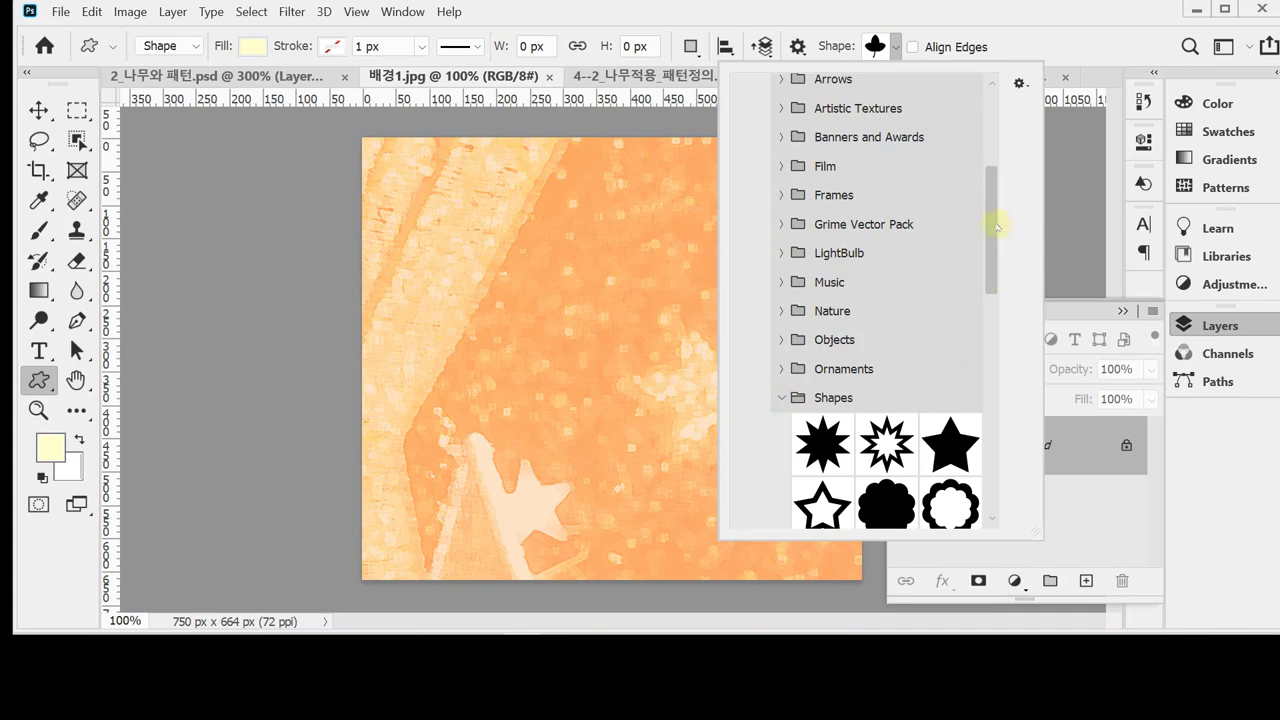
left_click_drag(996, 227, 988, 391)
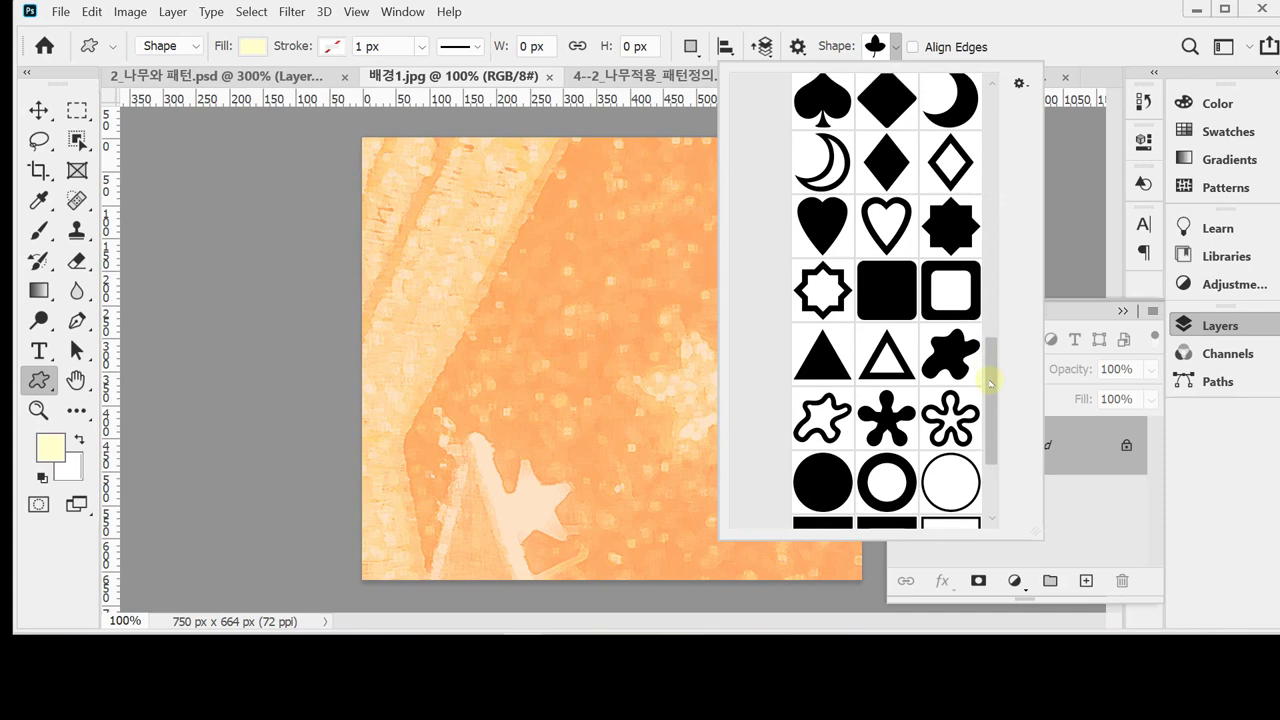
left_click(819, 360)
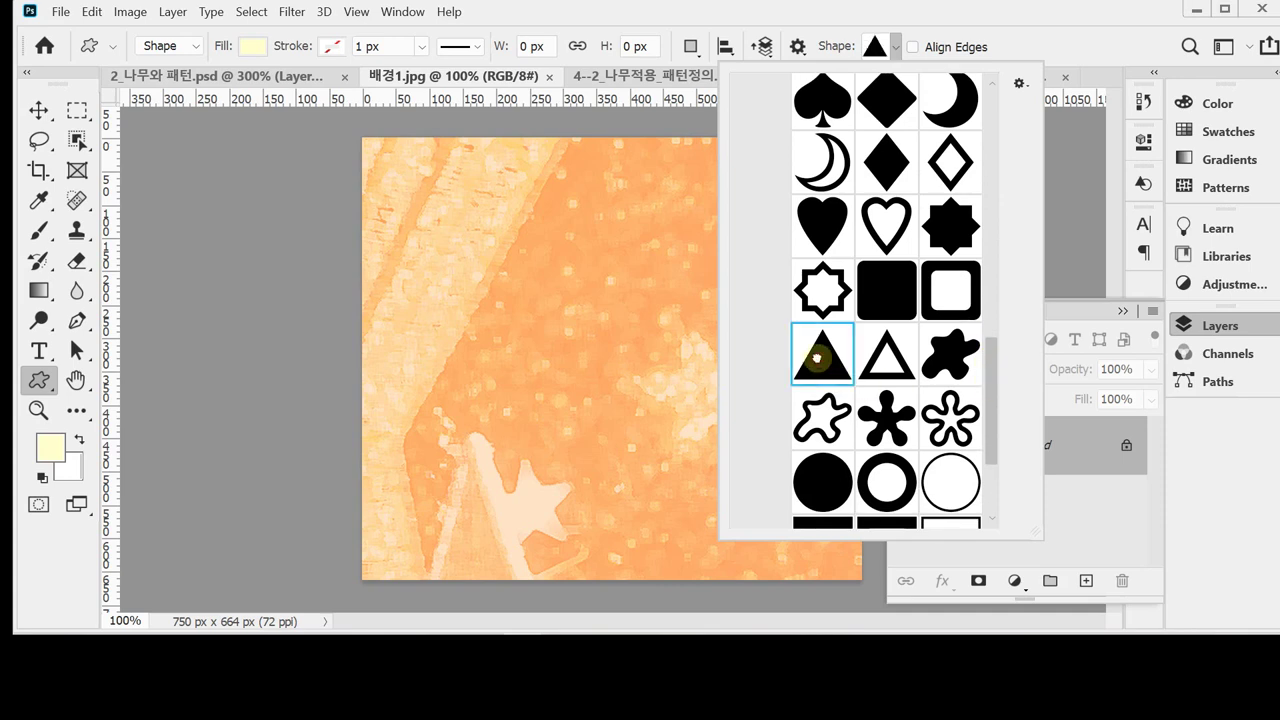
left_click(762, 11)
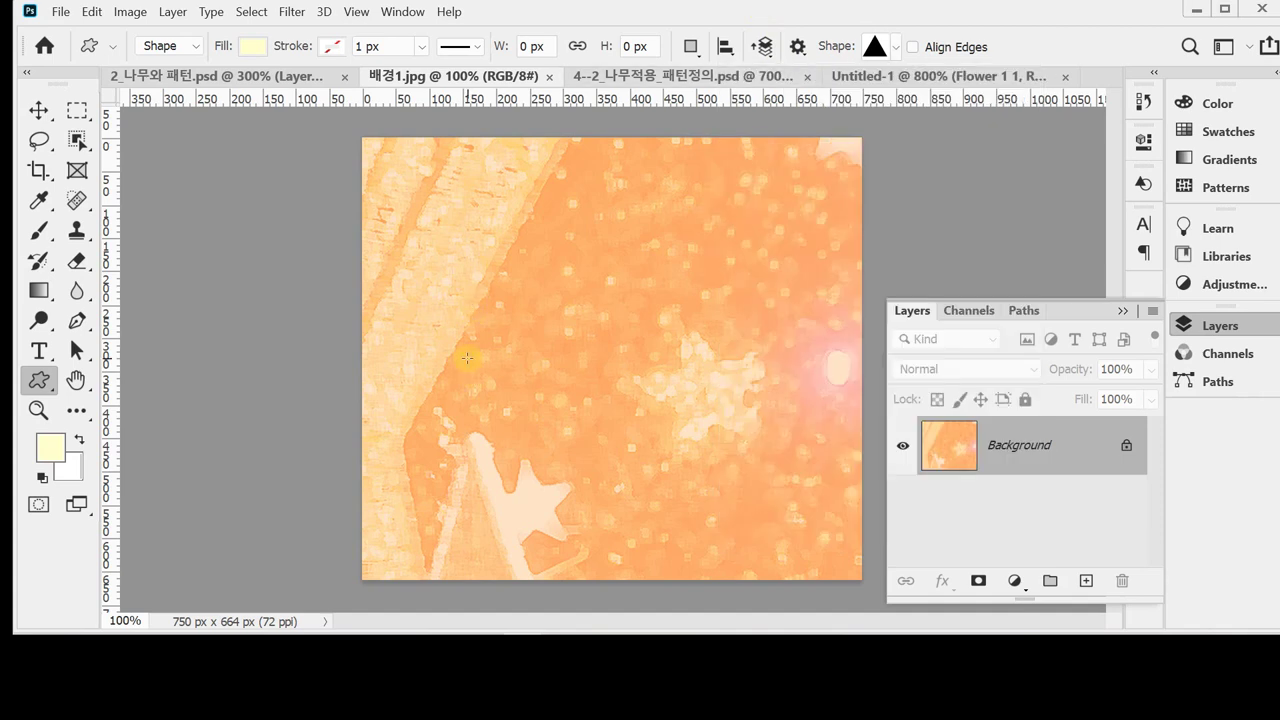
Draw the triangle in Shape mode, about 119 × 103 px, left of the image's centre just above the pale peak.
left_click(164, 47)
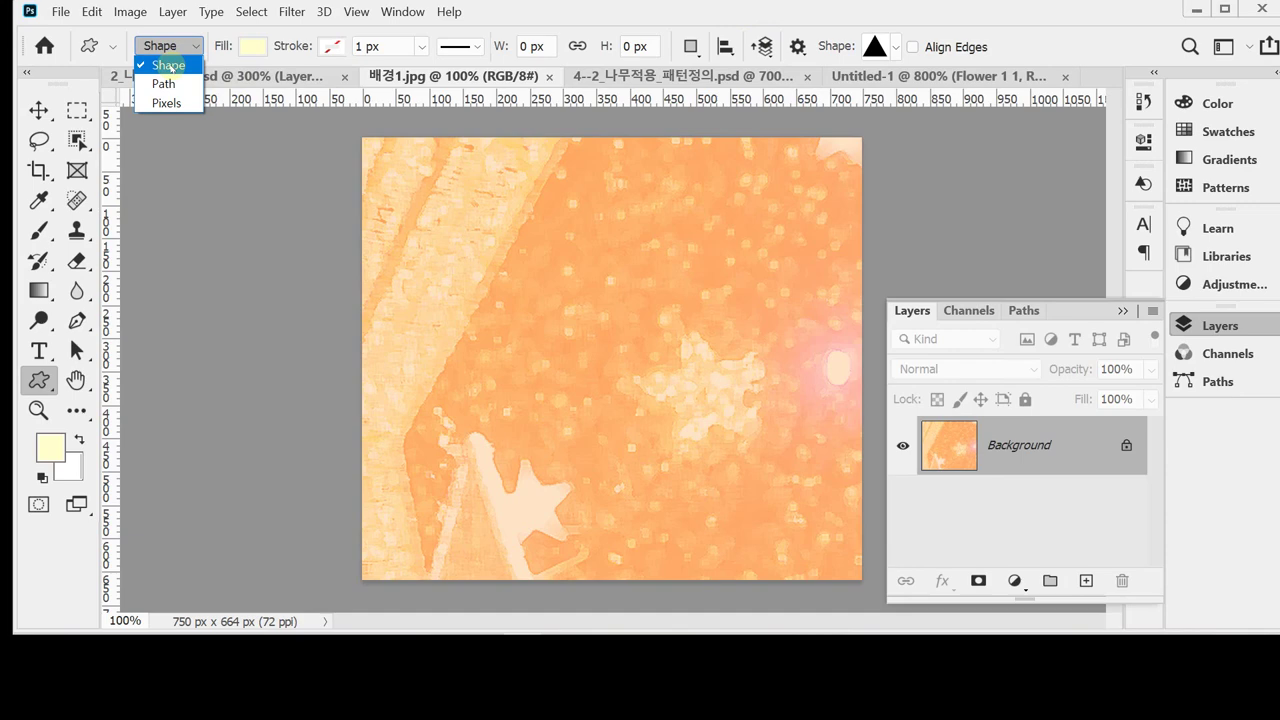
left_click(168, 65)
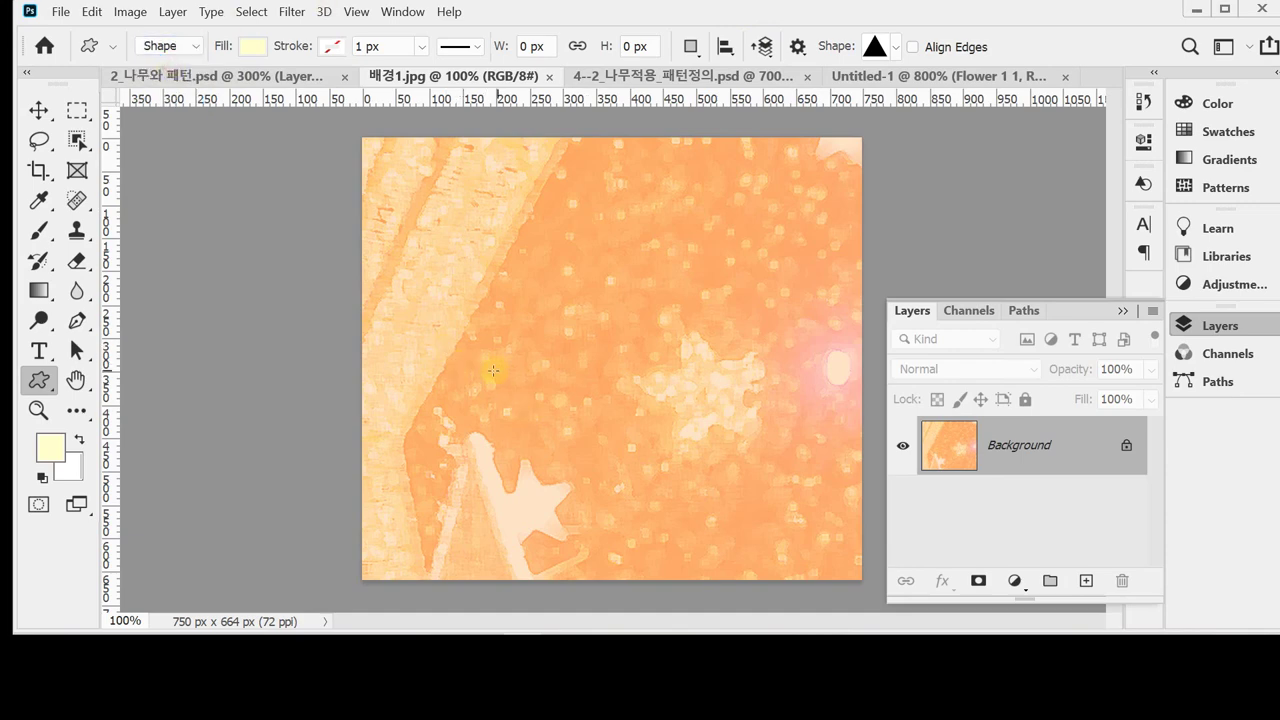
left_click_drag(453, 353, 543, 424)
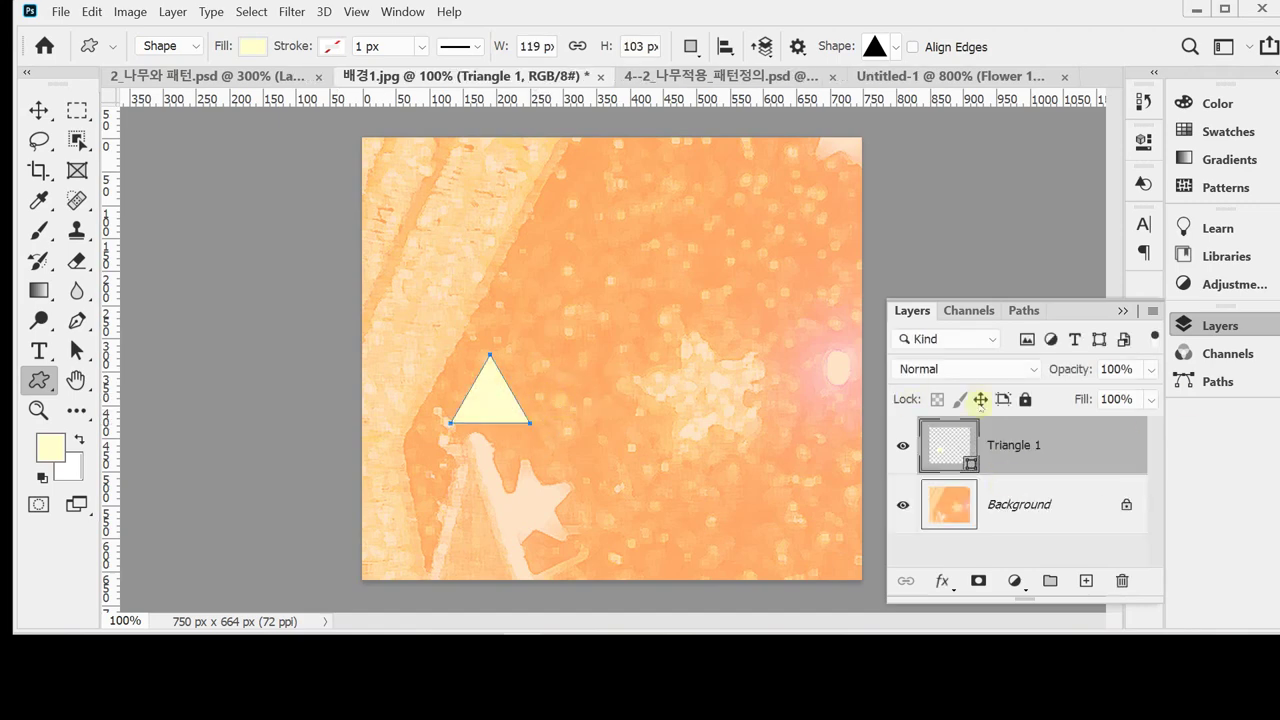
Set the triangle shape layer's fill colour to dark blue 036.
double_click(958, 447)
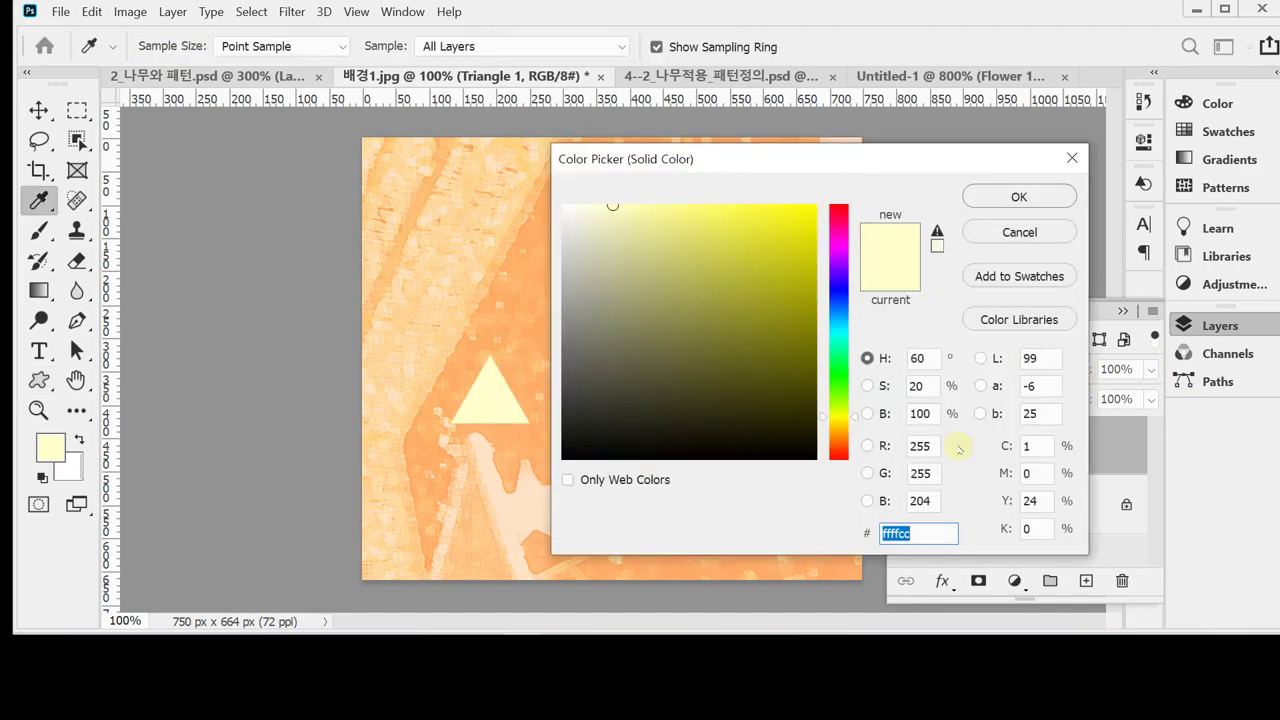
type("003366")
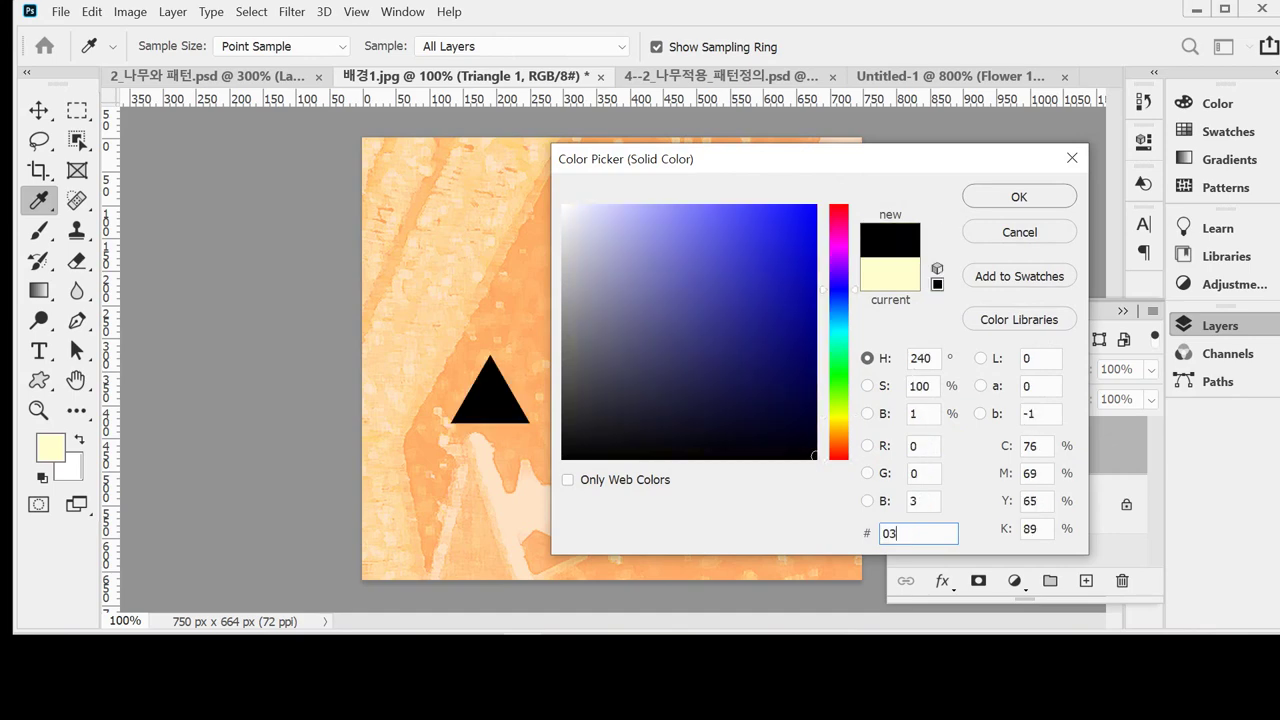
key("Return")
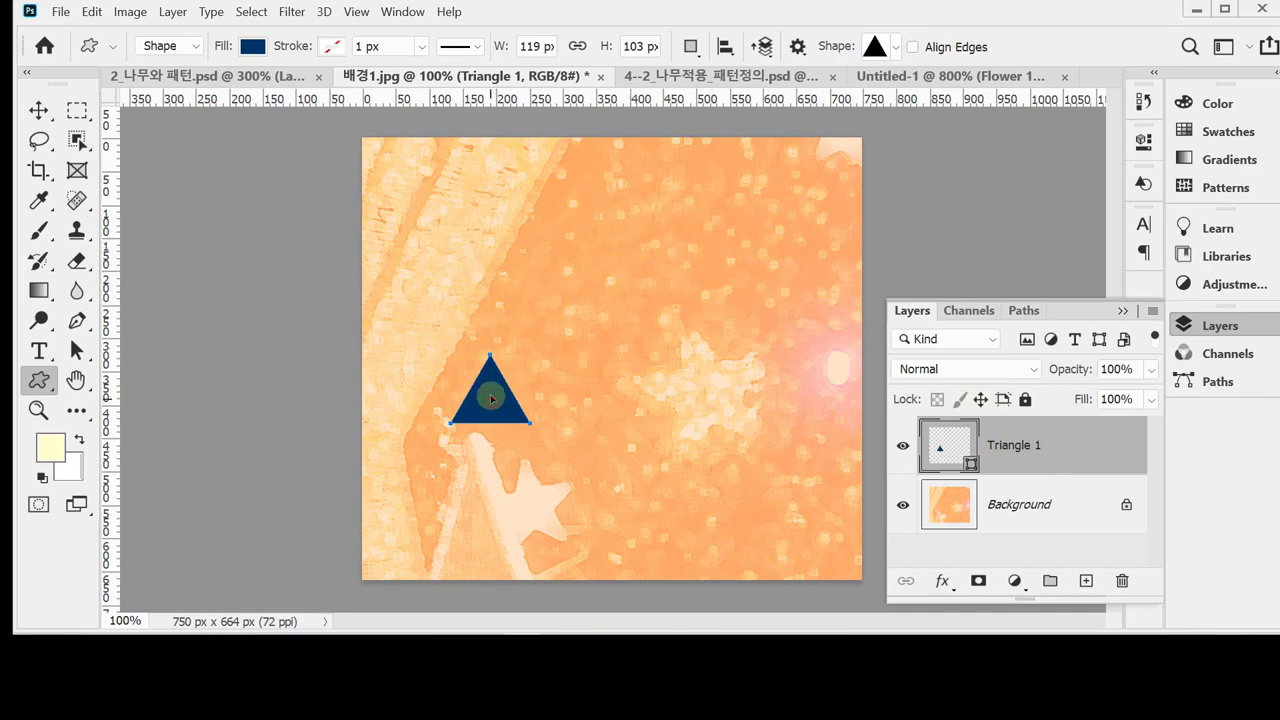
Move the triangle slightly higher above the pale peak.
left_click_drag(487, 406, 489, 396)
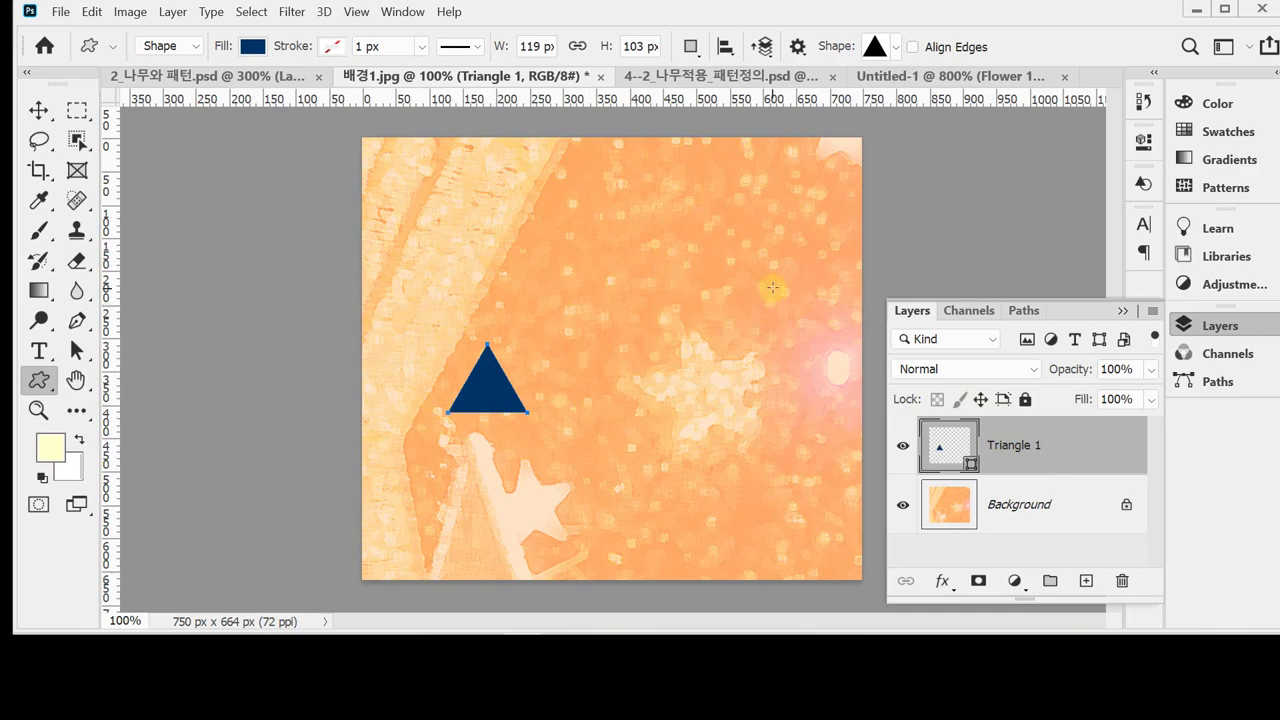
left_click(1186, 324)
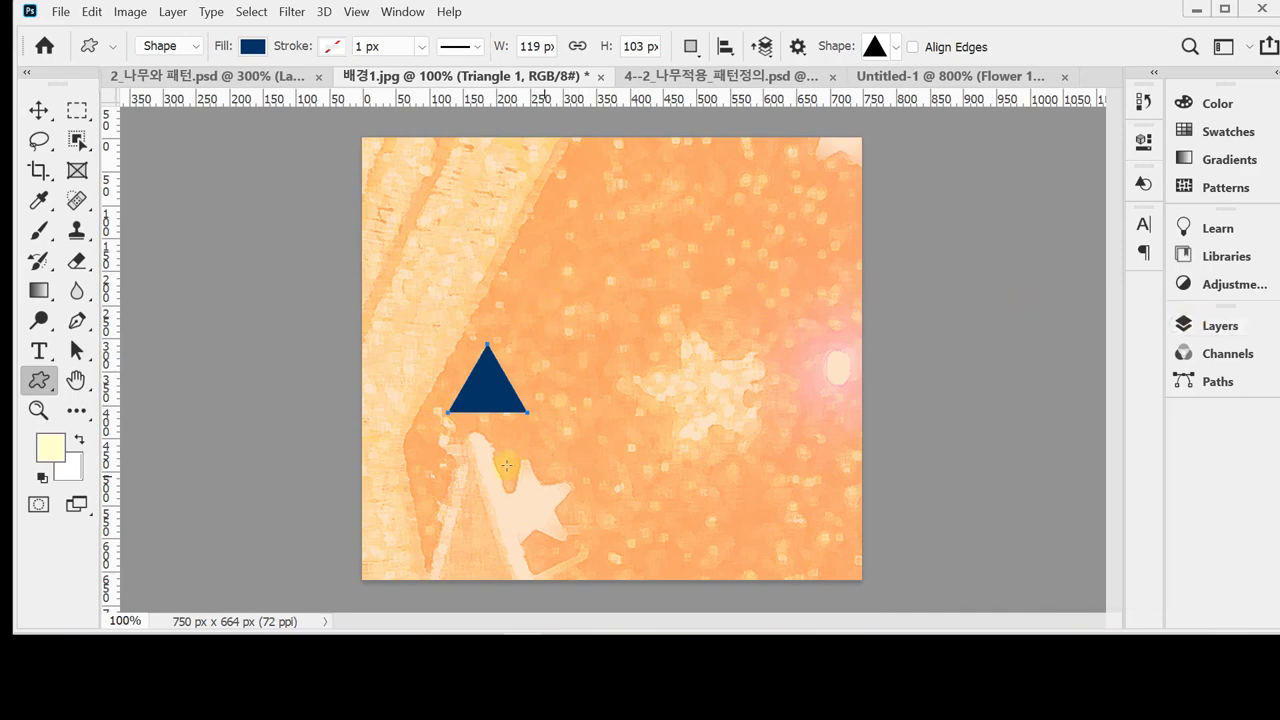
left_click(1244, 331)
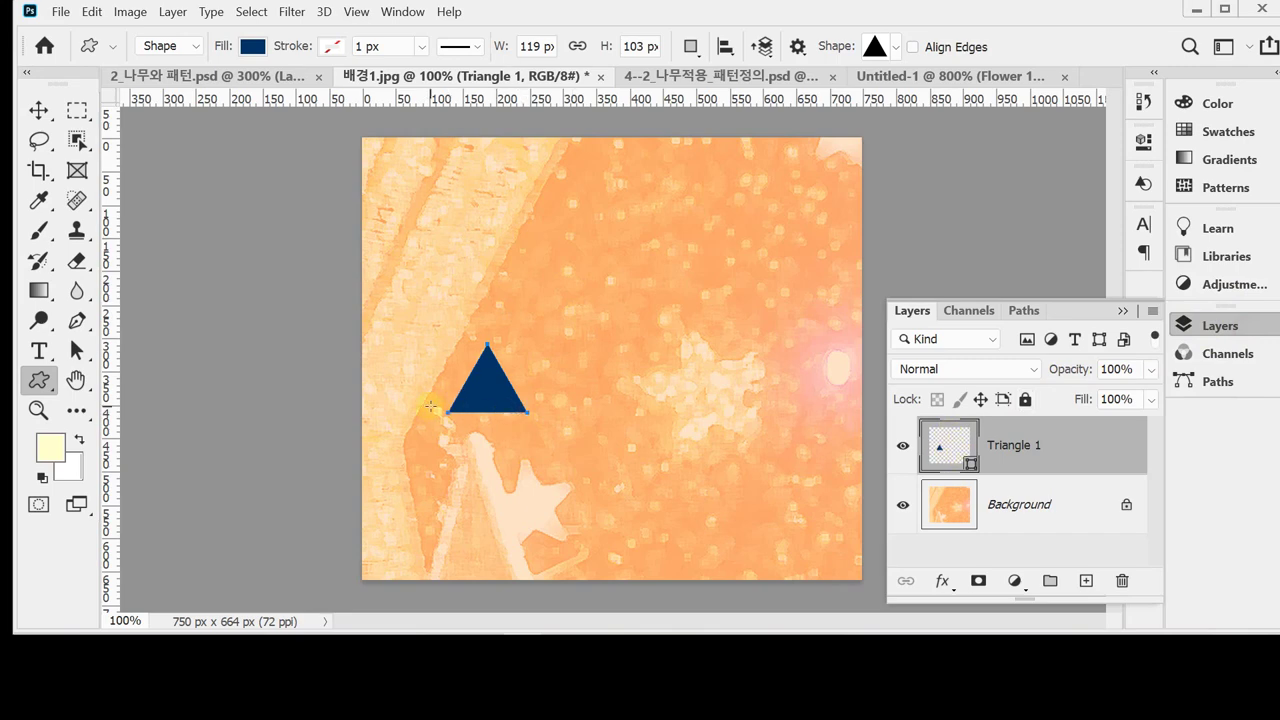
Try a second triangle, about 140 px wide, overlapping the first one's base, and delete it with its layer.
left_click_drag(459, 402, 550, 468)
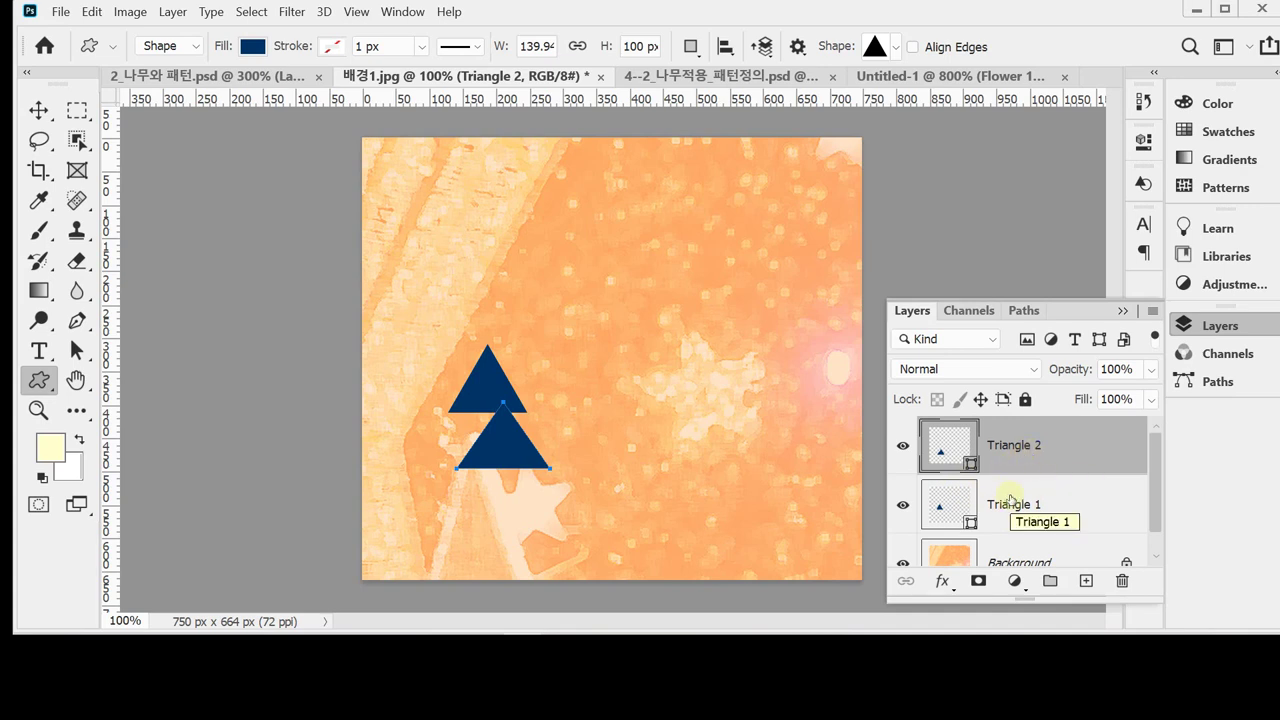
key("Delete")
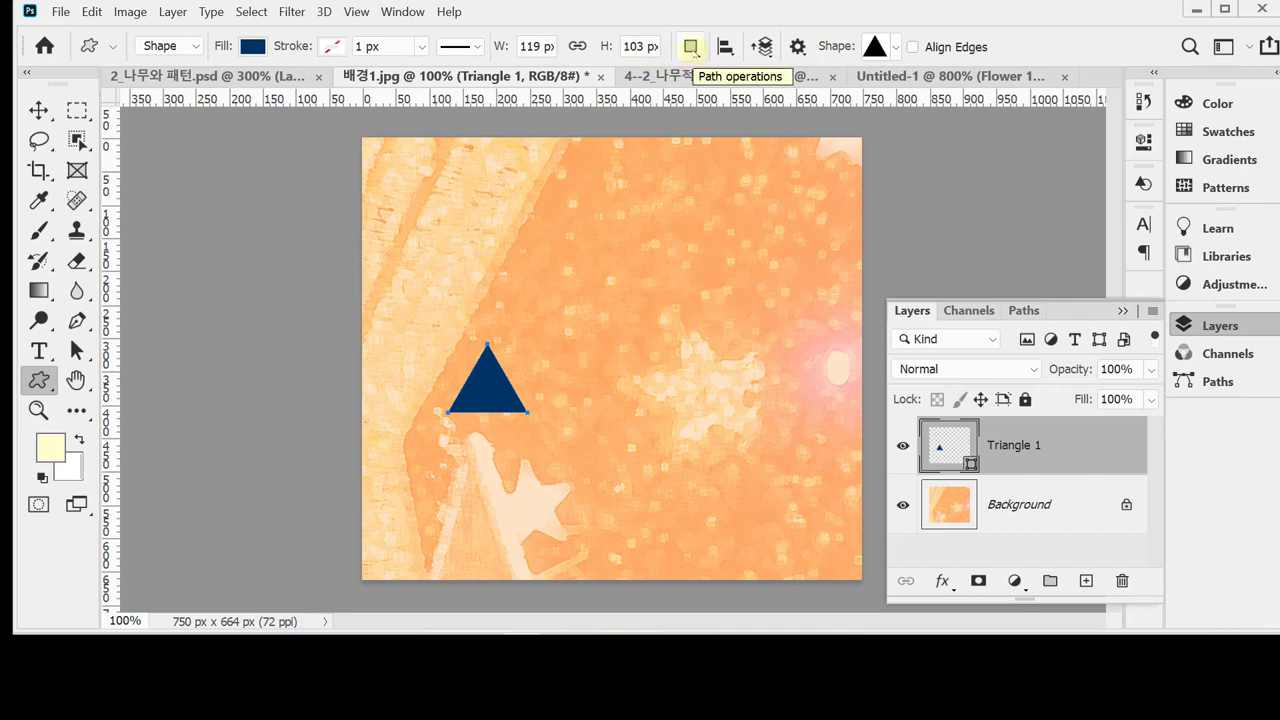
Set the path operation to Combine Shapes and add a slightly larger triangle, about 130 px wide, overlapping the first one's lower part.
left_click(691, 47)
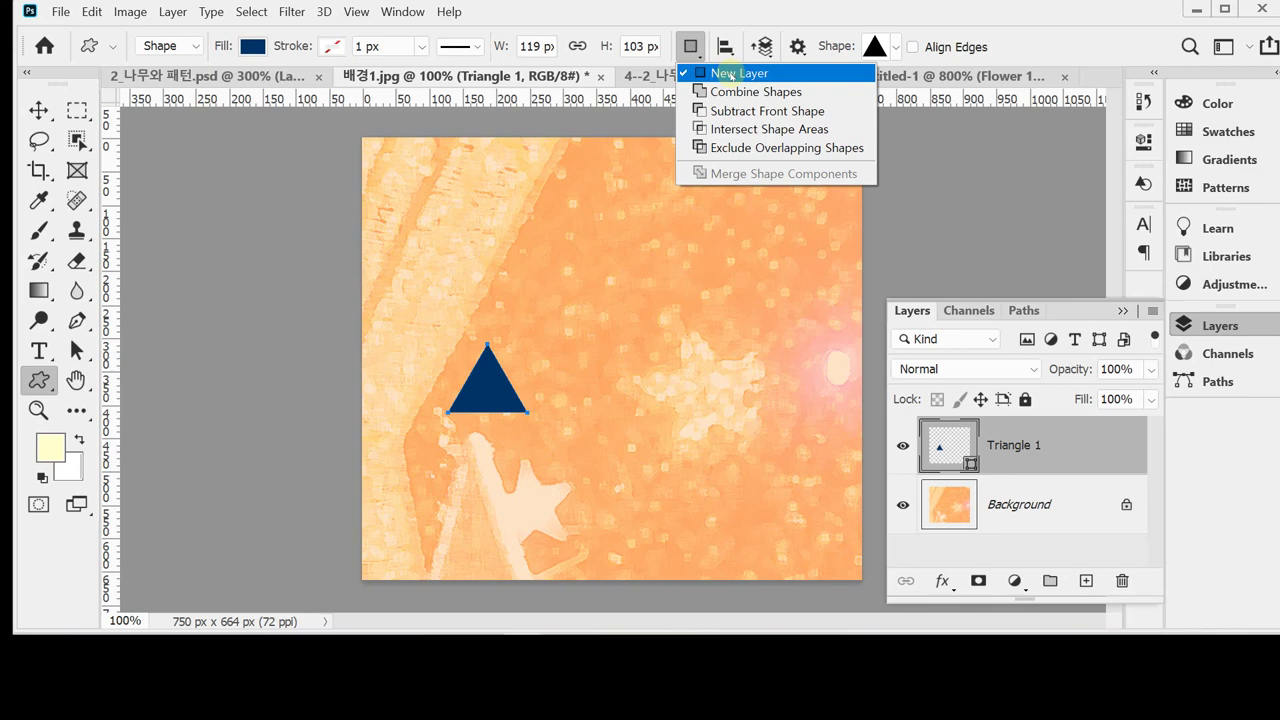
left_click(791, 93)
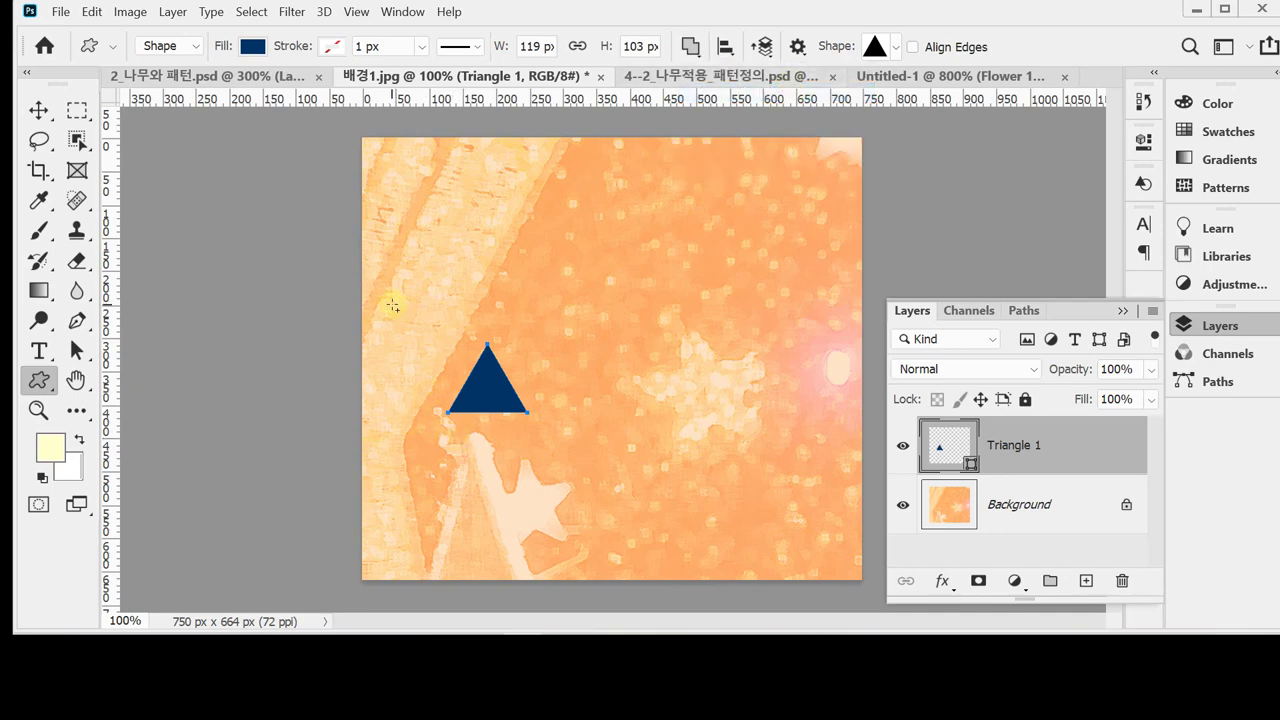
left_click(486, 373)
left_click(476, 407)
left_click_drag(440, 386, 572, 460)
key("shift")
left_click_drag(491, 446, 500, 418)
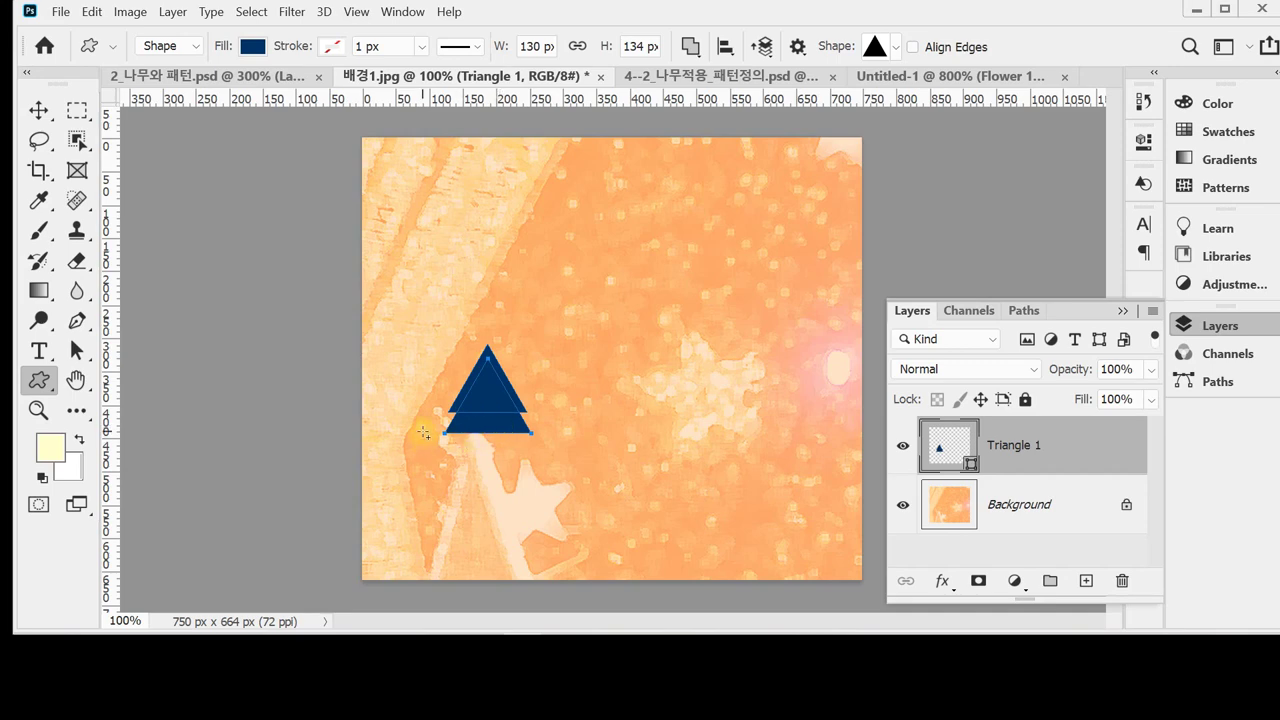
Add a third triangle about 187 px wide and a fourth about 208 px wide below the first two on the same shape layer.
left_click_drag(423, 432, 620, 539)
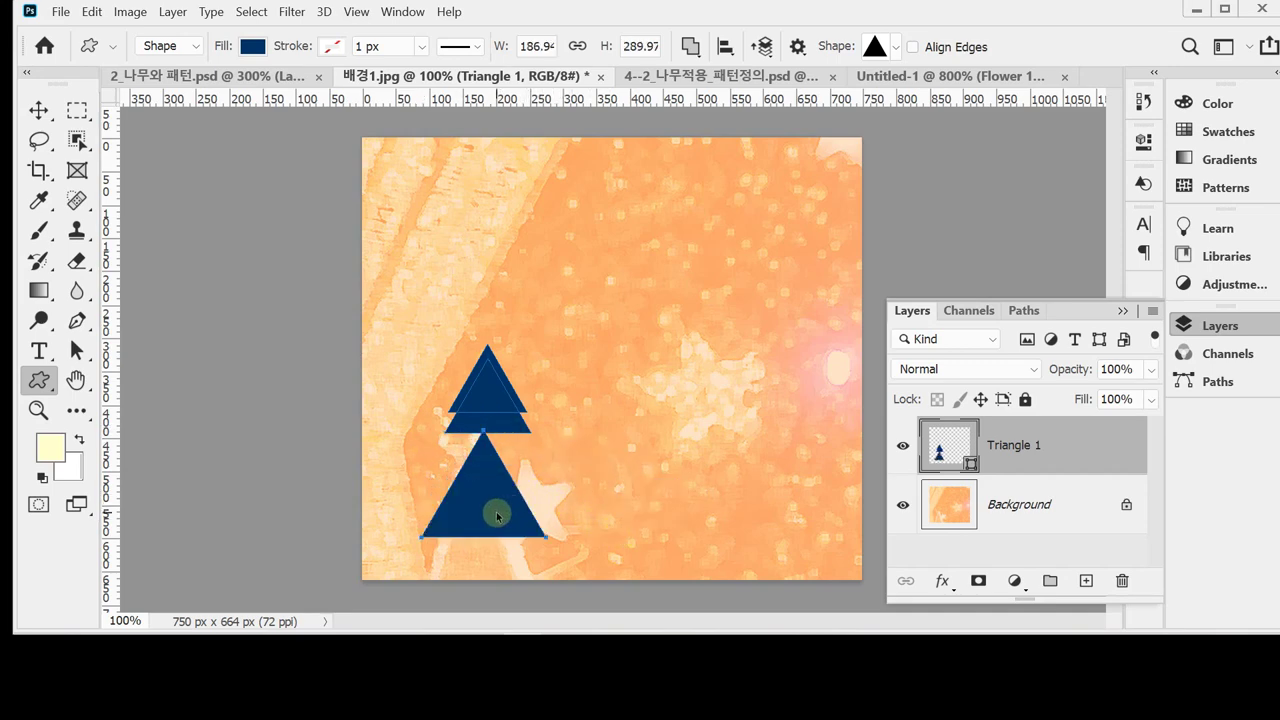
left_click_drag(492, 518, 628, 574)
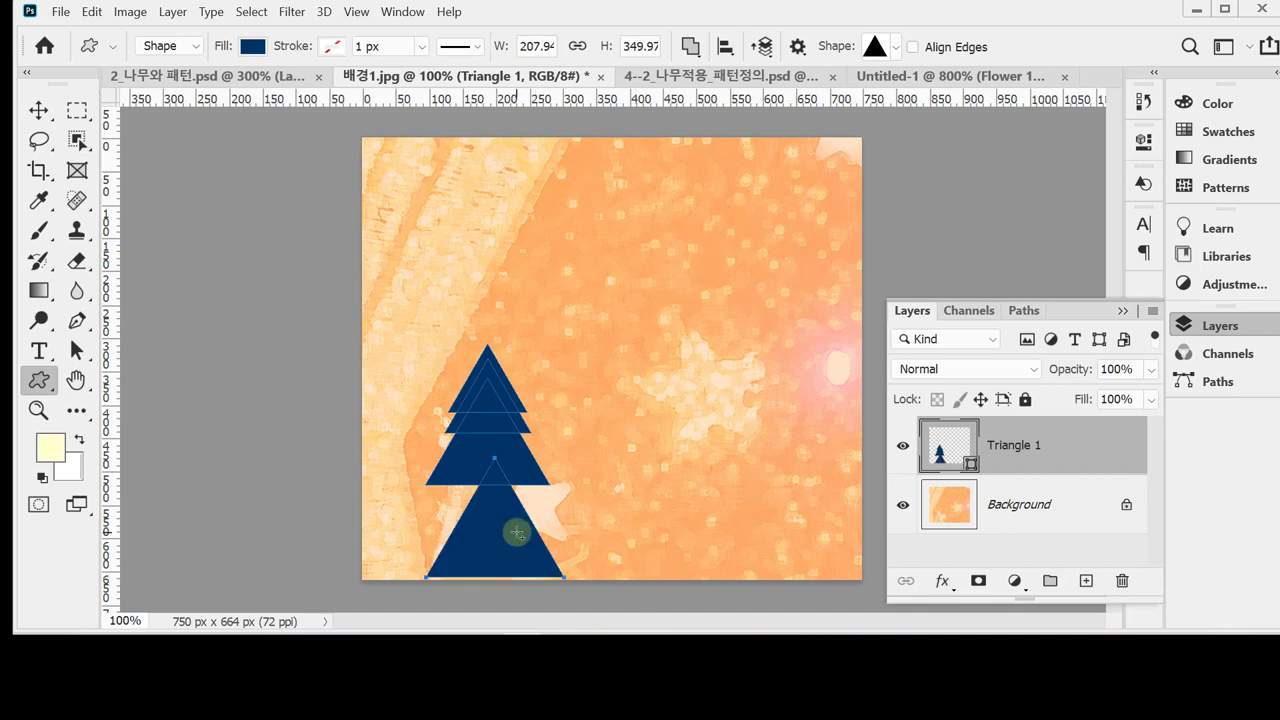
Reposition the four triangles so they overlap as the stacked tiers of a fir tree.
mouse_move(516, 538)
left_mouse_down()
mouse_move(509, 503)
mouse_move(509, 518)
left_mouse_up()
left_click_drag(457, 451, 451, 480)
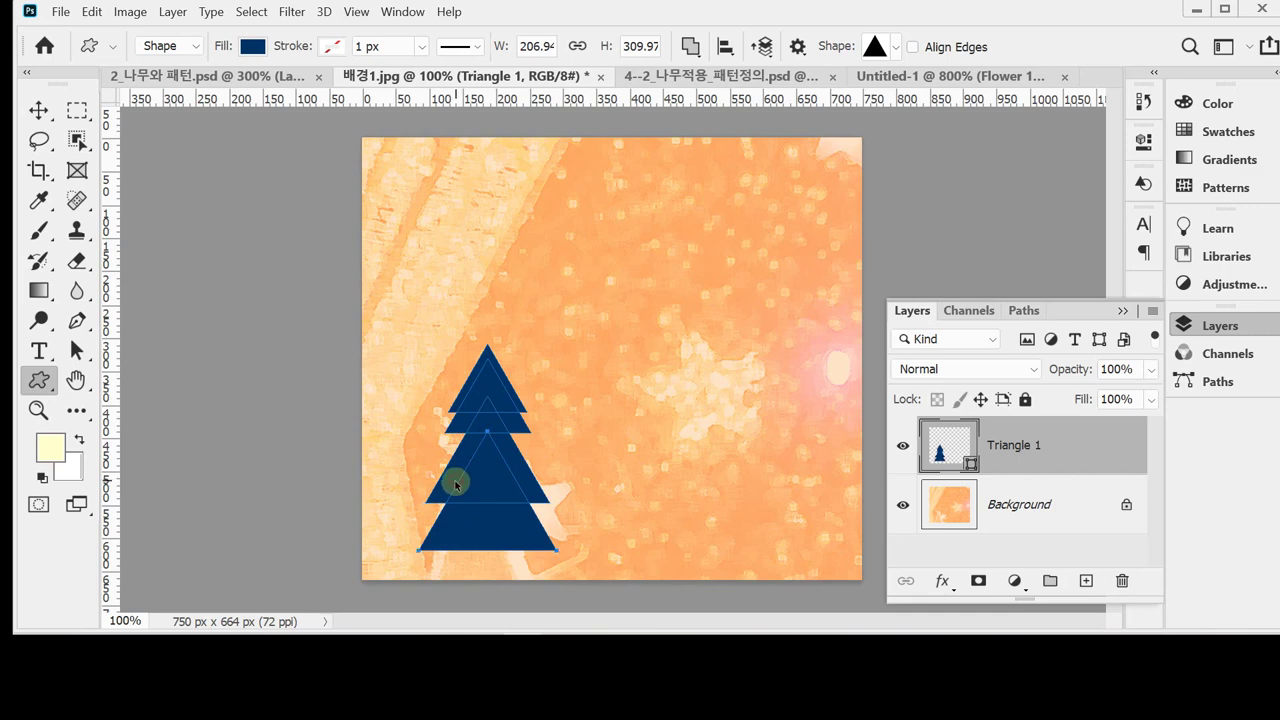
left_click(461, 430)
left_click_drag(461, 430, 460, 390)
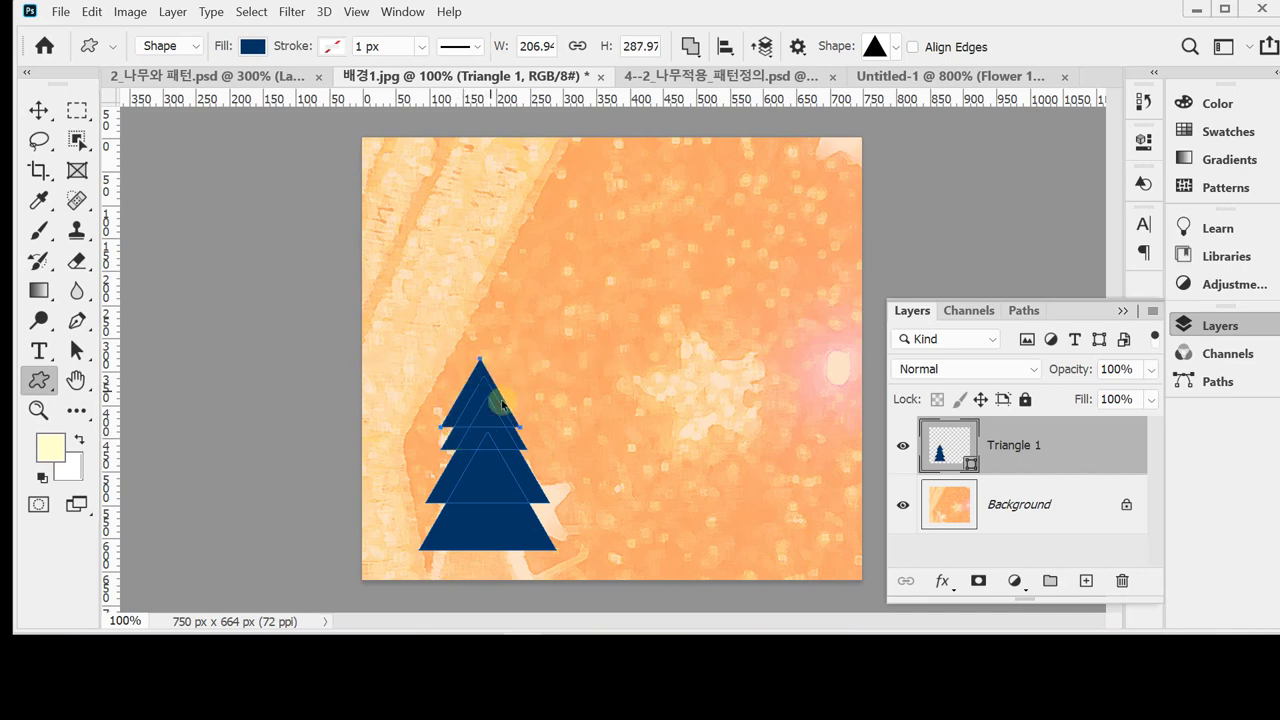
left_click(465, 386, "ctrl")
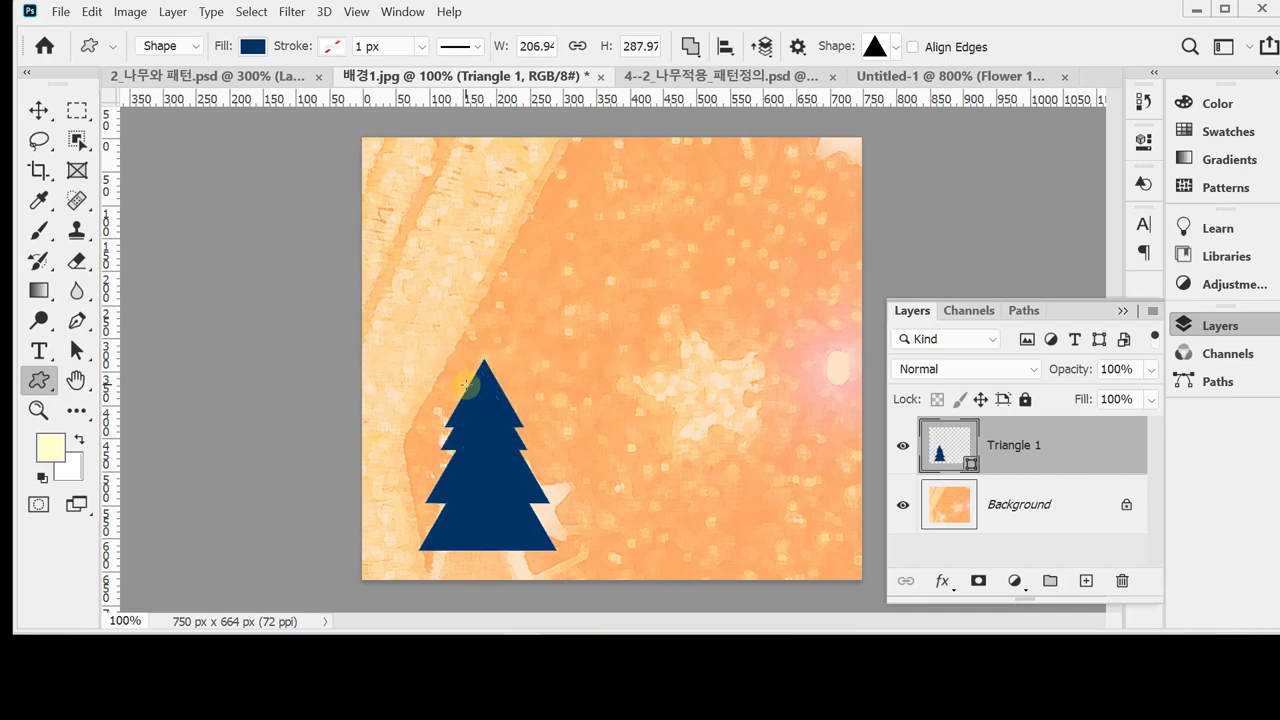
key("ctrl+t")
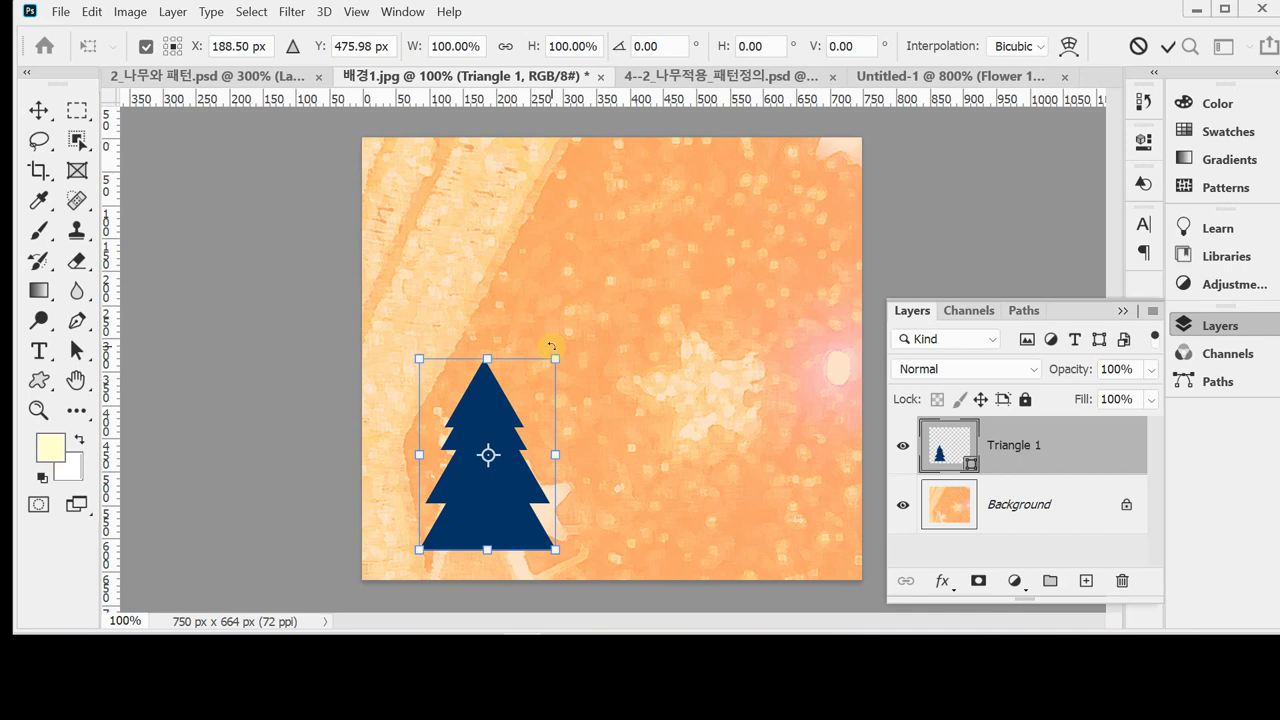
key("Escape")
key("u")
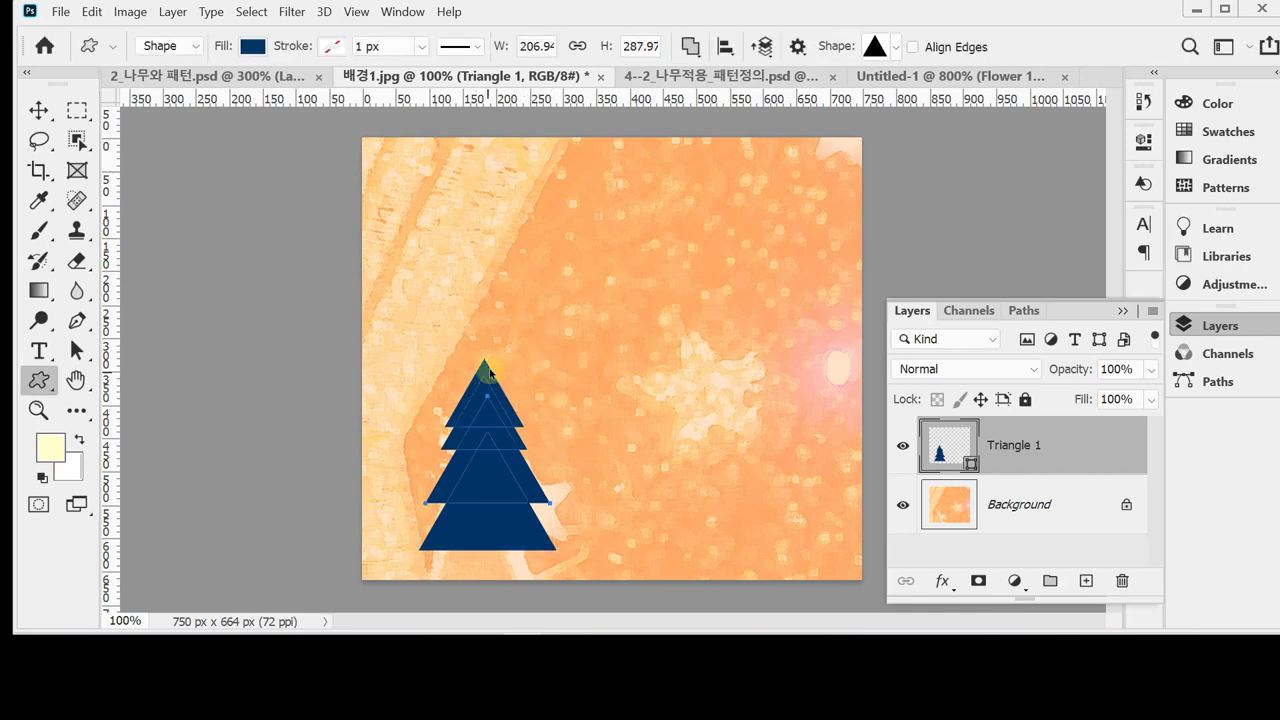
Scale the topmost triangle down to 92.44% width and 88.35% height with Free Transform.
left_click(489, 372, "ctrl")
key("ctrl+t")
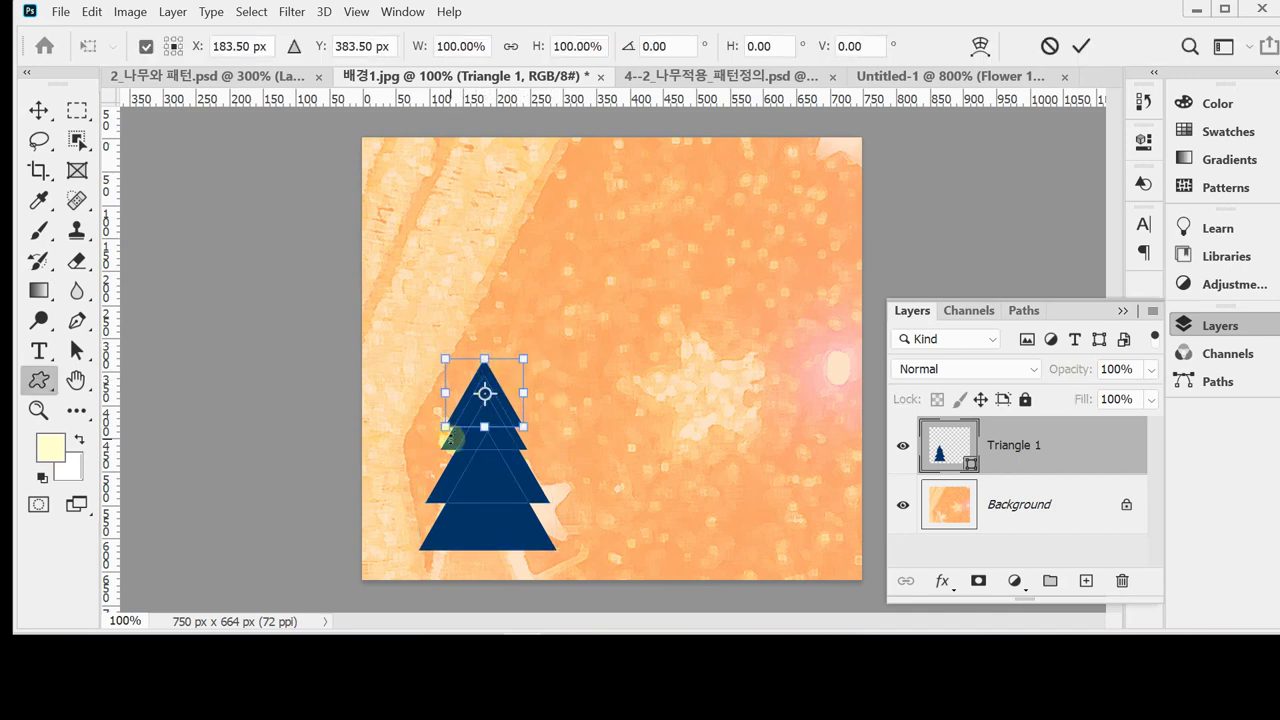
left_click_drag(444, 428, 452, 418)
key("Caps_Lock")
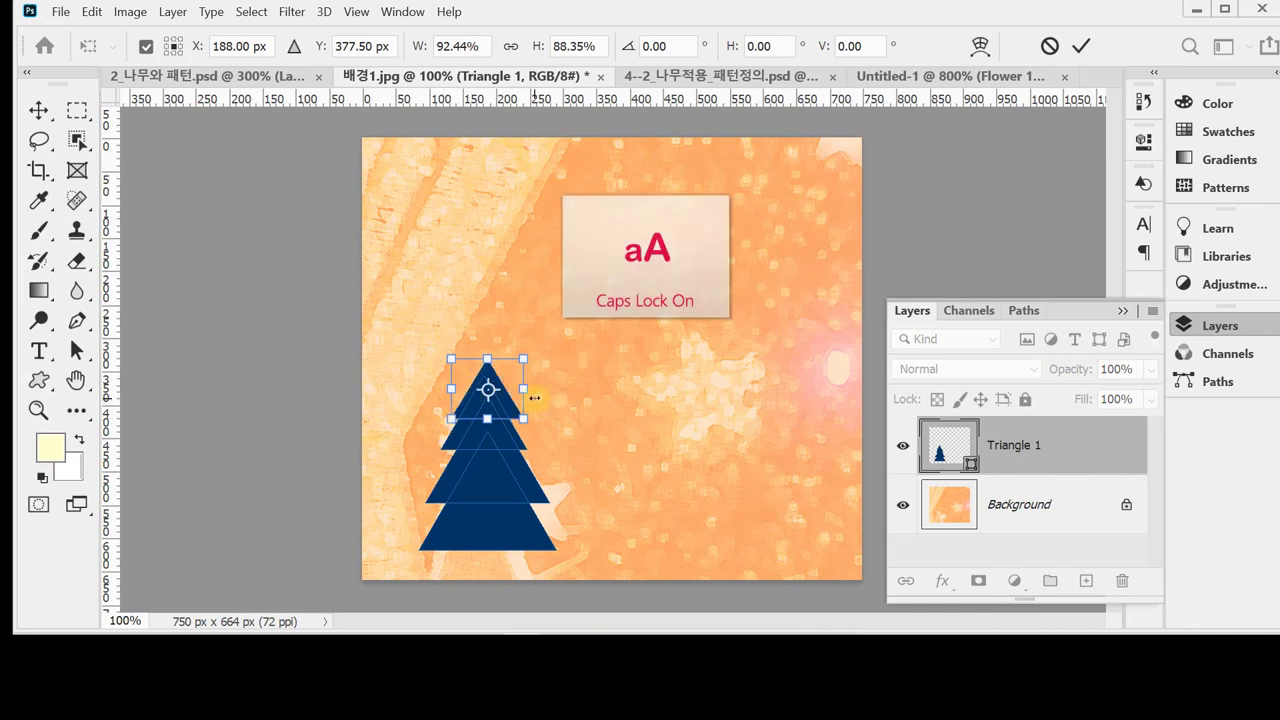
key("Return")
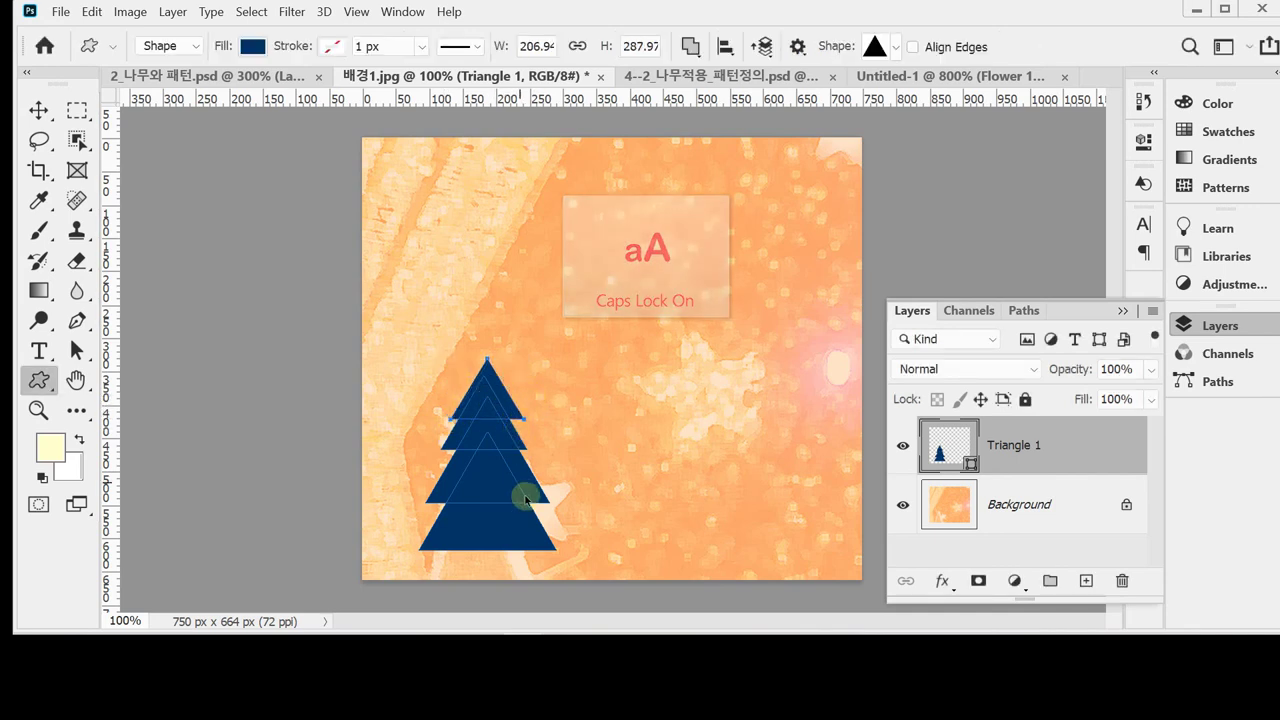
Enlarge the lowest triangle to about 231 px wide with Free Transform.
mouse_move(478, 546)
left_mouse_down()
mouse_move(490, 546)
mouse_move(474, 546)
left_mouse_up()
key("ctrl+t")
left_click_drag(551, 550, 511, 537)
key("Return")
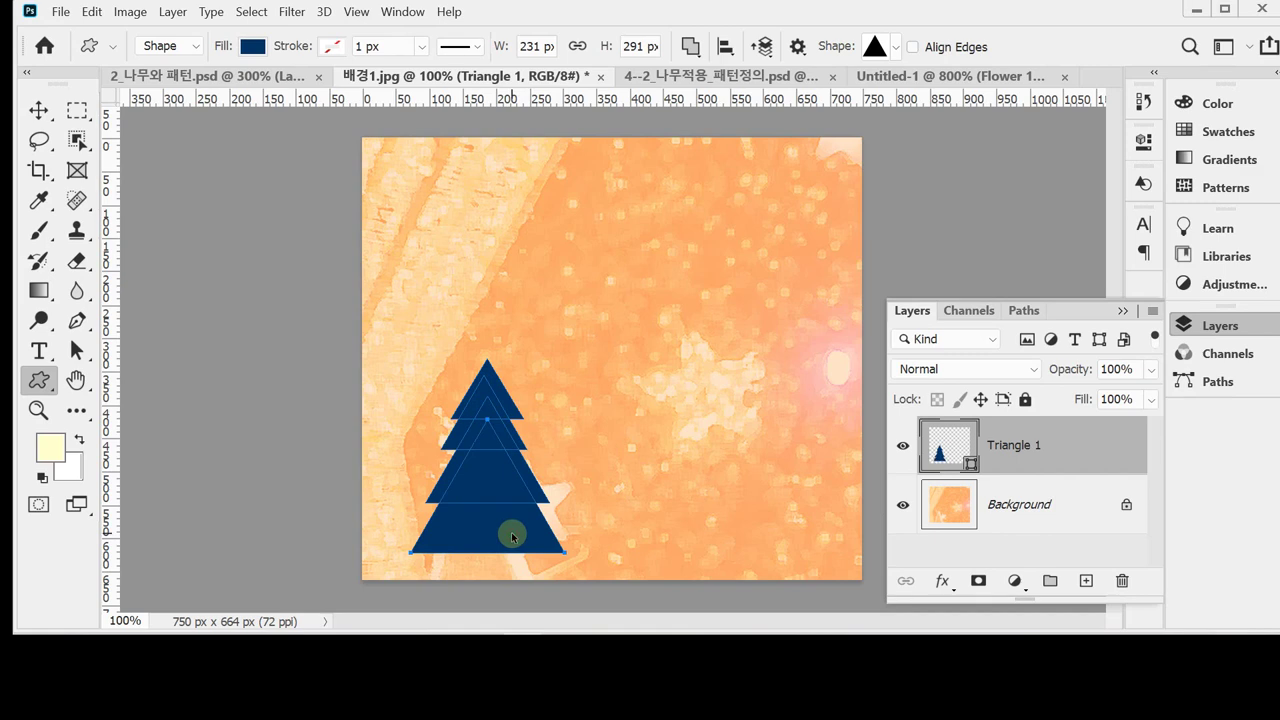
Select all four triangles and align their horizontal centres to the selection.
left_click_drag(383, 315, 550, 556)
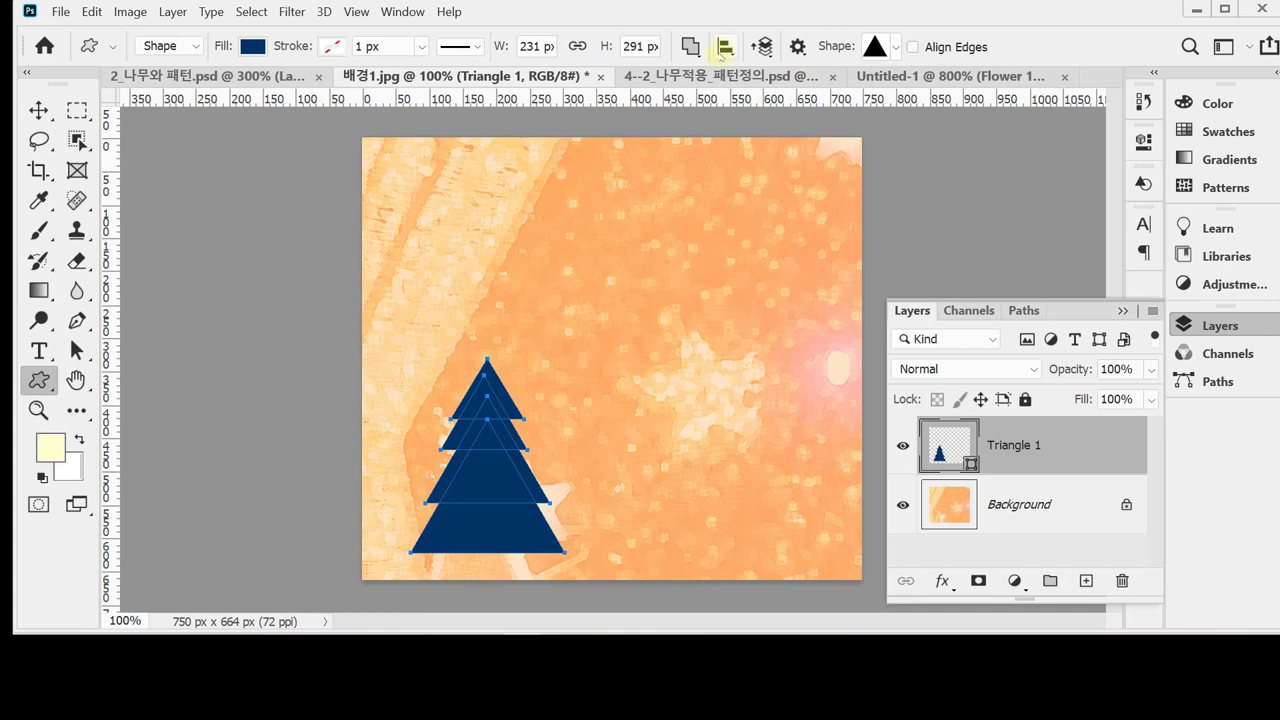
left_click(723, 47)
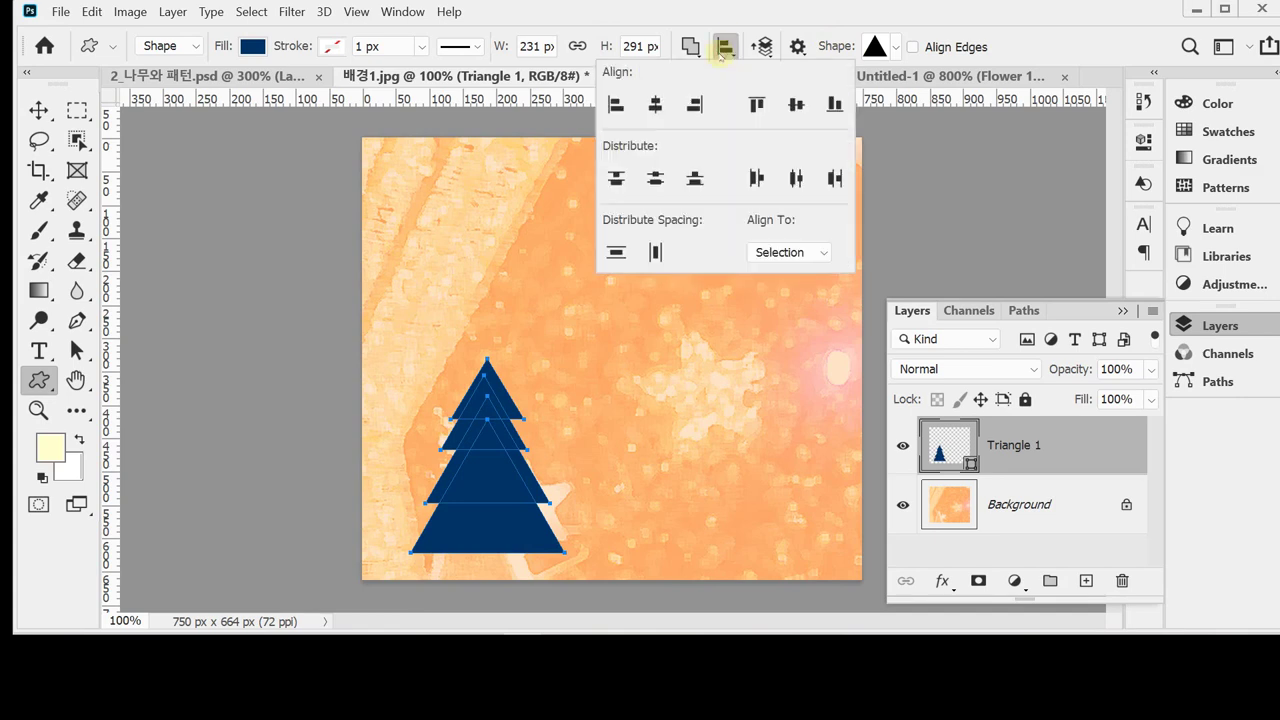
left_click(654, 108)
key("Return")
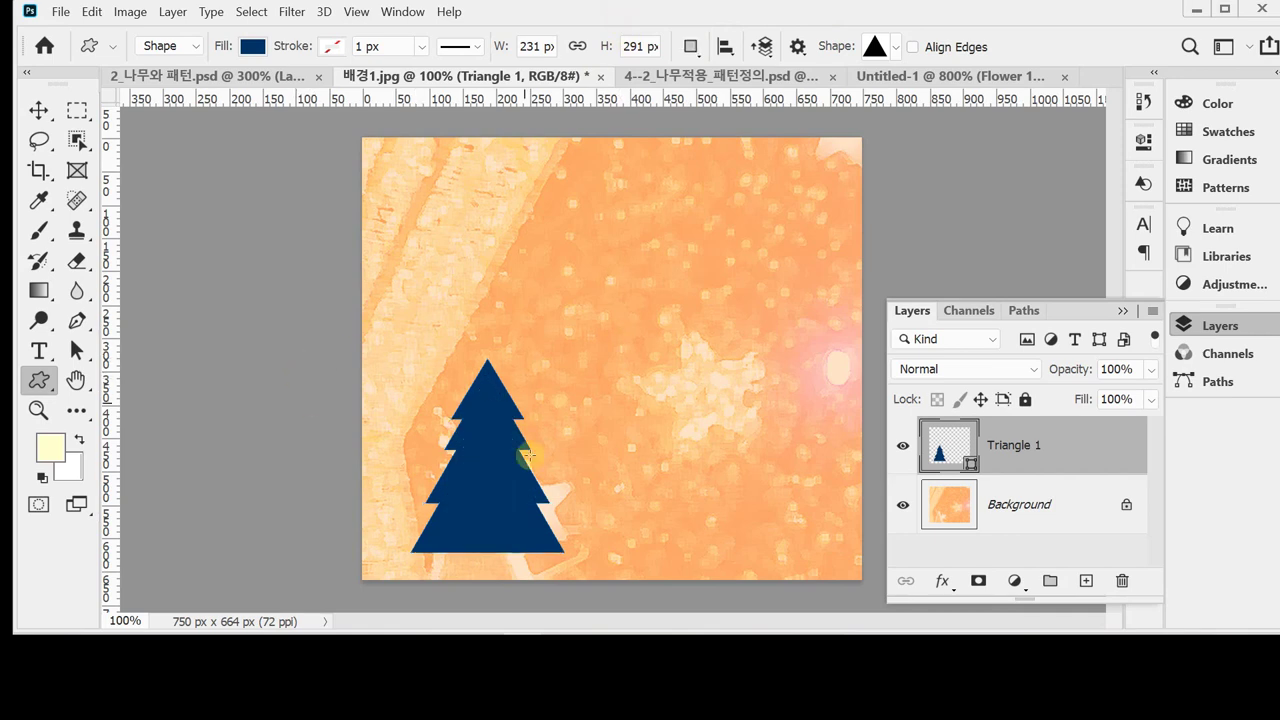
Activate the Rectangle tool in Shape mode and choose Combine Shapes as its path operation.
right_click(40, 379)
left_click(125, 380)
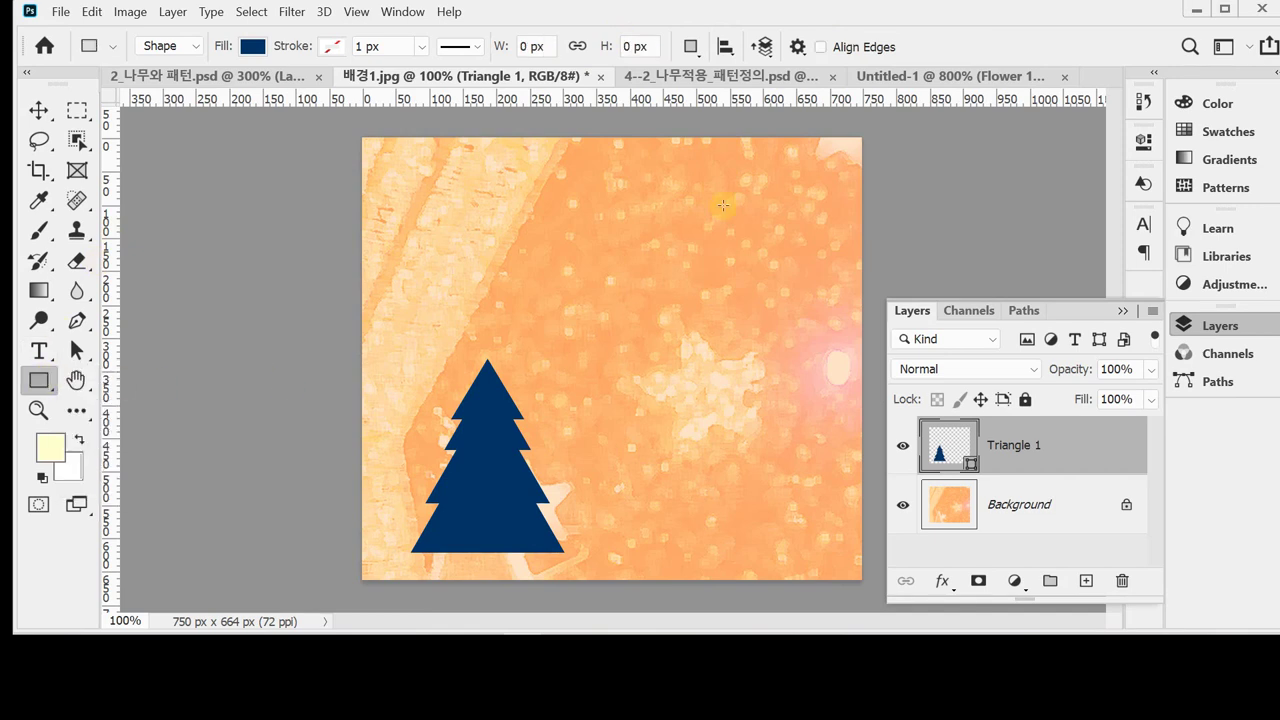
left_click(689, 46)
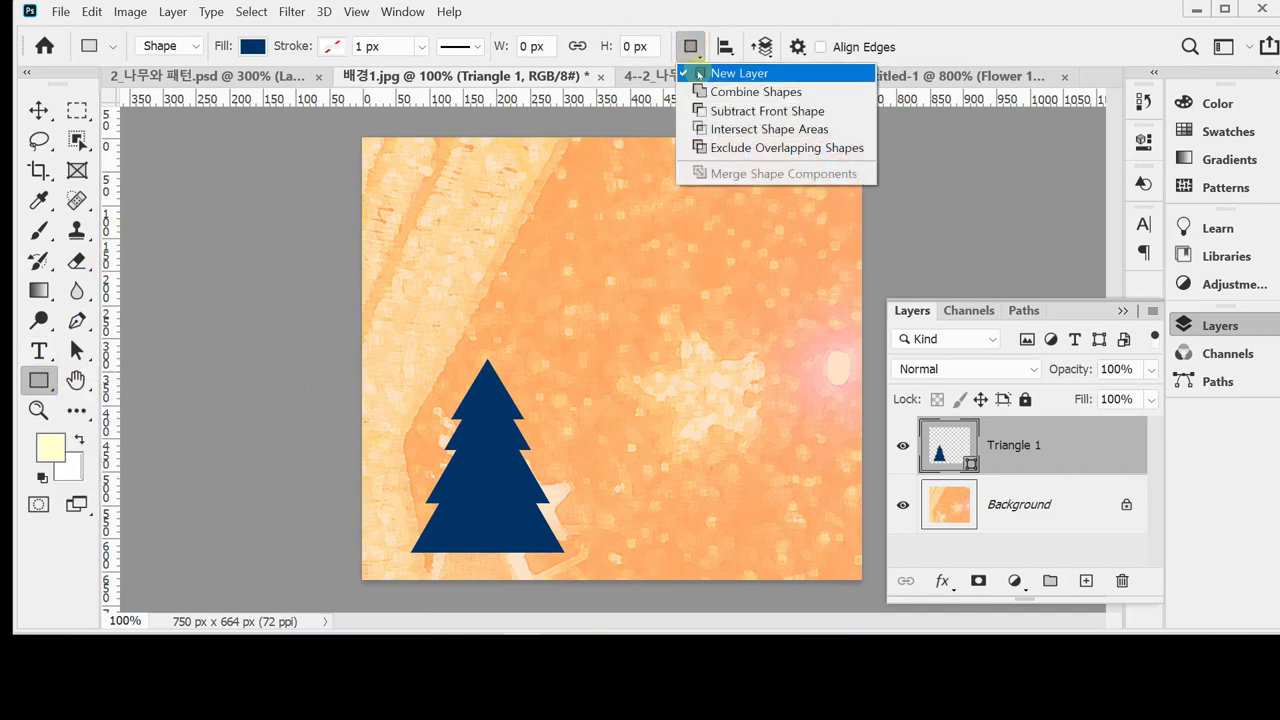
left_click(753, 93)
mouse_move(430, 625)
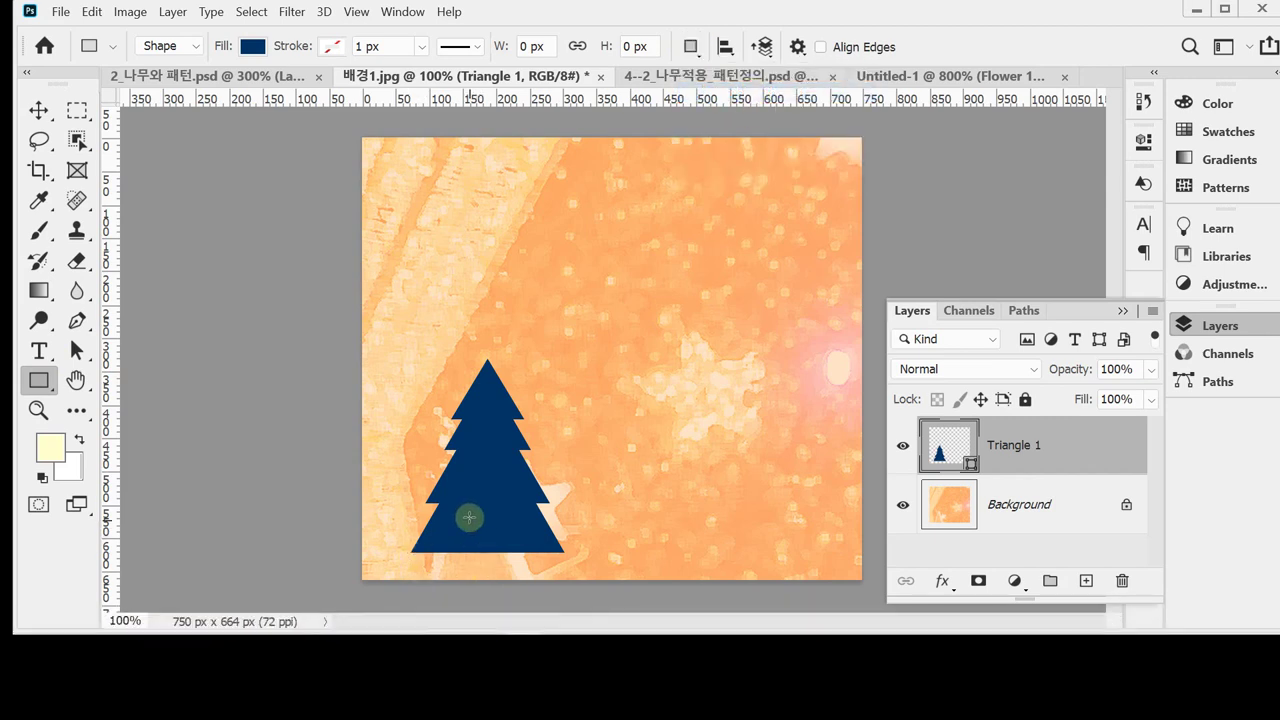
Try a trunk rectangle of 32 × 111 px at the tree's base, and delete the resulting rectangle layer.
left_click_drag(468, 516, 489, 590)
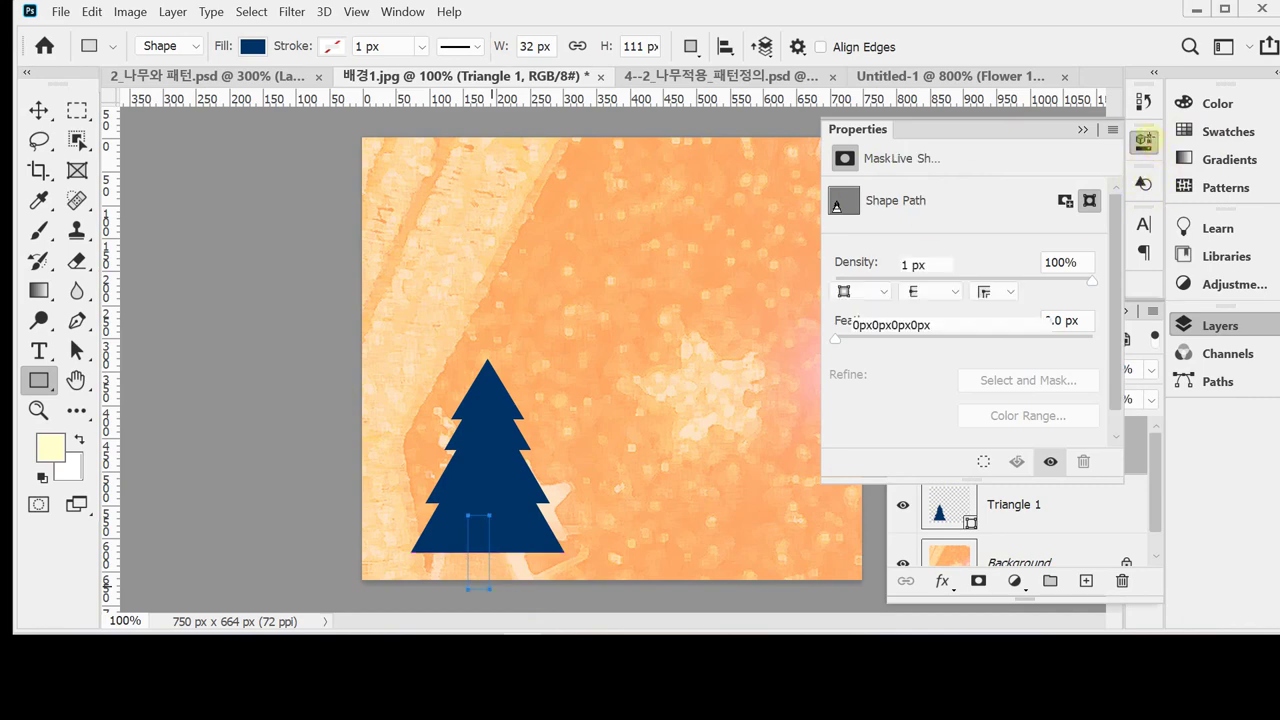
left_click(1145, 141)
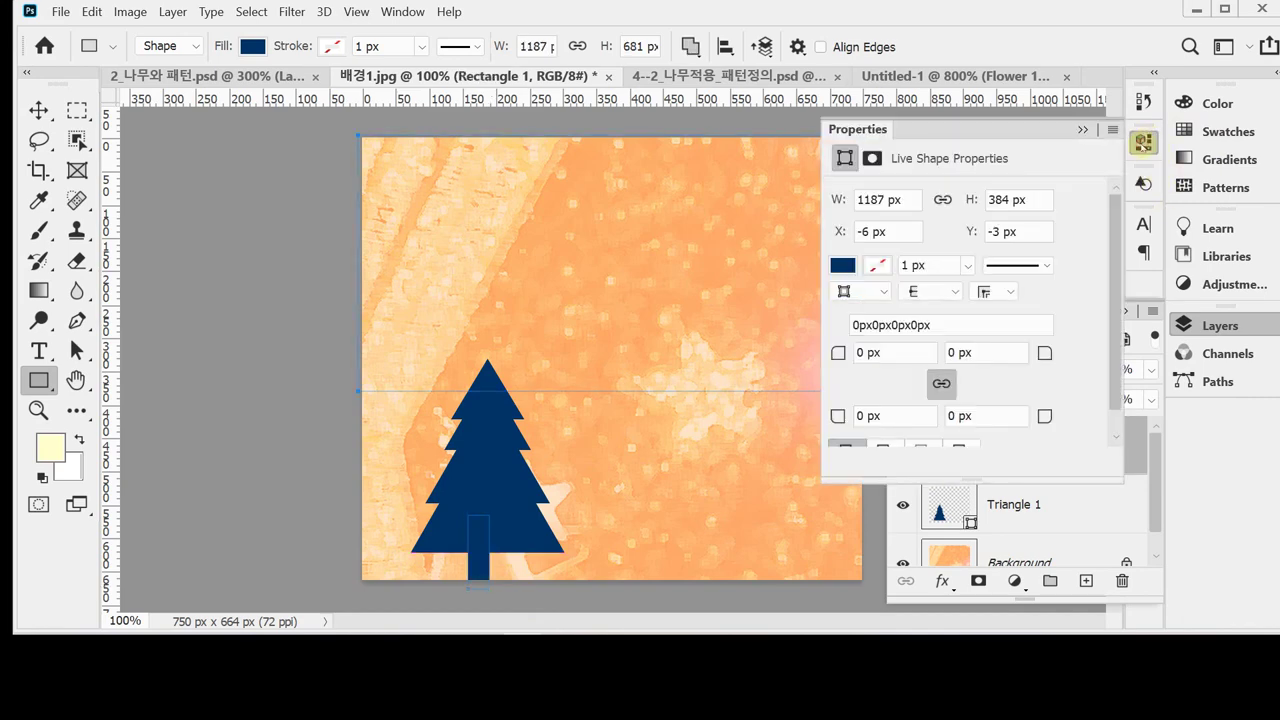
left_click(1145, 141)
left_click(445, 515)
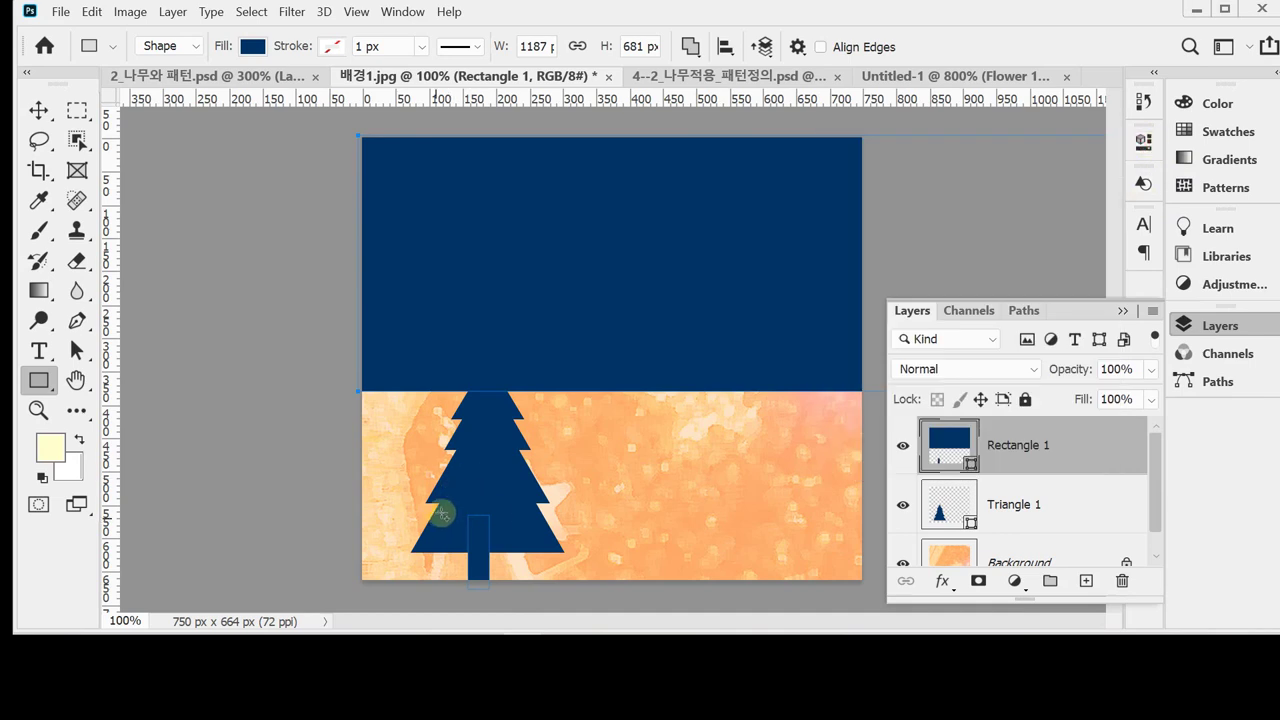
key("Delete")
key("Delete")
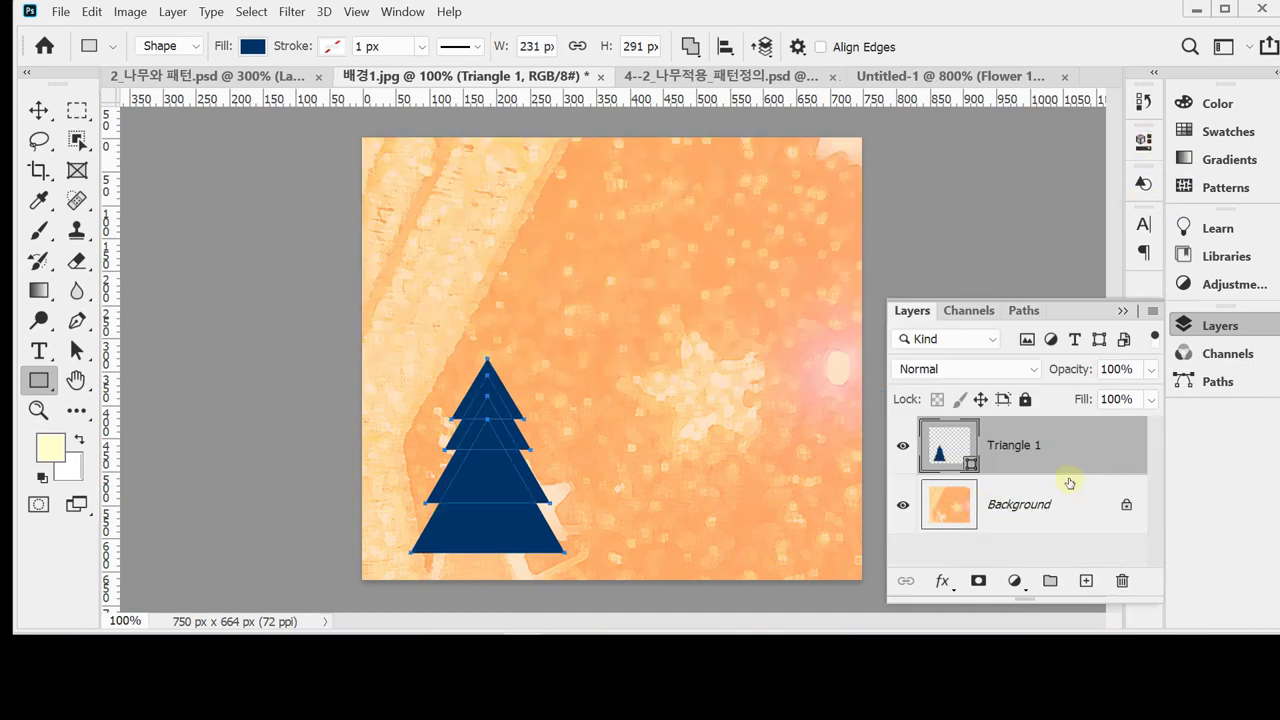
Select the tree's path and add a narrow trunk rectangle from inside the lowest tier to just past the image's lower edge.
left_click(481, 499)
left_click_drag(473, 523, 496, 594)
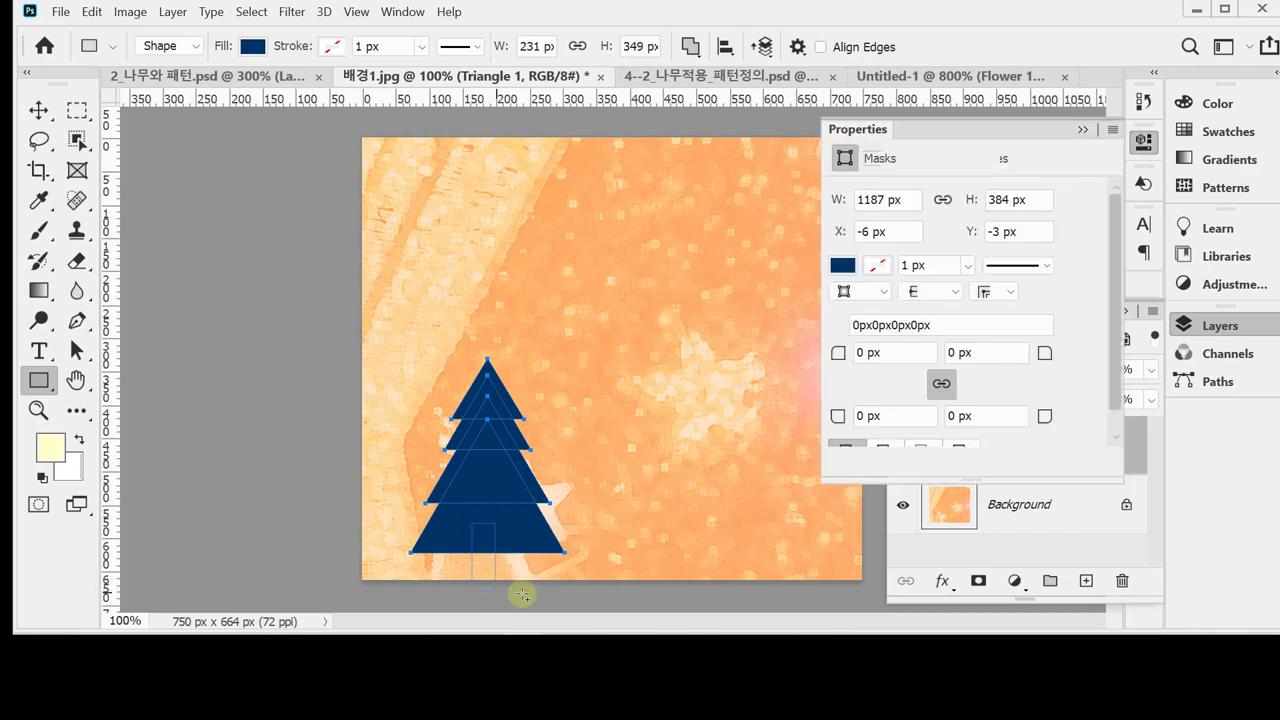
left_click(1143, 141)
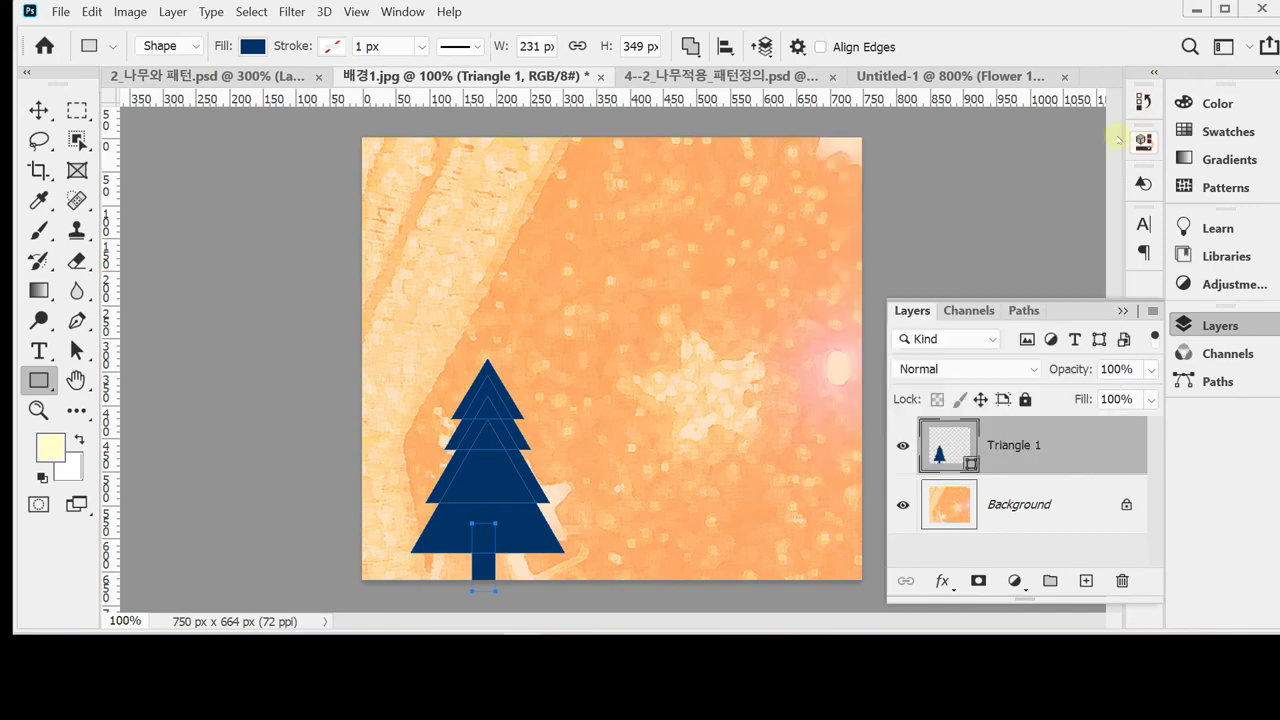
Select the trunk together with all the triangles and align their horizontal centres.
left_click_drag(333, 386, 516, 563)
left_click(725, 46)
left_click(655, 104)
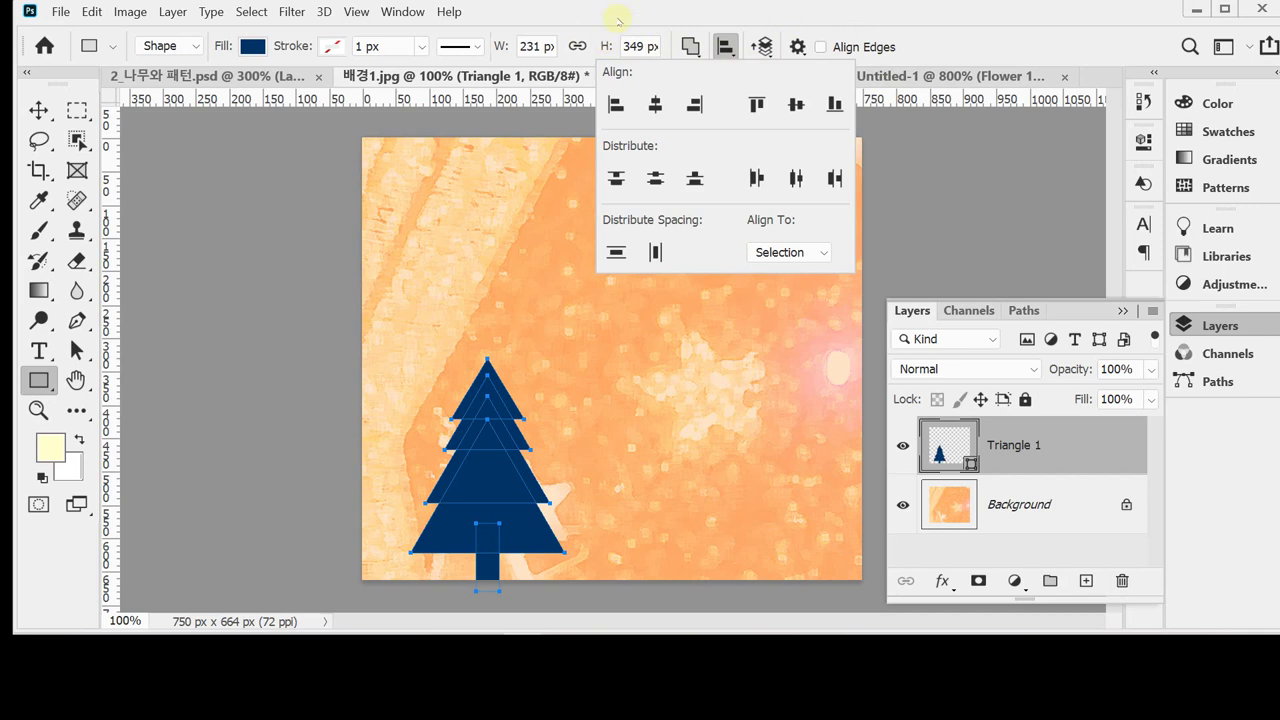
Merge the triangle and trunk components into one tree path, accepting the conversion to a regular path.
left_click(689, 46)
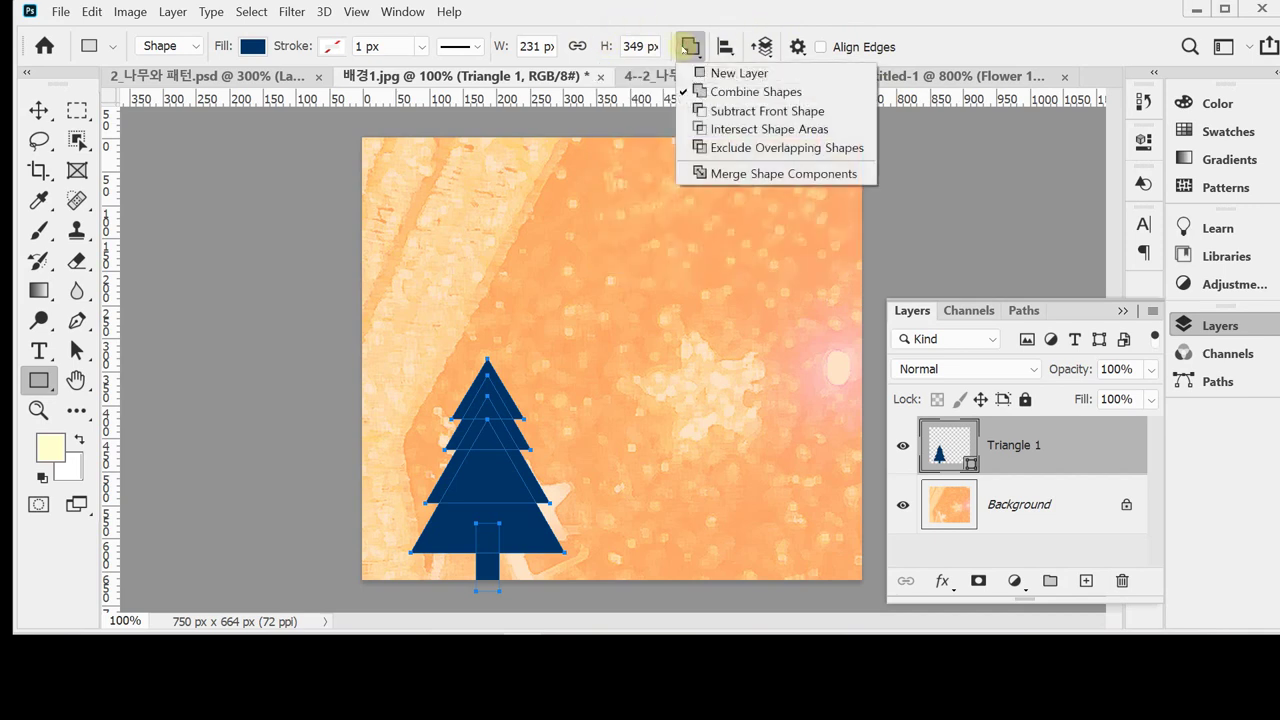
left_click(752, 174)
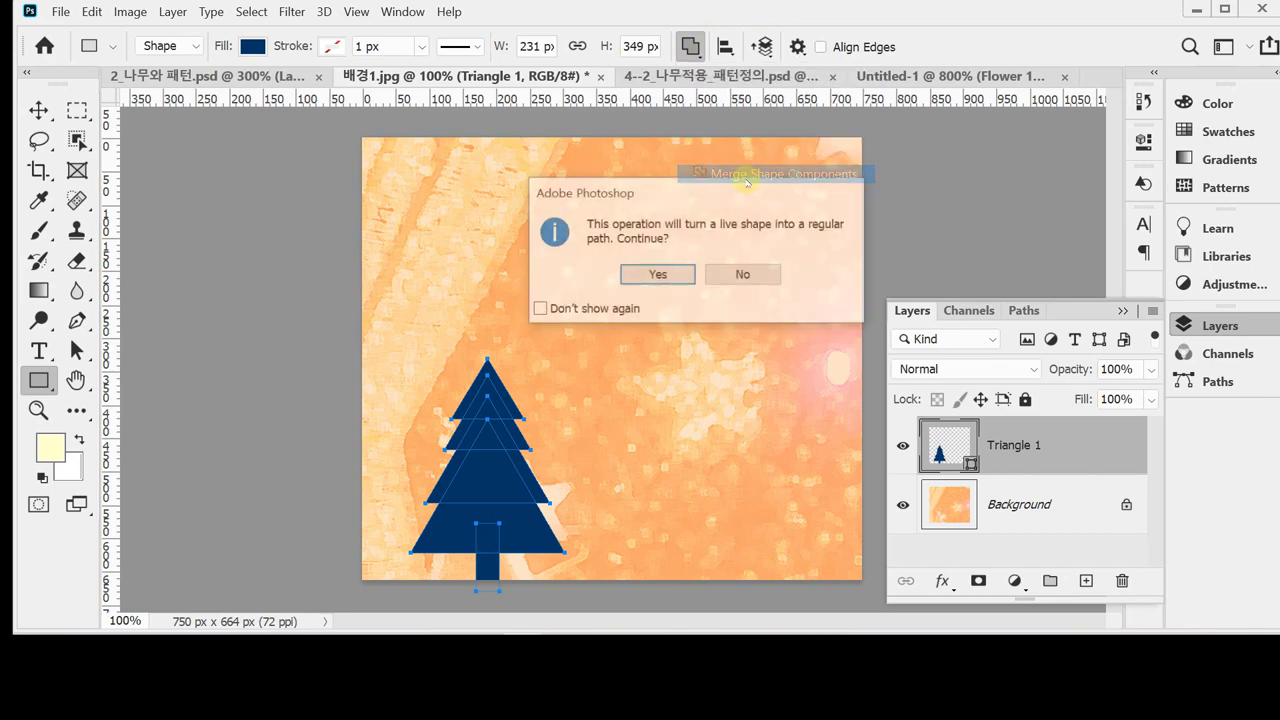
left_click(655, 274)
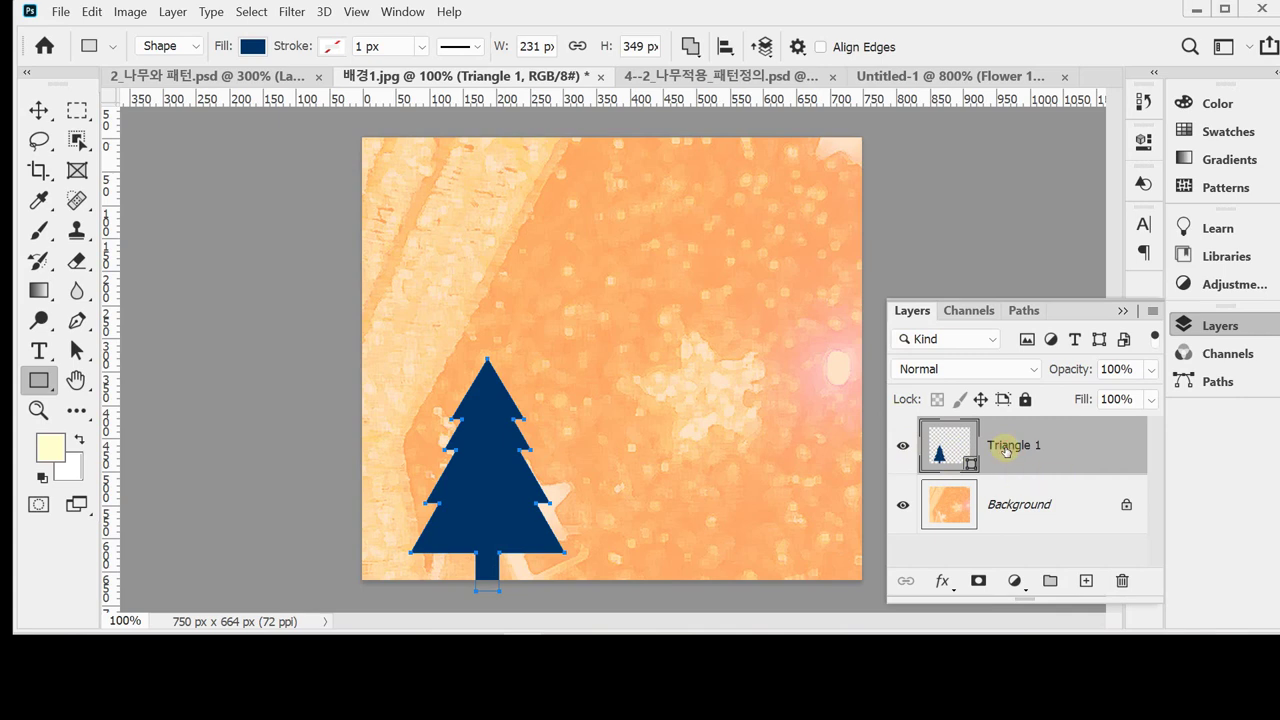
Duplicate the tree layer and scale the copy to about 167%, placing it right of the original with its trunk past the image's lower edge.
key("ctrl+j")
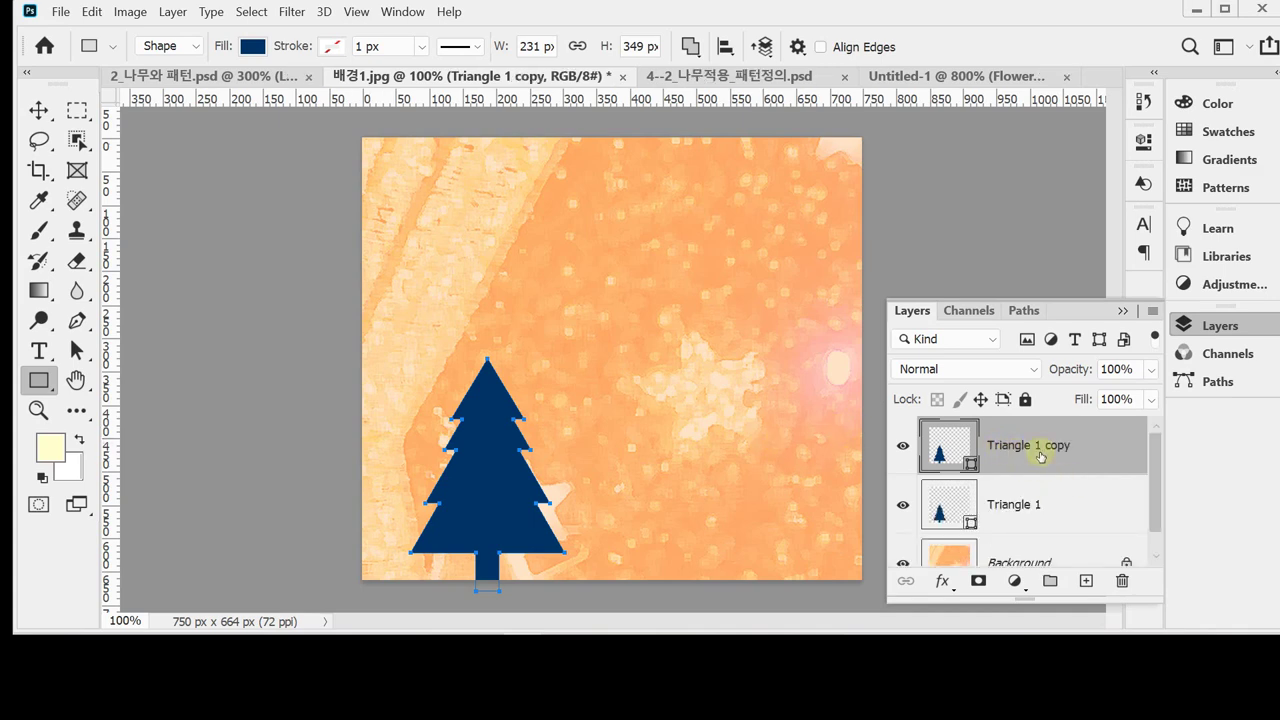
key("ctrl+t")
left_click_drag(500, 429, 621, 420)
left_click_drag(686, 349, 785, 195)
left_click_drag(677, 349, 663, 357)
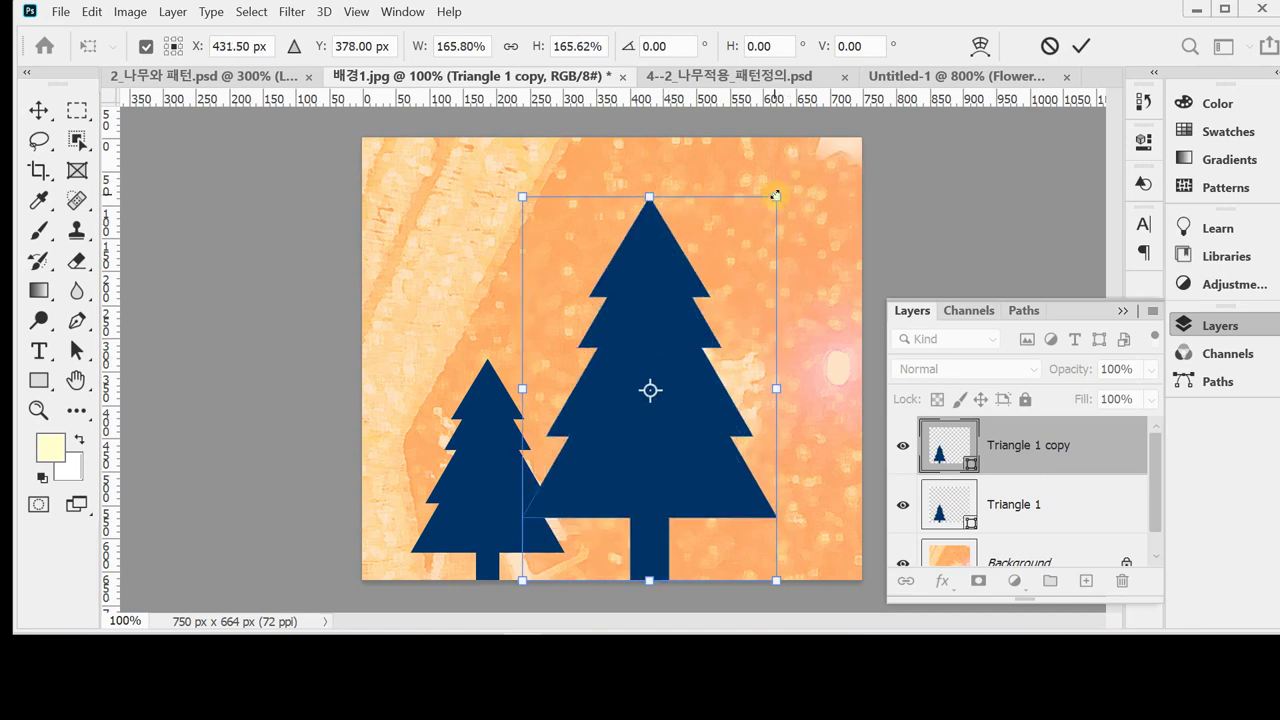
left_click_drag(776, 194, 774, 200)
left_click_drag(659, 460, 691, 481)
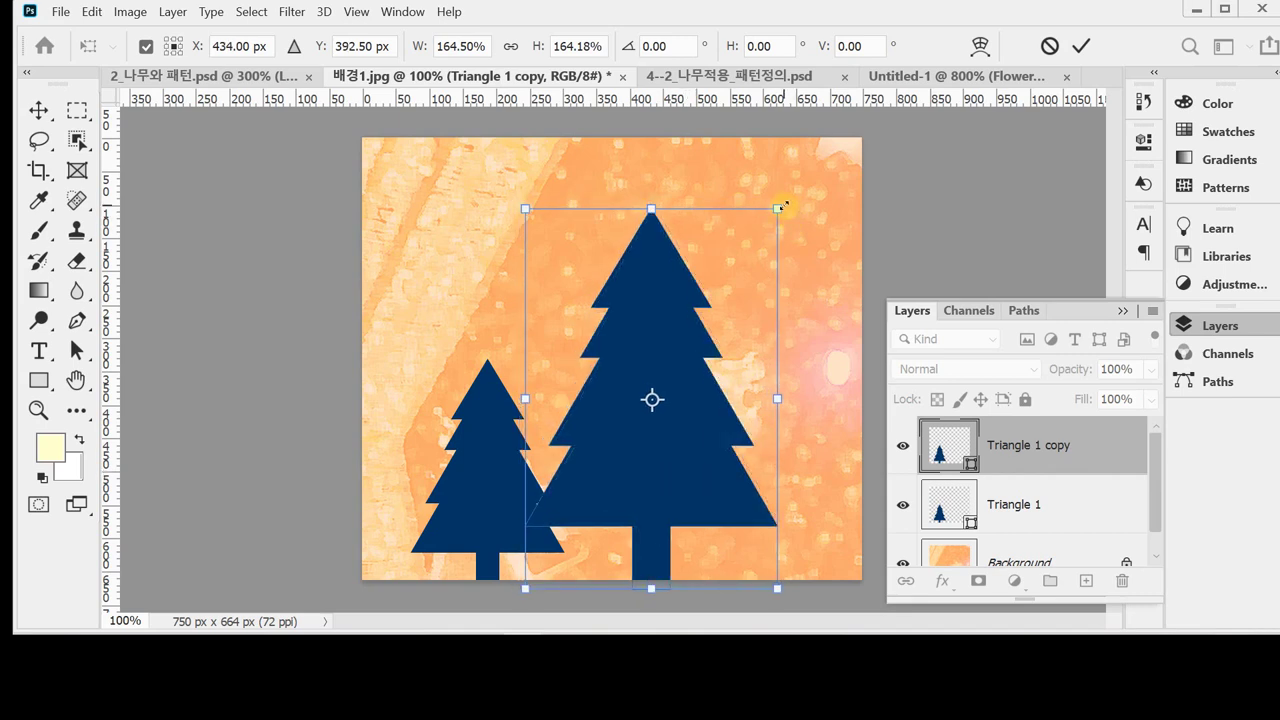
left_click_drag(779, 207, 781, 199)
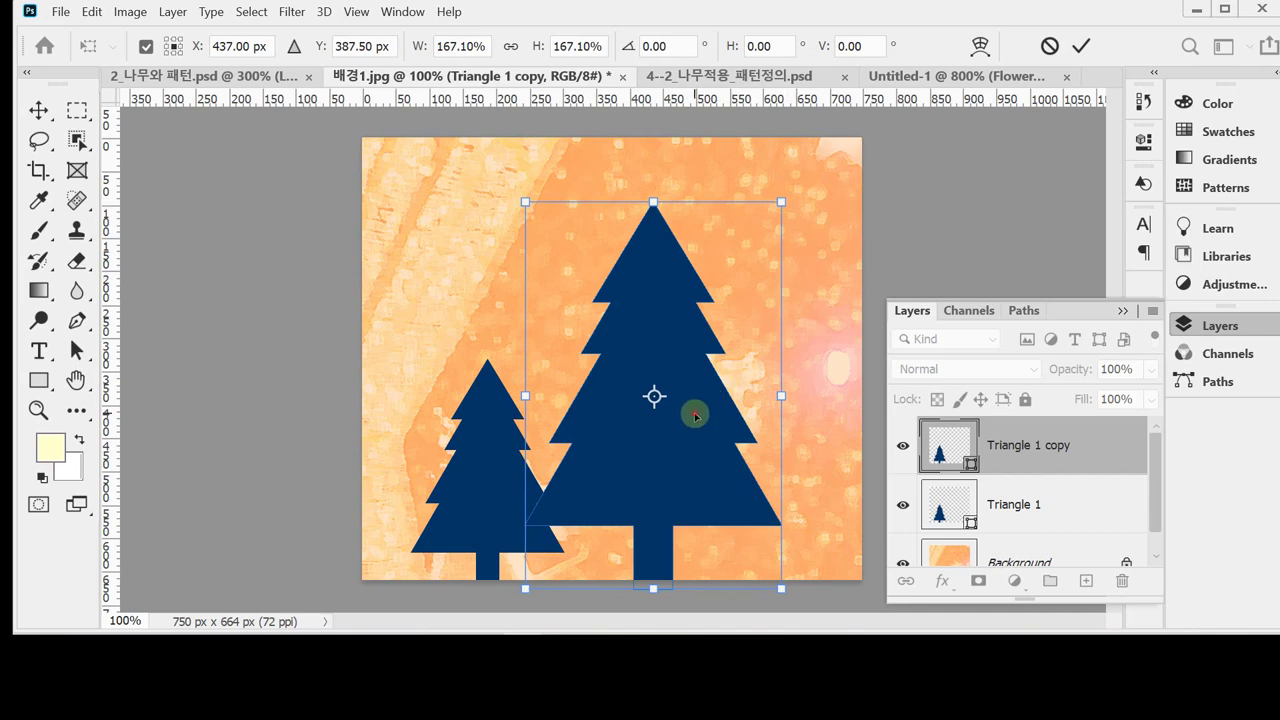
key("Return")
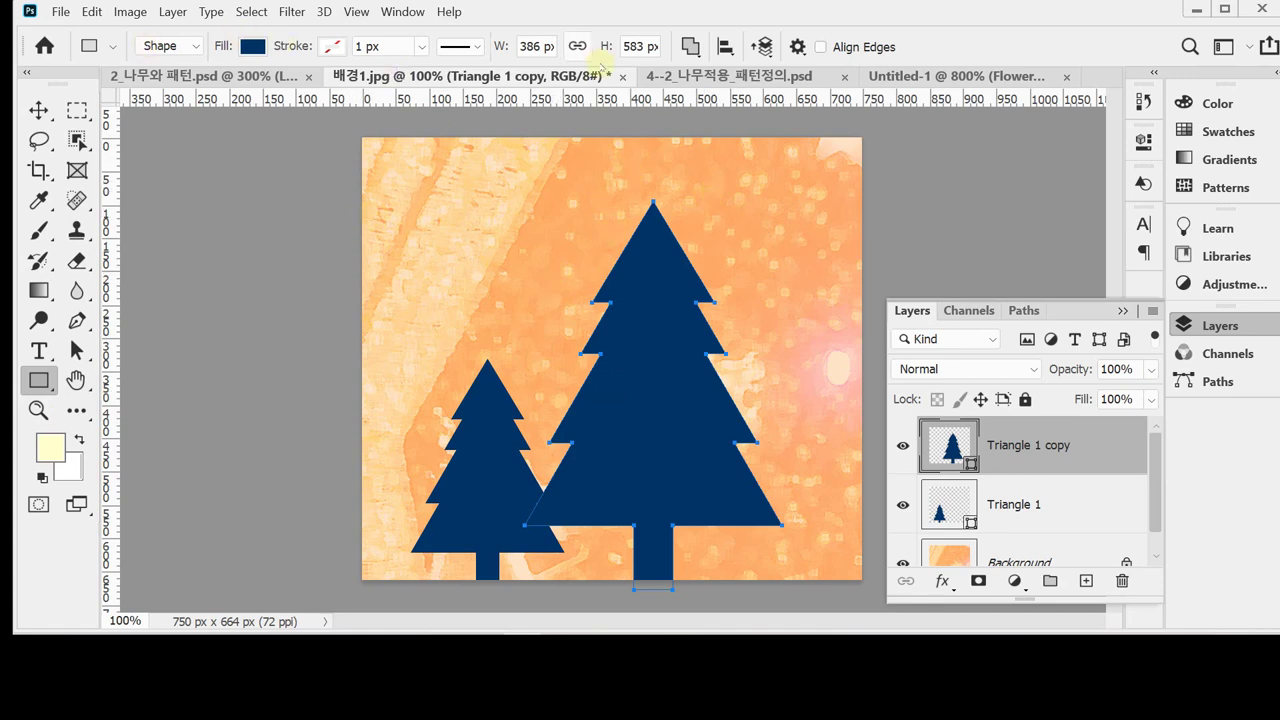
Add a 5 Point Star custom shape over the large tree's tip, using Combine Shapes to keep it in the same layer.
left_click(690, 46)
left_click(760, 92)
right_click(40, 380)
left_click(185, 490)
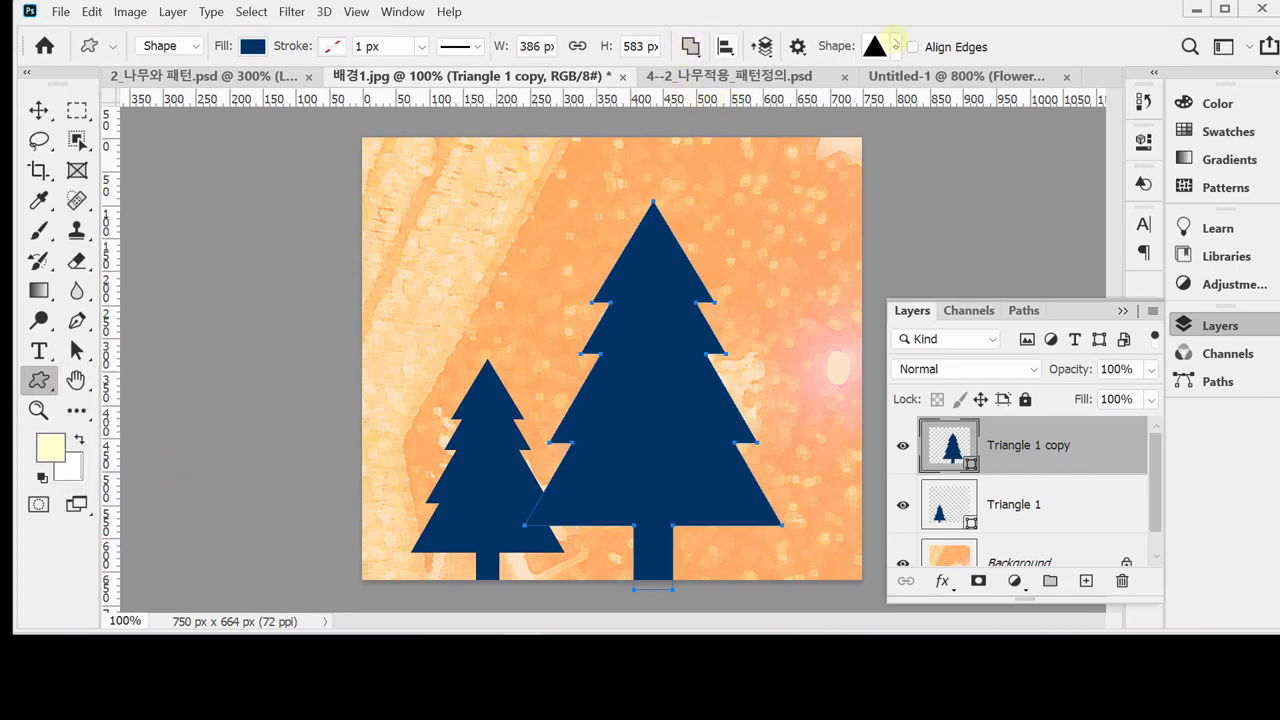
left_click(896, 48)
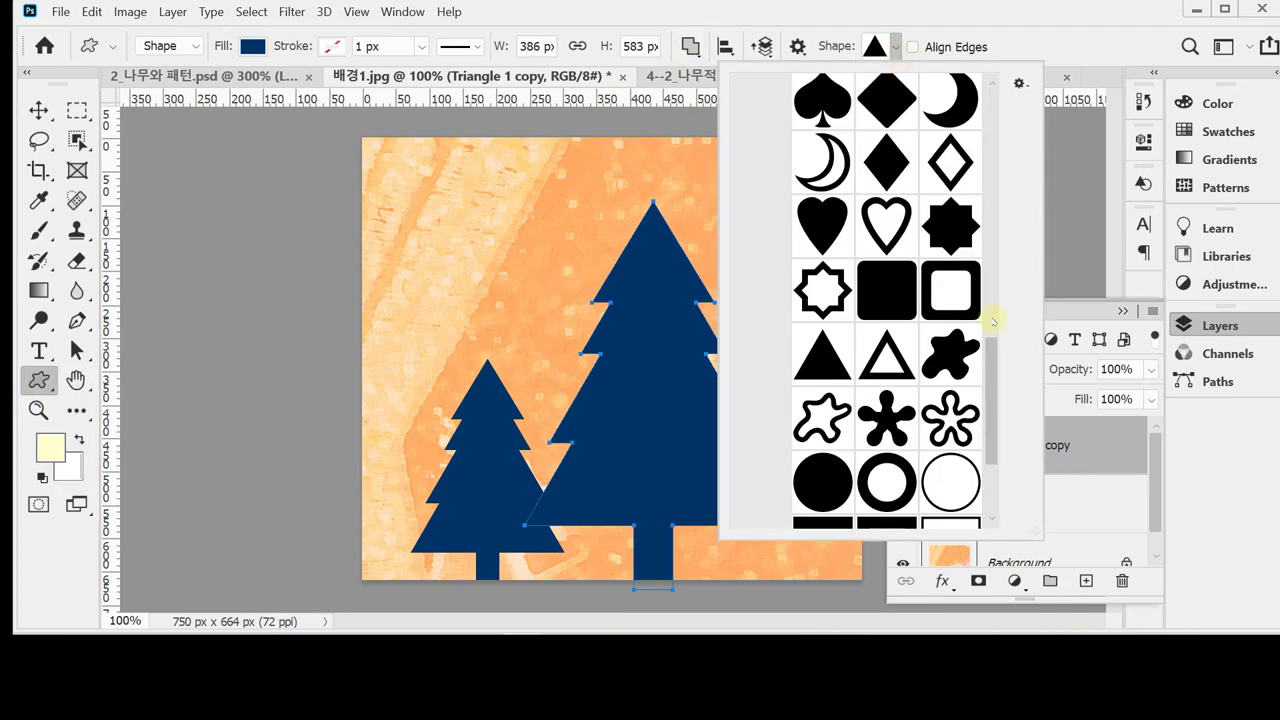
left_click_drag(992, 346, 996, 256)
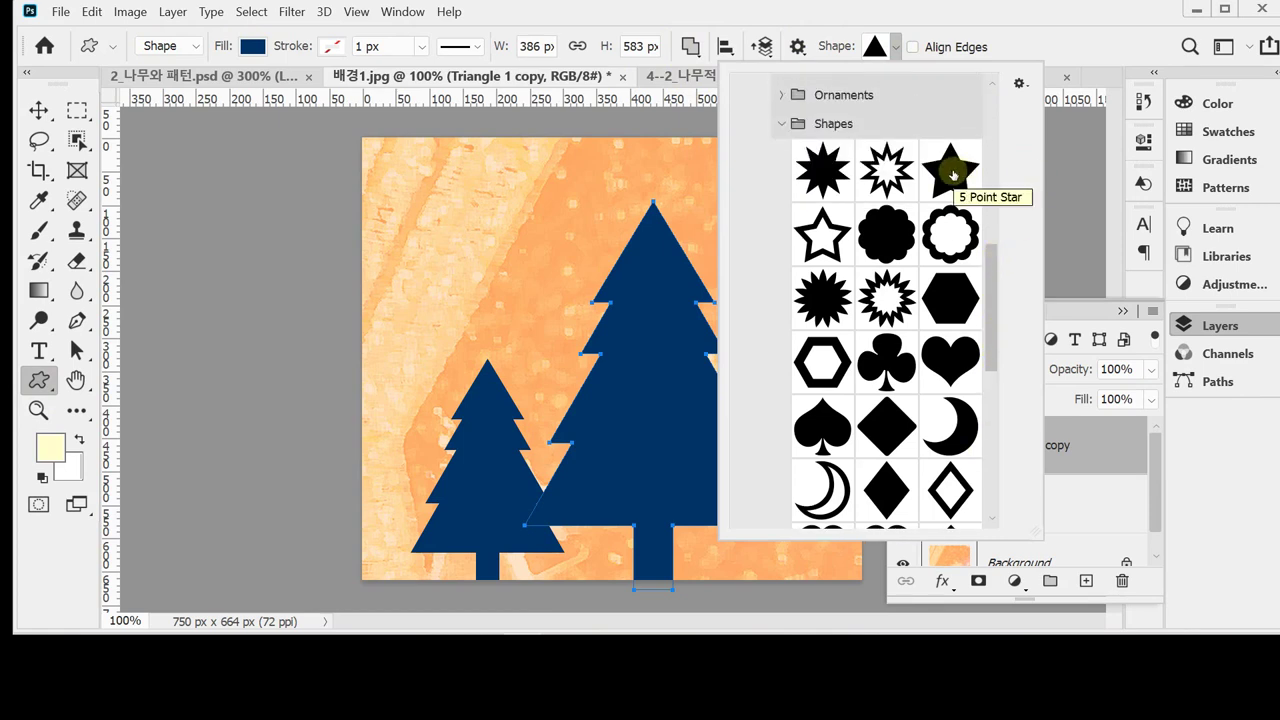
left_click(952, 174)
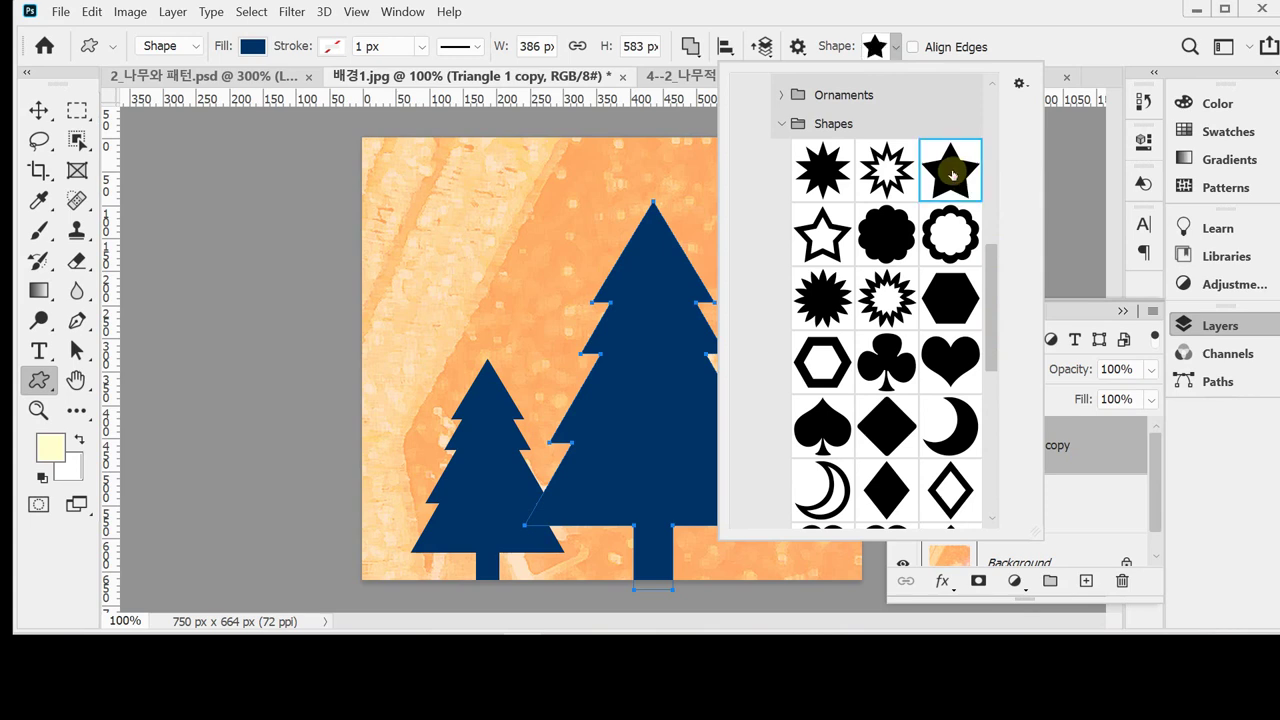
left_click(810, 11)
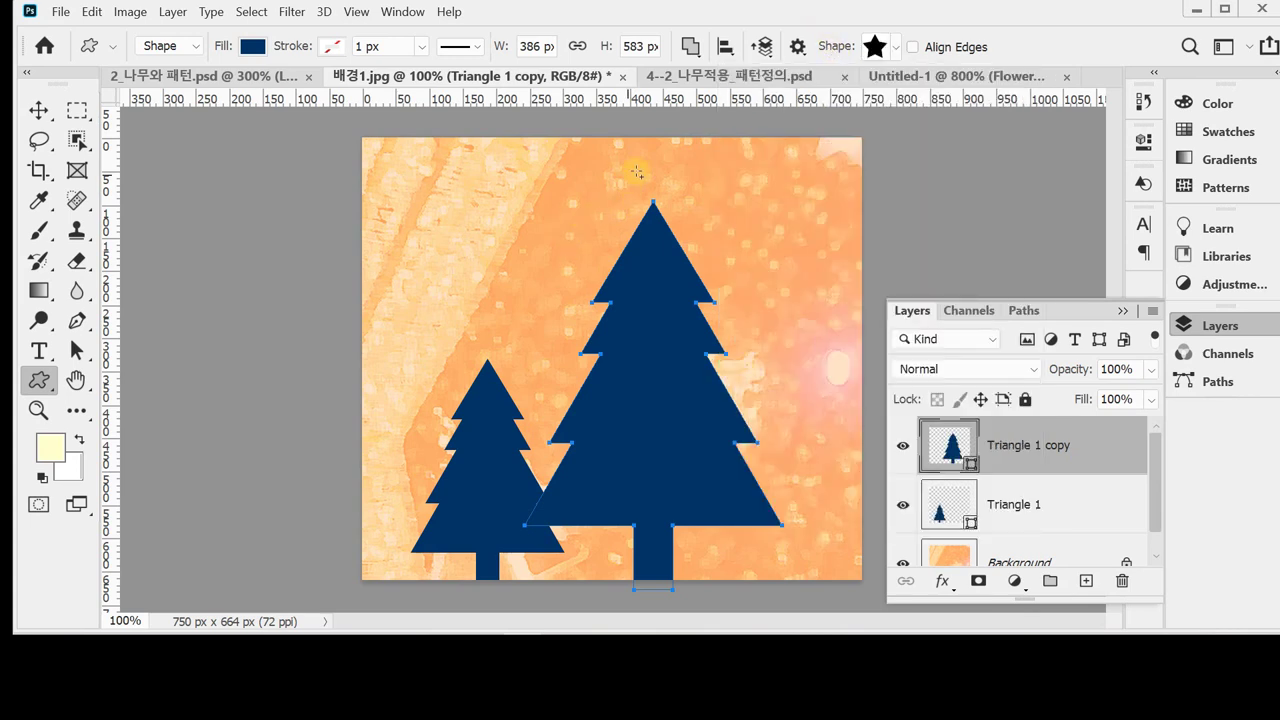
left_click_drag(634, 167, 664, 194)
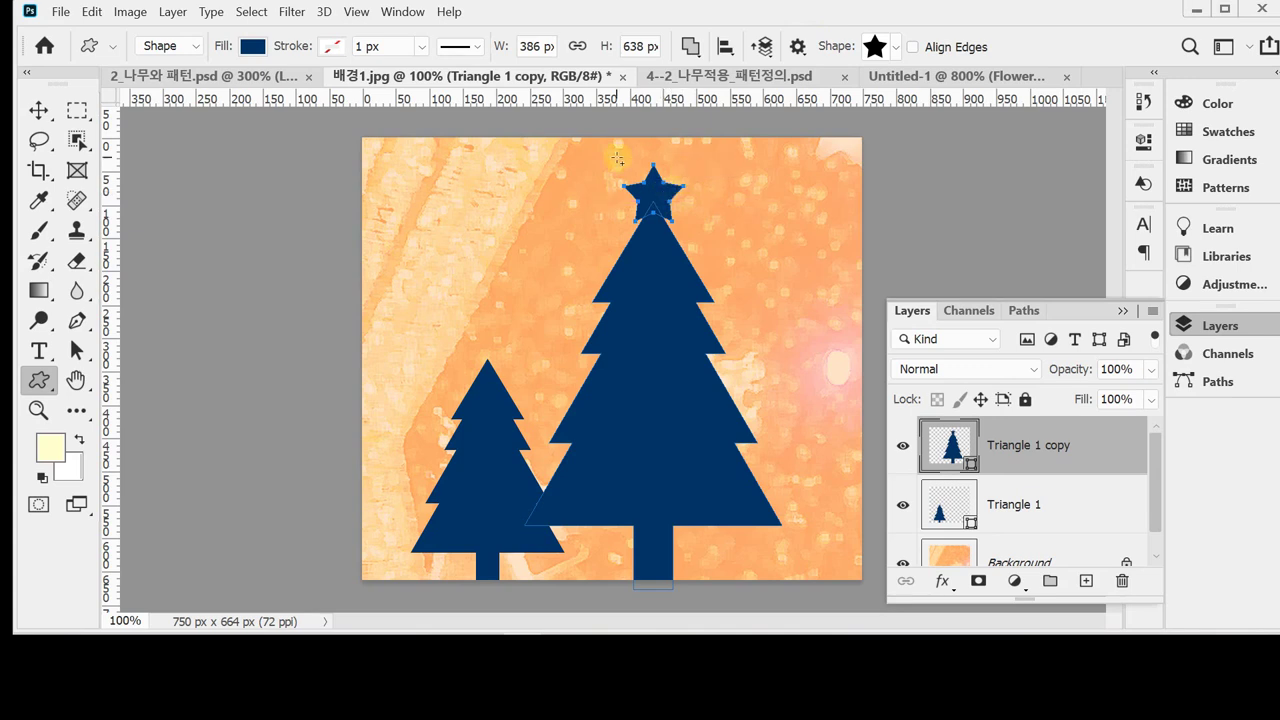
Select the large tree's path together with the star and align their horizontal centres.
left_click(677, 274, "ctrl+shift")
left_click(726, 46)
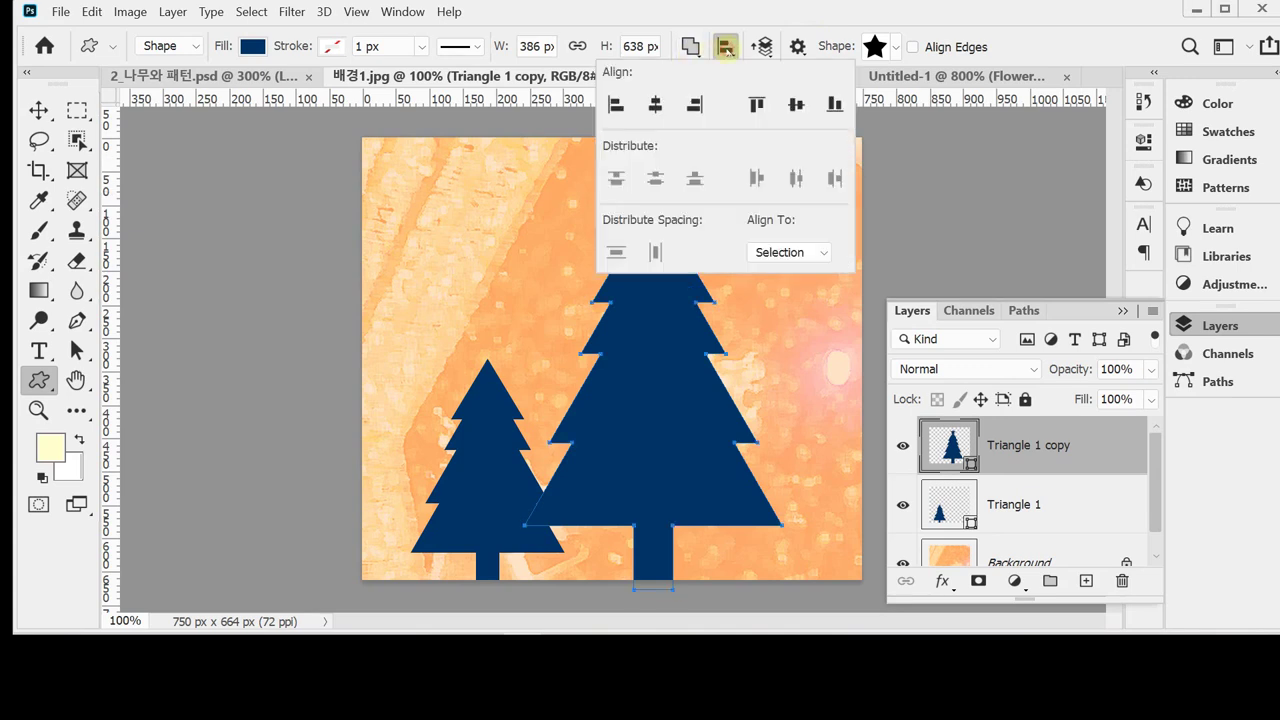
left_click(654, 104)
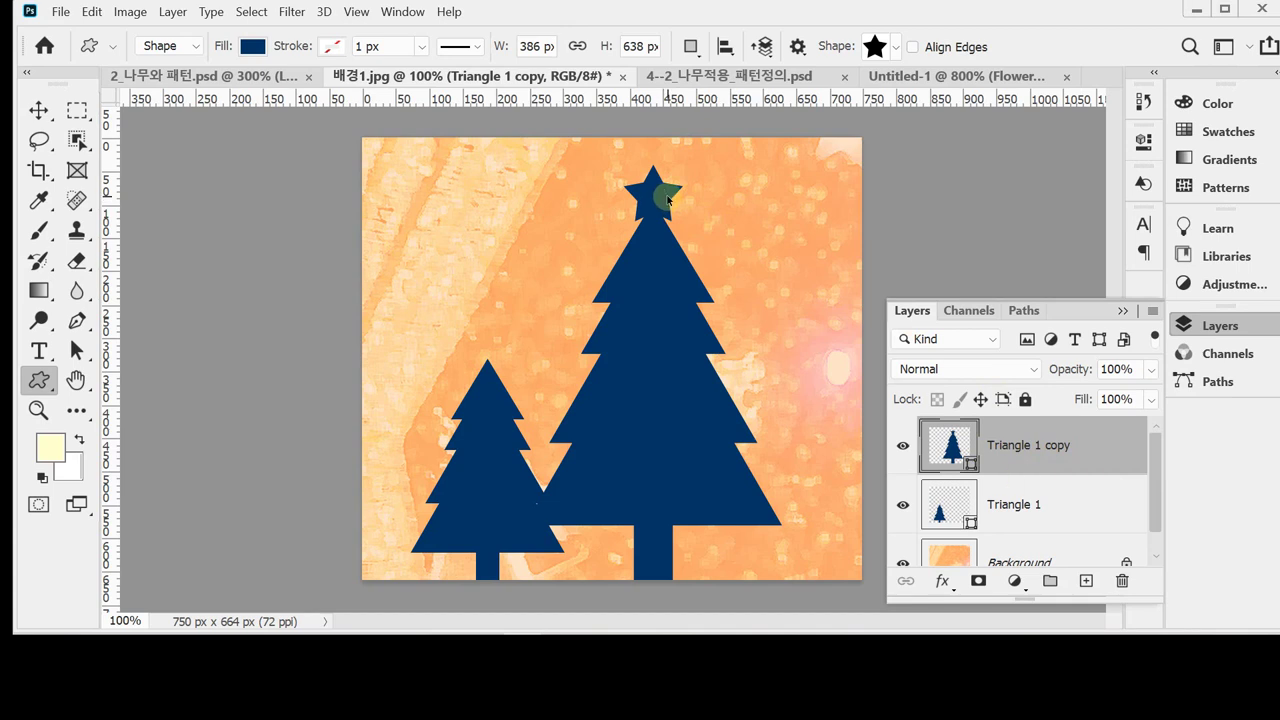
Scale the star alone to about 113% and reposition it over the large tree's tip.
key("shift")
key("ctrl+t")
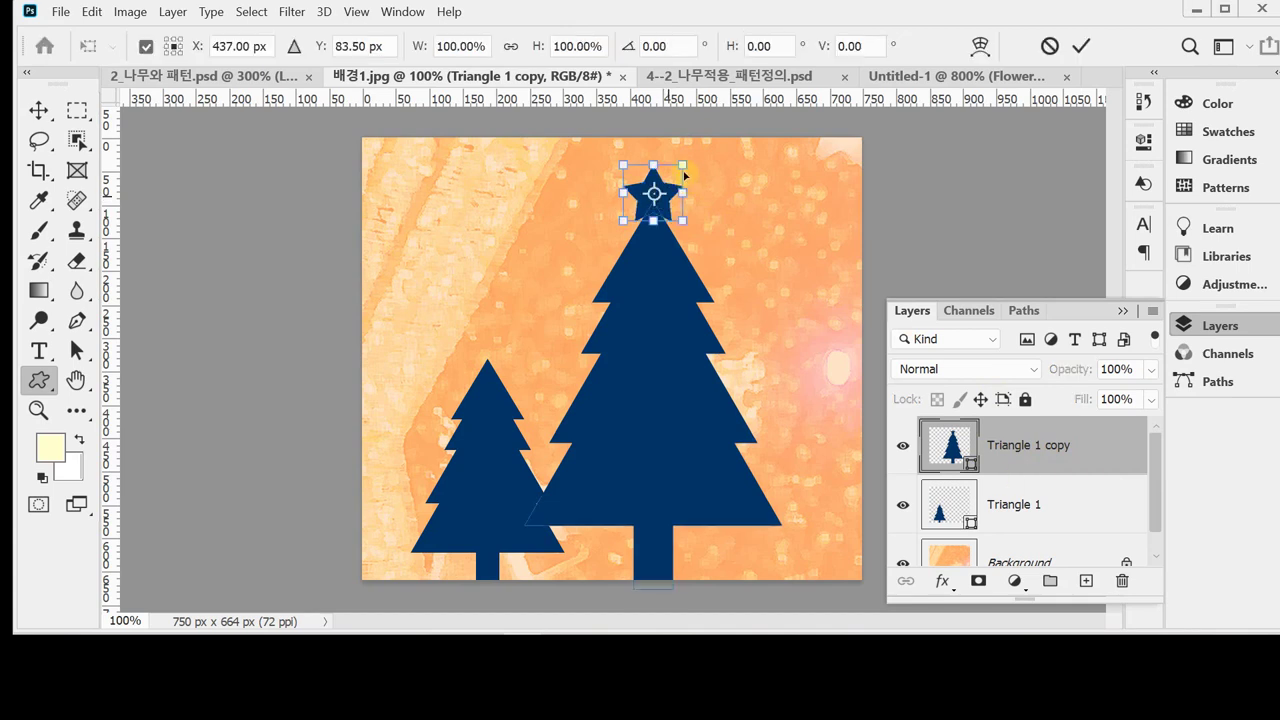
left_click_drag(683, 165, 689, 158)
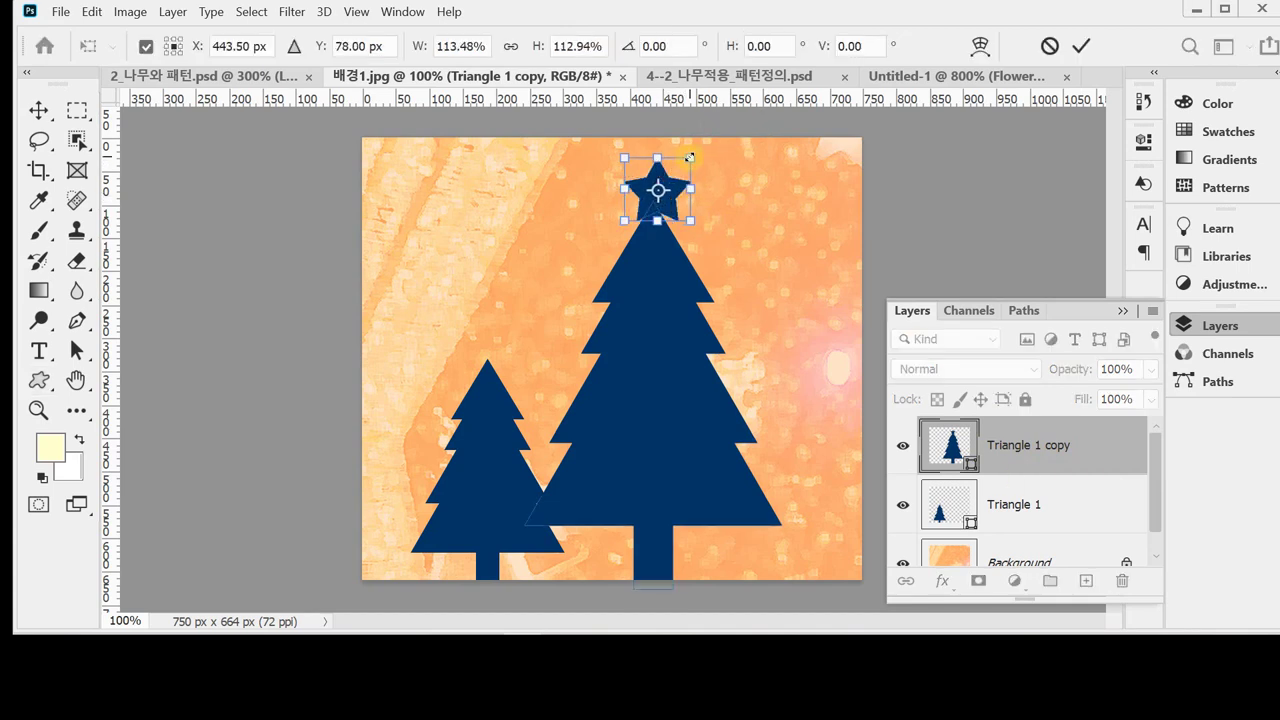
key("Return")
left_click_drag(661, 199, 670, 199)
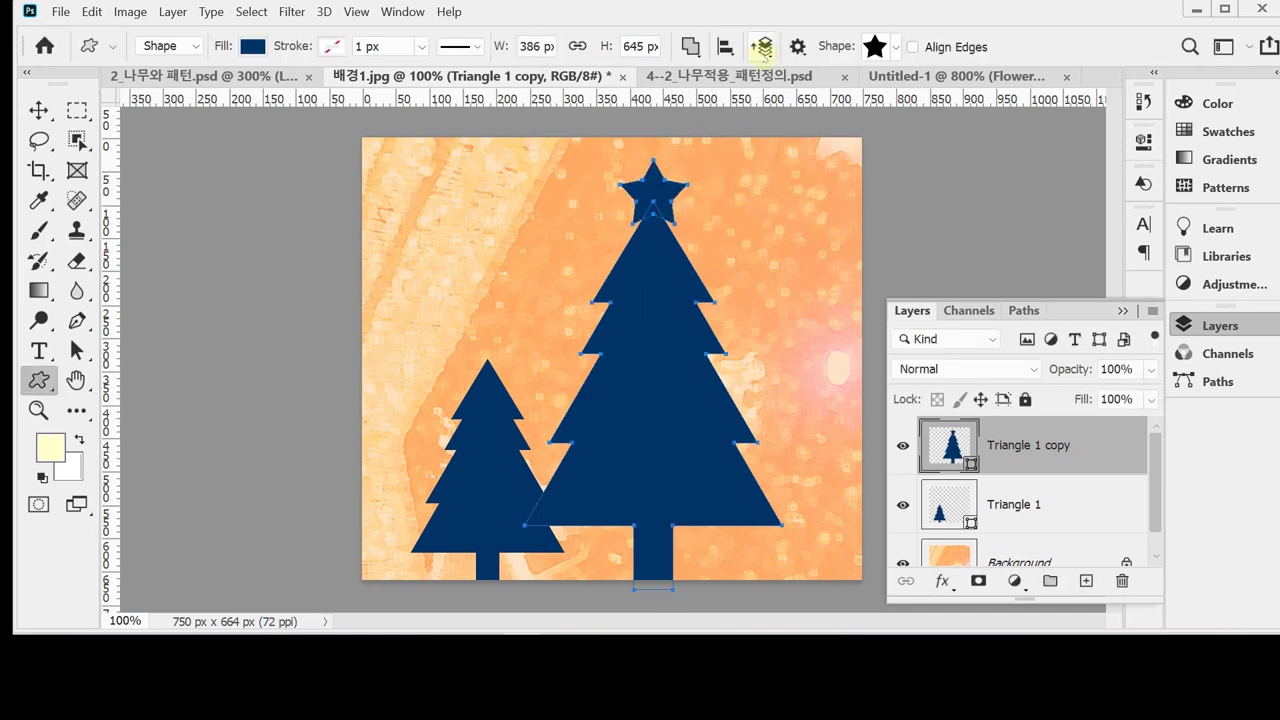
Realign the enlarged star with the large tree on their horizontal centres and deselect the paths.
left_click(725, 46)
left_click(655, 104)
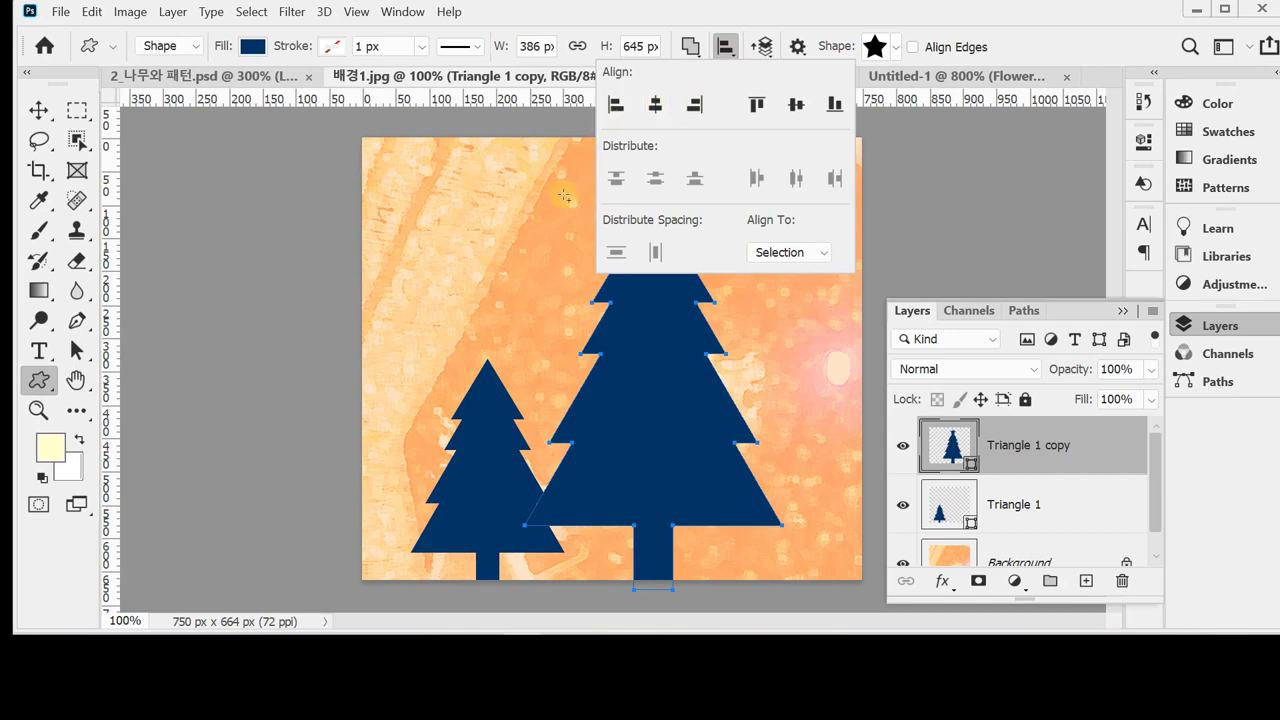
key("Return")
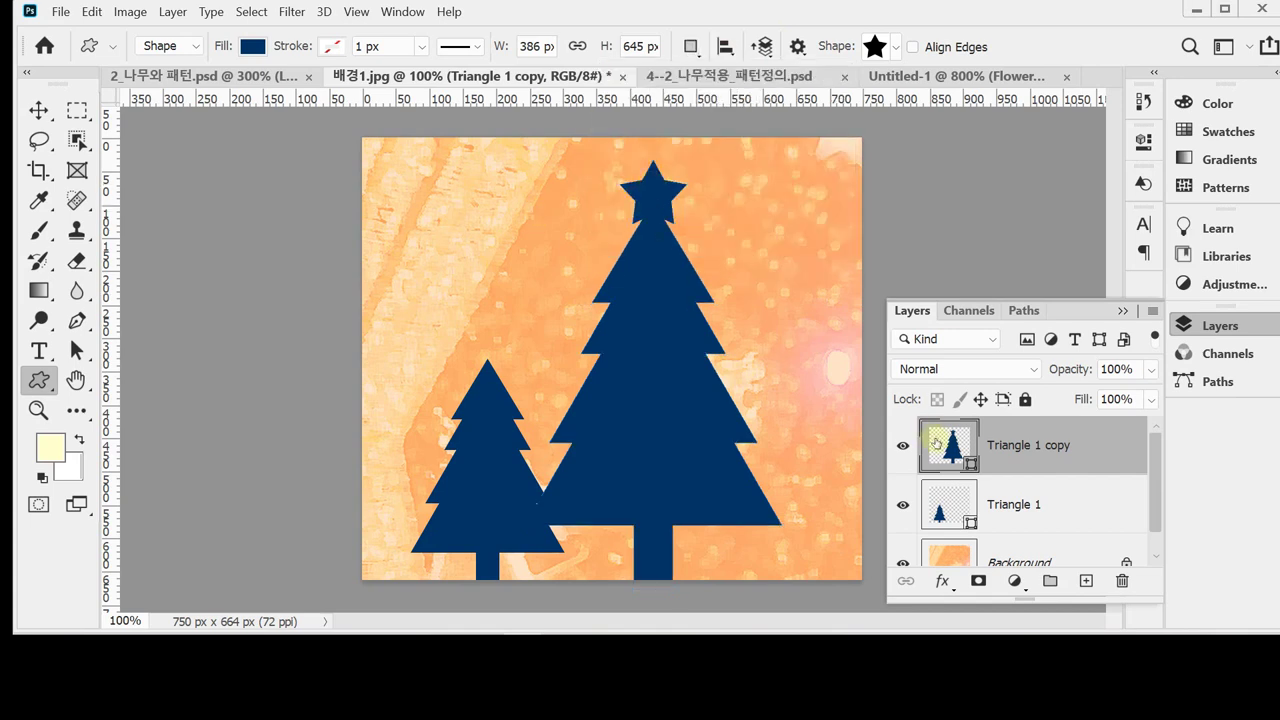
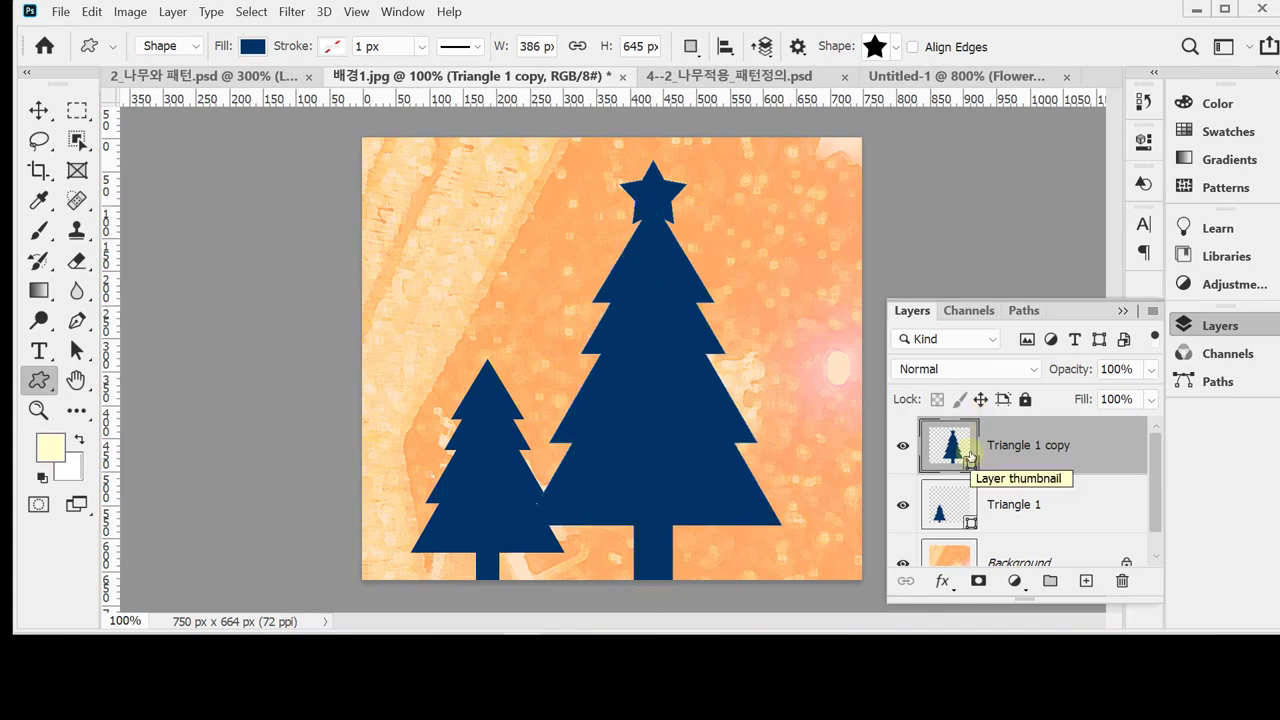
Cut three star-shaped holes out of the large tree with the Custom Shape tool set to Subtract Front Shape.
left_click(968, 457)
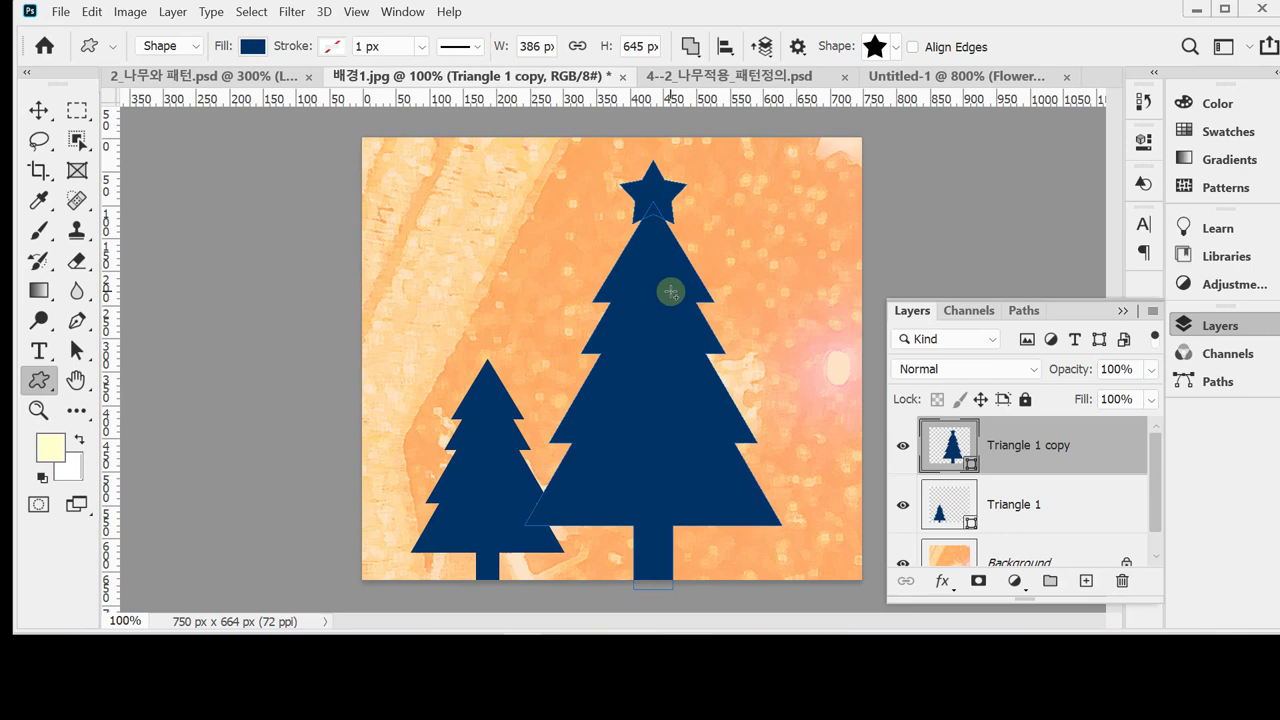
mouse_move(670, 292)
left_mouse_down()
mouse_move(706, 327)
mouse_move(683, 297)
mouse_move(676, 306)
left_mouse_up()
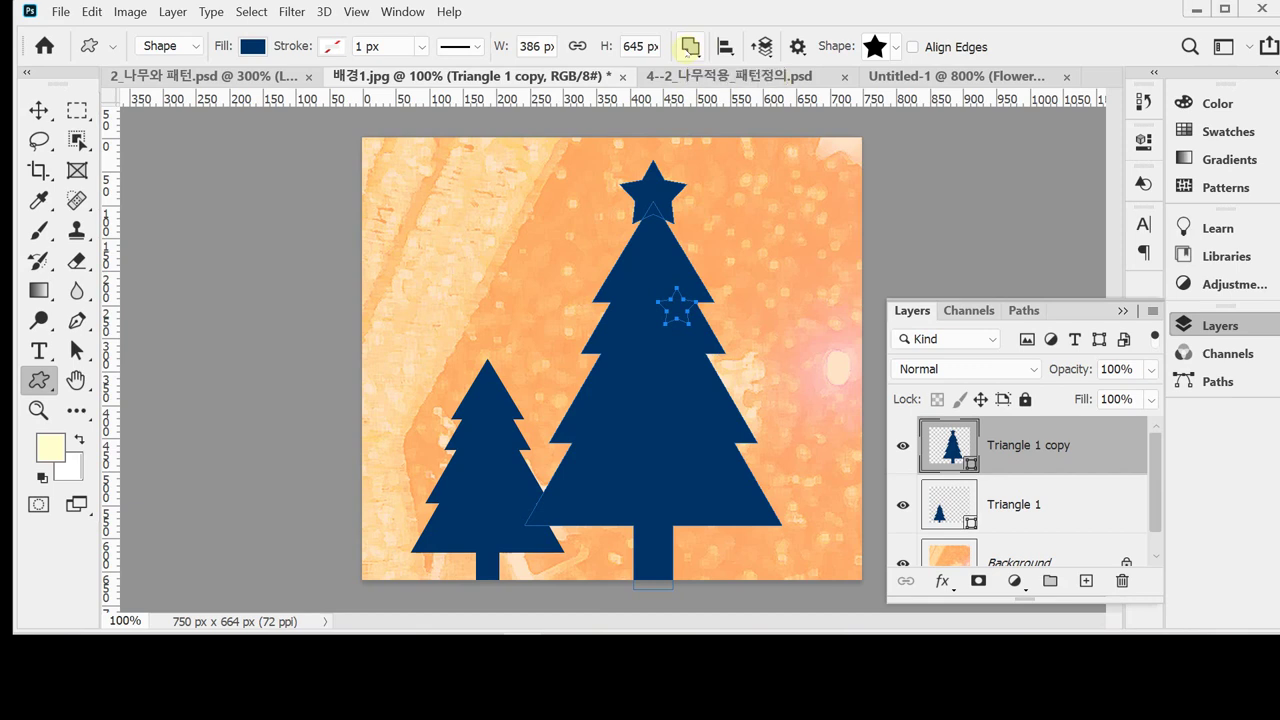
left_click(689, 46)
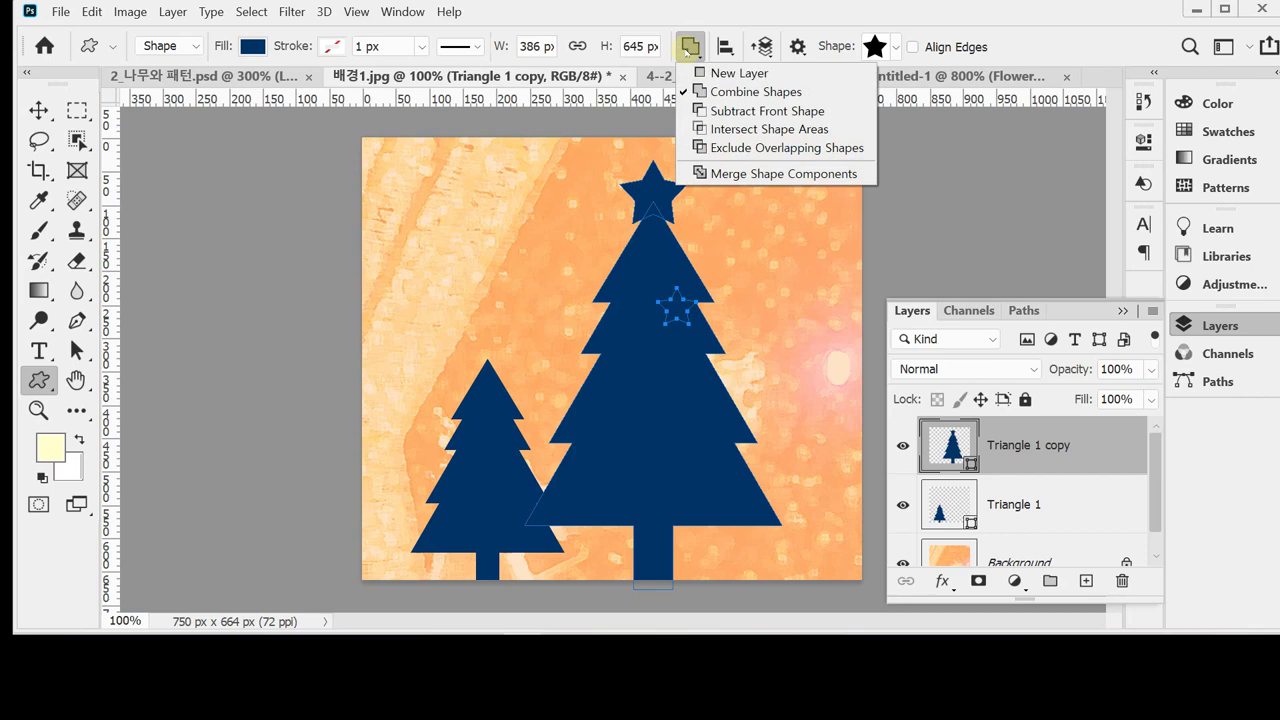
left_click(751, 112)
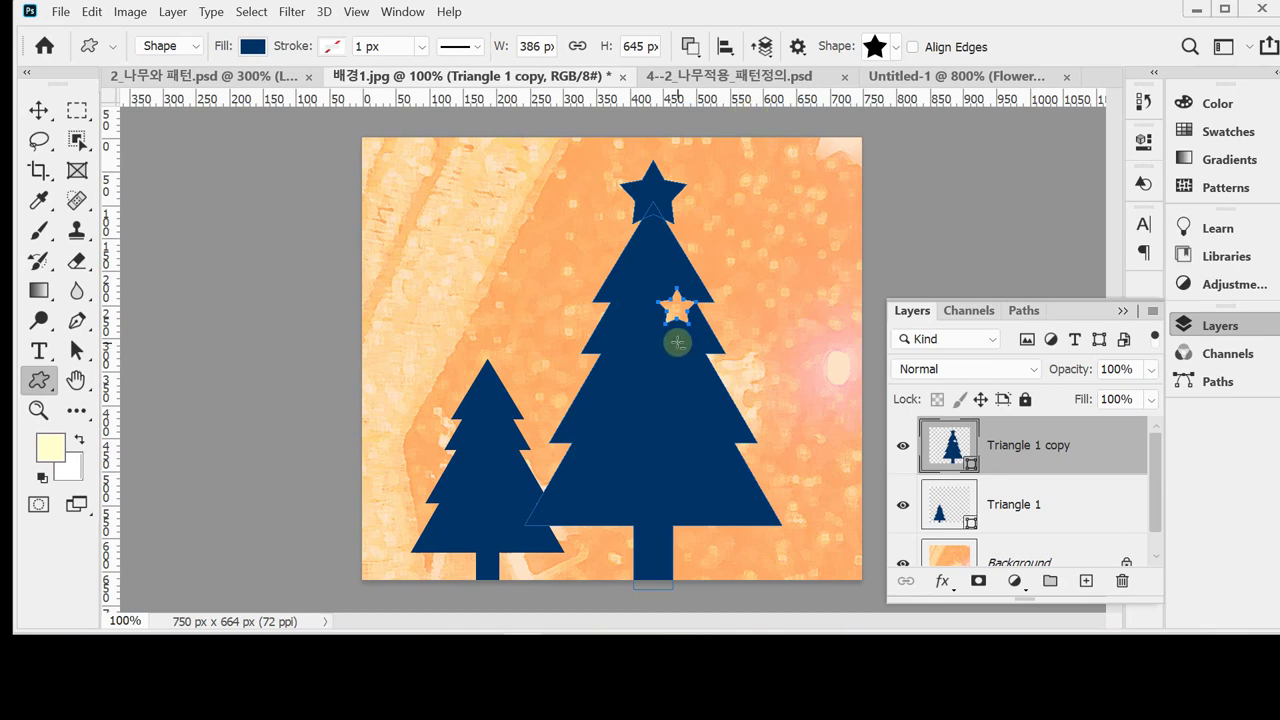
left_click_drag(671, 311, 669, 322)
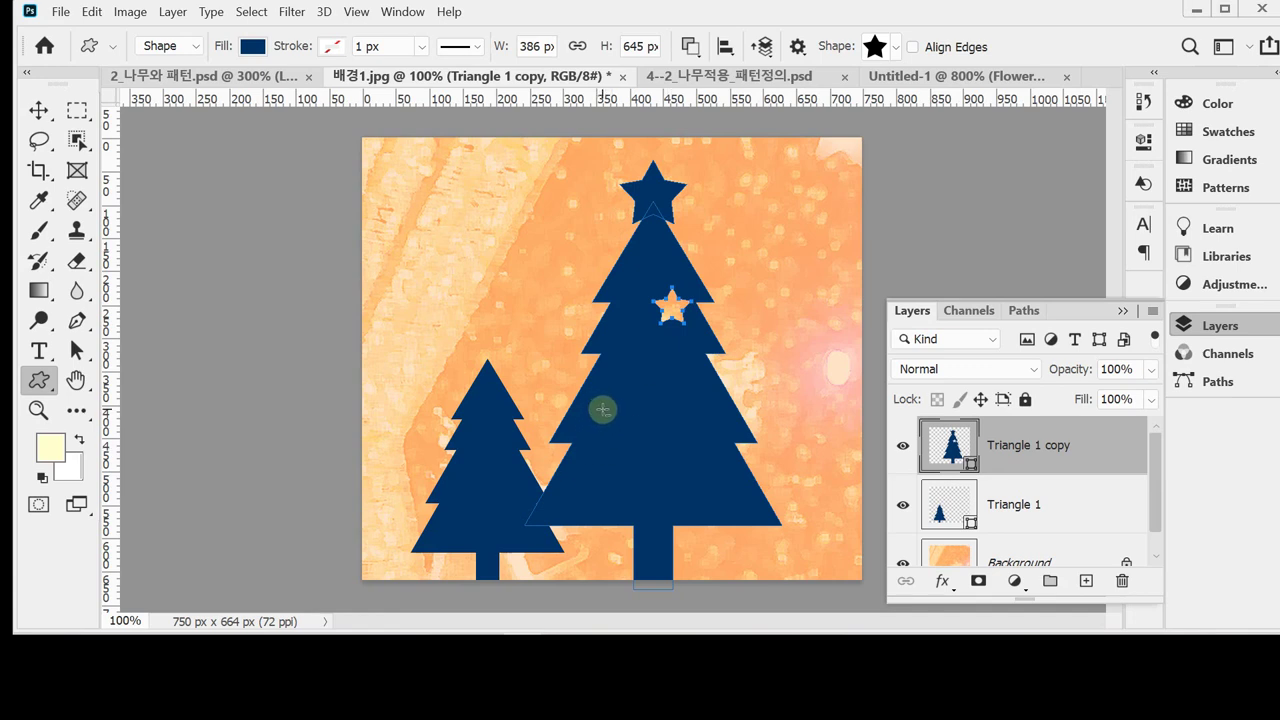
mouse_move(602, 409)
left_mouse_down()
mouse_move(652, 462)
mouse_move(612, 427)
left_mouse_up()
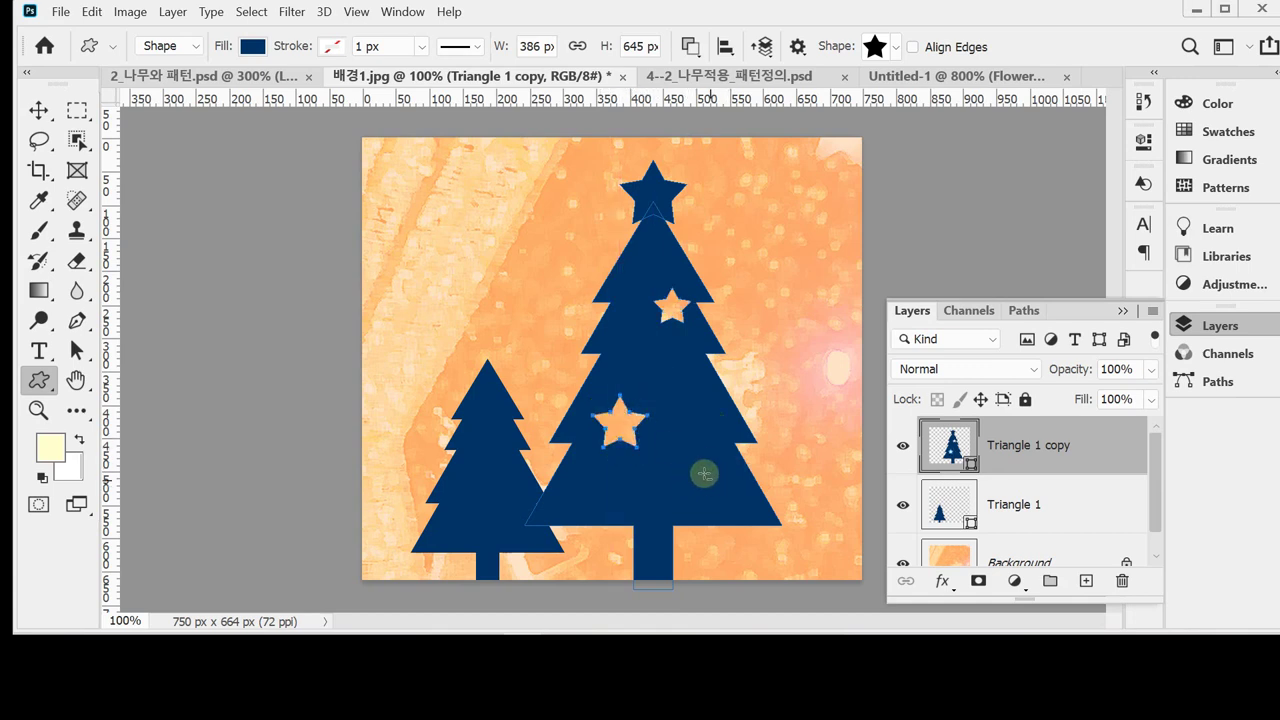
left_click_drag(692, 456, 748, 510)
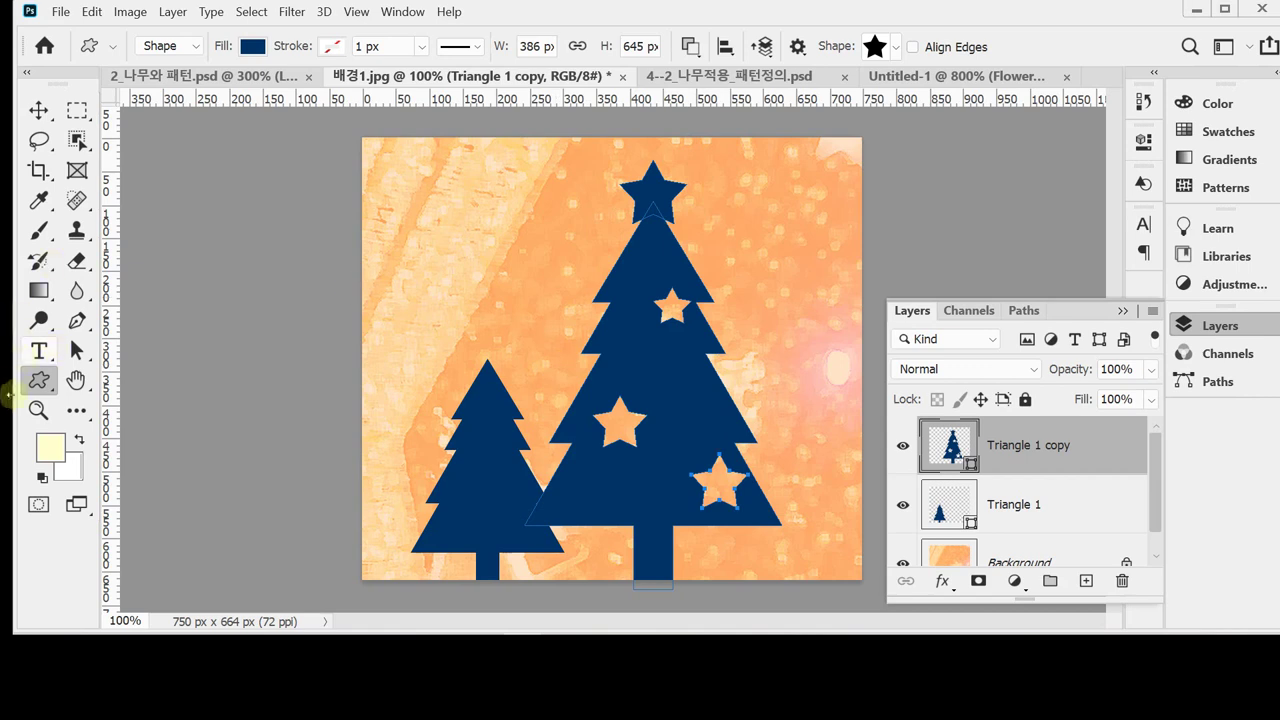
Subtract a narrow vertical rectangle of about 21 × 93 px from the large tree's trunk with the Rectangle tool.
right_click(41, 379)
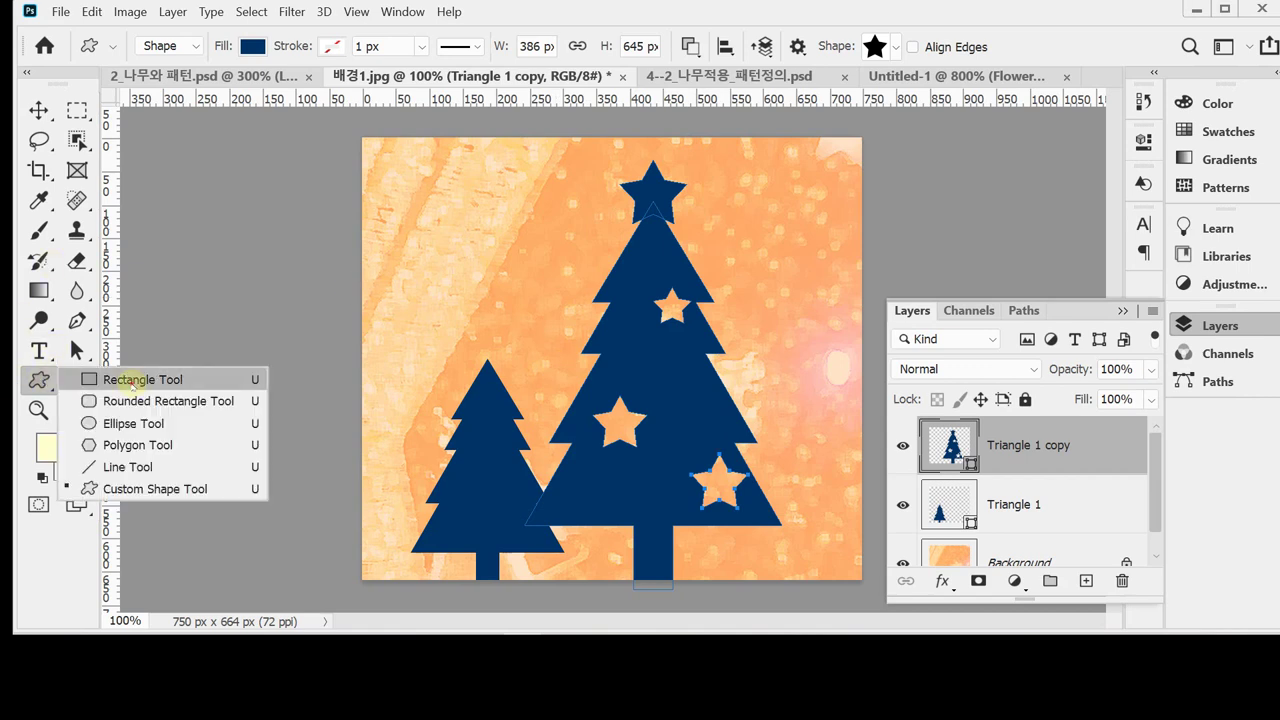
left_click(131, 380)
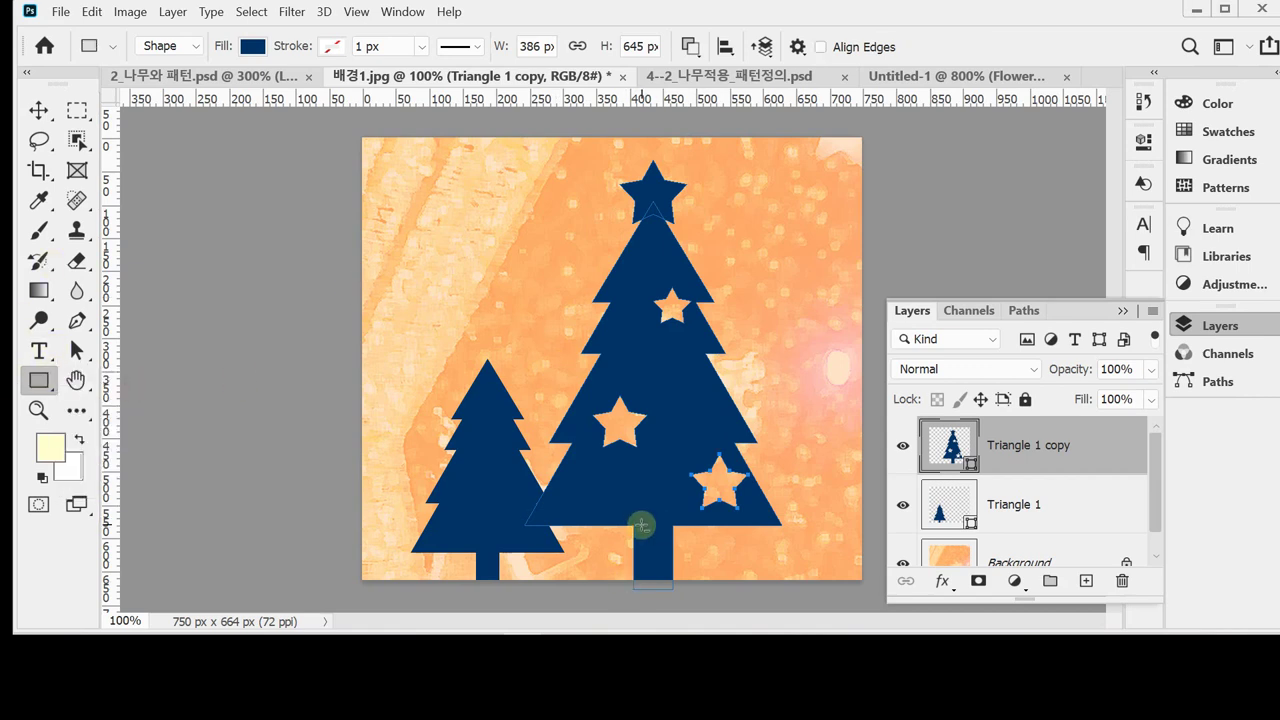
left_click_drag(638, 524, 651, 587)
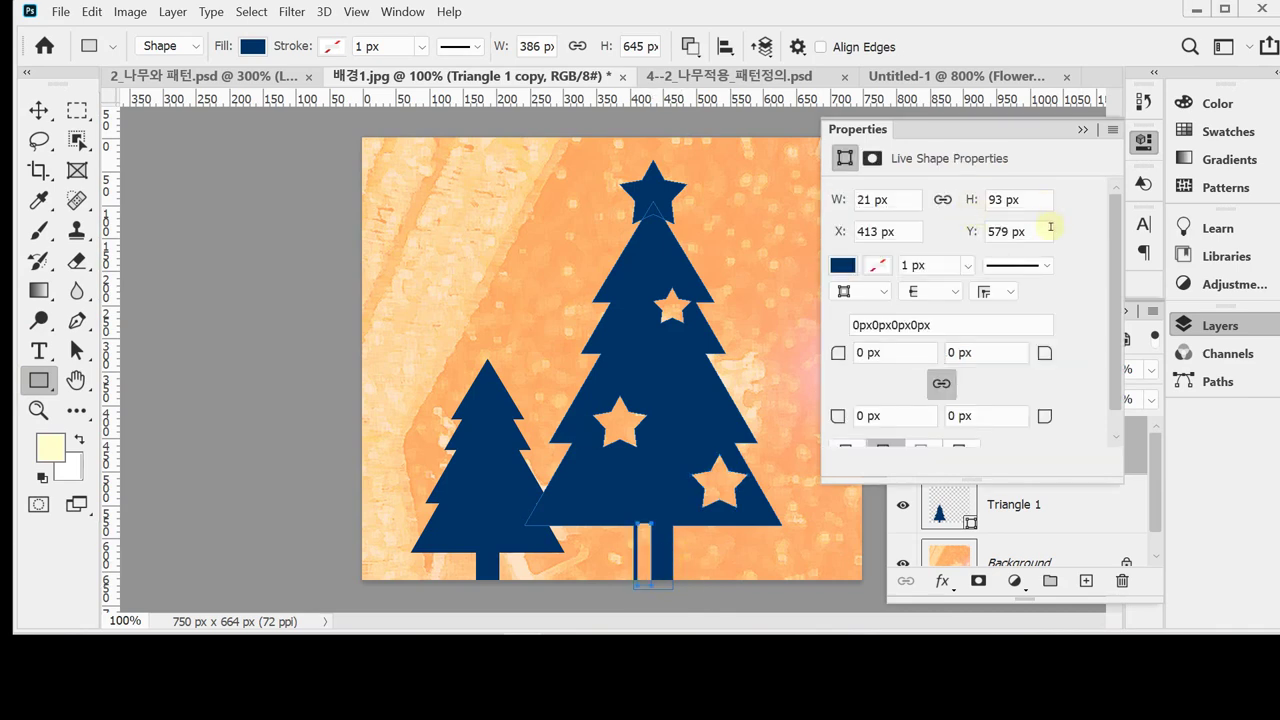
left_click(1144, 142)
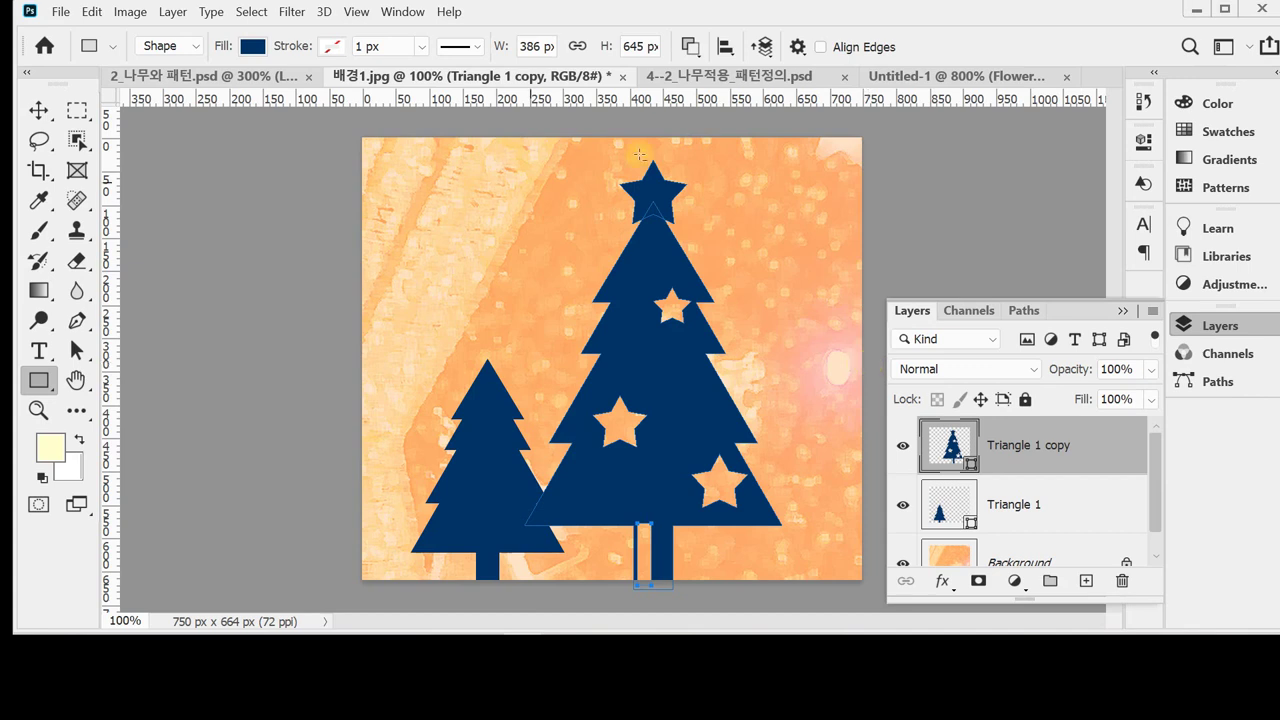
Add an Inner Glow effect to the large tree's layer with a size of 15 px.
left_click(940, 582)
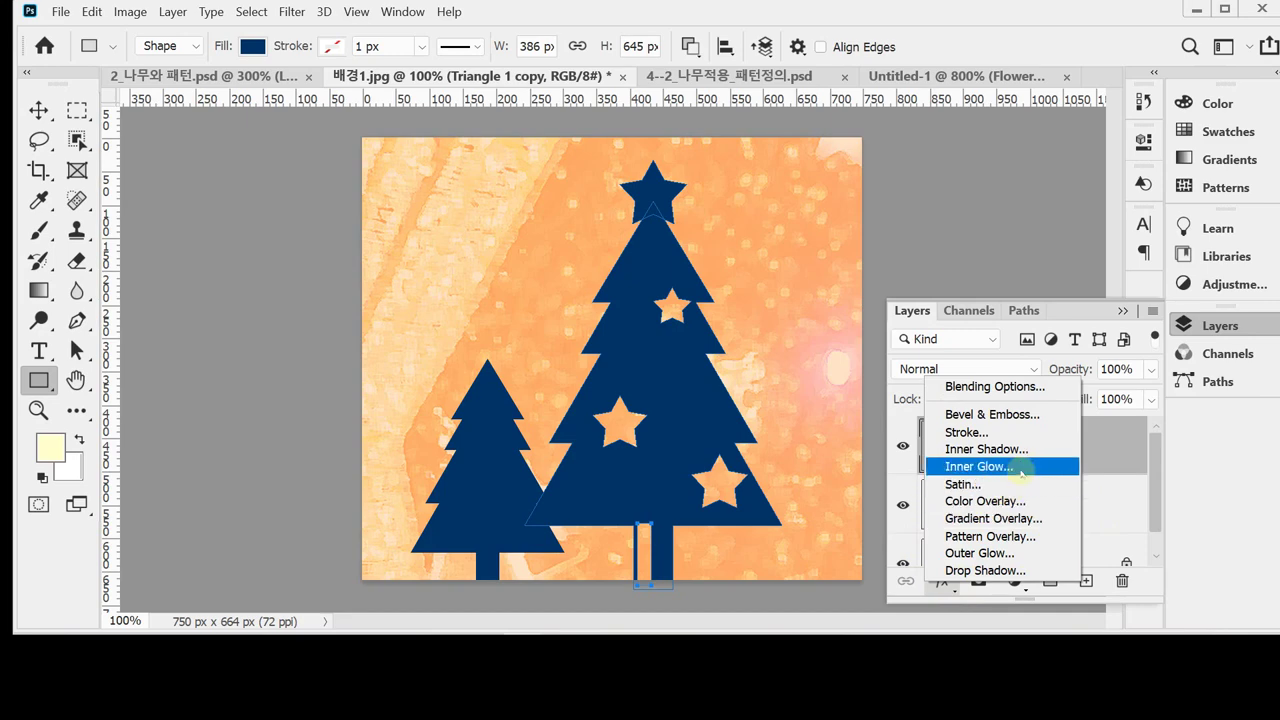
key("Escape")
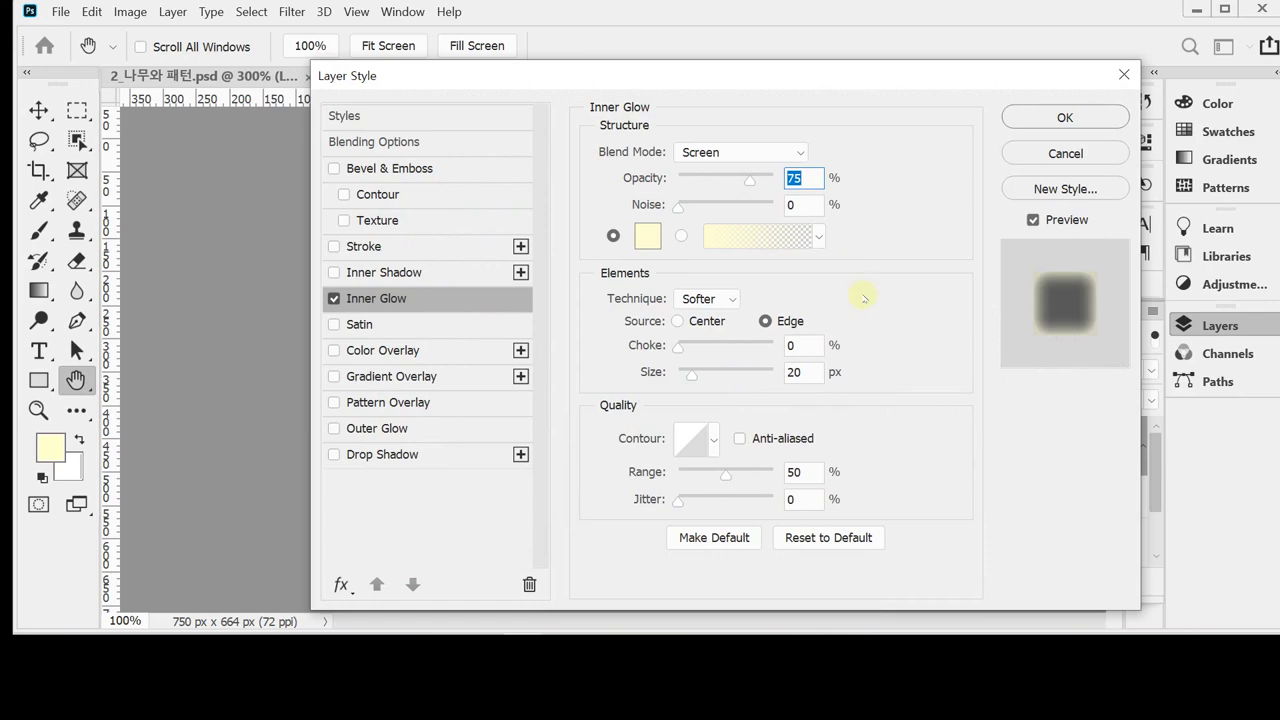
left_click_drag(554, 78, 806, 81)
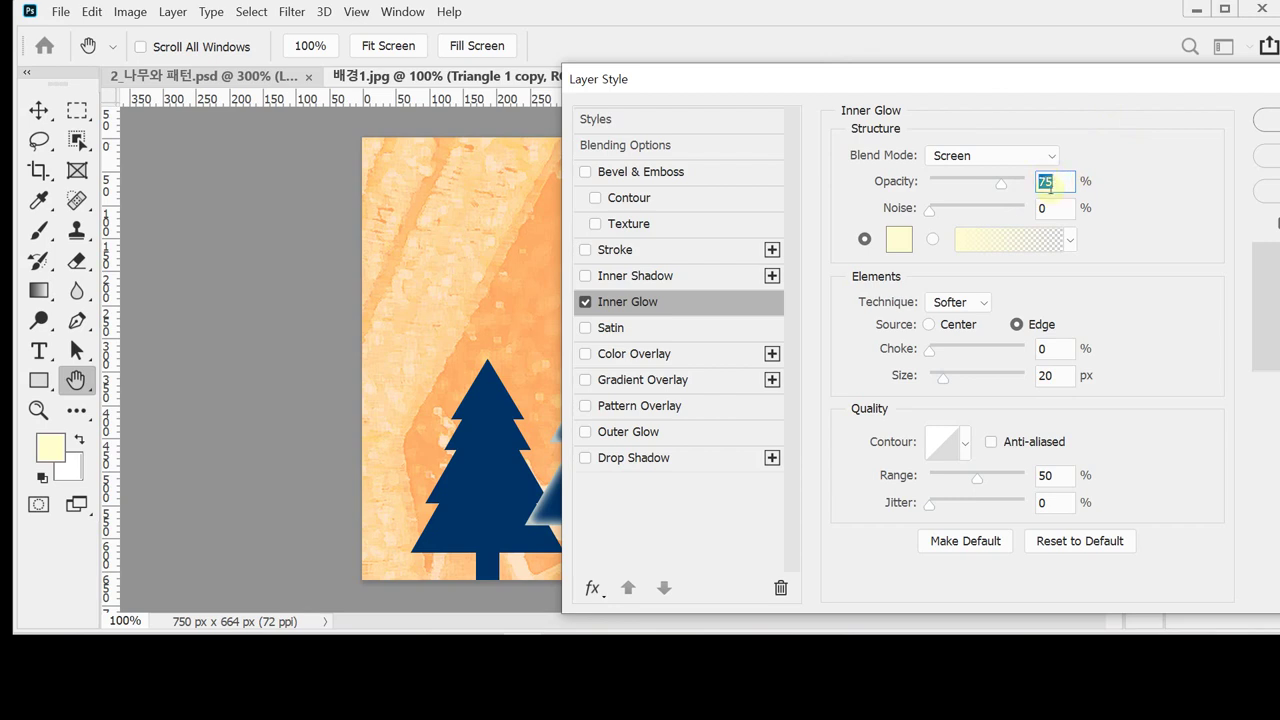
double_click(1066, 377)
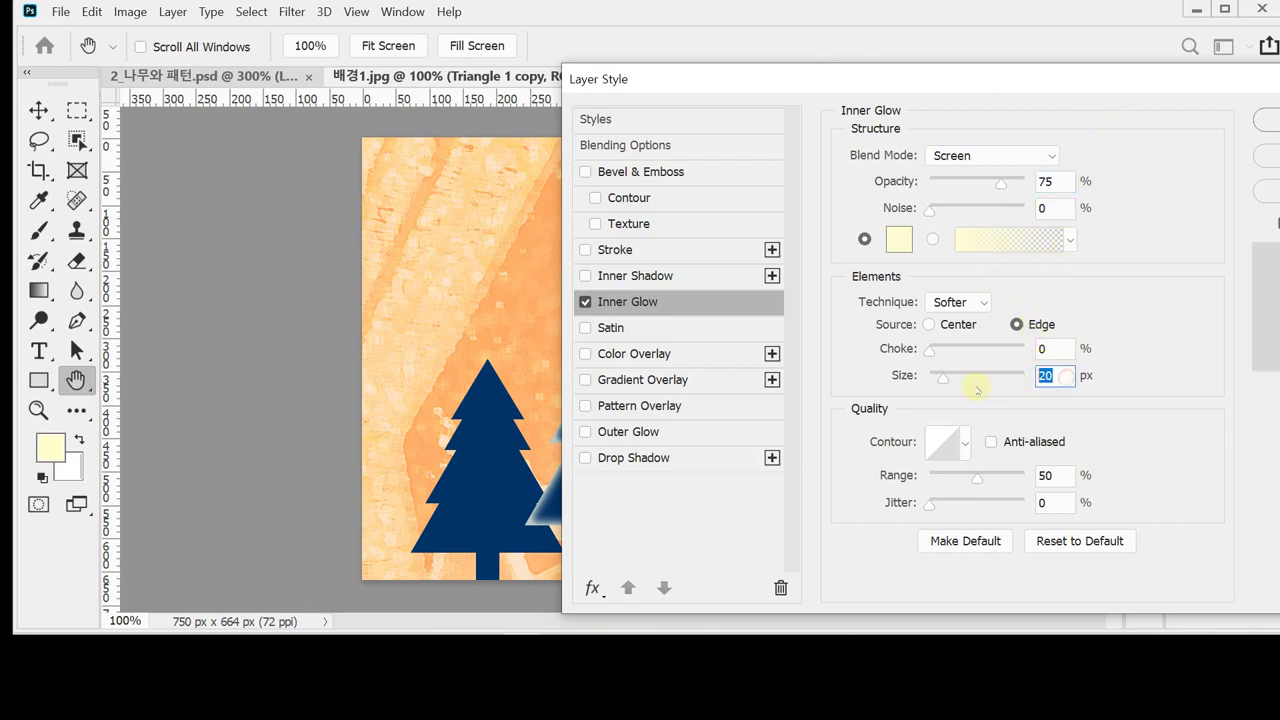
type("15")
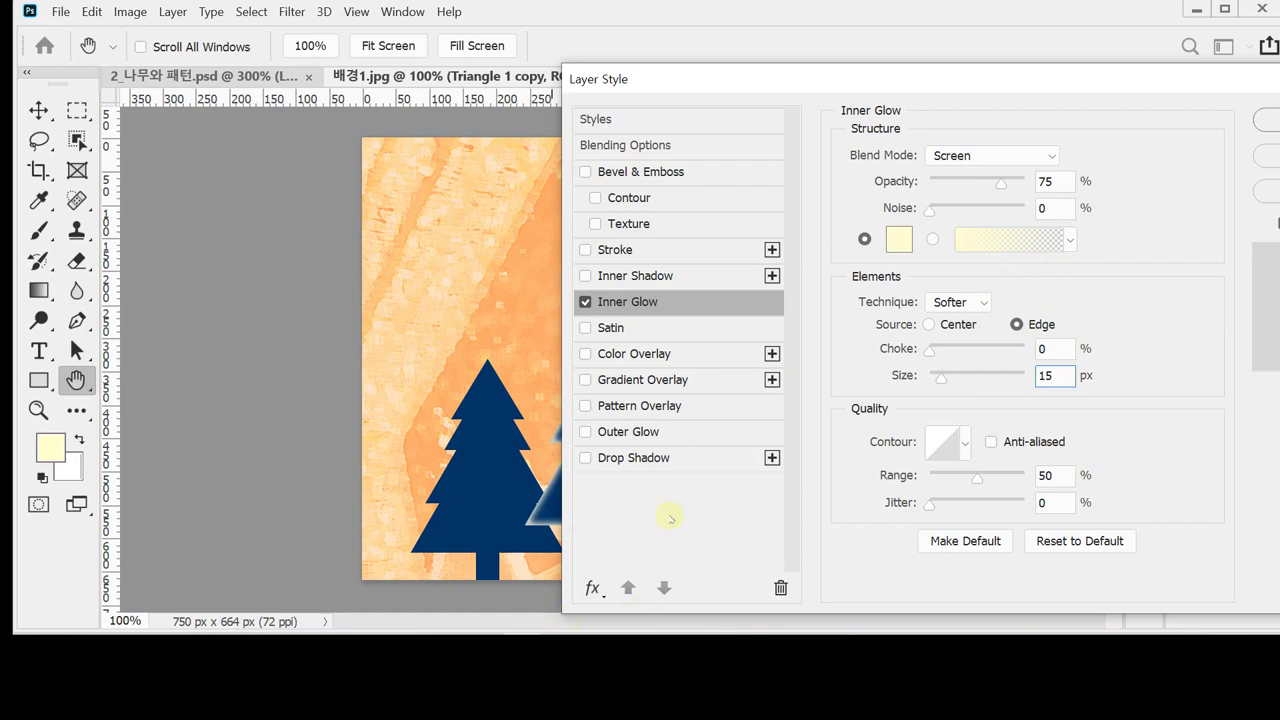
Enable a Drop Shadow on the large tree with 75% opacity and a 120° angle.
left_click(650, 460)
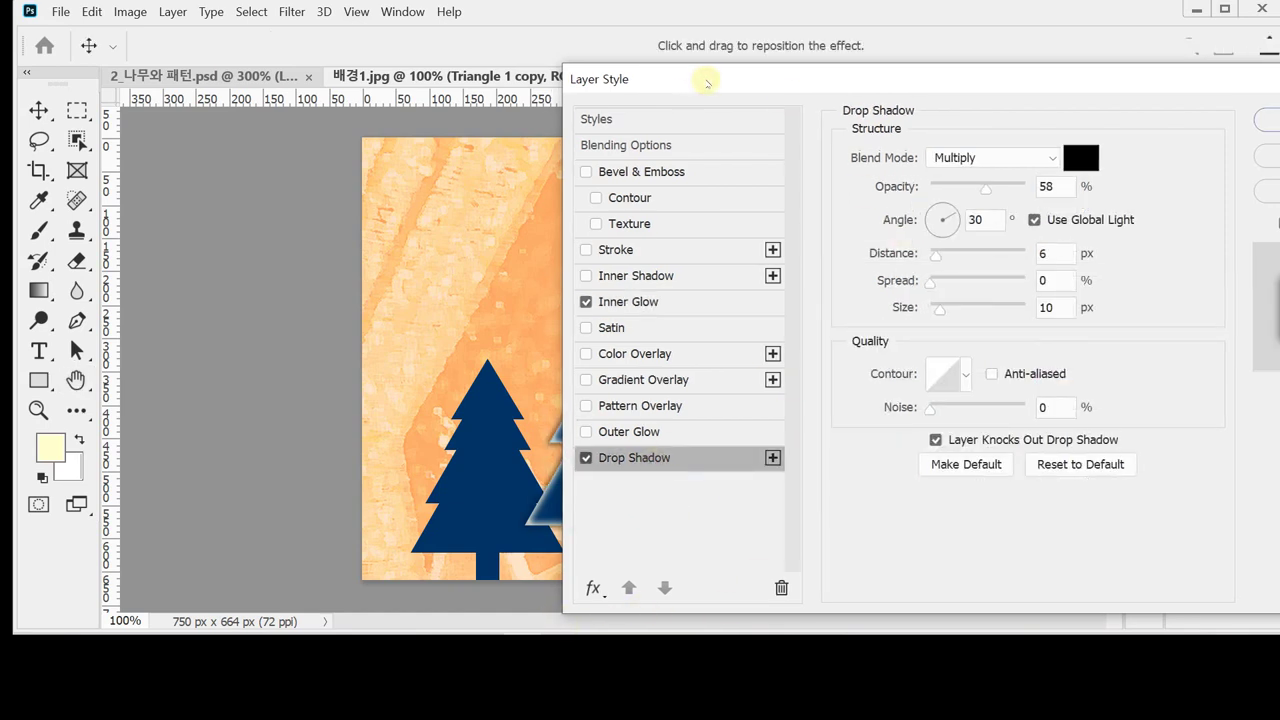
left_click_drag(698, 90, 742, 80)
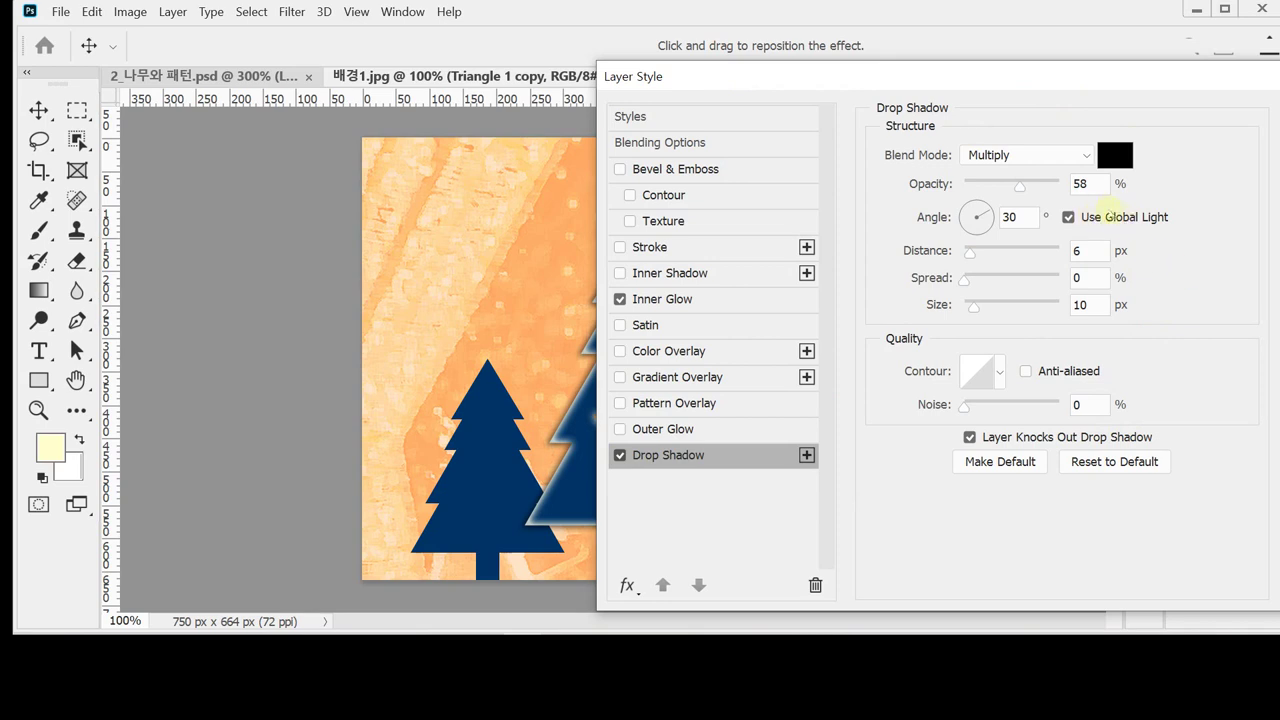
double_click(1080, 184)
type("75")
key("Tab")
type("1")
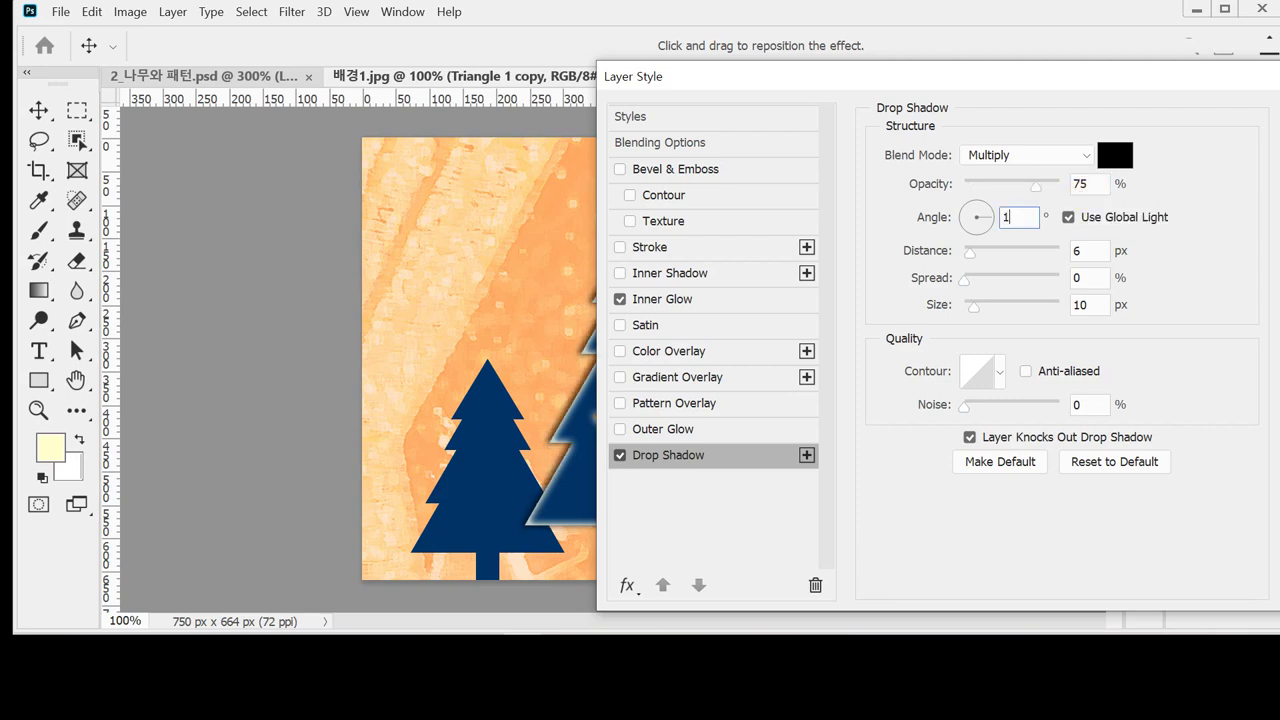
type("20")
left_click(1080, 192)
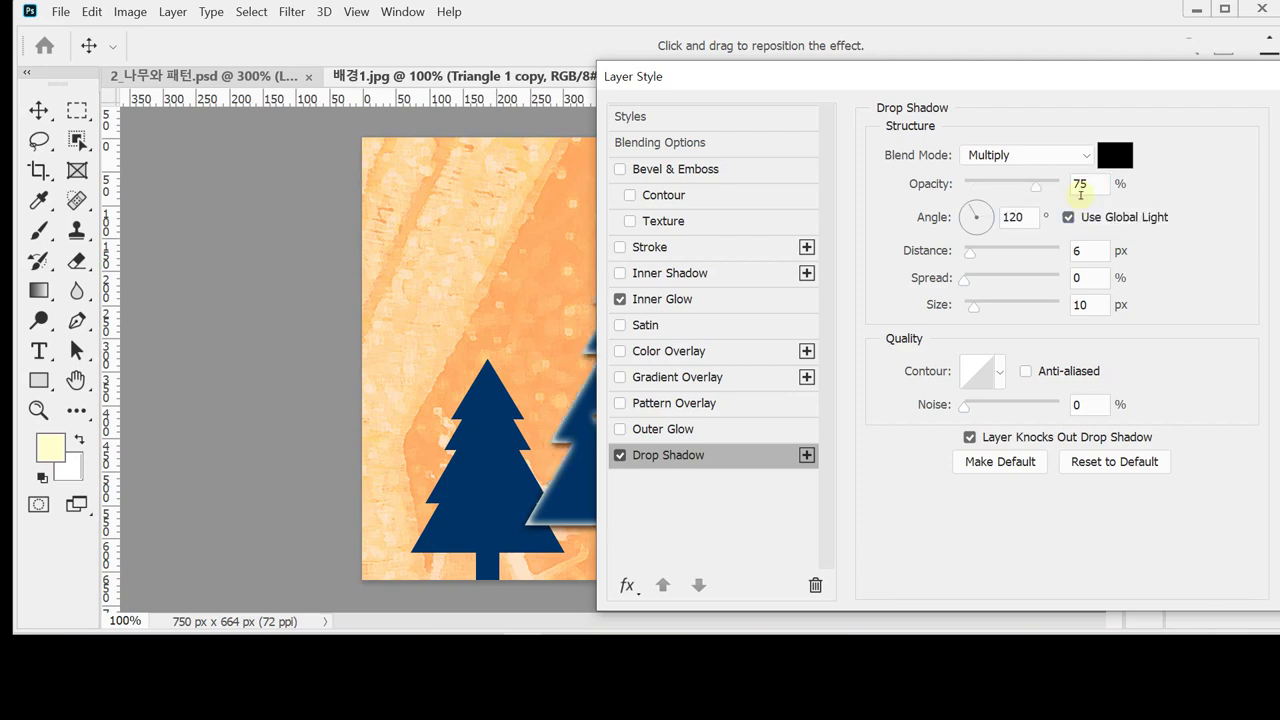
Set the drop shadow's distance and size to 7 px each and apply the layer style.
key("Tab")
type("7")
key("Tab")
key("Tab")
type("7")
key("Return")
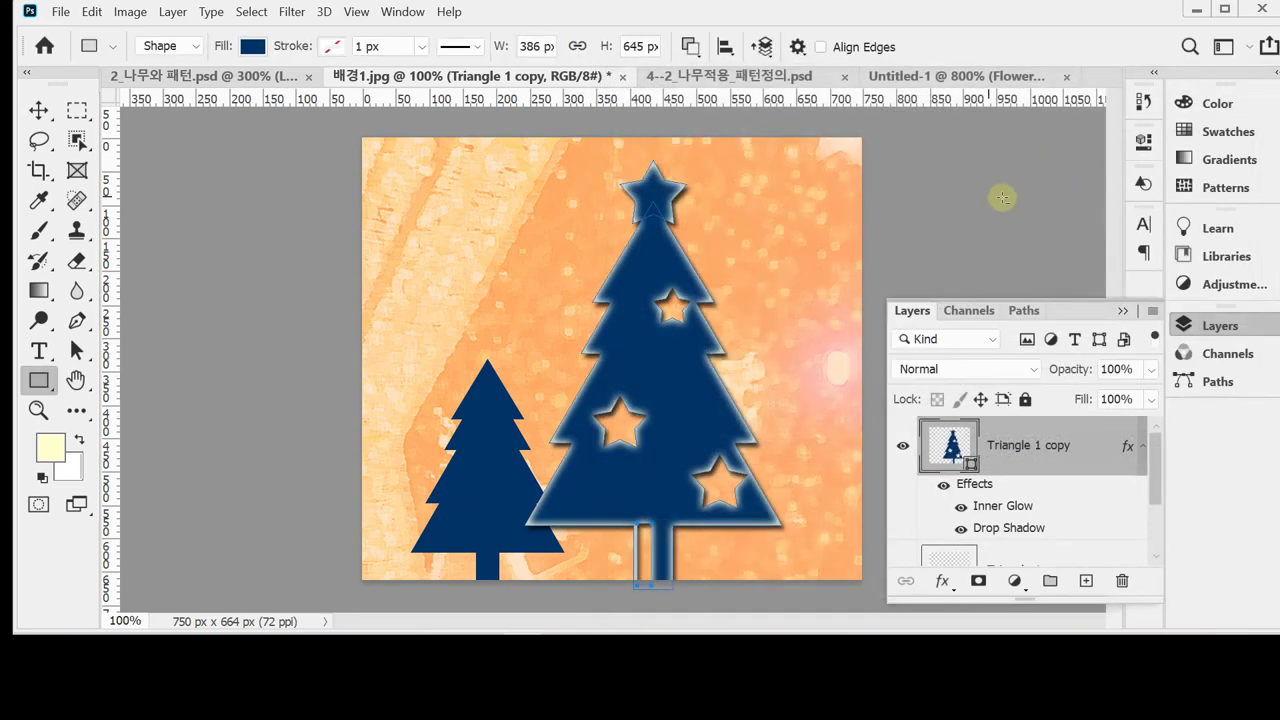
Add a Gradient Overlay effect to the small tree's layer, Triangle 1.
scroll(1055, 503, "down", 2)
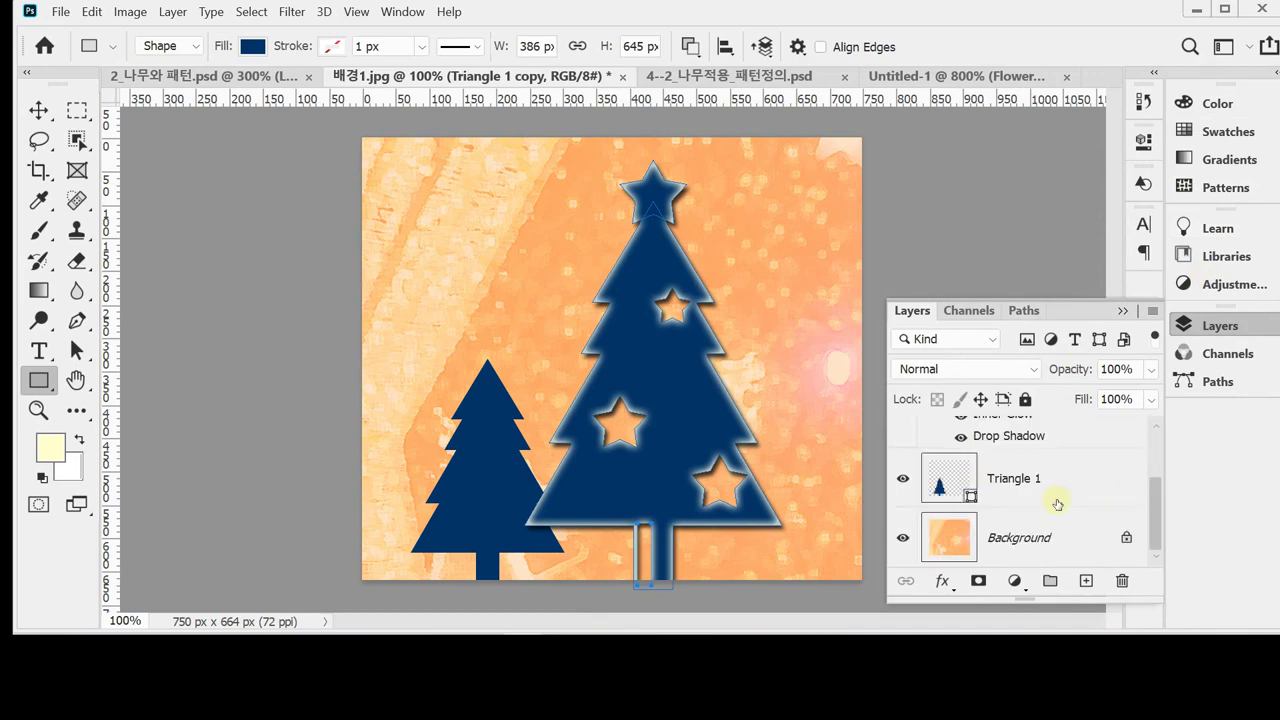
left_click(993, 481)
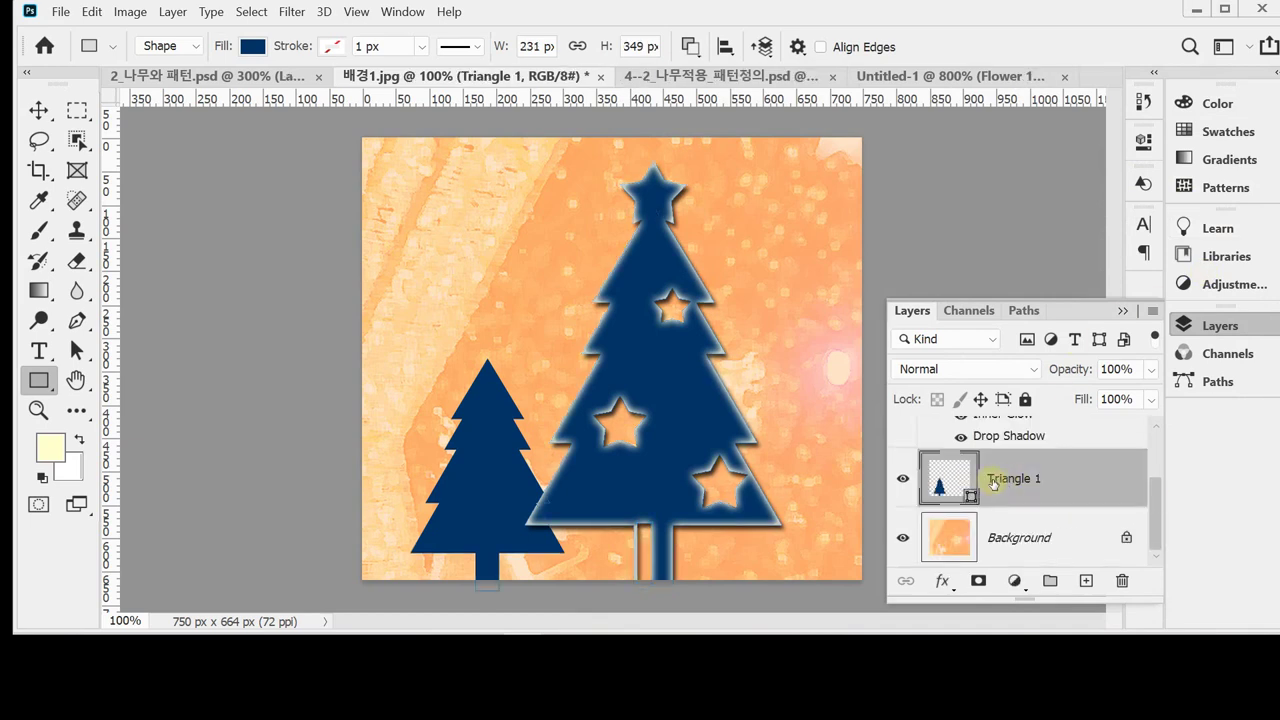
left_click(941, 581)
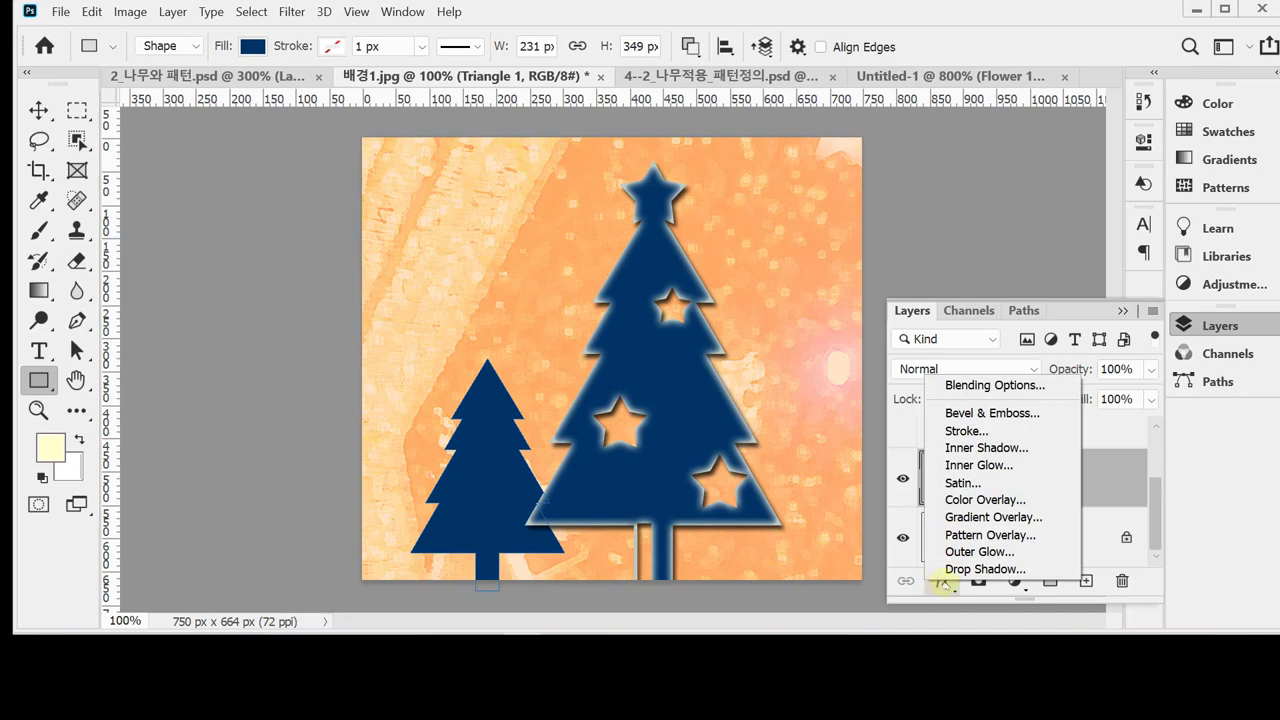
left_click(1035, 518)
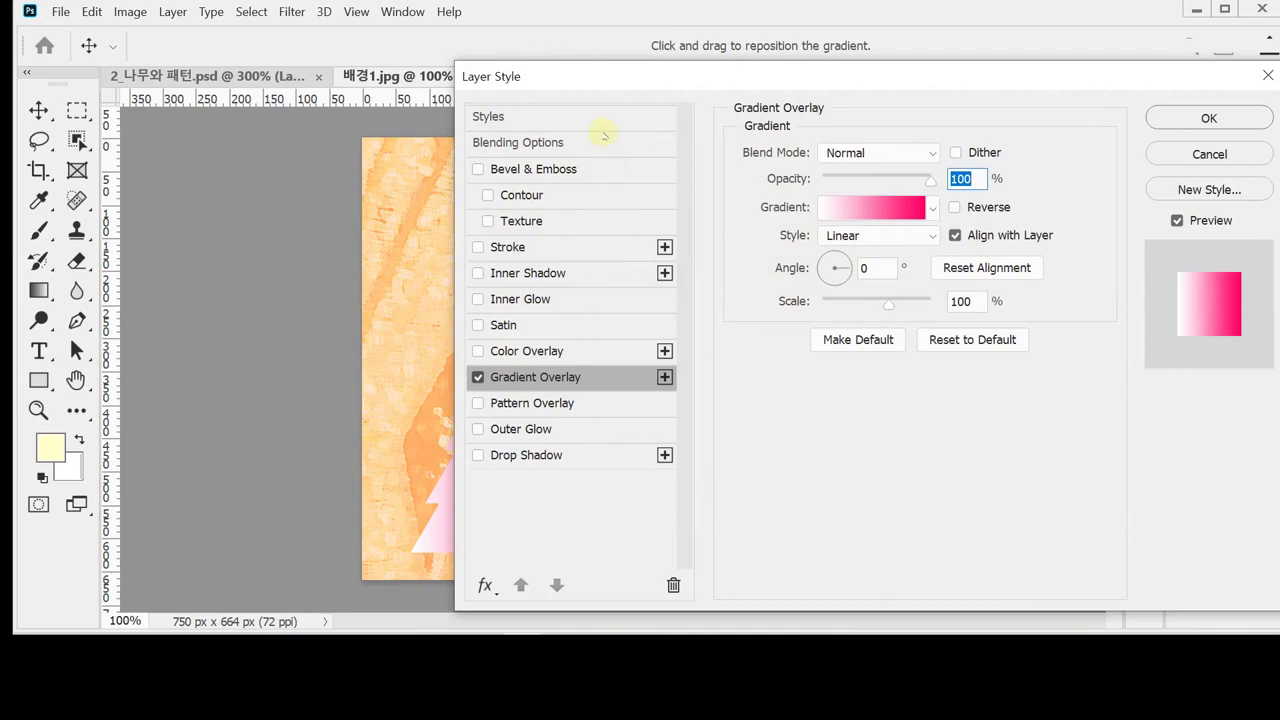
left_click_drag(654, 77, 767, 68)
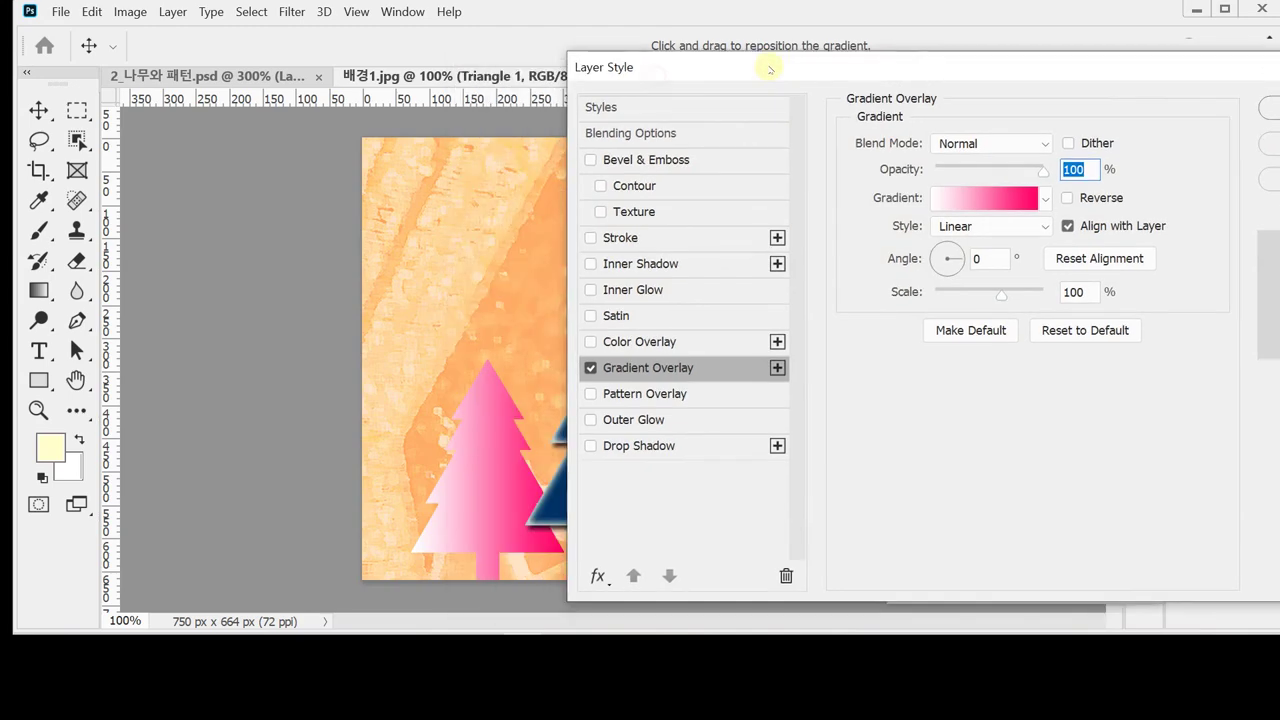
Edit the overlay gradient and set its starting color stop to ff9933.
left_click(979, 197)
left_click_drag(600, 91, 803, 99)
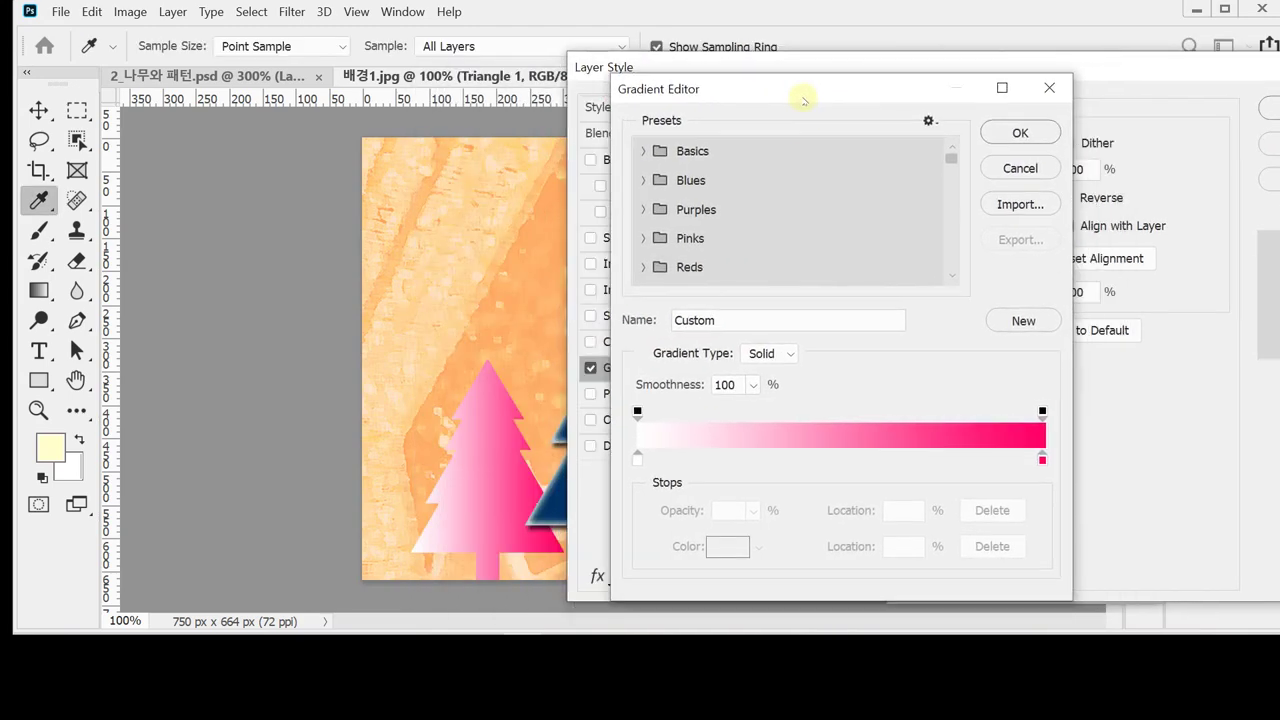
double_click(637, 456)
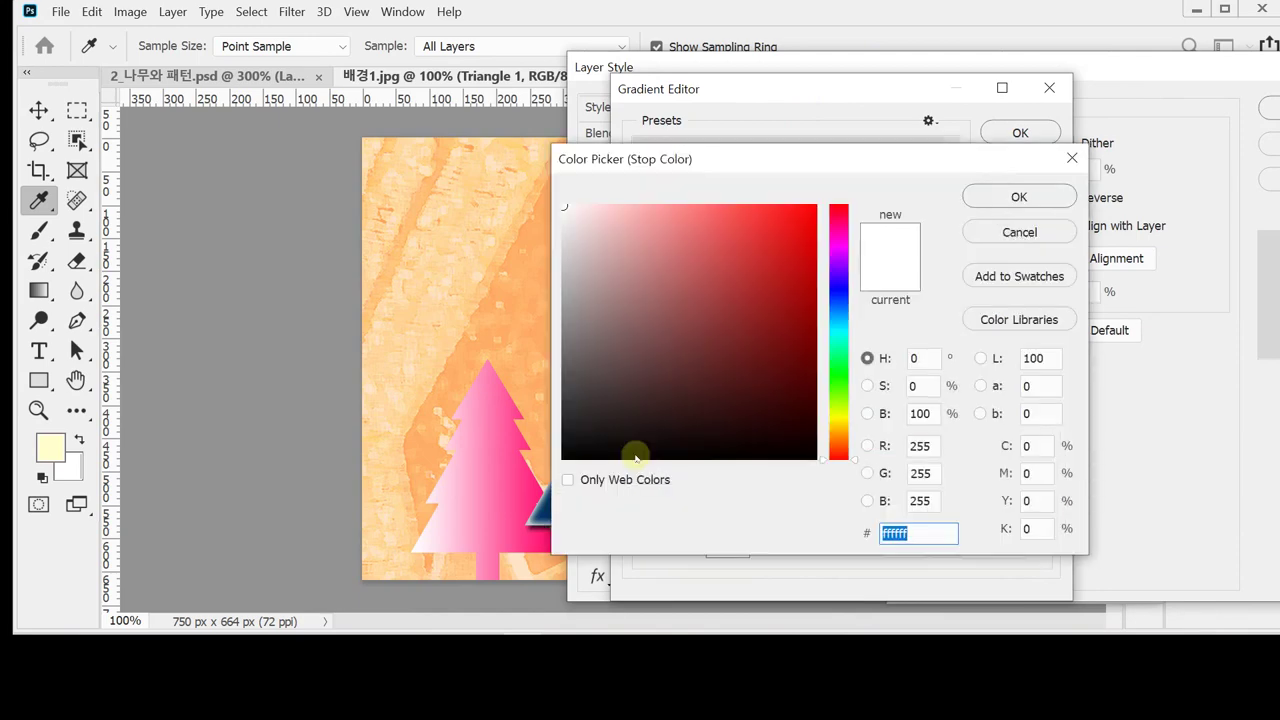
type("ff9933")
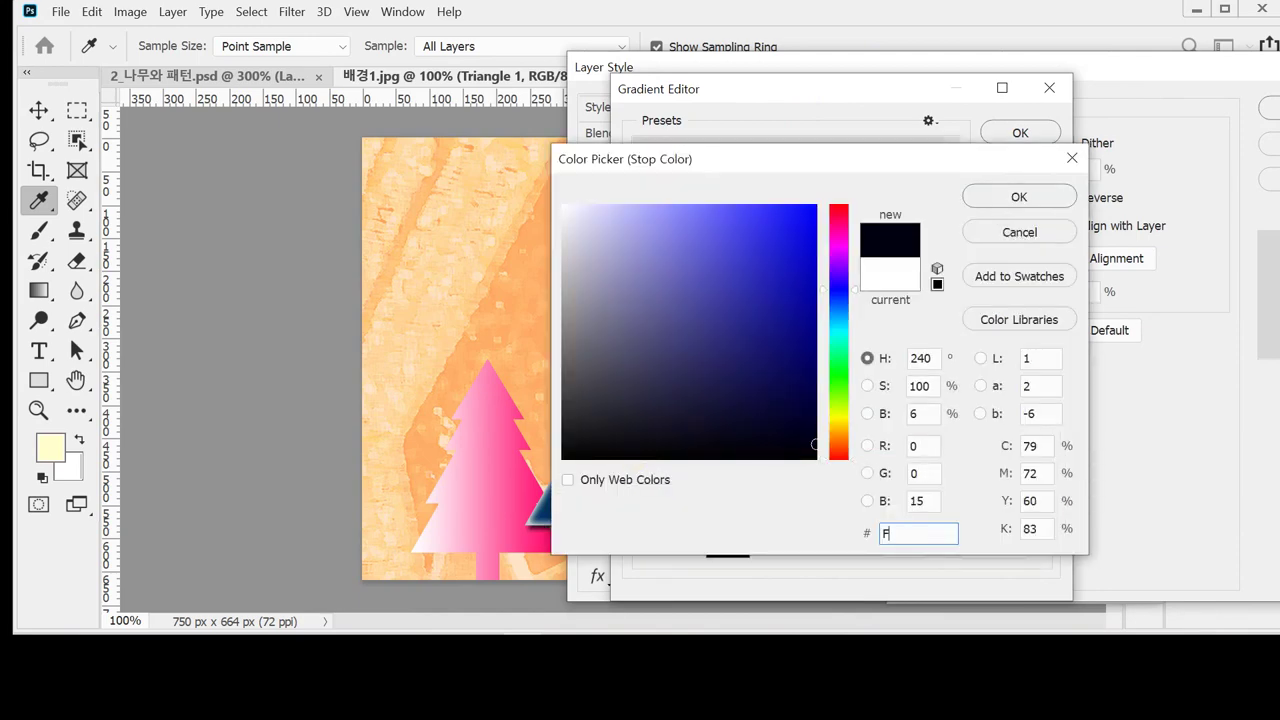
key("Return")
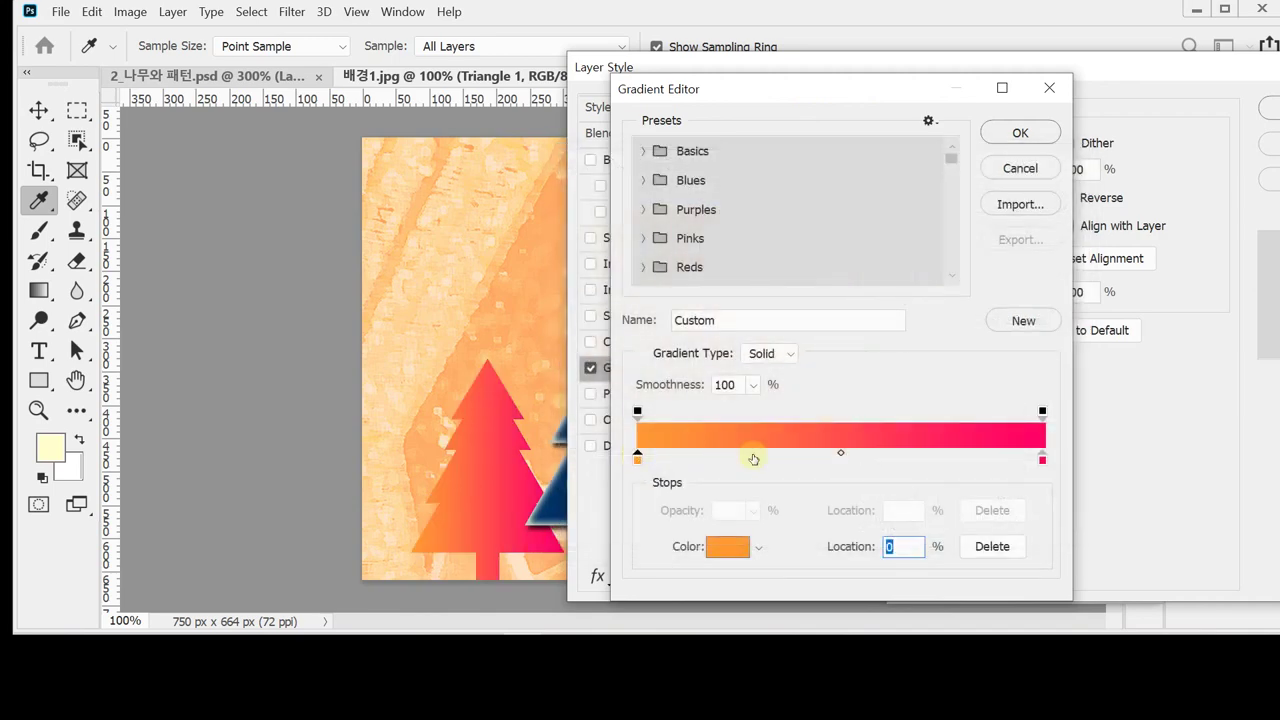
Add a color stop at the 50% location of the gradient and set its color to F06.
left_click(840, 459)
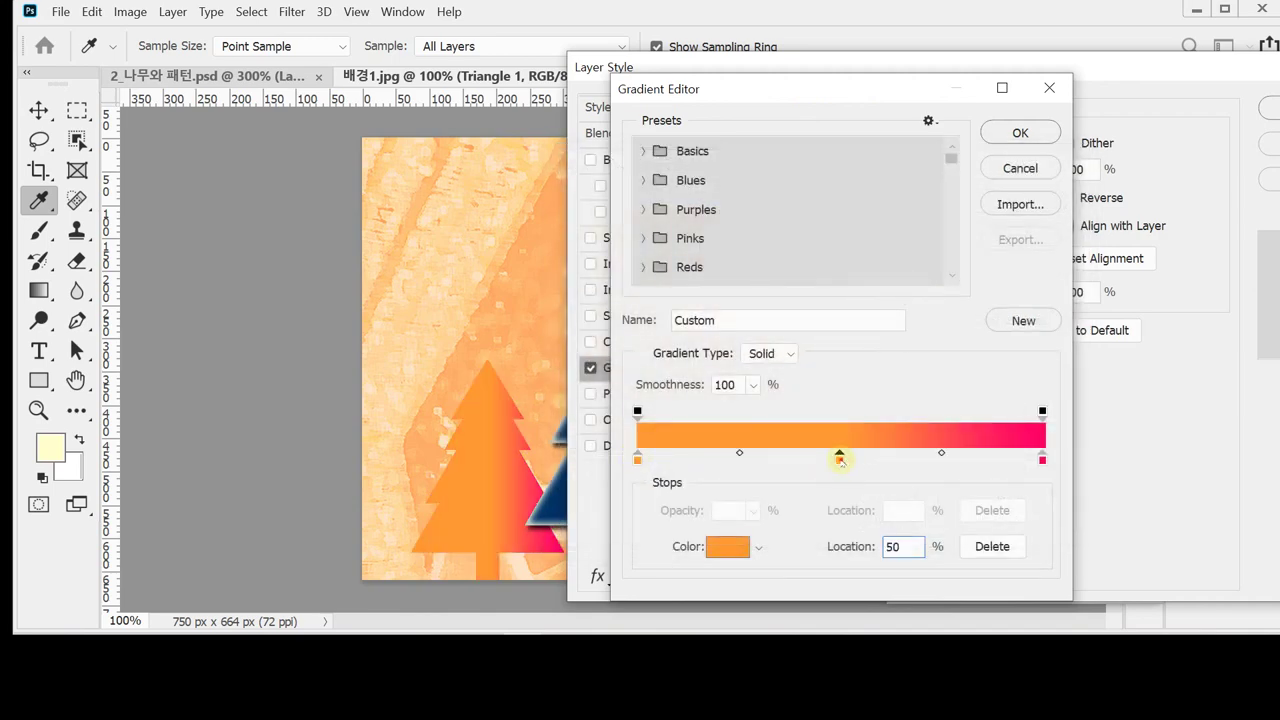
double_click(840, 459)
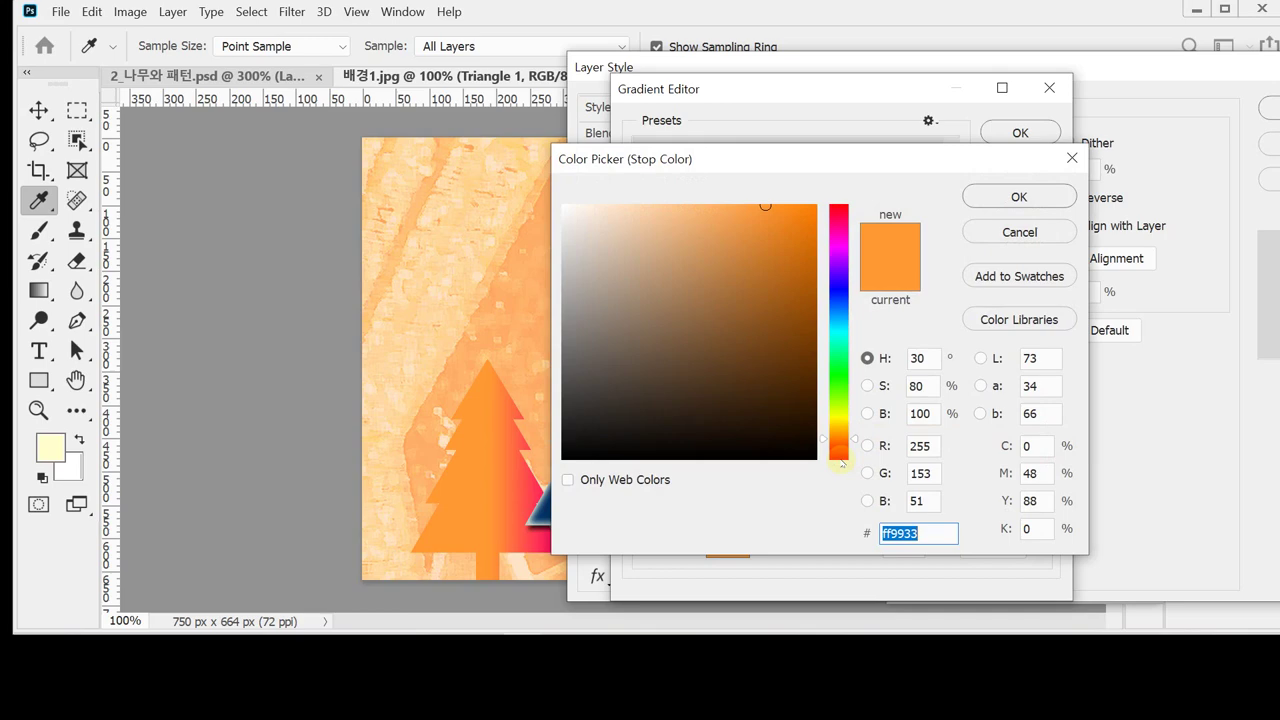
type("F06")
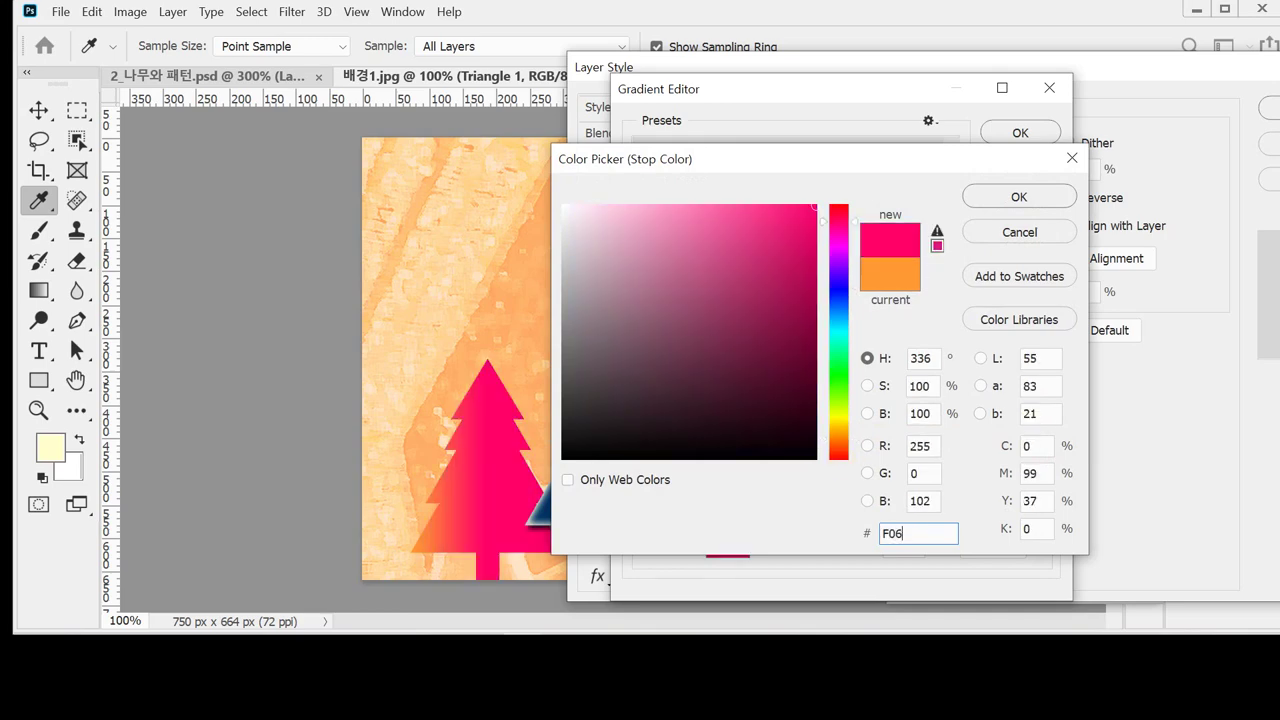
key("Return")
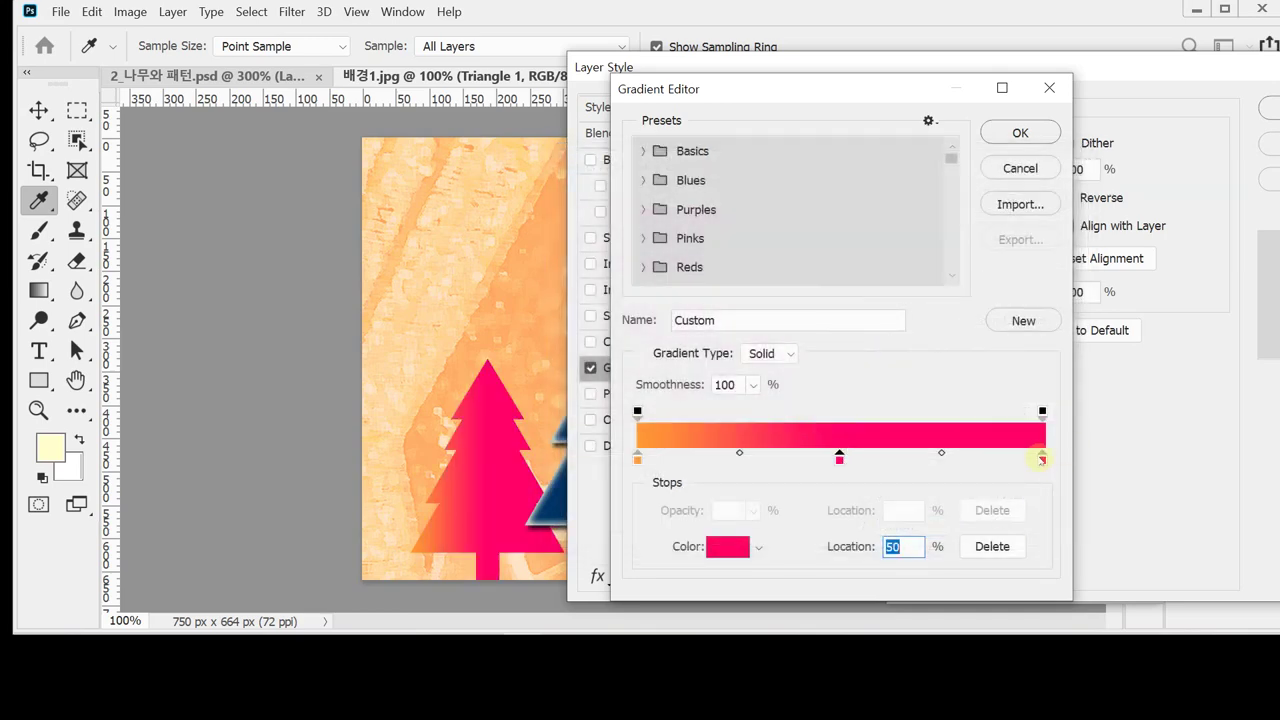
Set the overlay gradient's ending color stop to 306 and accept the gradient.
double_click(1042, 461)
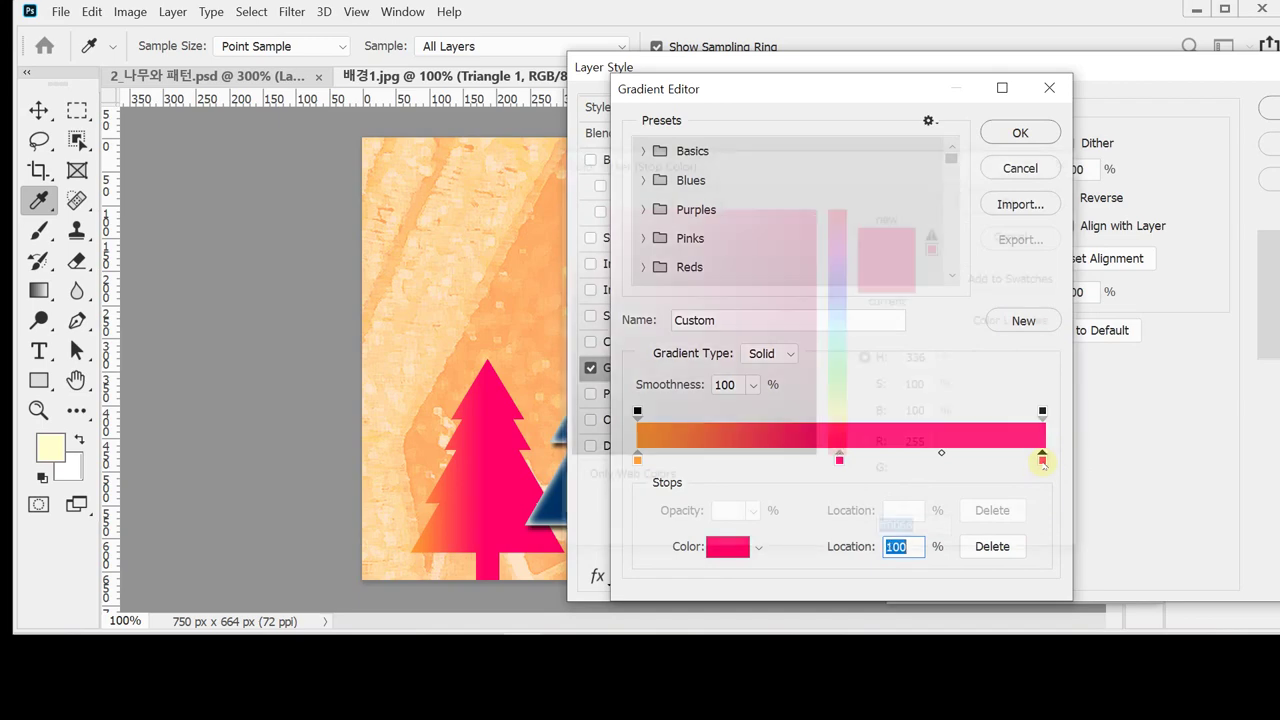
type("306")
key("Return")
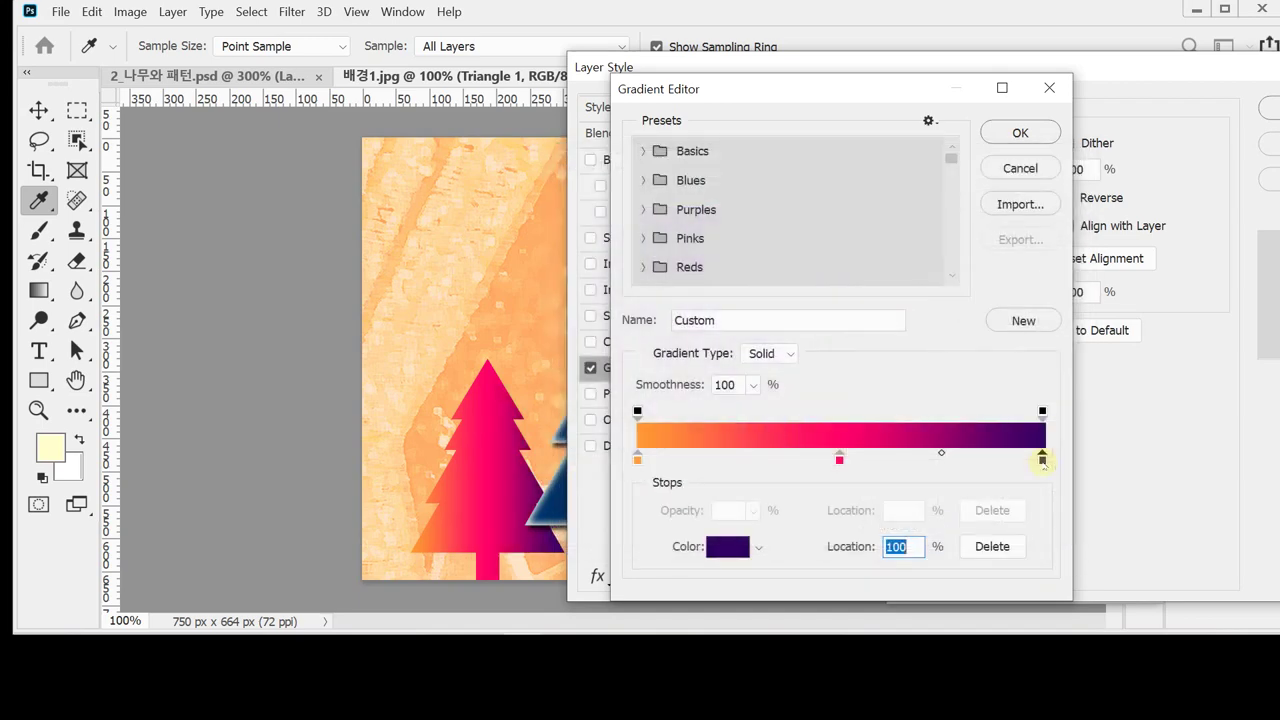
left_click(1020, 132)
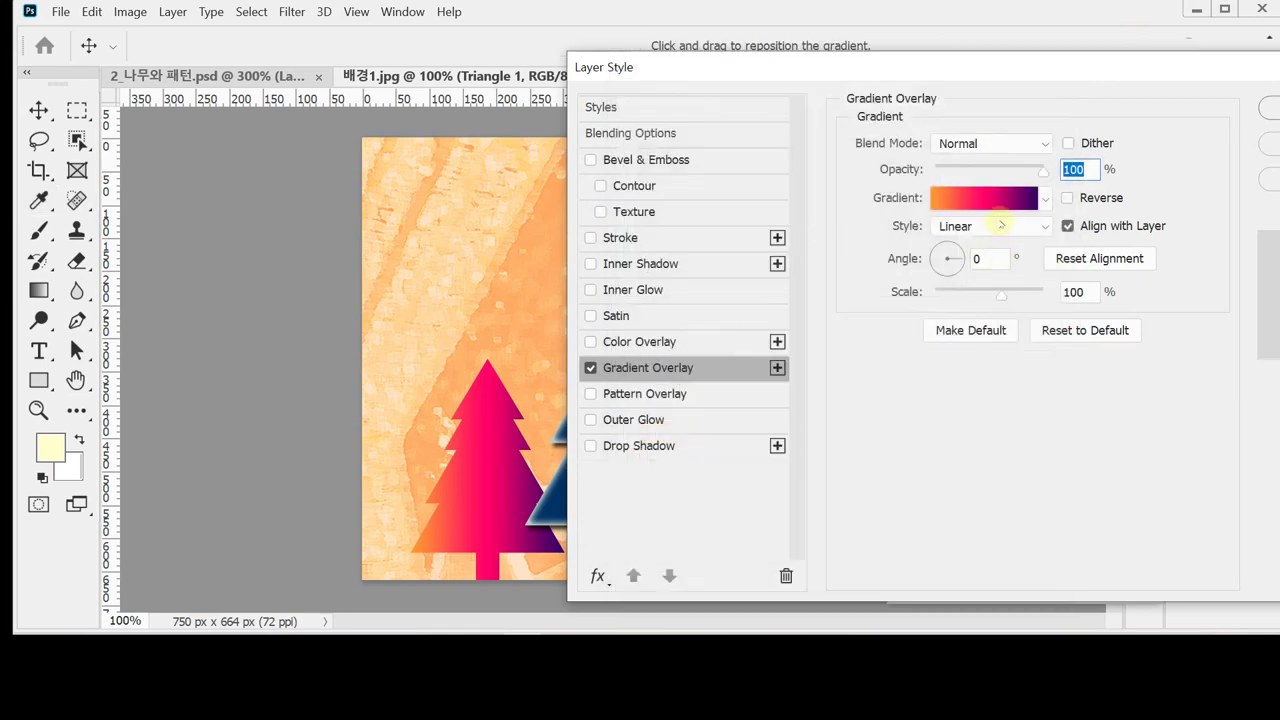
Keep the gradient overlay's style as Linear and set its angle to 90°.
left_click(996, 228)
left_click(858, 246)
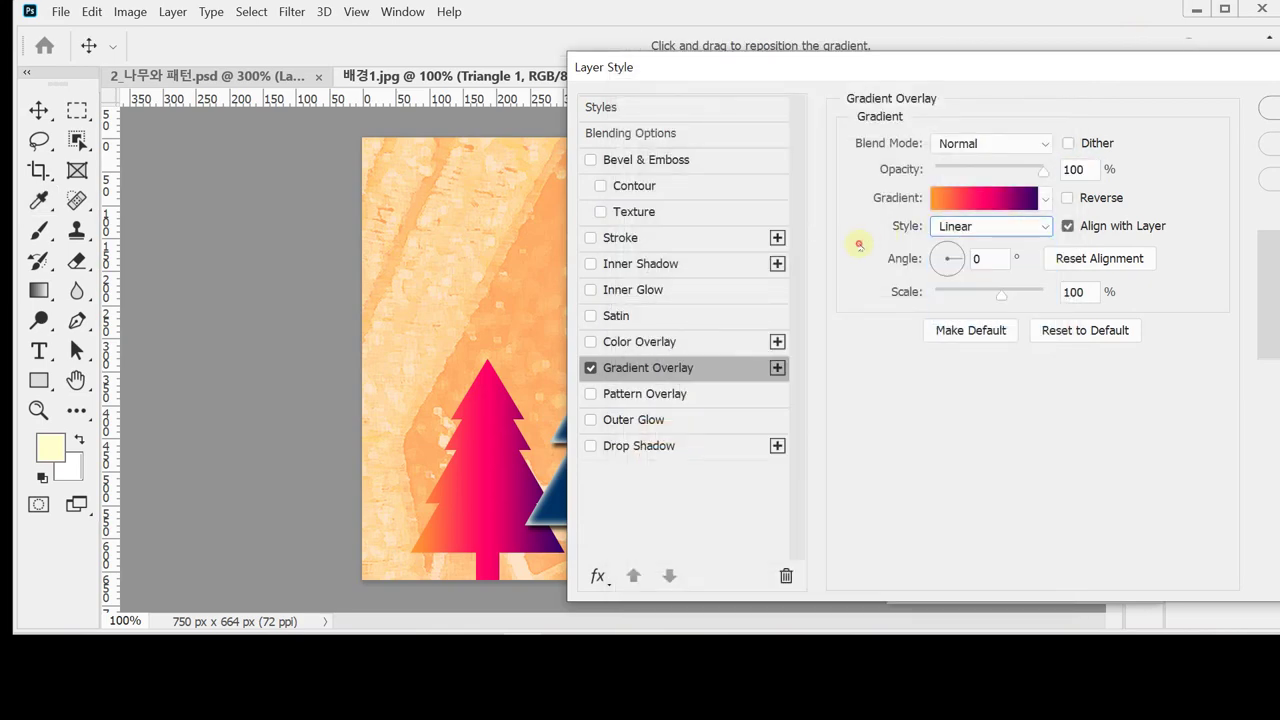
double_click(992, 258)
type("90")
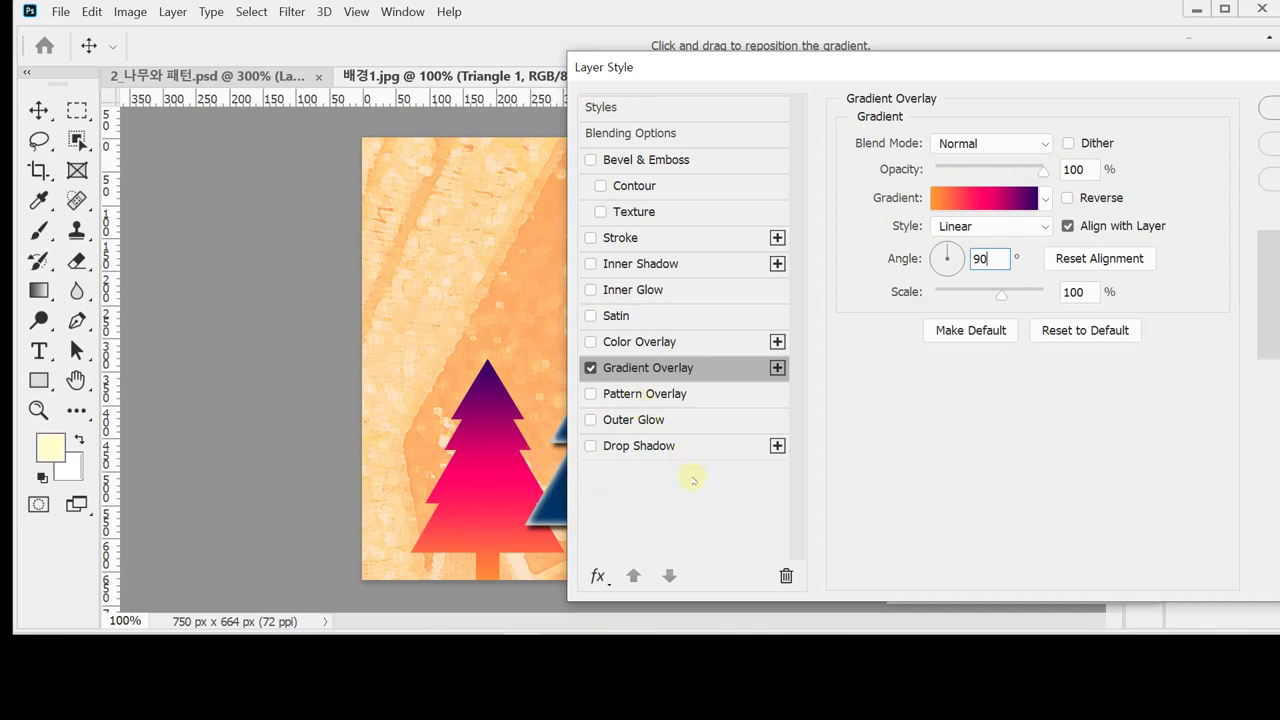
Add an Outer Glow effect to the small tree with 75% opacity, keeping its white glow color.
left_click(661, 423)
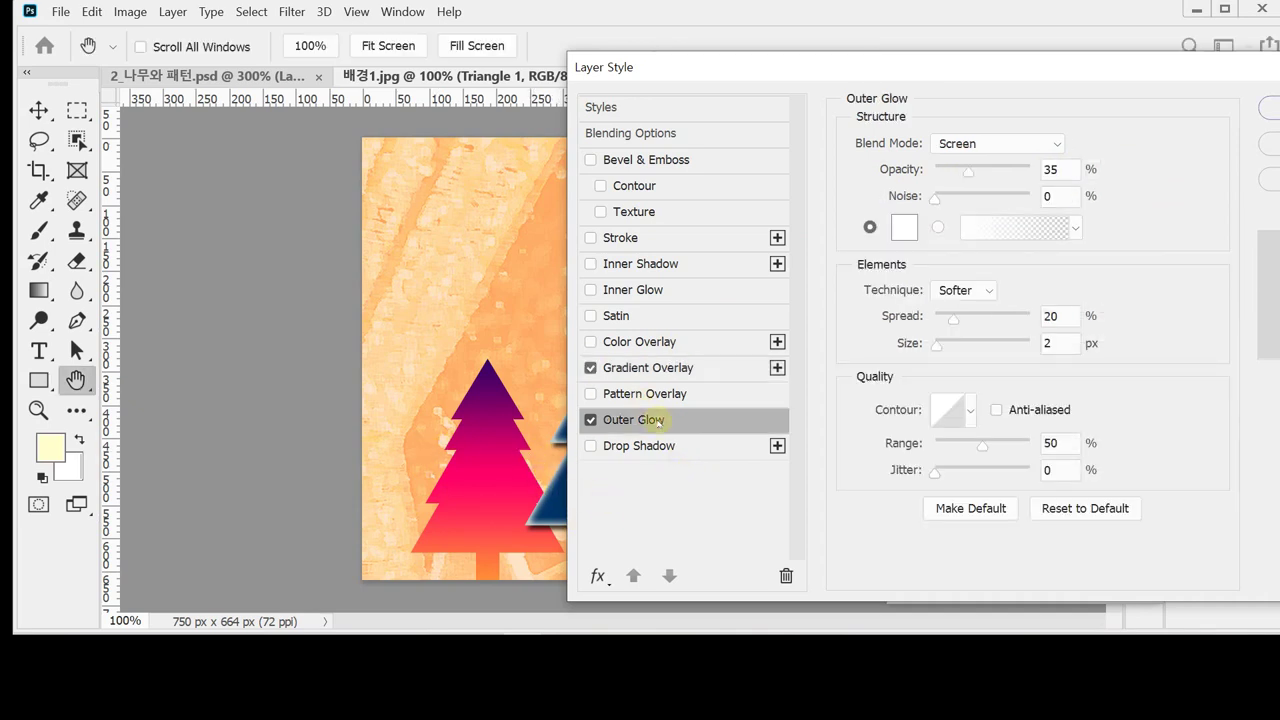
double_click(1060, 169)
type("75")
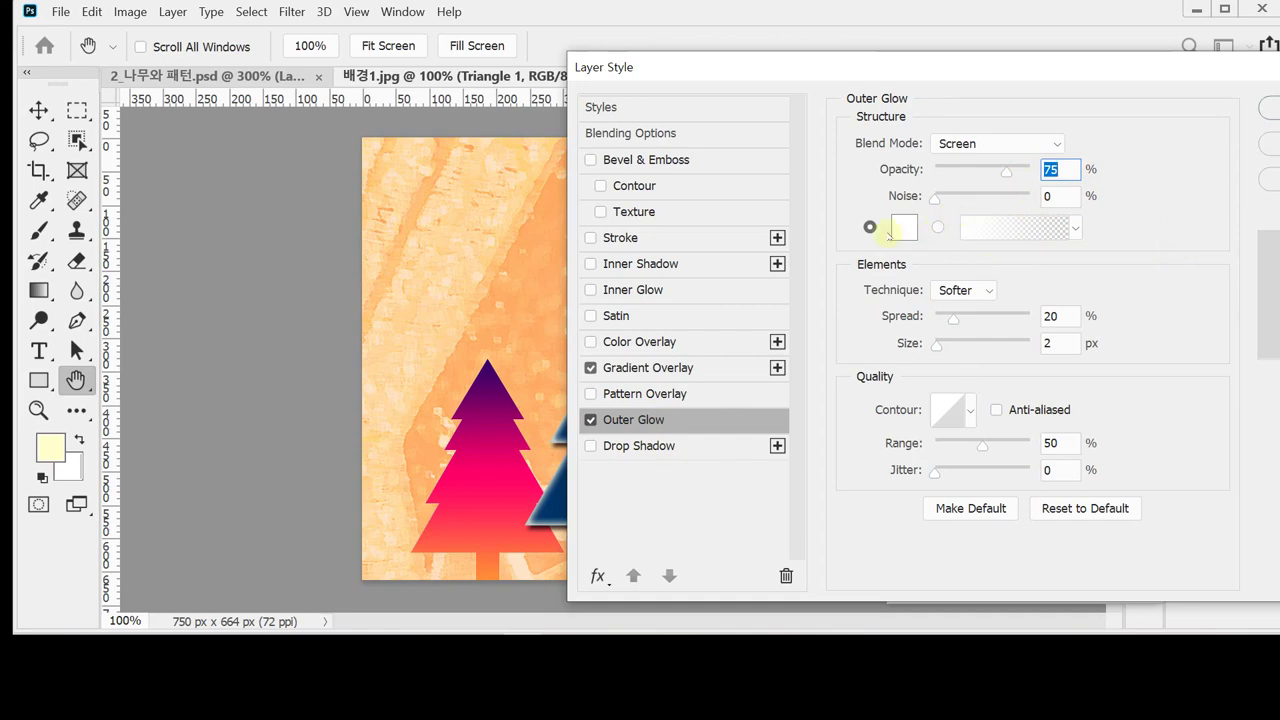
left_click(904, 229)
left_click(904, 229)
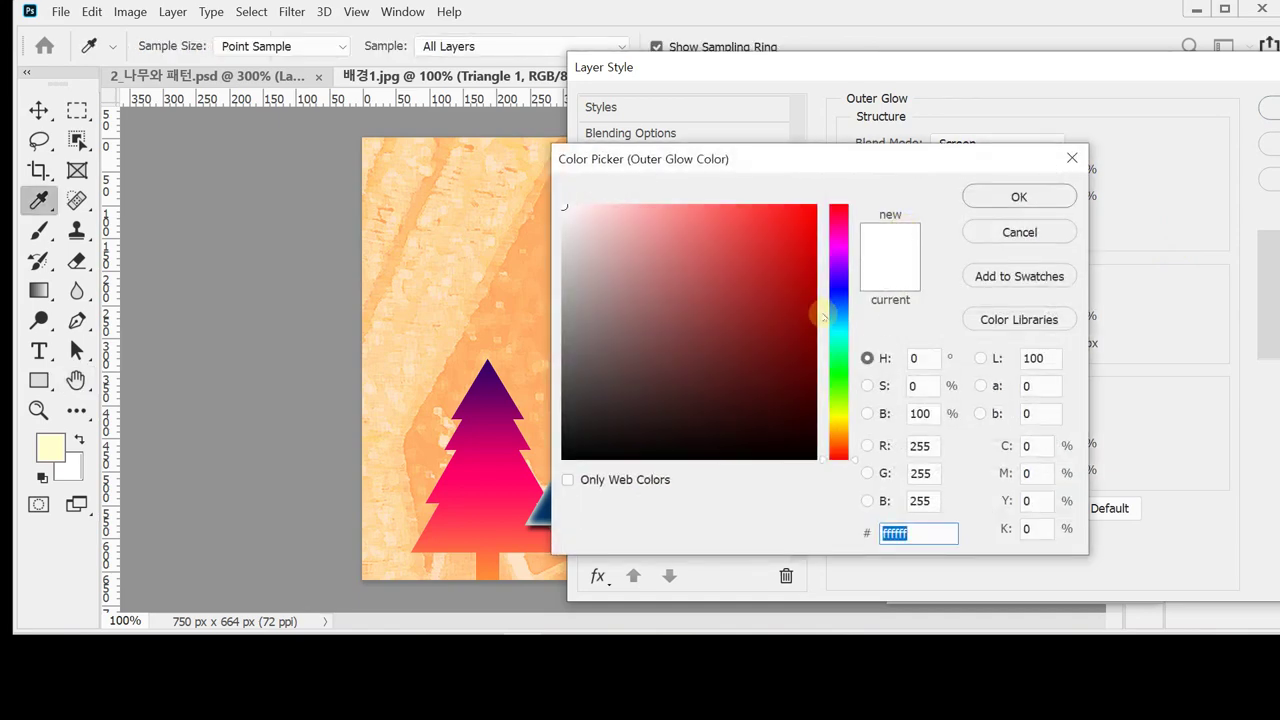
left_click(1019, 232)
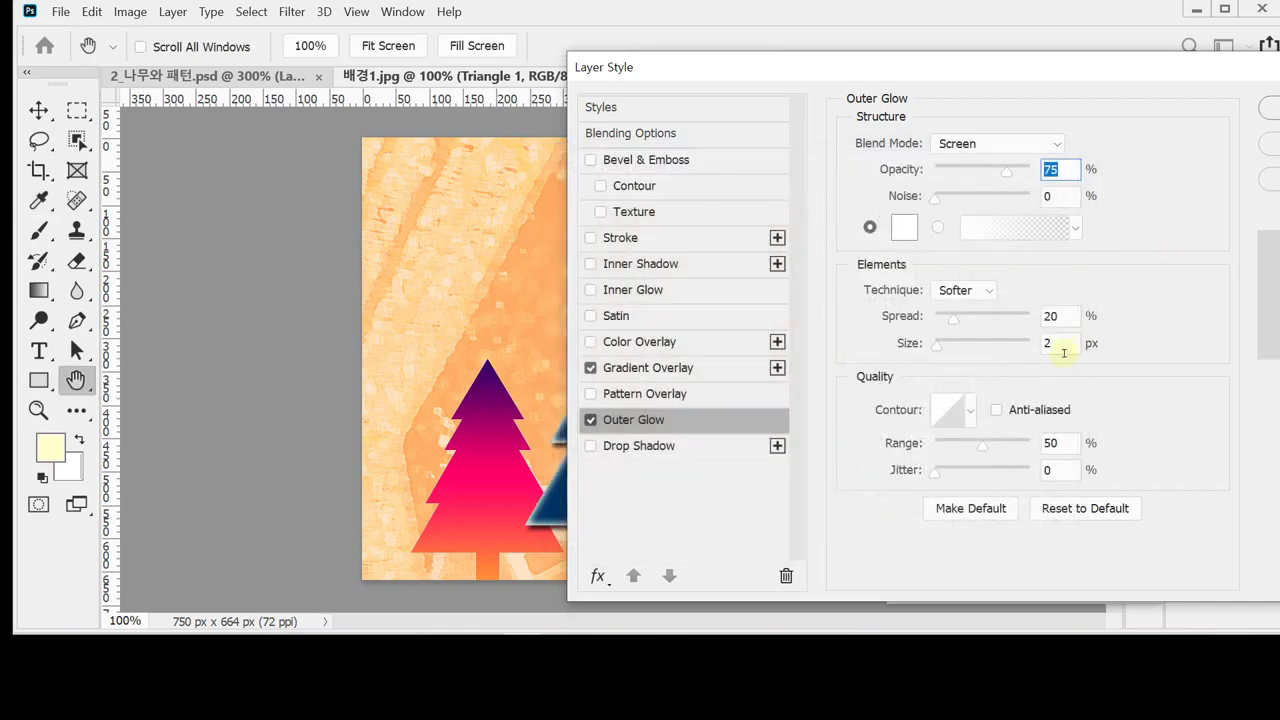
Set the outer glow's spread to 10% and size to 30 px, and apply the layer style.
left_click(1067, 317)
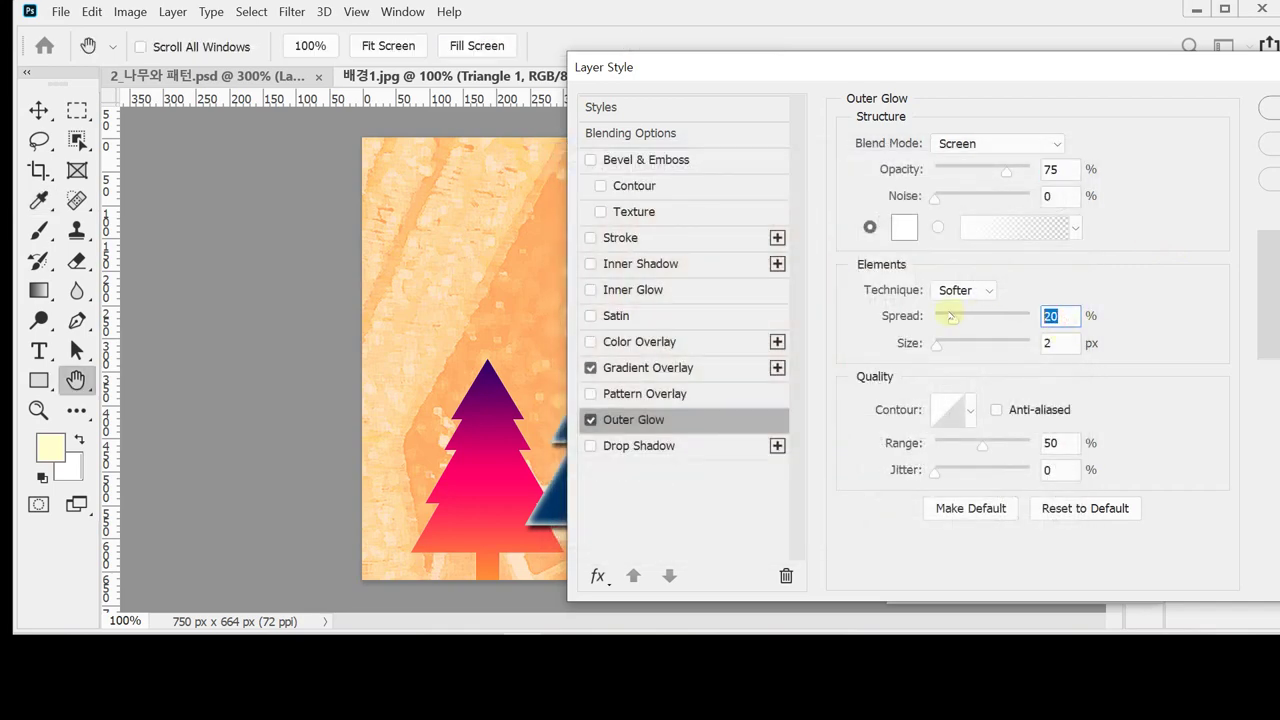
type("10")
key("Tab")
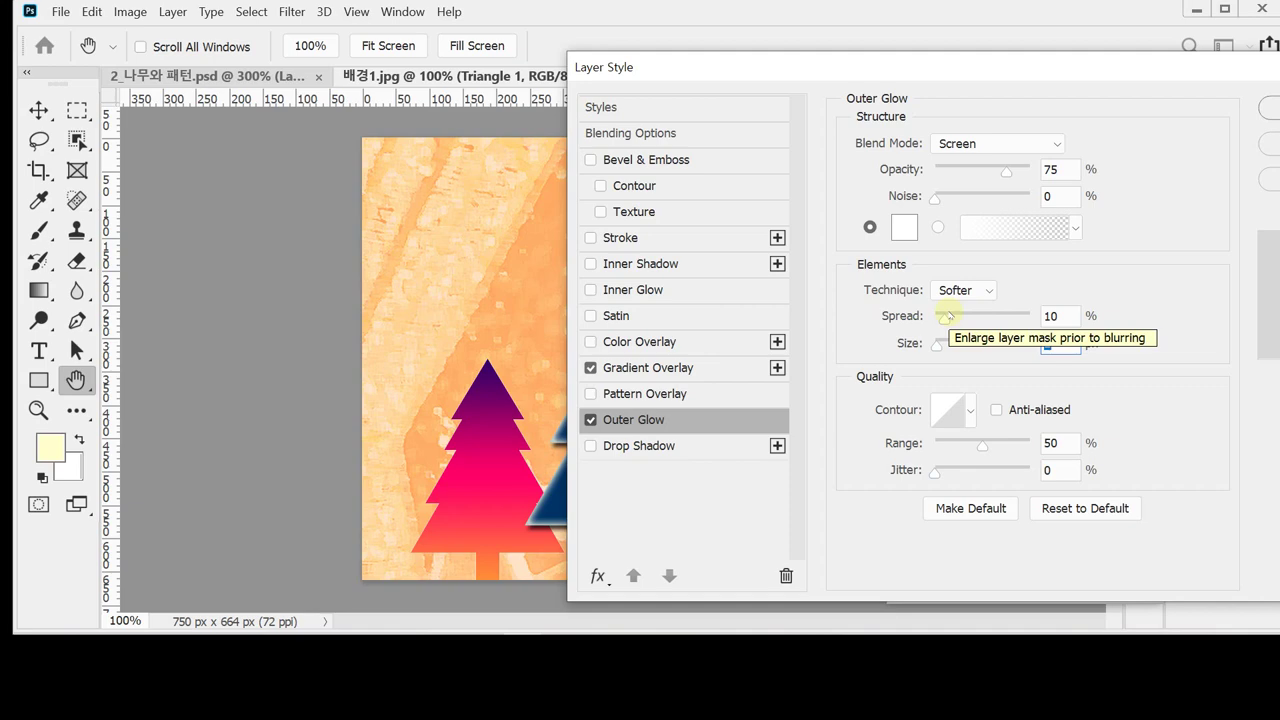
type("30")
key("Return")
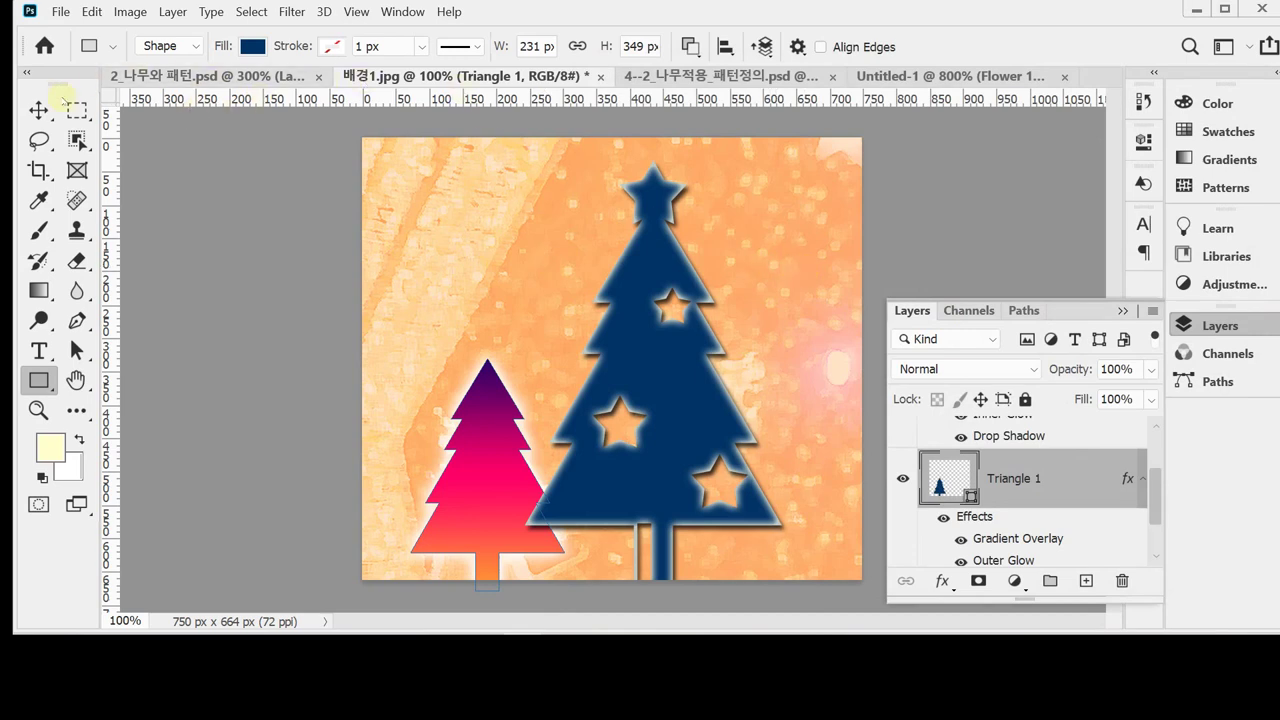
Create a new layer above the large tree's layer, Triangle 1 copy, and name it PATTERN.
left_click(38, 111)
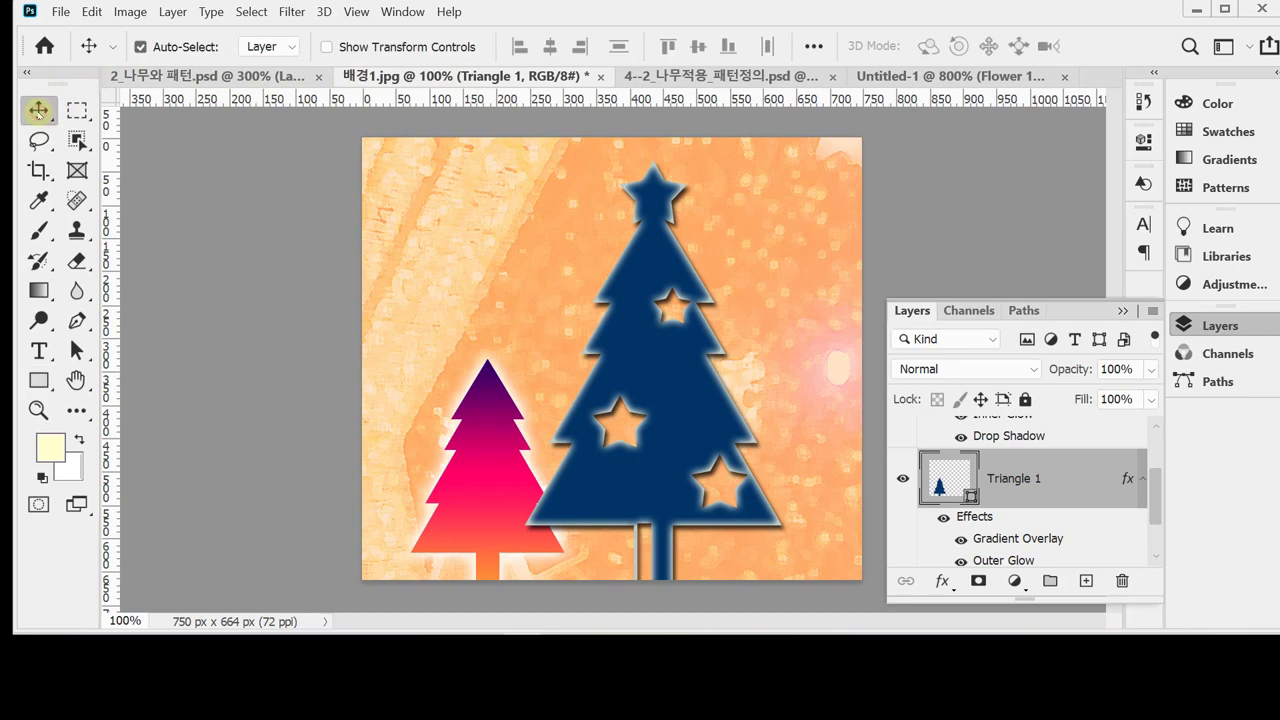
left_click(664, 269)
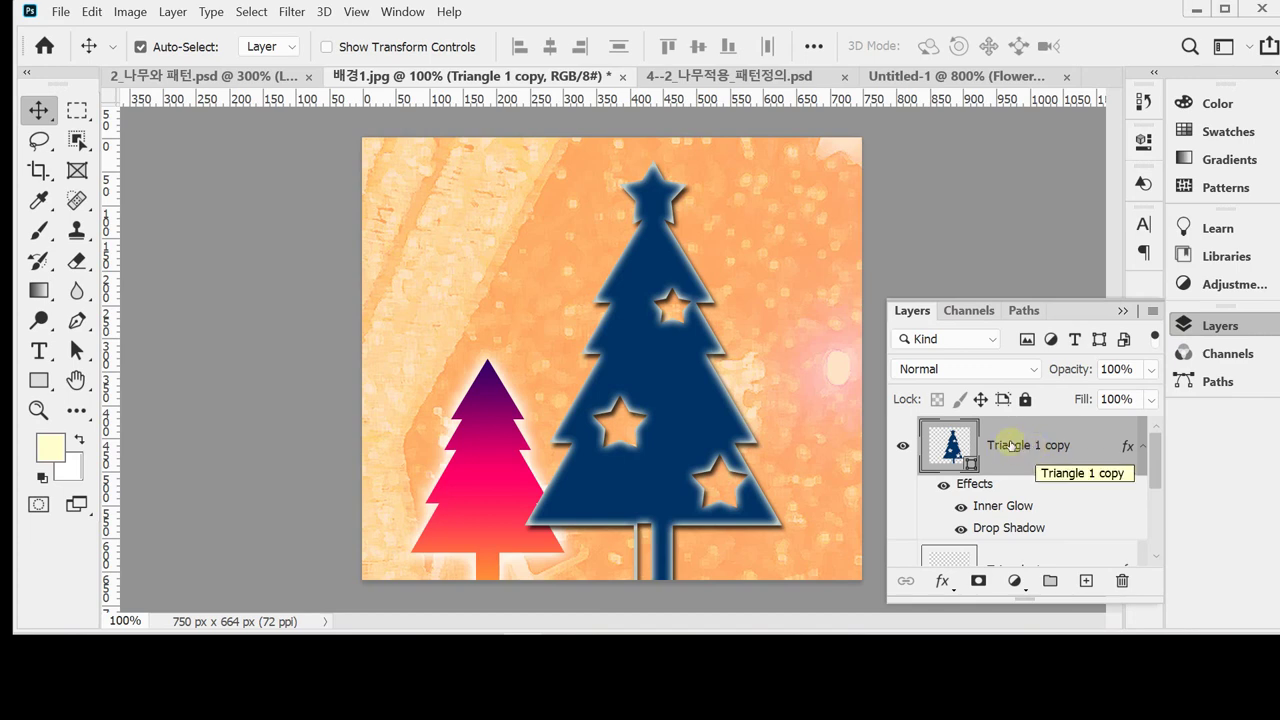
left_click(1082, 582)
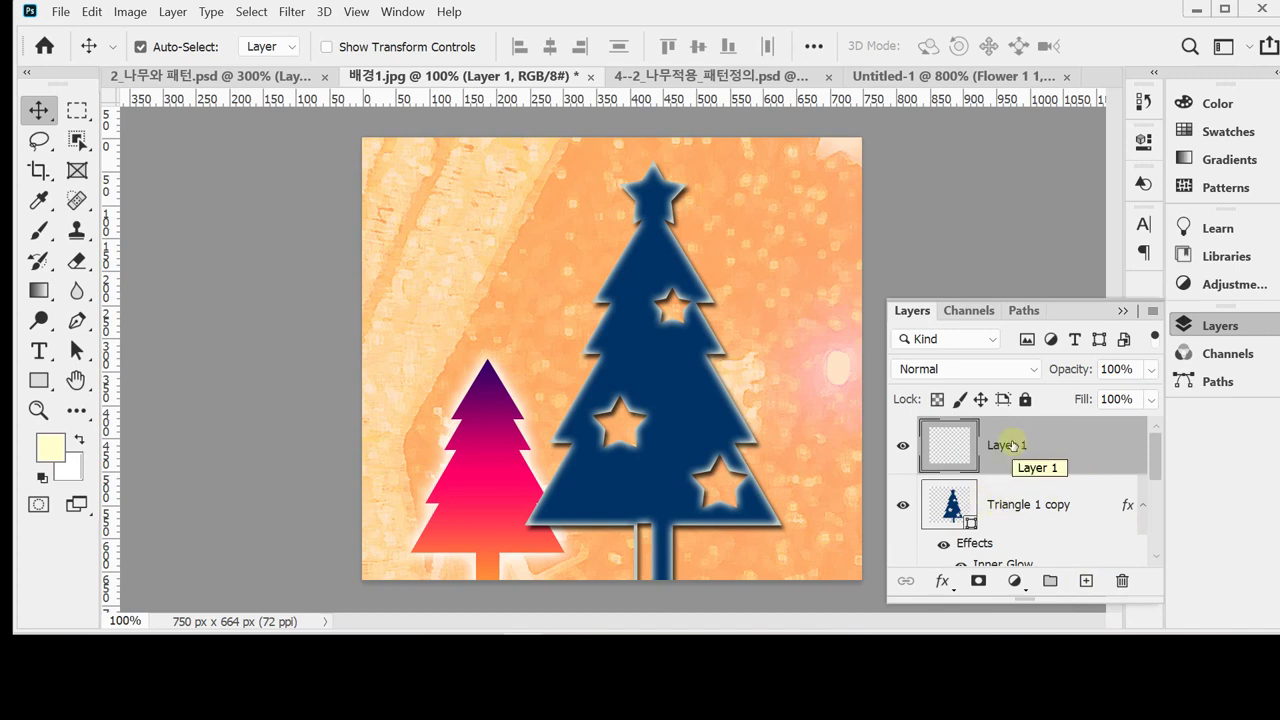
double_click(1003, 446)
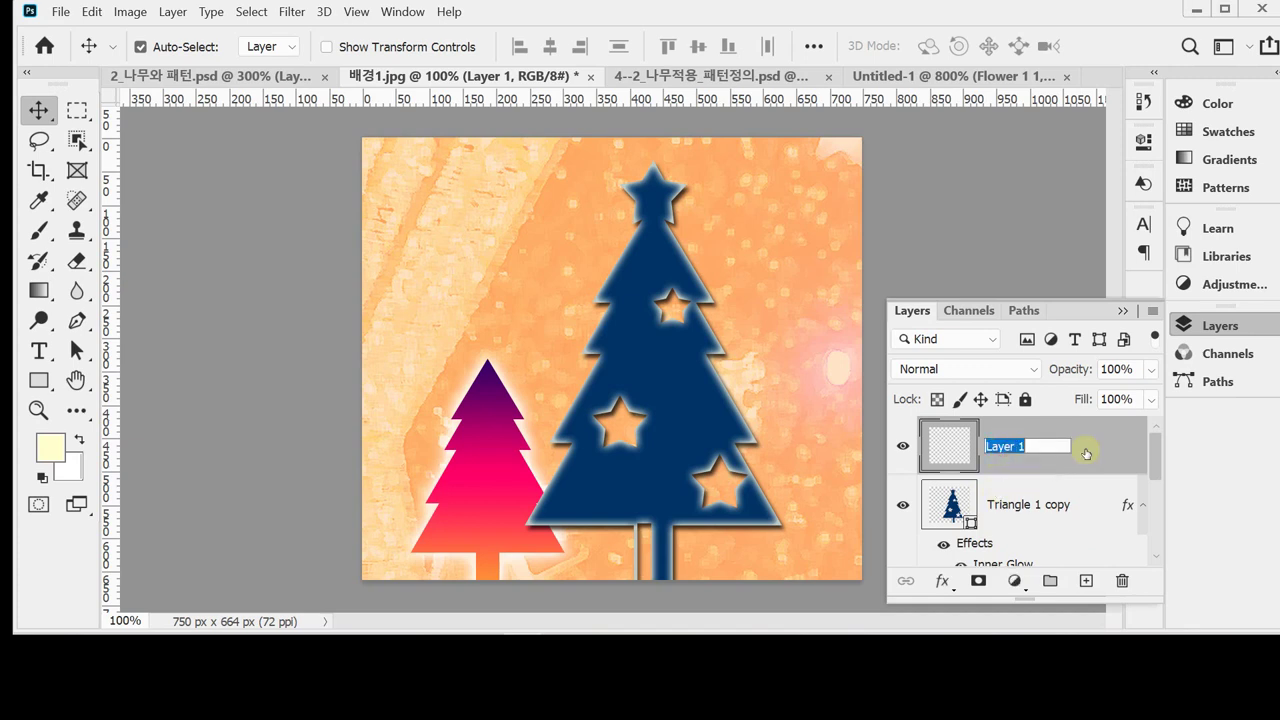
type("PATTERN")
left_click(1086, 453)
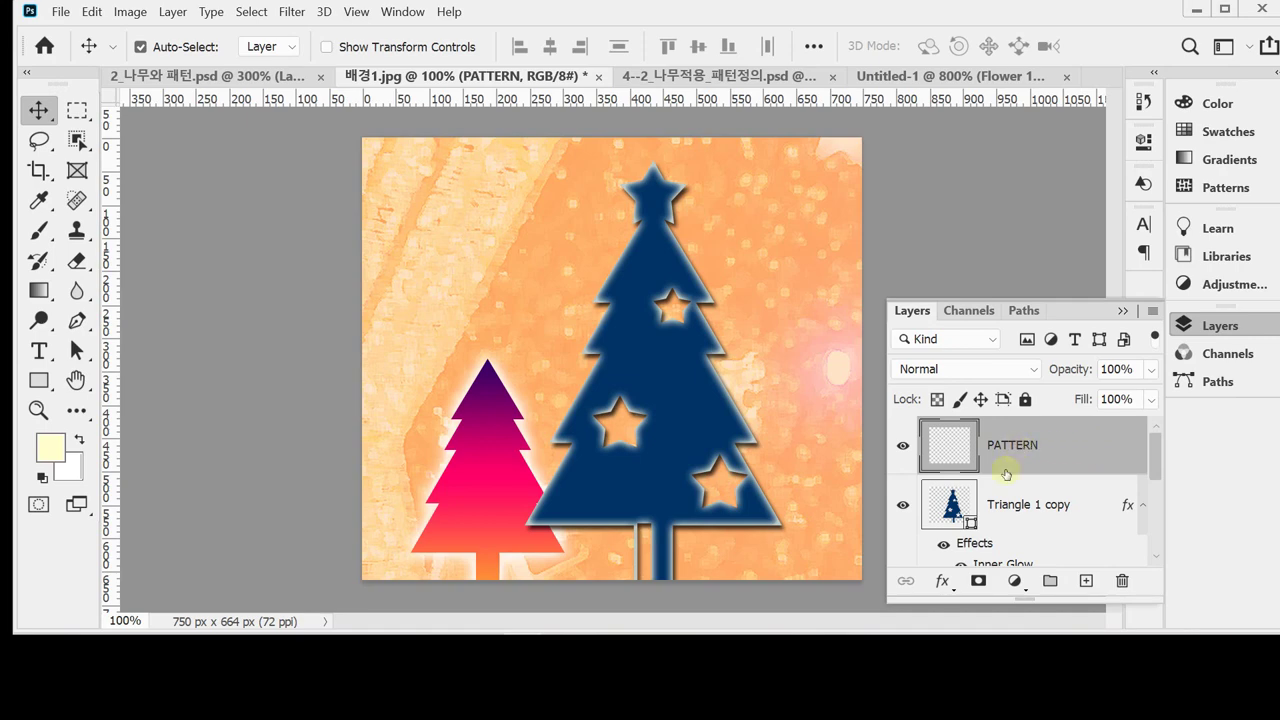
Fill the PATTERN layer with the custom orange flower and green leaf pattern at 100% opacity in Normal mode.
left_click(91, 11)
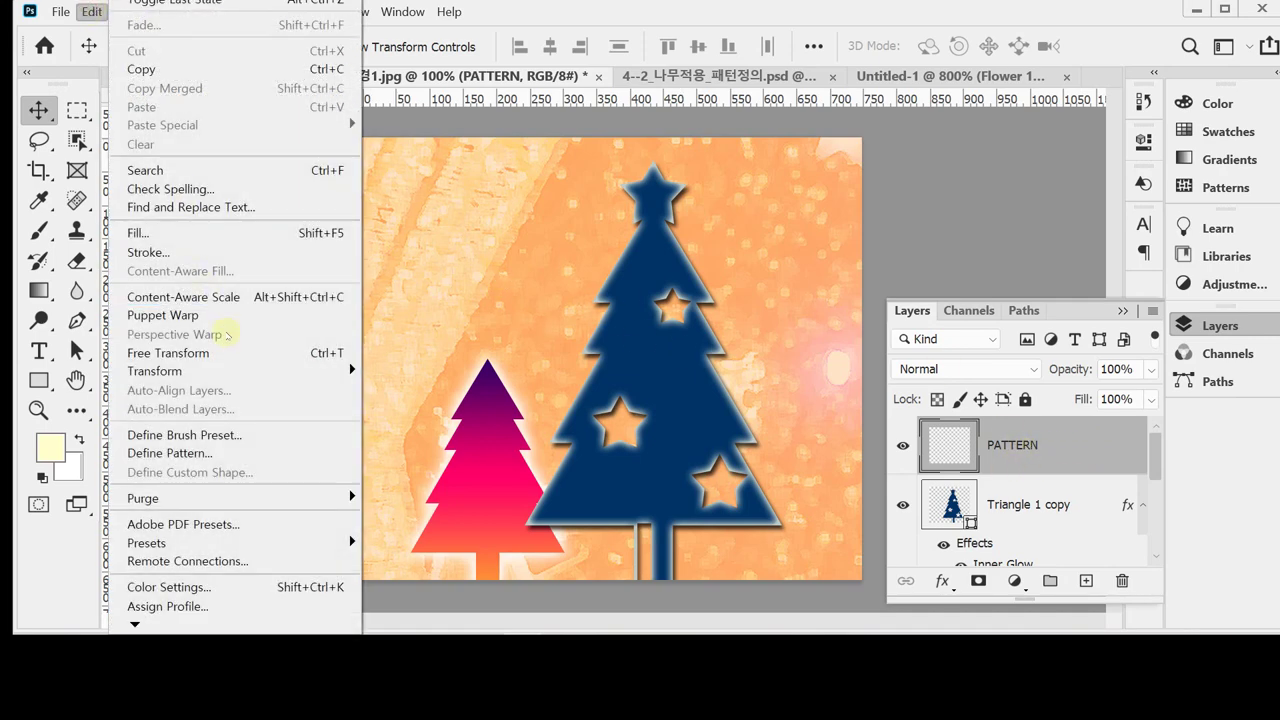
left_click(334, 233)
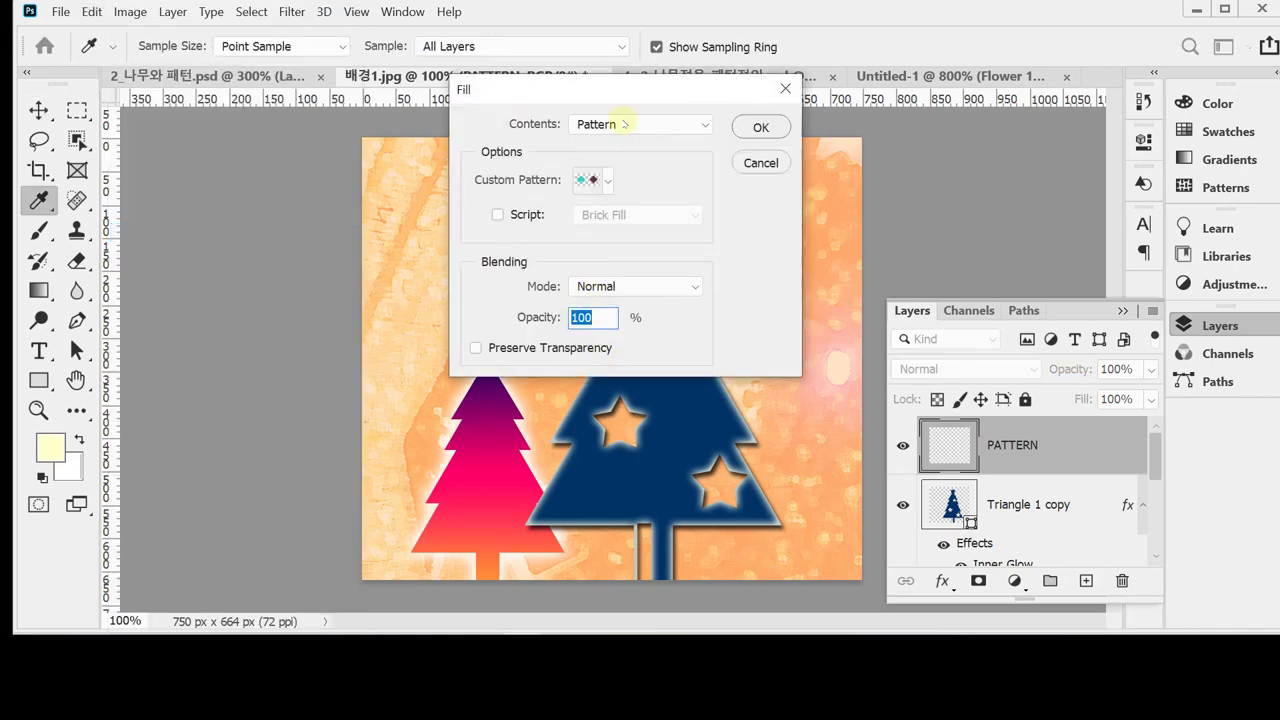
left_click(622, 124)
left_click(650, 229)
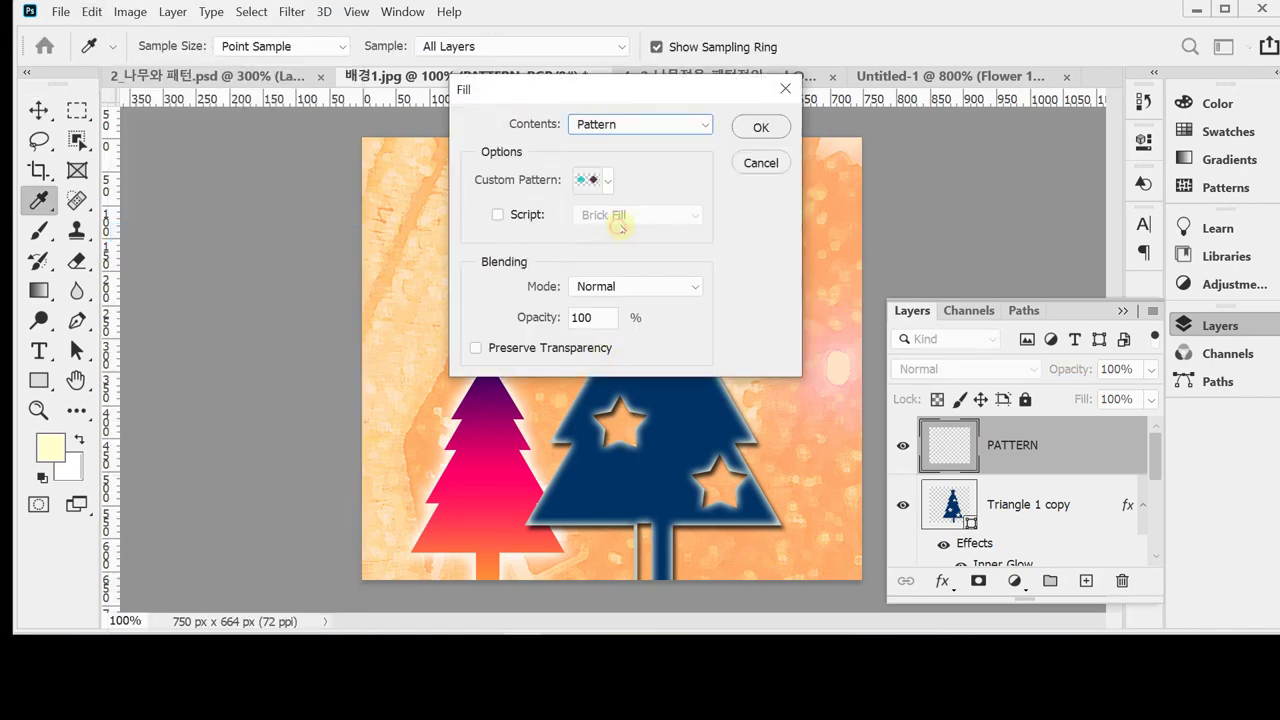
left_click(607, 180)
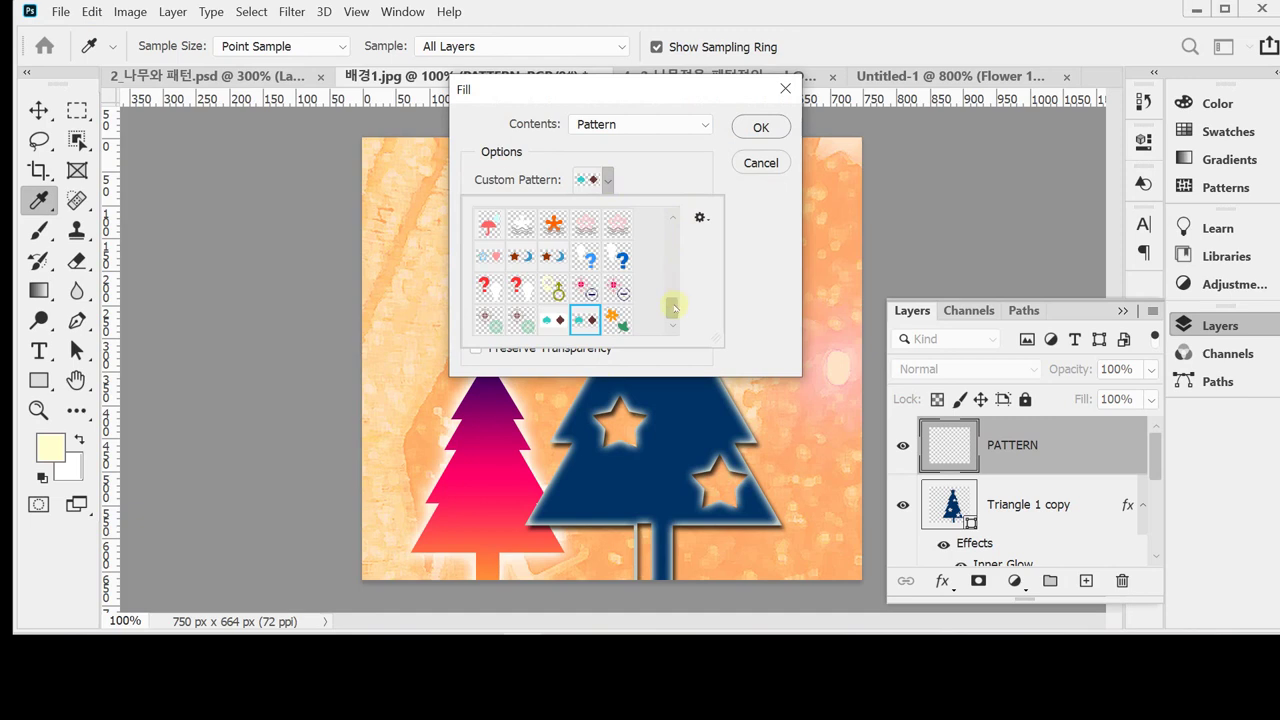
left_click(614, 322)
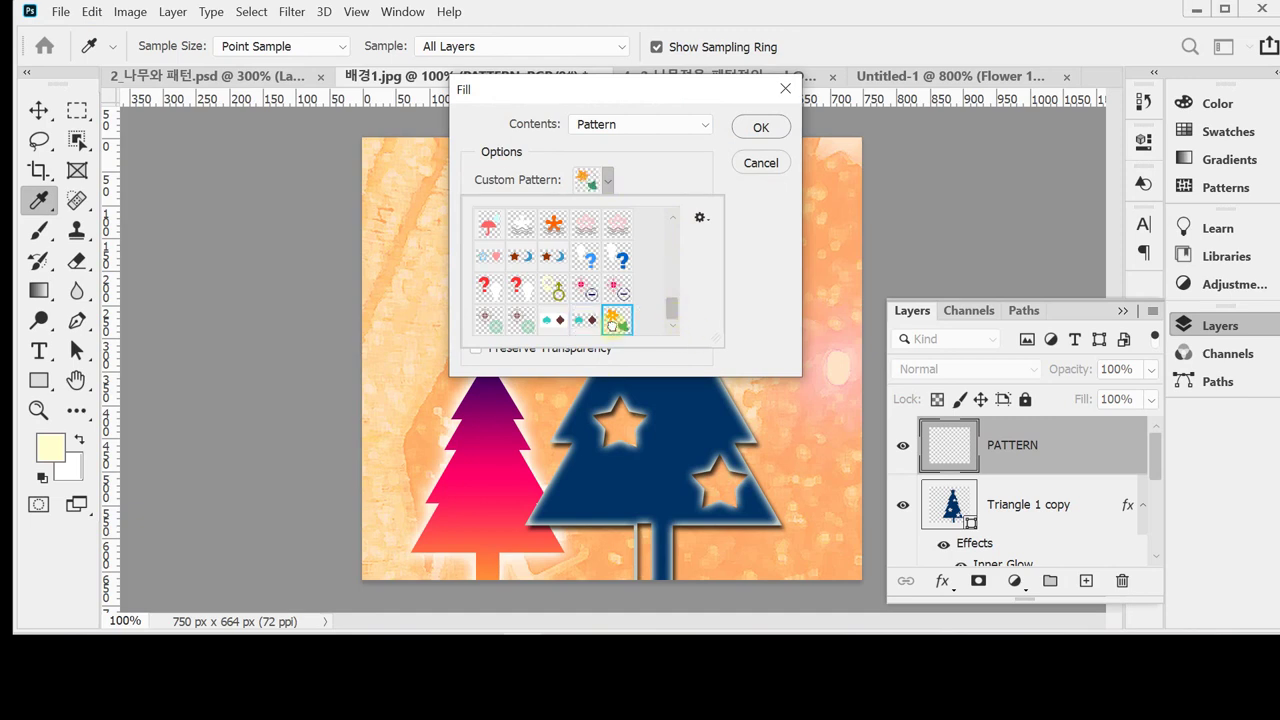
left_click(751, 218)
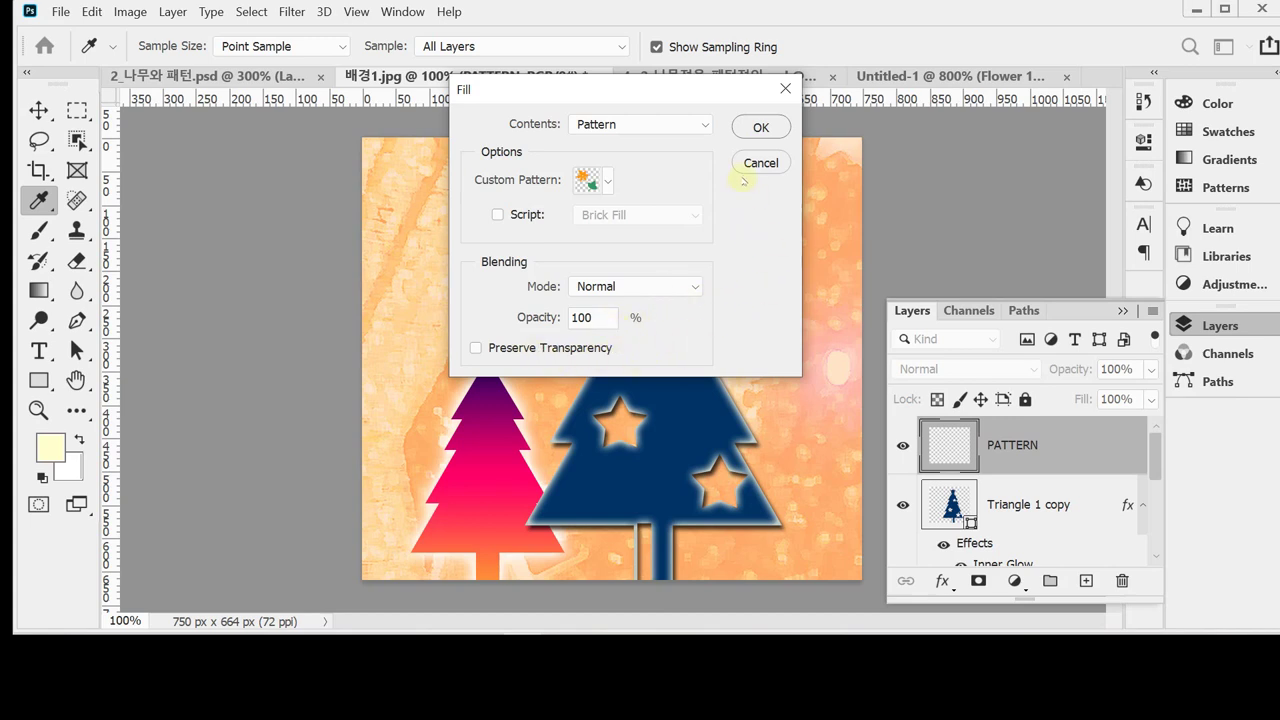
left_click(758, 127)
key("v")
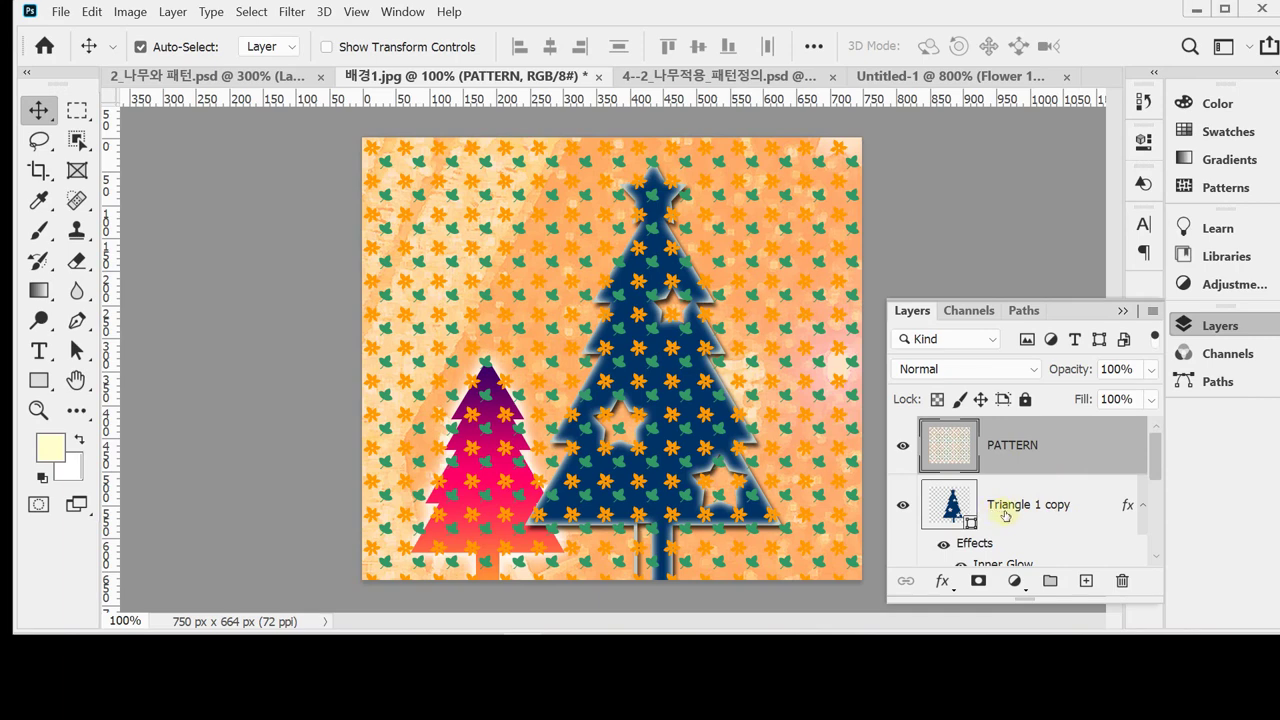
Clip the PATTERN layer to the large tree's layer and set its opacity to 70%.
left_click(1043, 474, "alt")
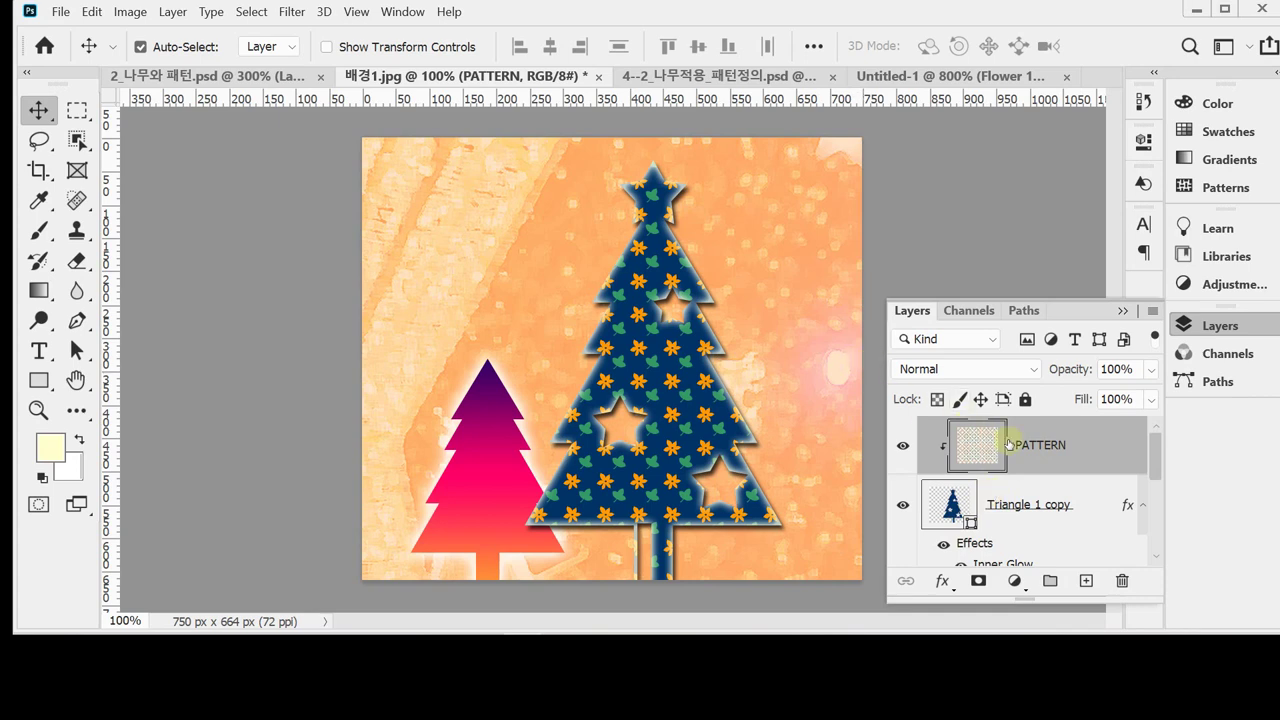
left_click(1063, 369)
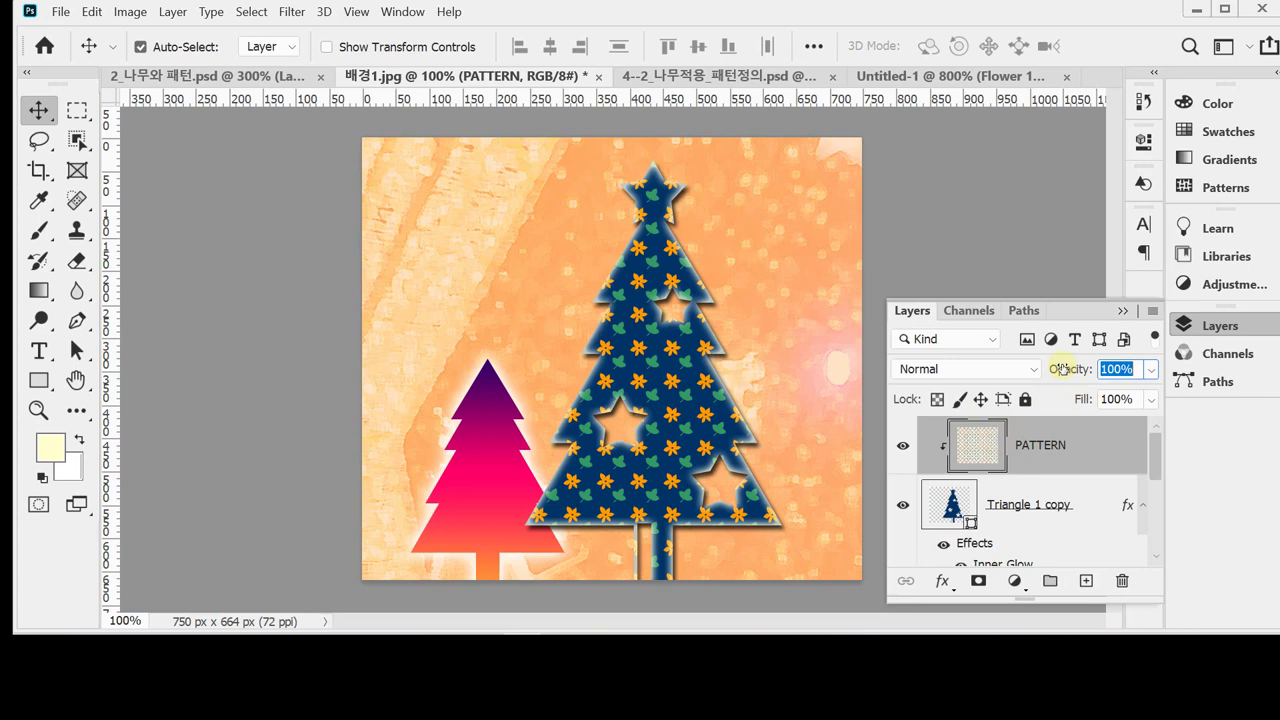
type("70")
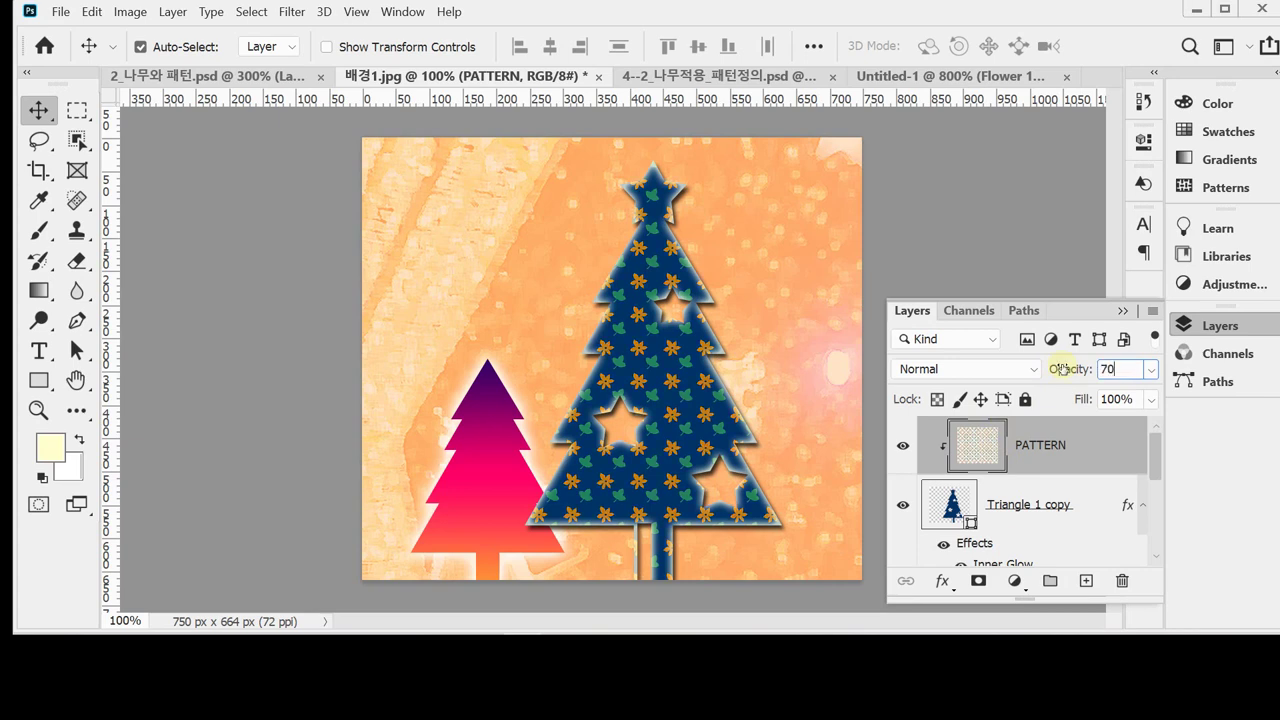
key("Return")
left_click(1248, 325)
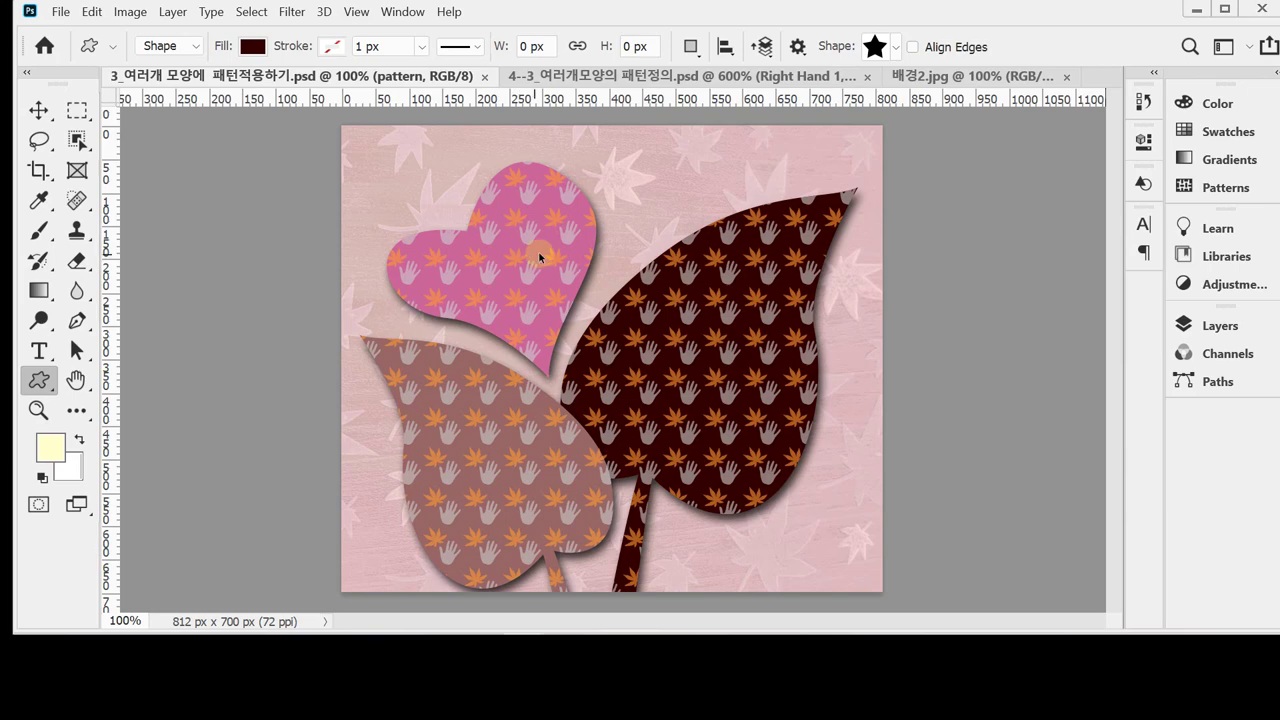
Examine the repeating maple leaf and hand pattern on the pink heart, and its source tile in 4--3_여러개모양의 패턴정의.psd.
scroll(537, 251, "up", 3)
left_click_drag(505, 190, 503, 257)
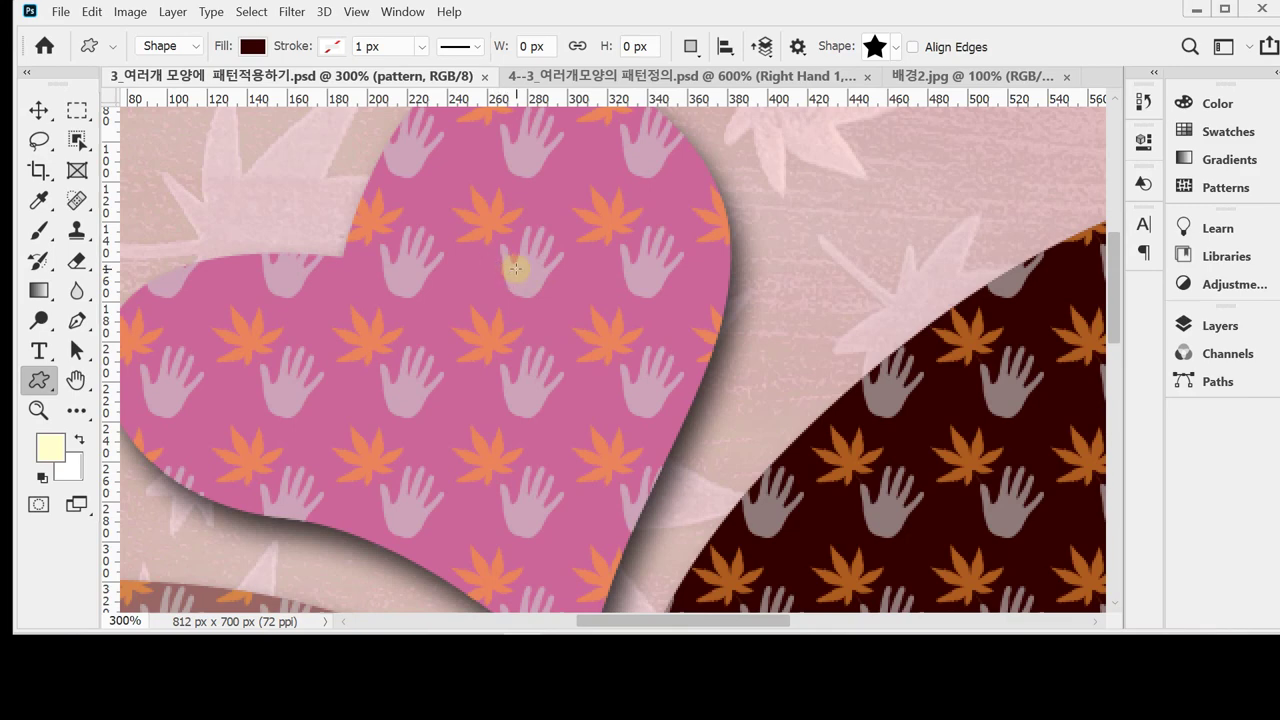
left_click(516, 269, "ctrl")
left_click(516, 269, "ctrl")
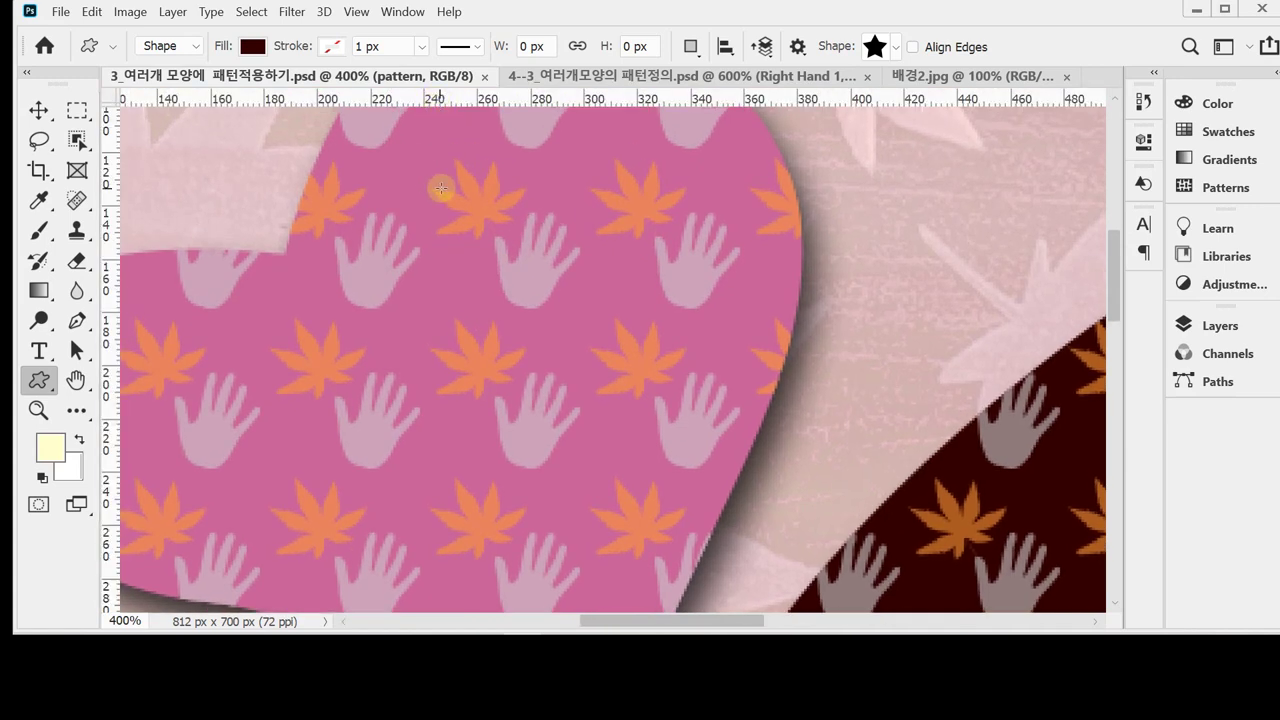
mouse_move(422, 149)
left_mouse_down()
mouse_move(562, 248)
mouse_move(570, 278)
left_mouse_up()
key("ctrl+z")
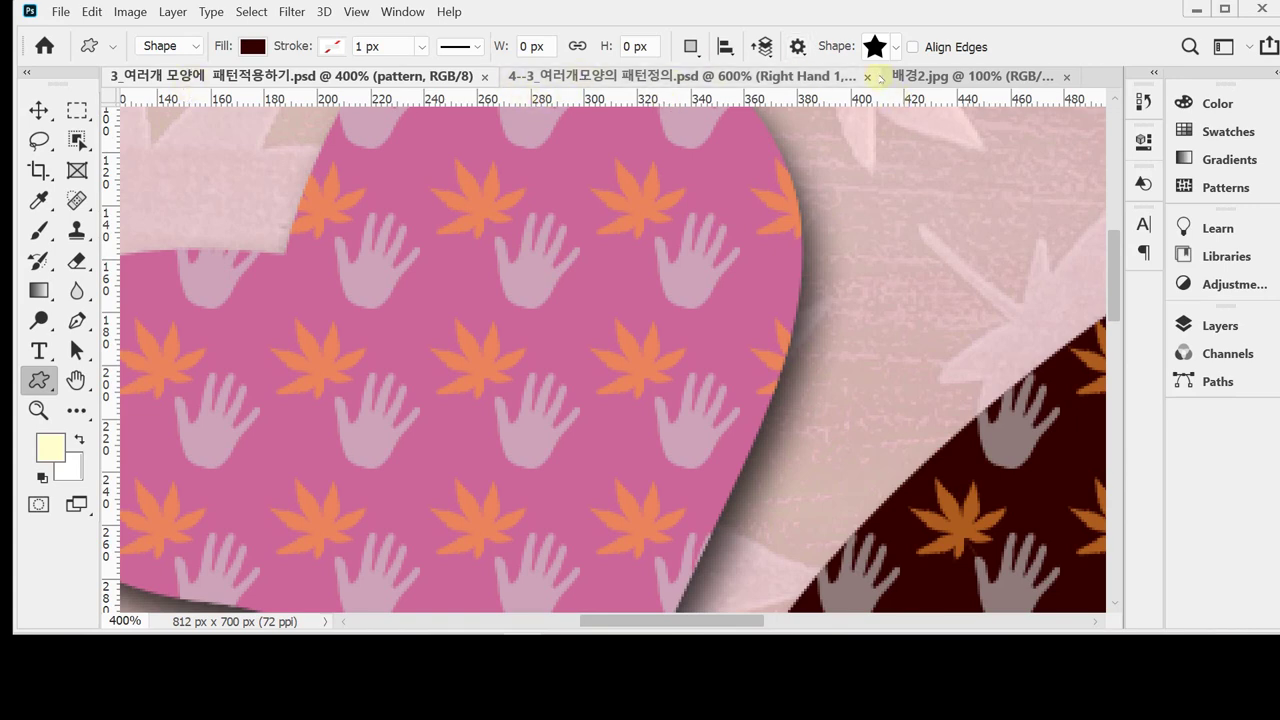
left_click(568, 86)
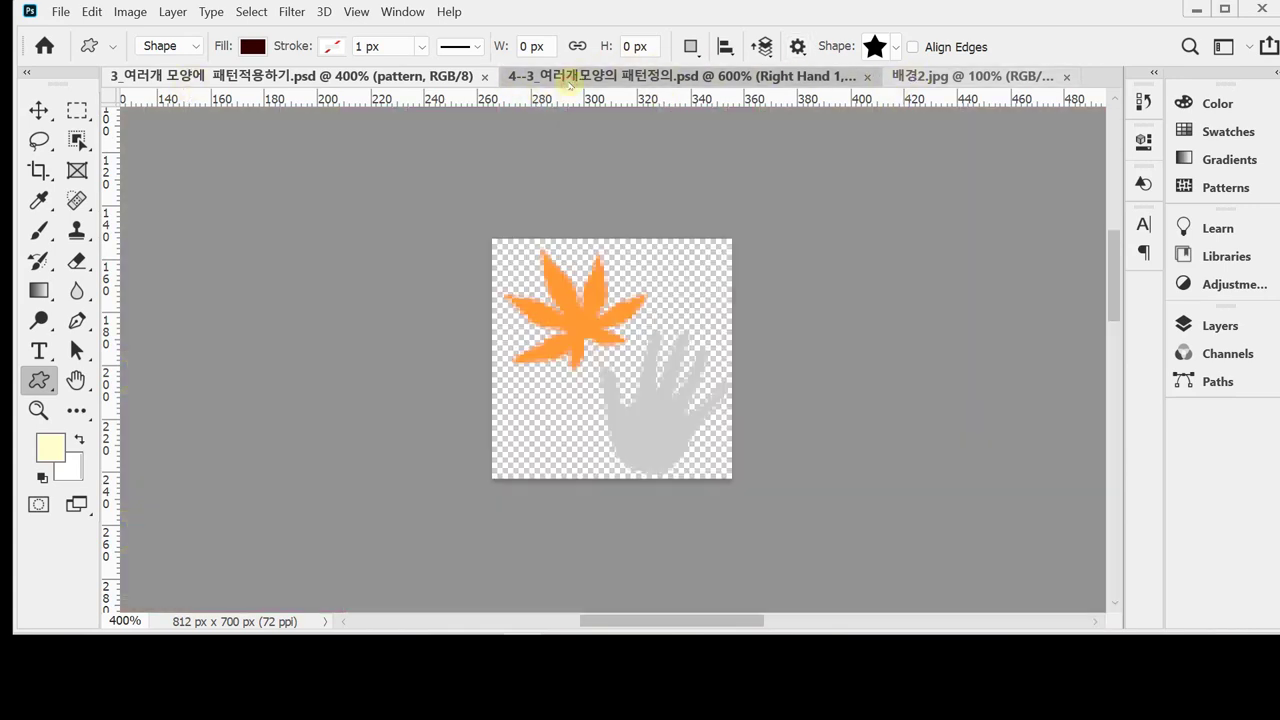
key("ctrl+plus")
key("ctrl+plus")
key("ctrl+plus")
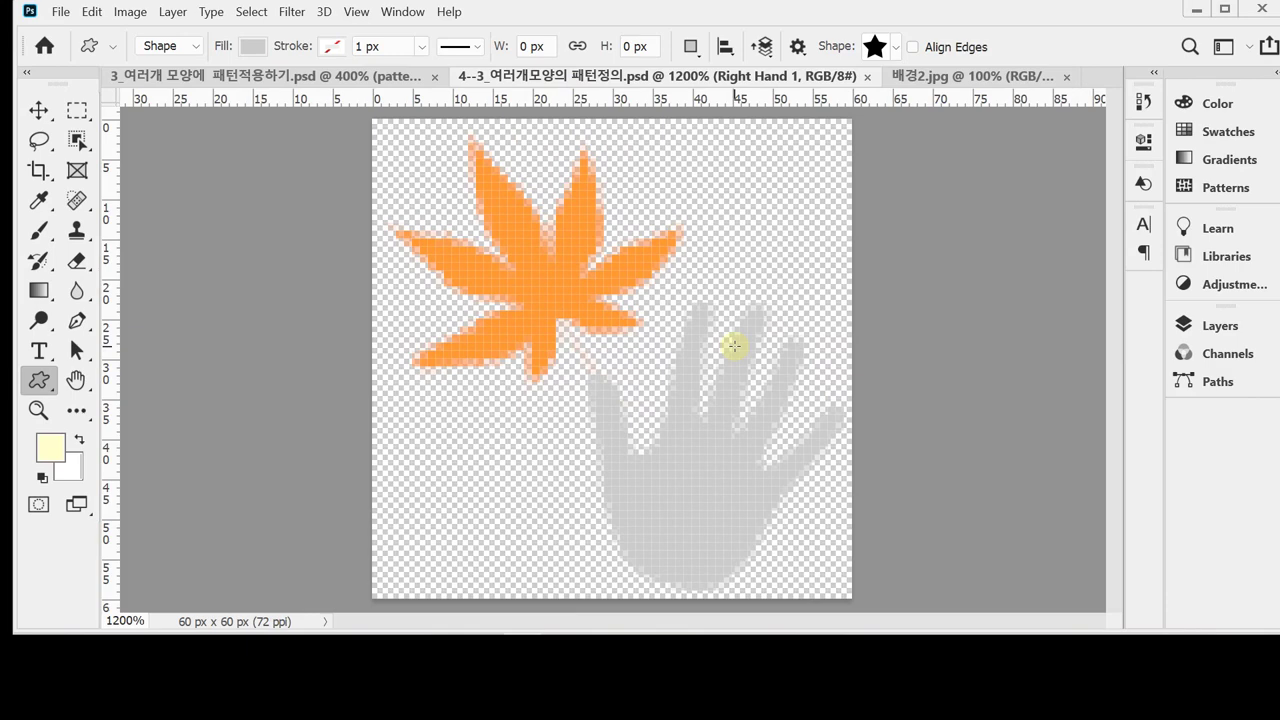
Create a new 60 by 60 pixel document at 72 pixels/inch in RGB Color with transparent background contents.
key("ctrl+n")
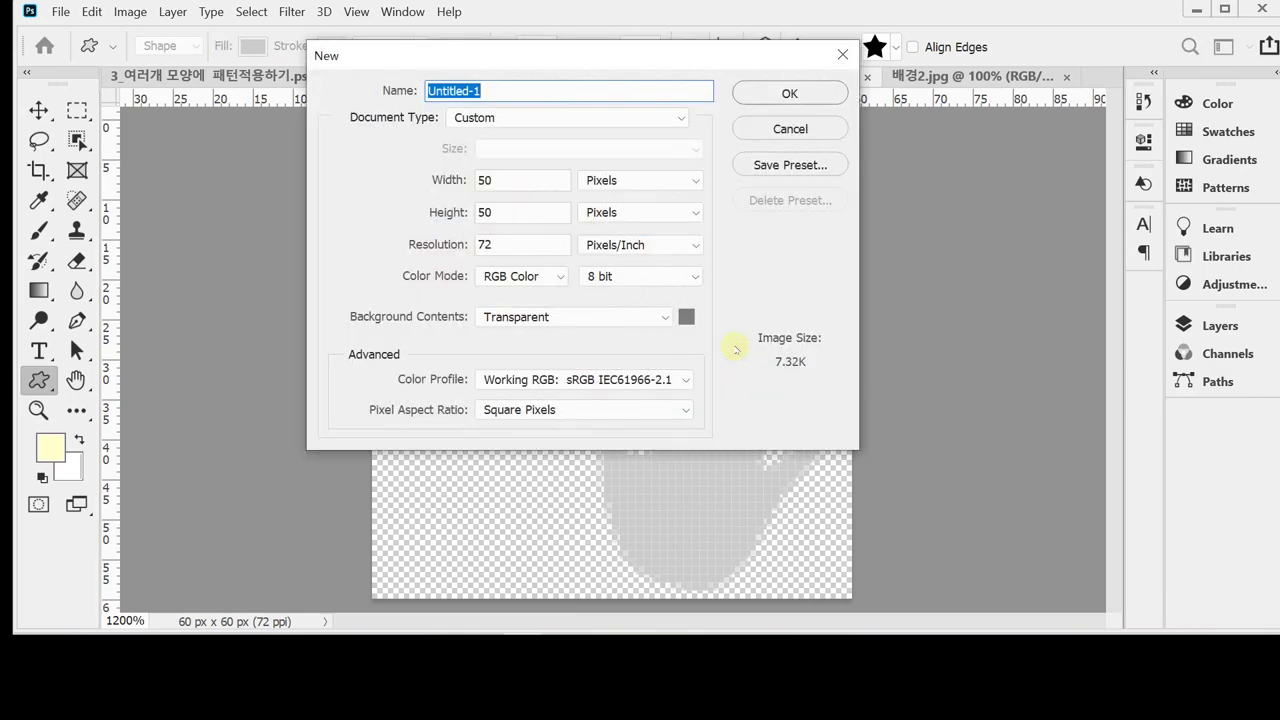
key("Tab")
type("60")
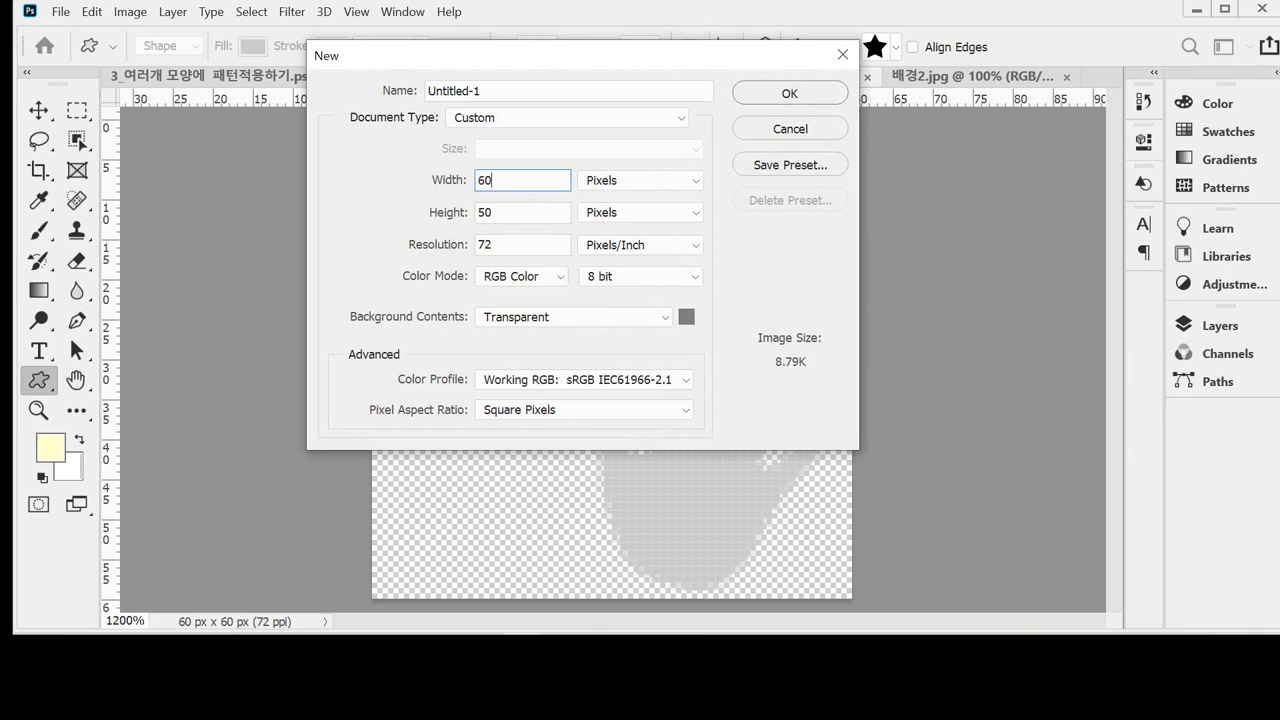
key("Tab")
key("Tab")
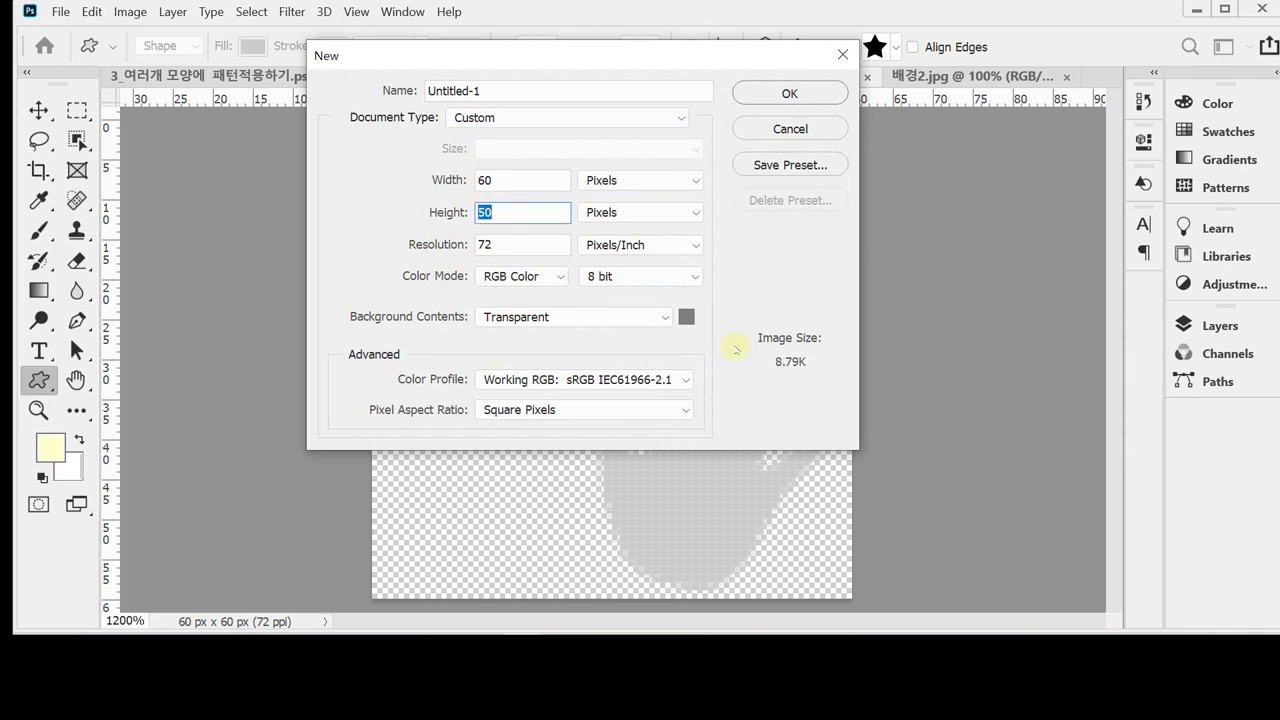
type("60")
key("Tab")
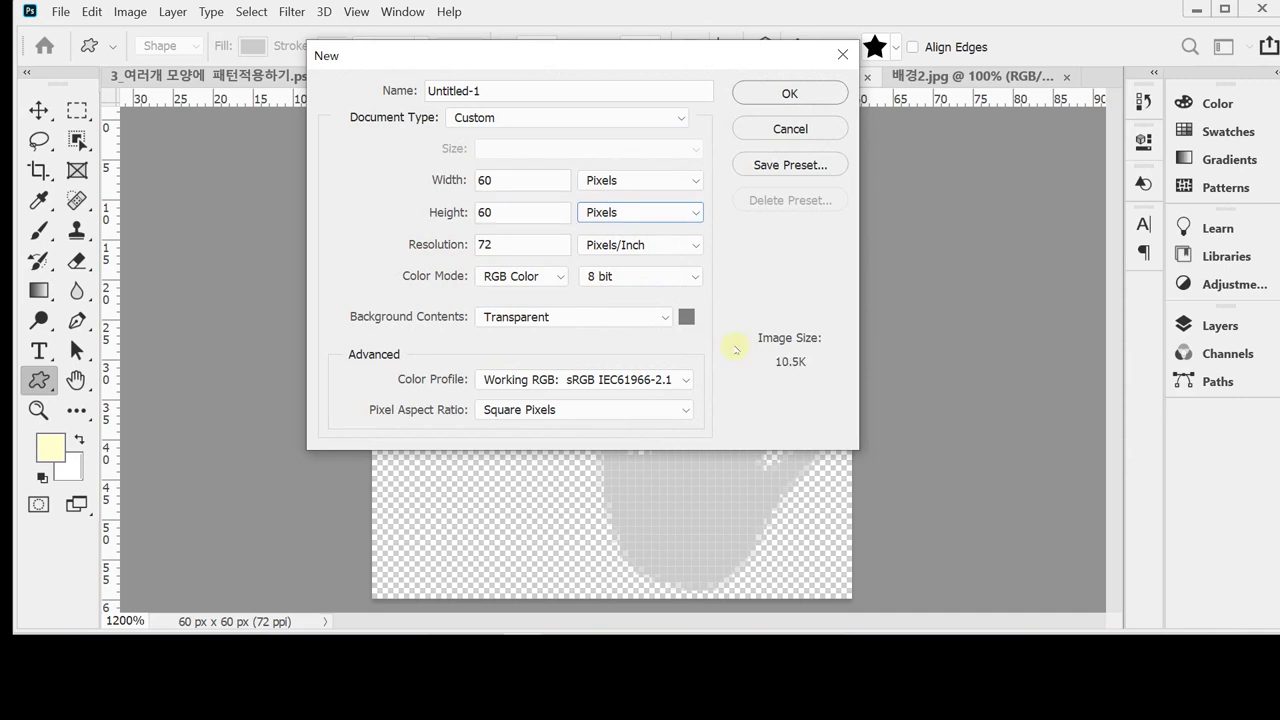
key("Tab")
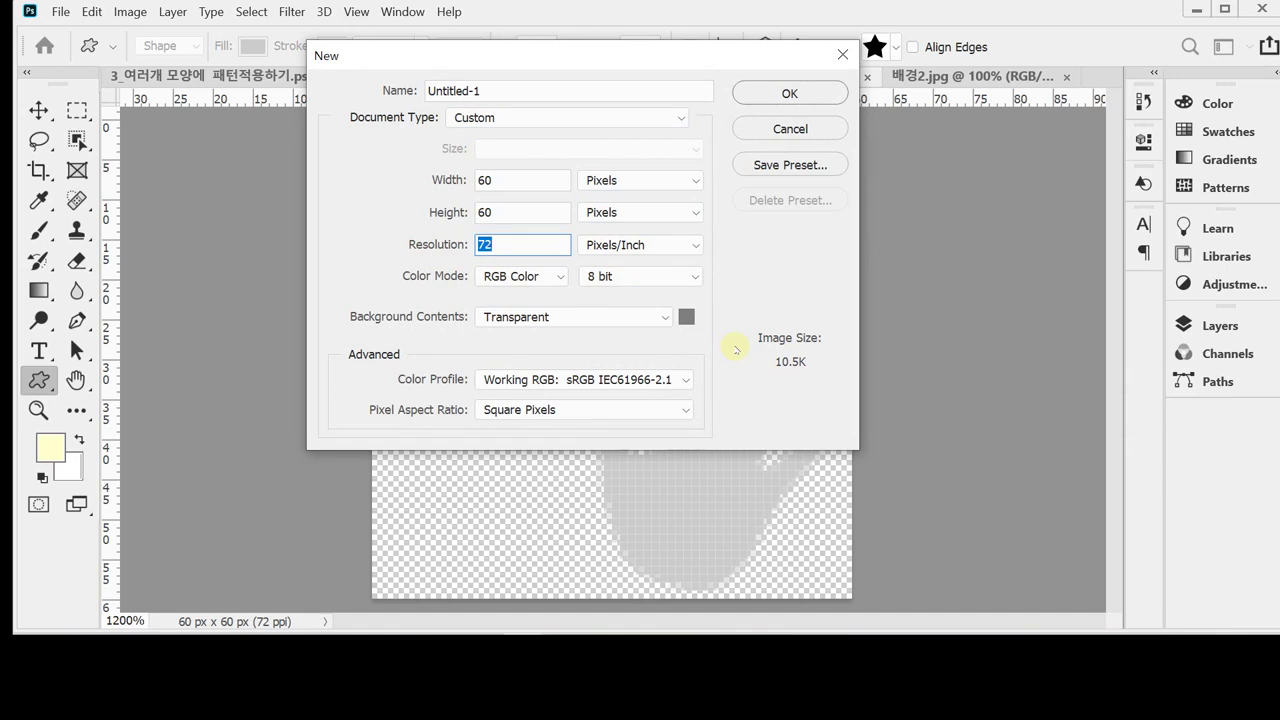
key("Tab")
key("Tab")
key("Tab")
key("Tab")
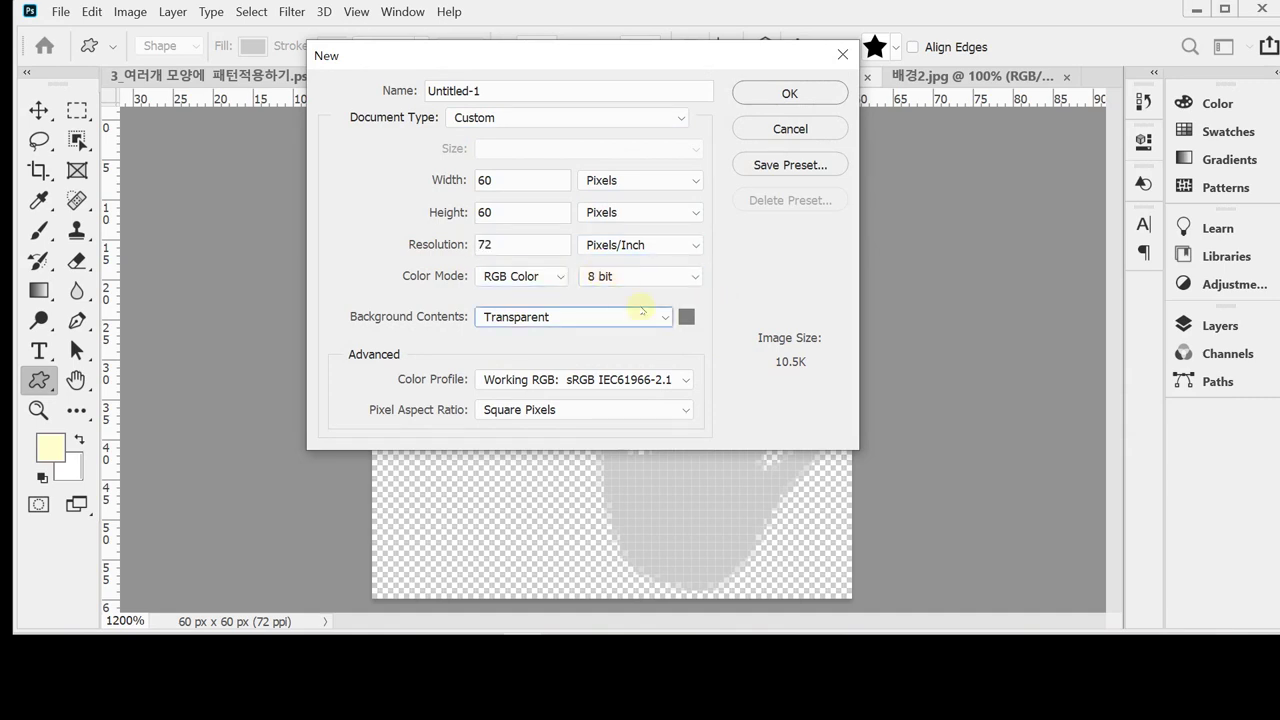
key("Tab")
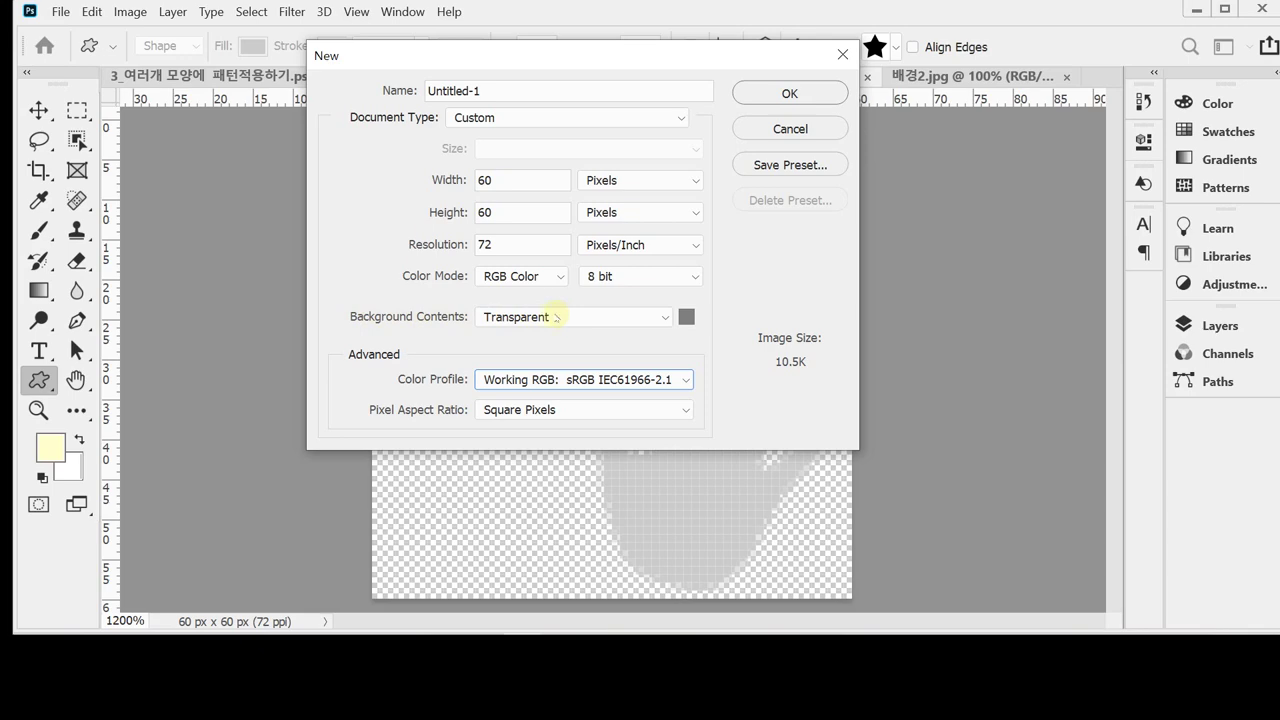
key("Escape")
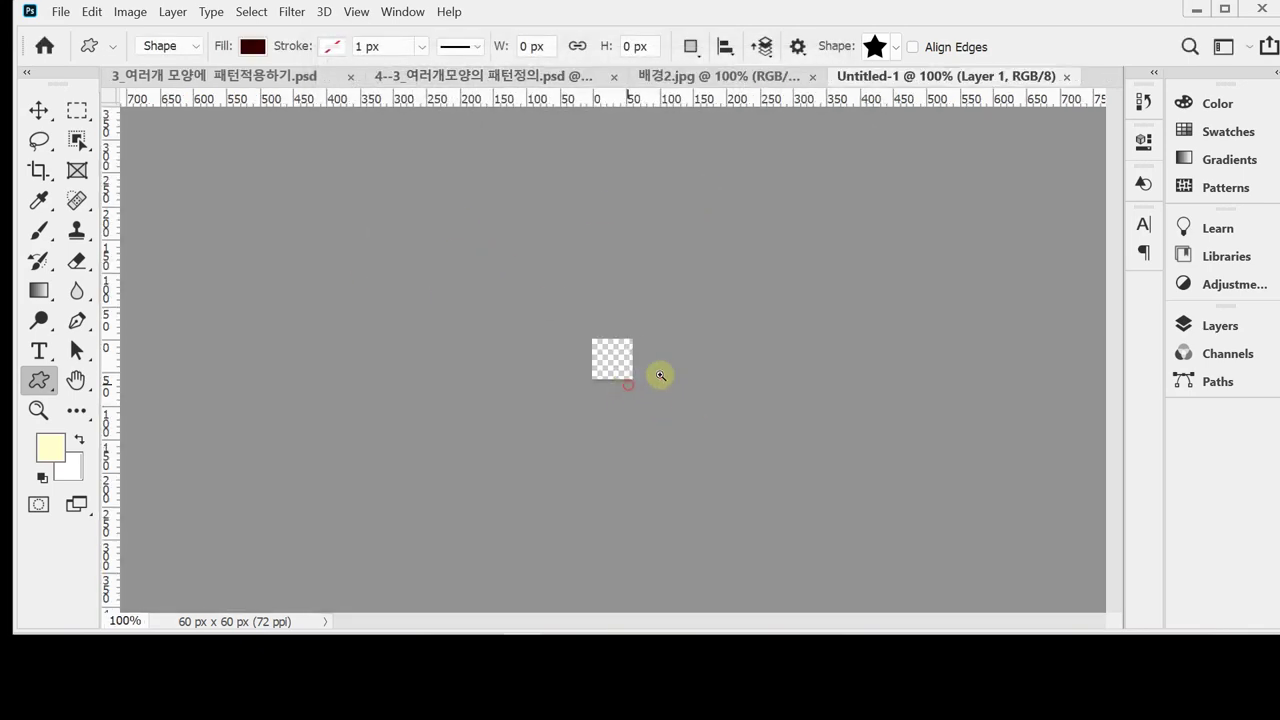
Draw a Leaf 2 custom shape from the Nature set, about 29 by 27 px, in the upper-left part of the tile.
key("ctrl+plus")
key("ctrl+plus")
key("ctrl+plus")
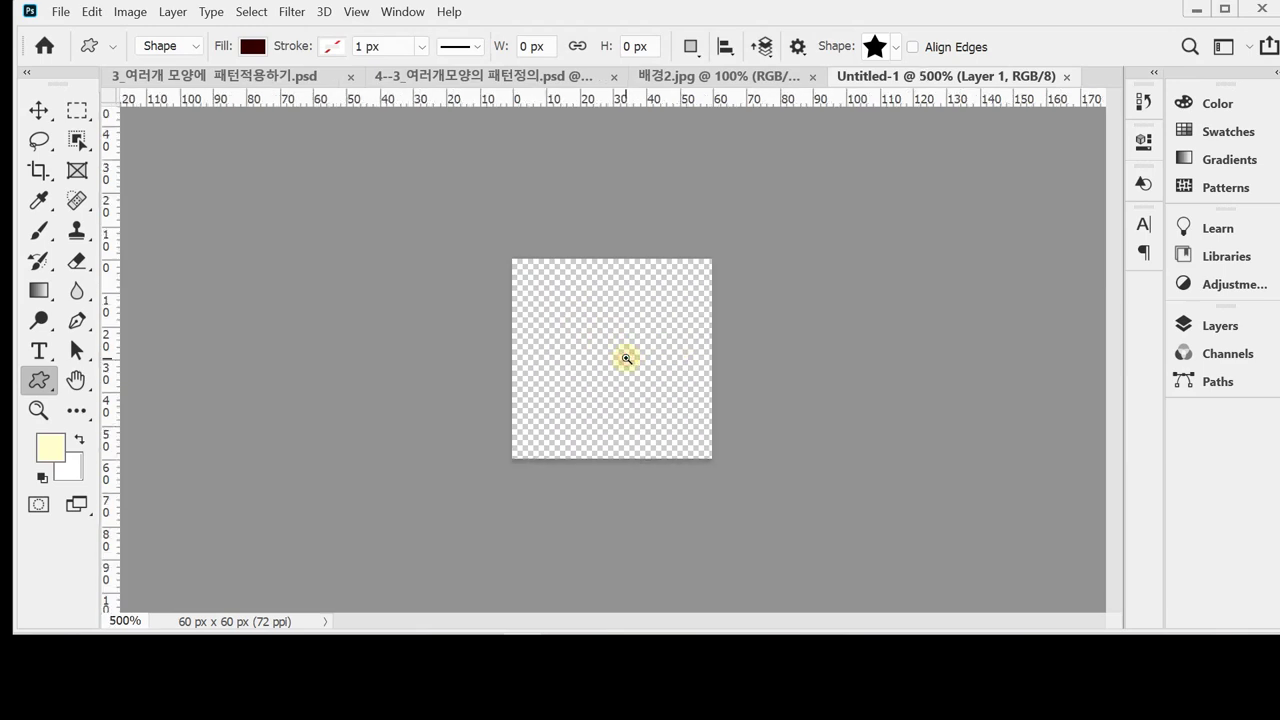
key("ctrl+plus")
key("ctrl+plus")
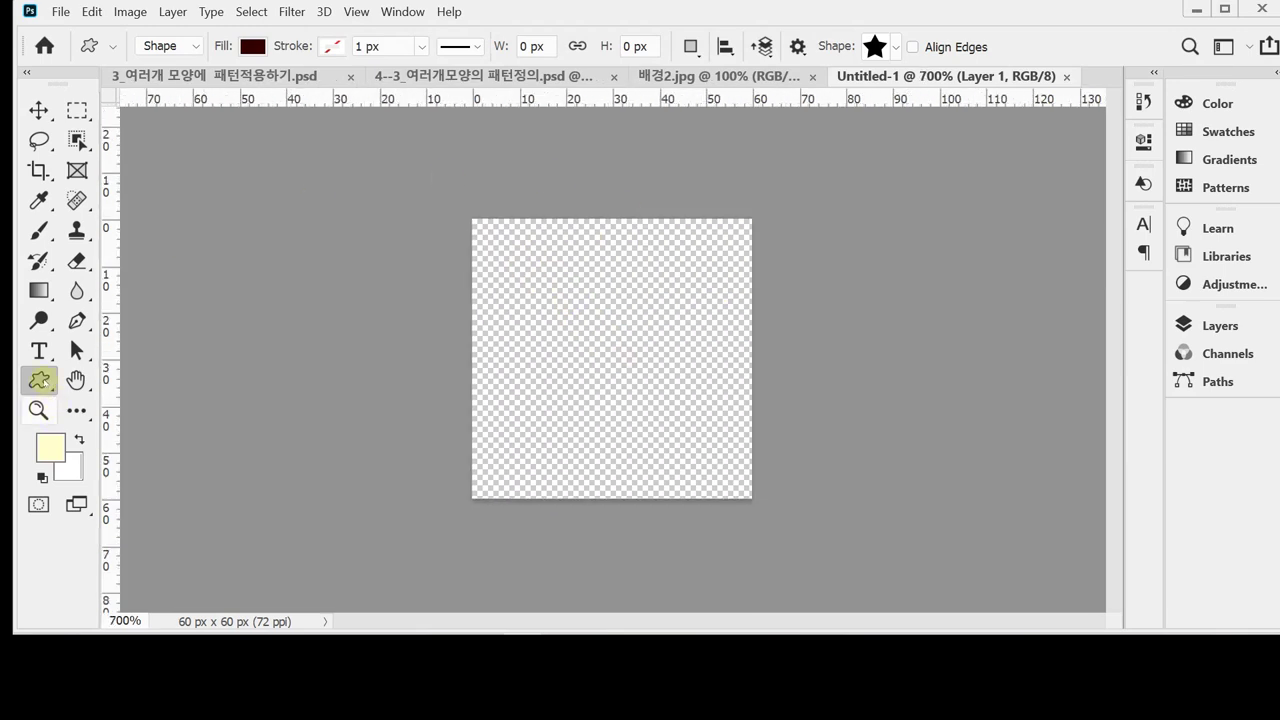
right_click(40, 380)
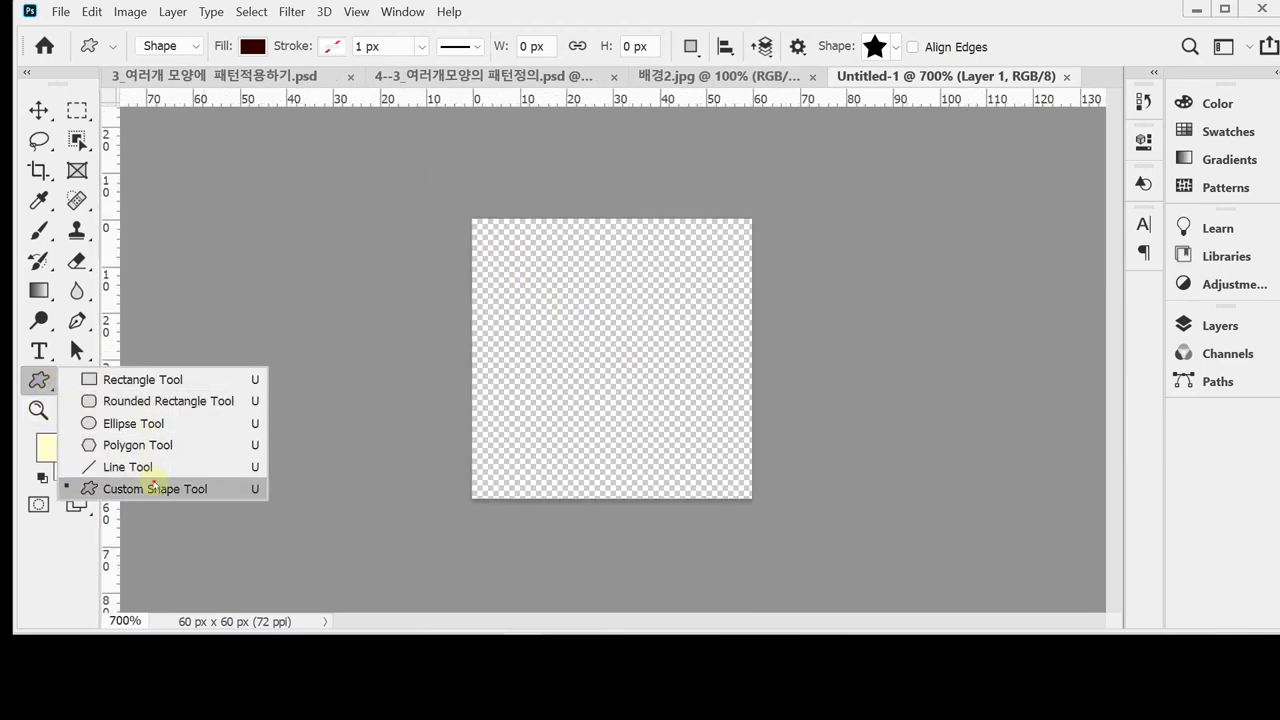
left_click(151, 489)
left_click(896, 47)
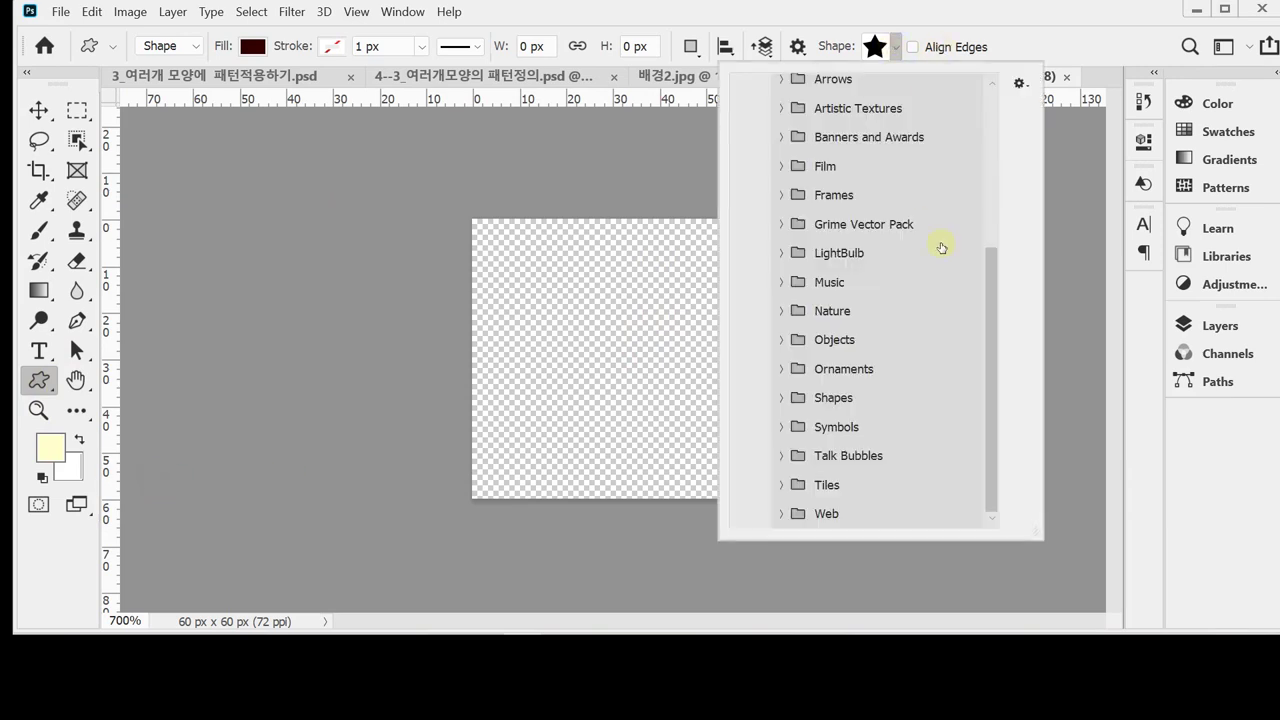
left_click(781, 311)
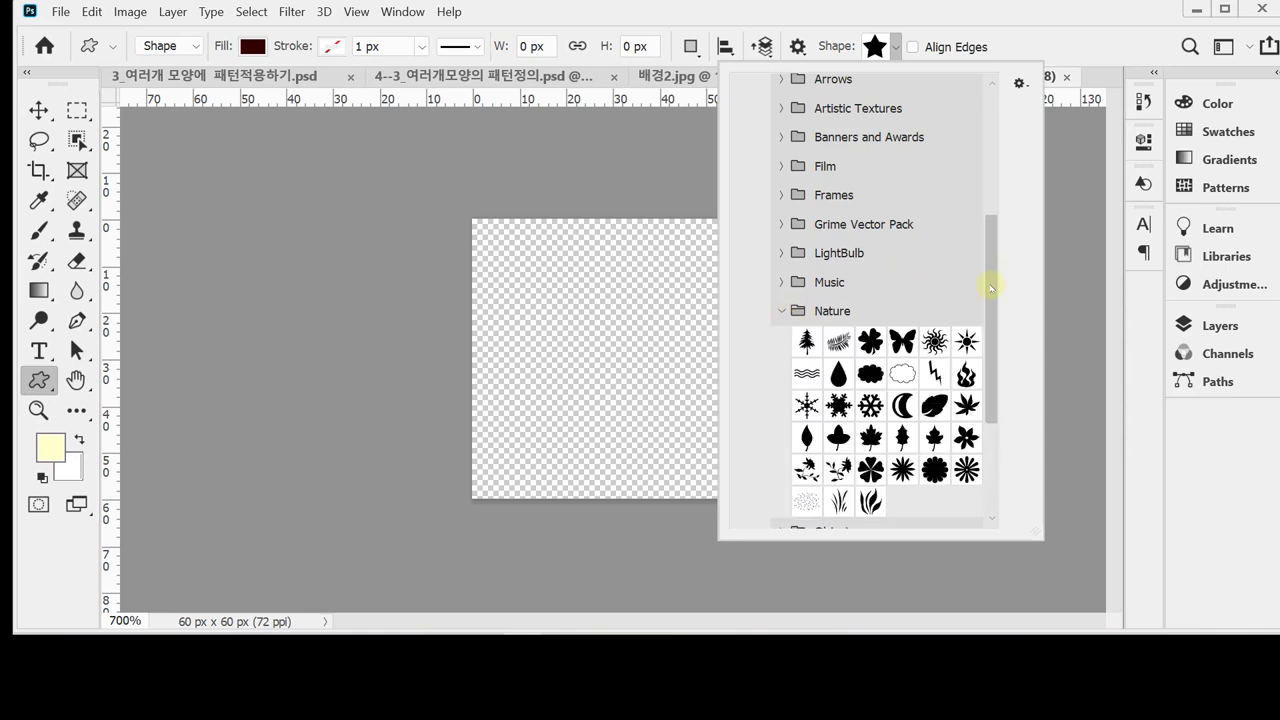
scroll(991, 288, "down", 2)
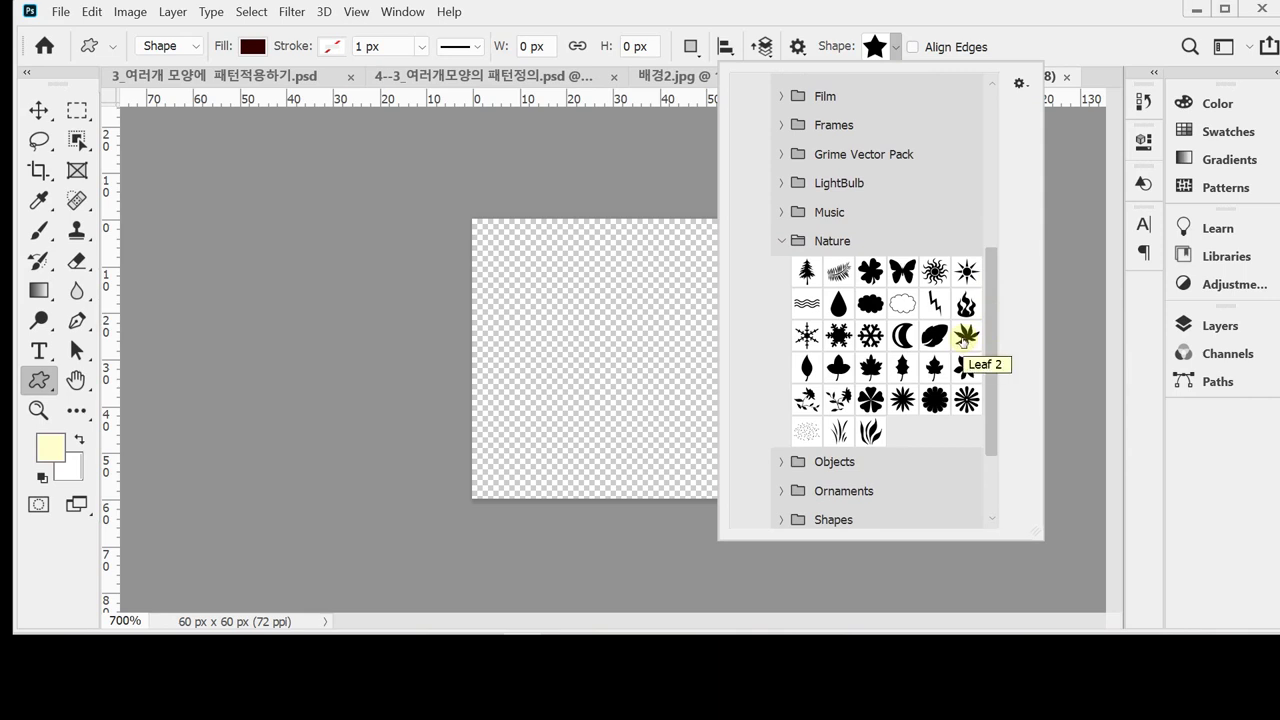
left_click(964, 338)
left_click(689, 8)
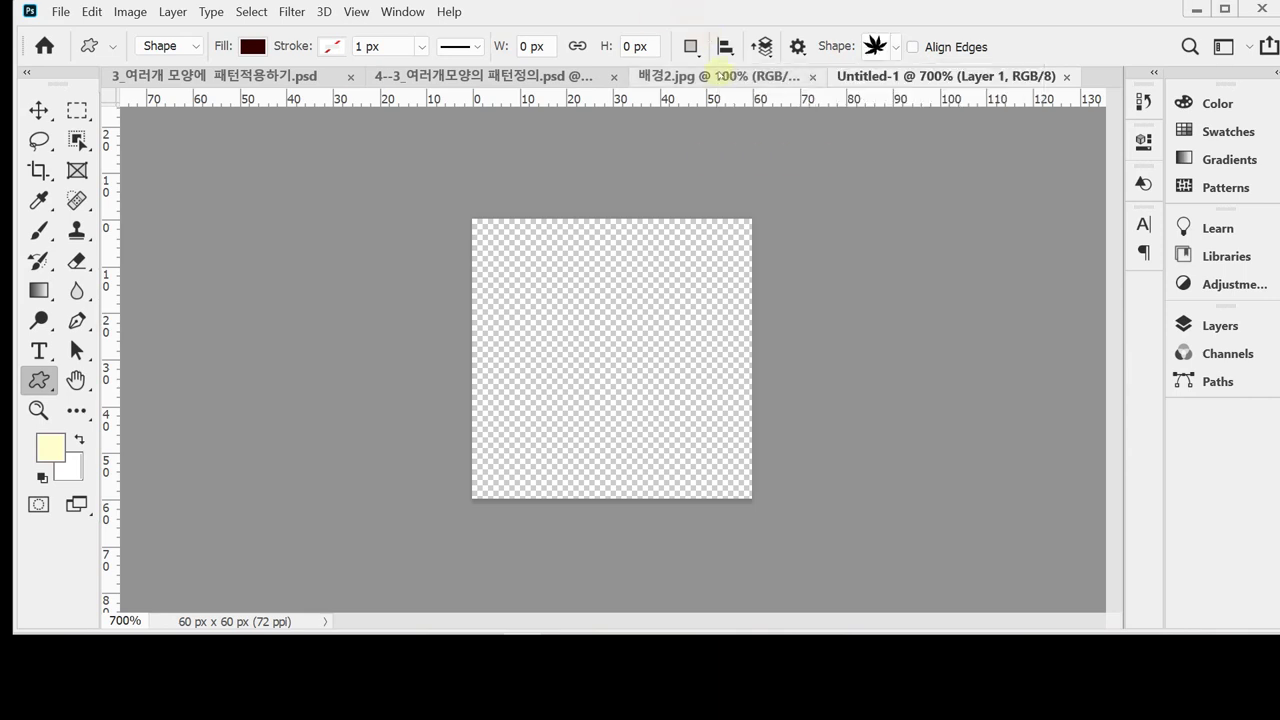
left_click_drag(493, 243, 626, 385)
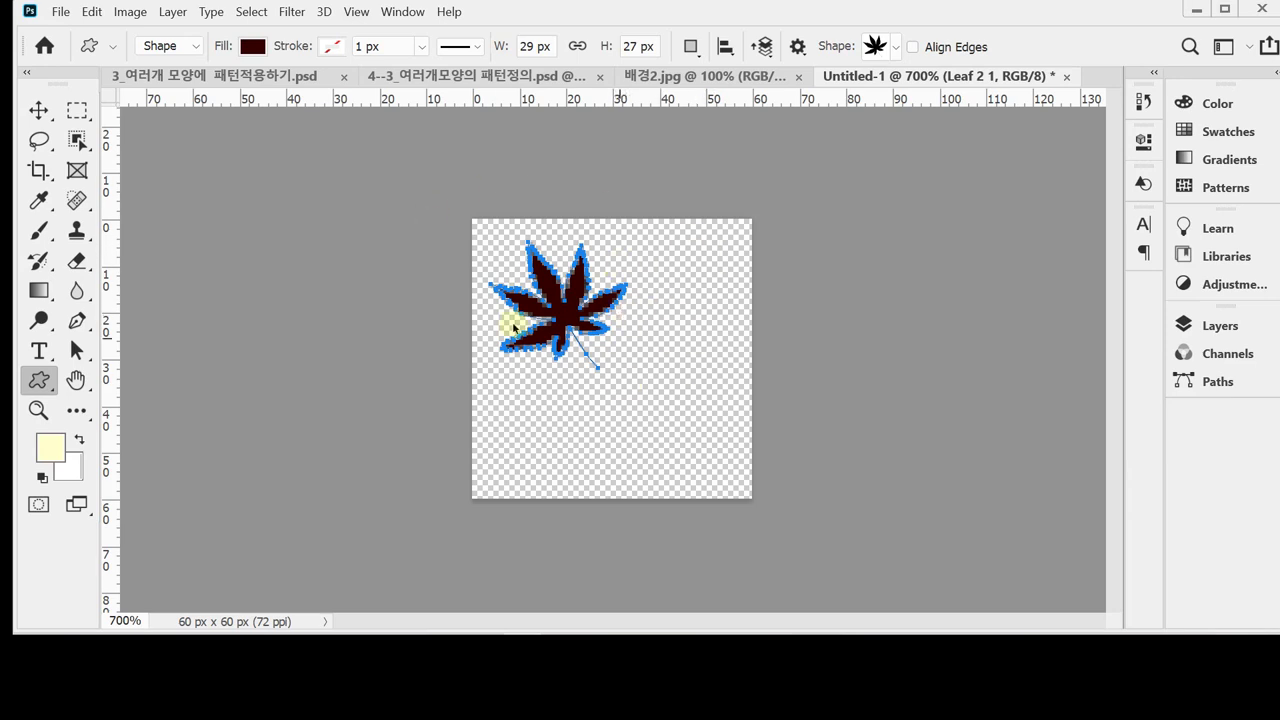
Enlarge the leaf slightly to about 30 by 28 px, keeping it near the tile's upper-left corner.
key("ctrl+t")
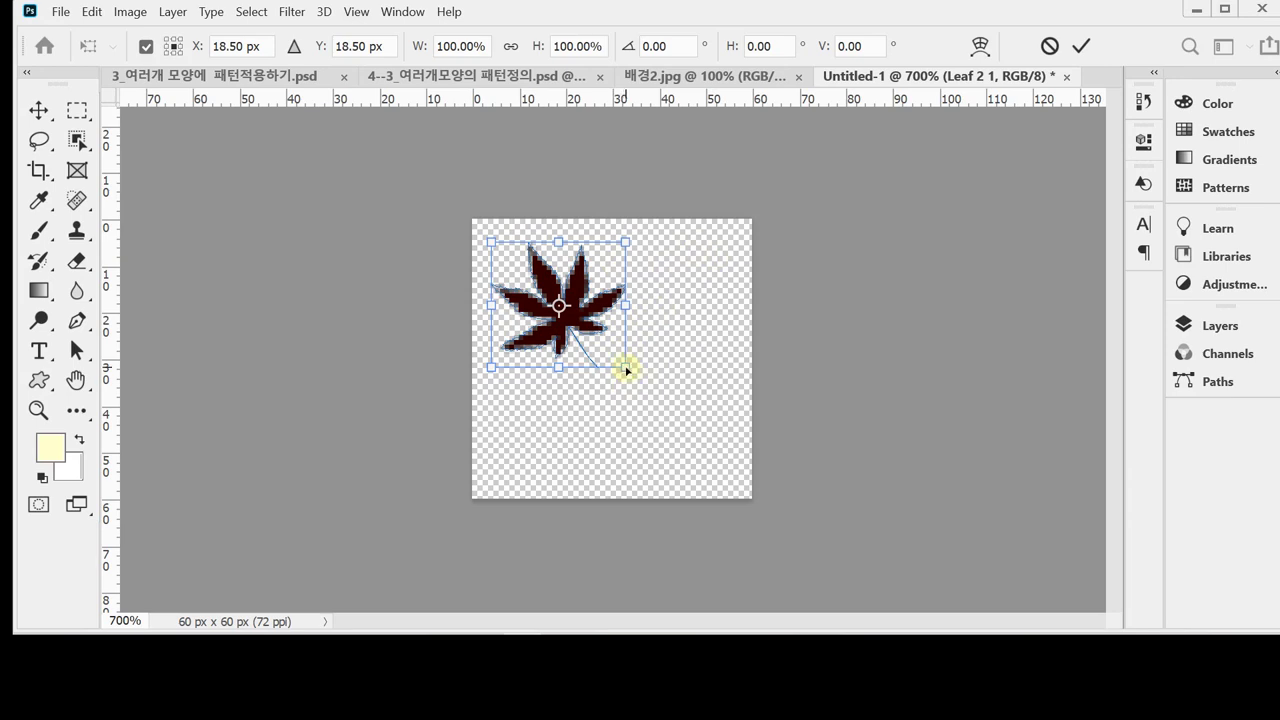
left_click_drag(626, 372, 634, 372)
left_click_drag(589, 314, 585, 309)
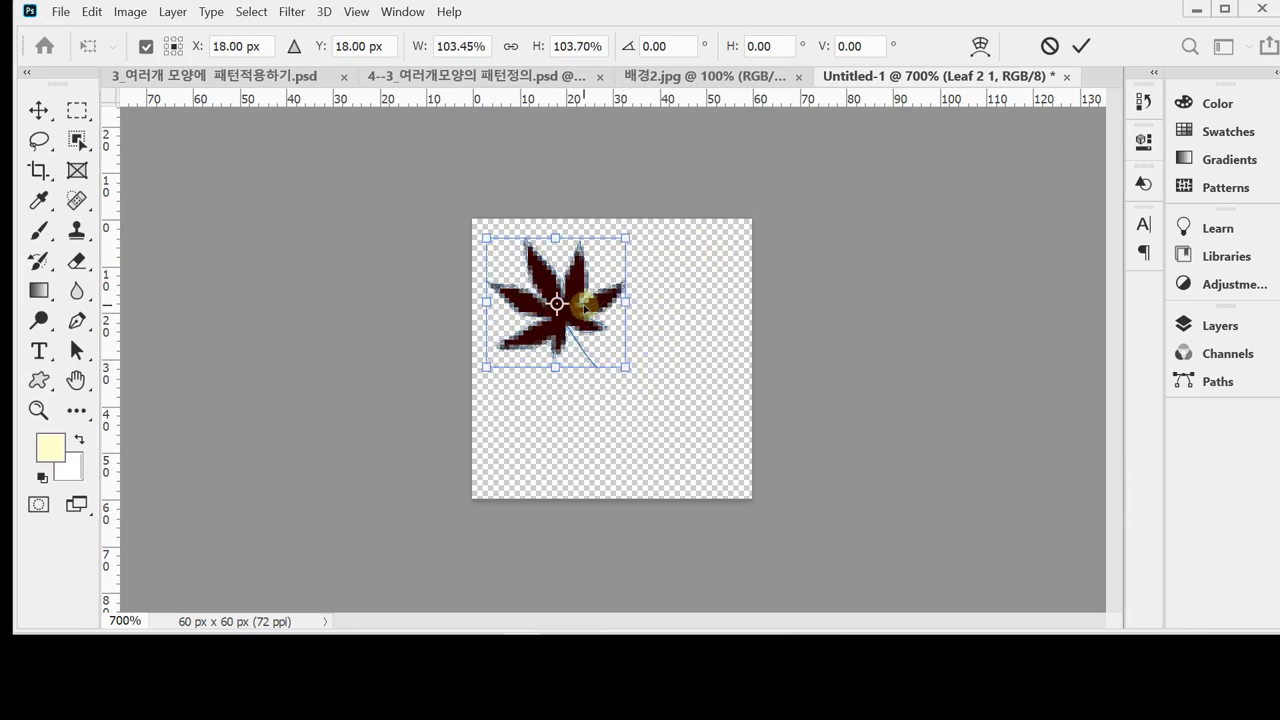
key("Return")
Set the leaf shape's fill color to ff9933.
left_click(1212, 325)
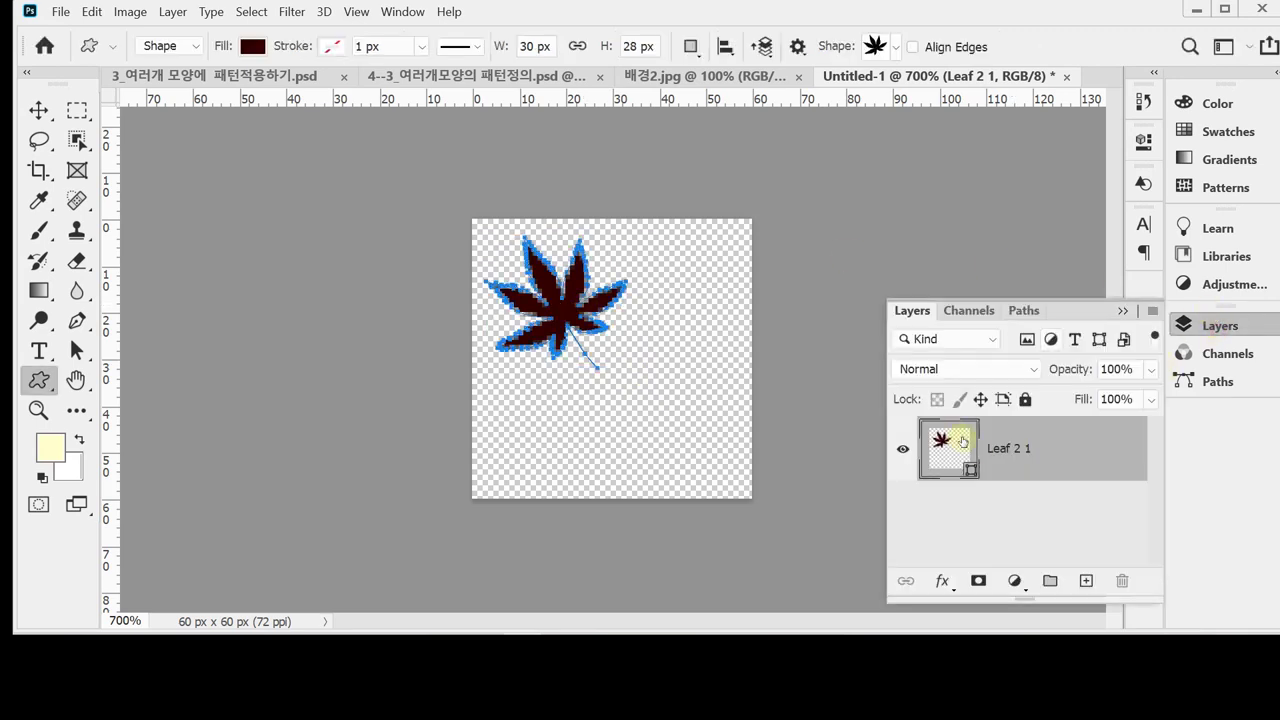
double_click(962, 441)
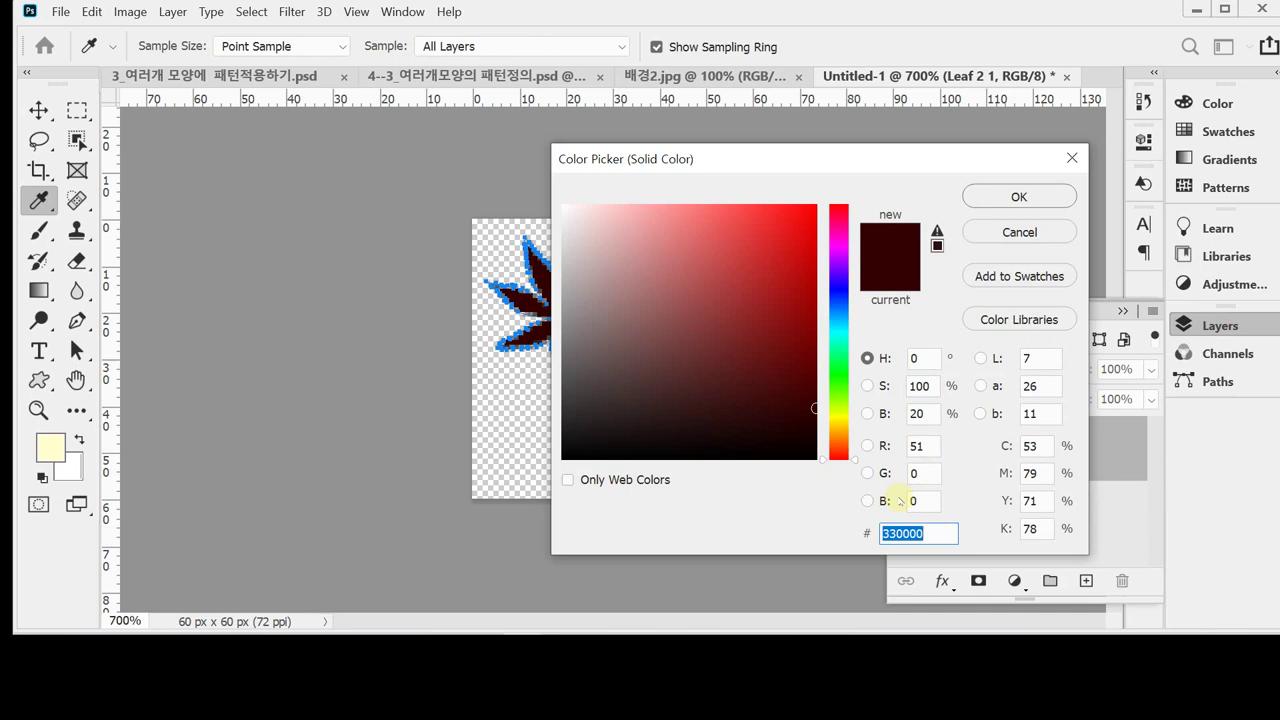
type("f")
type("f9933")
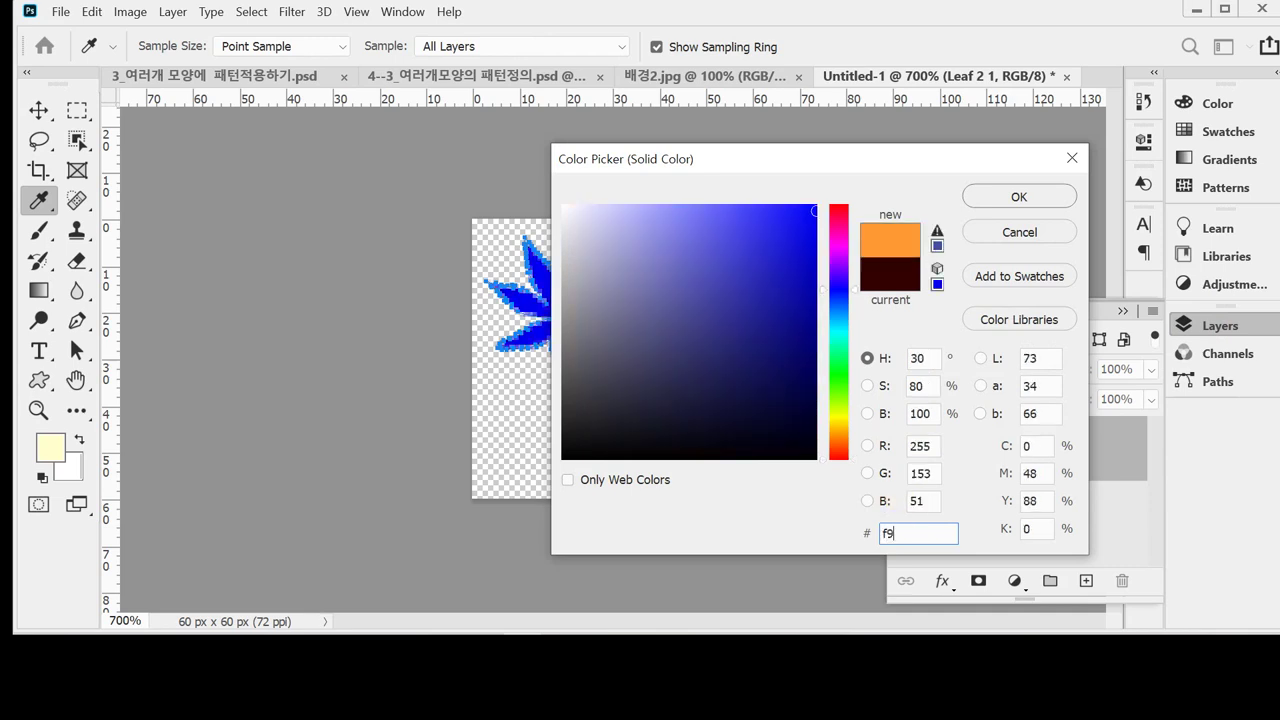
key("Return")
key("Return")
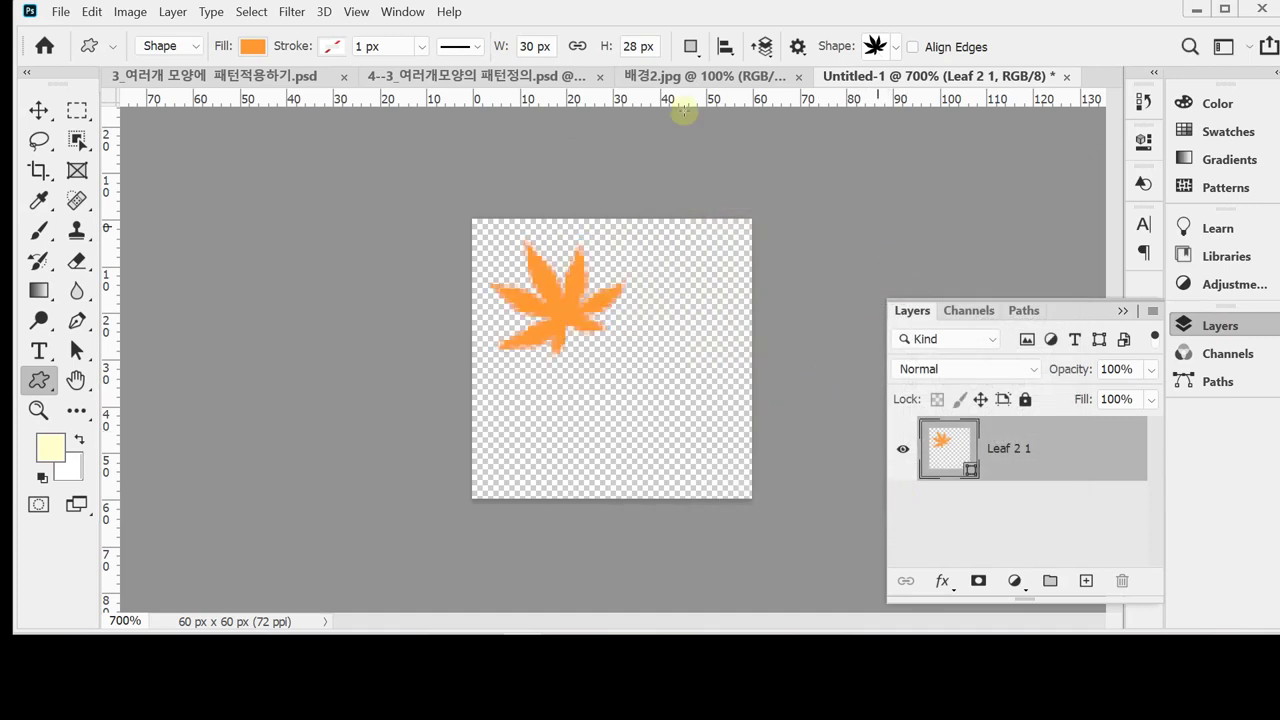
Draw a Right Hand custom shape from the Objects set in the lower-right part of the tile, below the leaf.
left_click(896, 46)
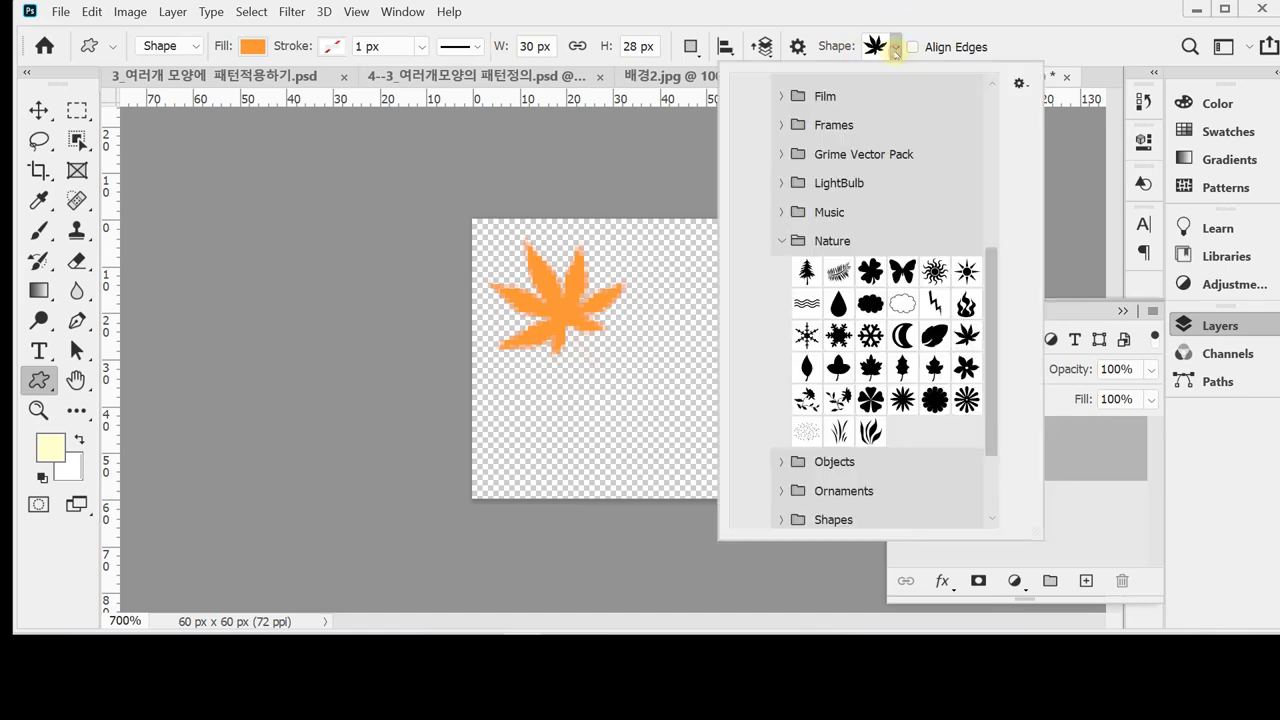
left_click(790, 241)
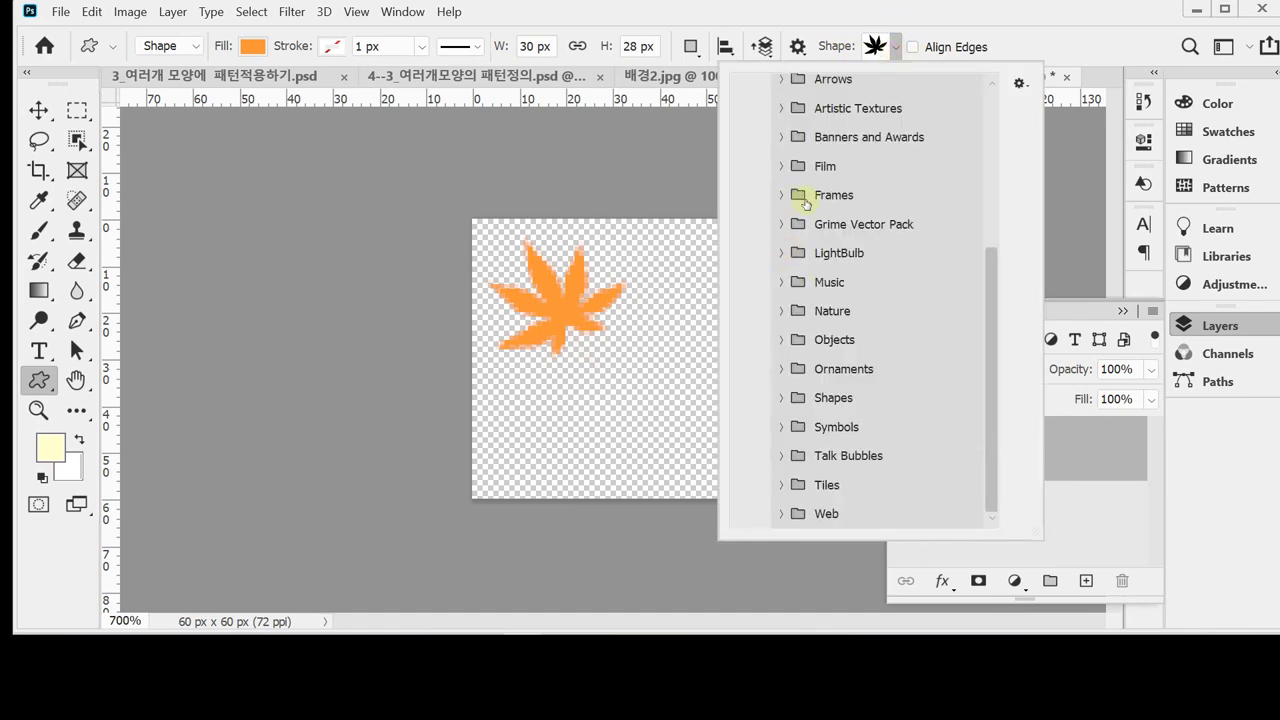
left_click(788, 338)
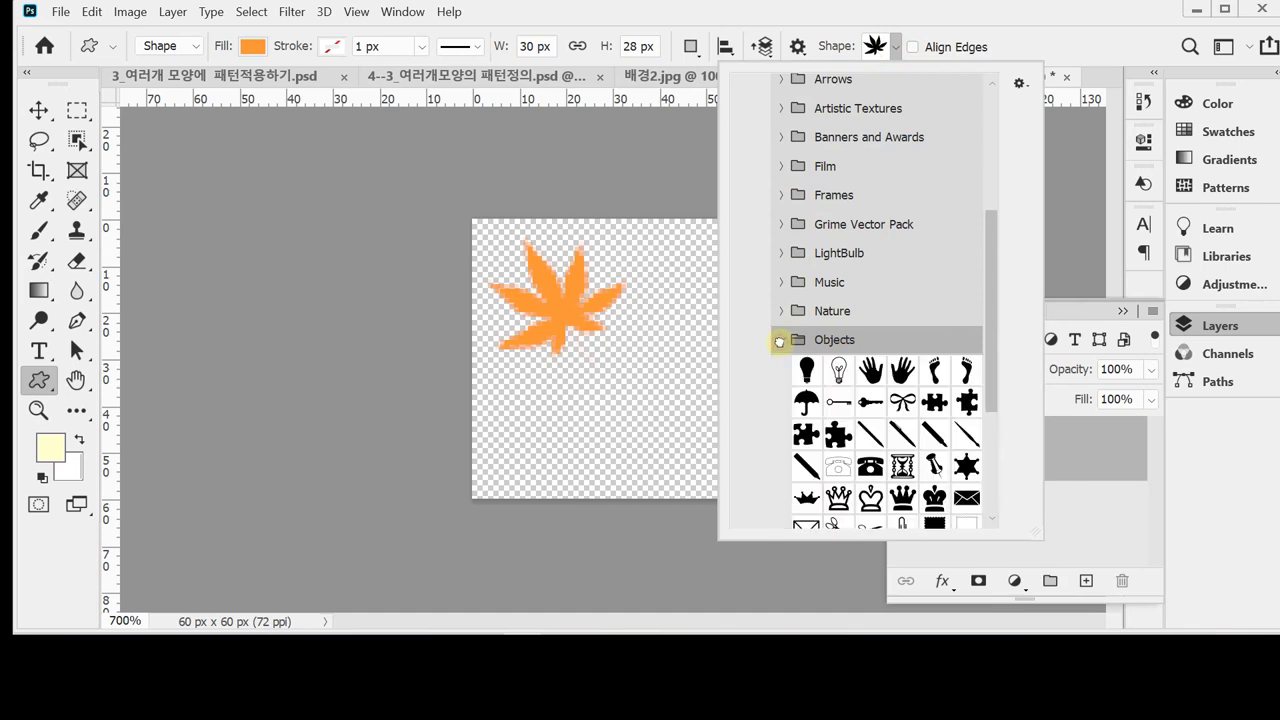
left_click(780, 340)
left_click(901, 372)
left_click(829, 22)
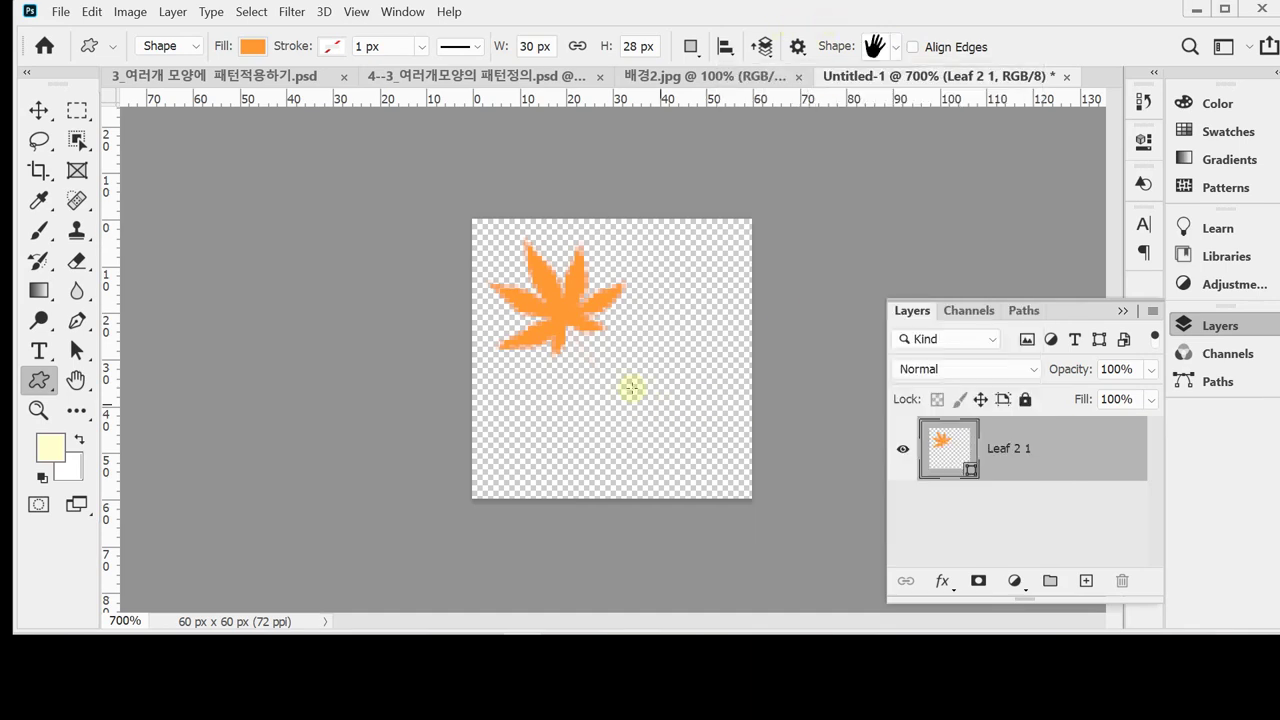
left_click_drag(605, 372, 743, 531)
left_click_drag(688, 483, 671, 445)
Scale the hand shape up to about 34 by 38 px and position it in the tile's lower-right corner.
key("ctrl+t")
left_click_drag(604, 336, 591, 318)
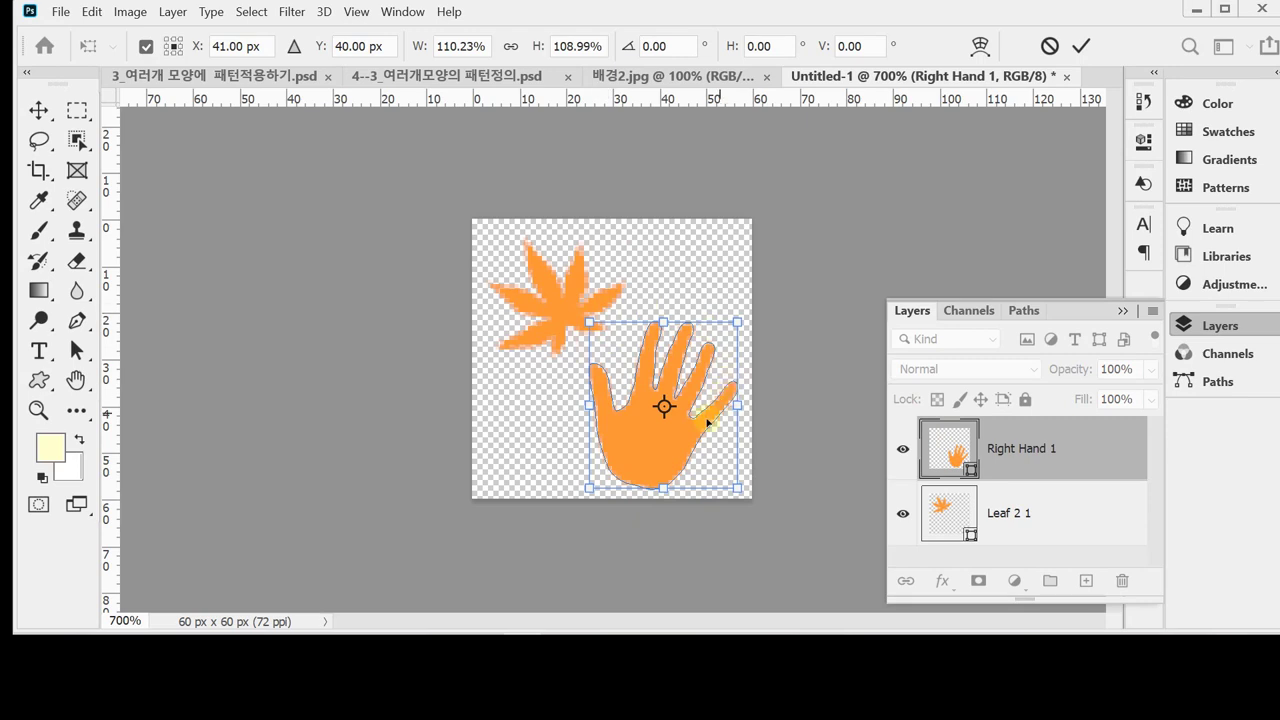
left_click_drag(705, 421, 710, 421)
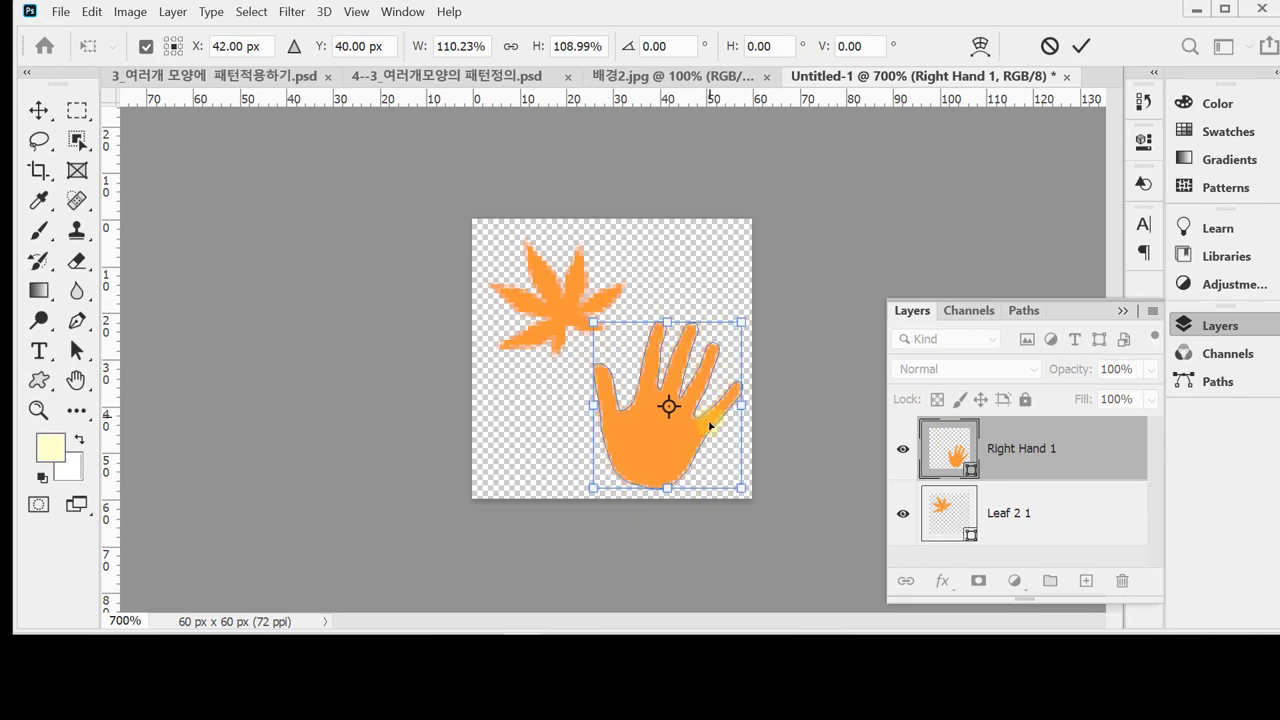
left_click_drag(593, 488, 589, 493)
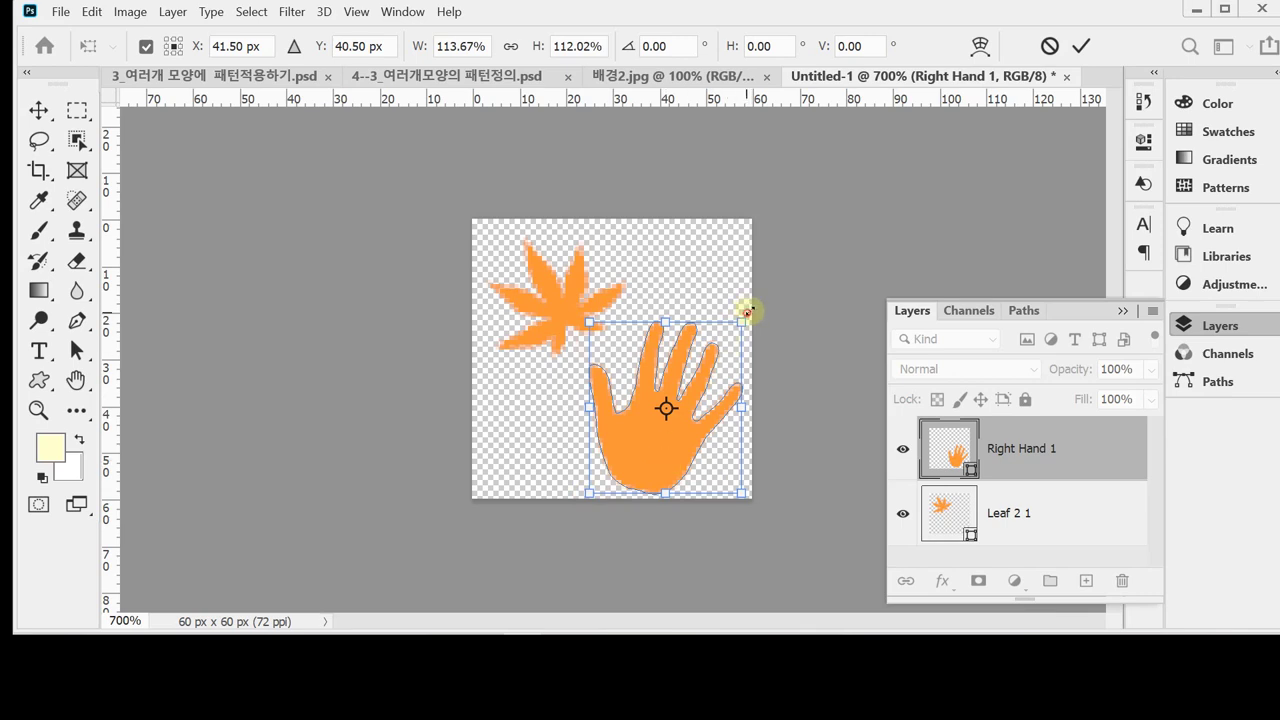
left_click_drag(742, 316, 748, 311)
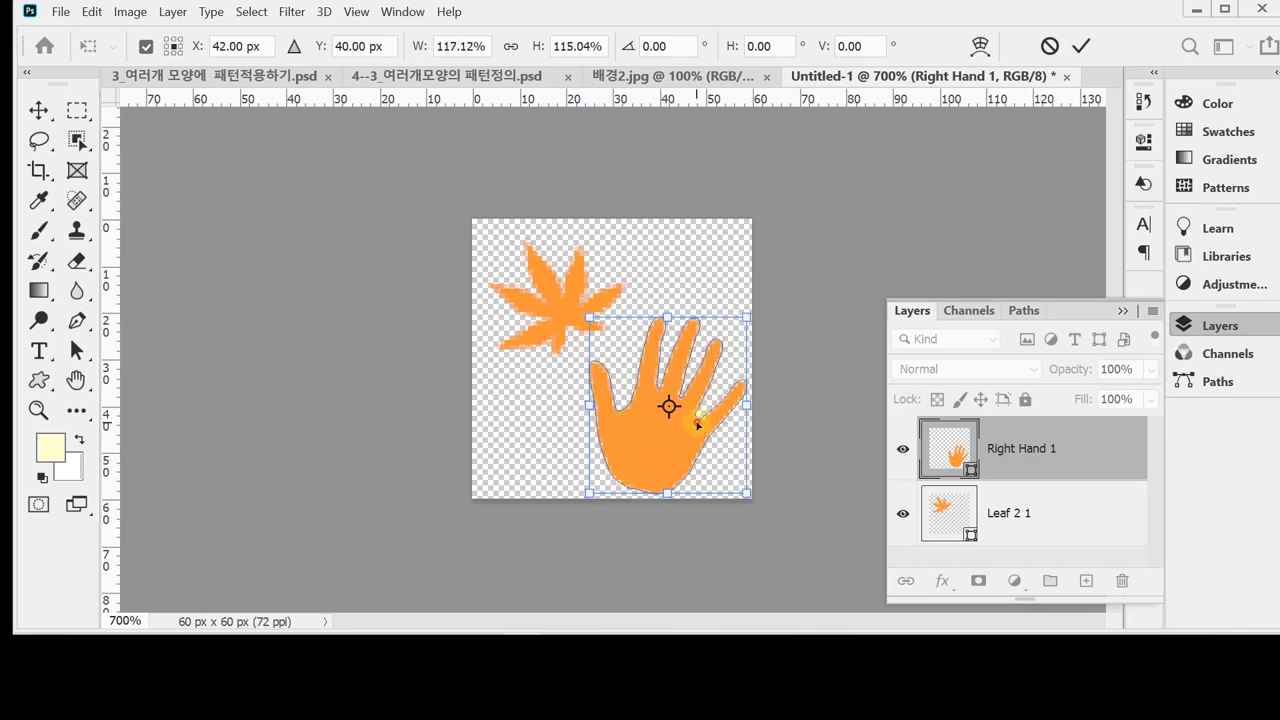
key("u")
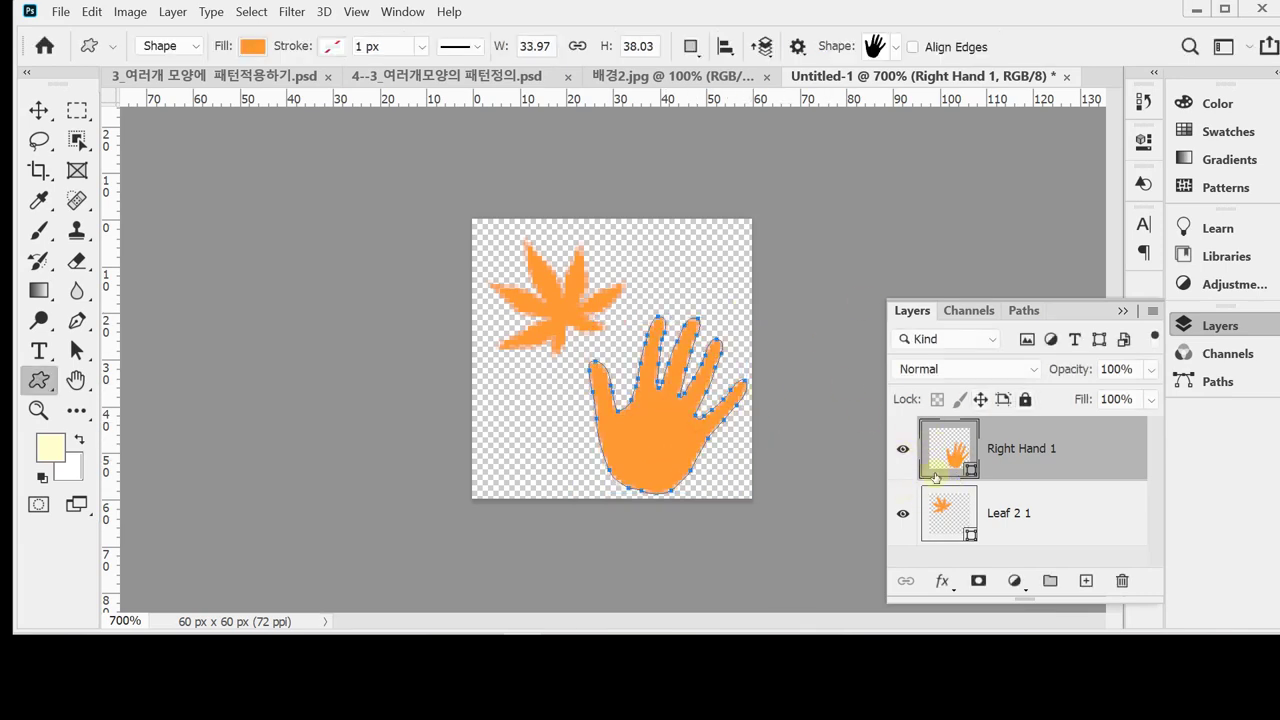
Set the hand shape's fill color to cccccc.
double_click(948, 459)
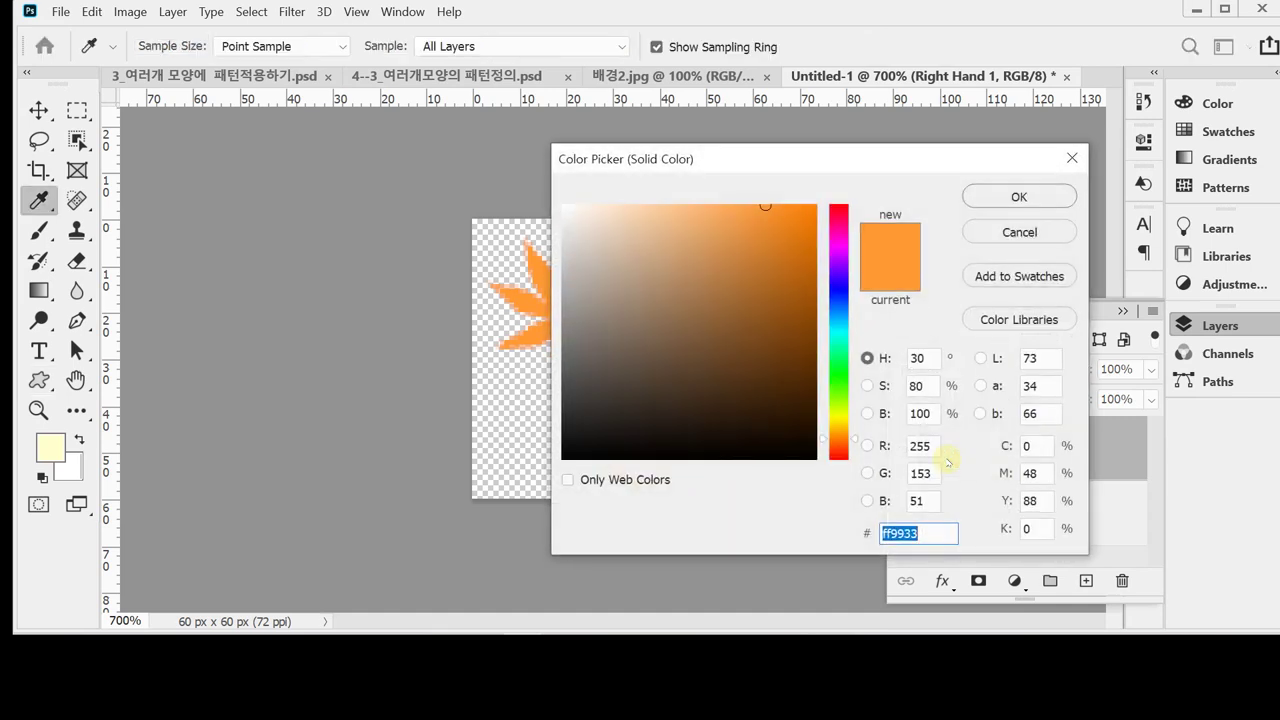
type("cccccc")
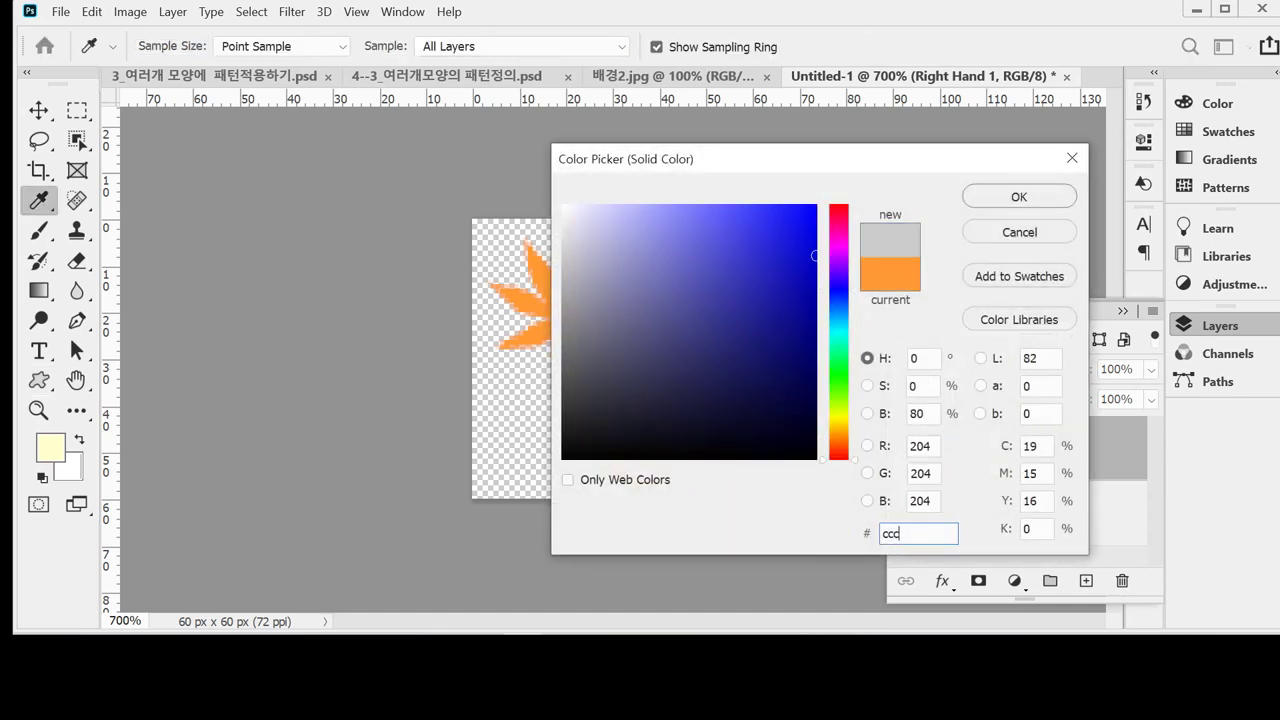
key("Return")
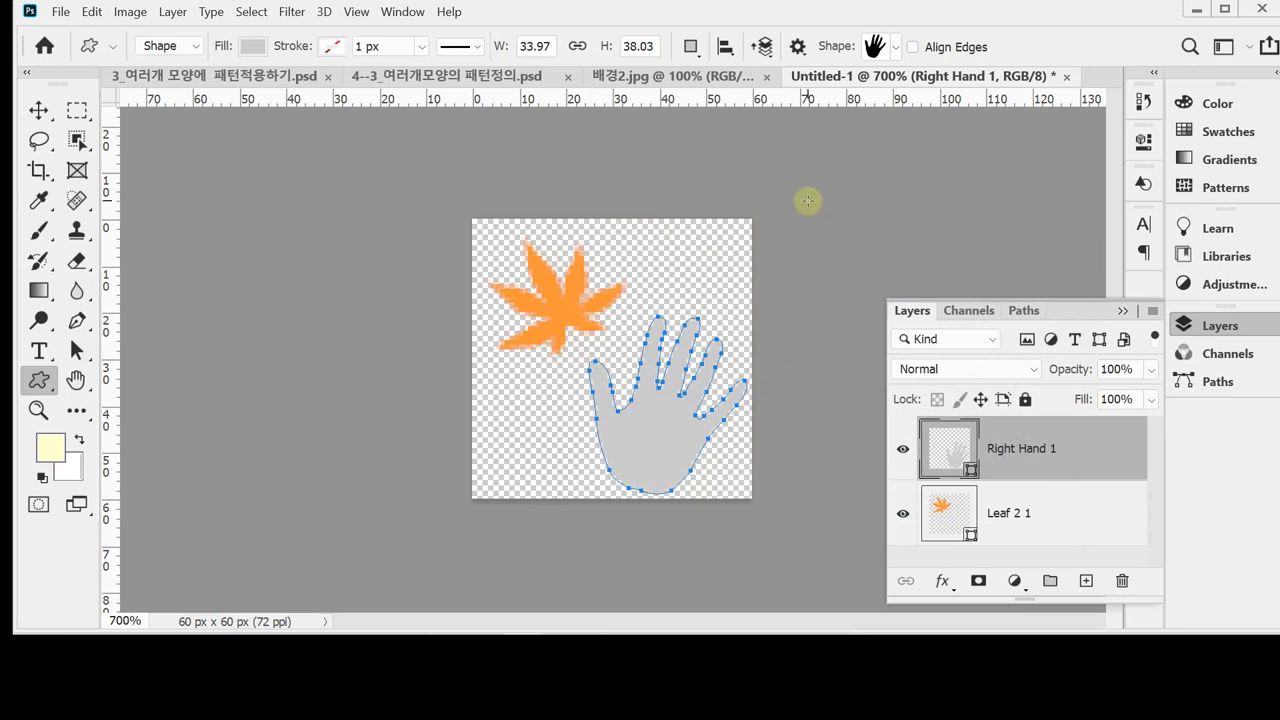
key("Return")
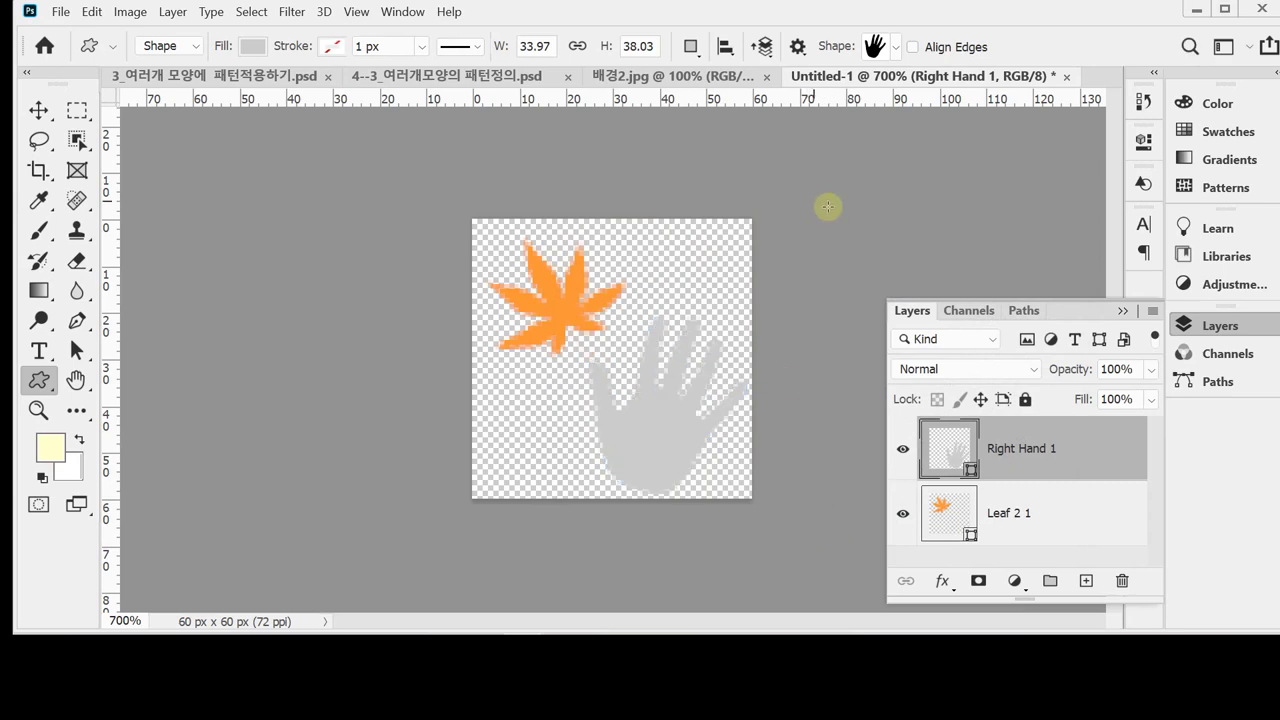
Scale the orange leaf up slightly toward the tile's upper-left corner, to about 31 by 29 px.
left_click(1020, 513)
key("ctrl+t")
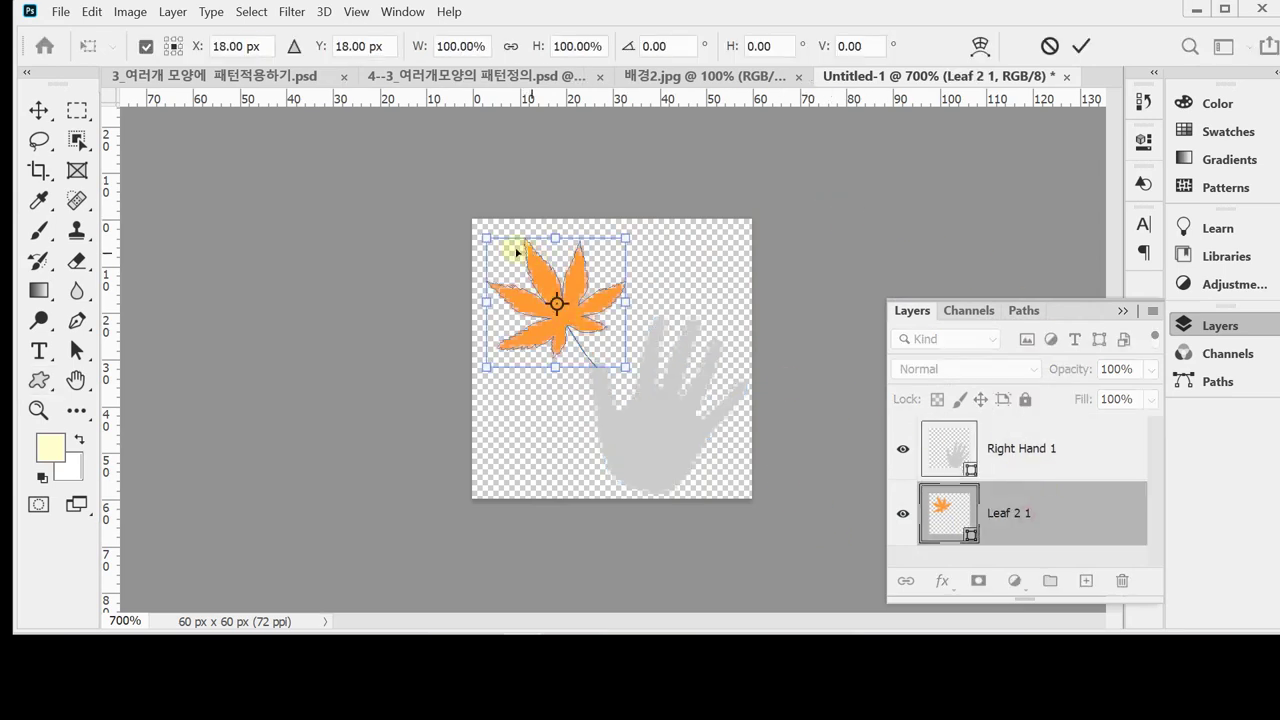
left_click_drag(484, 236, 478, 231)
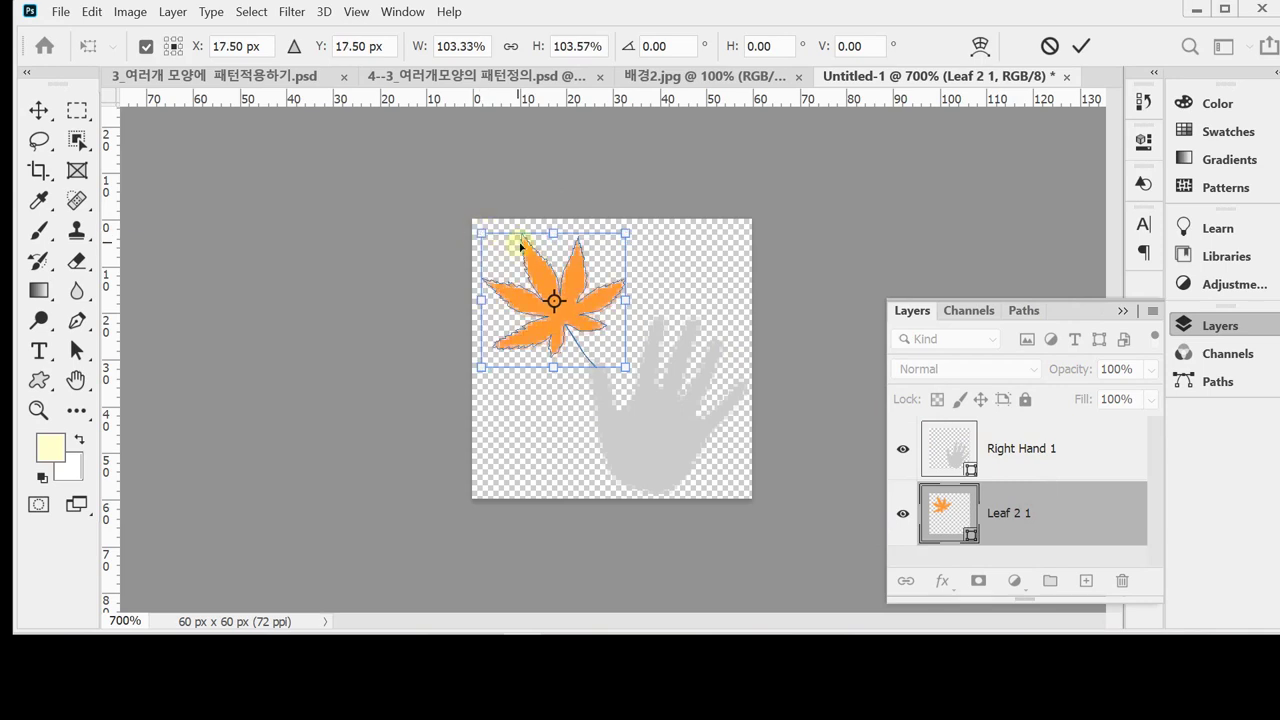
key("u")
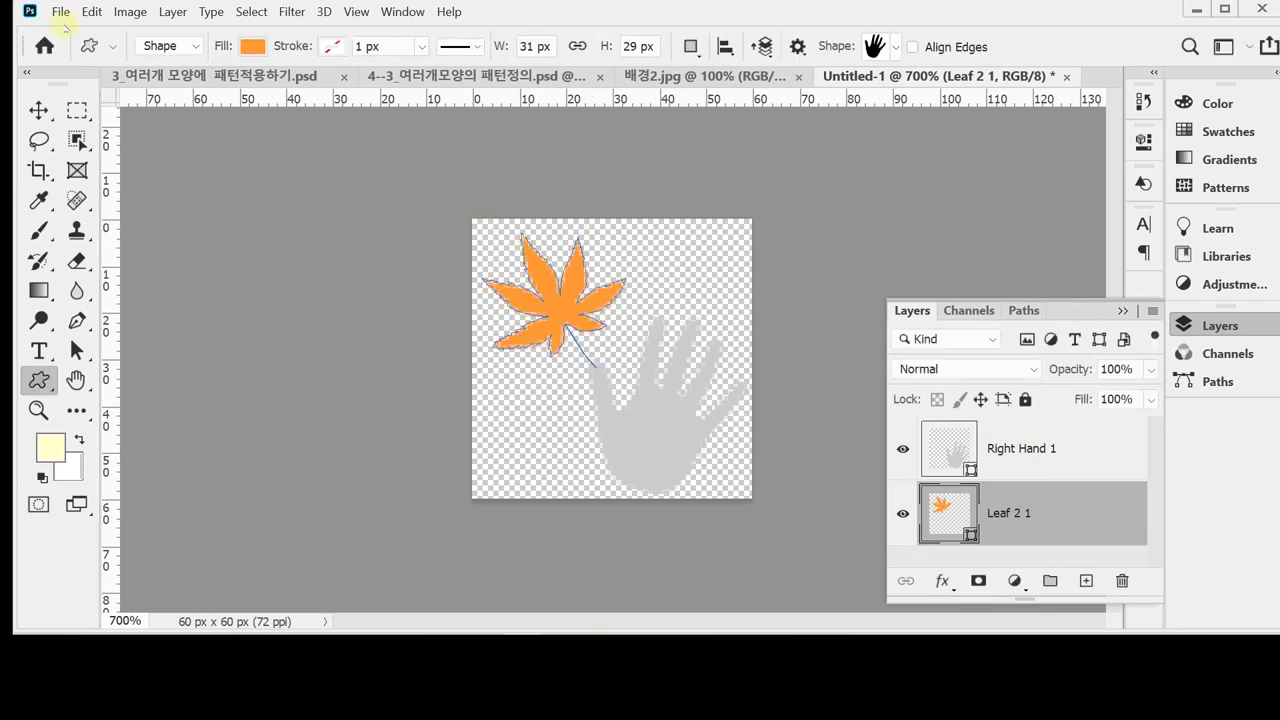
Define the leaf-and-hand tile as a pattern named 나뭇잎과 손.
left_click(130, 11)
mouse_move(91, 11)
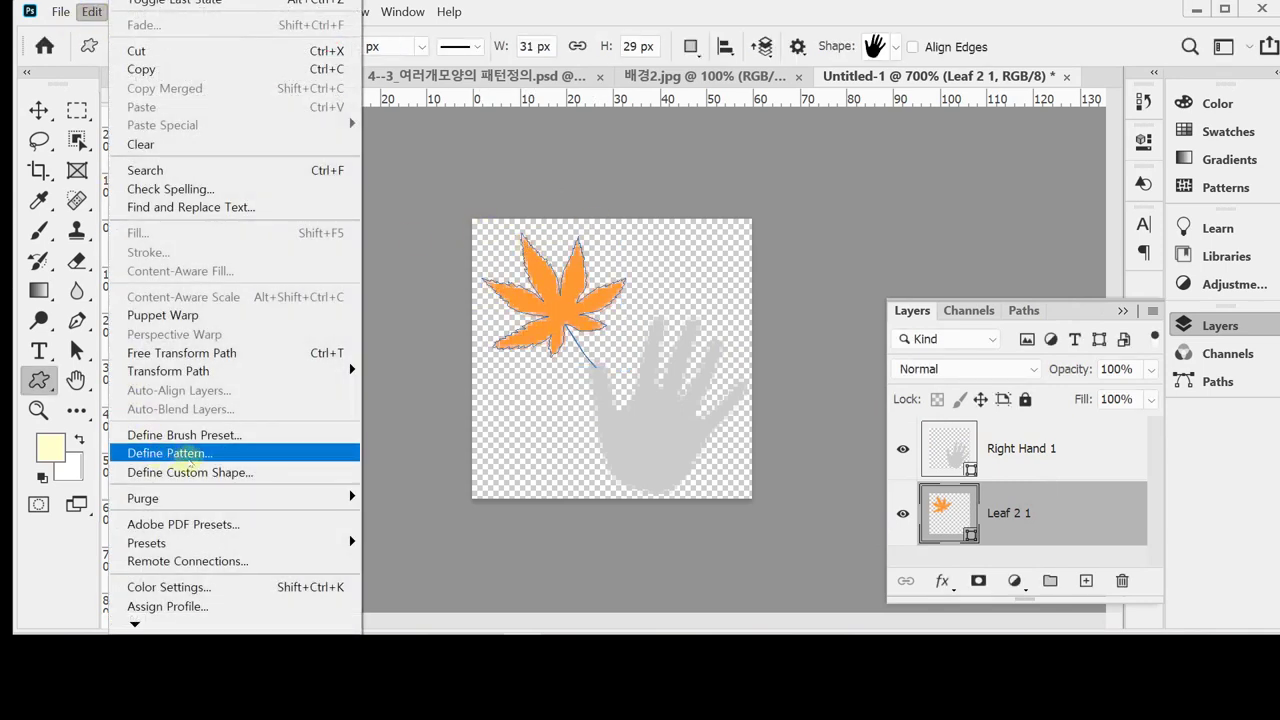
left_click(186, 453)
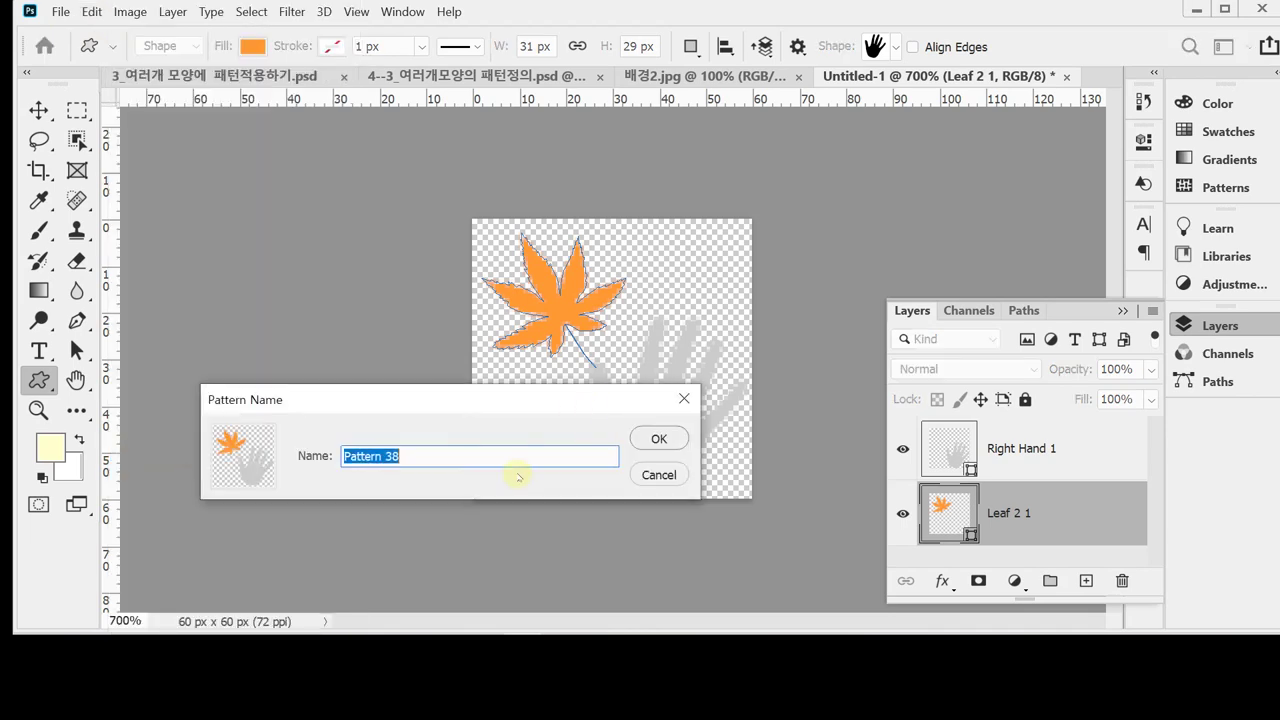
type("나무잎")
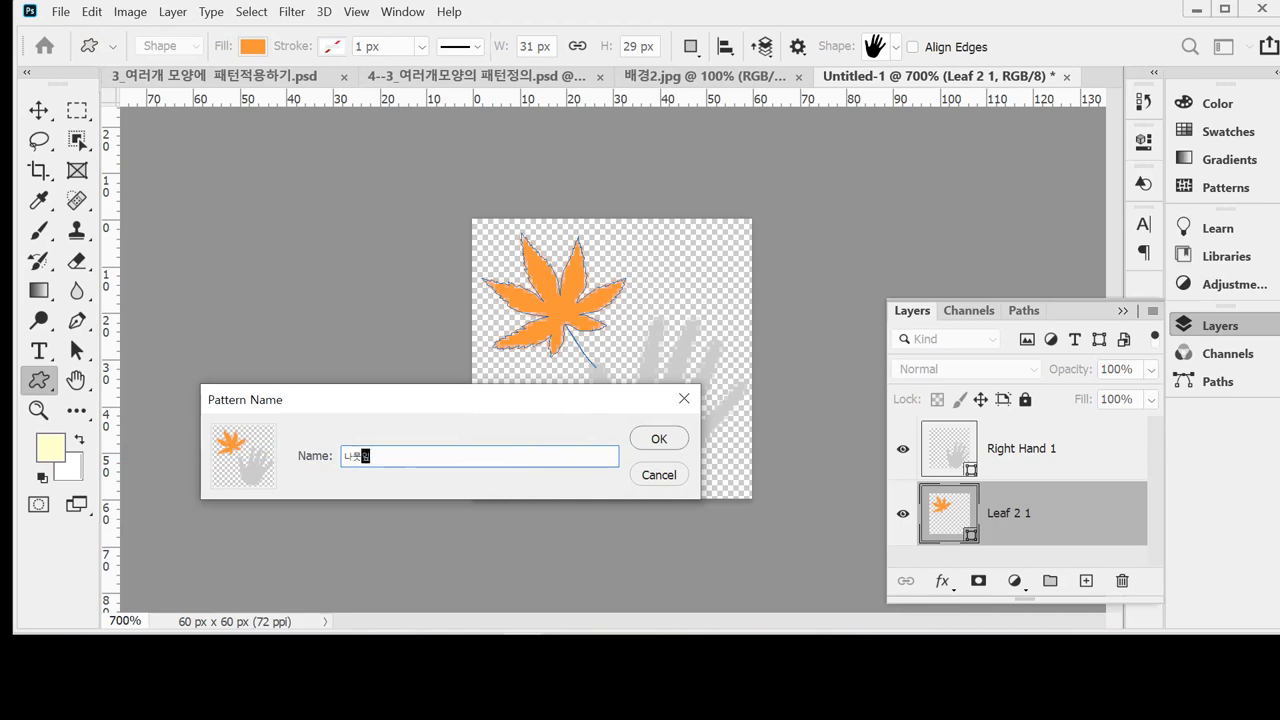
type("과 소")
left_click(535, 470)
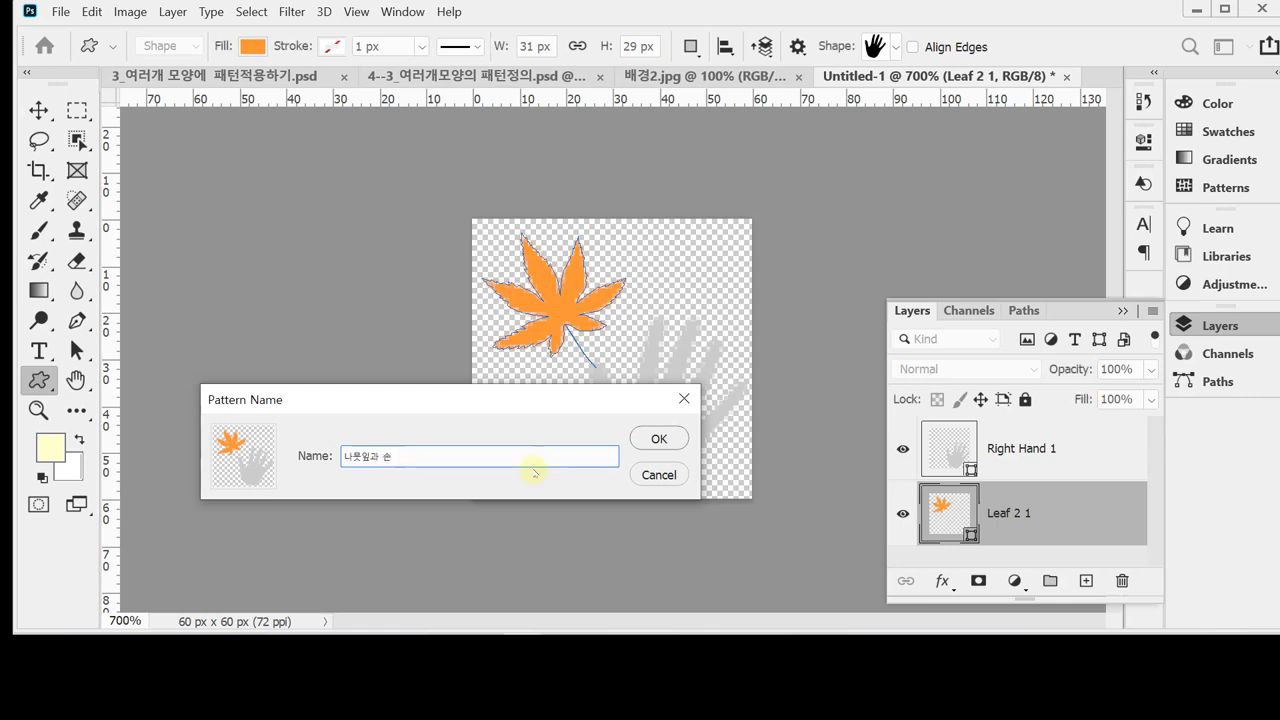
key("Return")
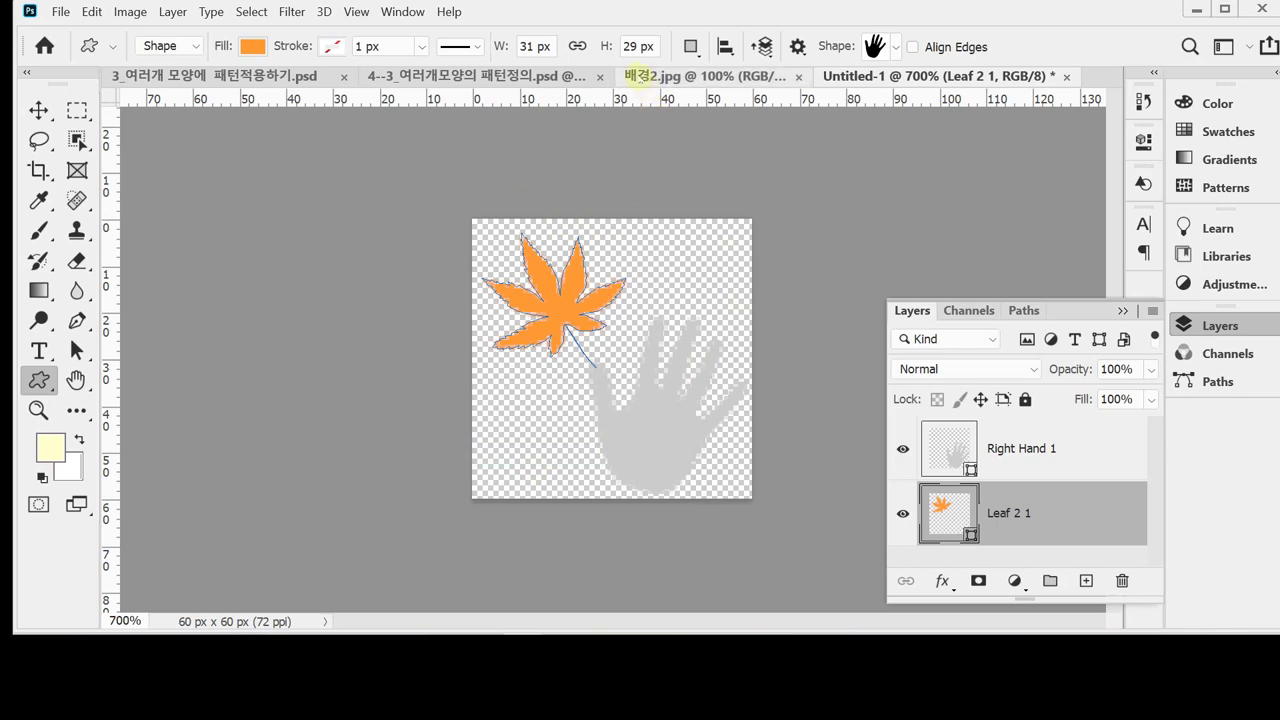
Switch to the 배경2.jpg document and set up the Pen tool in Shape mode.
left_click(640, 76)
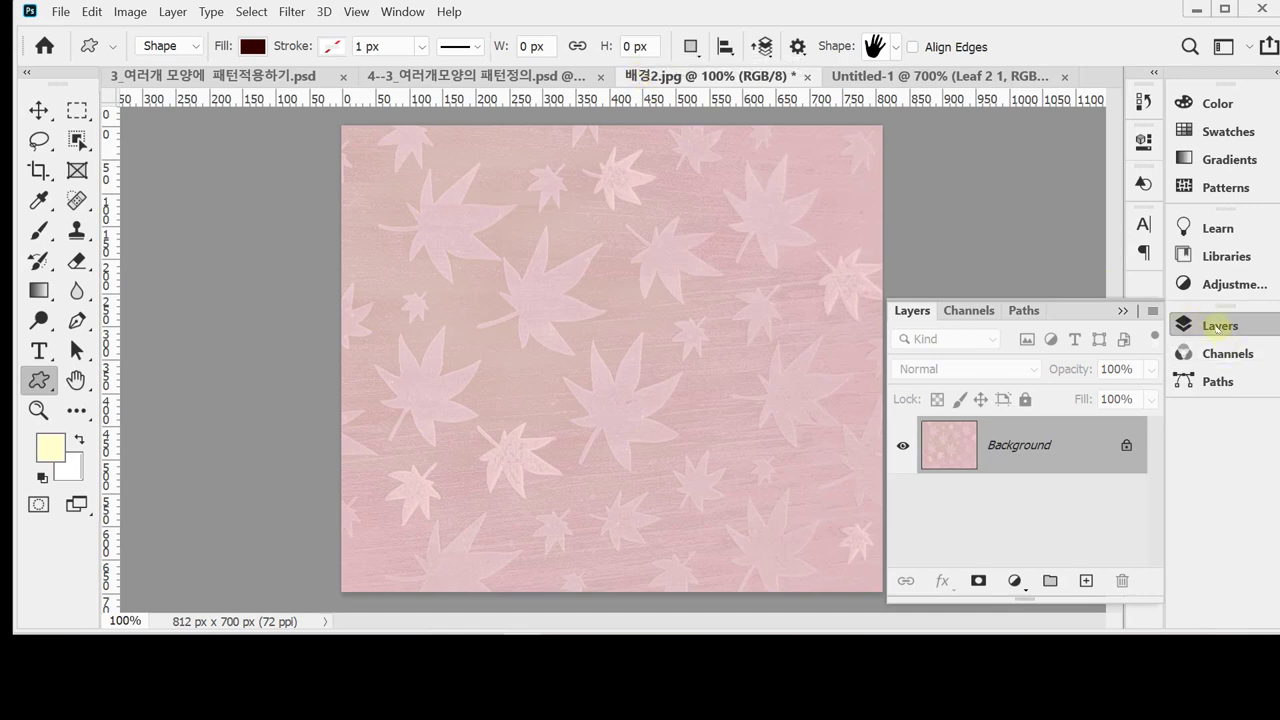
left_click(1219, 327)
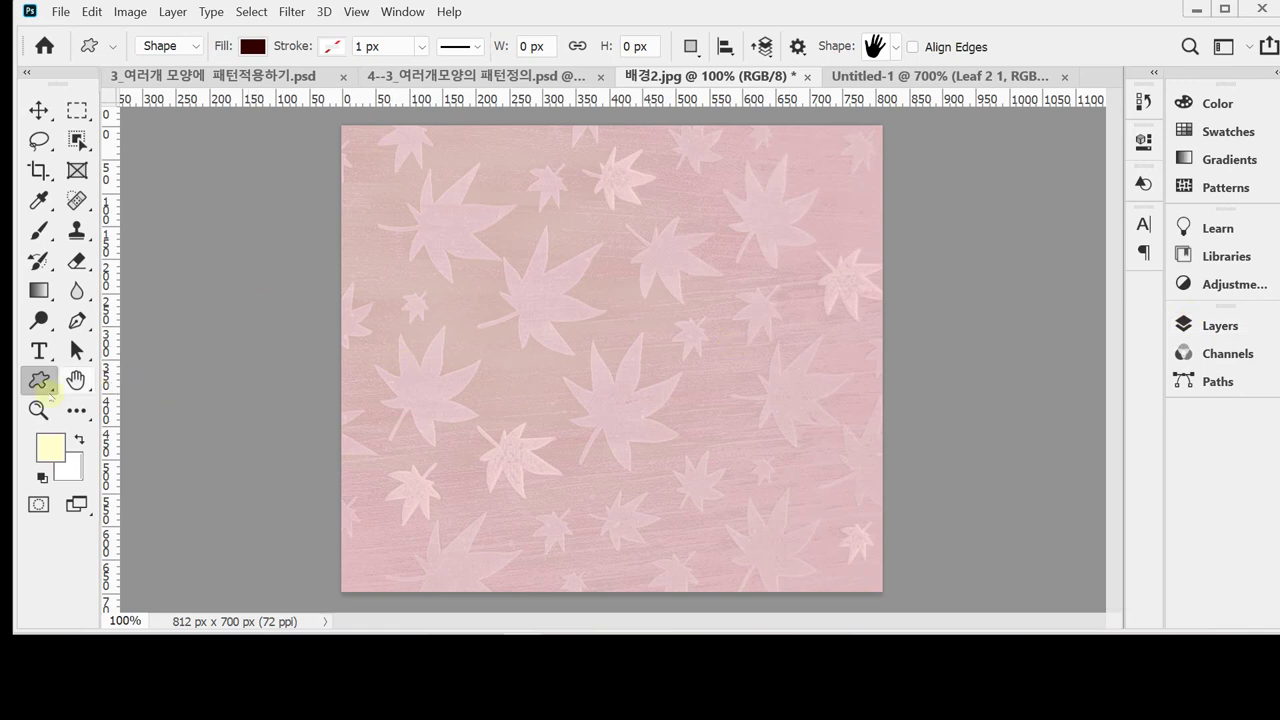
left_click(48, 381)
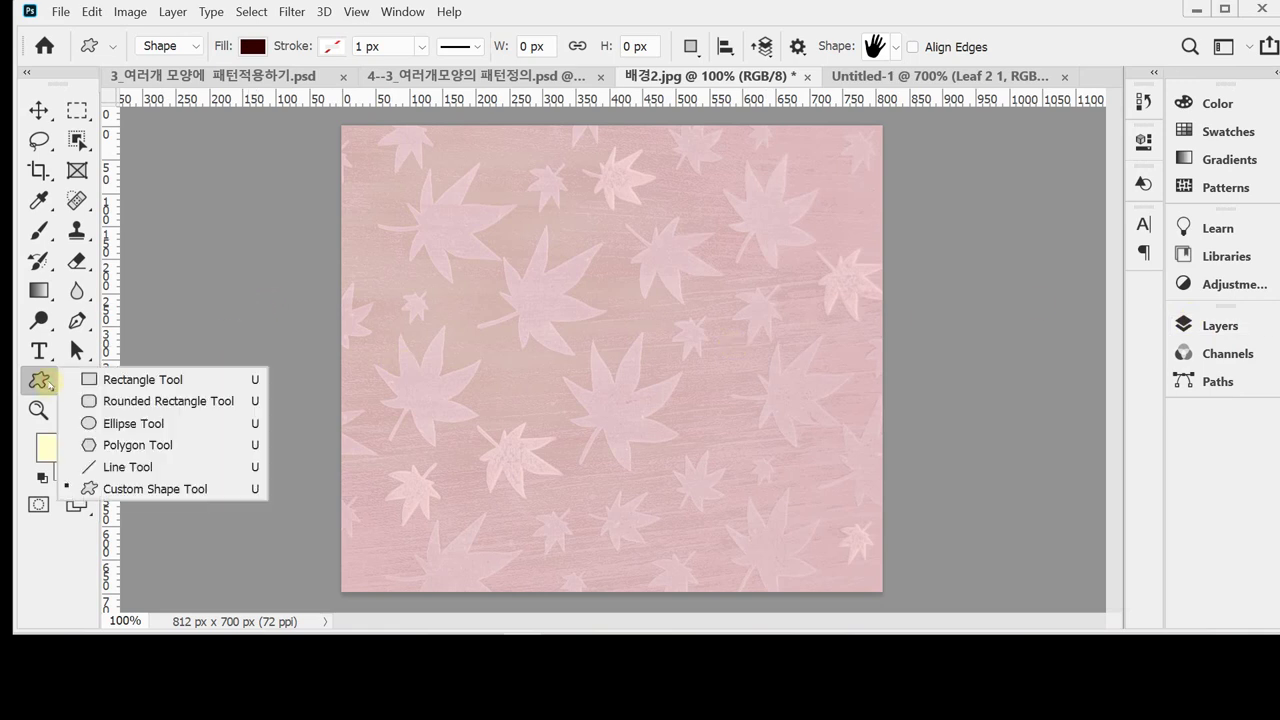
left_click(123, 488)
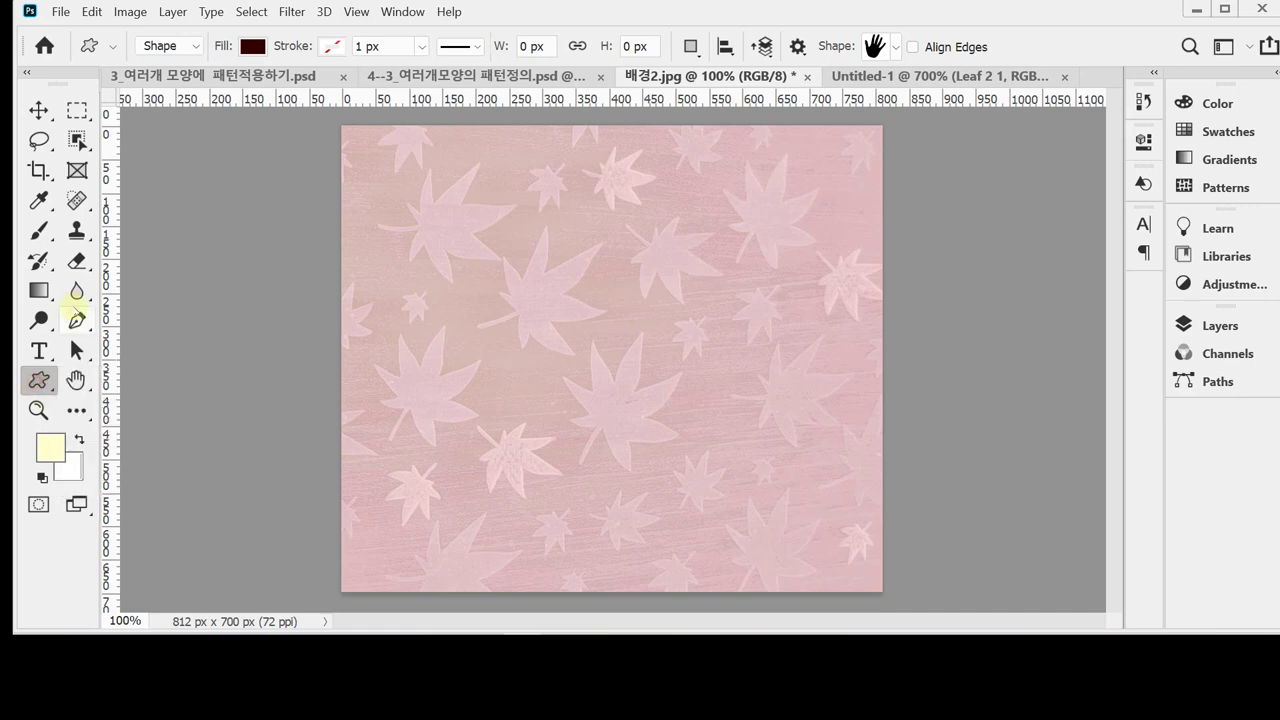
left_click(76, 320)
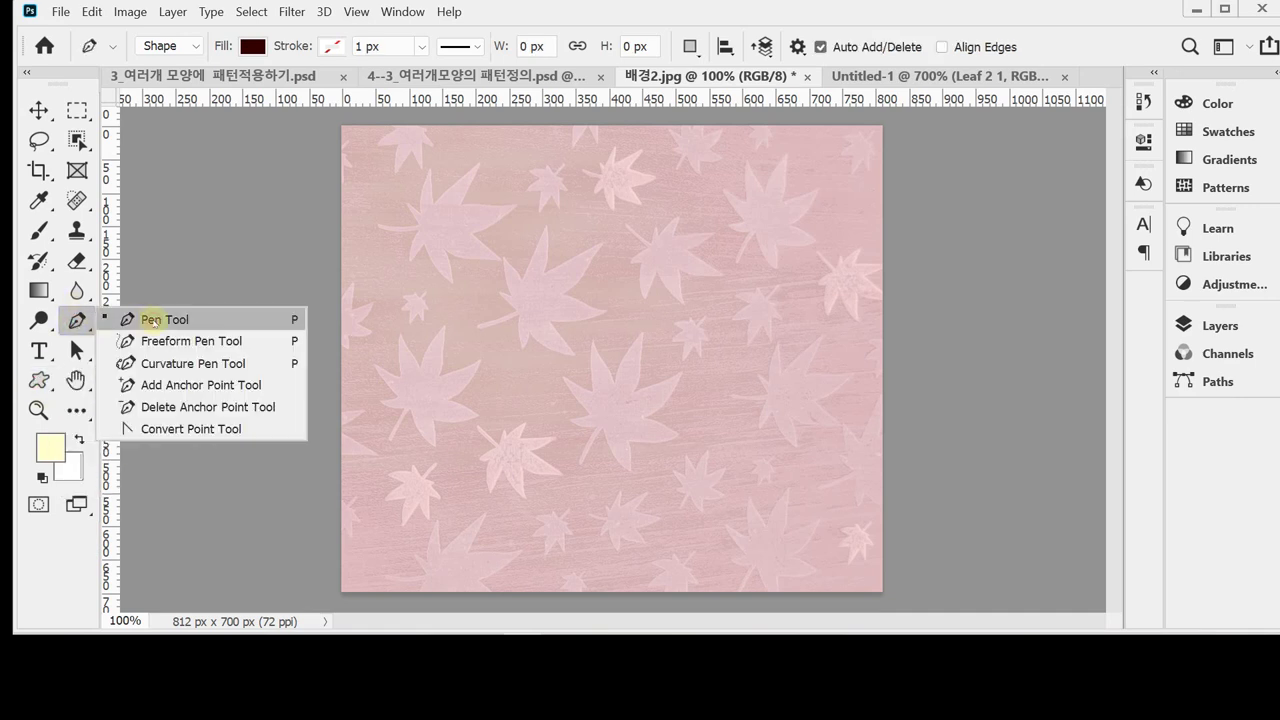
left_click(153, 320)
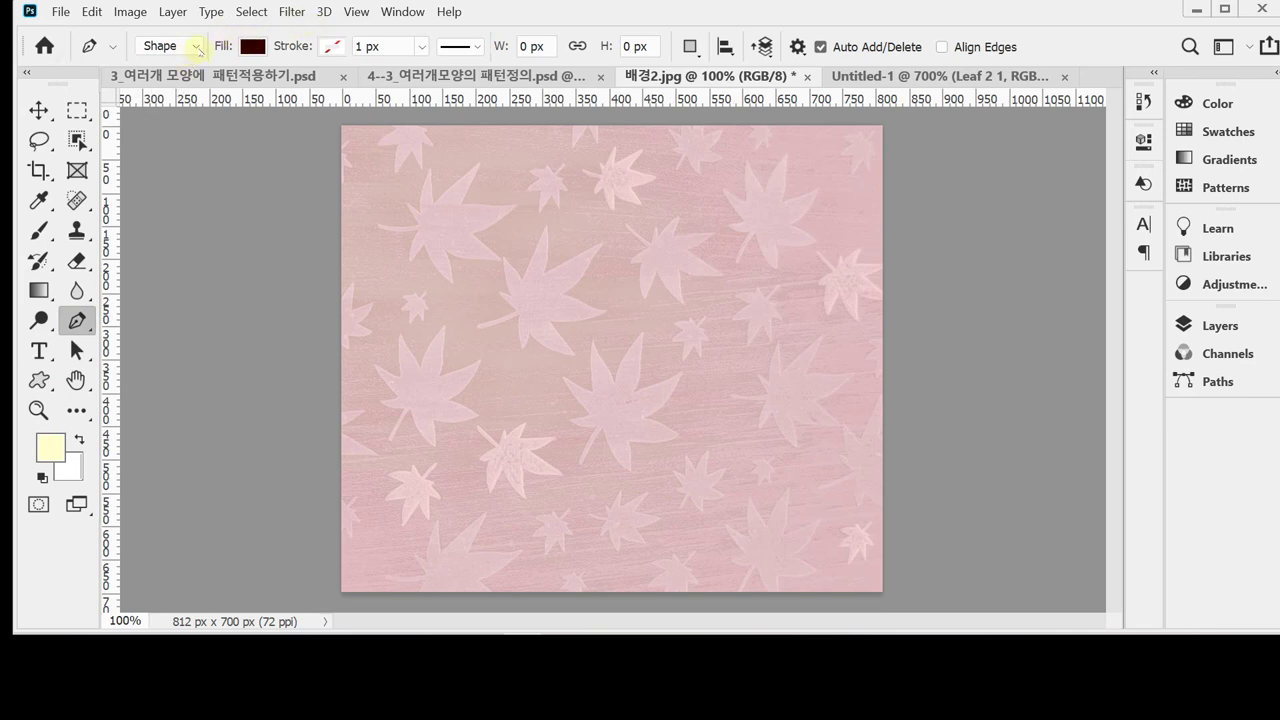
left_click(198, 50)
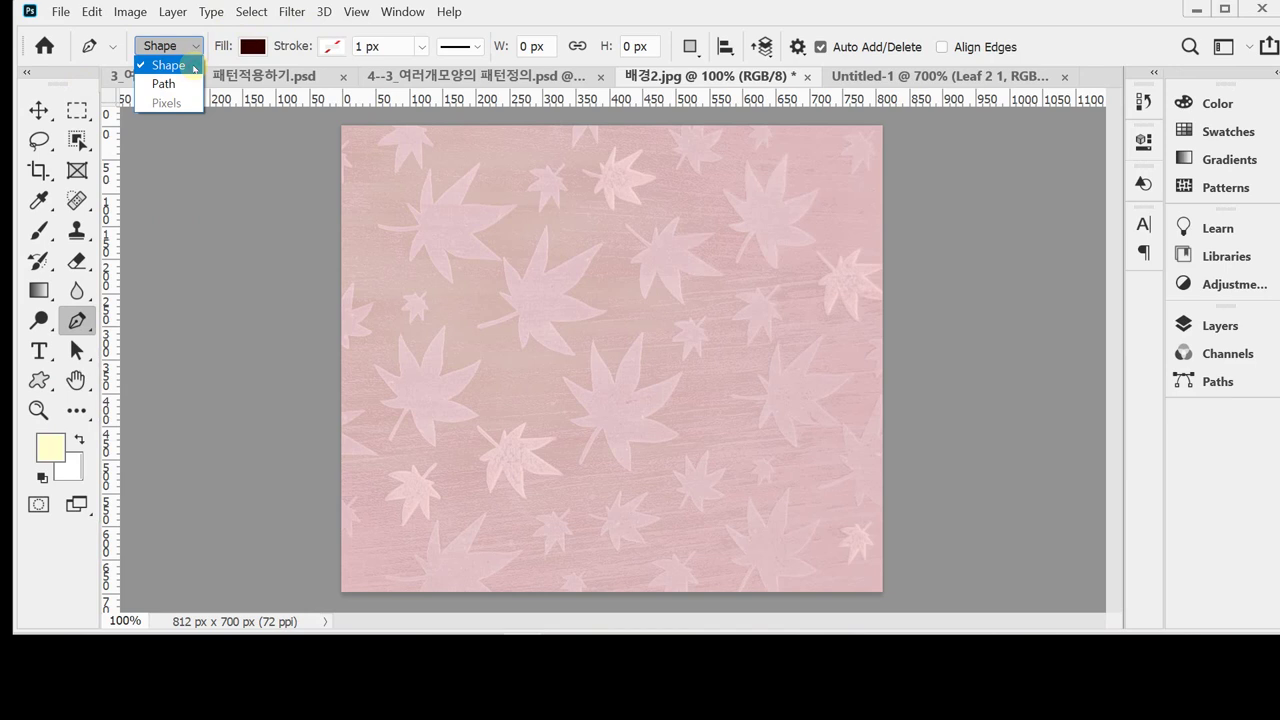
left_click(193, 66)
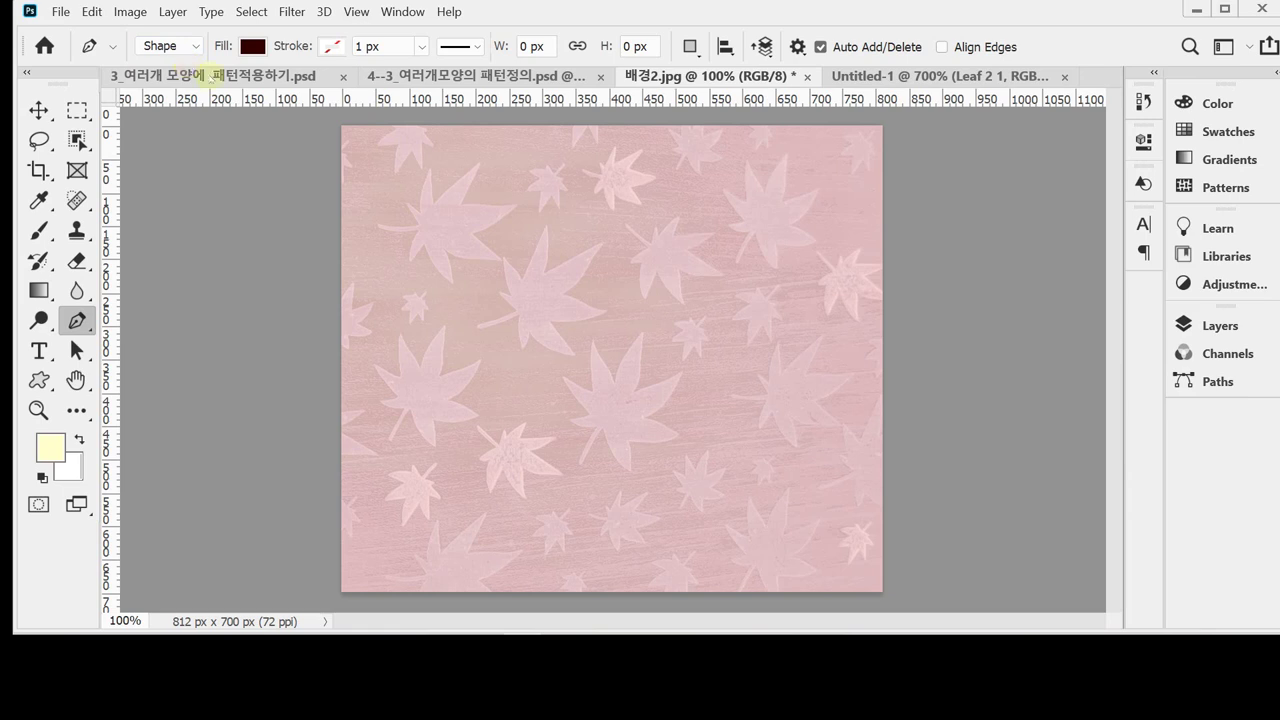
Draw the stem's left edge and the large leaf's curved left side from below the canvas up to the pointed tip.
left_click(627, 599)
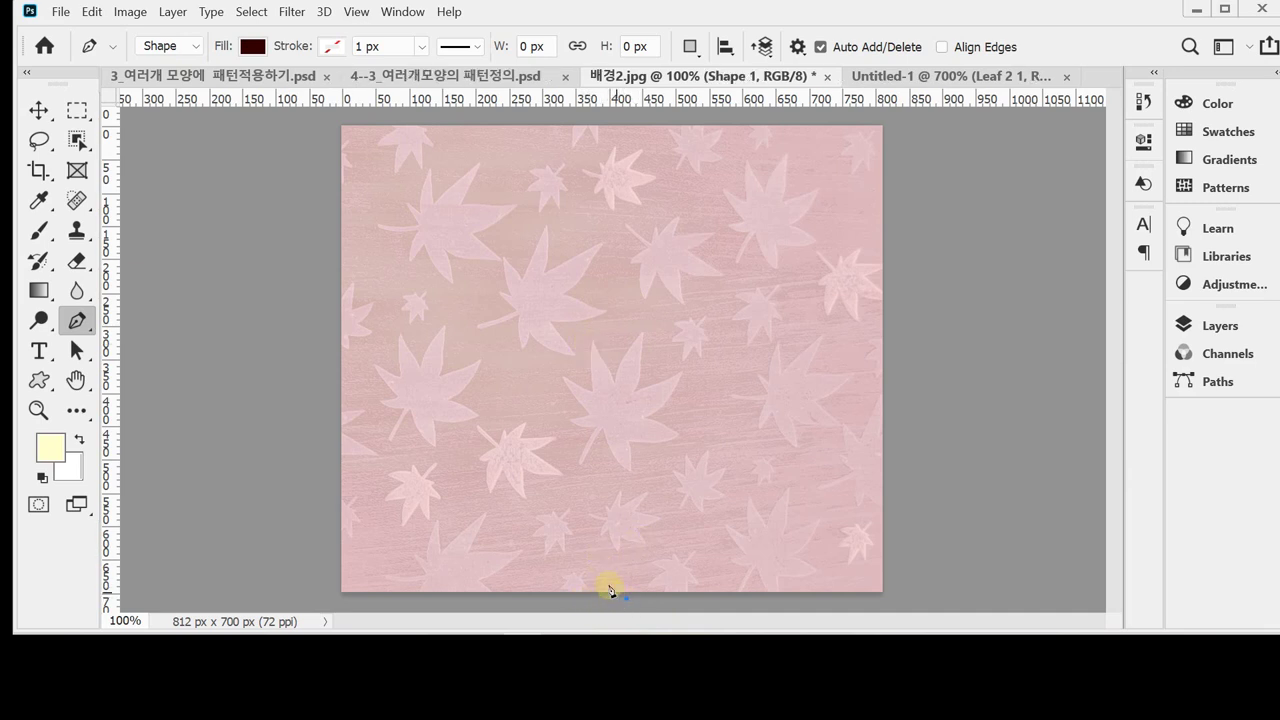
left_click(640, 494)
left_click_drag(563, 463, 562, 341)
key("ctrl+z")
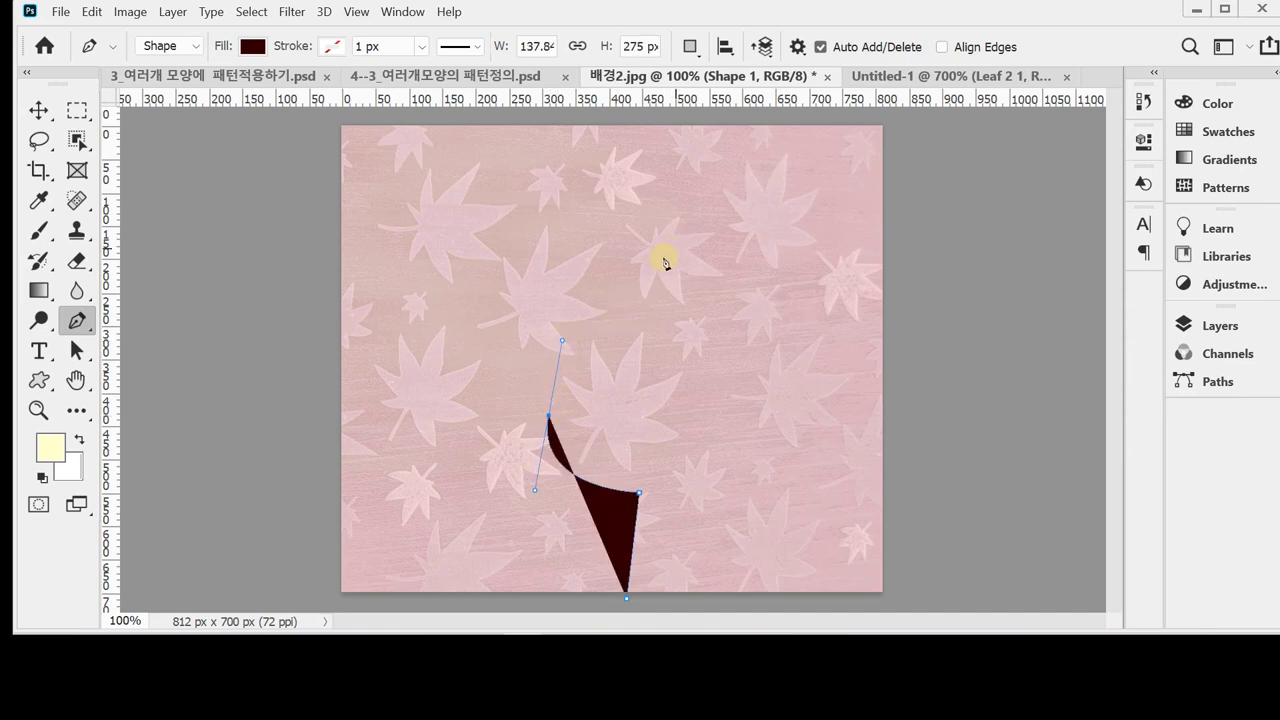
left_click_drag(677, 253, 859, 168)
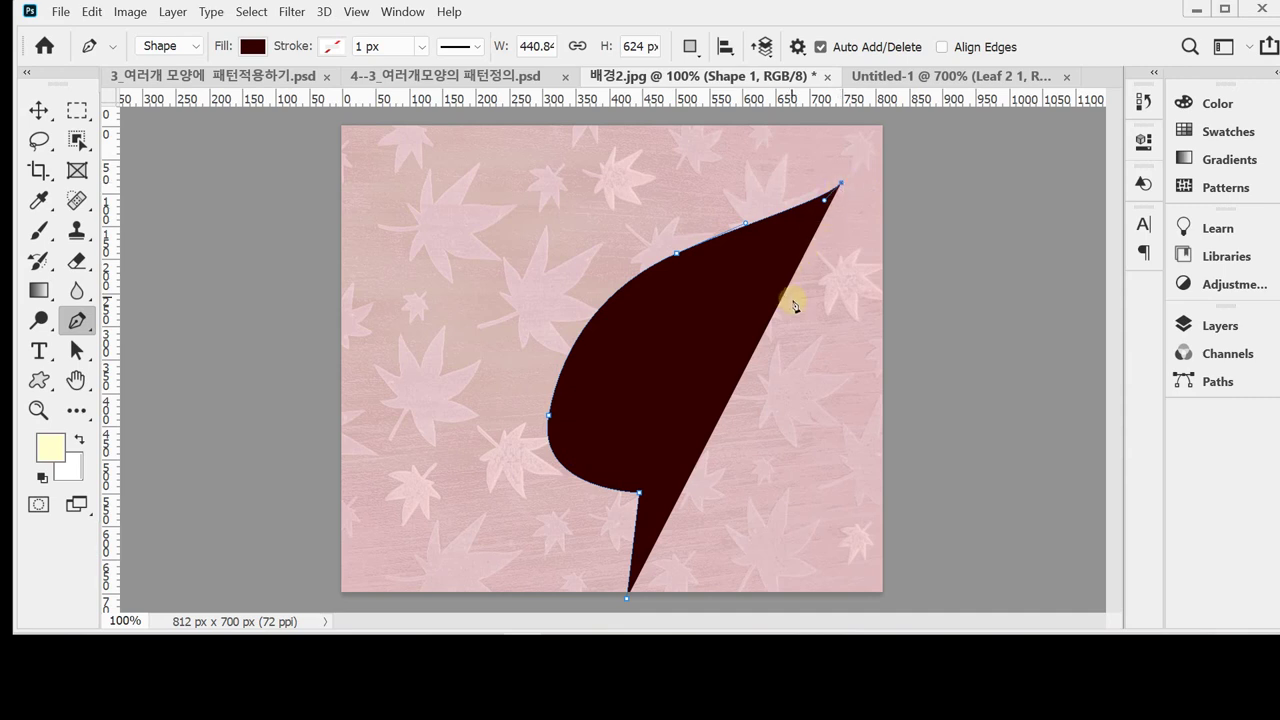
Draw the leaf's curved right side and the stem's right edge, completing an outline about 441 by 628 px.
left_click_drag(800, 301, 807, 333)
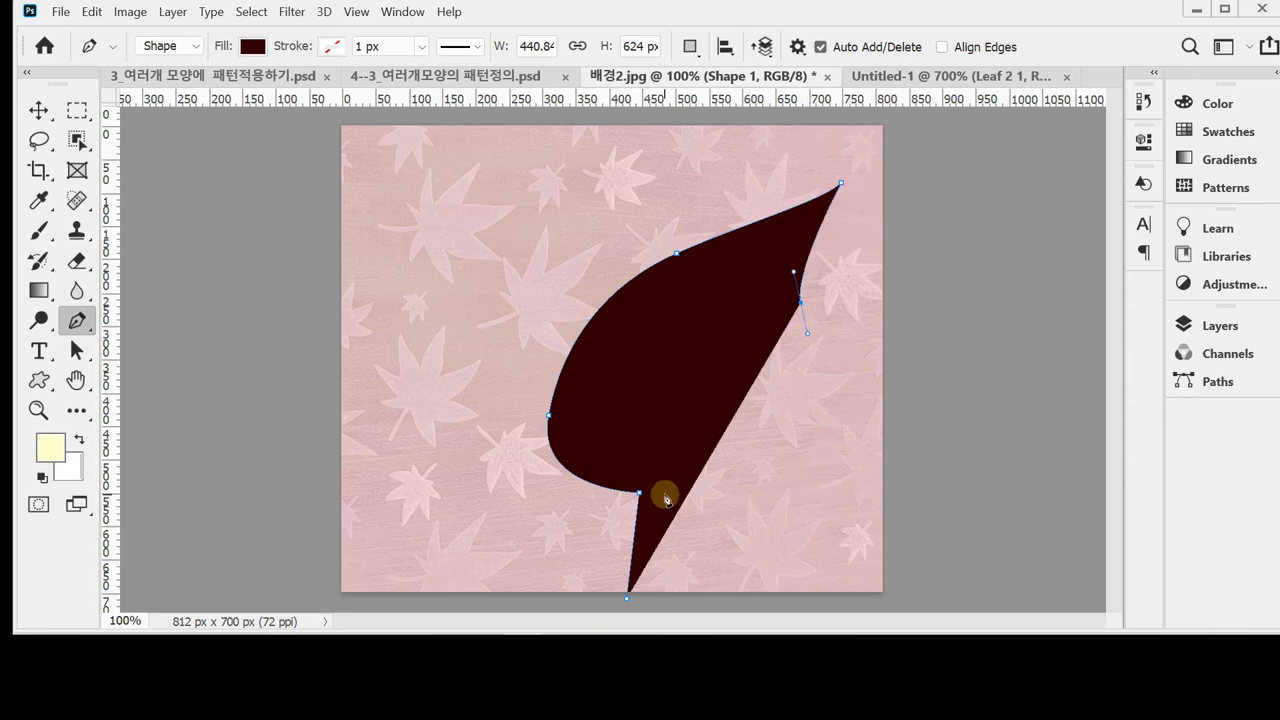
left_click_drag(664, 494, 455, 382)
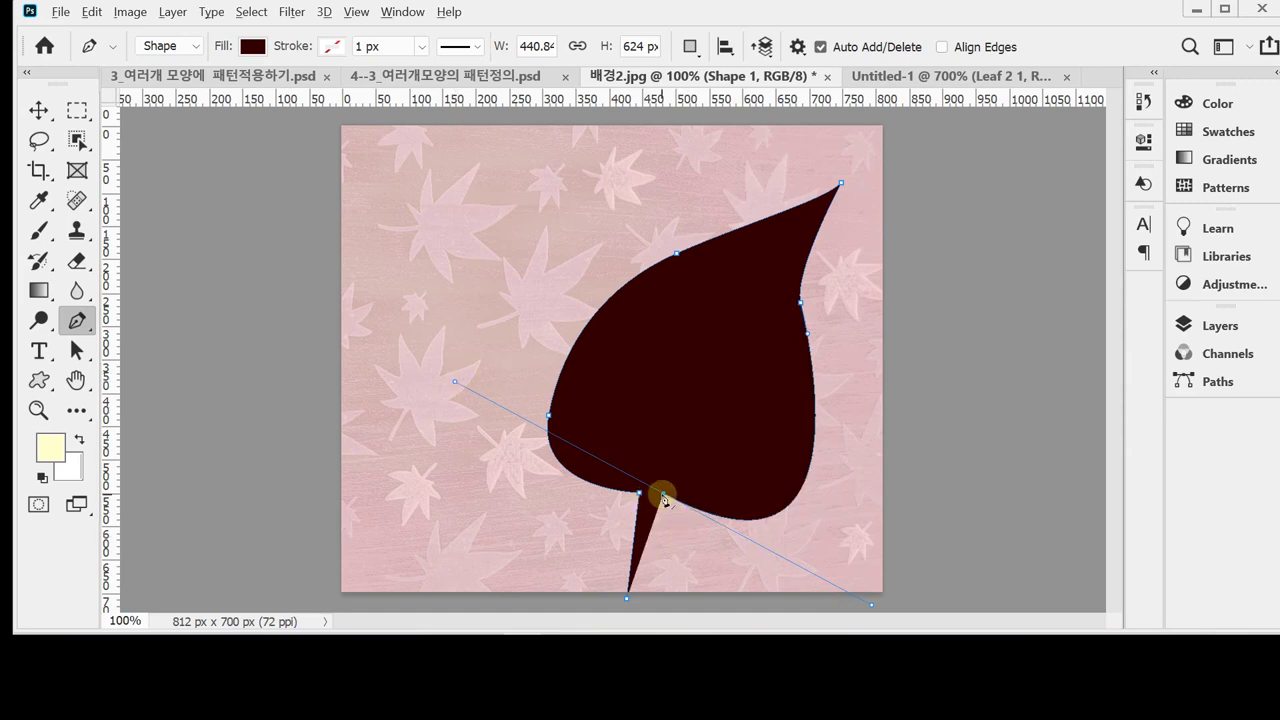
left_click(663, 494, "alt")
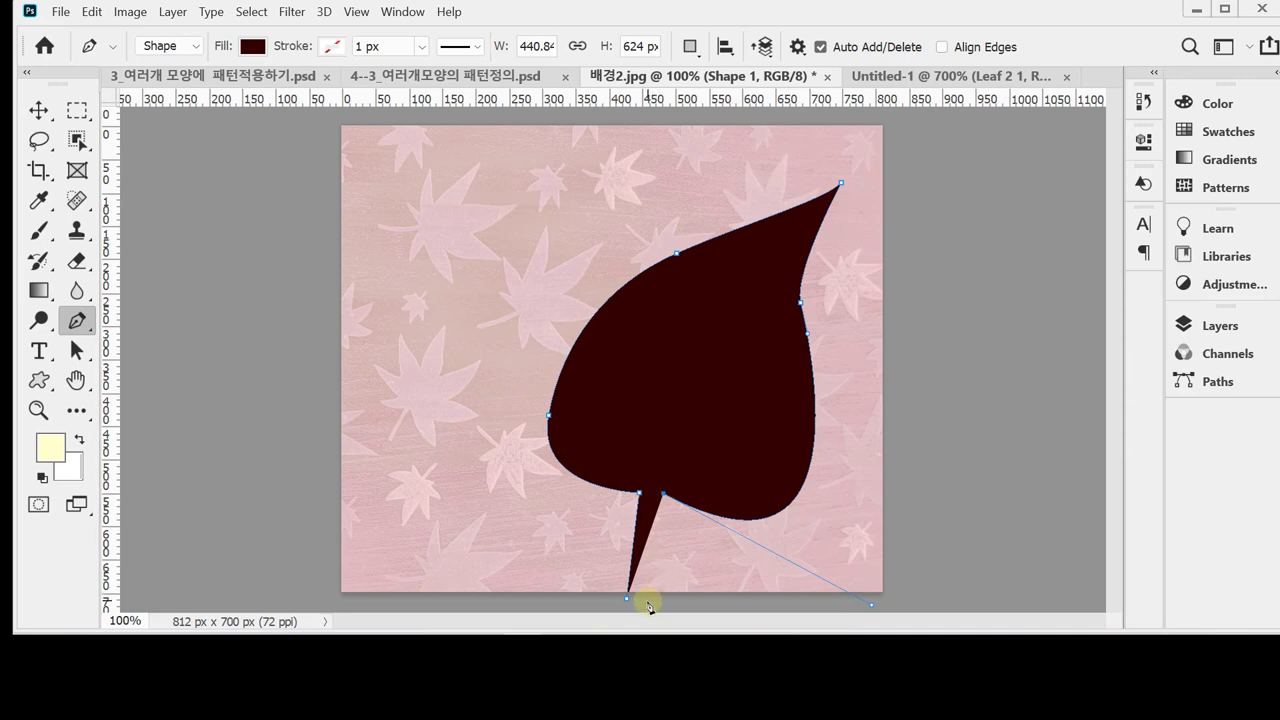
left_click_drag(649, 605, 649, 605)
left_click(647, 601)
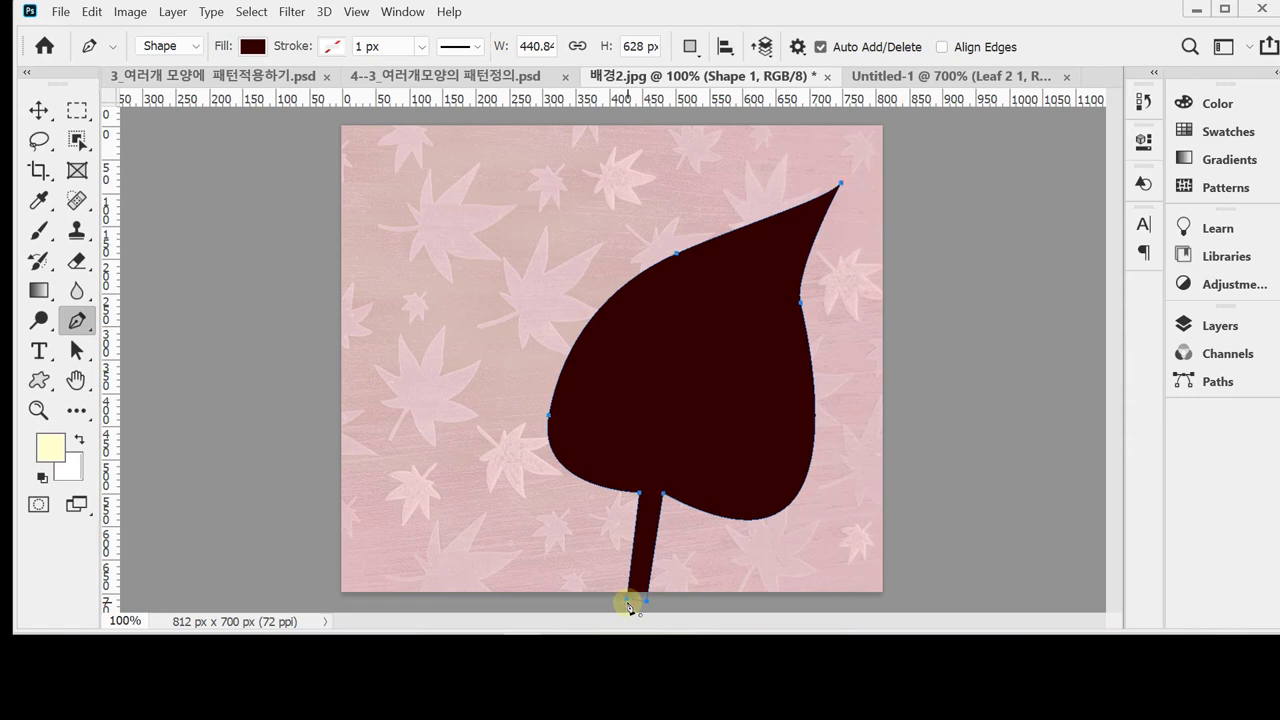
Extend the leaf's tip up and outward, and smooth its left side by shifting the anchors and lengthening the lower curve handle.
left_click(800, 302)
left_click_drag(842, 182, 855, 173)
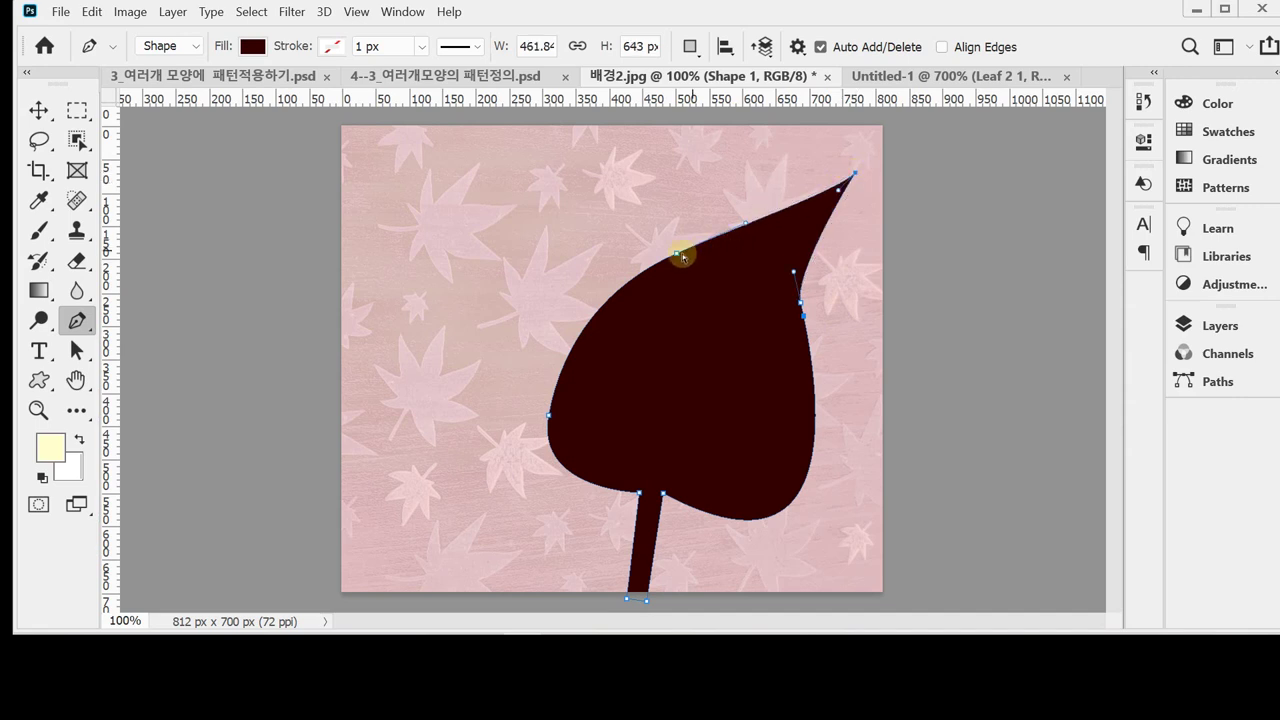
left_click_drag(674, 251, 694, 240)
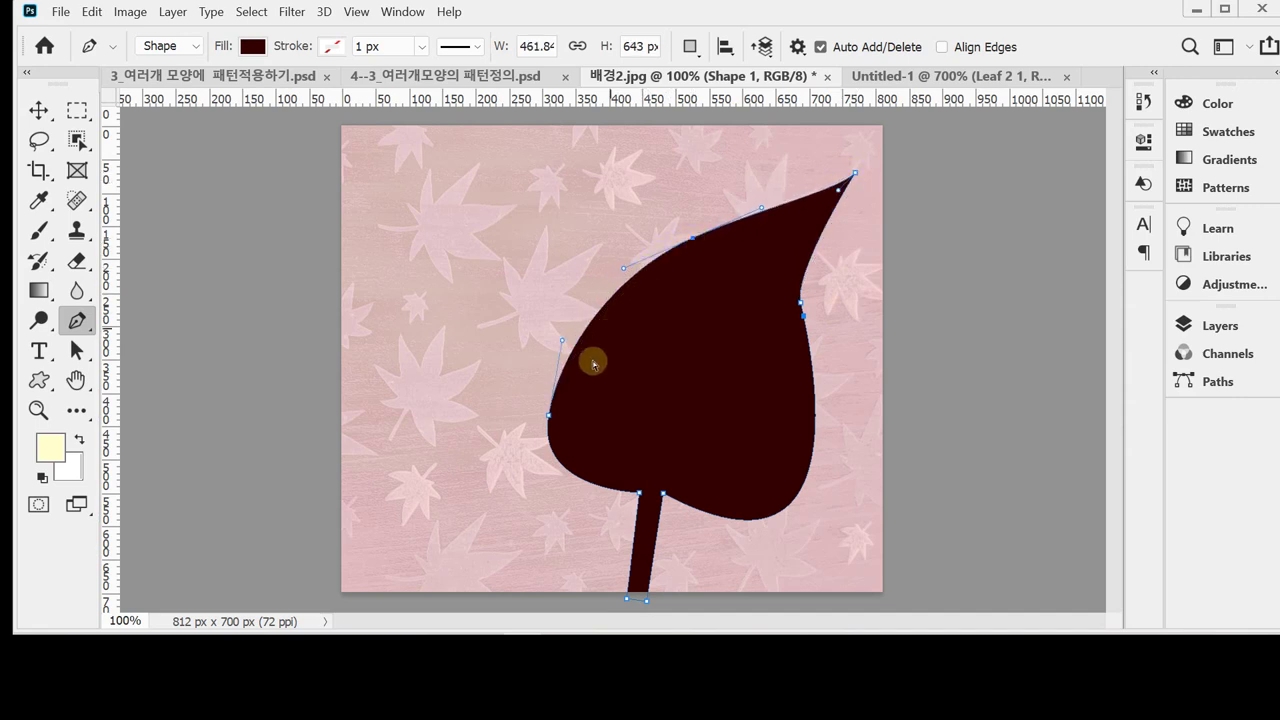
left_click(548, 411, "ctrl")
left_click_drag(548, 407, 547, 401)
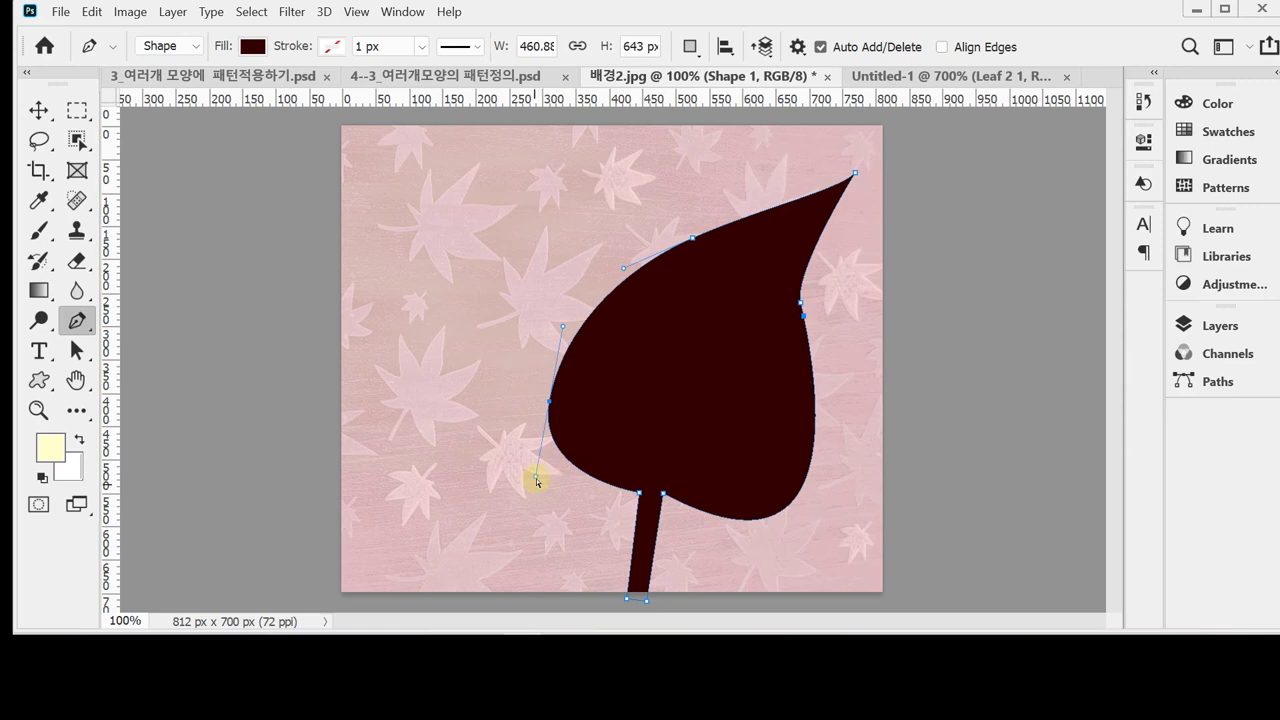
left_click_drag(536, 478, 532, 503)
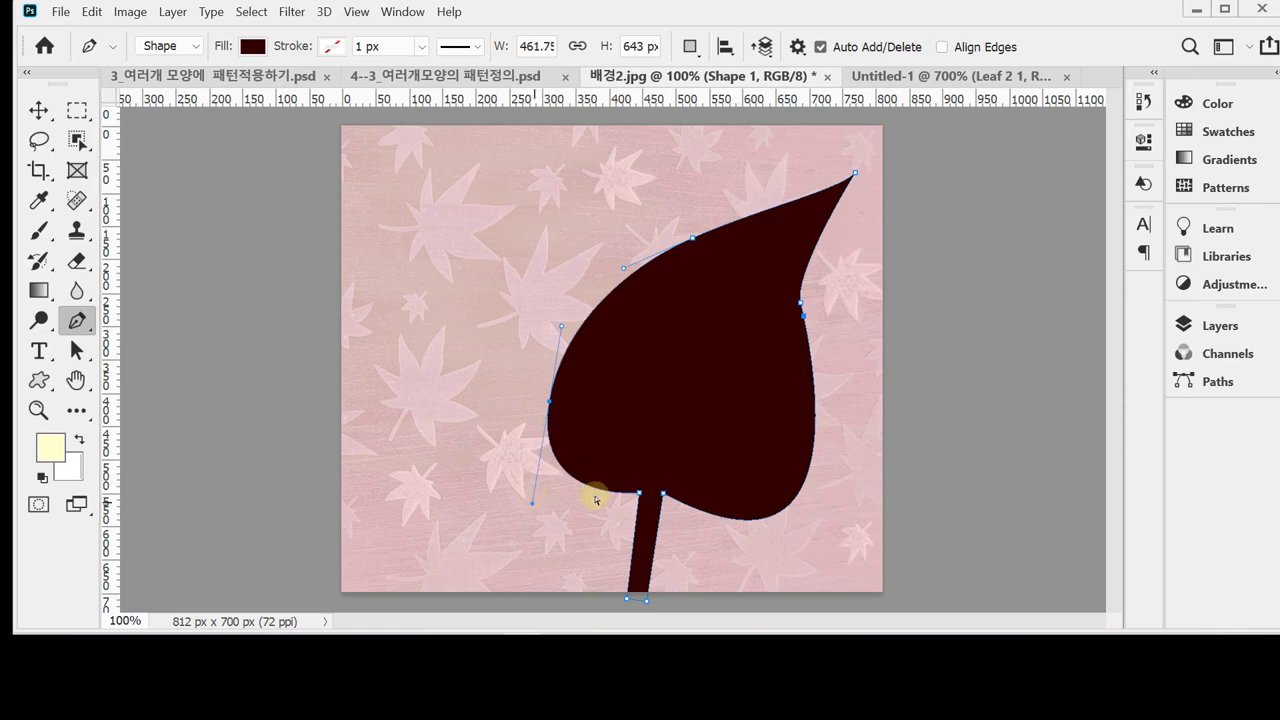
Refine the curve on the leaf's right side below the tip by adjusting the direction handles of its anchor.
left_click(664, 494)
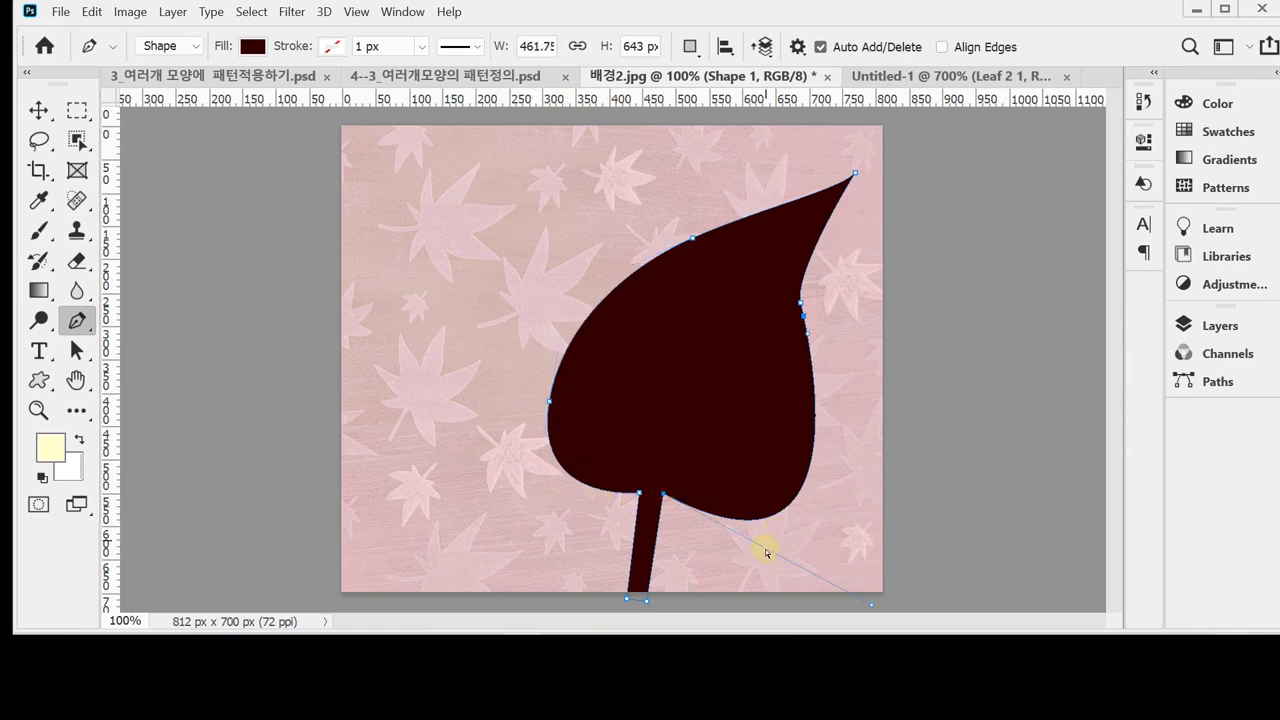
left_click(802, 314)
left_click_drag(808, 337, 817, 346)
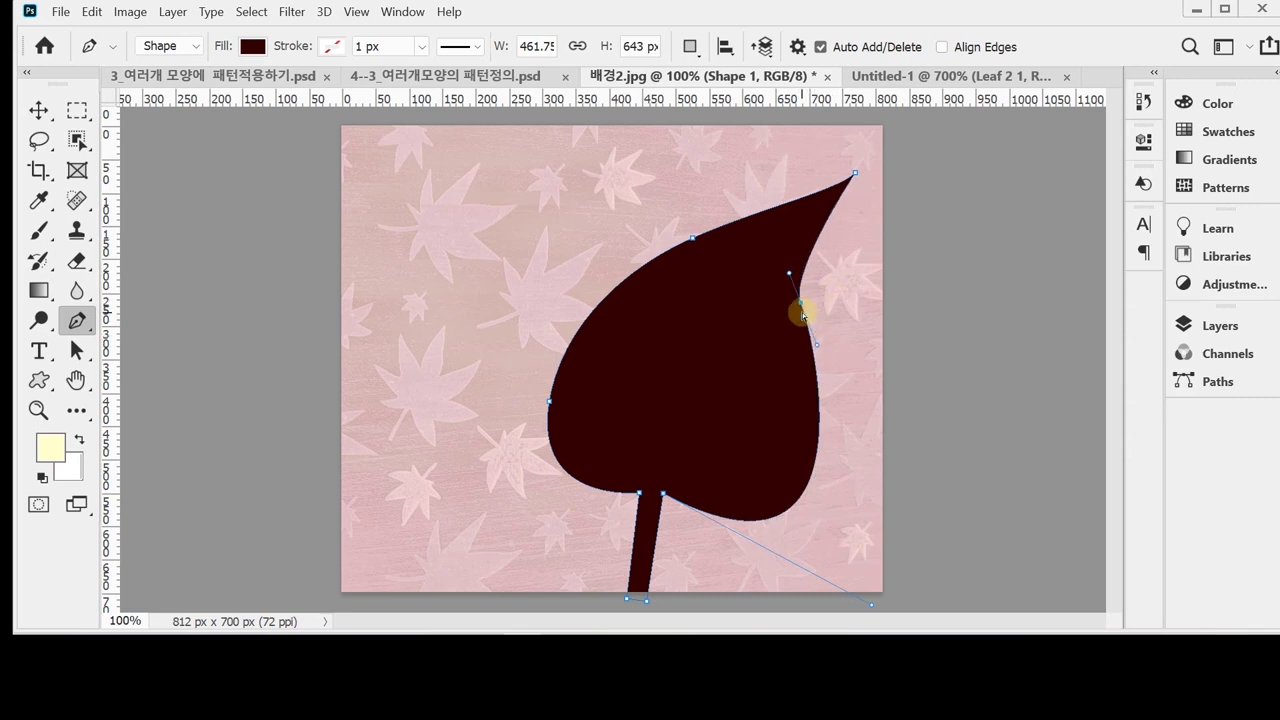
left_click_drag(790, 276, 789, 258)
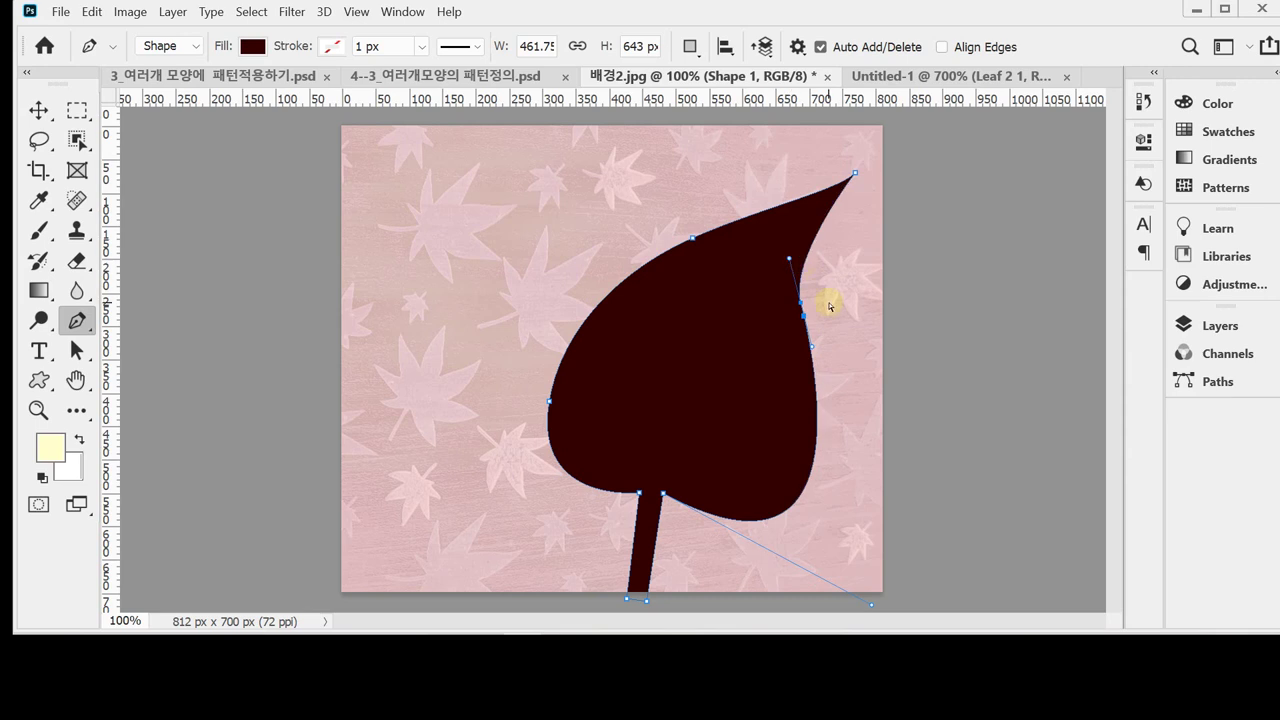
Move the leaf's tip slightly outward, round its upper-left edge with the anchor and handle, and show the layer list.
left_click(855, 173, "ctrl")
left_click_drag(861, 175, 865, 174)
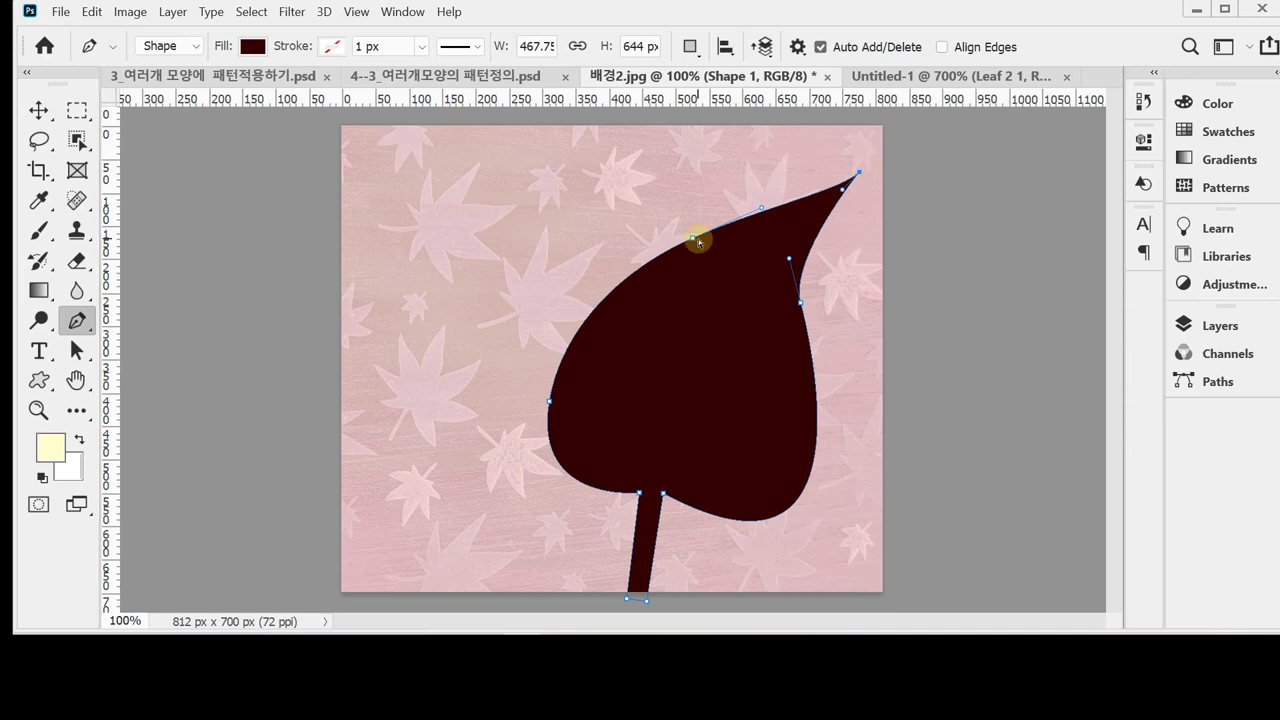
left_click(697, 238, "ctrl")
left_click_drag(697, 238, 697, 233)
left_click(689, 226, "ctrl")
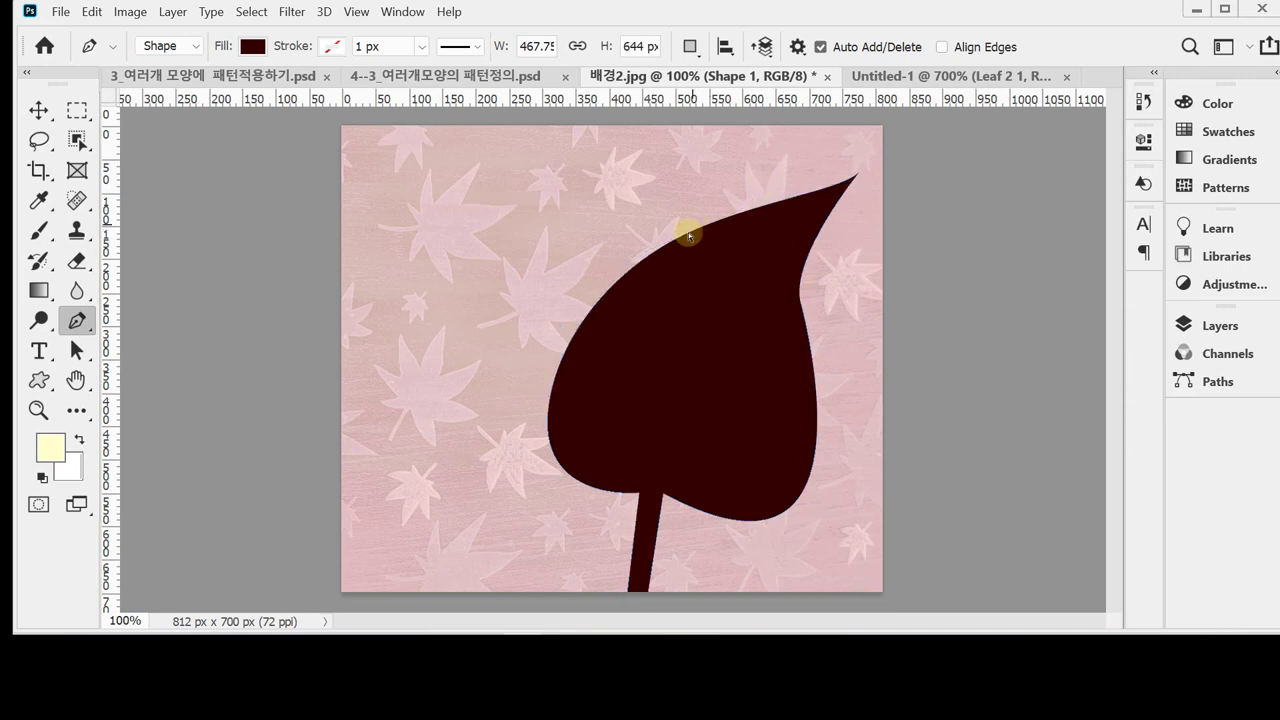
left_click_drag(763, 194, 766, 185)
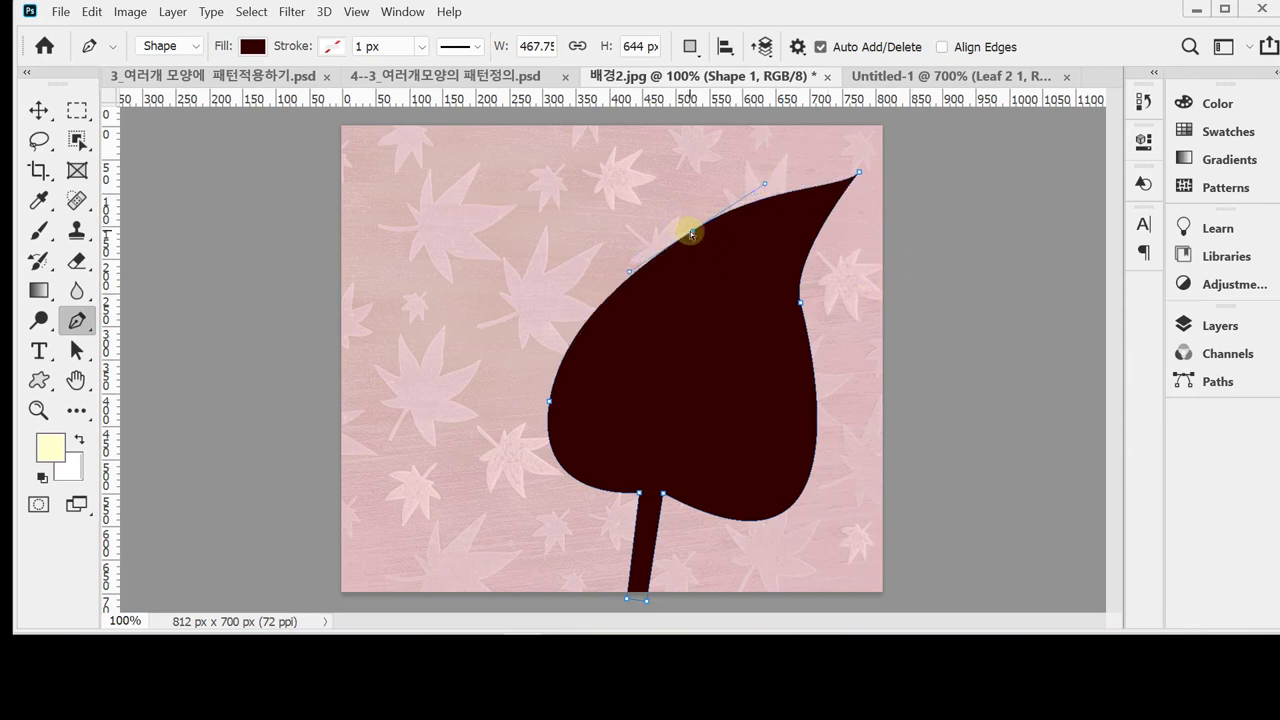
left_click_drag(691, 233, 689, 227)
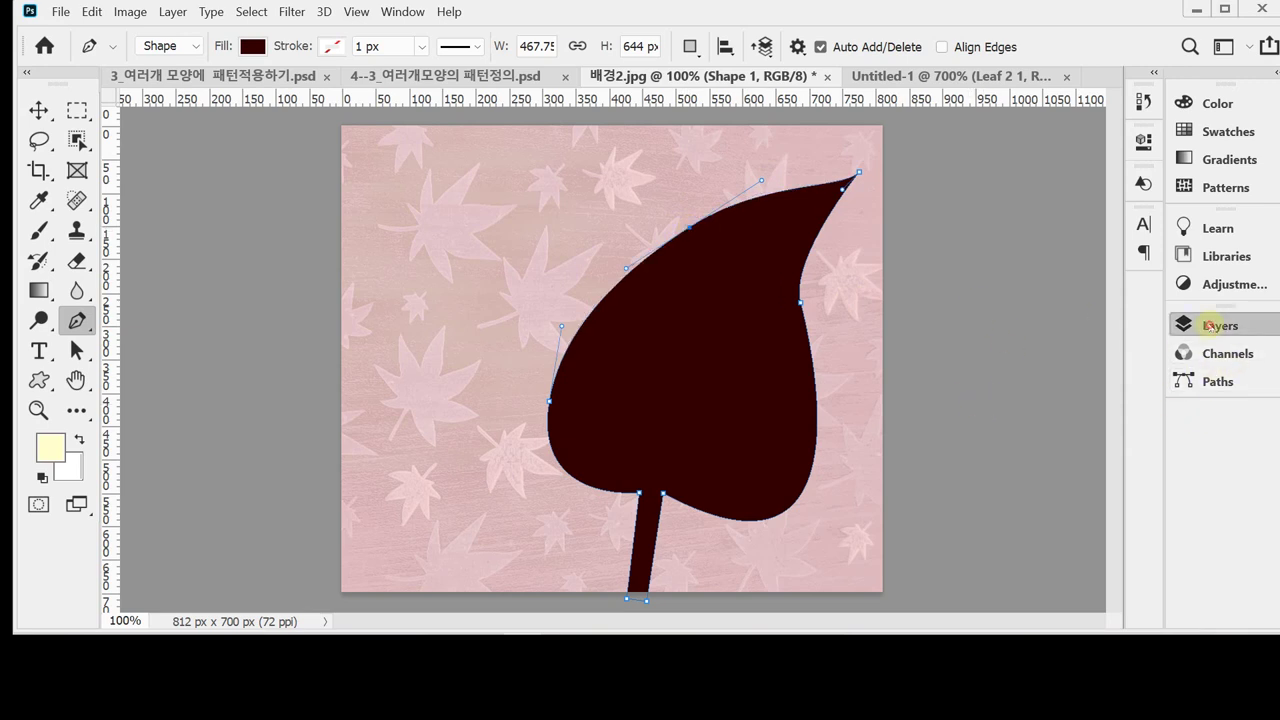
left_click(1210, 327)
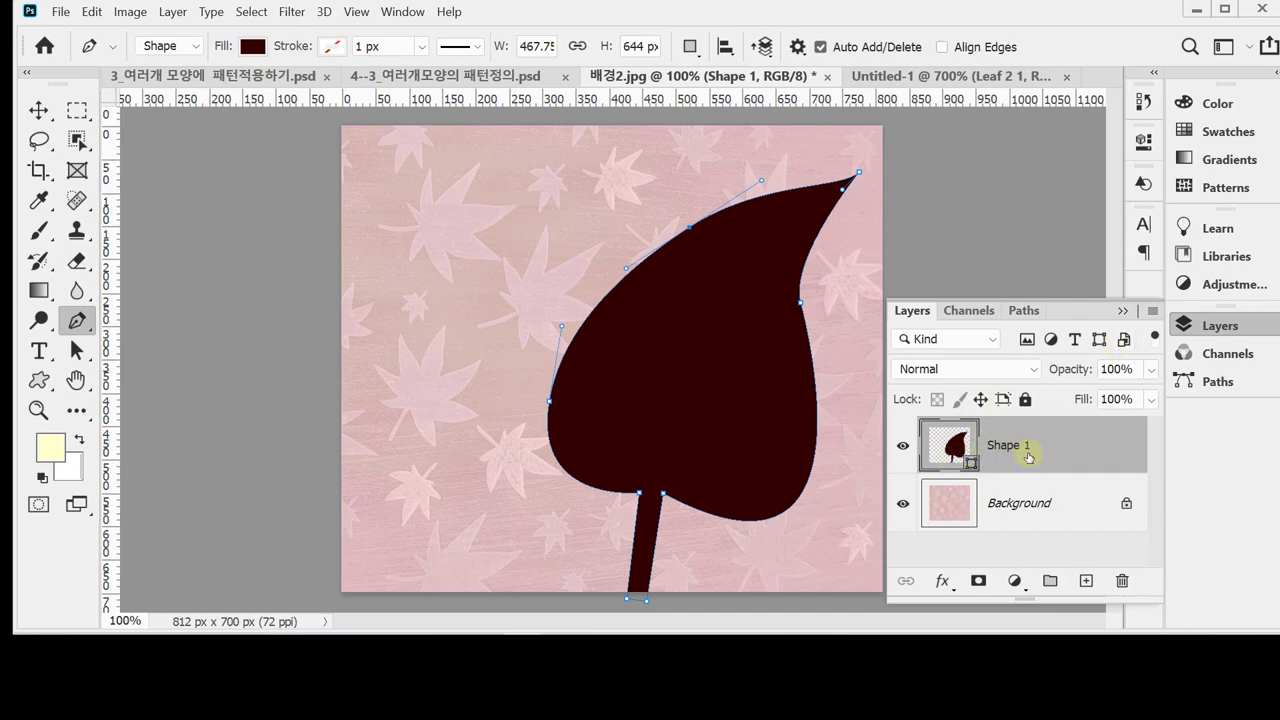
Set the large leaf shape's fill color to 330000.
double_click(948, 446)
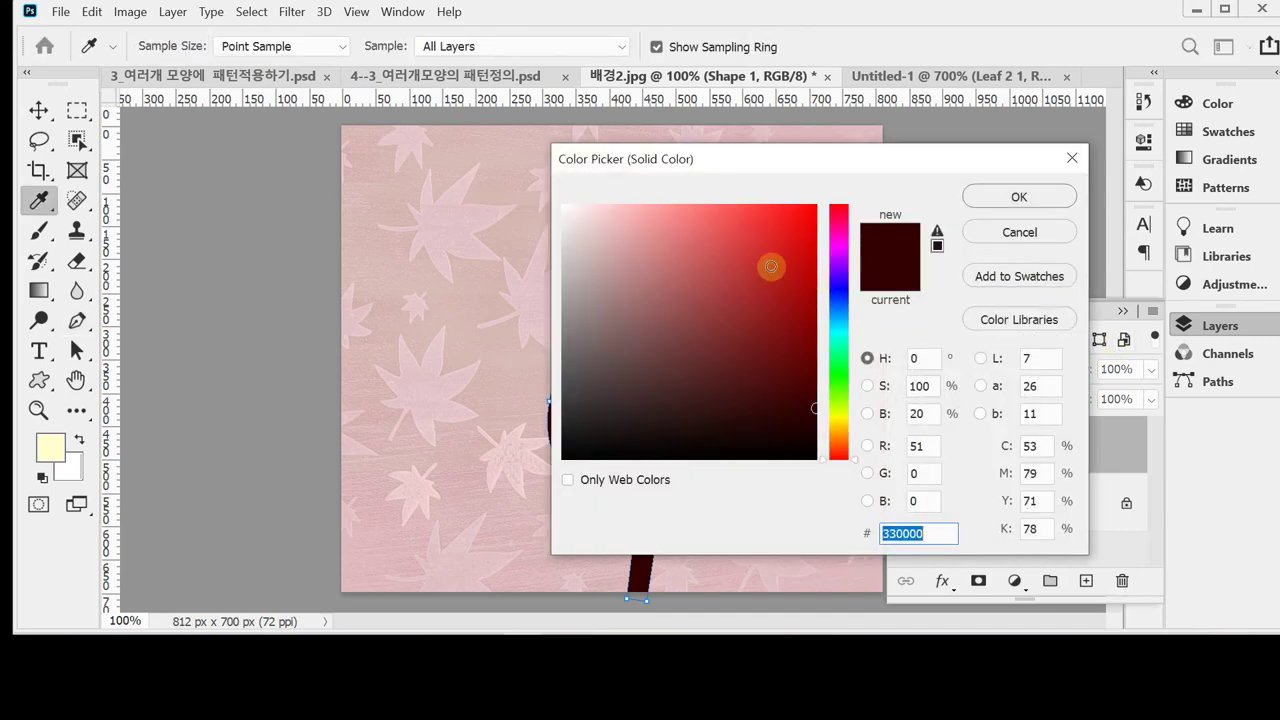
left_click(930, 536)
left_click(1040, 196)
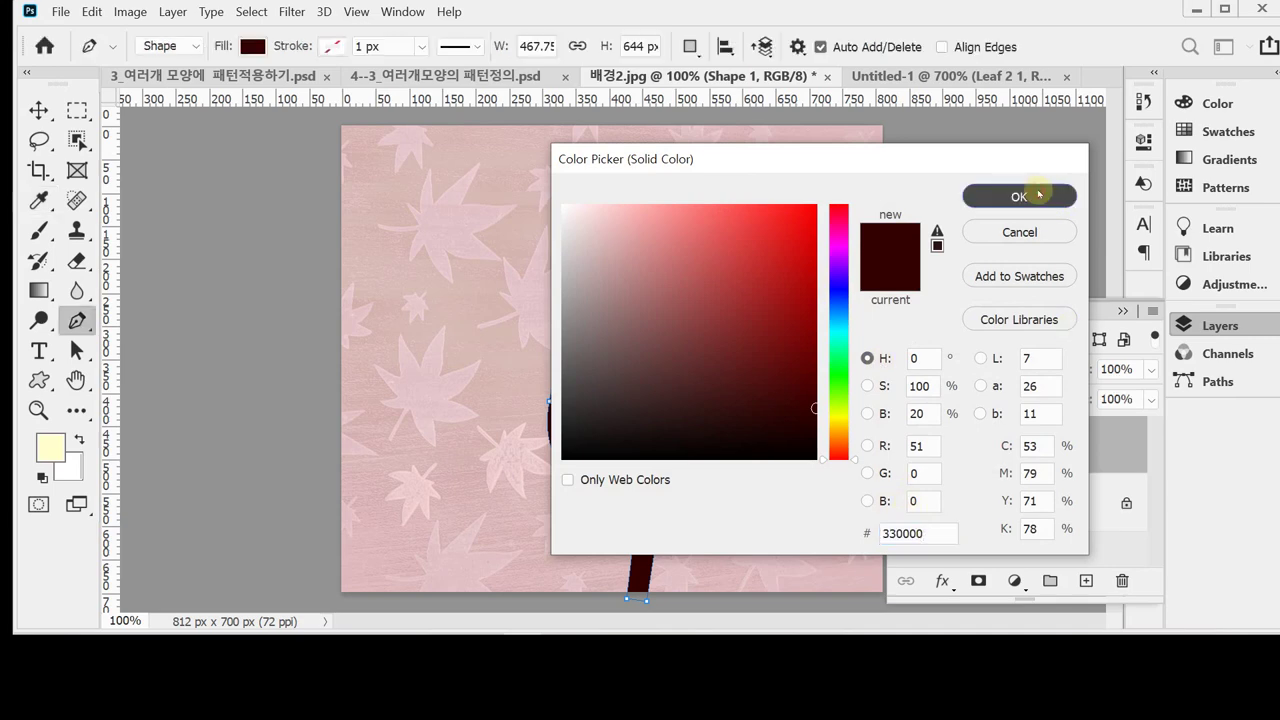
Even out the leaf's stem by shifting the lower and upper anchors of its right edge slightly.
left_click(1222, 326)
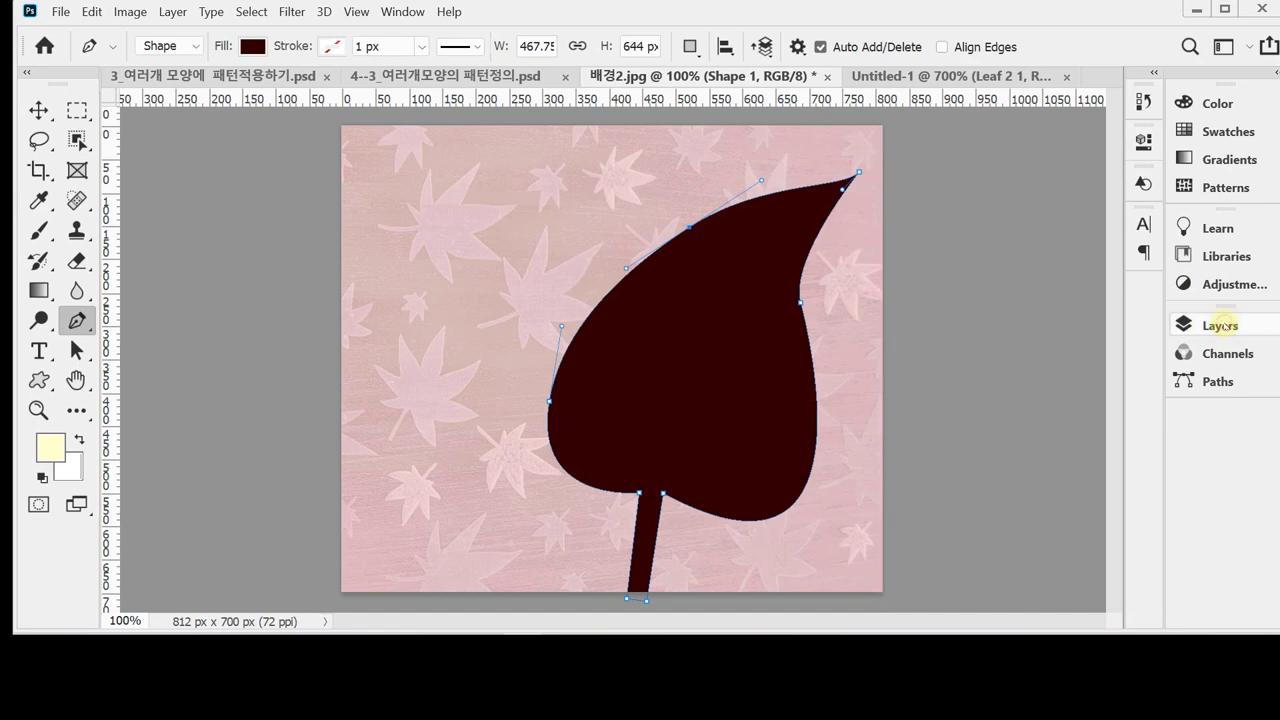
left_click(646, 605)
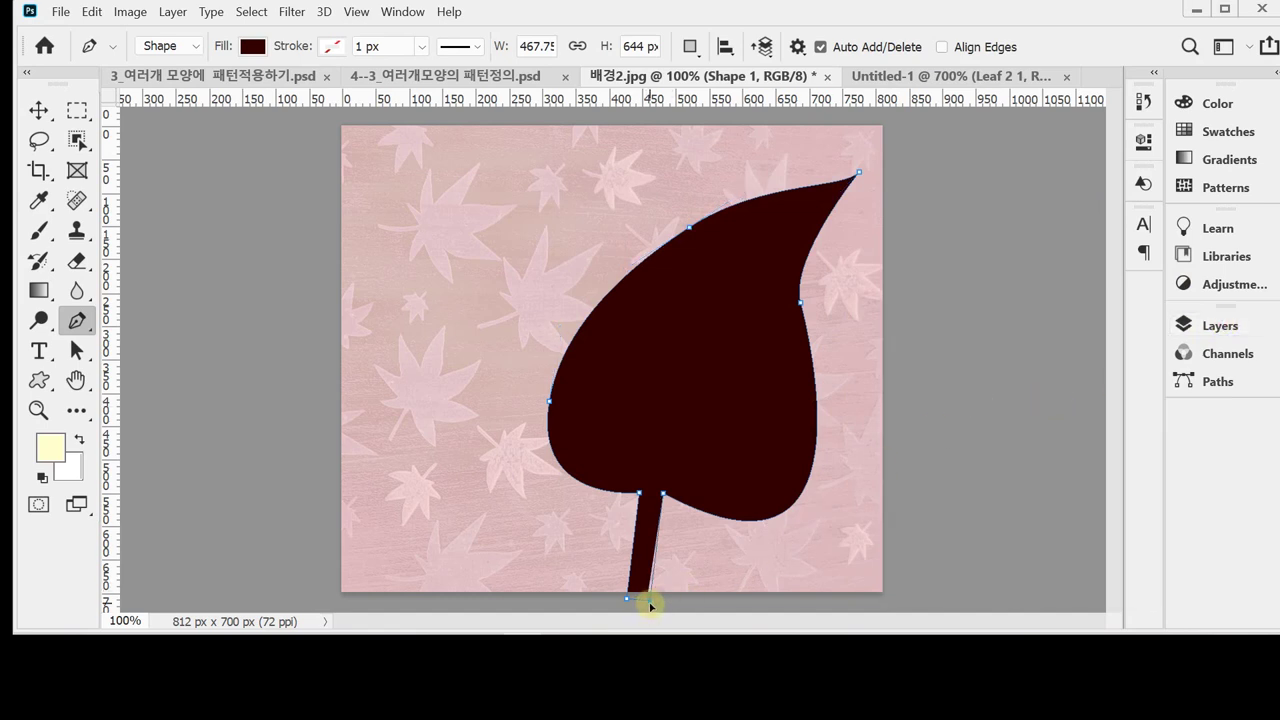
left_click(662, 494)
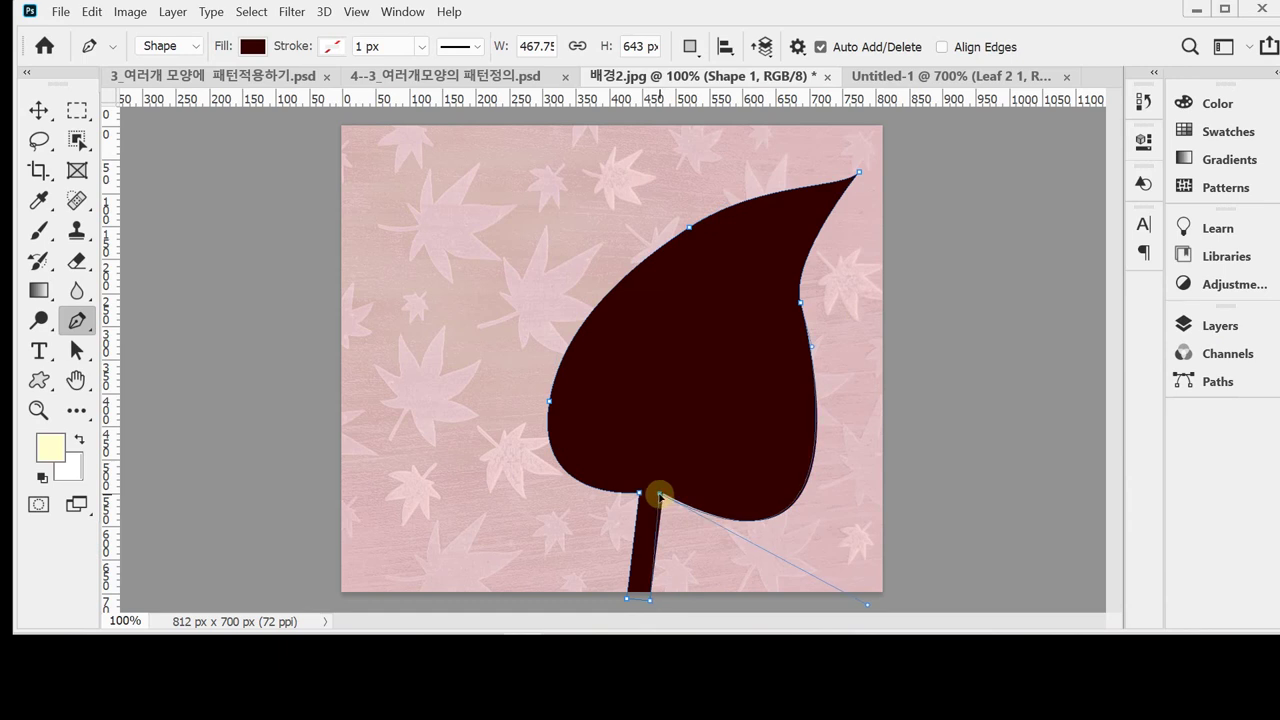
Add a drop shadow to the Shape 1 layer with a distance of 10 px and a size of 15 px.
left_click(1220, 326)
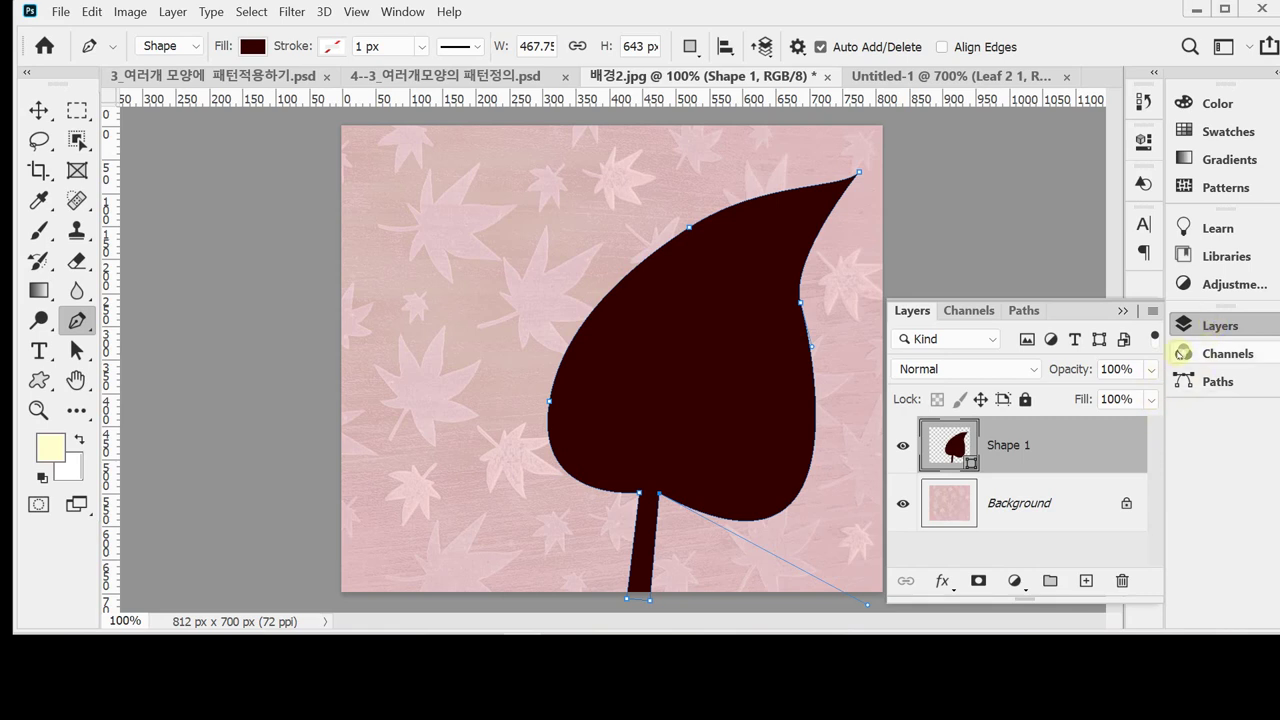
left_click(942, 581)
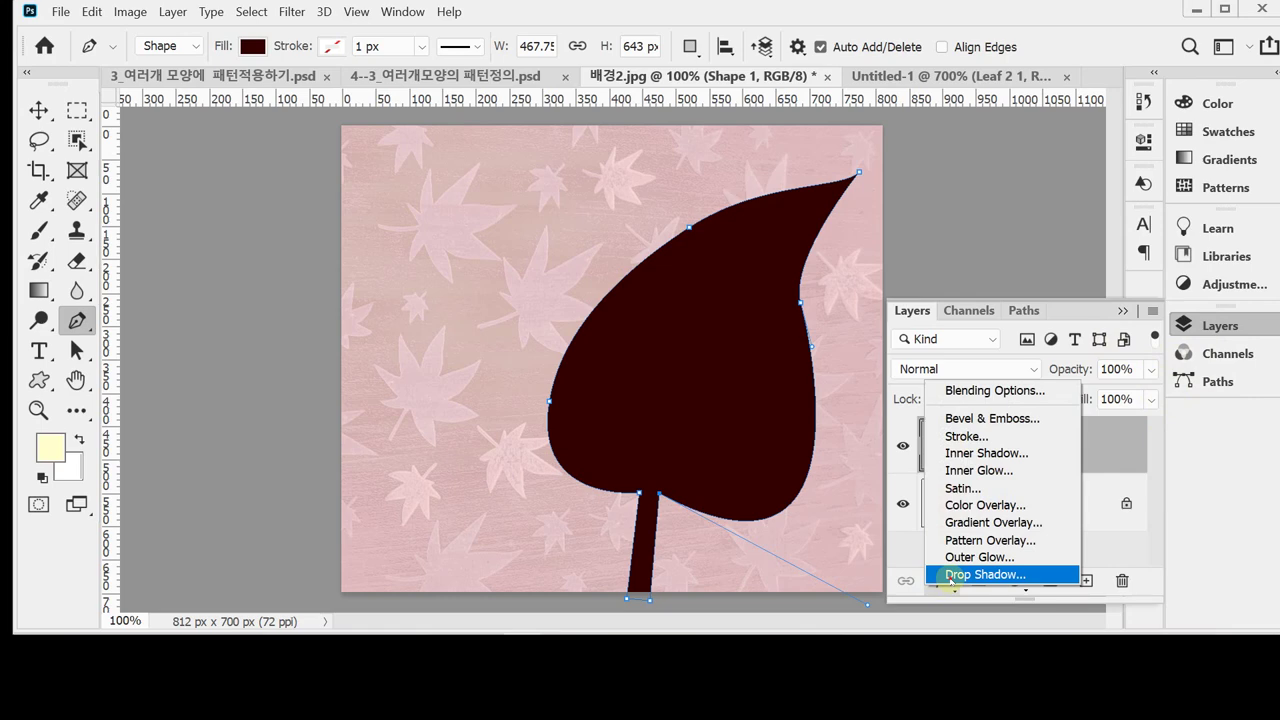
left_click(950, 576)
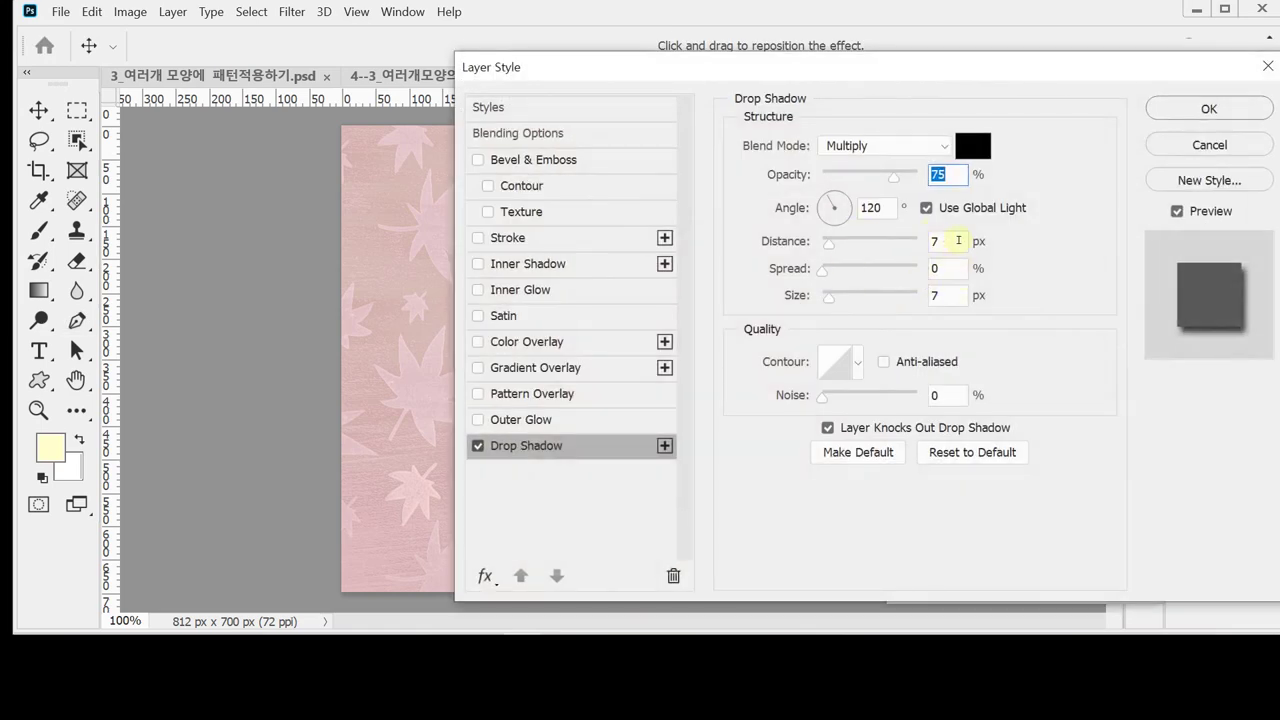
left_click(958, 240)
type("10")
key("Tab")
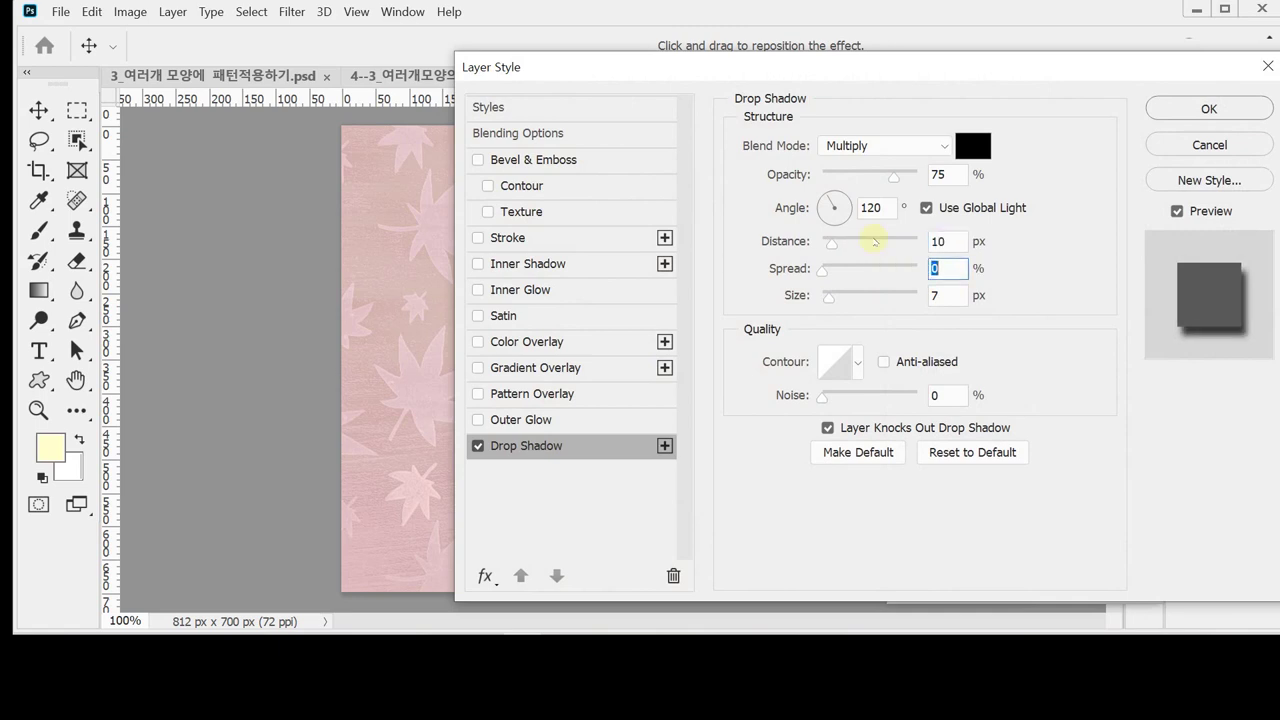
key("Tab")
type("15")
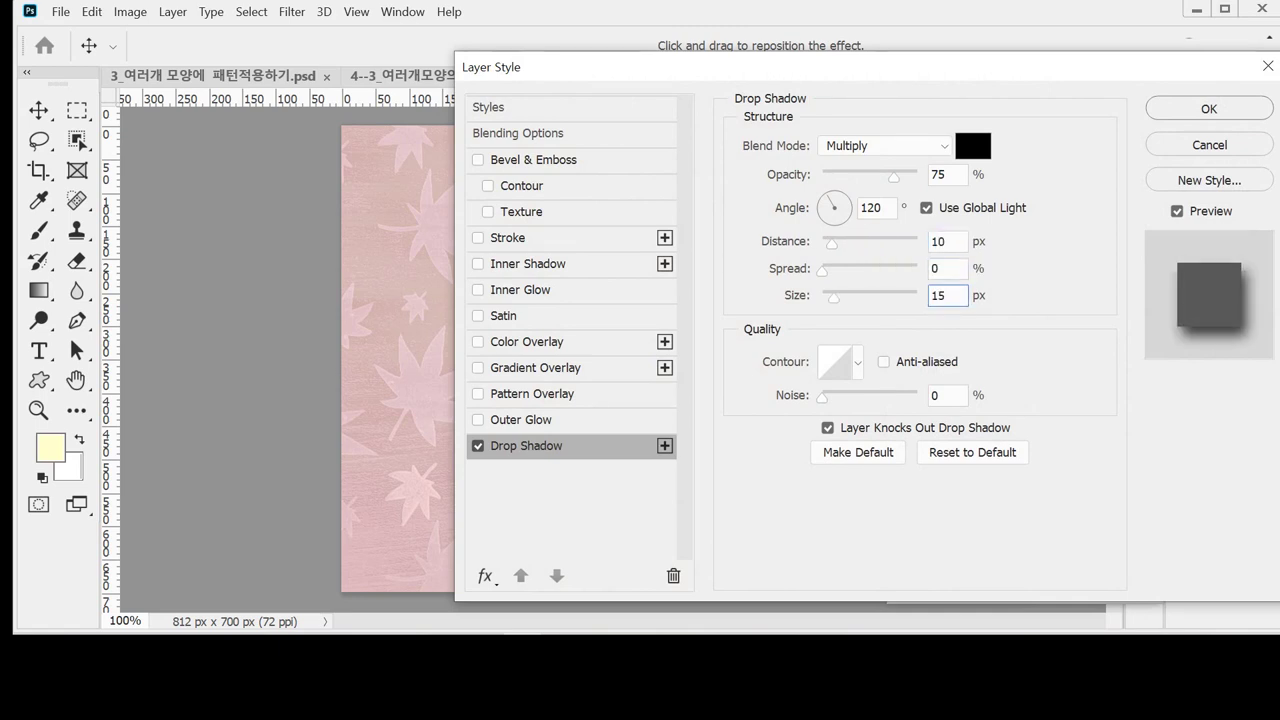
key("Return")
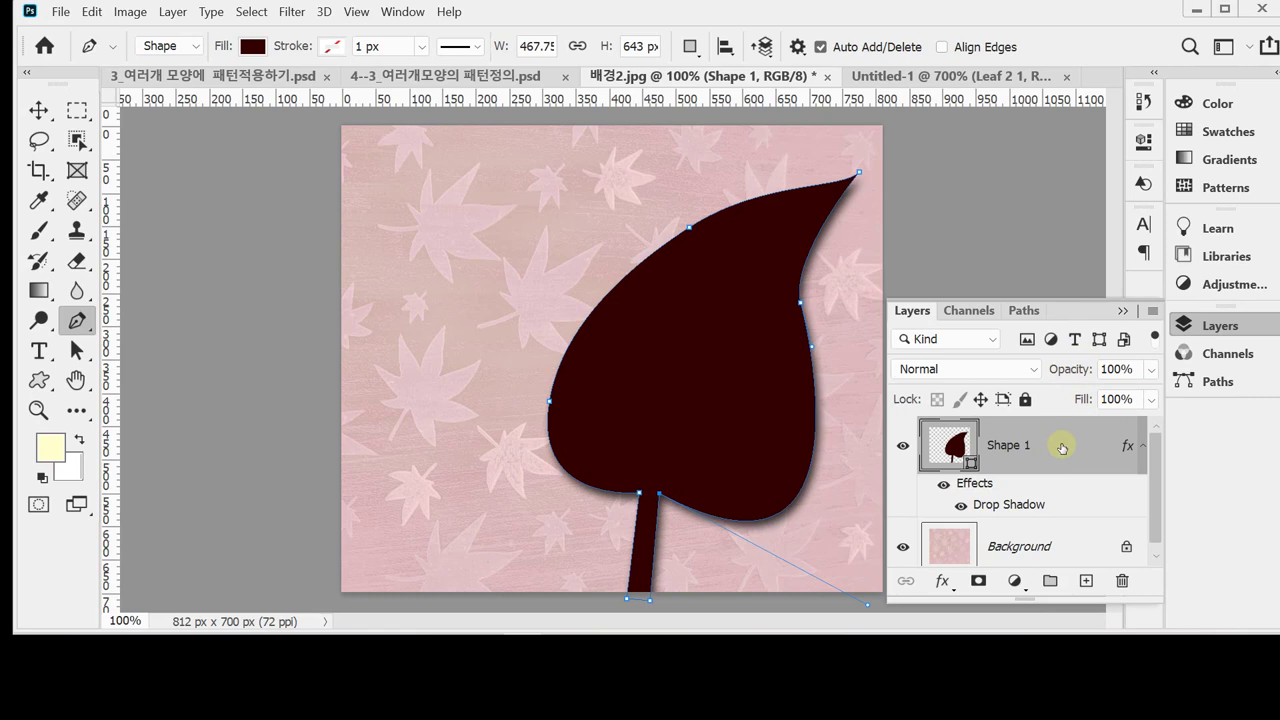
Clear the leaf path's anchor selection and duplicate the whole Shape 1 layer with its drop shadow.
key("ctrl+j")
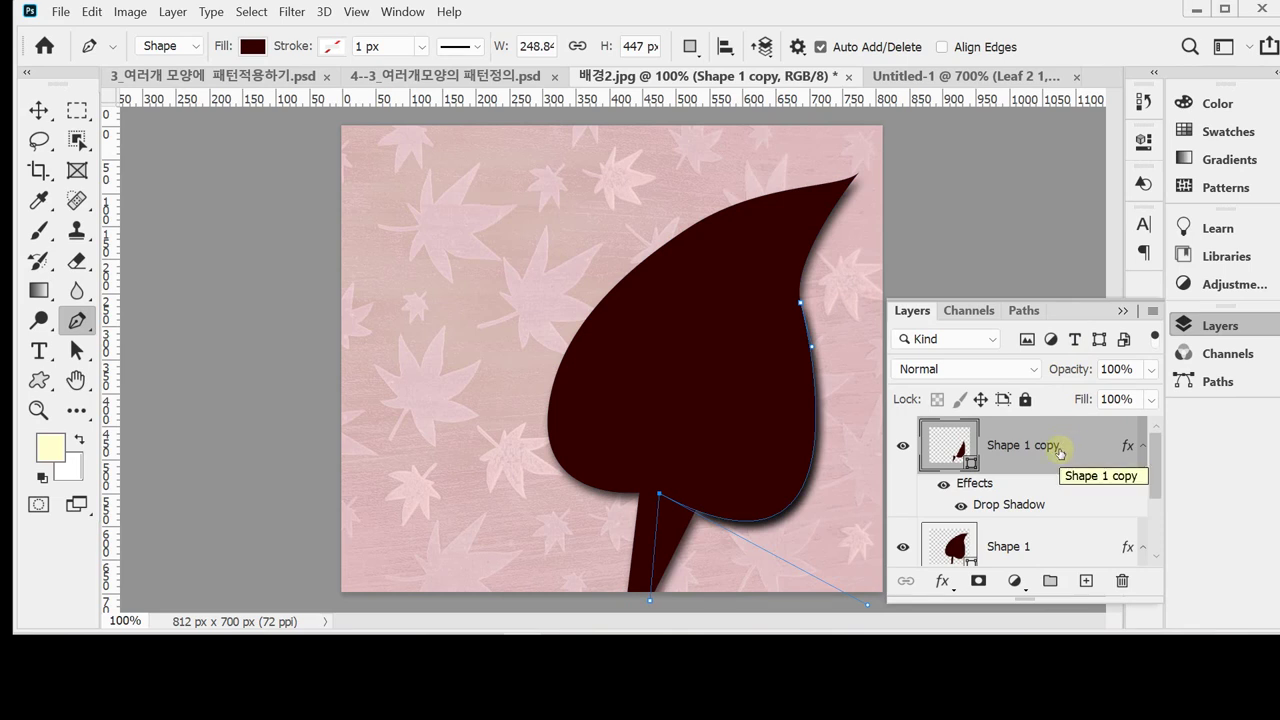
key("ctrl+z")
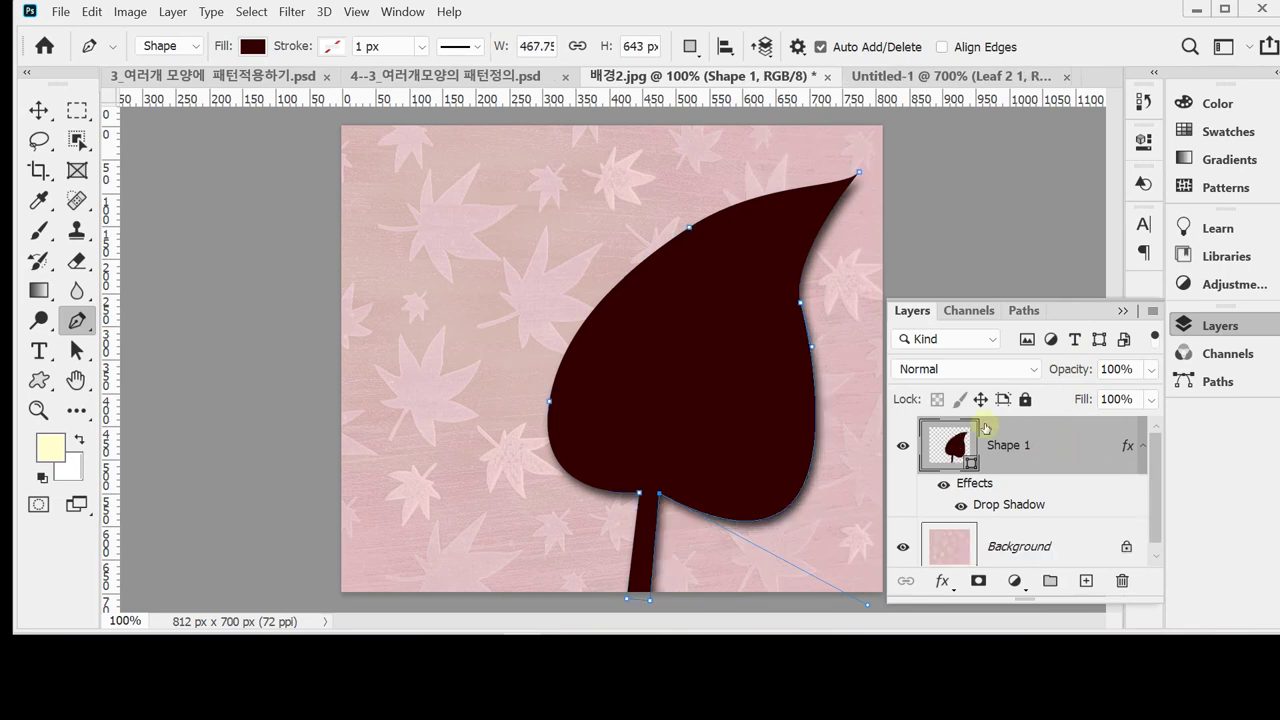
left_click(464, 225, "ctrl")
left_click(703, 317, "ctrl")
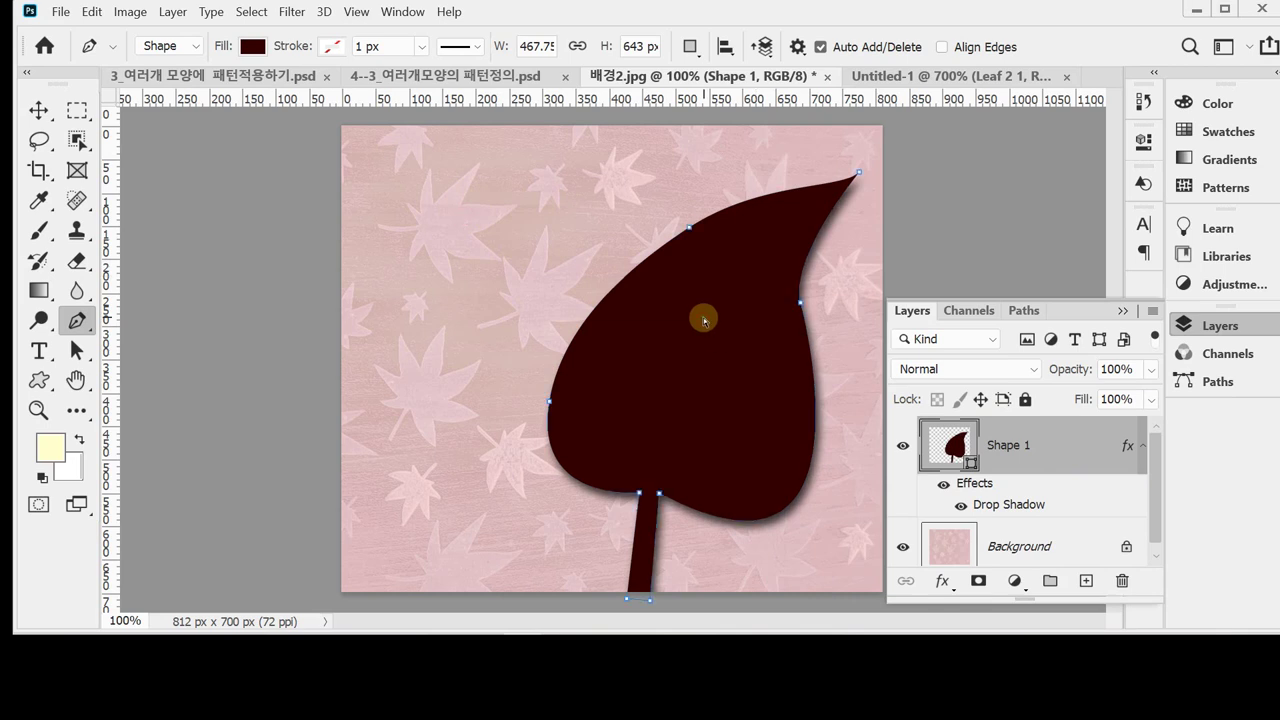
left_click(488, 293, "ctrl")
key("ctrl+j")
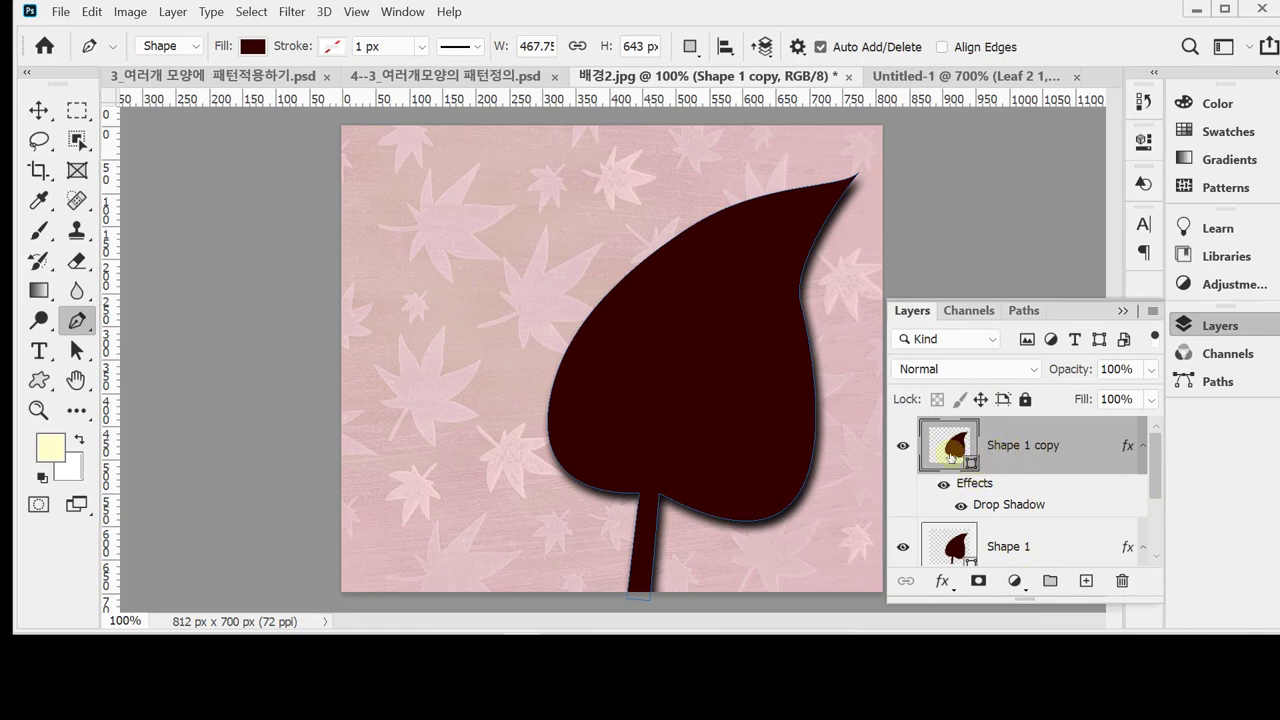
Set the duplicated leaf's fill color to 996666.
double_click(951, 455)
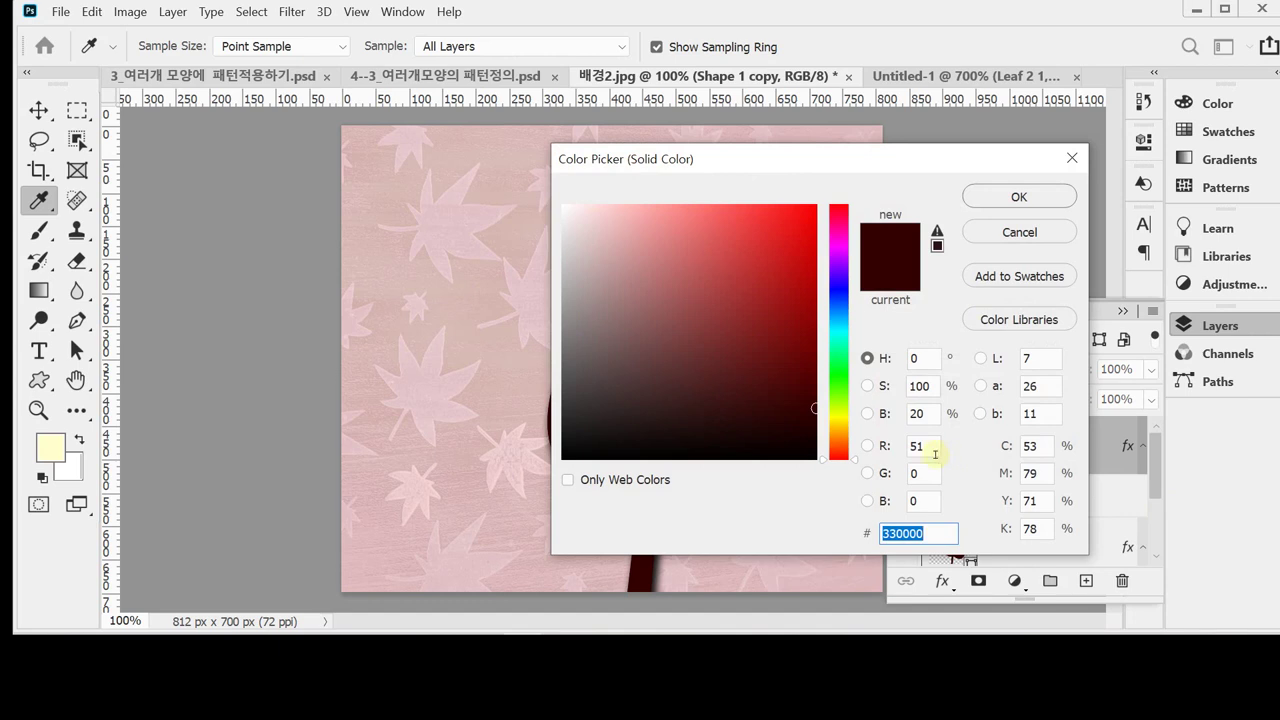
type("996666")
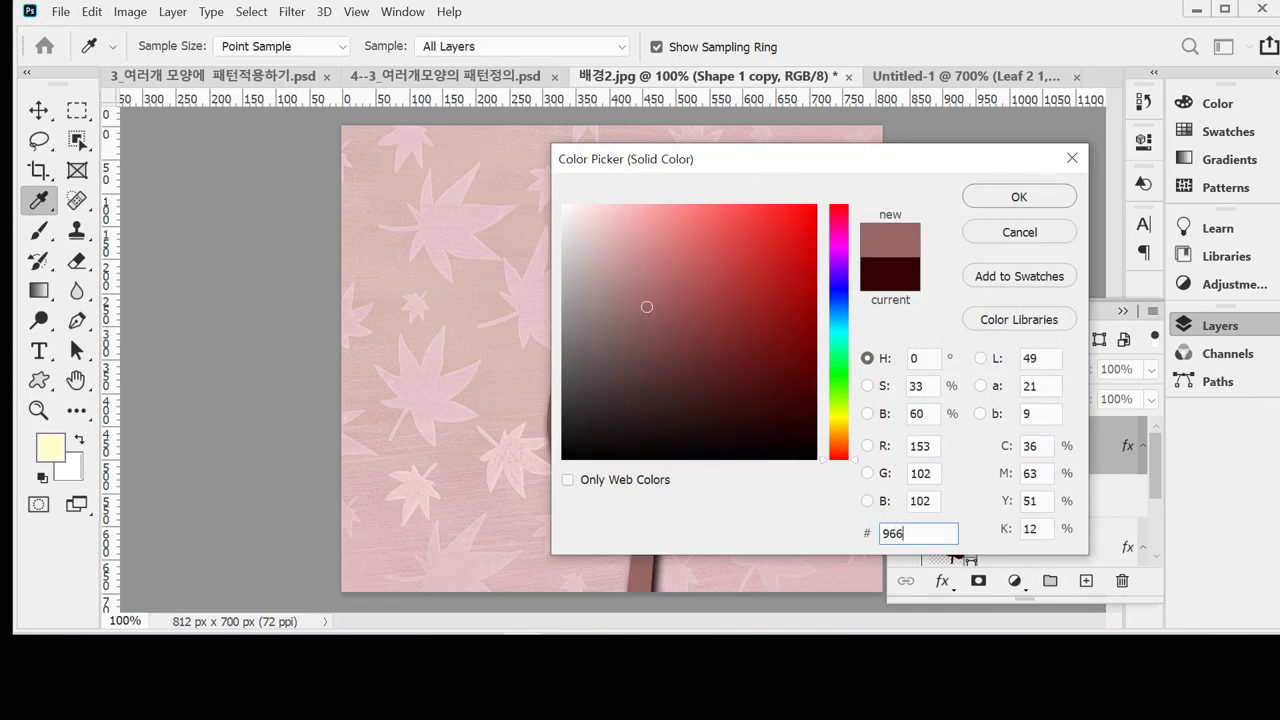
key("Return")
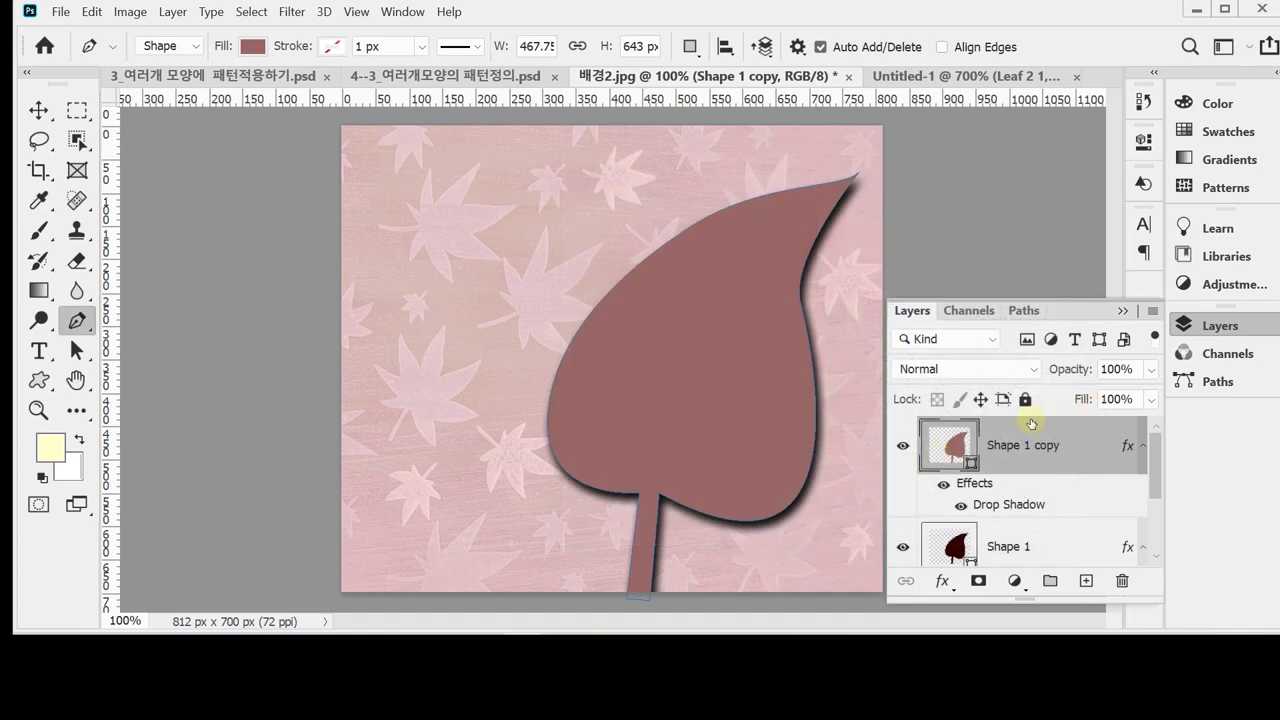
Flip the duplicated leaf horizontally, scale it to about 74%, and move it left of the dark leaf.
key("ctrl+t")
right_click(627, 290)
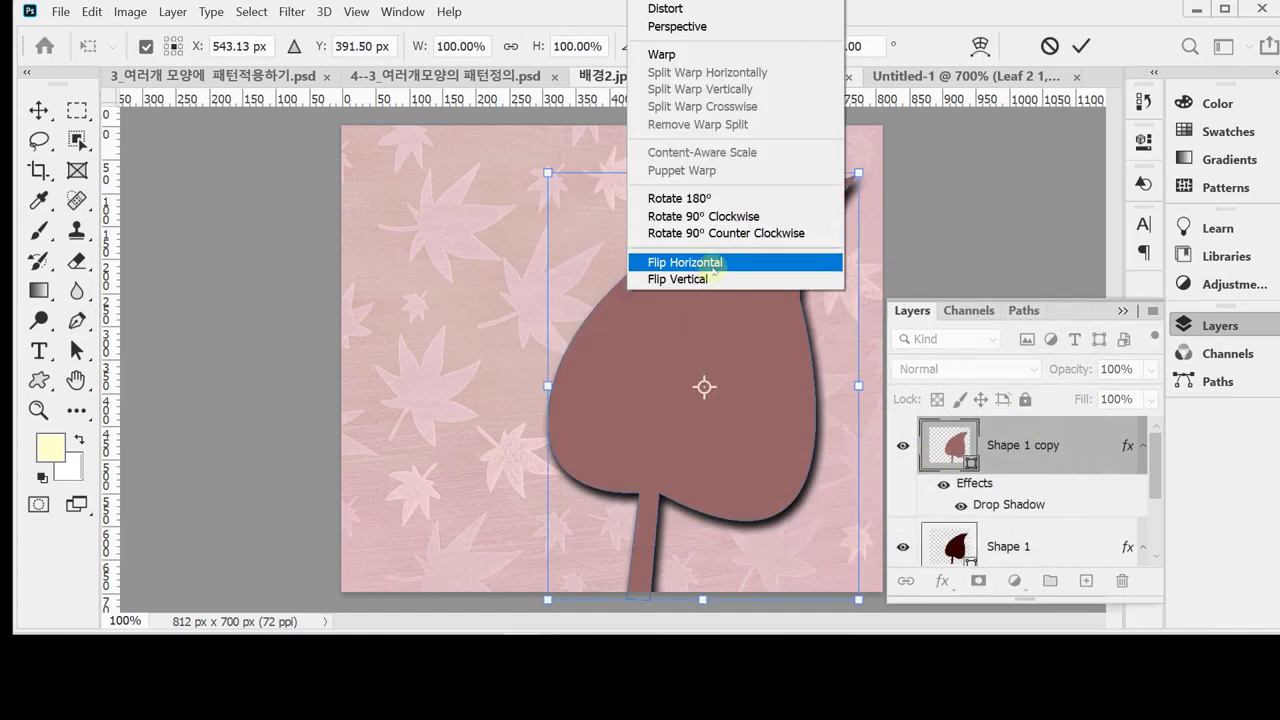
left_click(713, 266)
left_click_drag(770, 375, 572, 380)
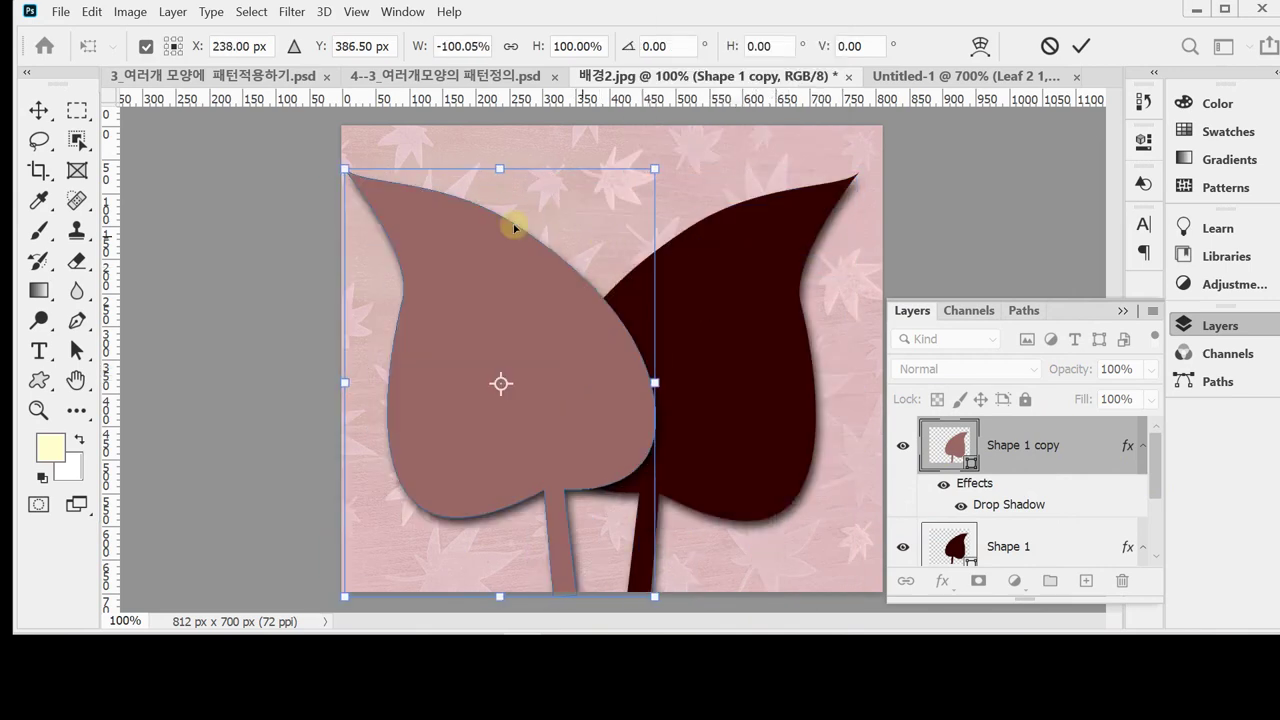
left_click_drag(345, 170, 428, 281)
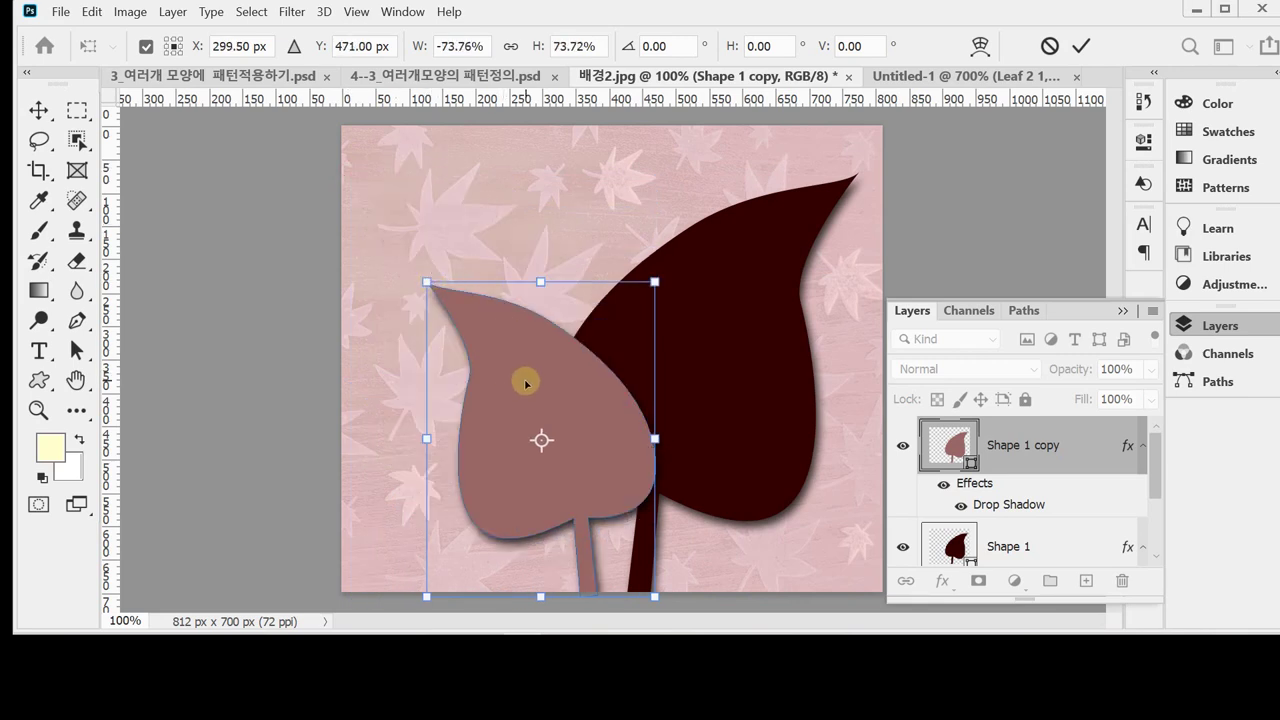
left_click_drag(526, 377, 478, 372)
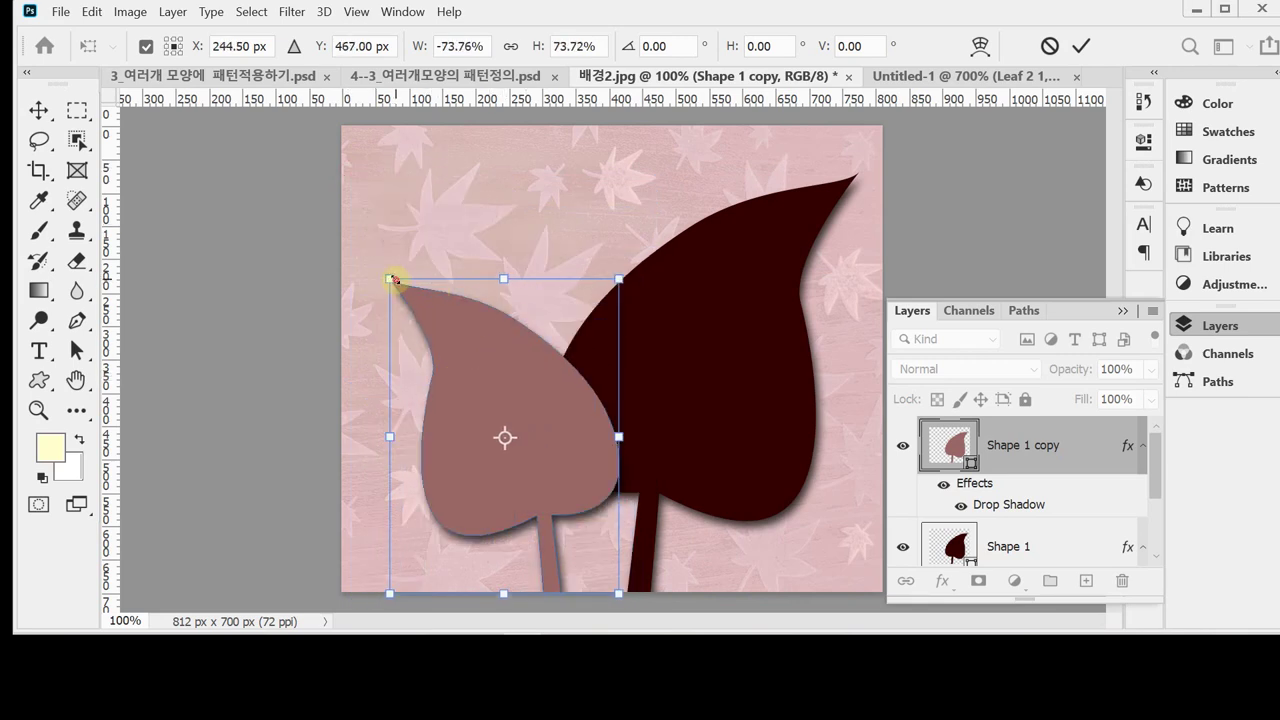
Tilt the lighter leaf to a rotation of about 174°, scale it to about 76%, and fit it into the canvas's lower-left corner.
left_click_drag(393, 279, 380, 258)
left_click_drag(729, 357, 718, 321)
left_click_drag(533, 329, 508, 416)
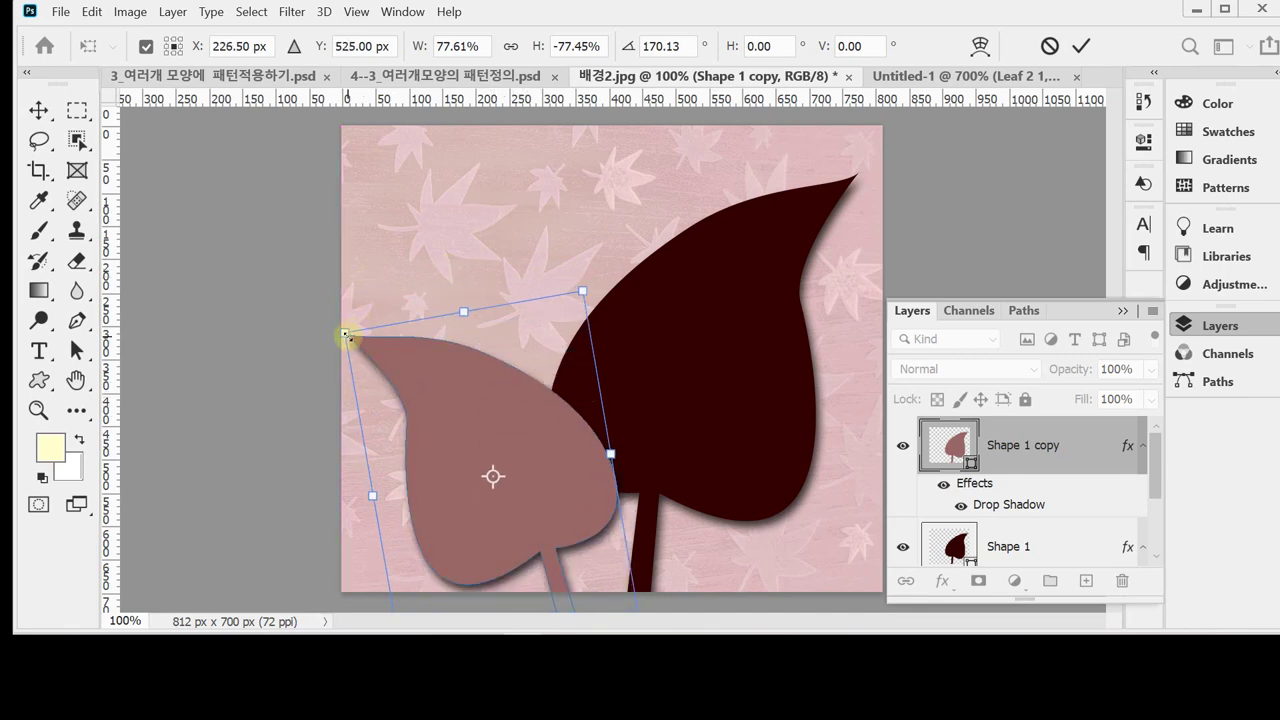
left_click_drag(371, 277, 383, 271)
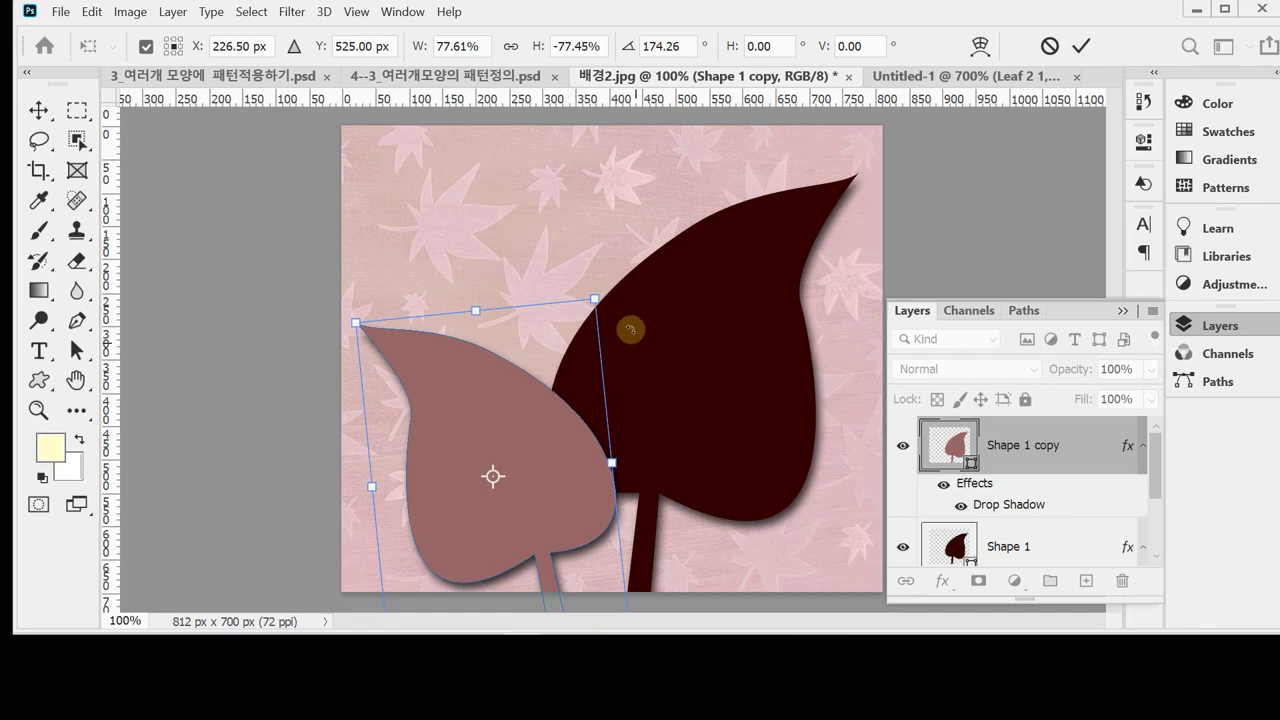
left_click_drag(594, 297, 598, 294)
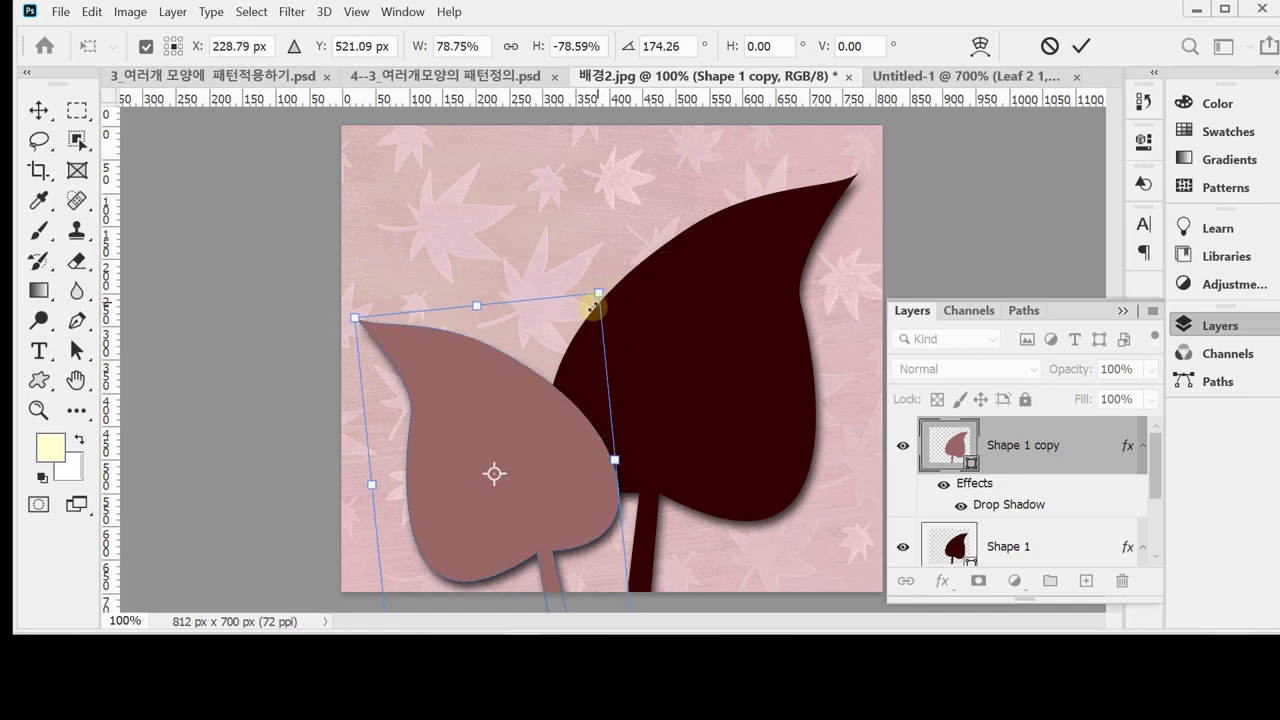
left_click_drag(512, 410, 508, 408)
left_click_drag(600, 292, 591, 302)
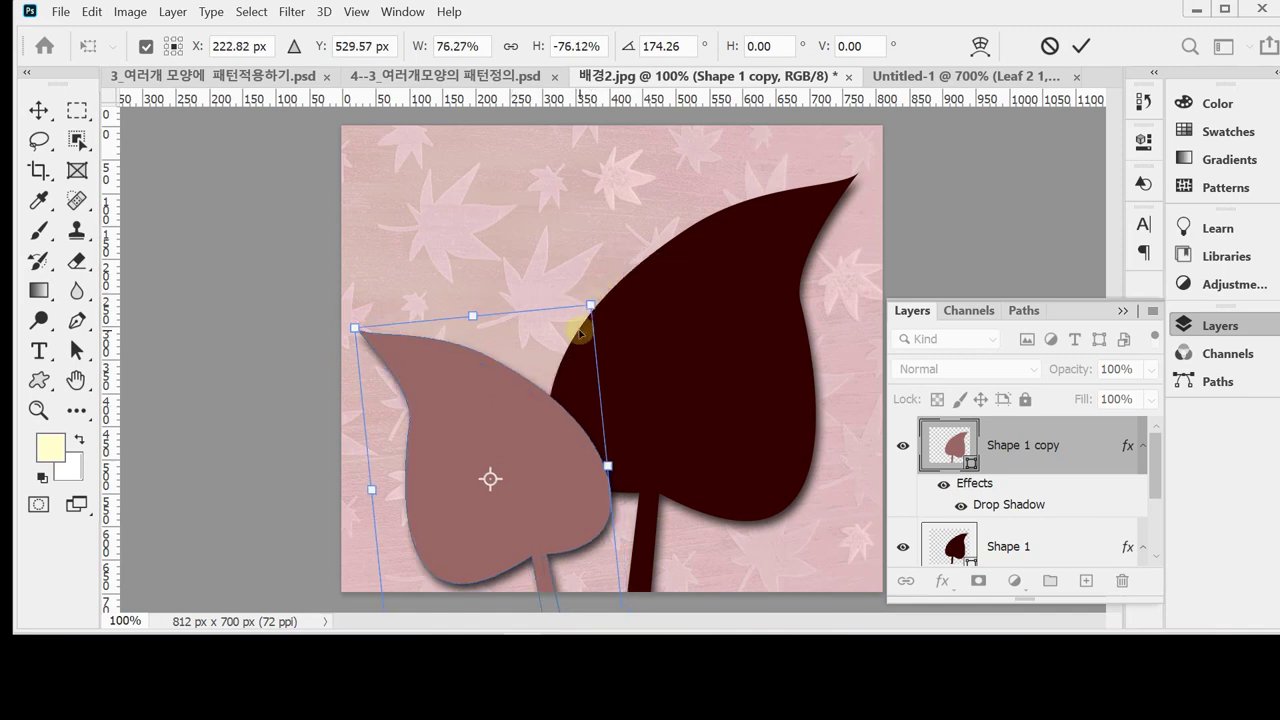
key("Return")
Draw a closed, tilted heart shape about 338 by 326 px above the lighter leaf with the Pen tool.
key("p")
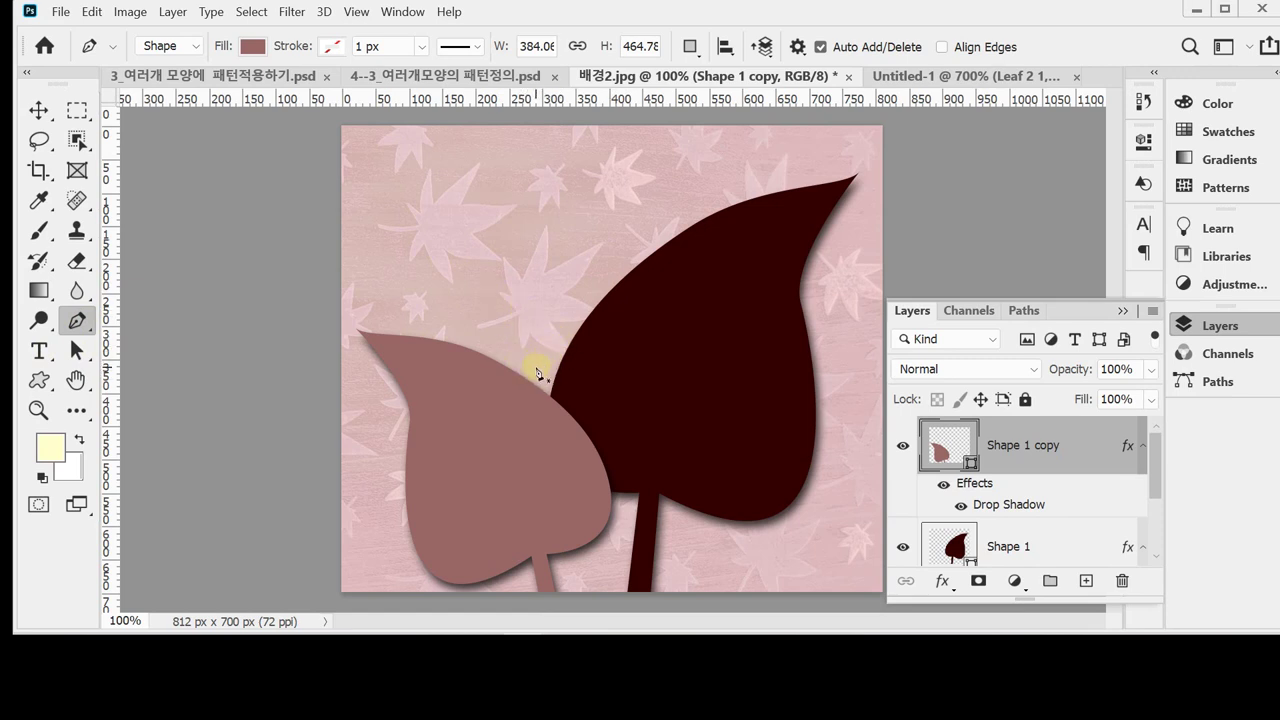
left_click_drag(451, 325, 535, 366)
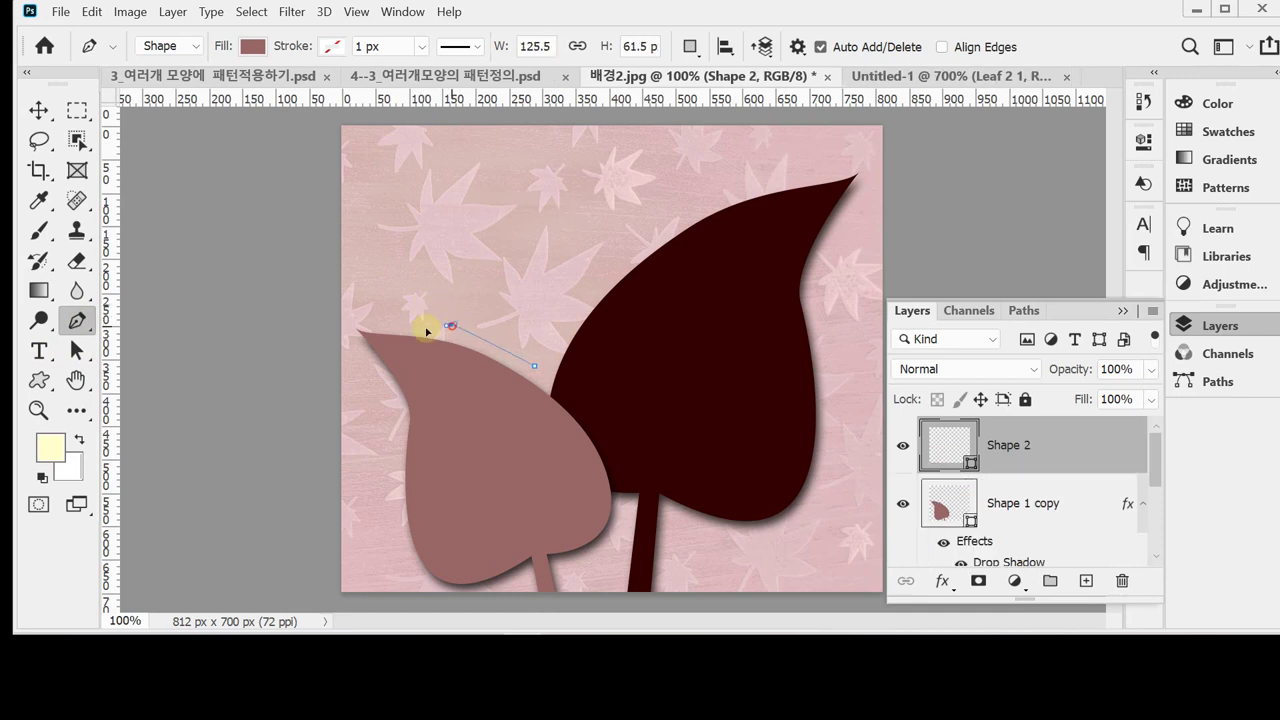
left_click(412, 321)
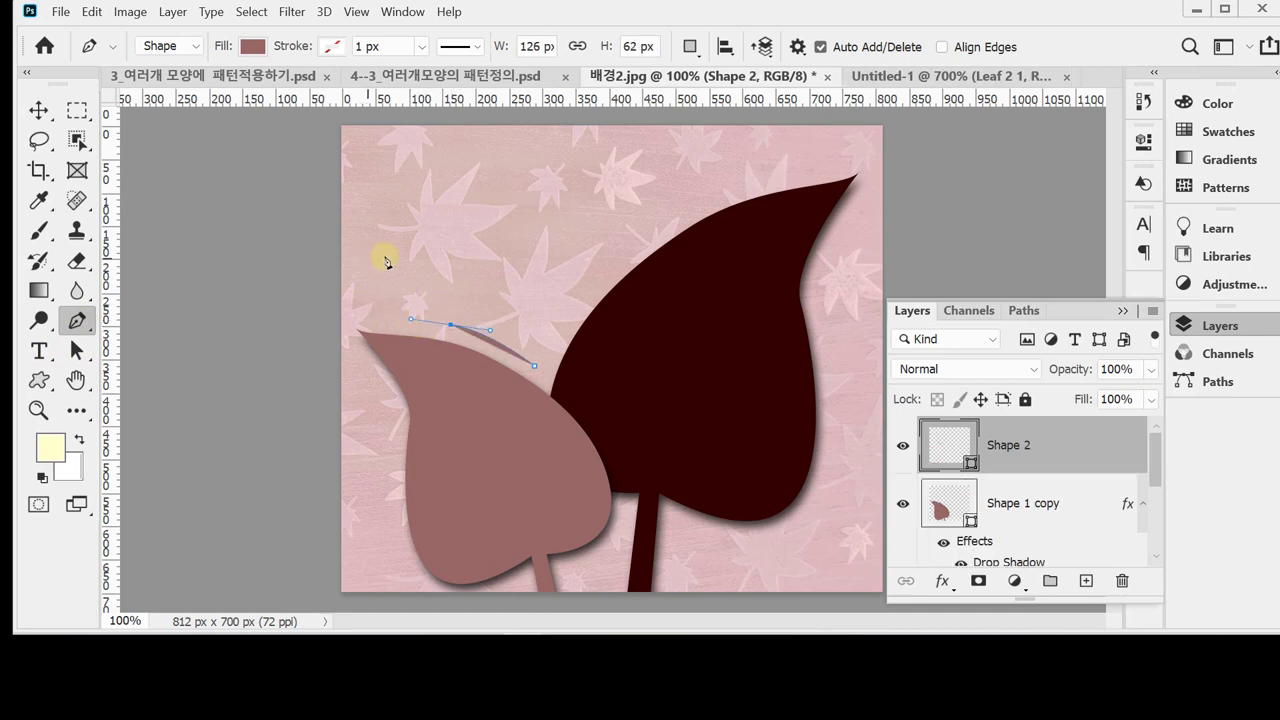
left_click_drag(373, 254, 455, 230)
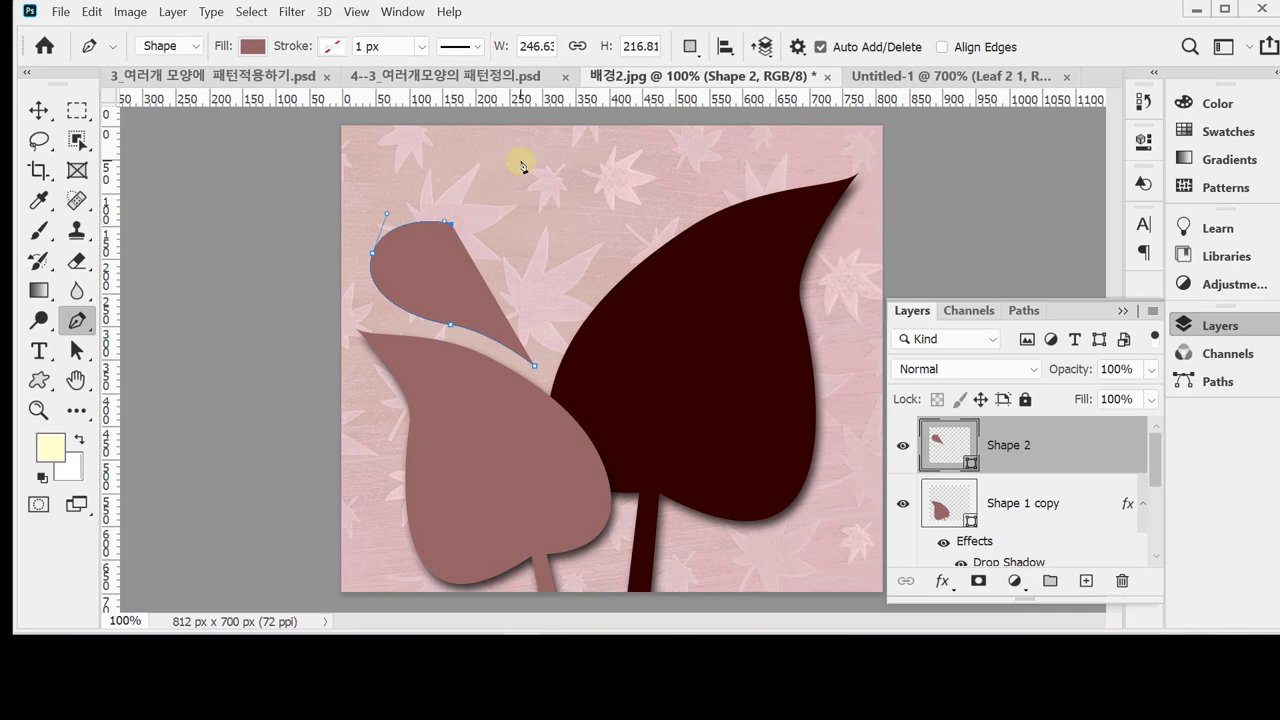
left_click_drag(520, 148, 578, 158)
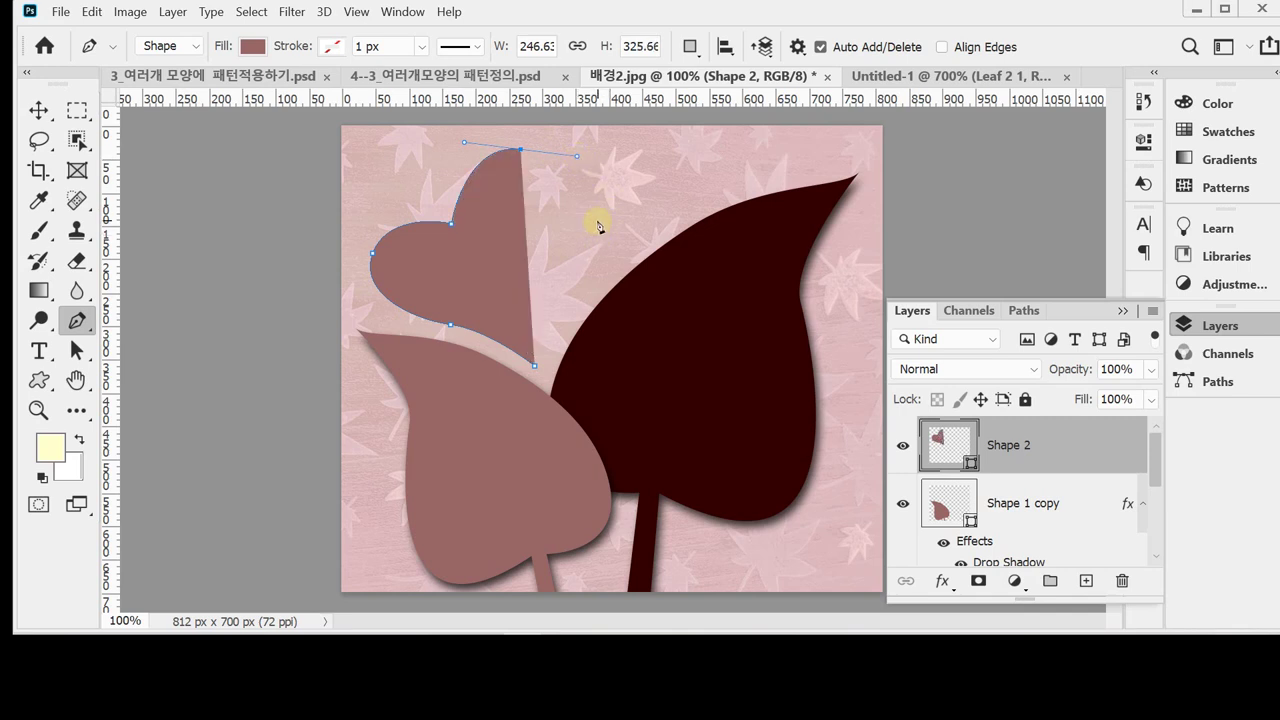
left_click_drag(595, 223, 588, 258)
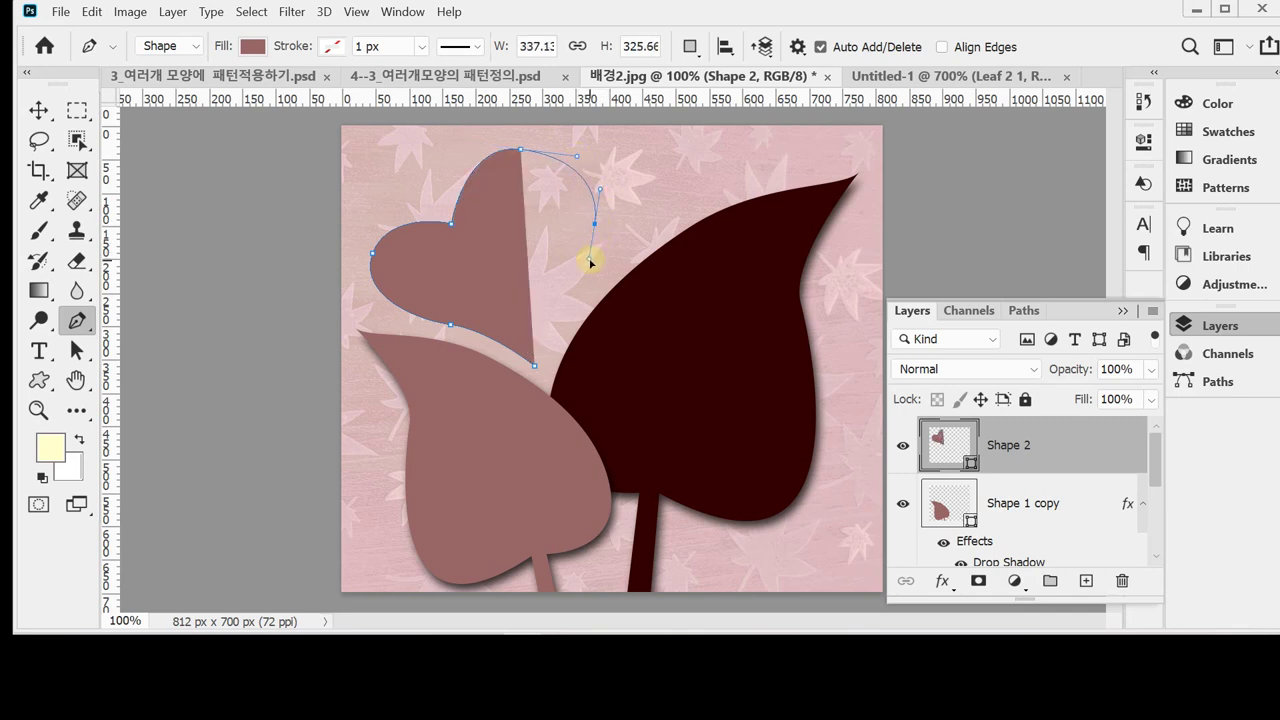
left_click(534, 370)
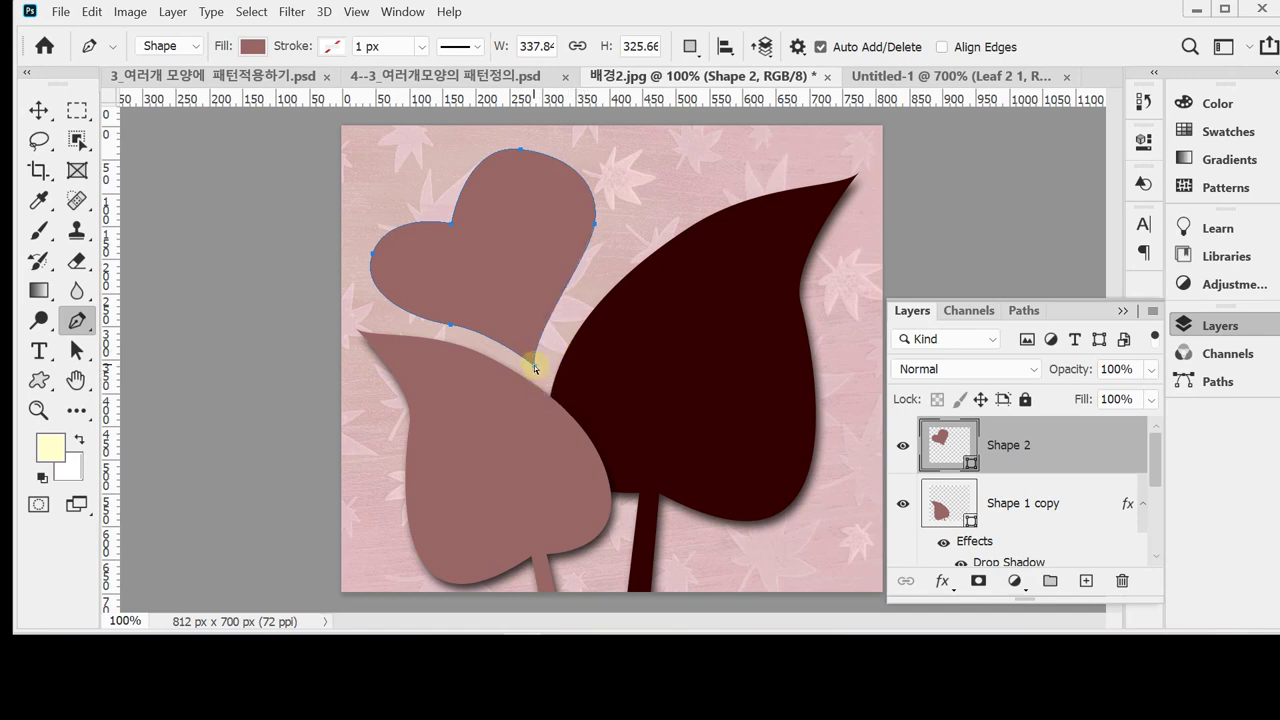
Extend the heart's lower tip and shift its right anchor slightly outward, enlarging the shape to about 342 by 338 px.
left_click_drag(535, 368, 540, 375)
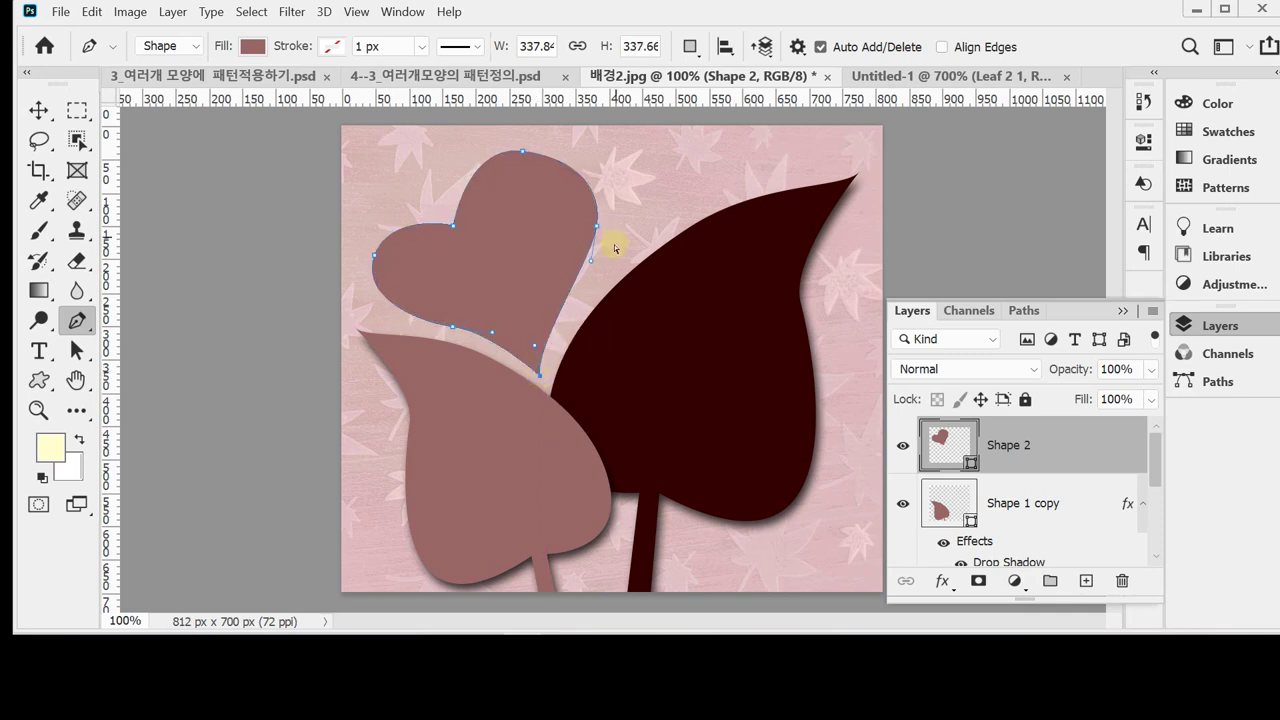
left_click_drag(596, 224, 602, 231)
left_click(930, 432)
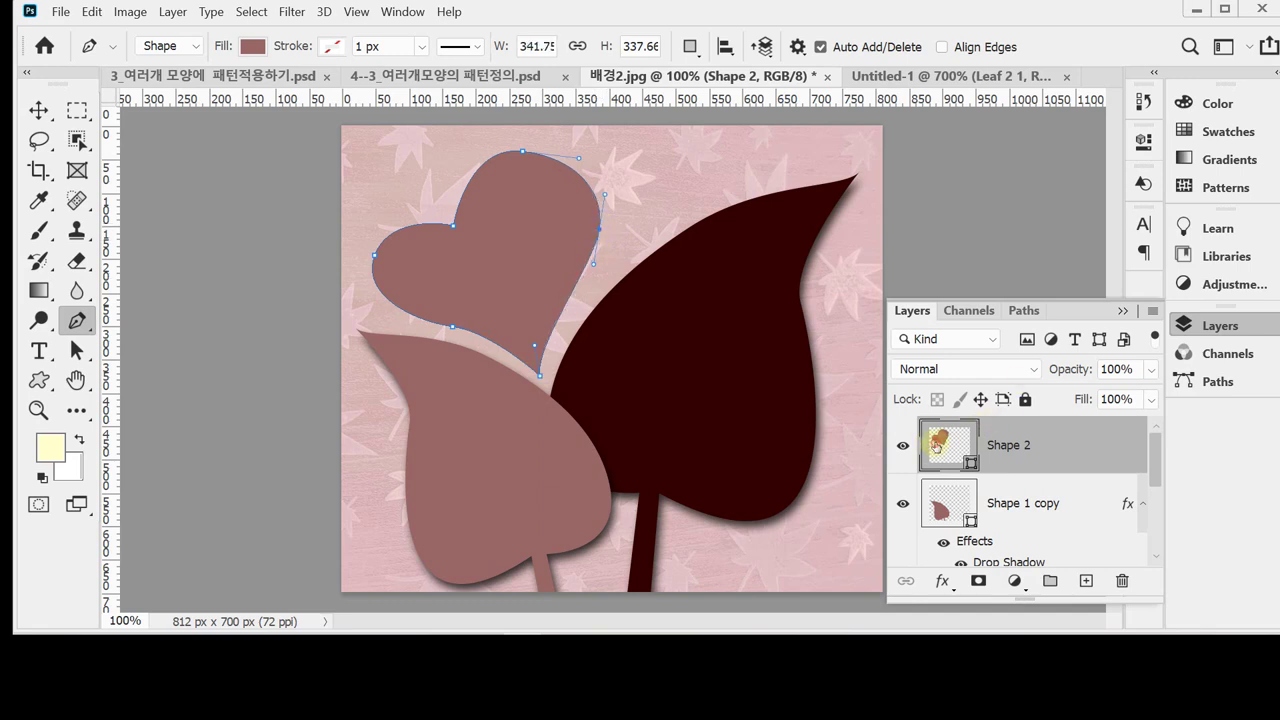
Set the heart shape's fill colour to #cc6699.
double_click(936, 445)
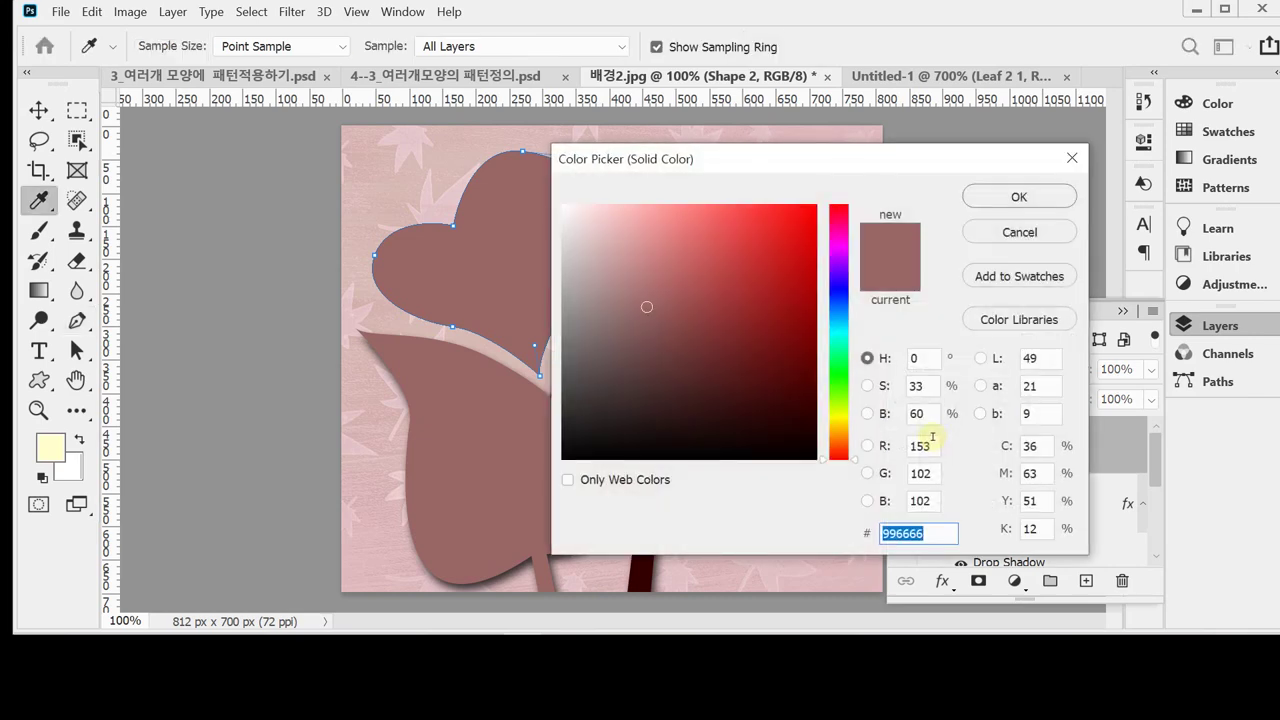
type("69")
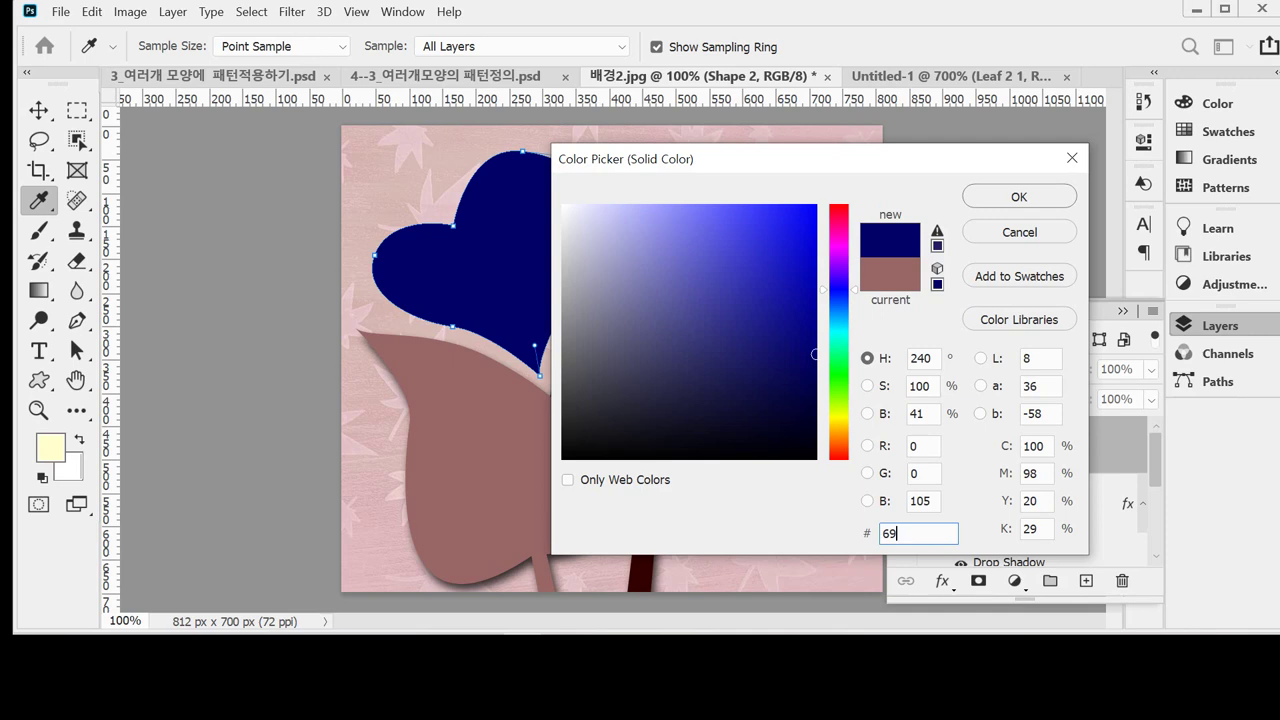
key("BackSpace")
key("BackSpace")
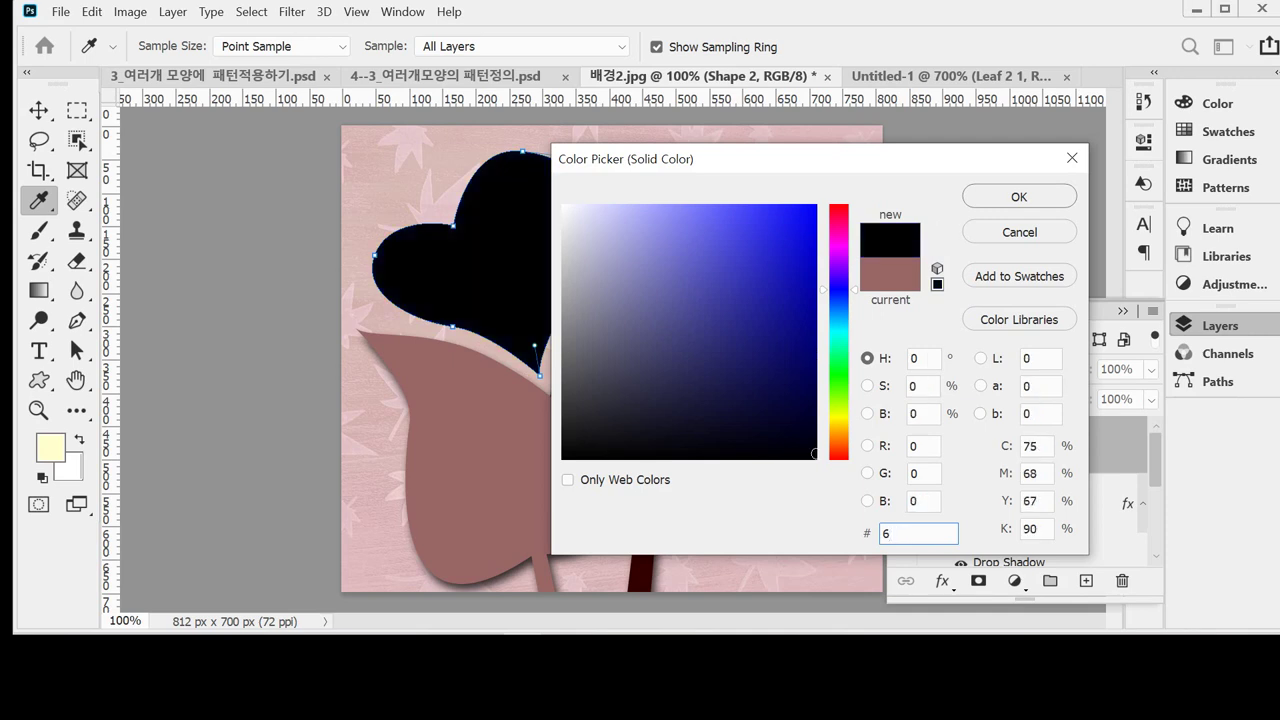
type("c")
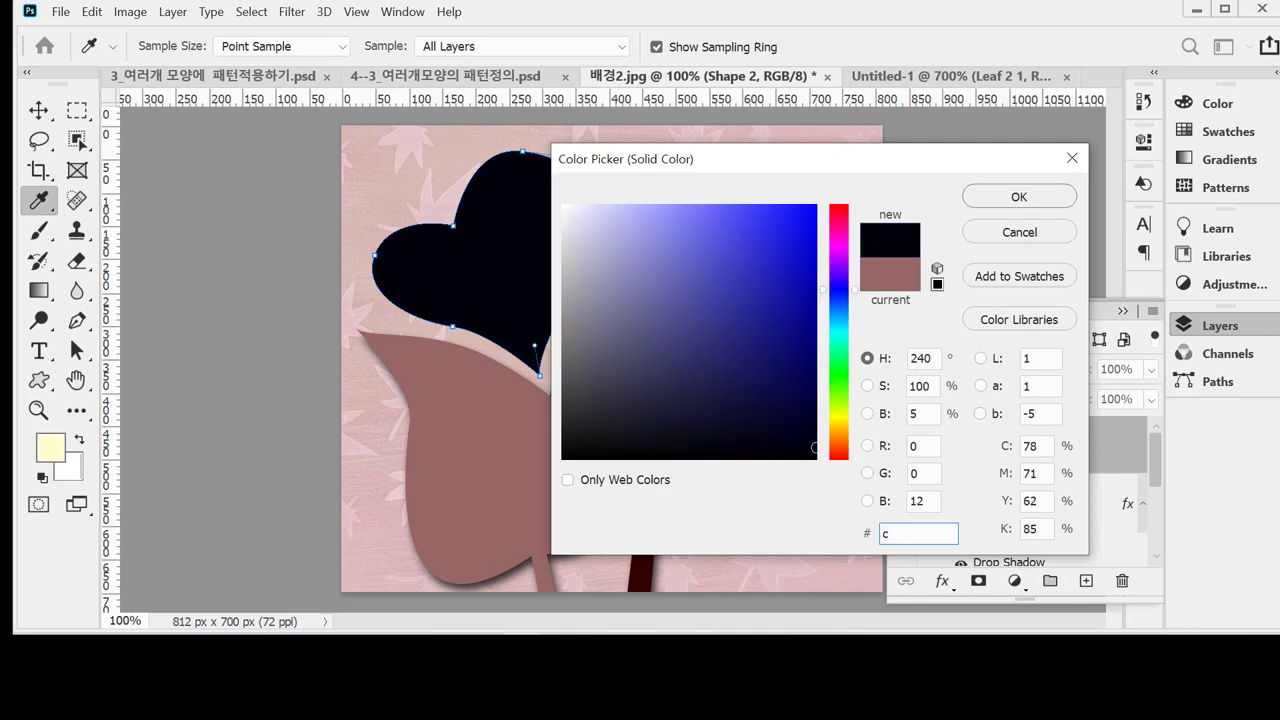
type("c6699")
key("Return")
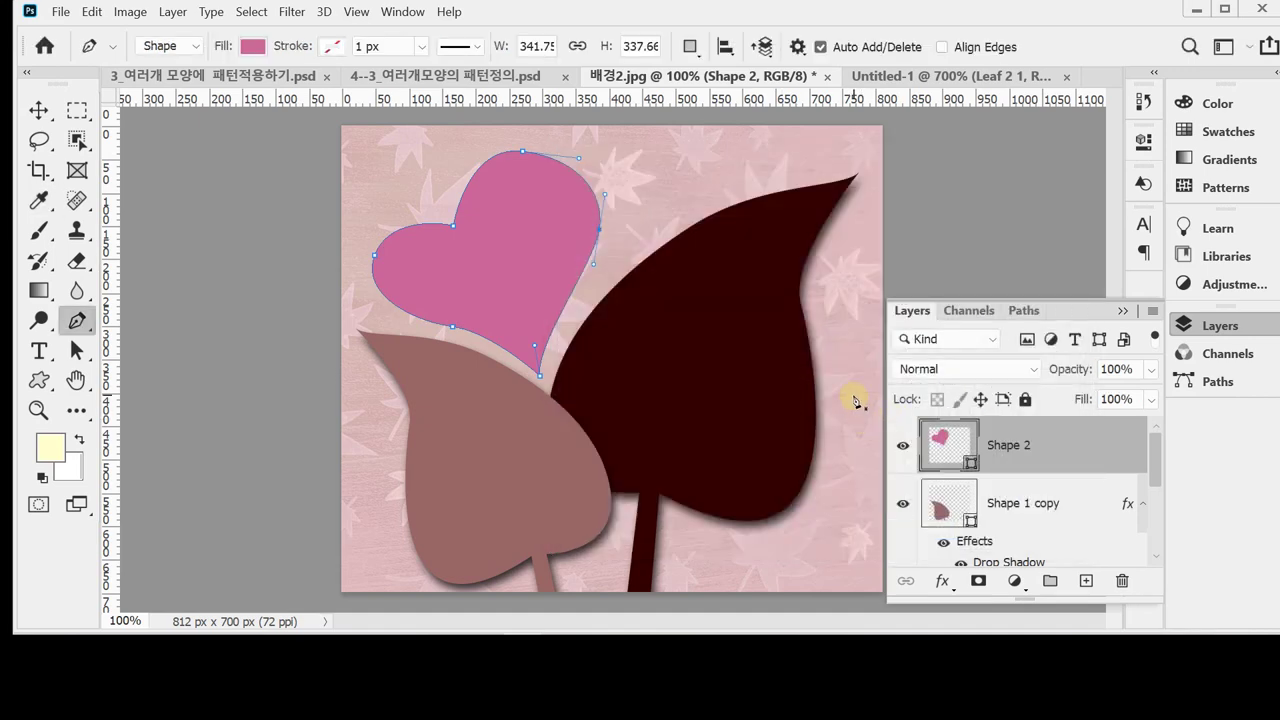
Add a drop shadow to the heart with 75% opacity, 120° angle, 10 px distance and 15 px size, and dismiss its path outline.
left_click(941, 581)
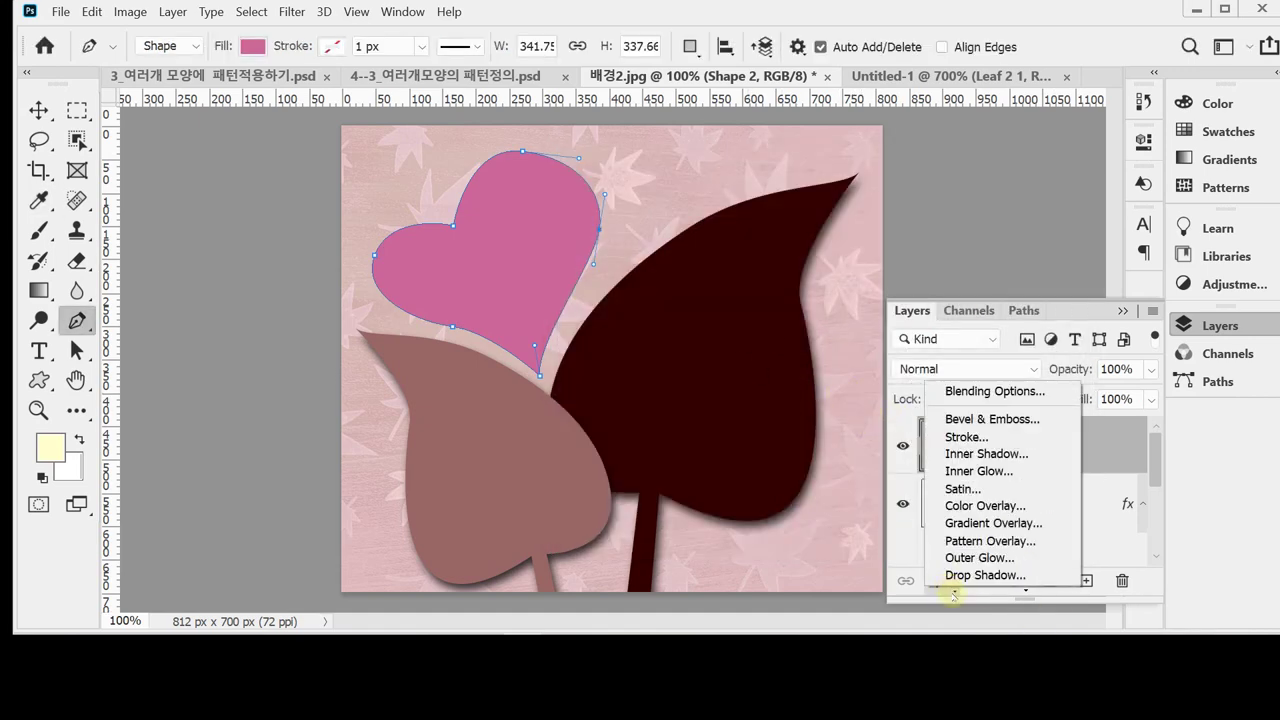
left_click(945, 575)
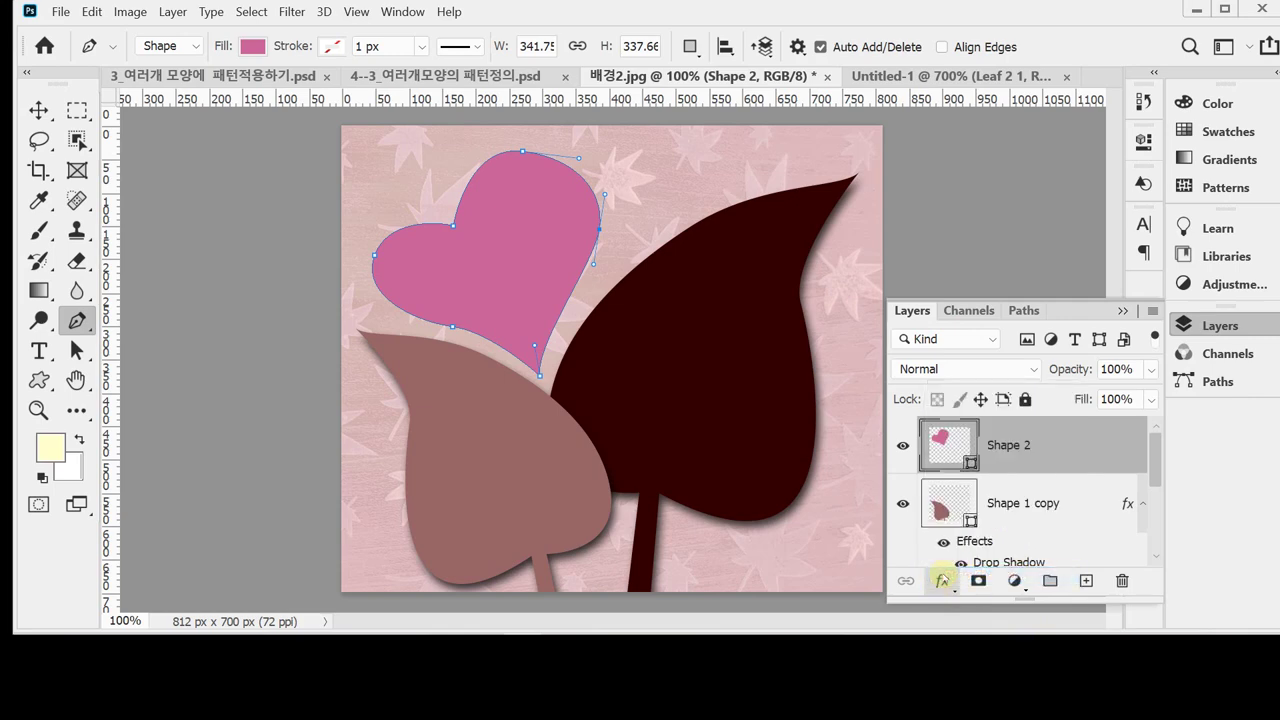
double_click(1008, 562)
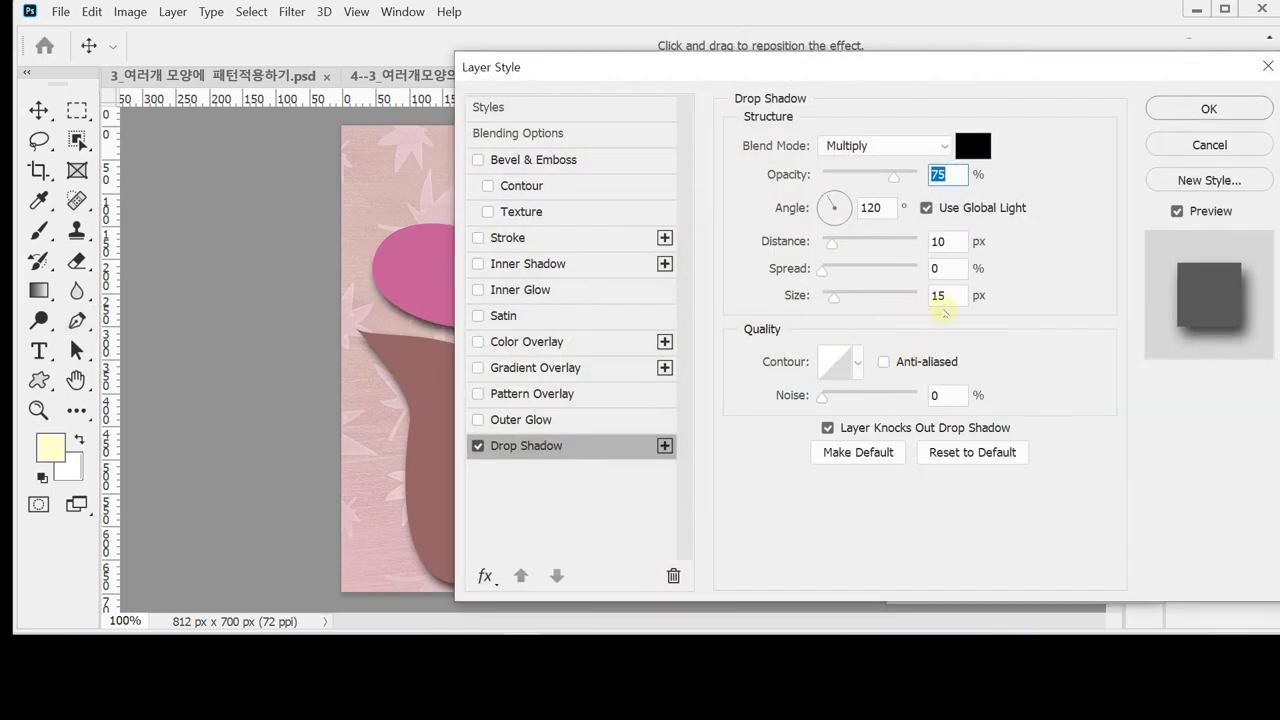
left_click(963, 295)
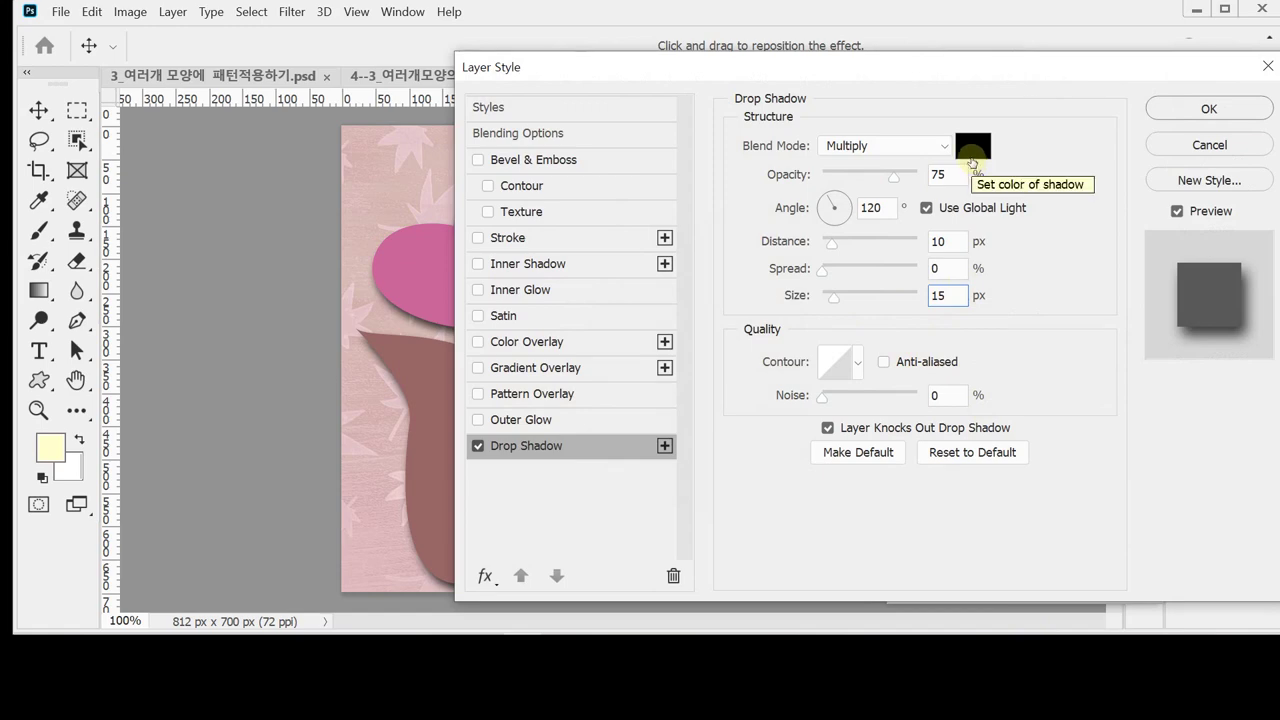
key("Return")
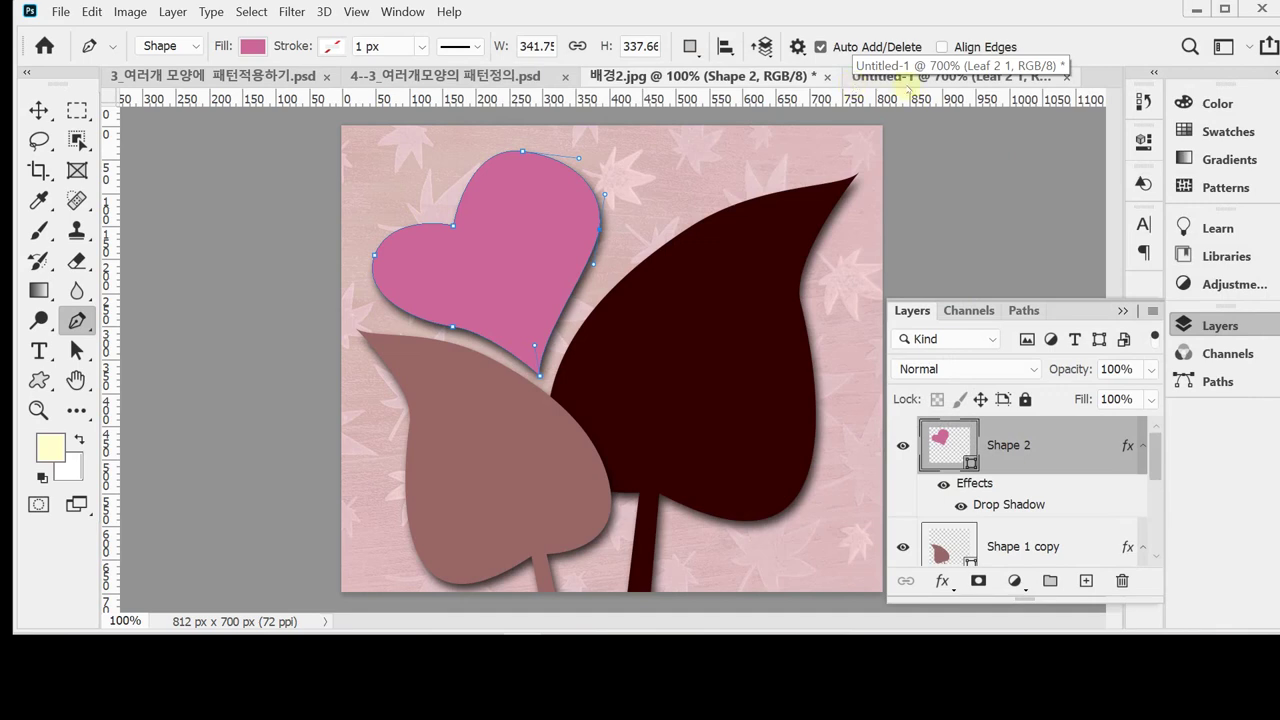
key("Return")
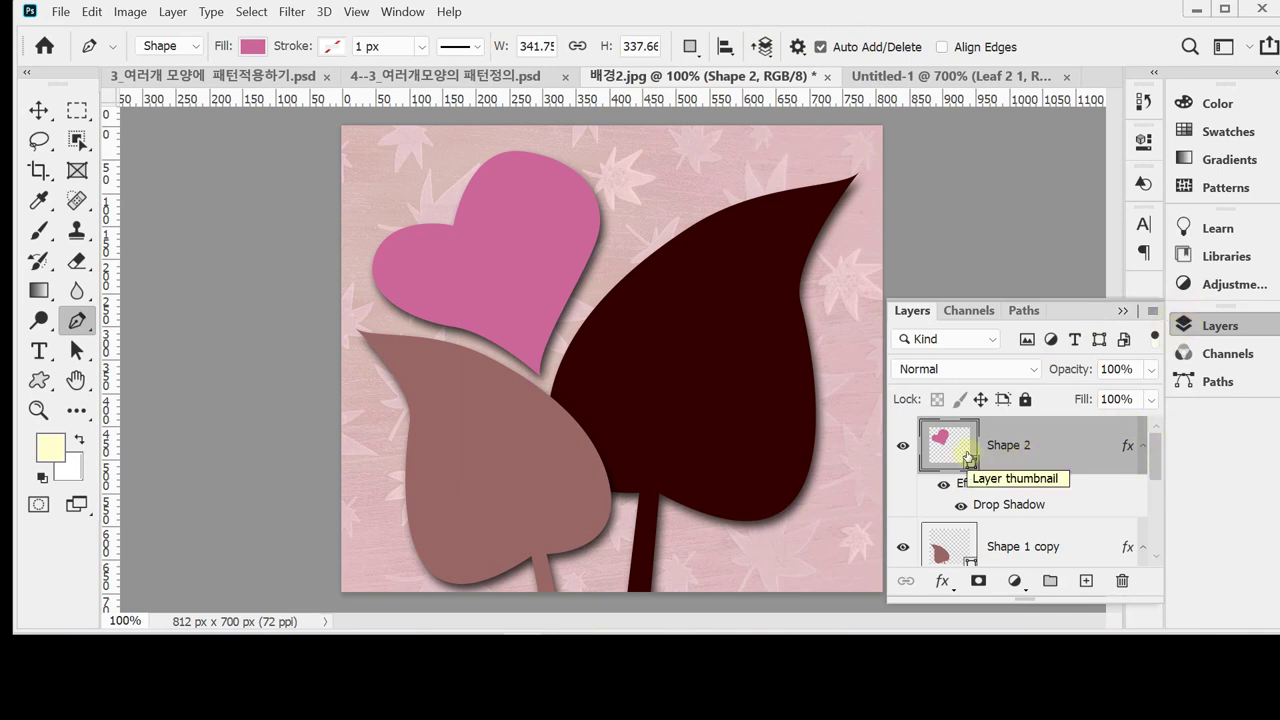
Switch to the Rectangular Marquee tool, keeping the layer list open.
left_click(81, 116)
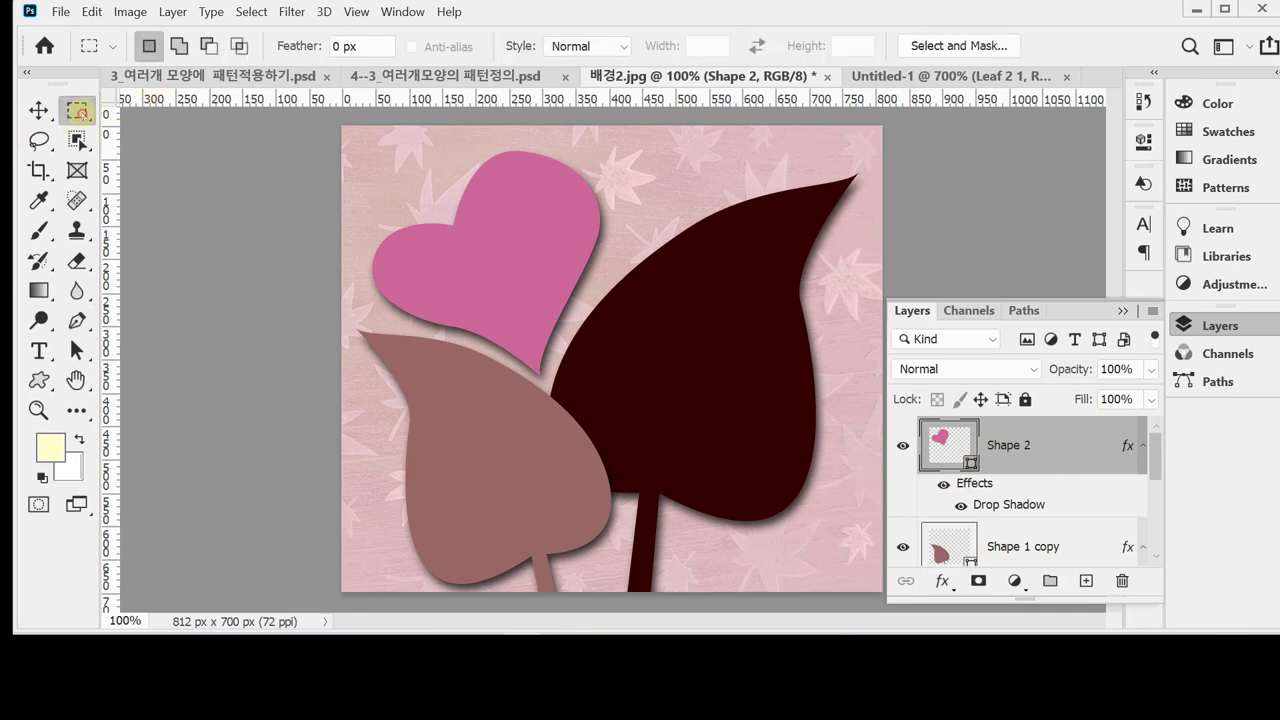
right_click(83, 115)
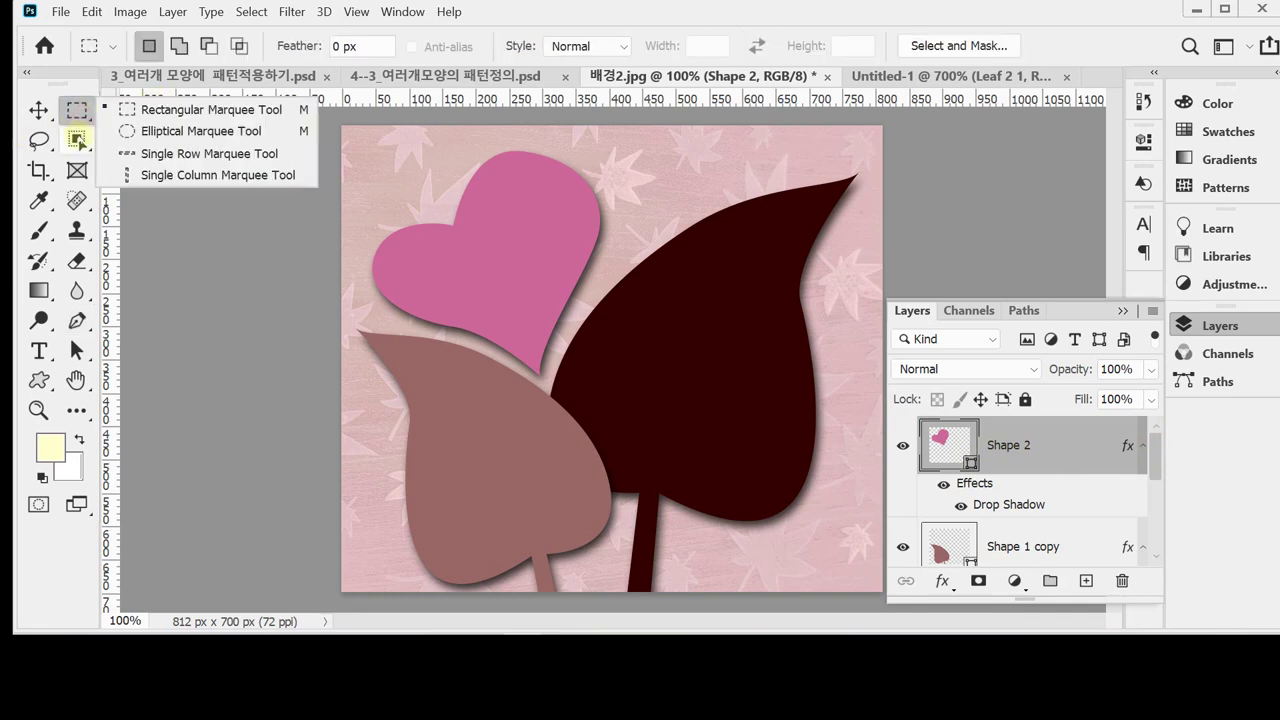
left_click(79, 112)
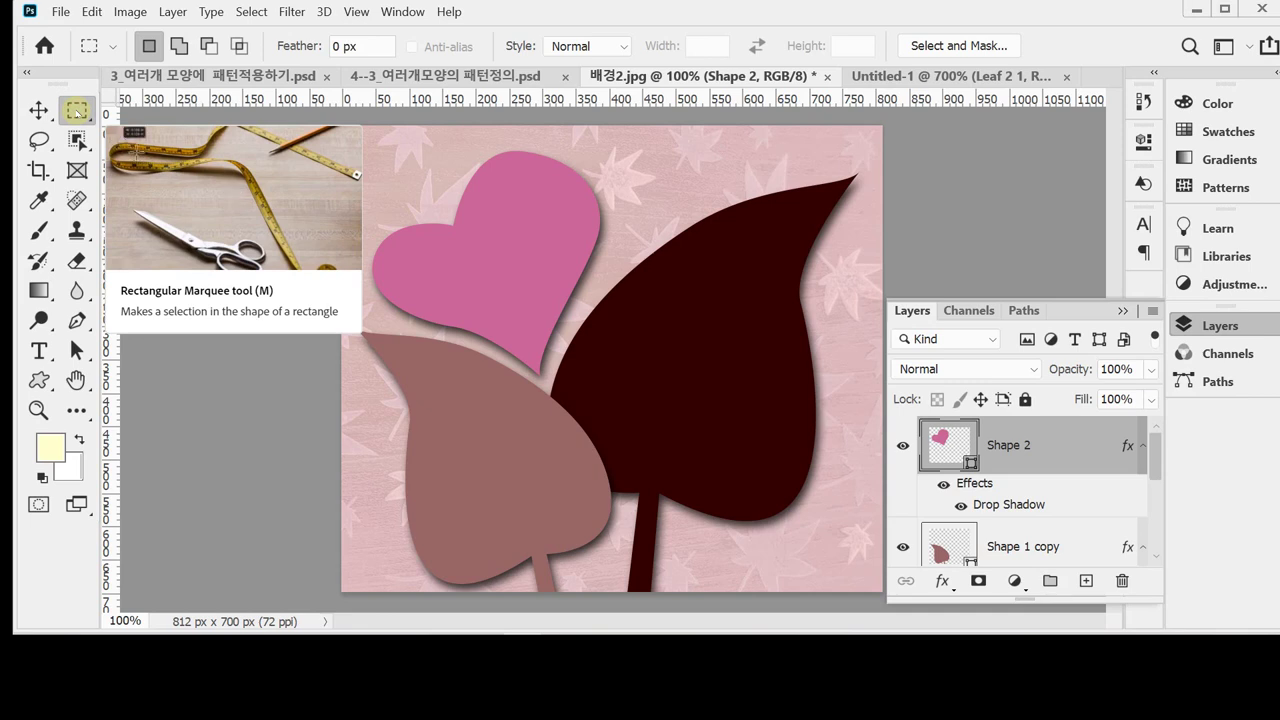
left_click(1219, 333)
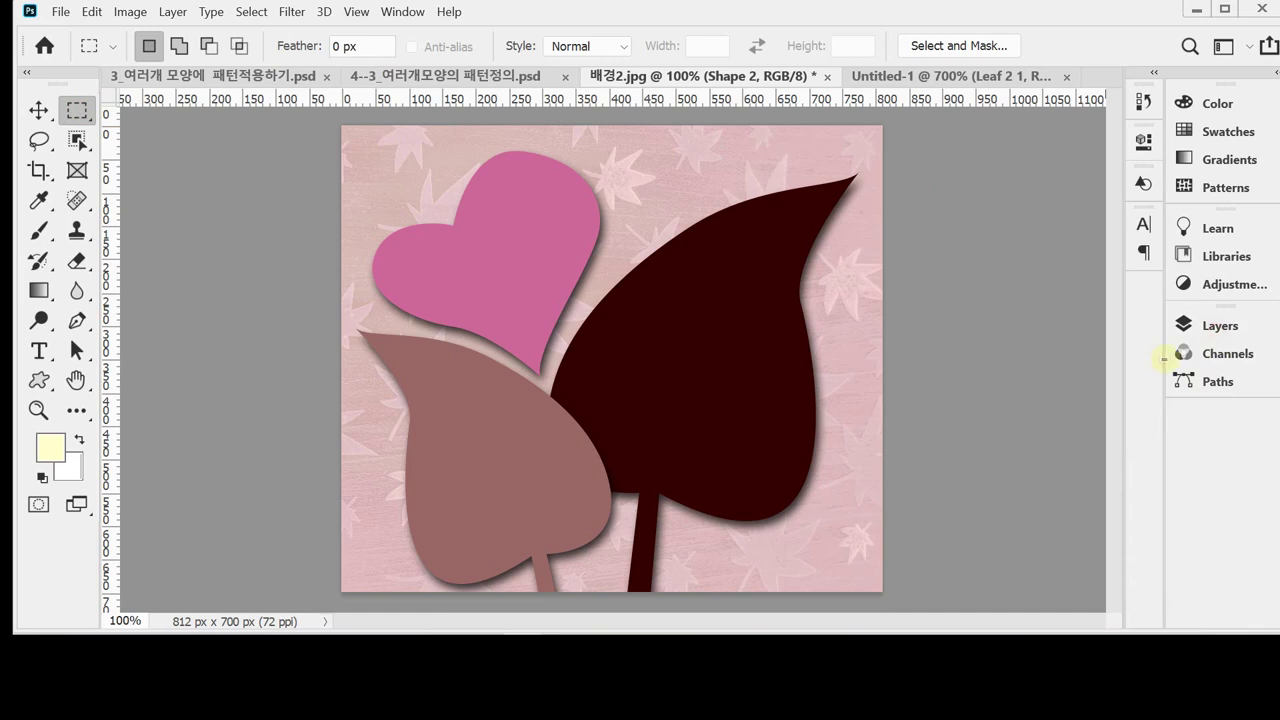
left_click(1197, 322)
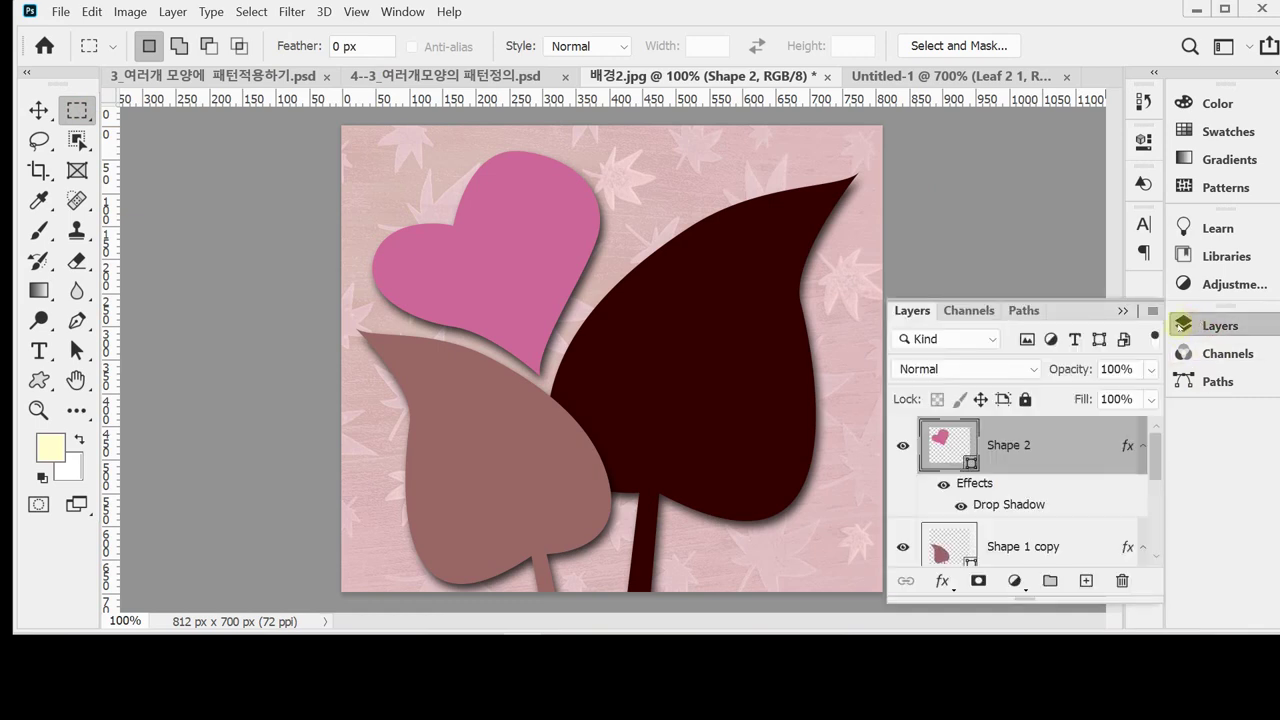
Examine the shapes on transparency by temporarily hiding the Background layer, with the Shape 1 layer made active.
left_click_drag(1153, 466, 1145, 527)
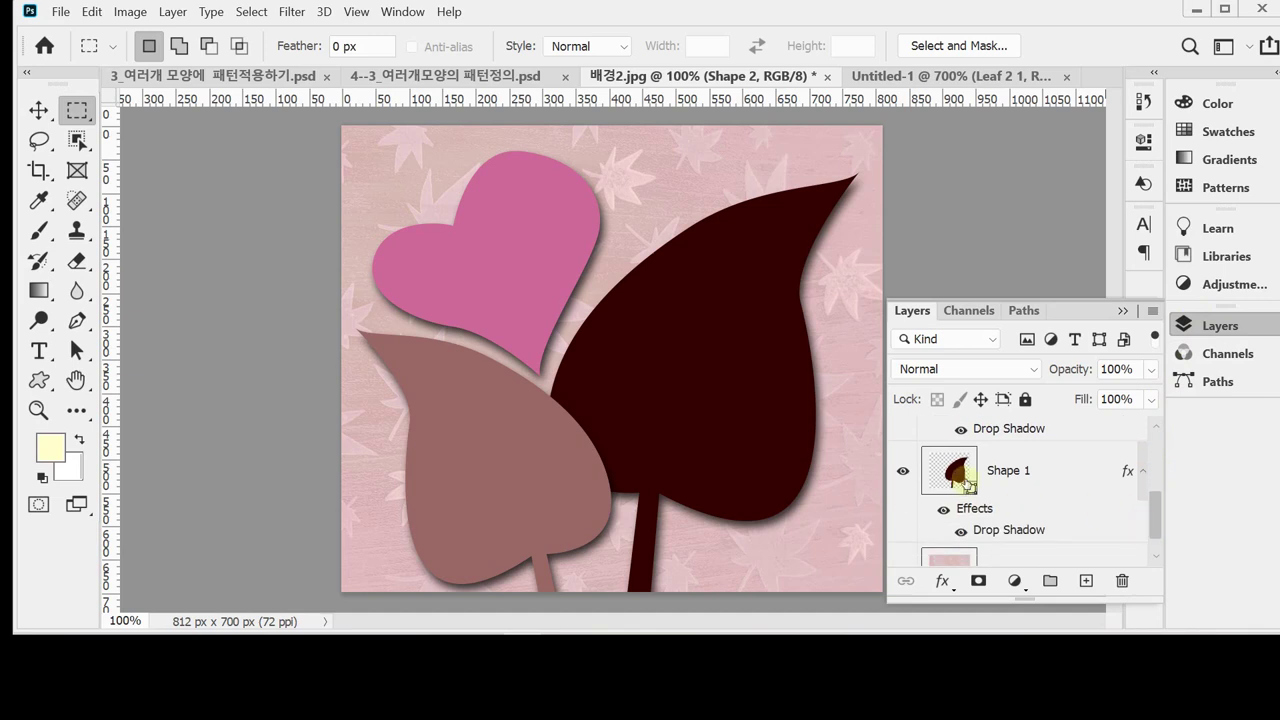
scroll(1145, 527, "down", 2)
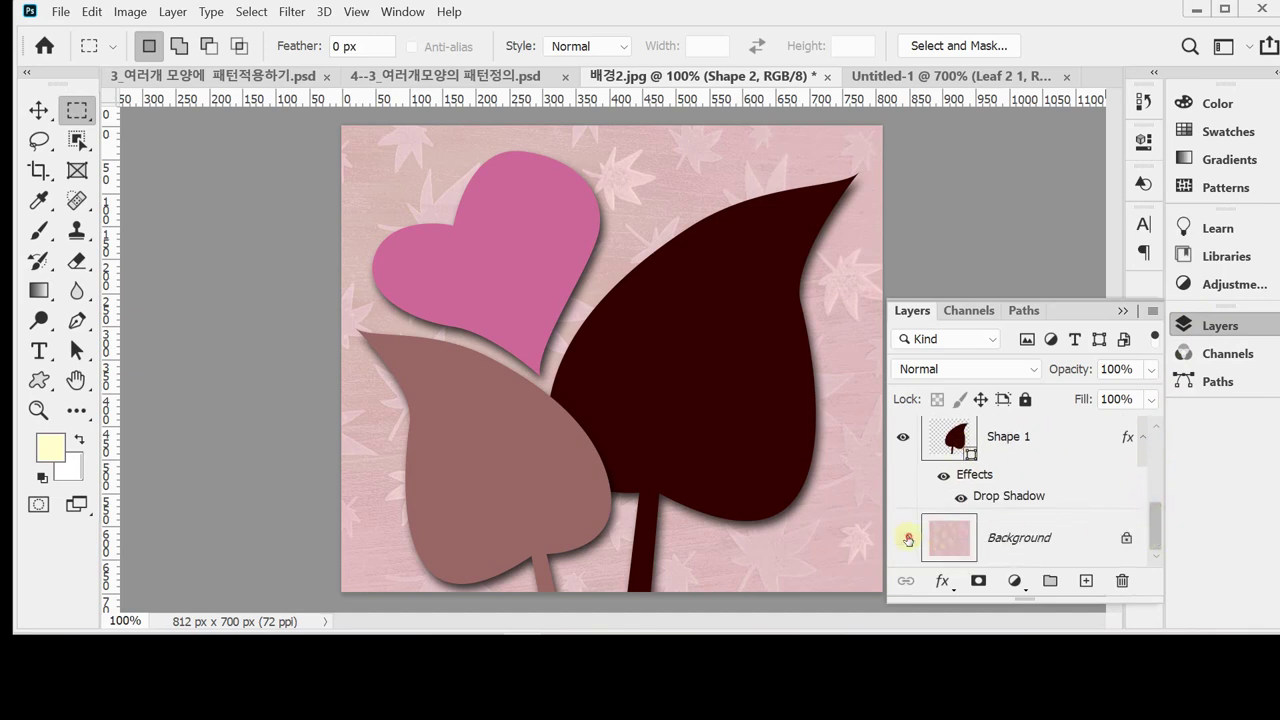
left_click(905, 538)
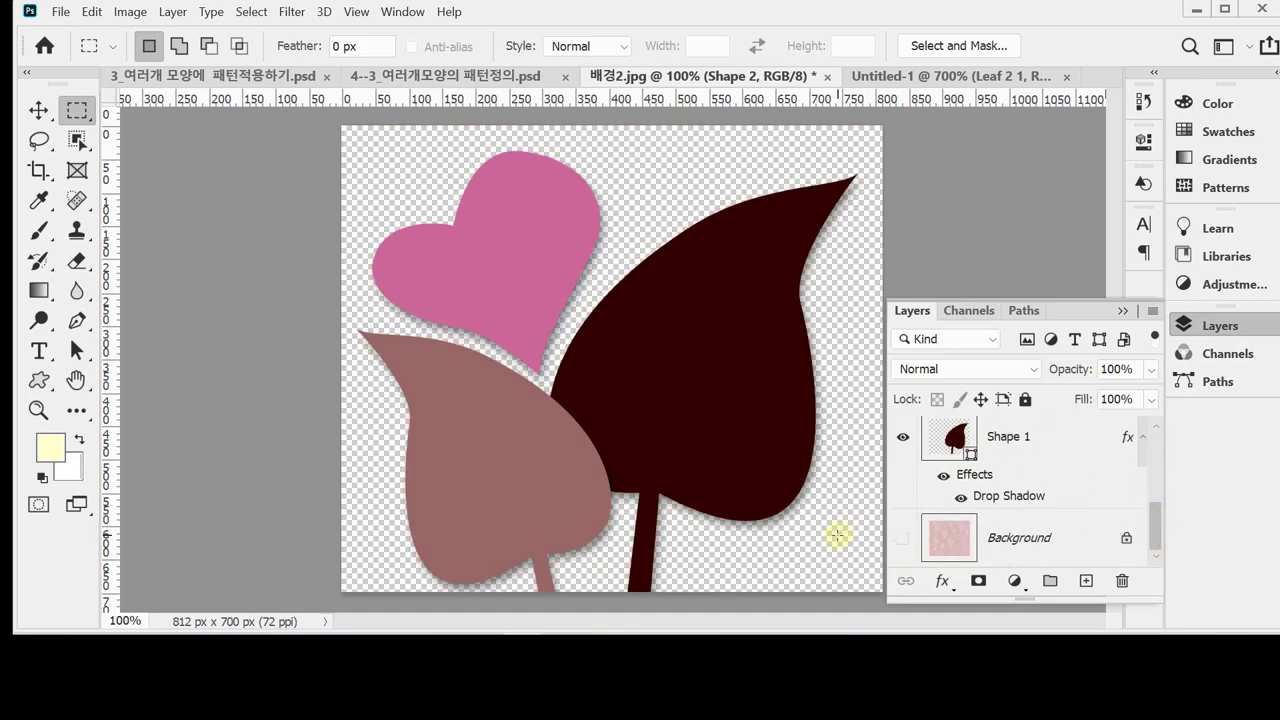
left_click(1005, 440)
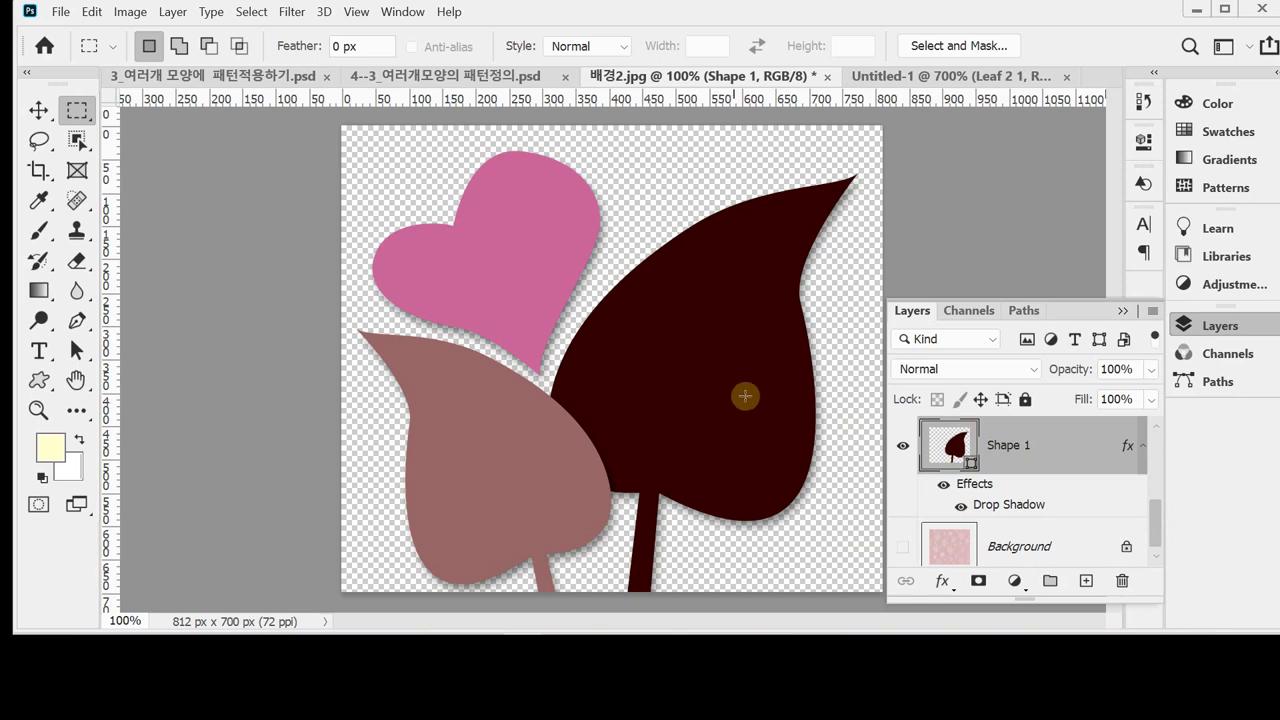
left_click_drag(1154, 517, 1156, 516)
left_click(903, 557)
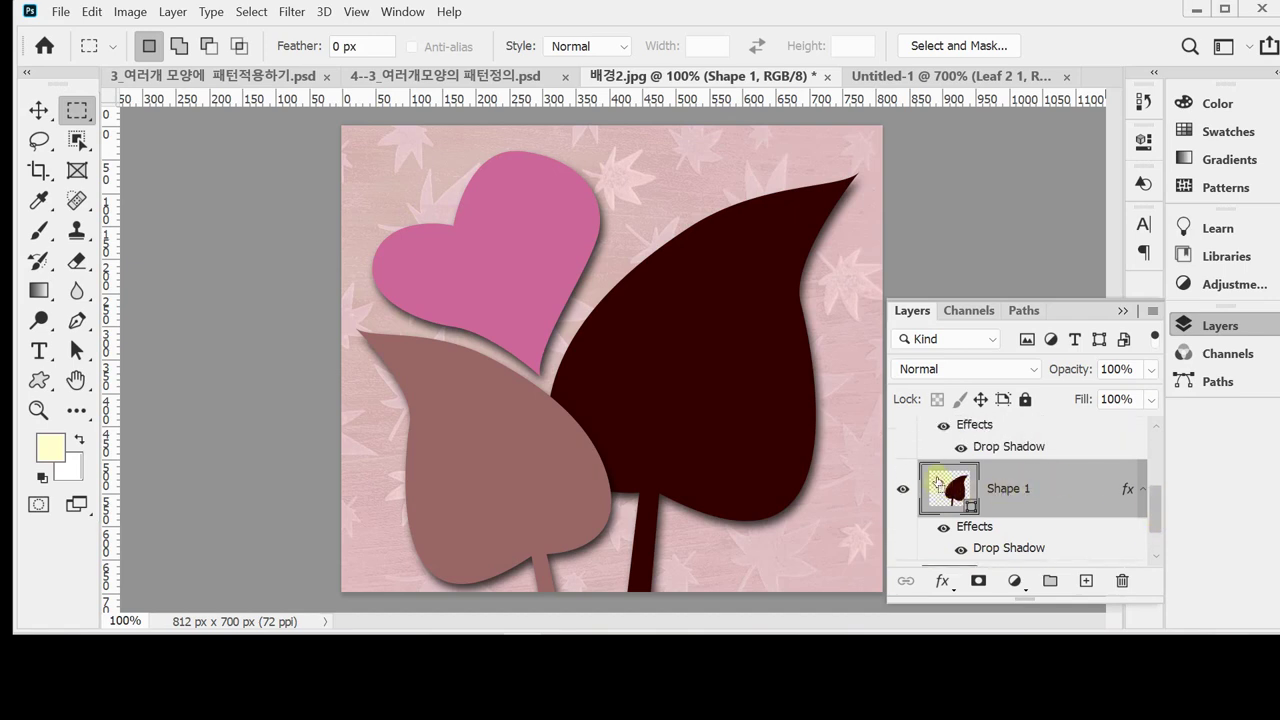
Load the outlines of the dark leaf, the lighter leaf and the heart as separate selections, one after another.
left_click(937, 481, "ctrl")
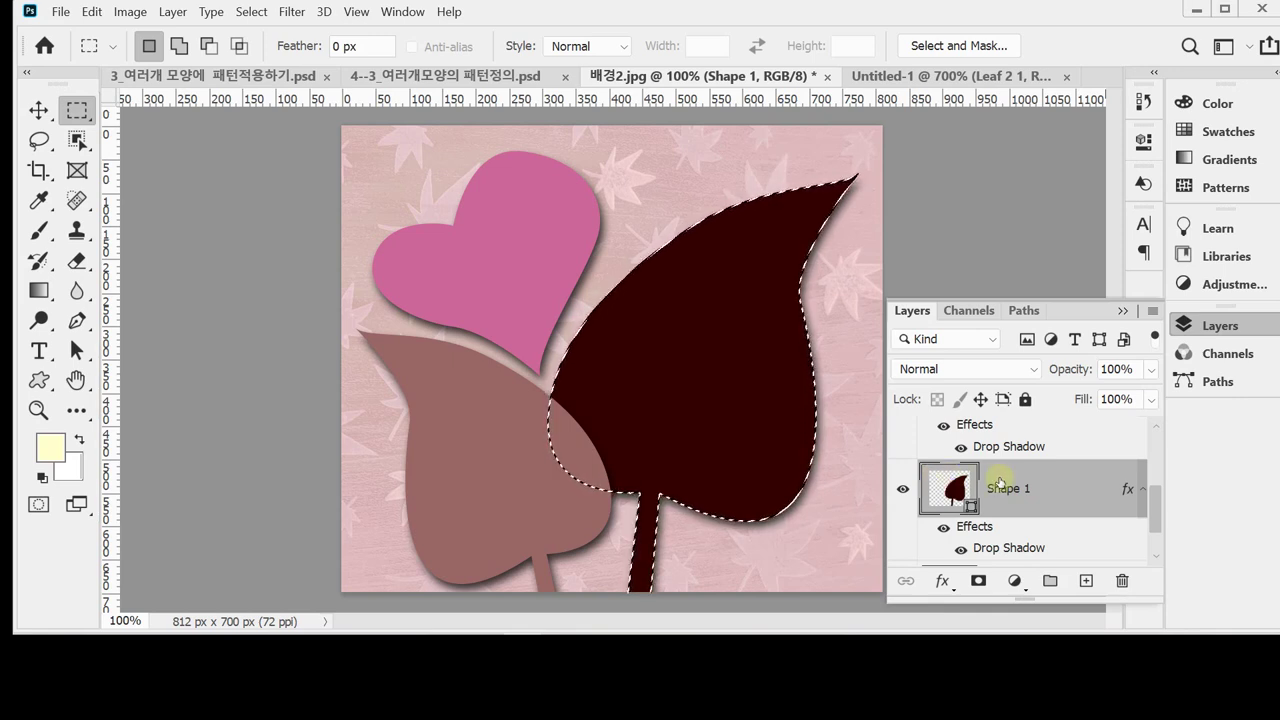
key("ctrl+j")
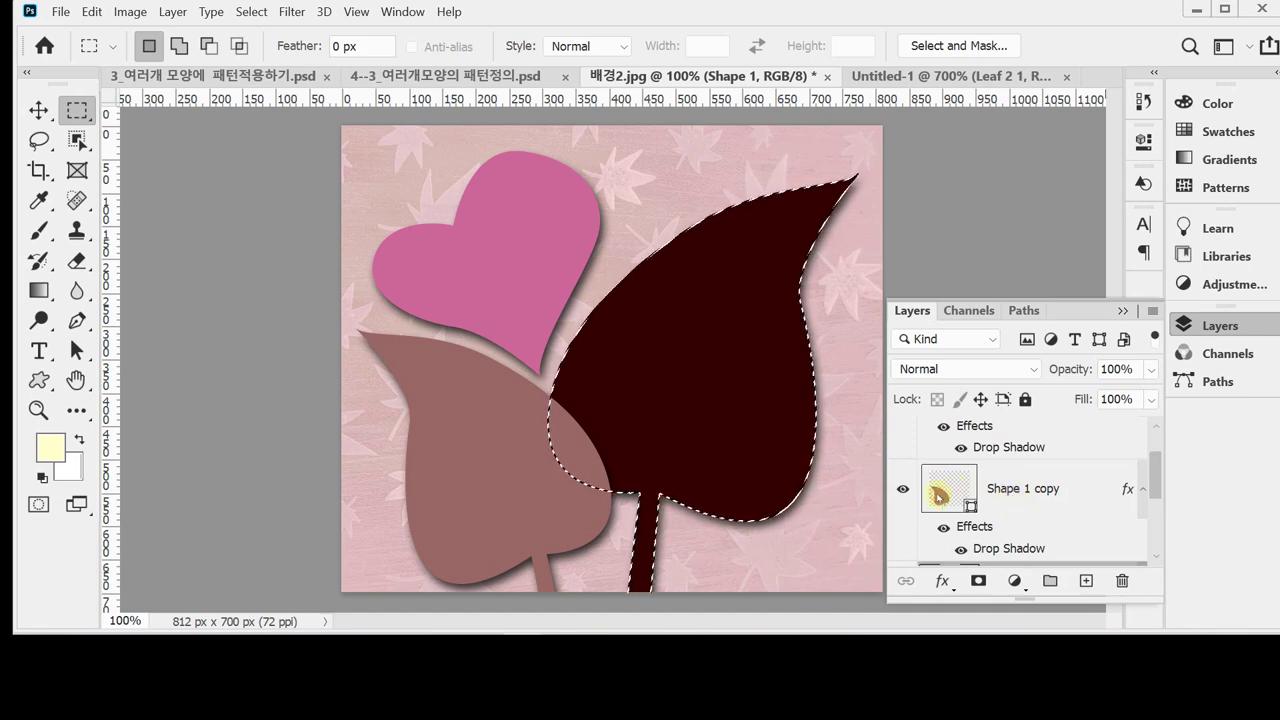
left_click(940, 494, "ctrl")
scroll(960, 500, "up", 1)
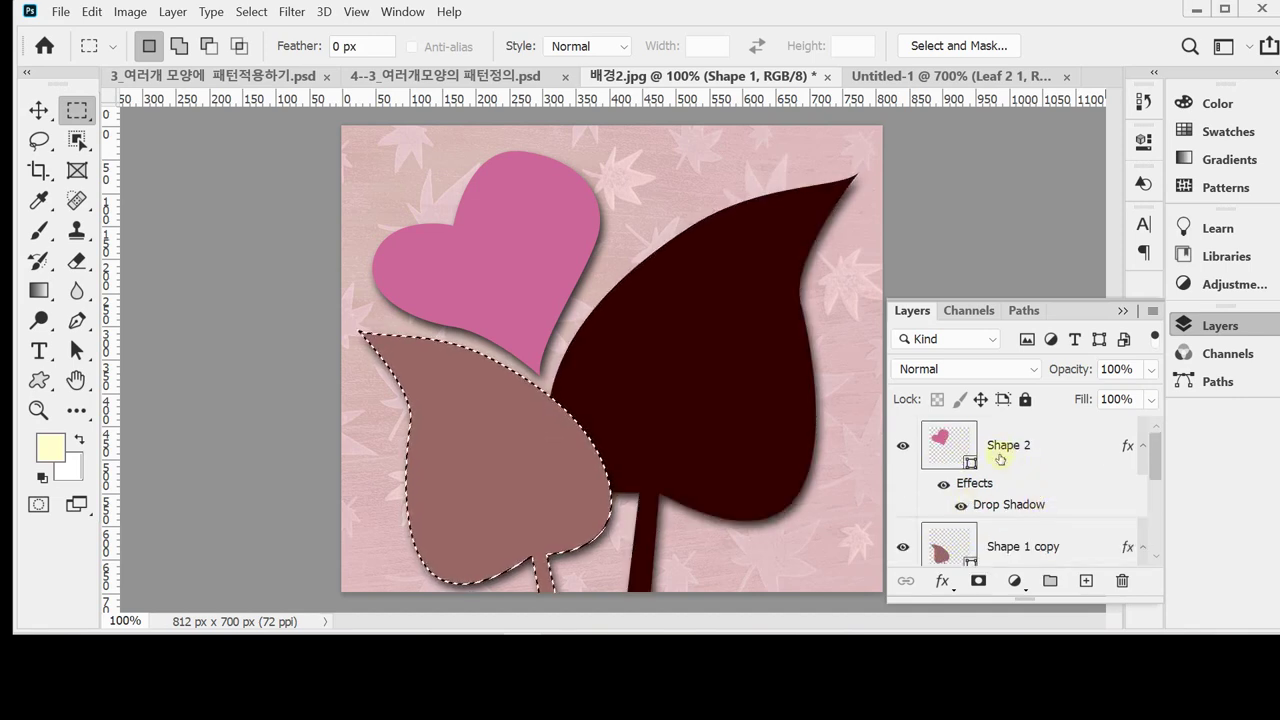
left_click(950, 448, "ctrl")
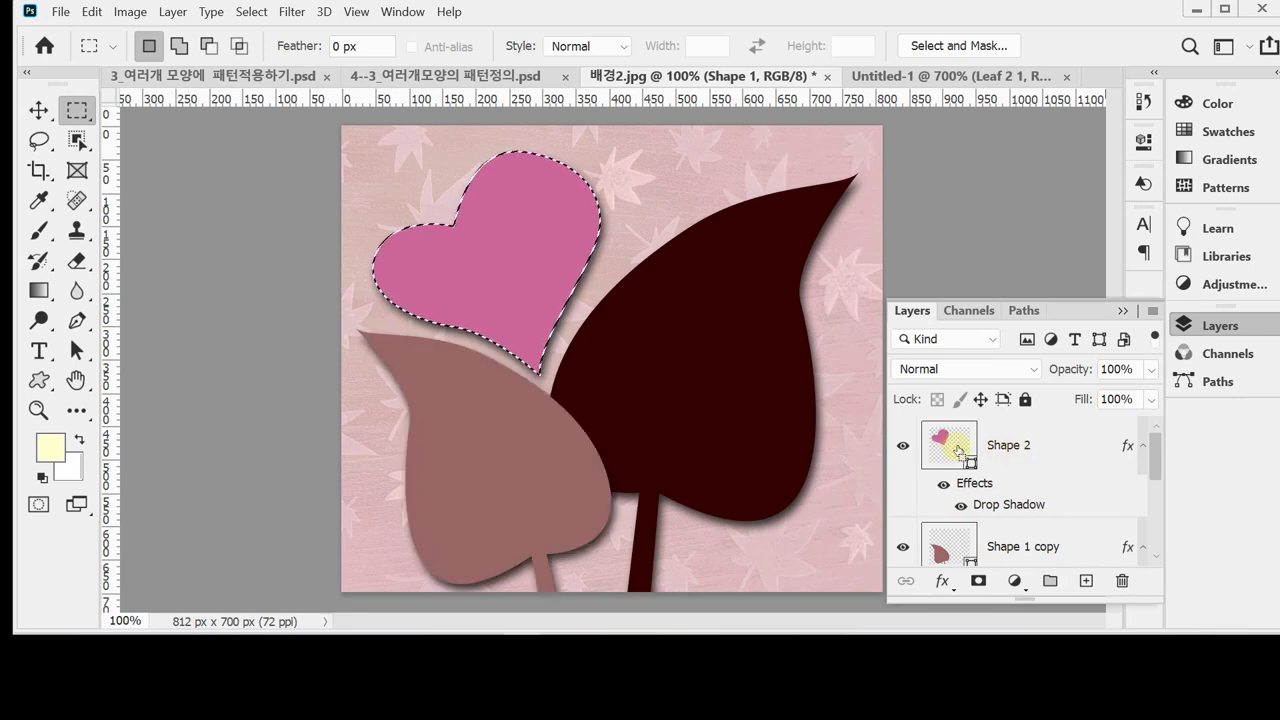
scroll(958, 470, "down", 1)
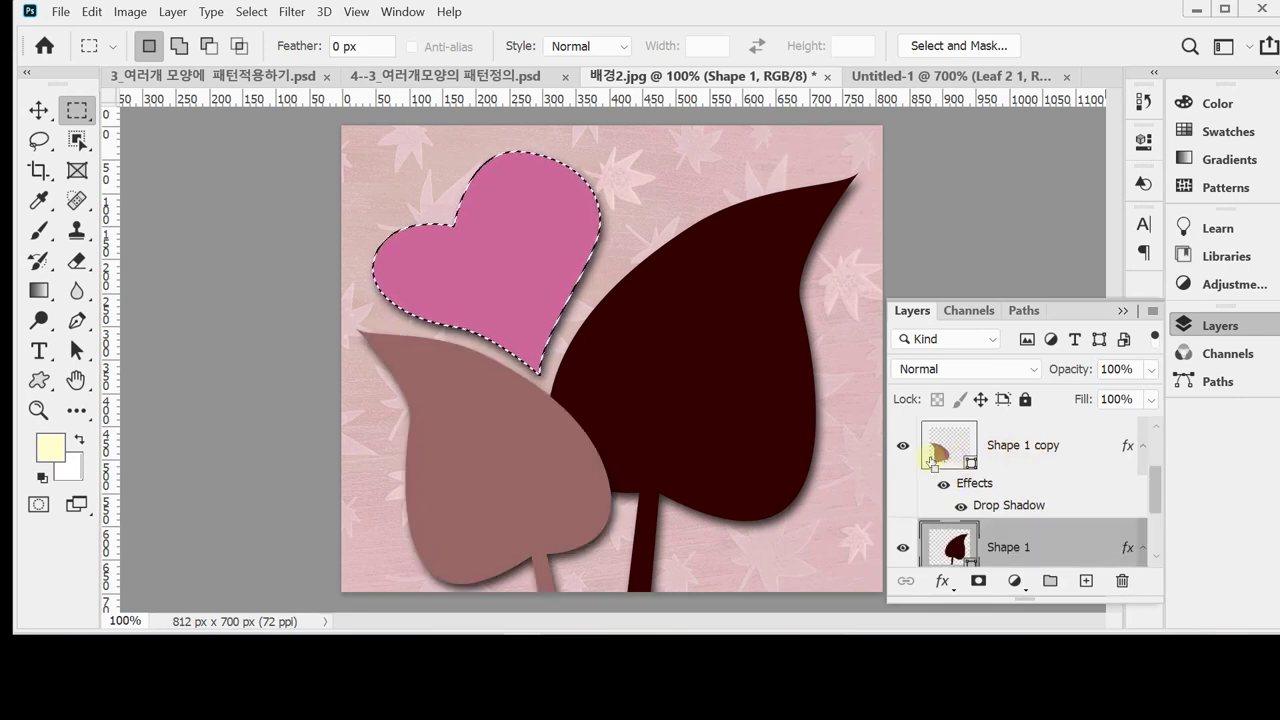
left_click(943, 452, "ctrl")
Select the dark leaf's outline and add the lighter leaf's and the heart's outlines to make one combined selection.
left_click(948, 543, "ctrl")
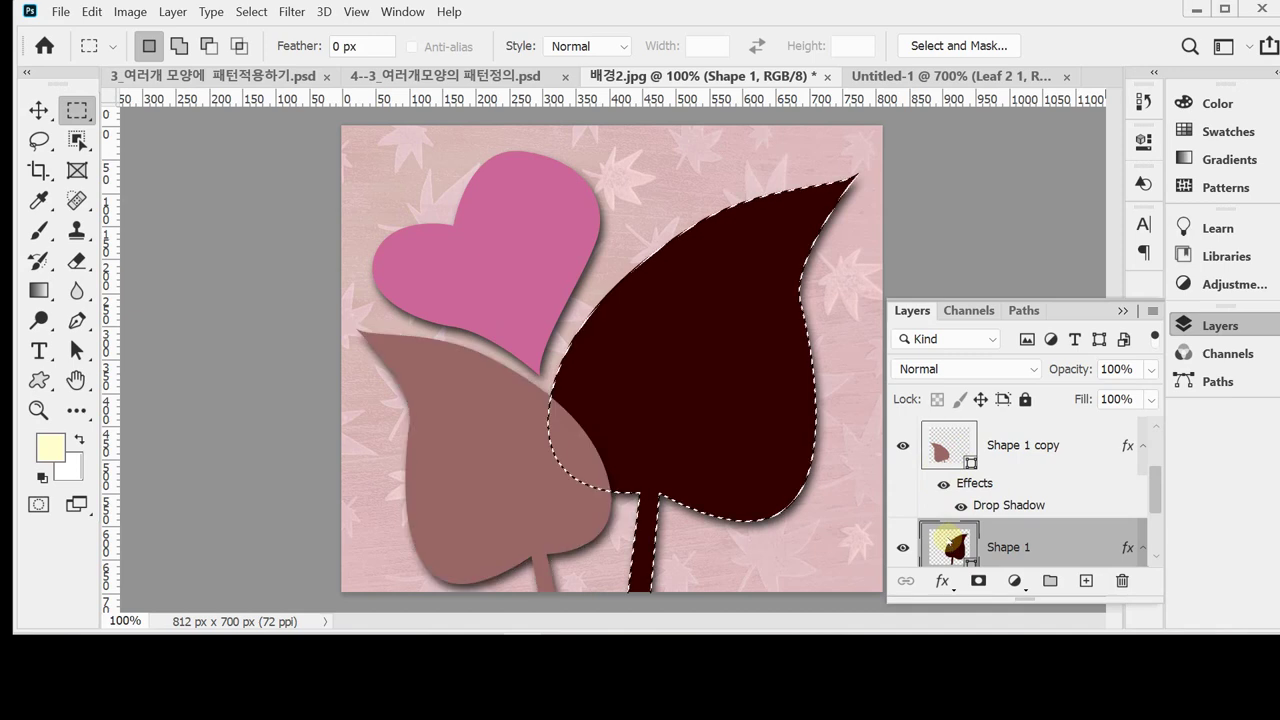
scroll(948, 541, "down", 1)
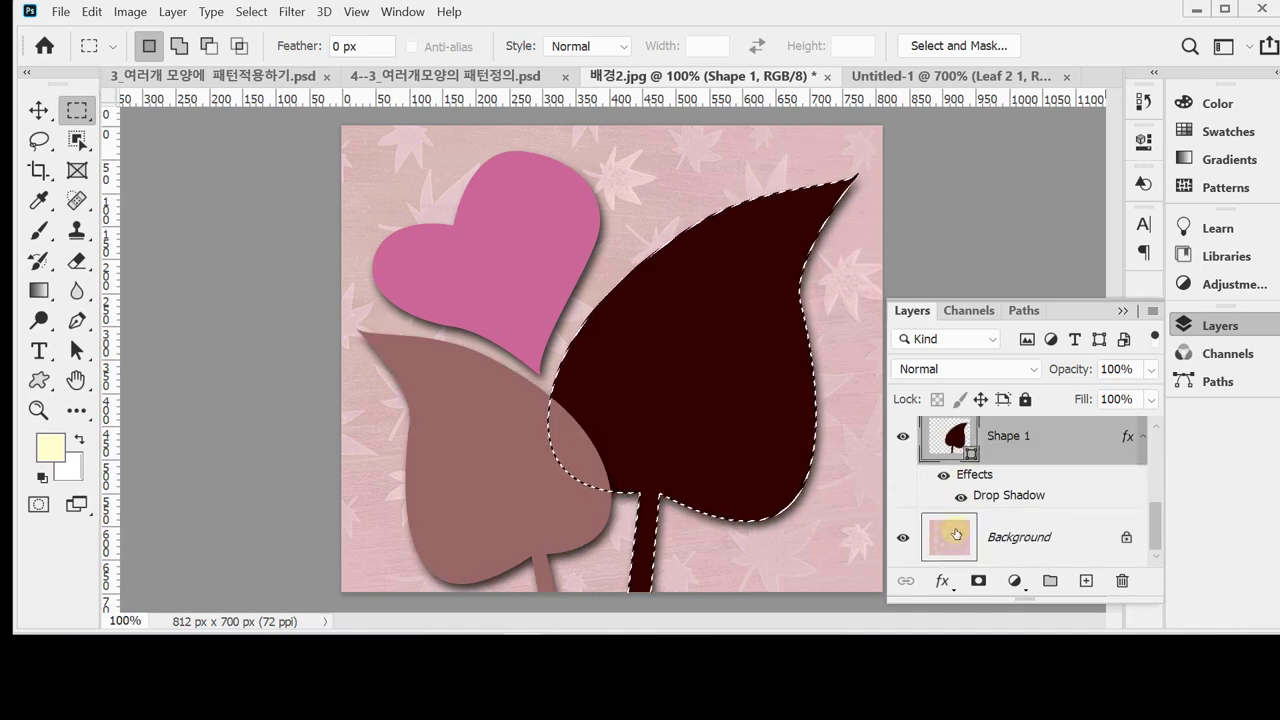
scroll(995, 505, "up", 1)
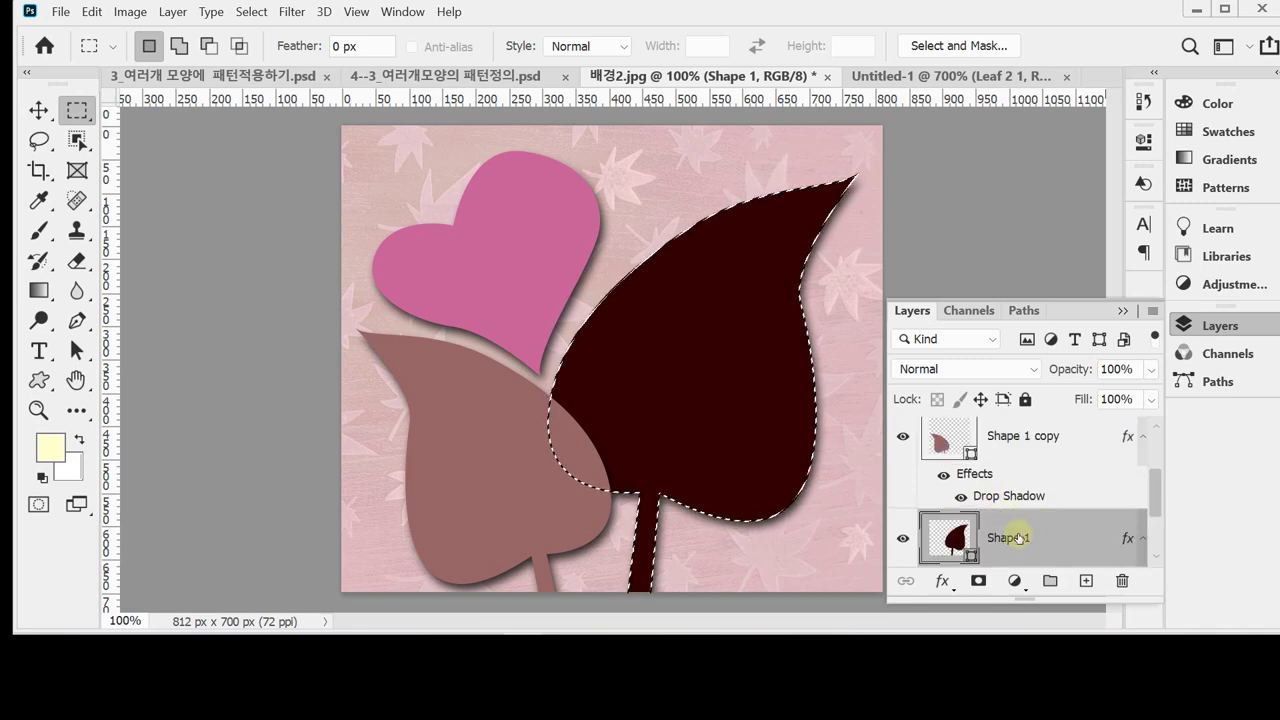
scroll(1020, 538, "up", 1)
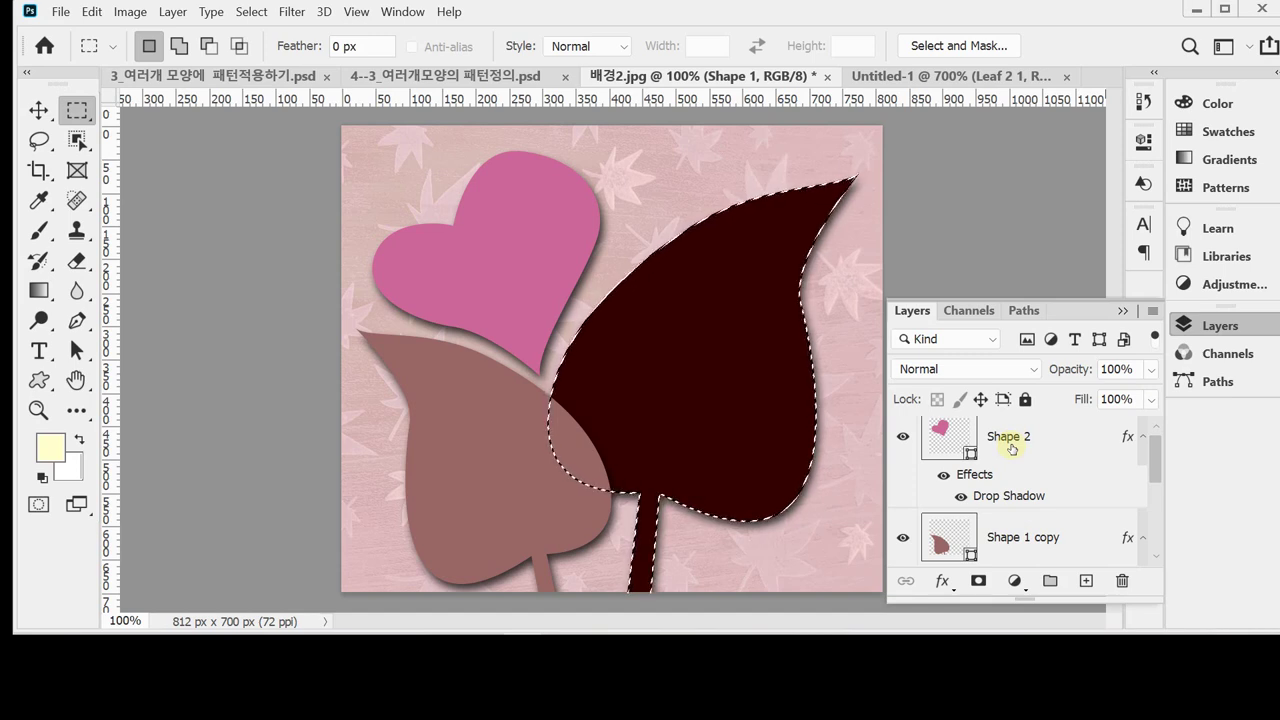
scroll(1012, 449, "down", 1)
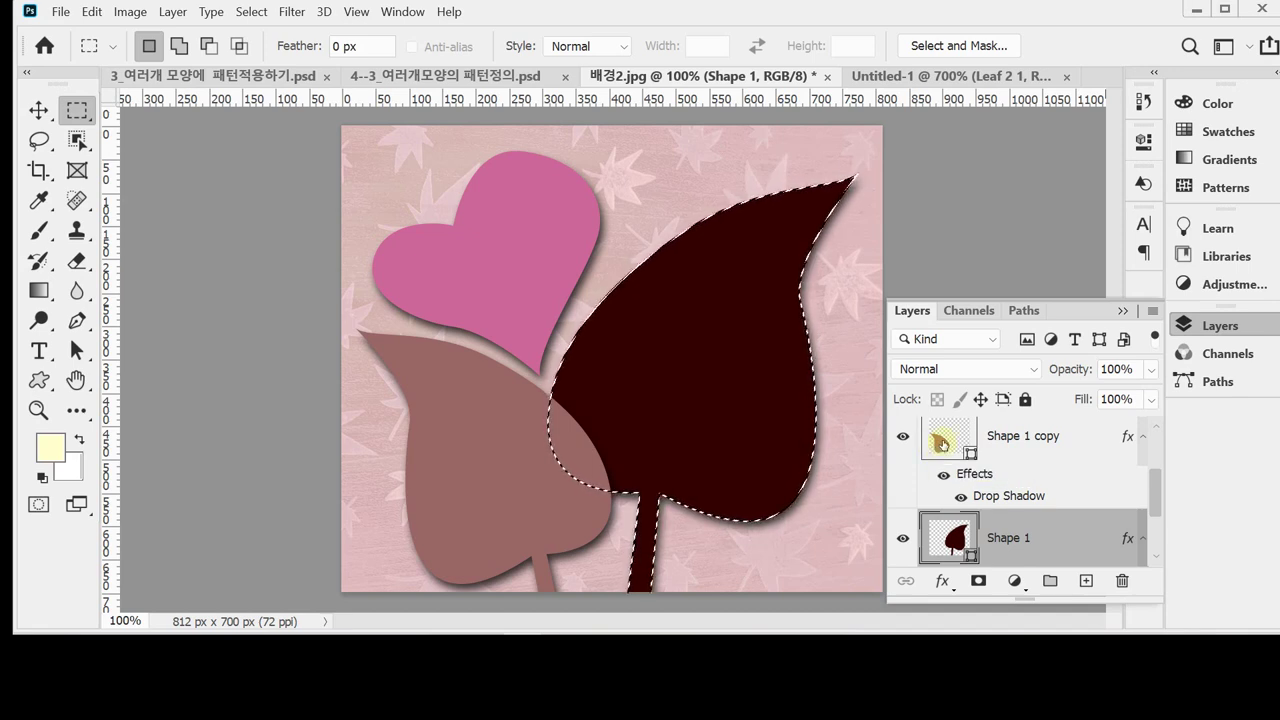
left_click(940, 440, "ctrl+shift")
scroll(1006, 515, "up", 2)
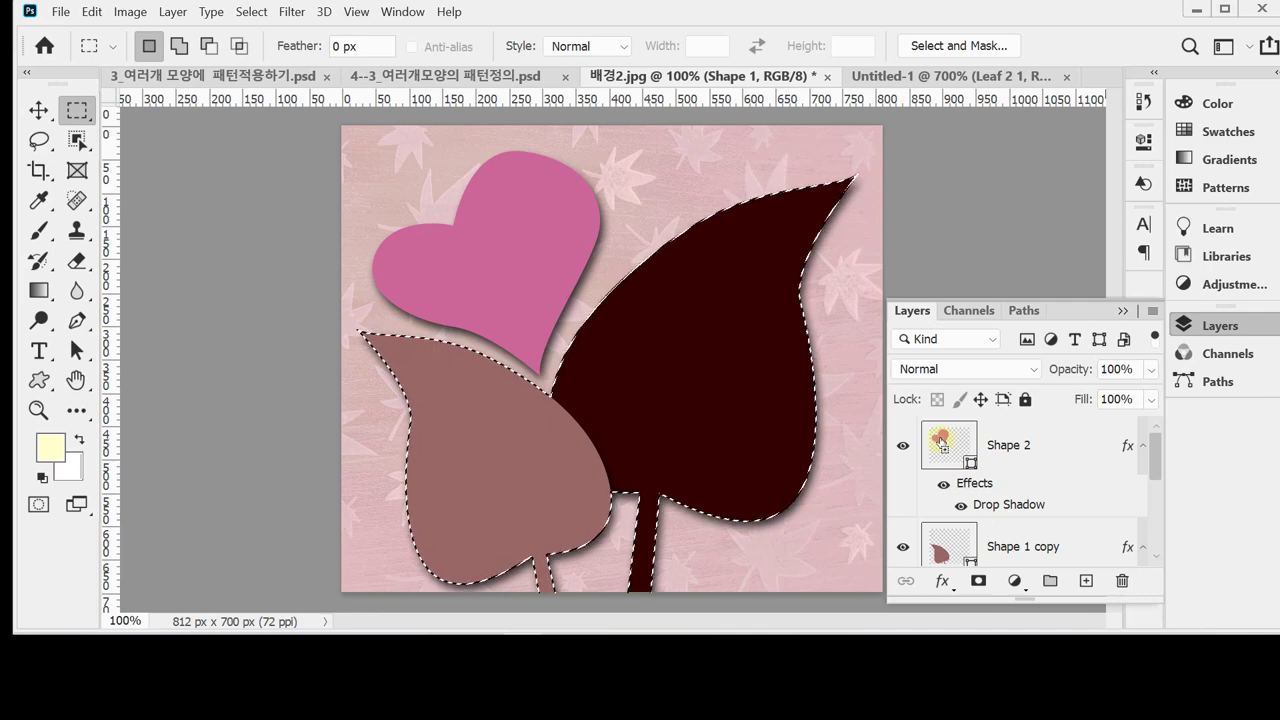
left_click(940, 440, "ctrl+shift")
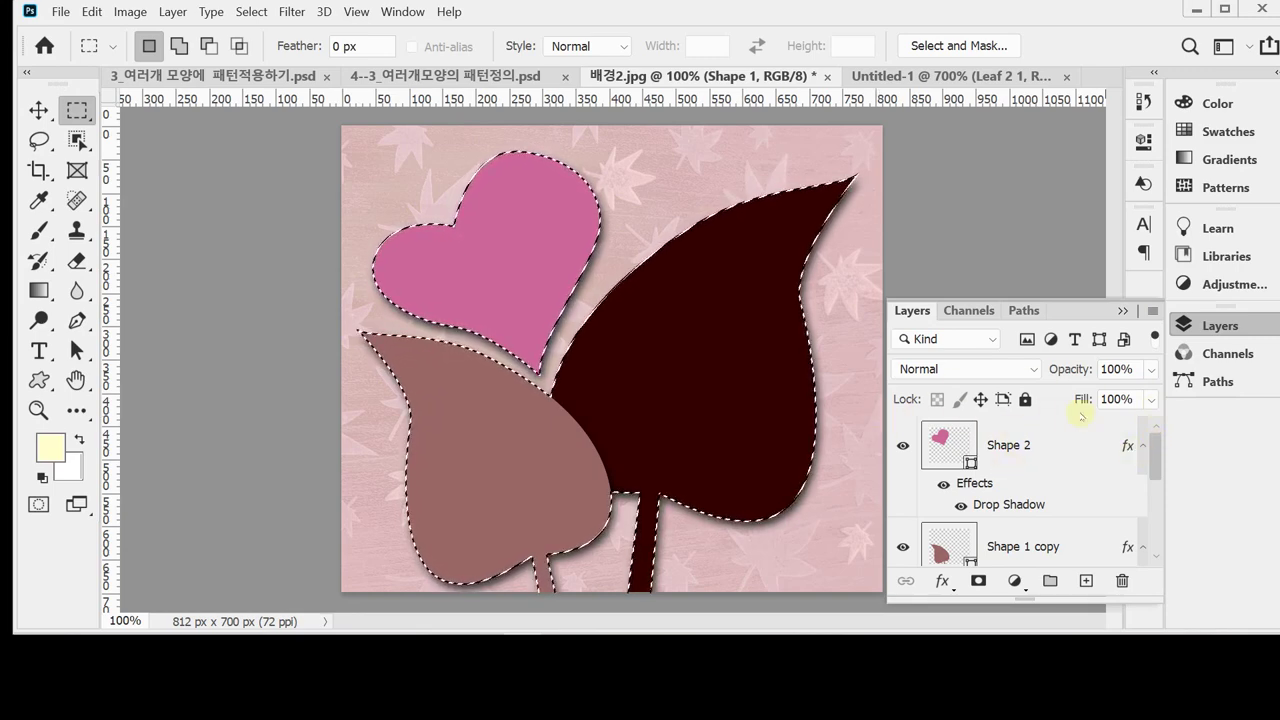
left_click(1086, 581)
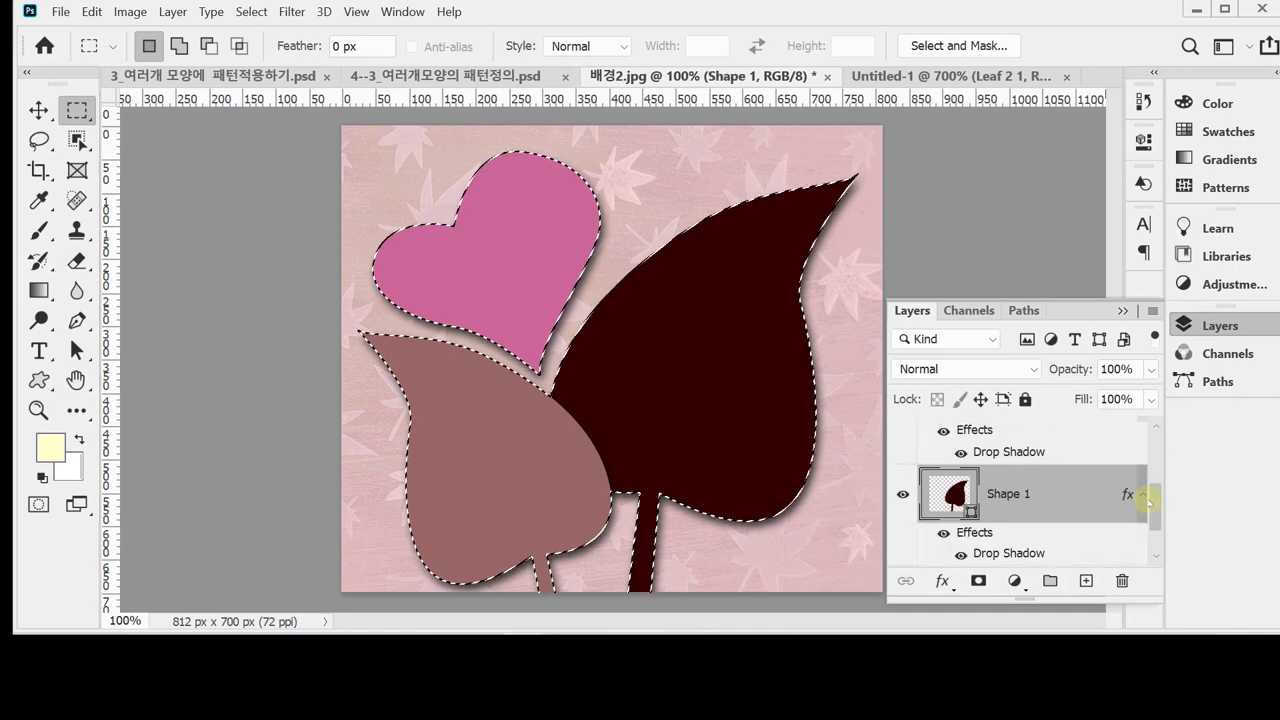
key("ctrl+z")
left_click_drag(1156, 508, 1168, 441)
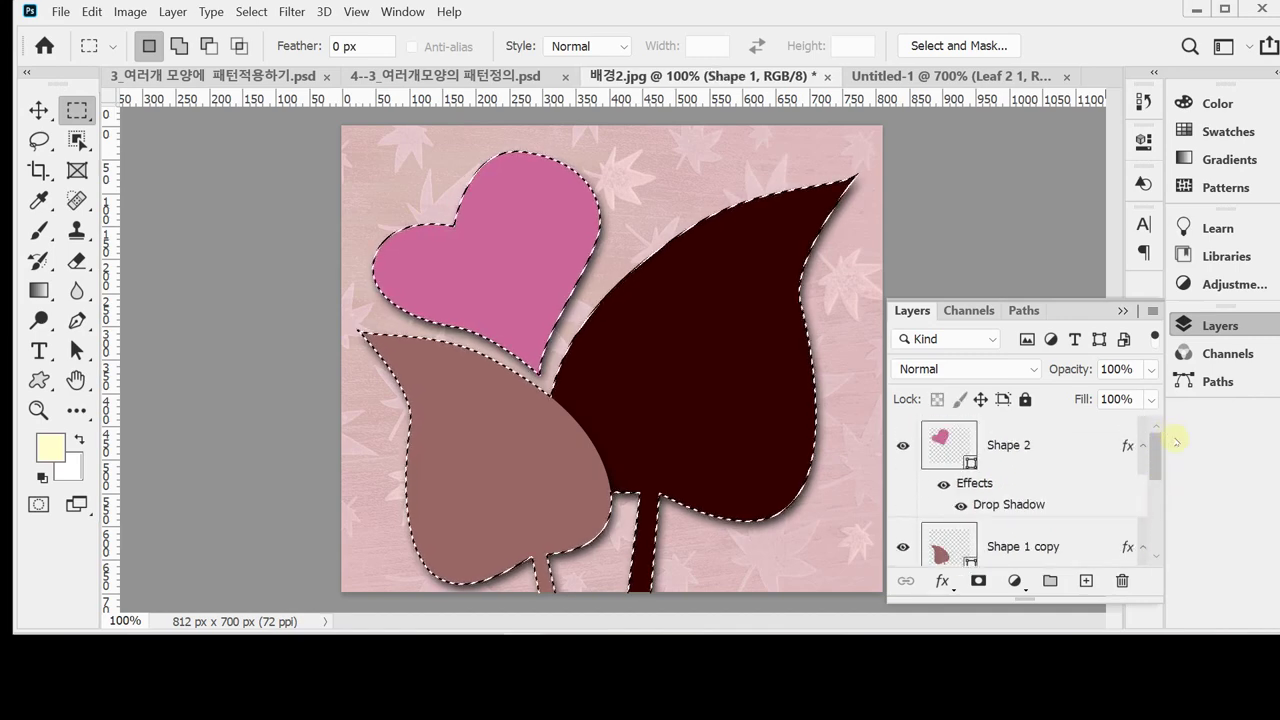
Add a new layer above the heart's Shape 2 layer and name it pattern.
left_click(1029, 449)
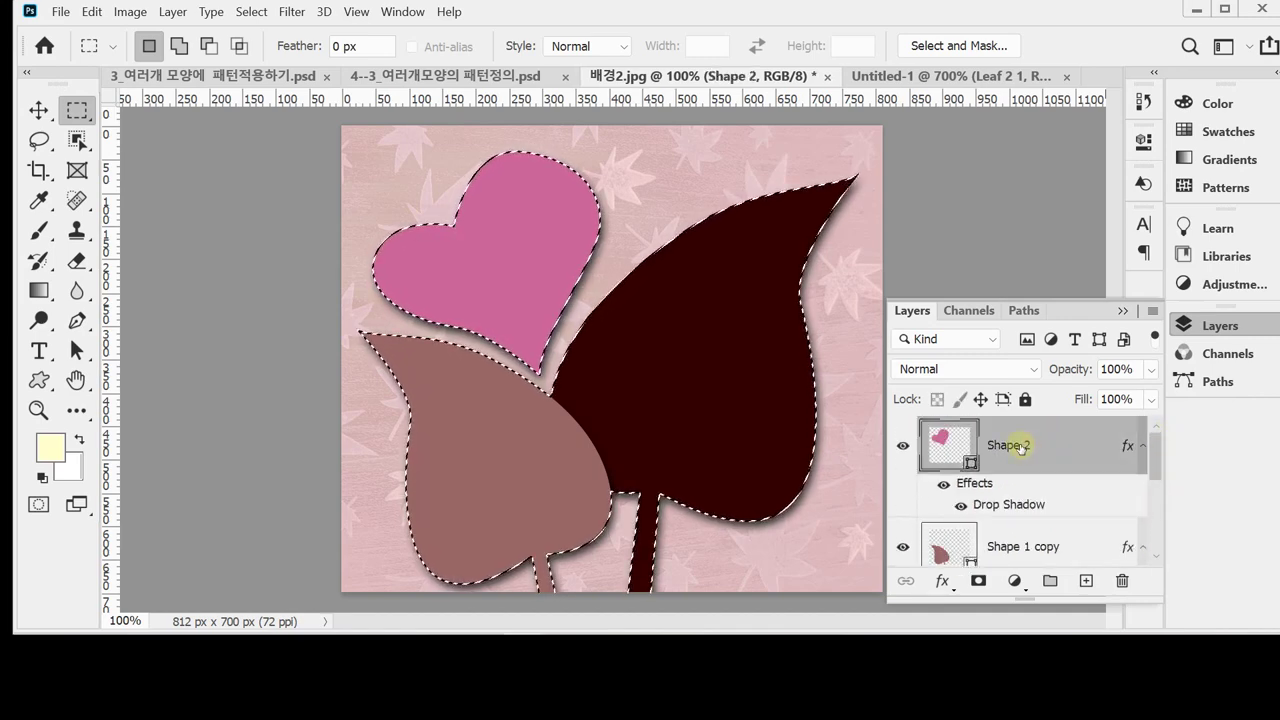
left_click(1086, 582)
double_click(1015, 447)
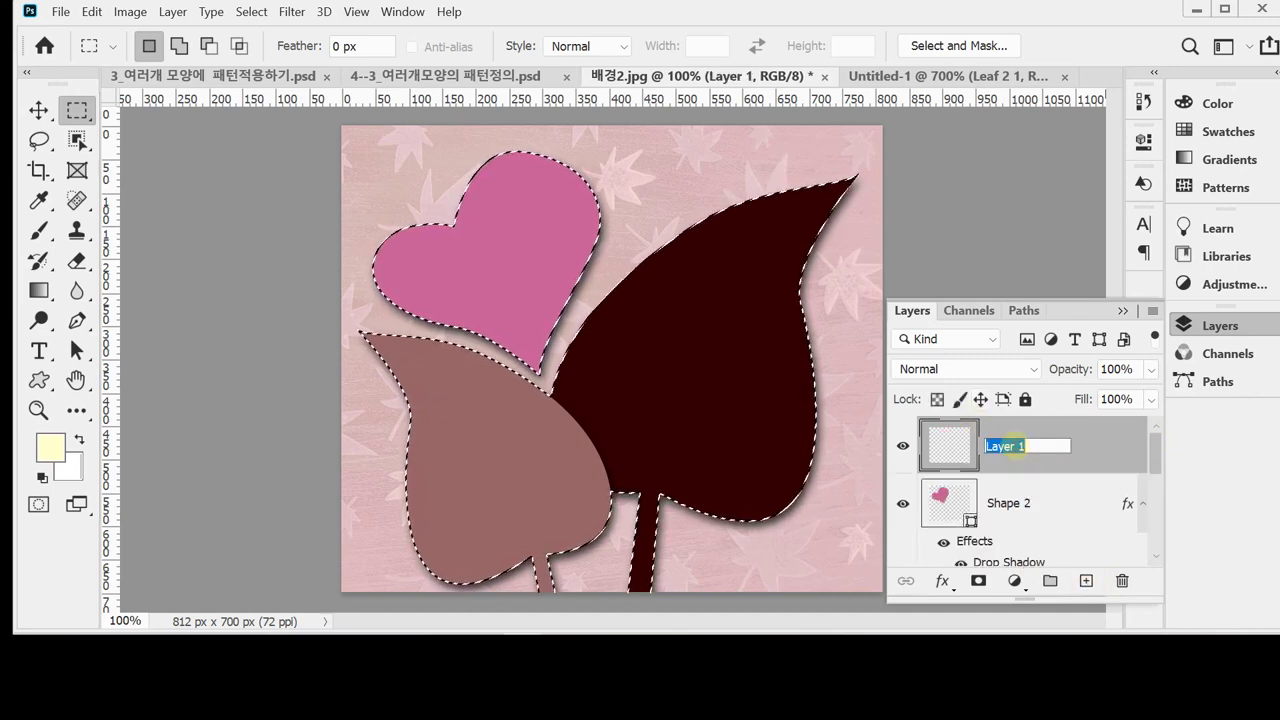
type("pa")
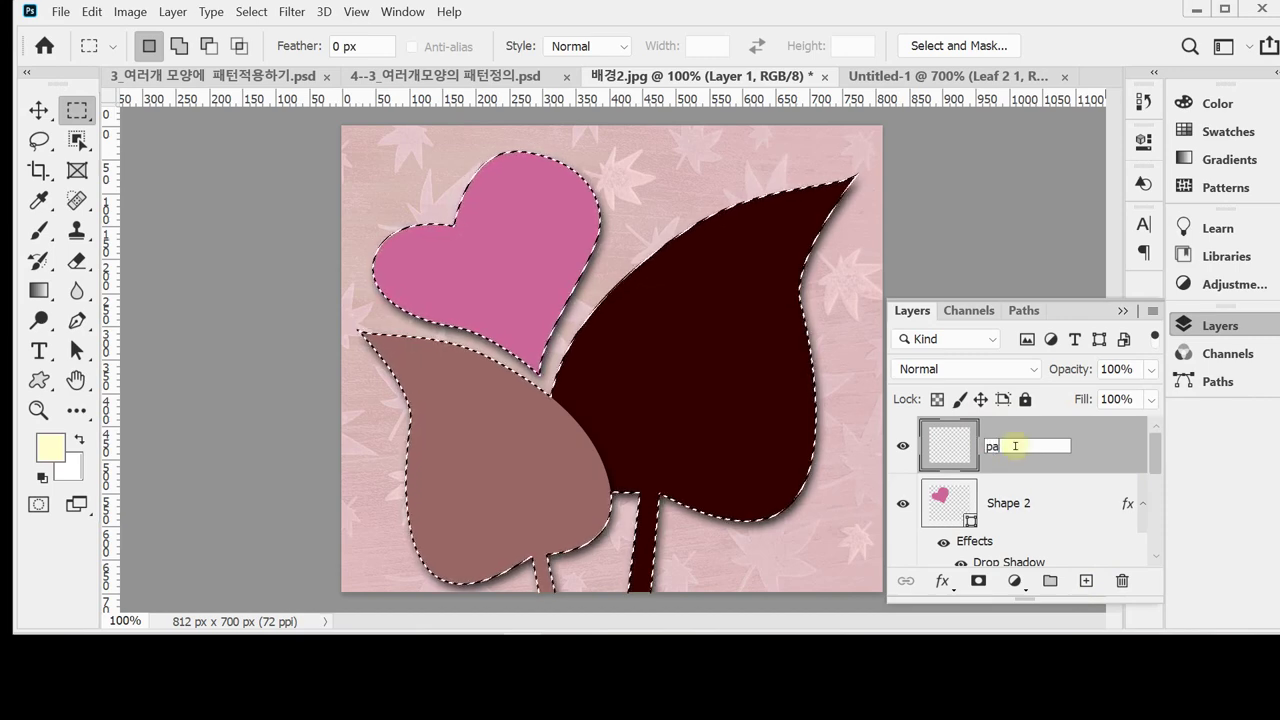
type("ttern")
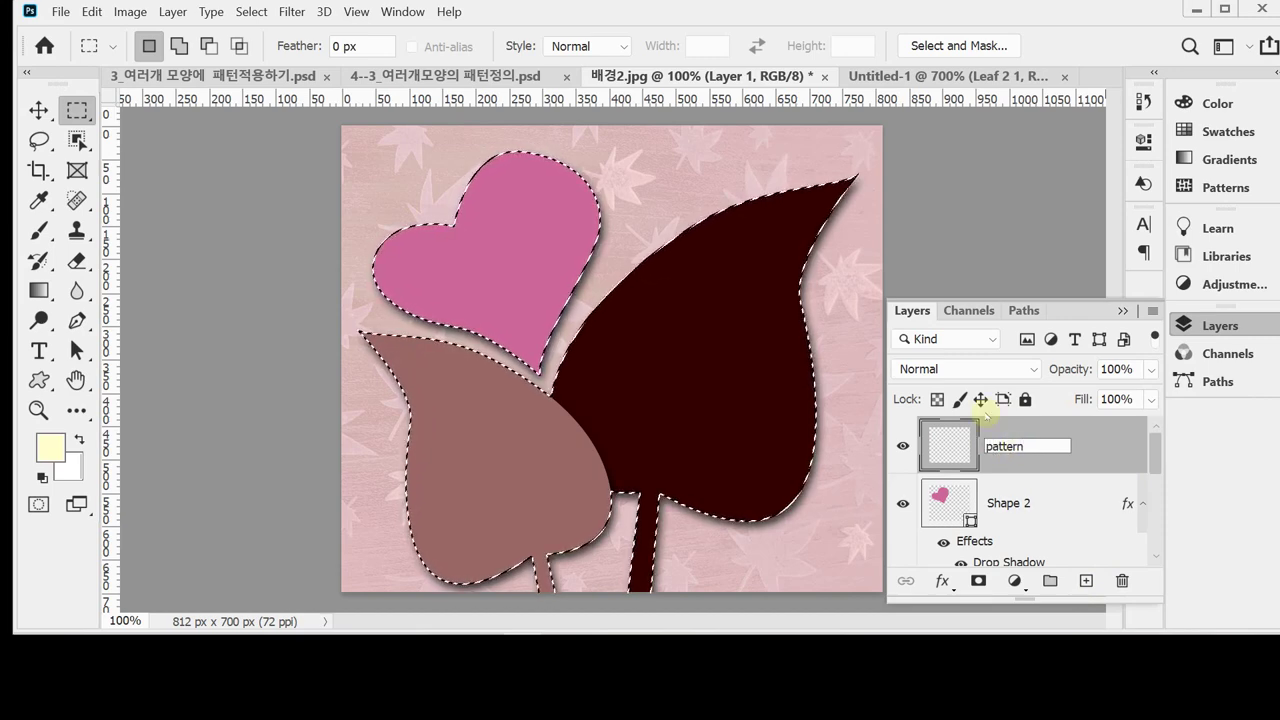
key("Return")
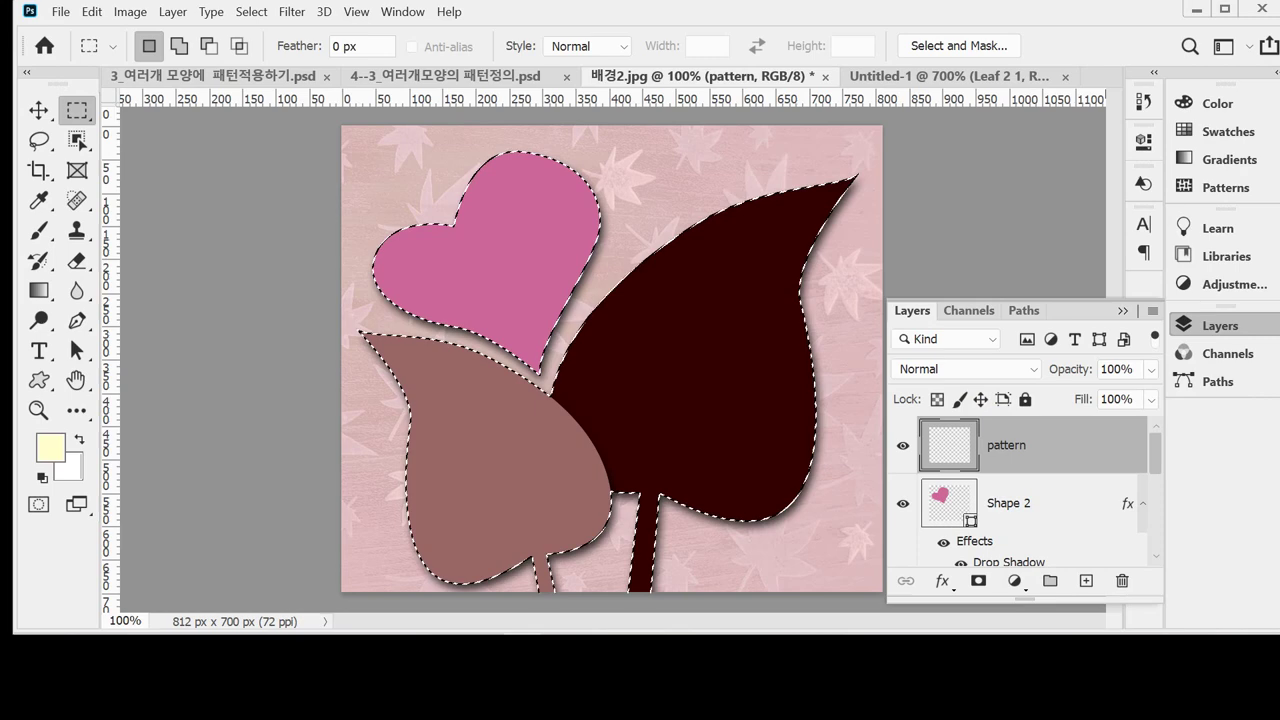
Fill the combined selection on the pattern layer with the orange leaf-and-hand pattern at Normal mode and 100% opacity, and deselect.
left_click(91, 11)
left_click(166, 234)
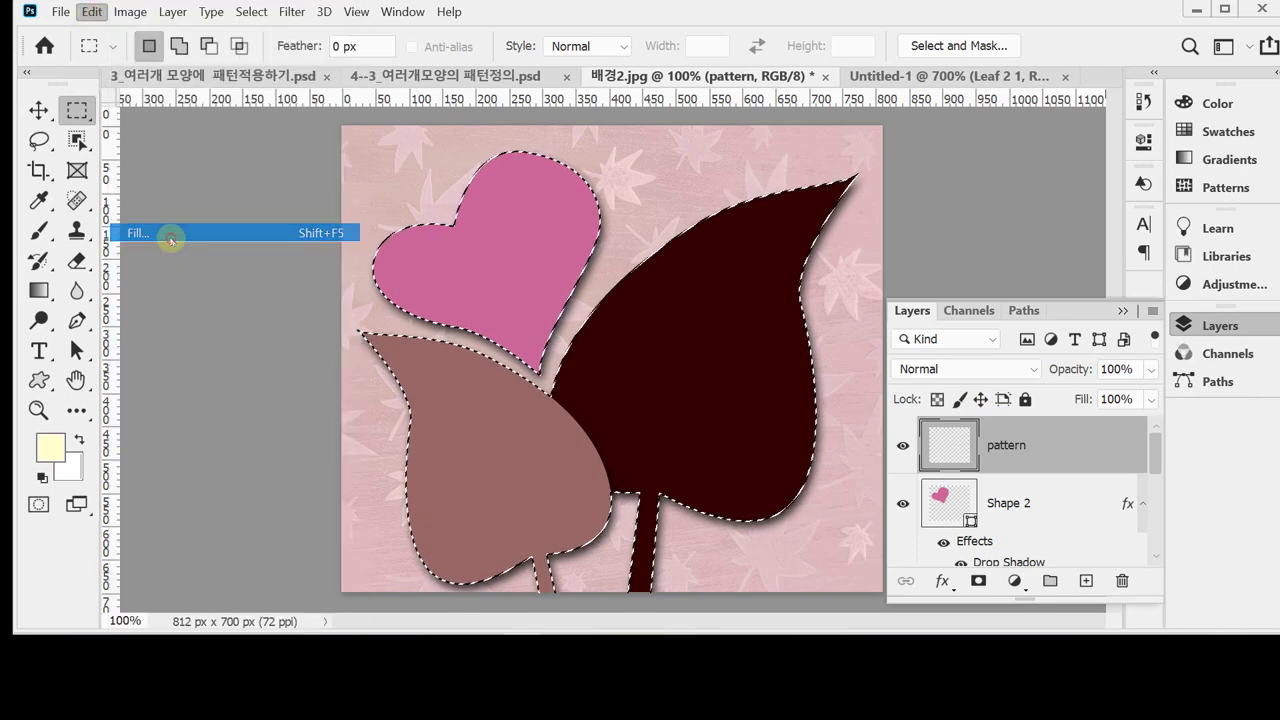
left_click(622, 124)
left_click(625, 124)
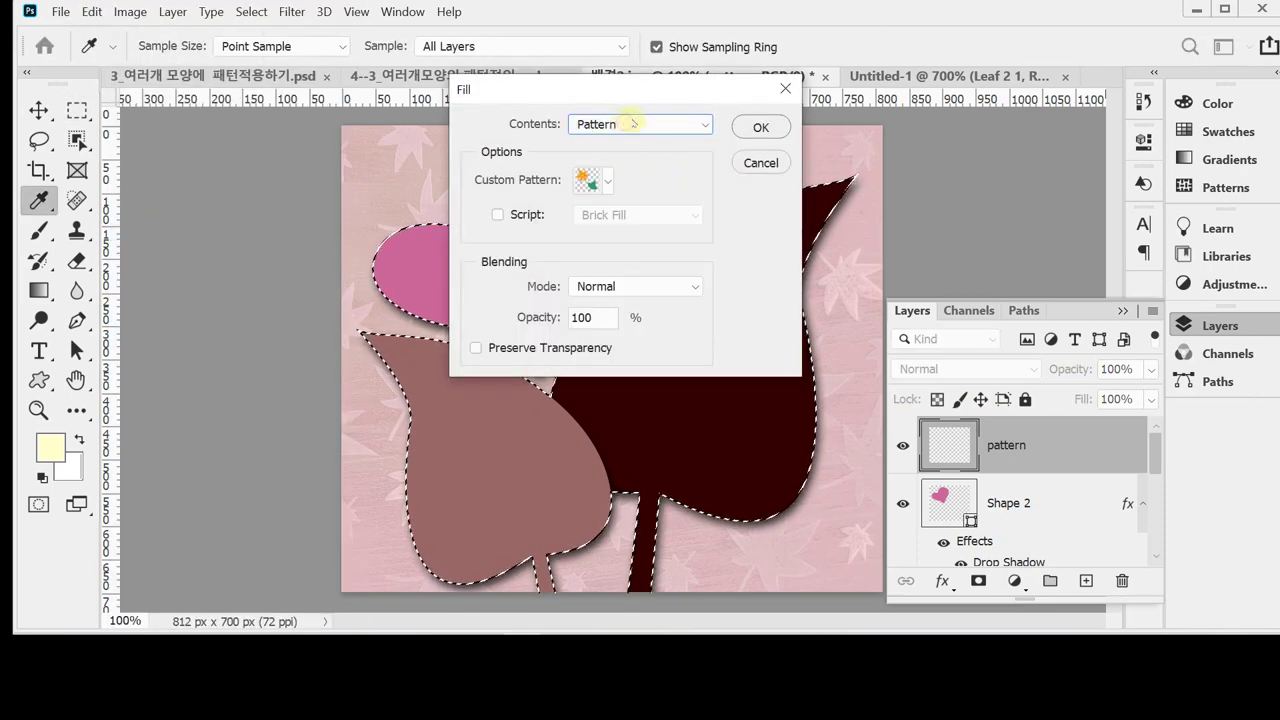
left_click(608, 180)
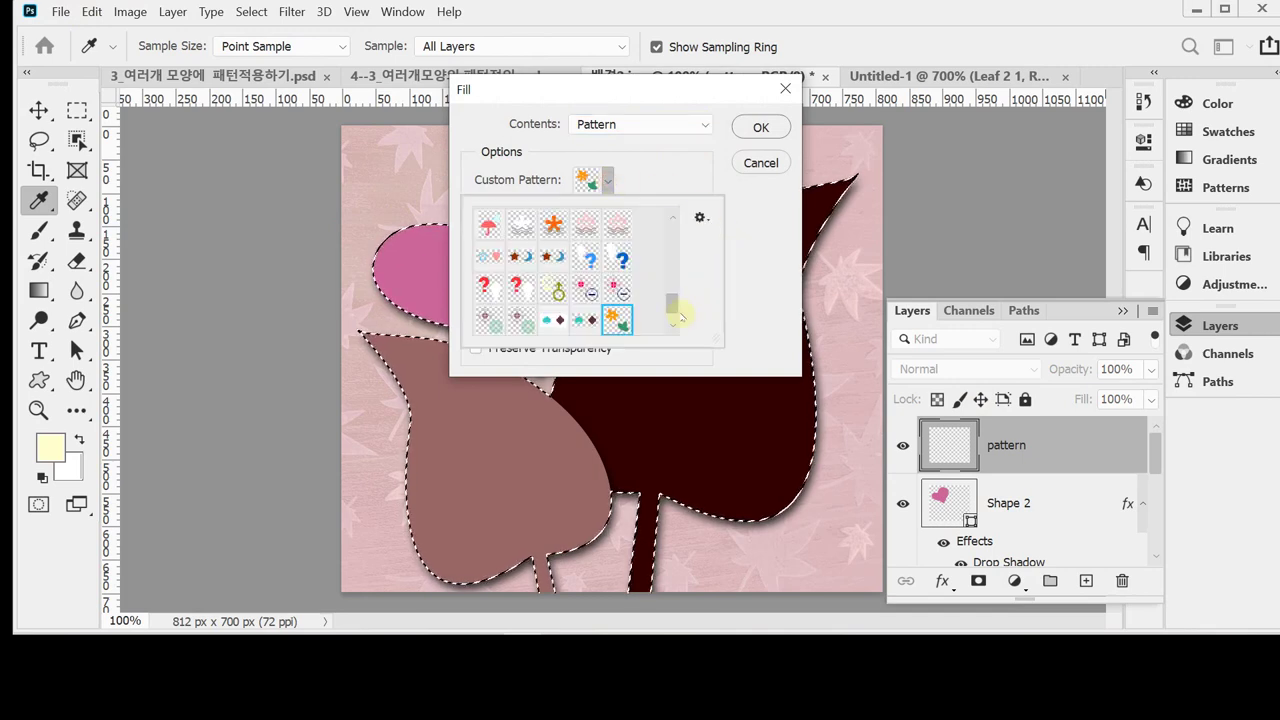
scroll(670, 308, "down", 1)
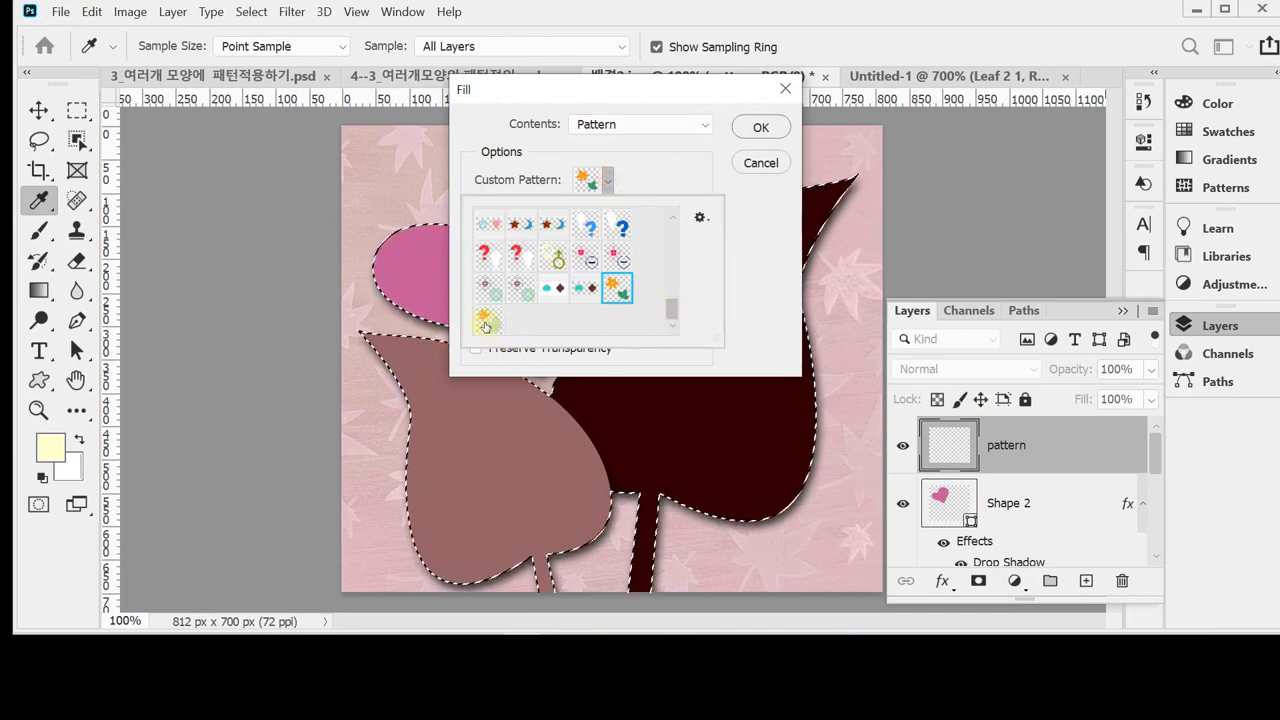
left_click(686, 166)
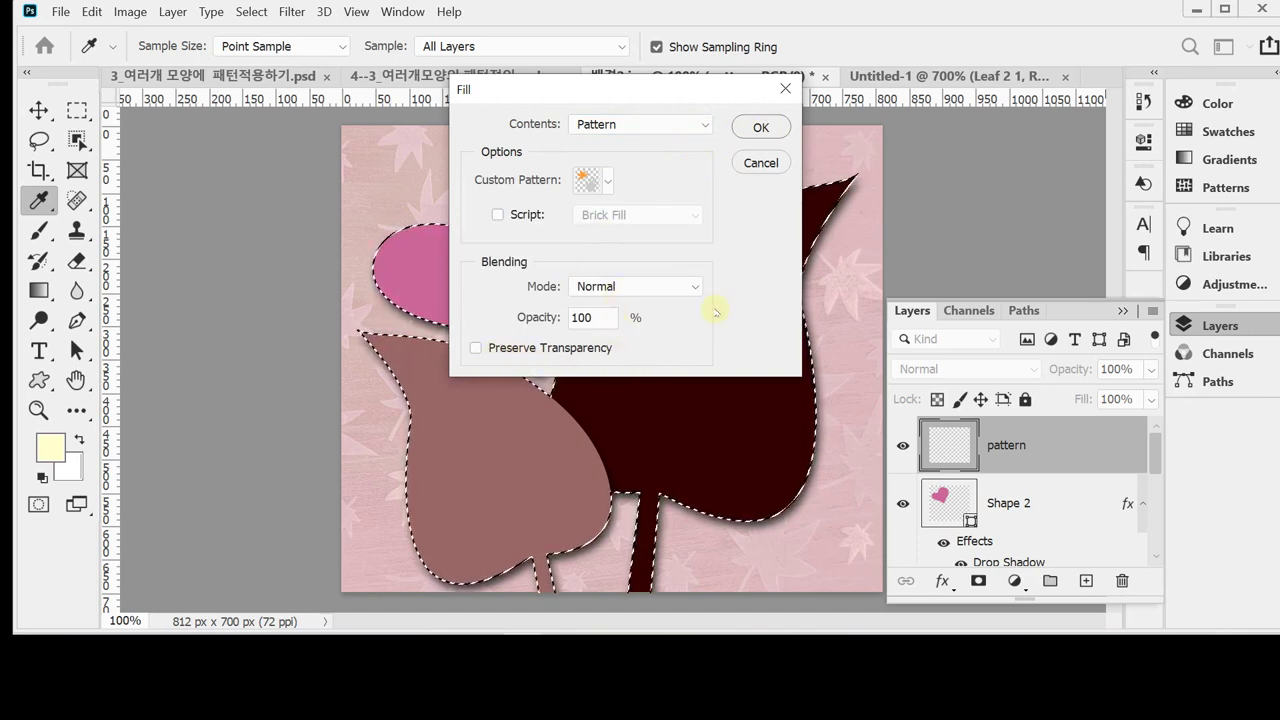
left_click(760, 127)
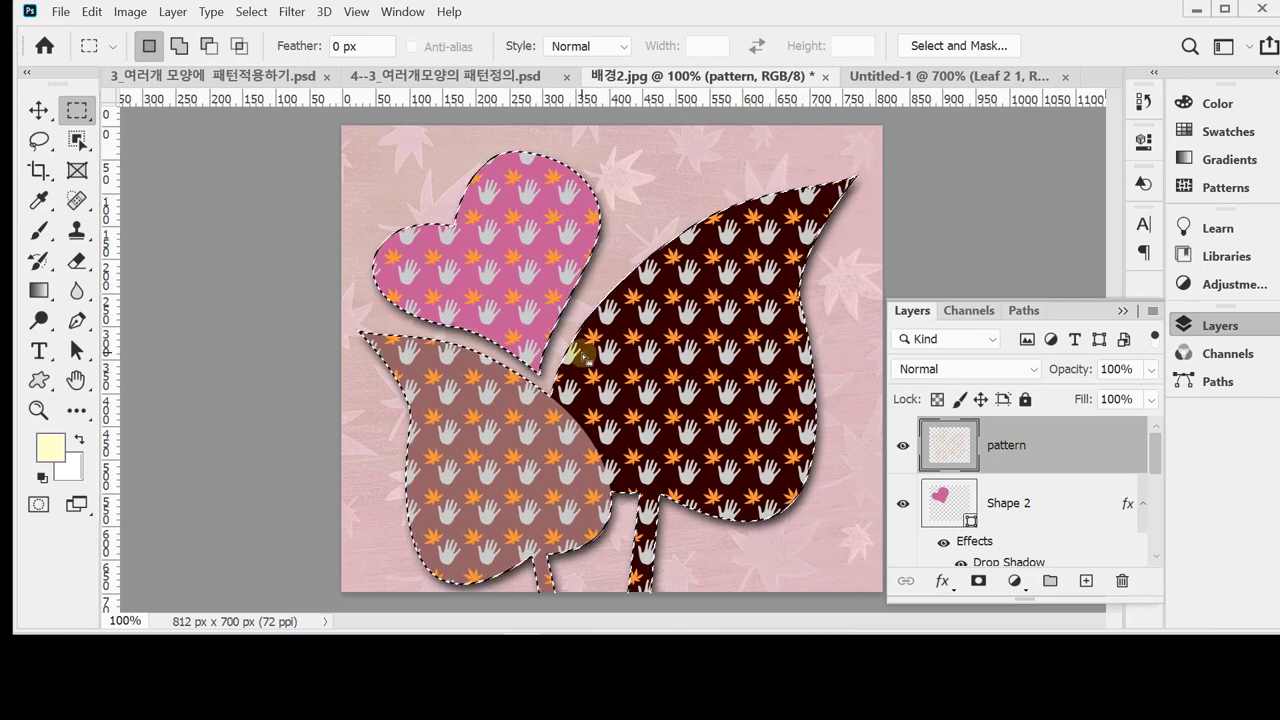
key("ctrl+d")
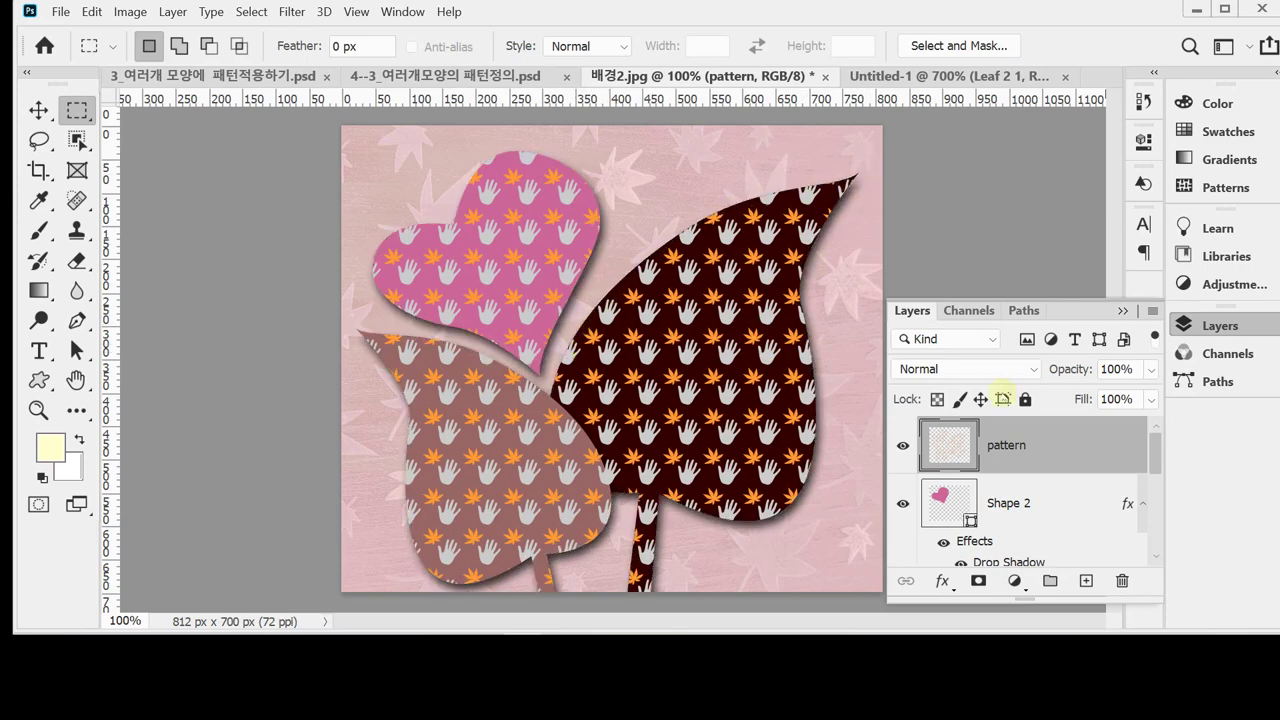
Set the pattern layer's opacity to 60% and collapse the layer list.
left_click(1073, 374)
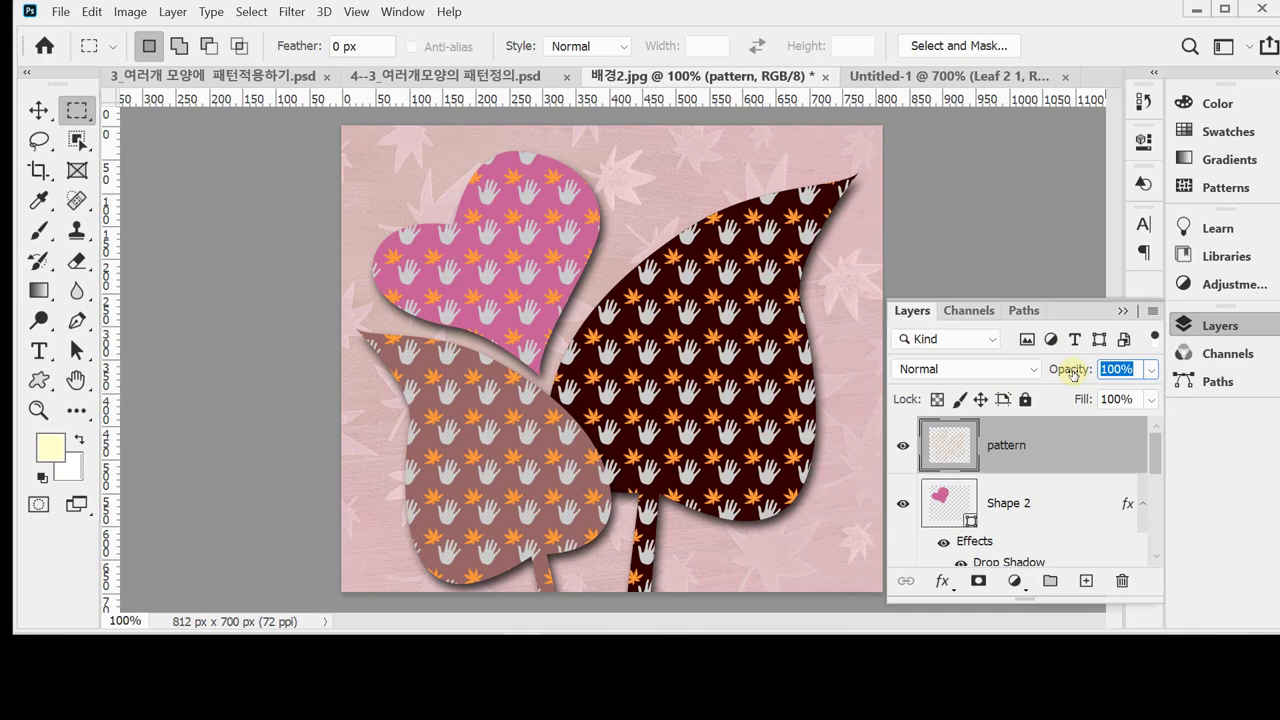
type("60")
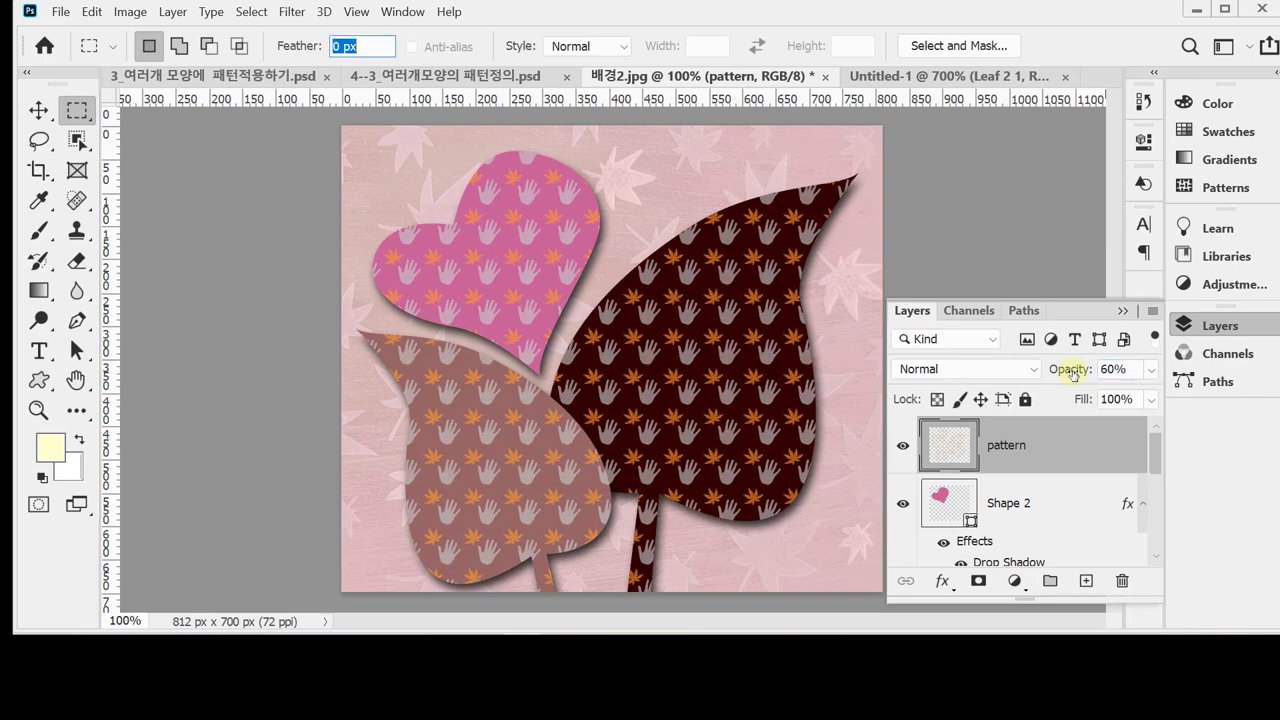
left_click(1212, 326)
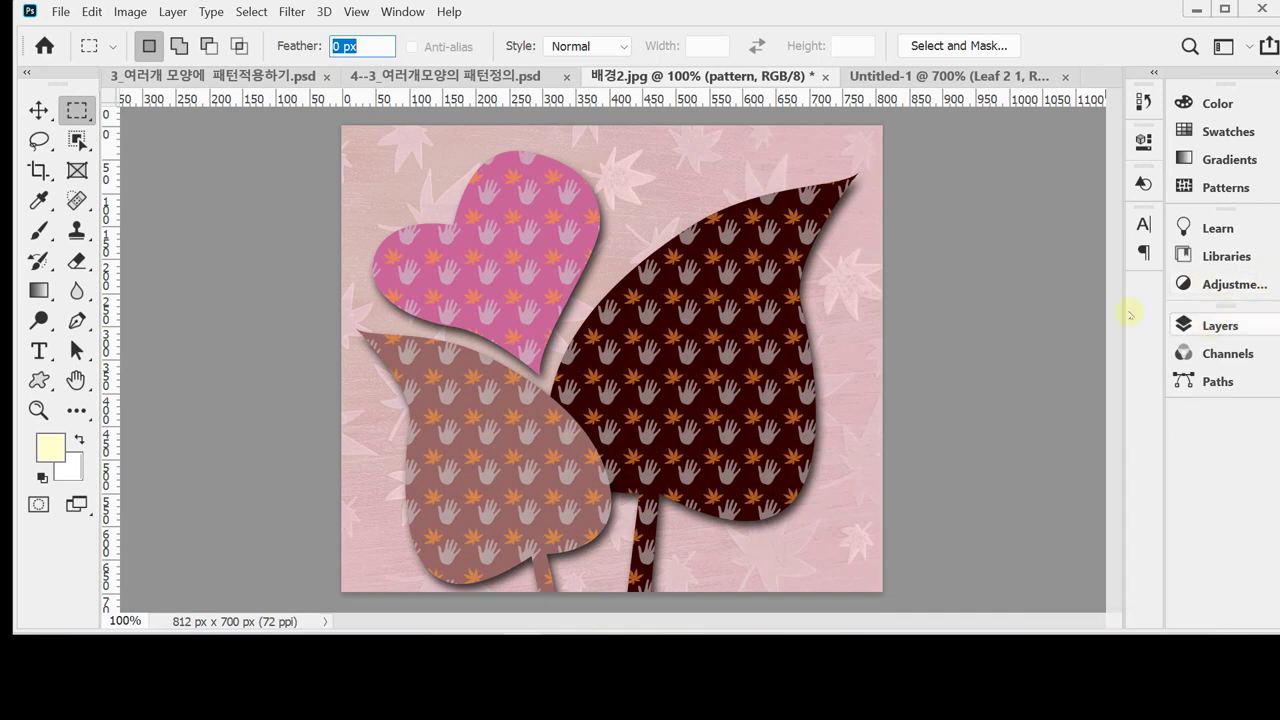